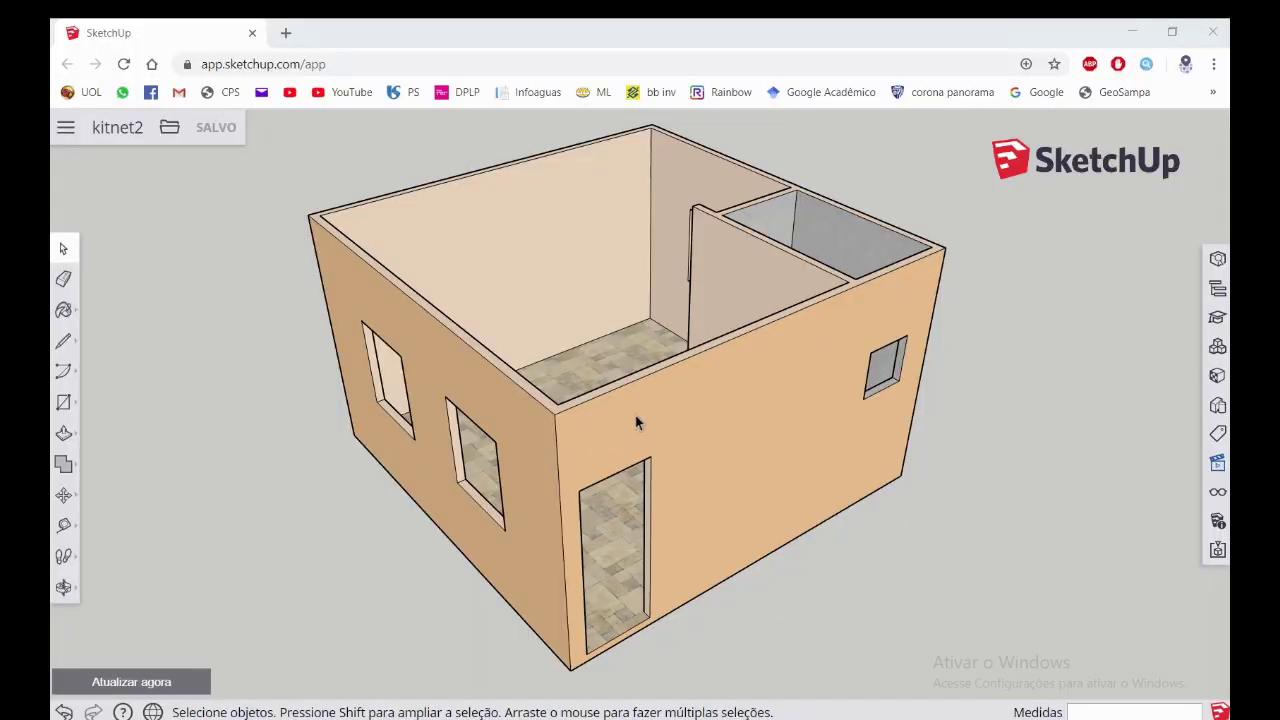
# Orbit the kitnet2 house model slightly to a new viewing angle
pyautogui.moveTo(763, 434)
pyautogui.mouseDown(button='middle')
pyautogui.moveTo(765, 473)
pyautogui.moveTo(755, 445)
pyautogui.mouseUp(button='middle')
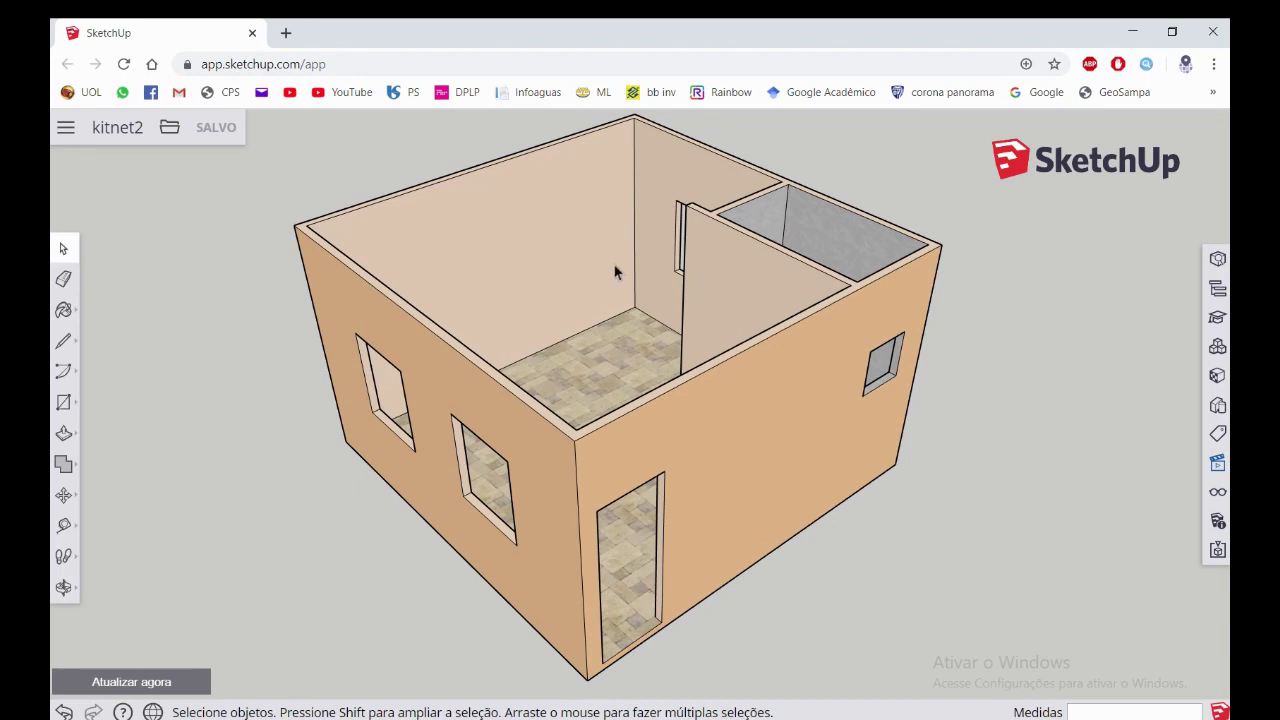
pyautogui.scroll(-1, 612, 286)
pyautogui.scroll(1, 612, 286)
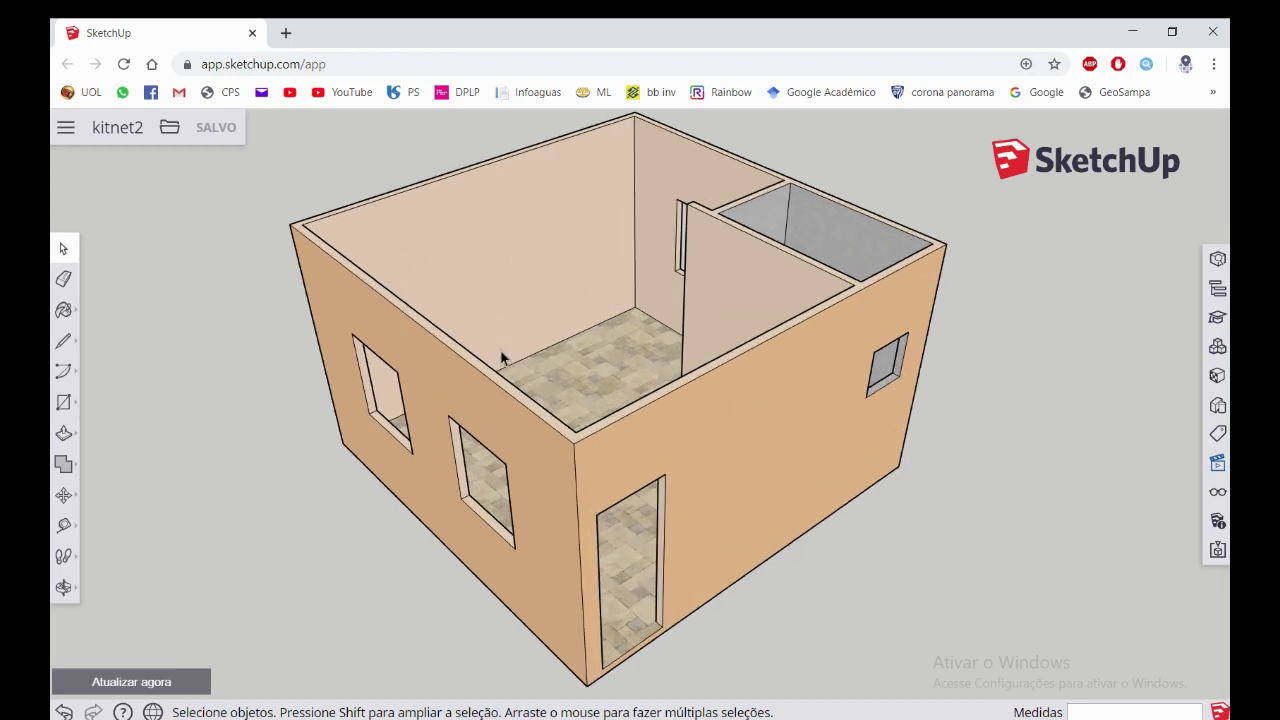
# Open the Components browser on its 3D Warehouse tab, ready to search
pyautogui.click(1215, 346)
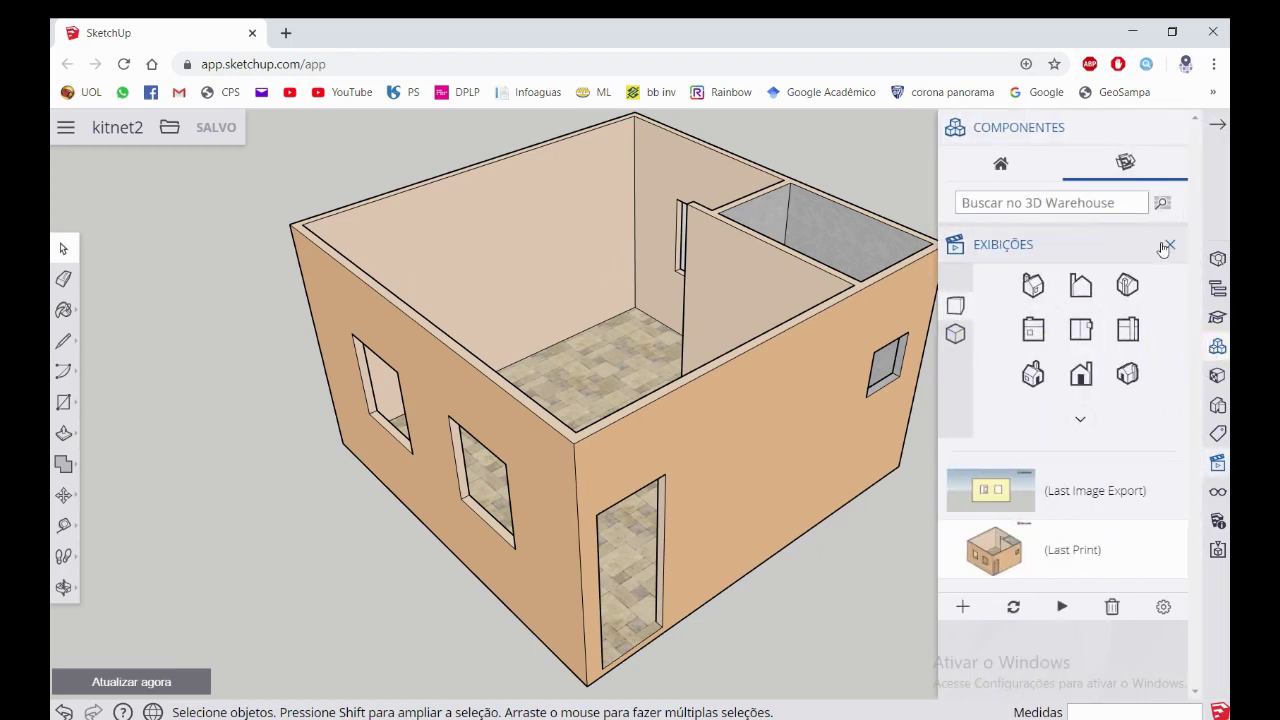
pyautogui.click(1160, 245)
pyautogui.click(1013, 200)
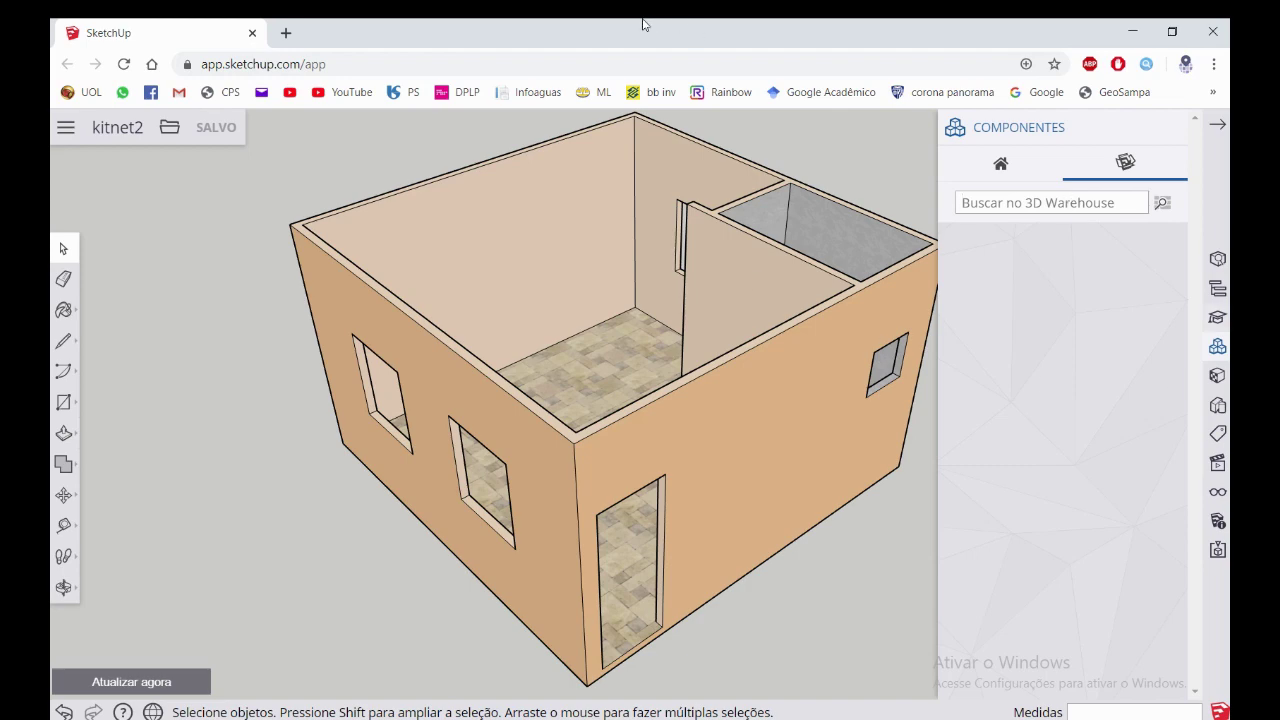
# In a new Chrome tab, search for 3dwarehouse and open the 3D Warehouse site
pyautogui.click(286, 33)
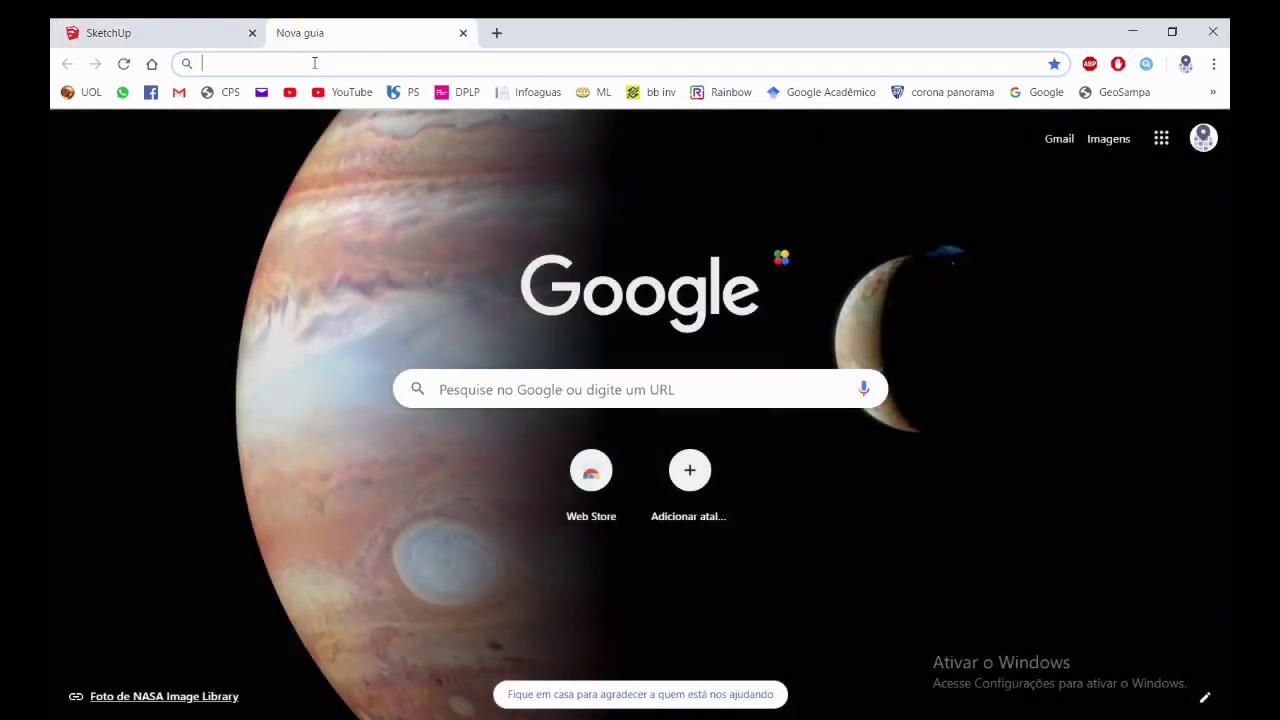
pyautogui.write('3d')
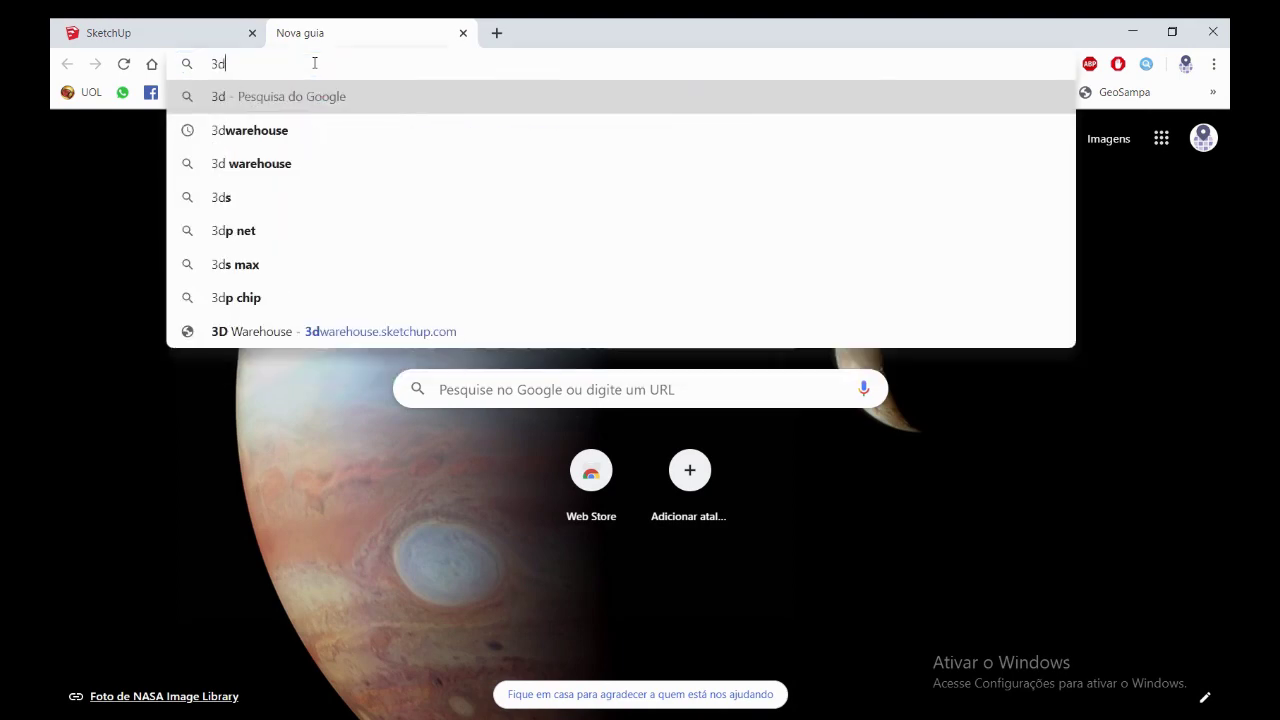
pyautogui.press('Down')
pyautogui.press('Return')
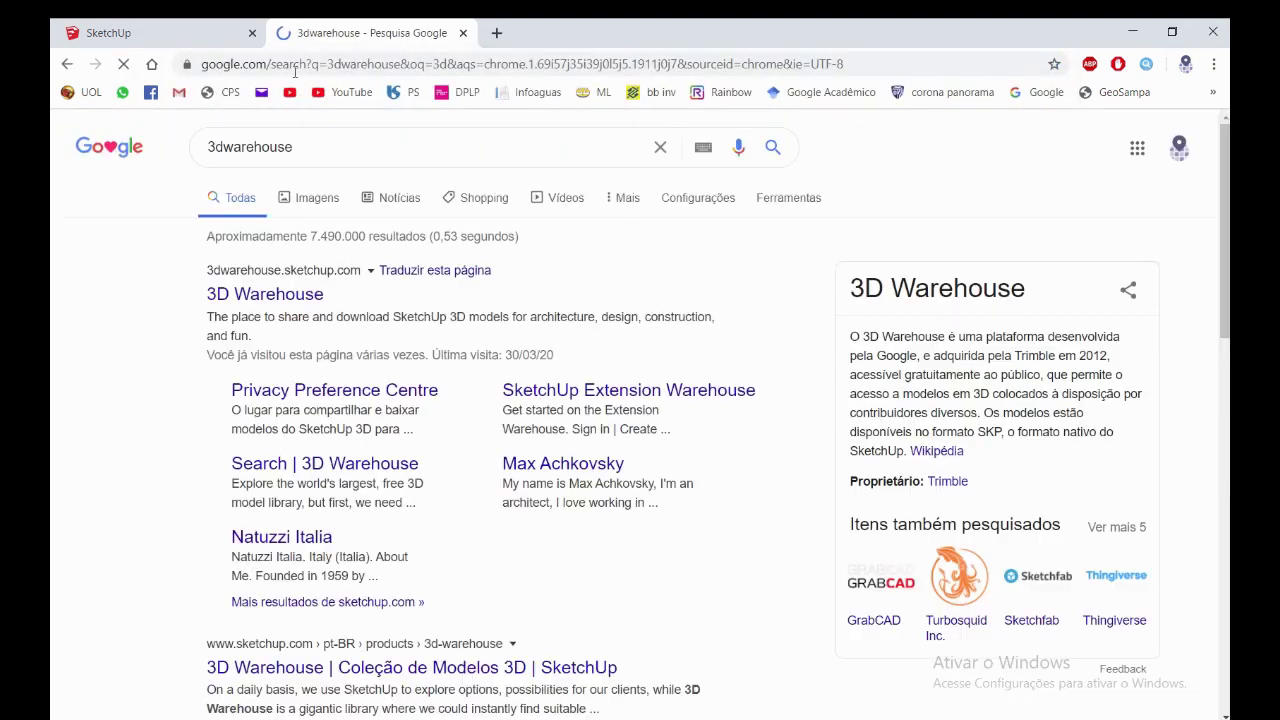
pyautogui.click(307, 303)
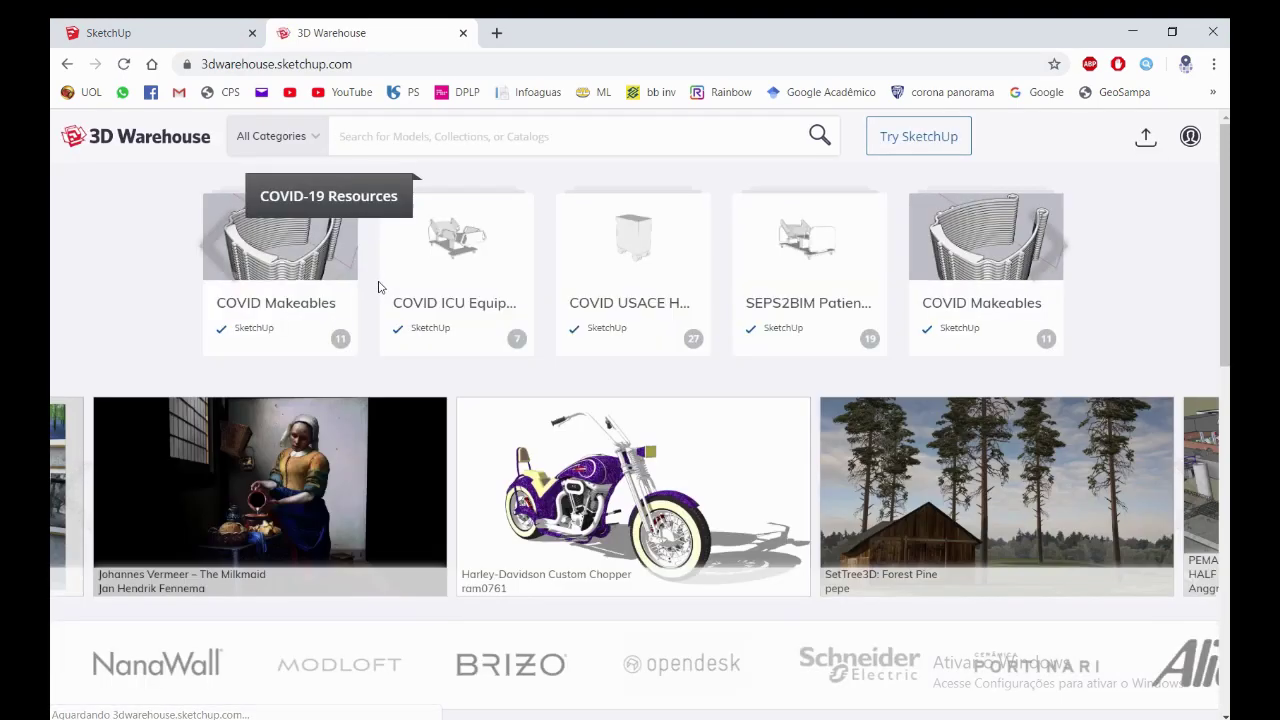
pyautogui.moveTo(270, 490)
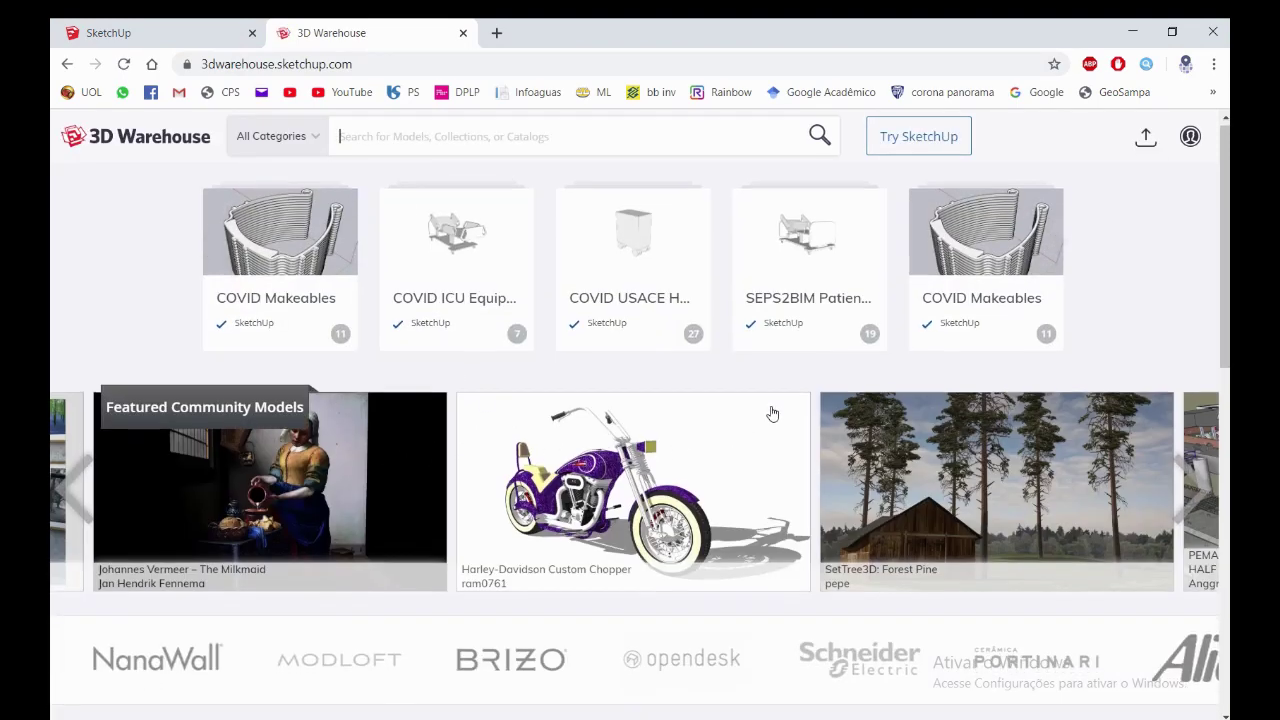
# Search 3D Warehouse for 'fusca' models
pyautogui.scroll(-3, 766, 414)
pyautogui.scroll(3, 597, 337)
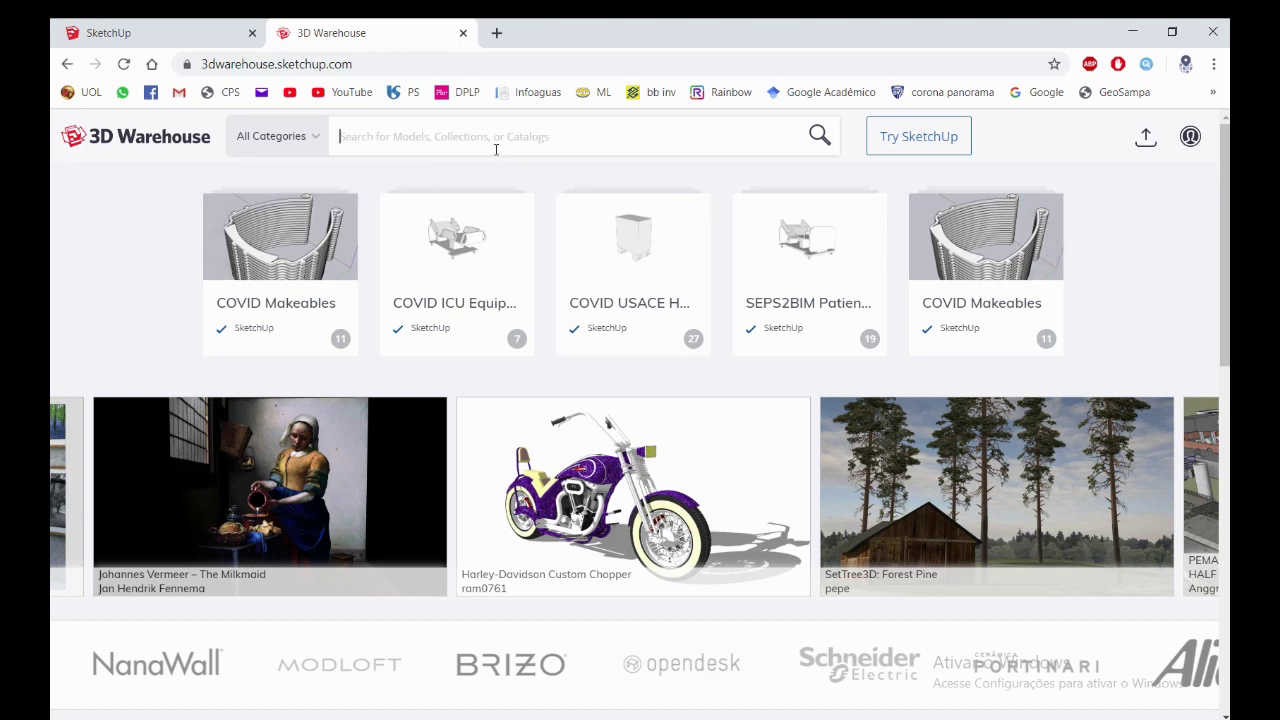
pyautogui.write('fusca')
pyautogui.press('Return')
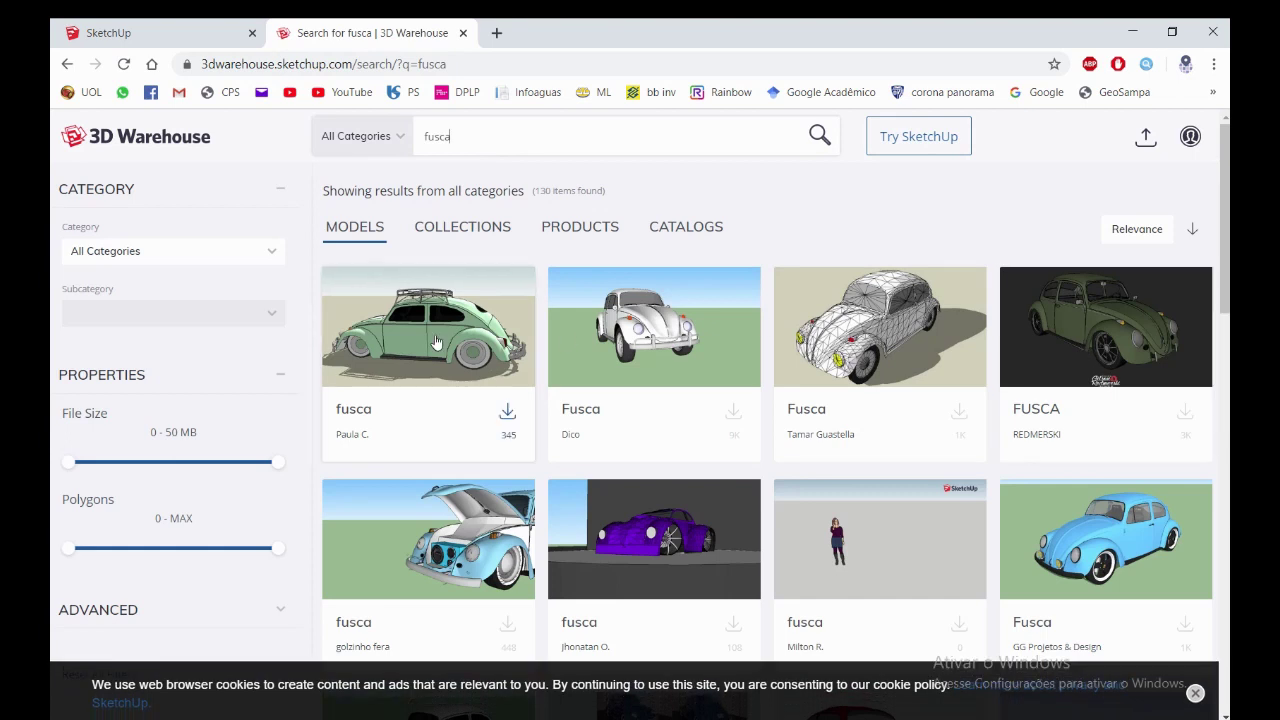
# Download the first fusca result as a SketchUp 2017 model and return to SketchUp
pyautogui.click(509, 414)
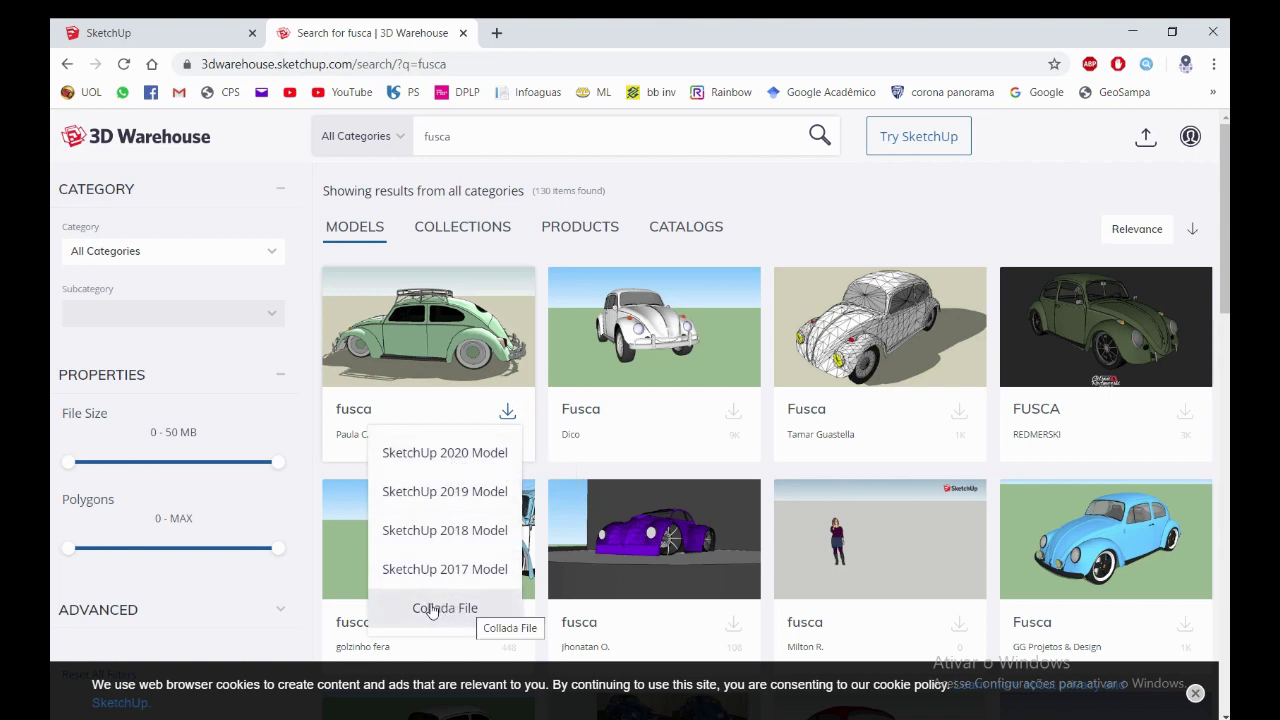
pyautogui.click(455, 585)
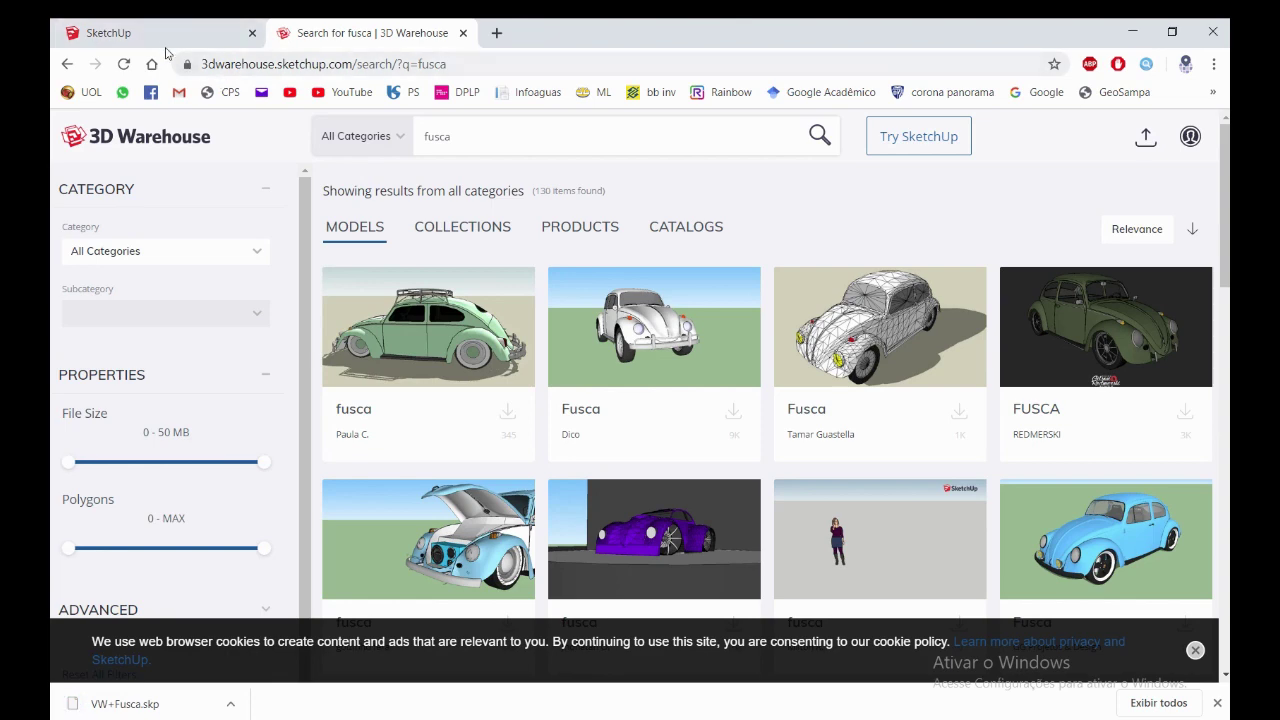
pyautogui.click(176, 28)
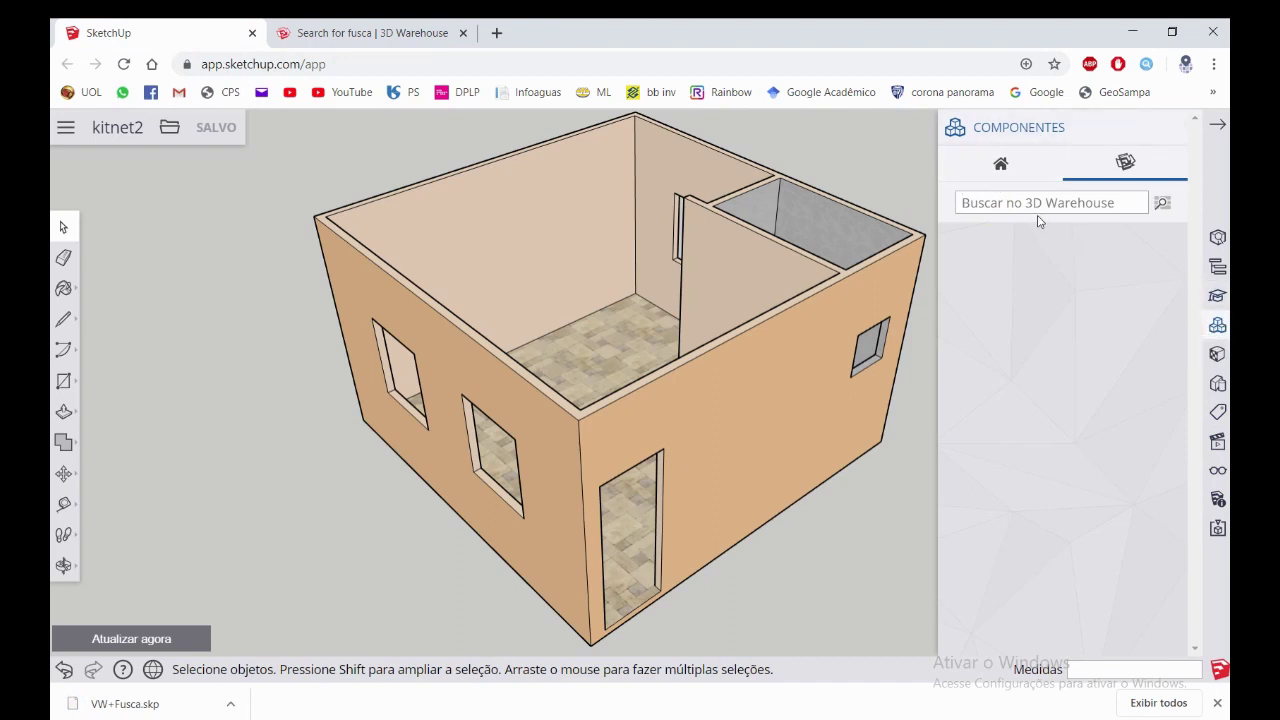
# Search the components for 'porta' and browse the door results
pyautogui.write('porta')
pyautogui.press('Return')
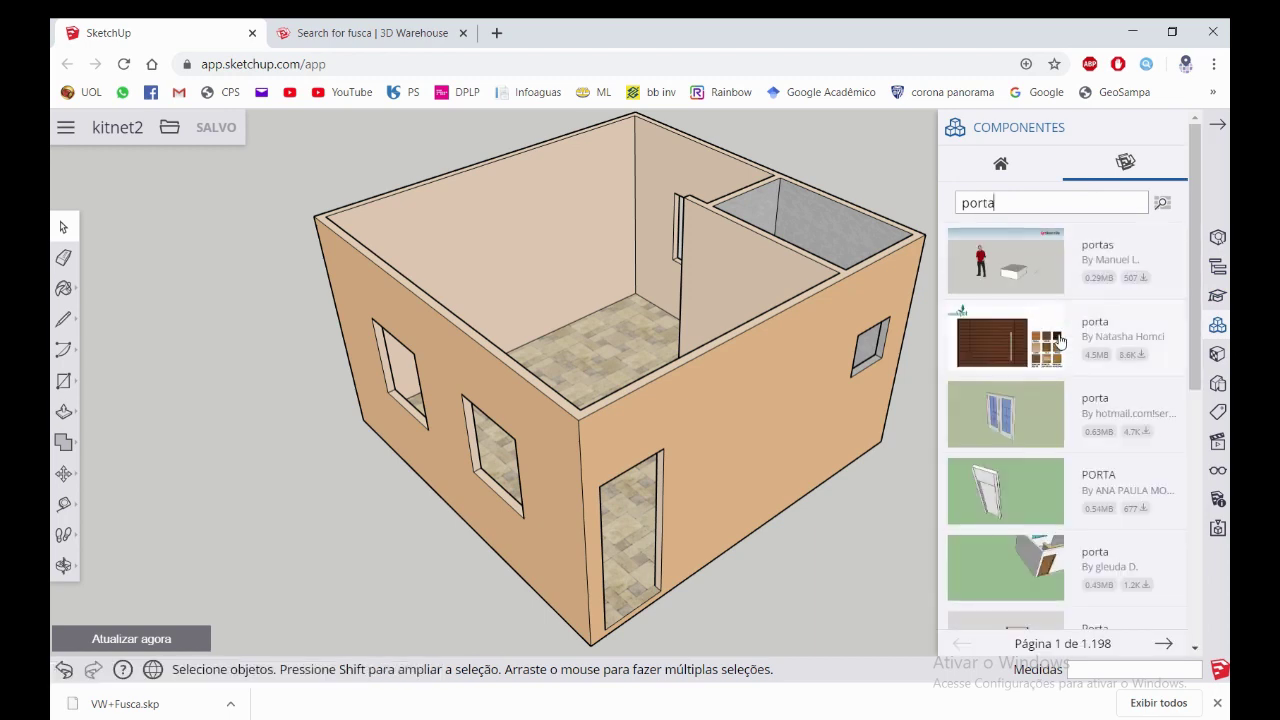
pyautogui.scroll(-2, 1060, 370)
pyautogui.scroll(-2, 1060, 375)
pyautogui.scroll(-2, 1060, 382)
pyautogui.scroll(-1, 1062, 380)
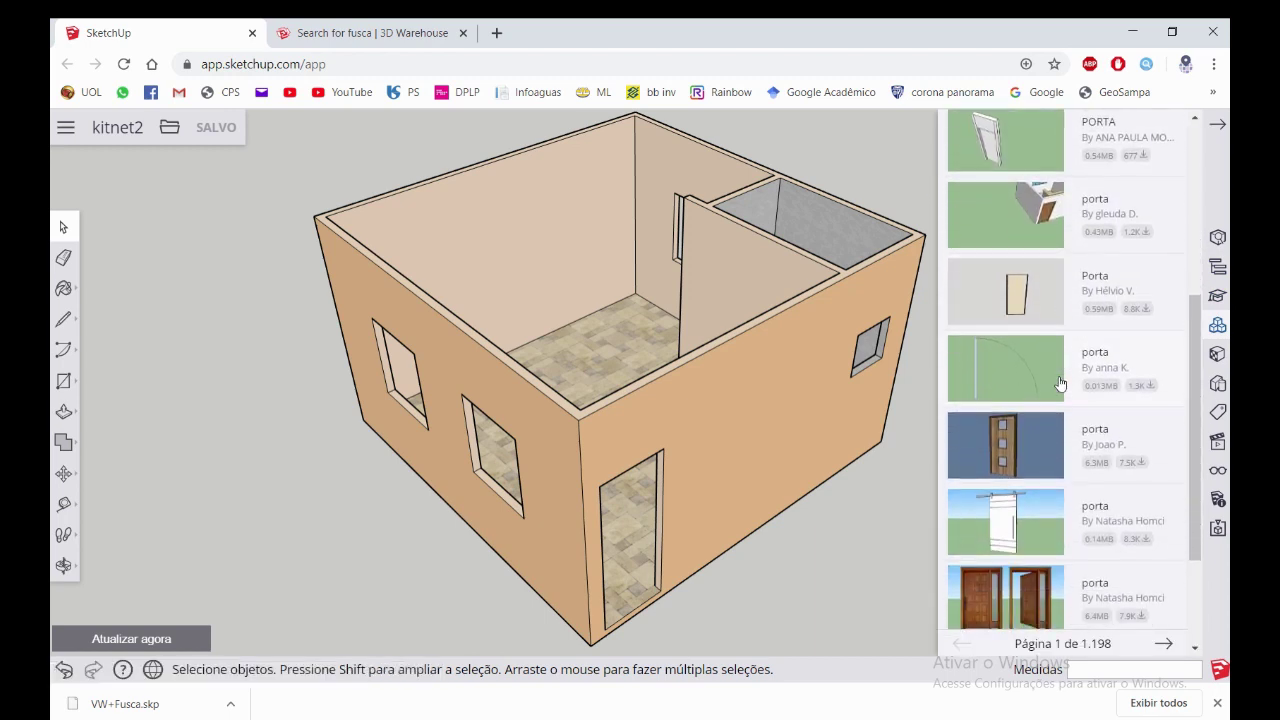
pyautogui.scroll(-1, 1062, 380)
pyautogui.scroll(-1, 1062, 378)
pyautogui.scroll(6, 1058, 360)
pyautogui.write('porta madeira')
pyautogui.scroll(1, 1056, 354)
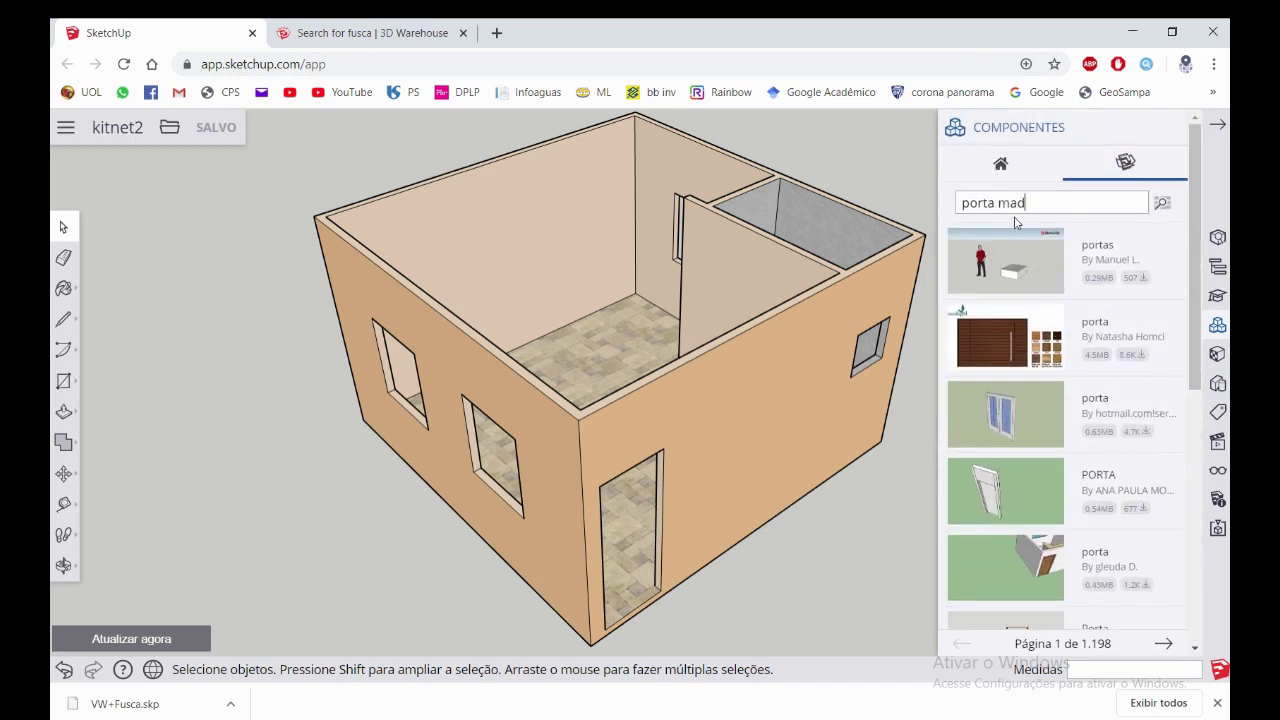
# Refine the search to 'porta madeira' and load the slatted wooden door
pyautogui.press('Return')
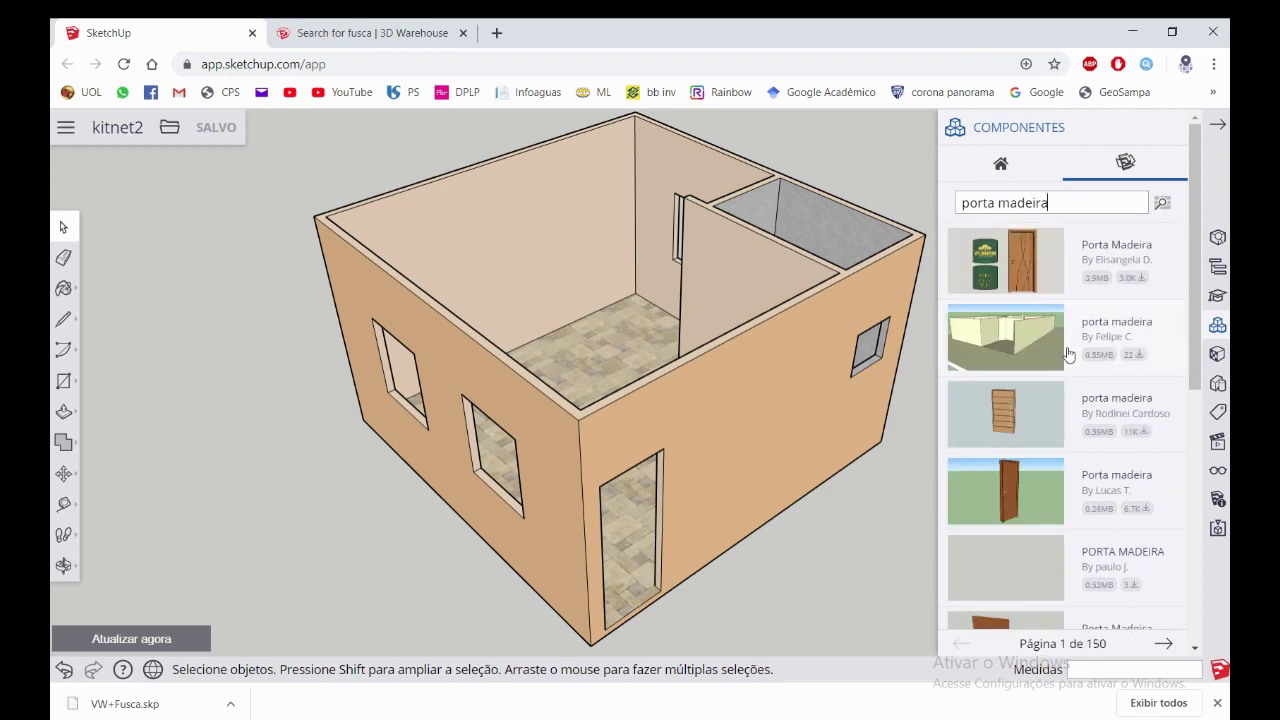
pyautogui.scroll(-1, 1014, 360)
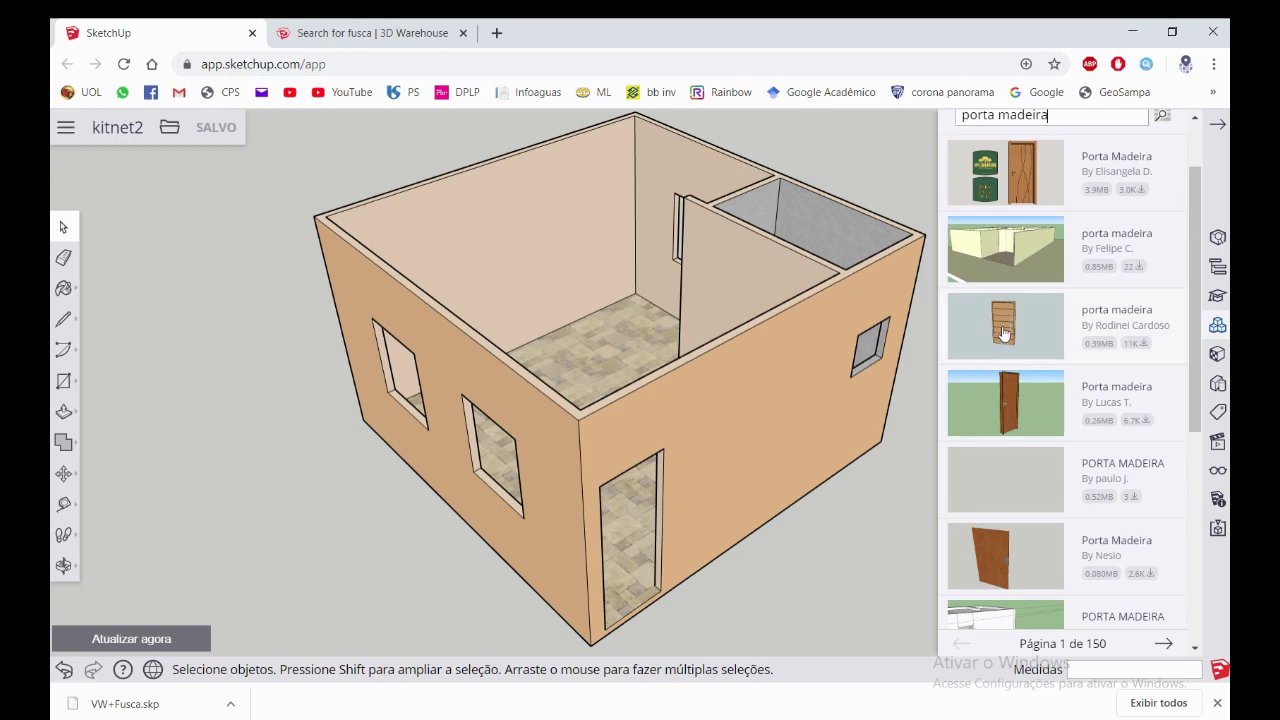
pyautogui.click(1023, 320)
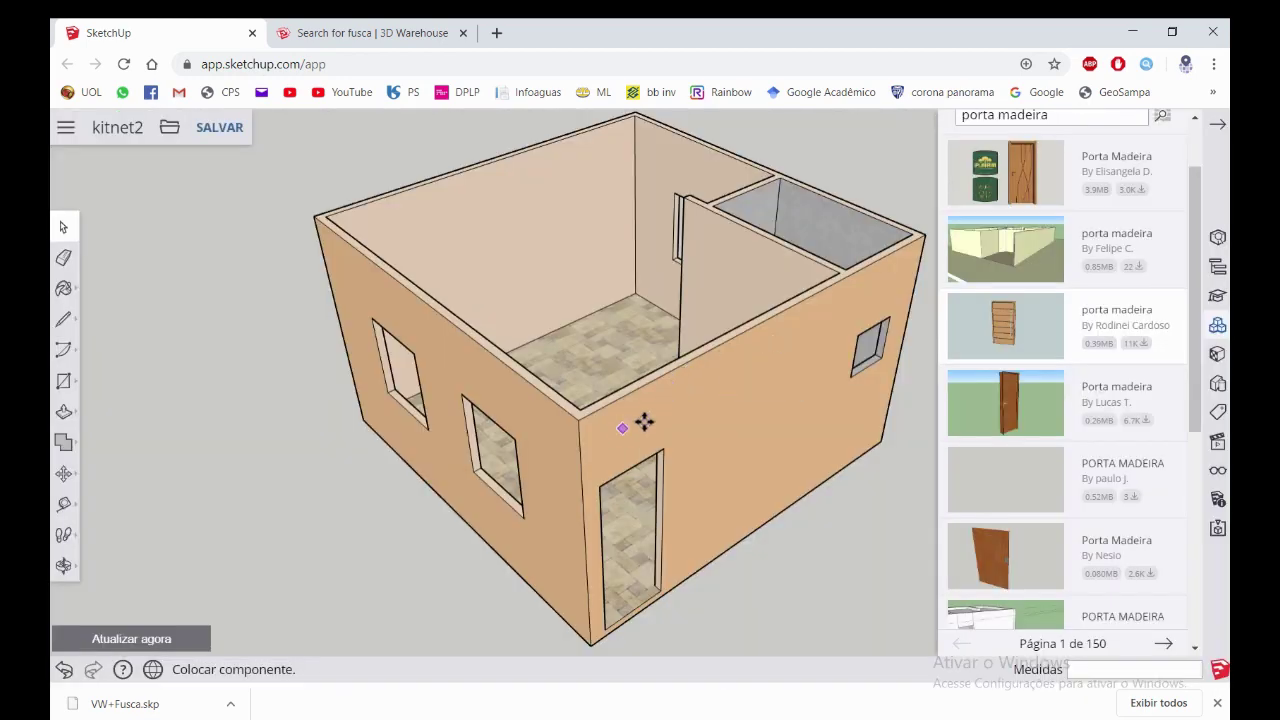
# Place the slatted door beside the house, then select and delete it
pyautogui.scroll(-3, 580, 280)
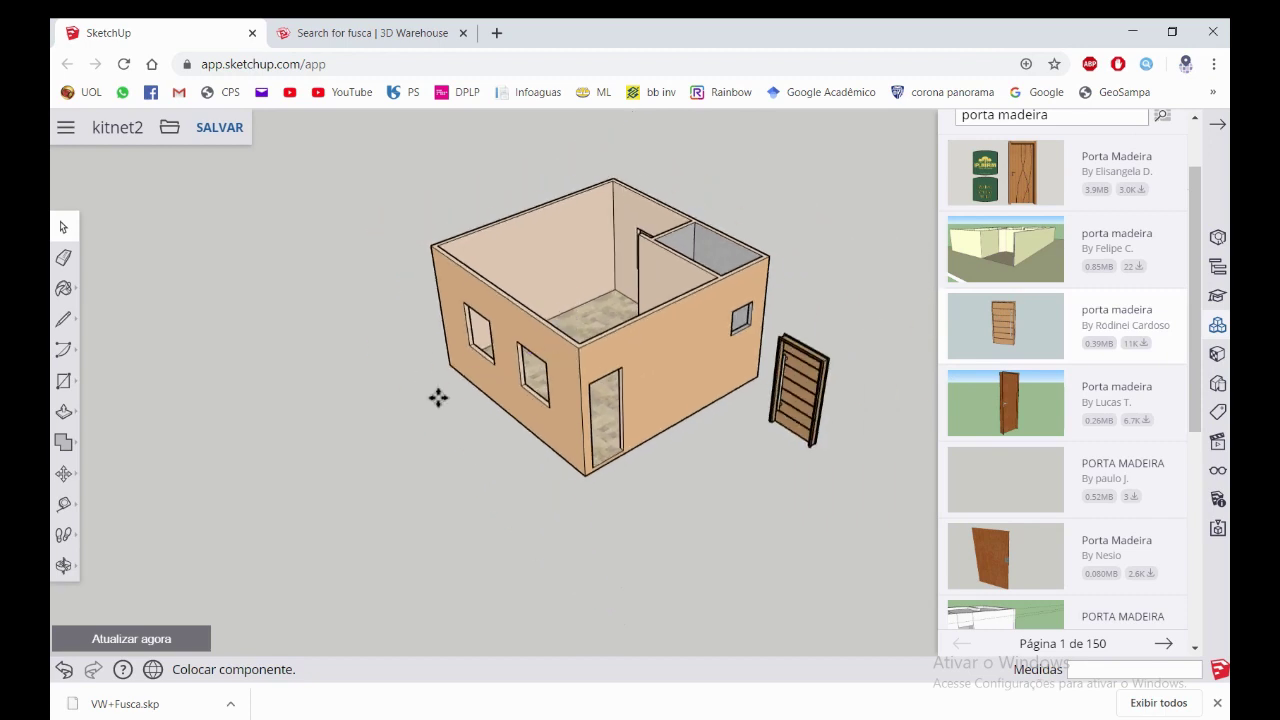
pyautogui.scroll(2, 268, 431)
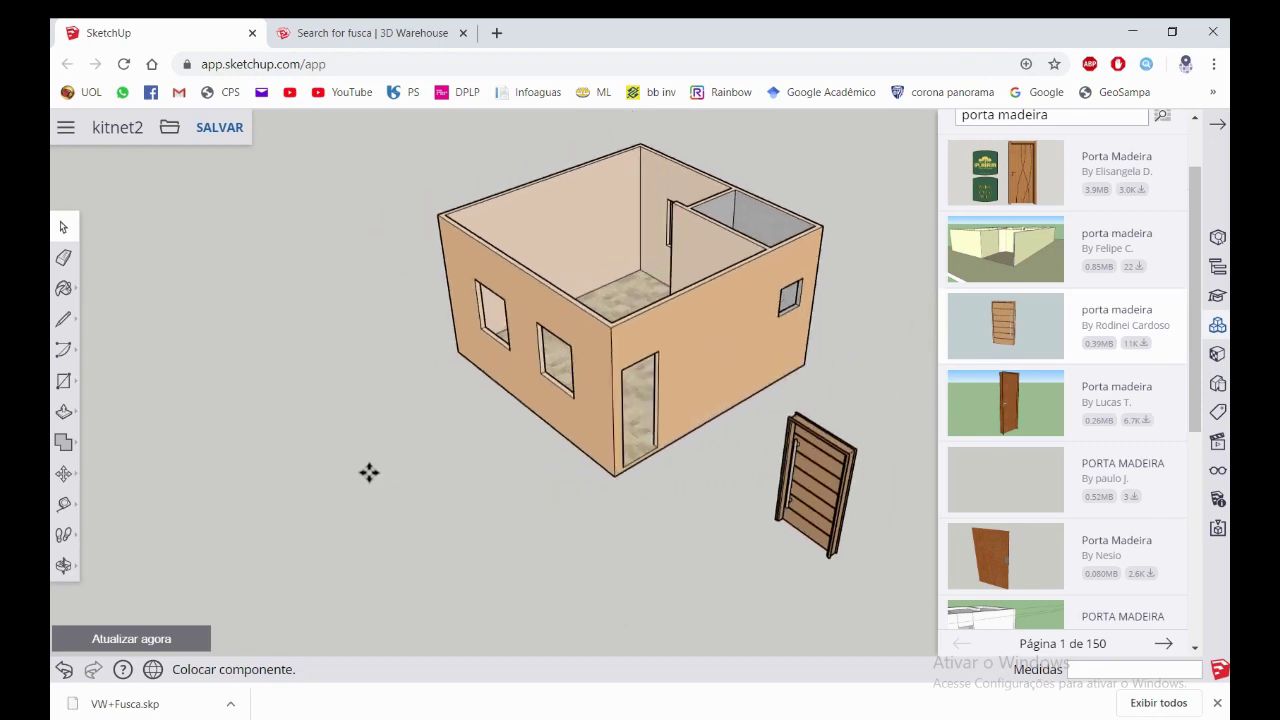
pyautogui.click(284, 472)
pyautogui.press('space')
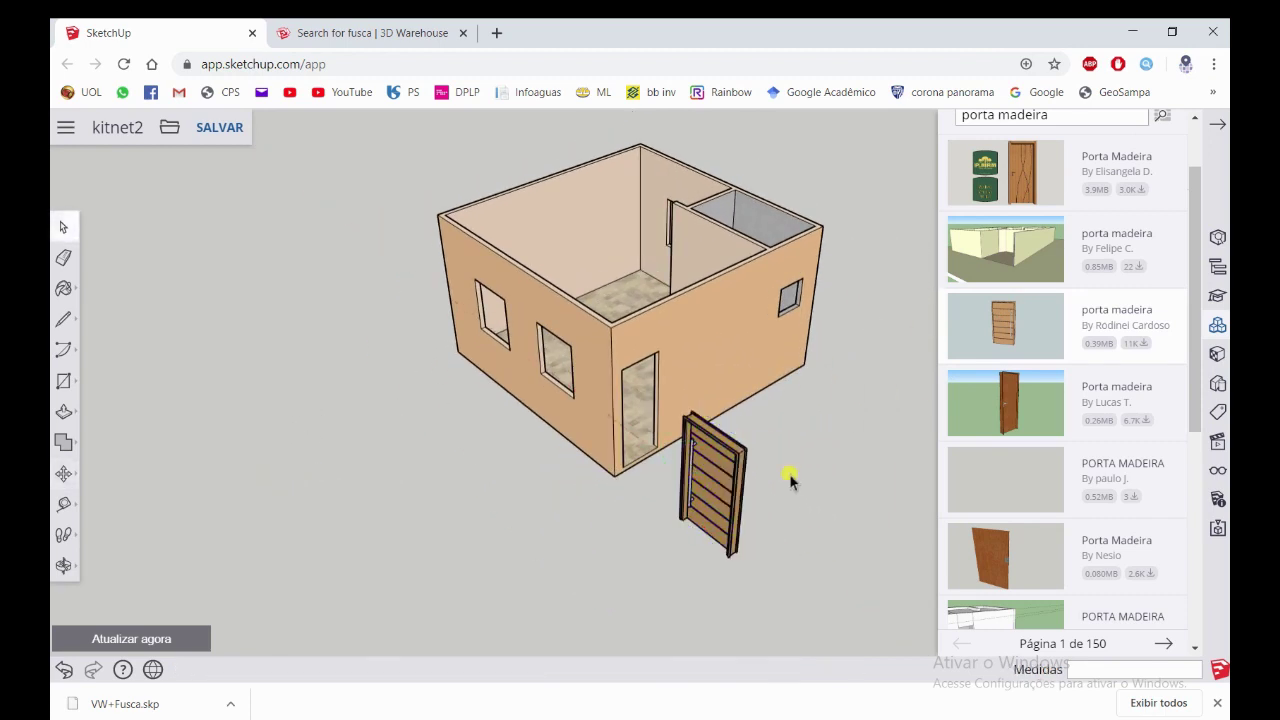
pyautogui.scroll(3, 780, 470)
pyautogui.scroll(3, 750, 458)
pyautogui.moveTo(743, 453)
pyautogui.mouseDown(button='middle')
pyautogui.moveTo(563, 346)
pyautogui.moveTo(337, 334)
pyautogui.moveTo(690, 420)
pyautogui.mouseUp(button='middle')
pyautogui.click(707, 425)
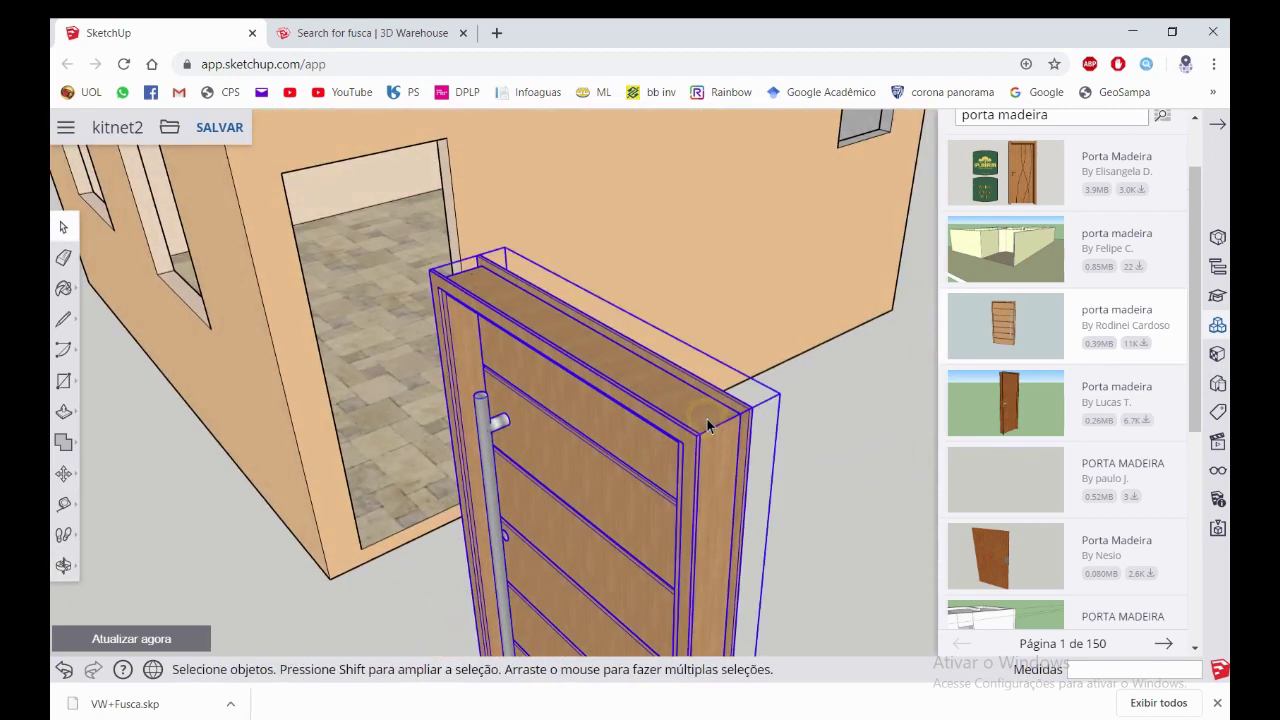
pyautogui.press('Delete')
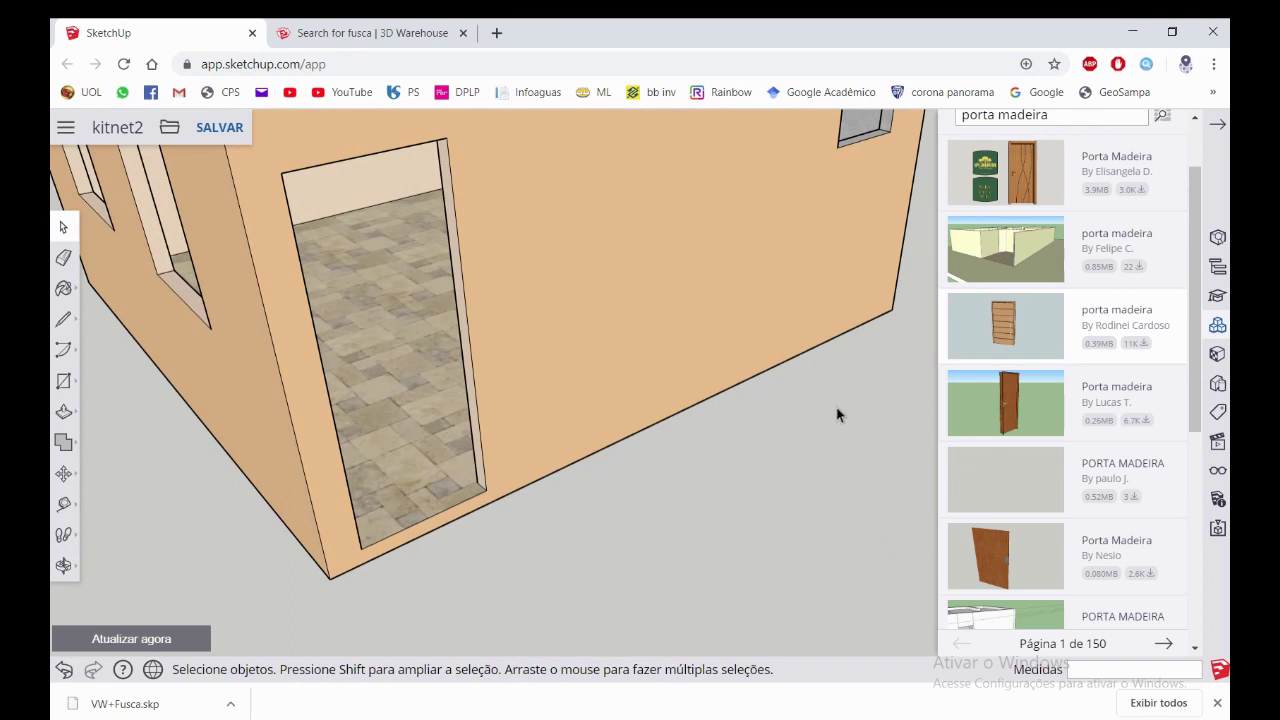
# Place the wavy-panelled Porta Madeira door on the ground near the house and select it
pyautogui.scroll(-2, 995, 418)
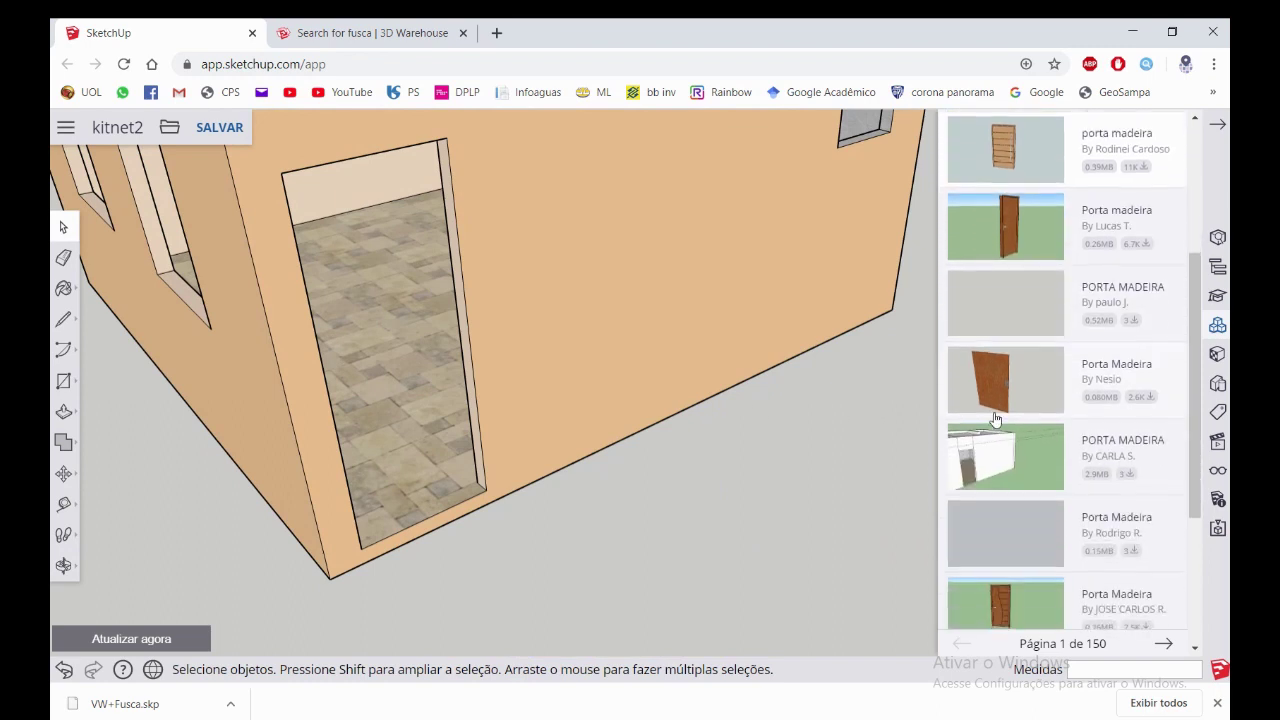
pyautogui.scroll(-2, 995, 418)
pyautogui.scroll(-1, 993, 419)
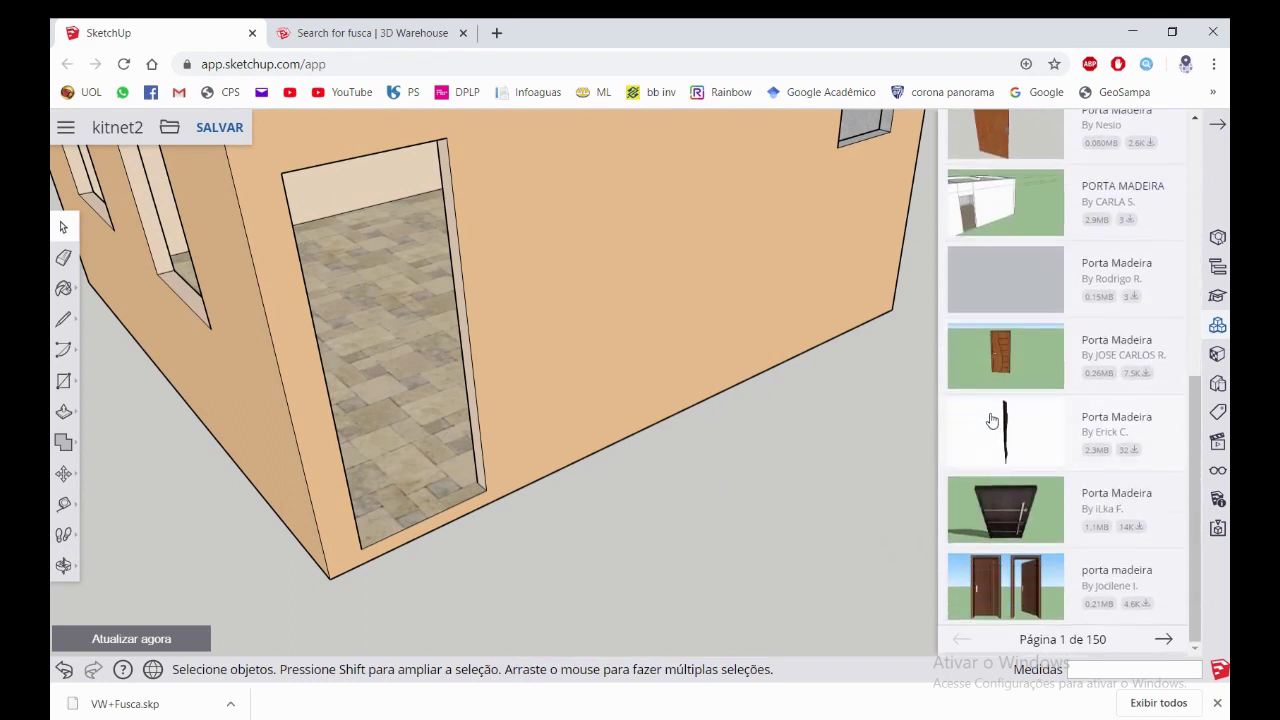
pyautogui.click(1008, 369)
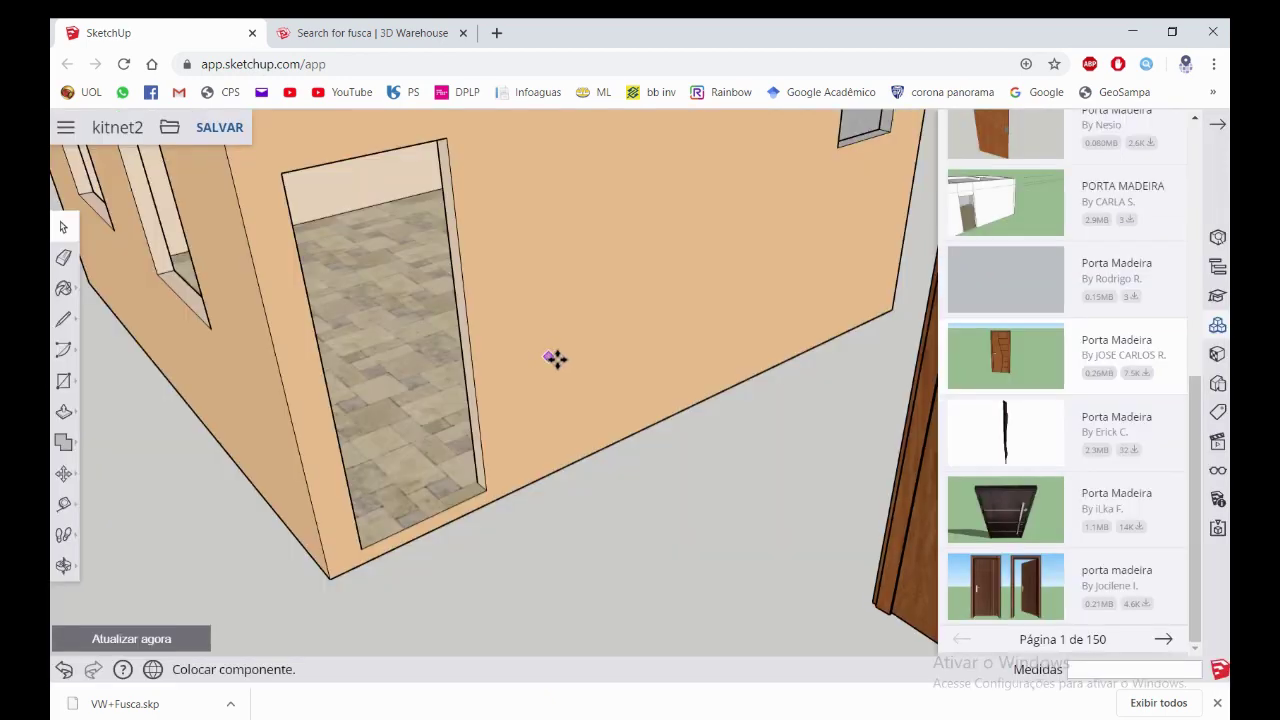
pyautogui.scroll(-5, 325, 430)
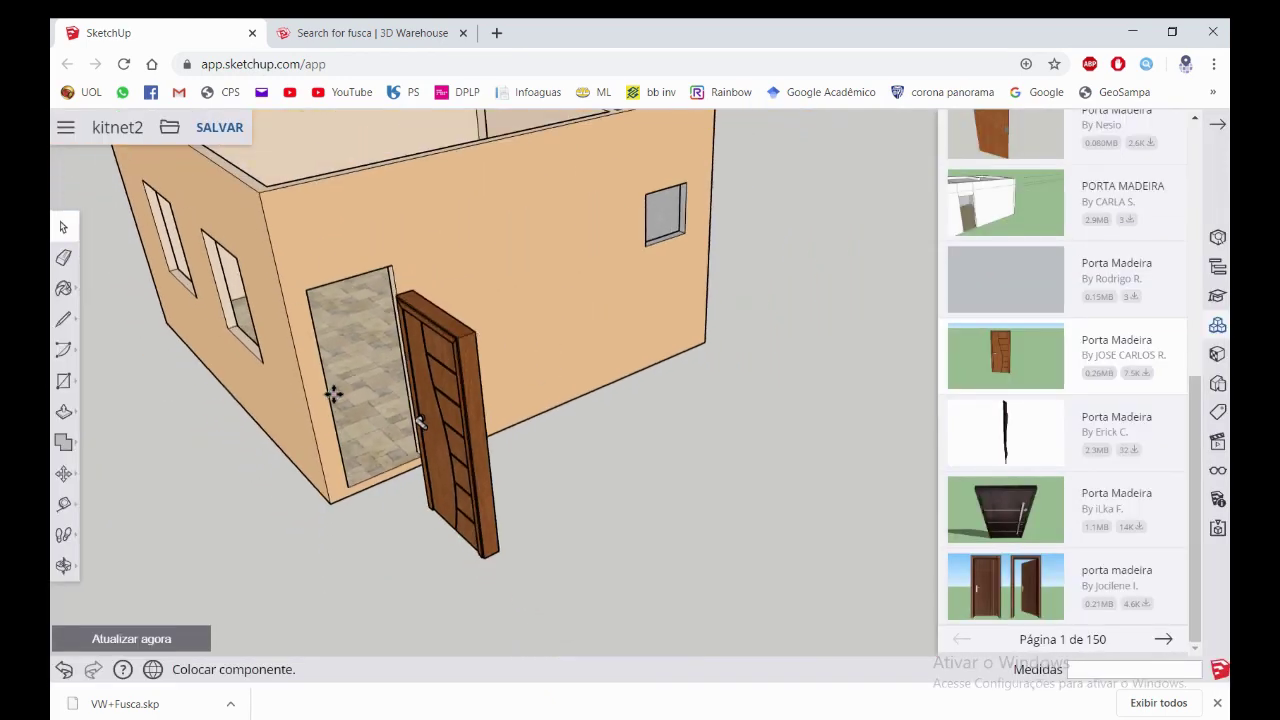
pyautogui.click(405, 412)
pyautogui.moveTo(420, 420); pyautogui.dragTo(545, 445, button='middle')
pyautogui.click(743, 503)
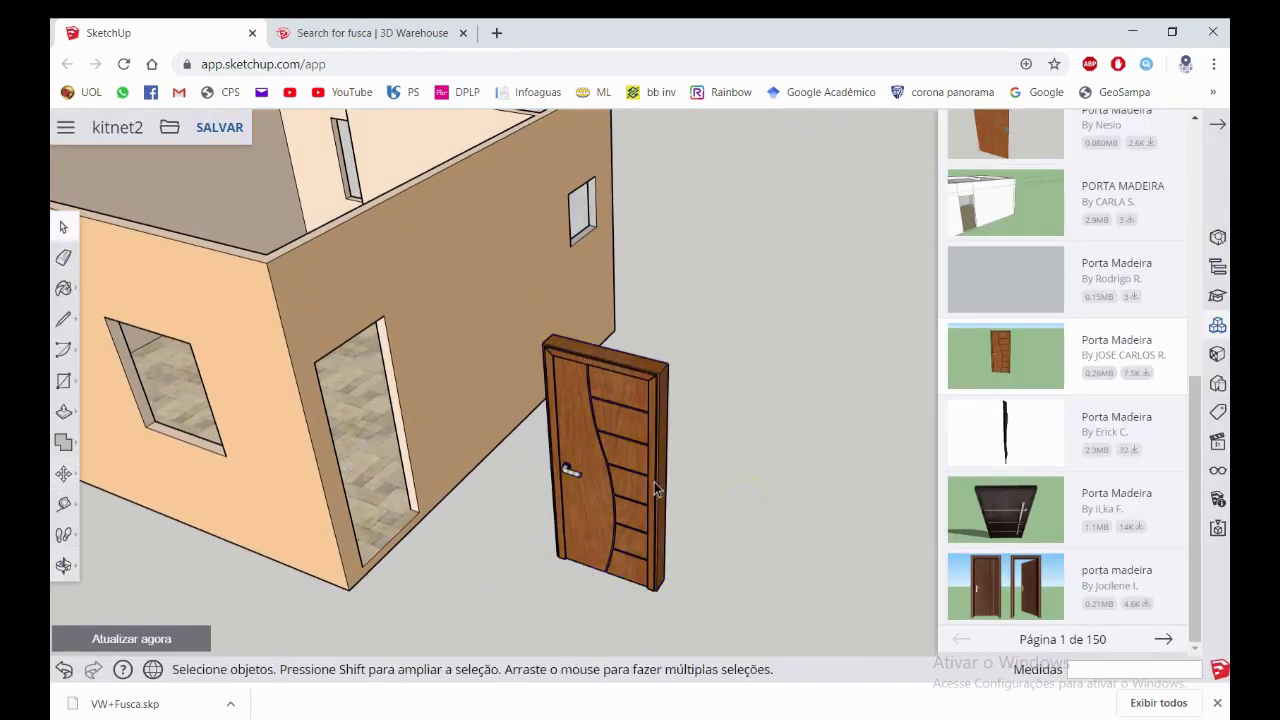
pyautogui.moveTo(743, 503)
pyautogui.mouseDown(button='middle')
pyautogui.moveTo(383, 391)
pyautogui.moveTo(484, 424)
pyautogui.moveTo(600, 410)
pyautogui.mouseUp(button='middle')
pyautogui.press('space')
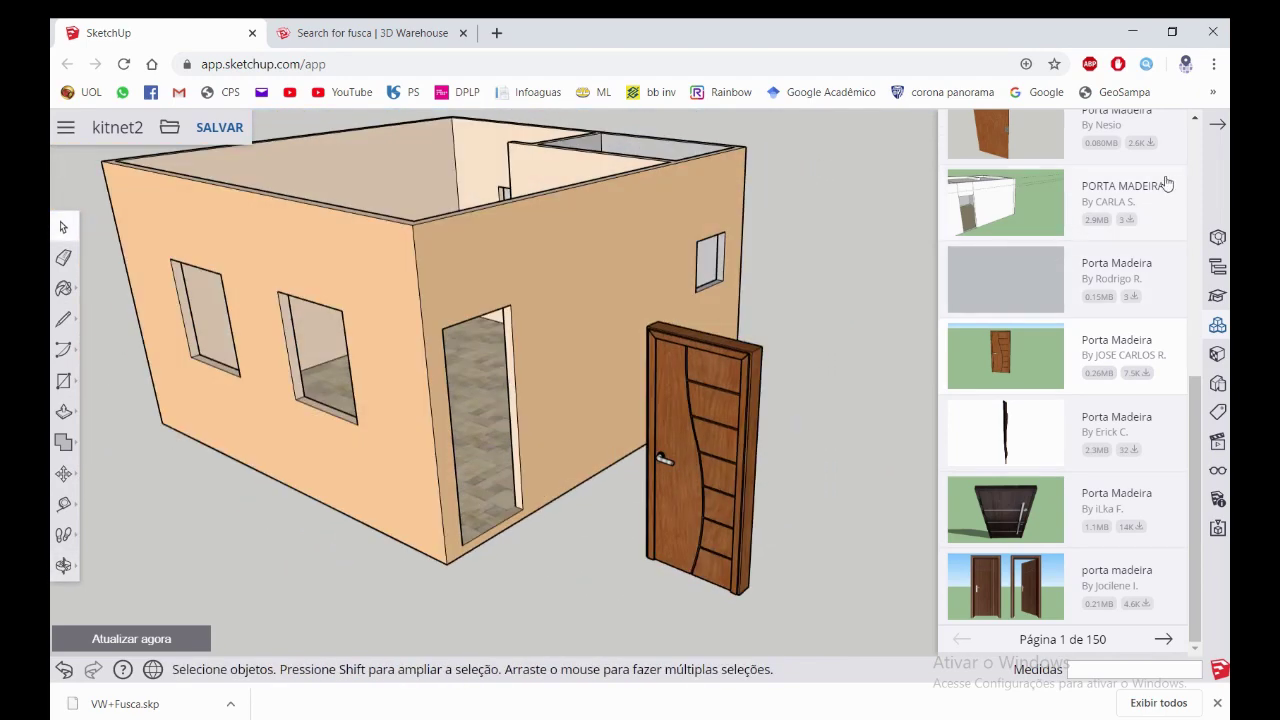
pyautogui.scroll(3, 1165, 185)
pyautogui.click(748, 408)
pyautogui.moveTo(814, 420)
pyautogui.mouseDown(button='middle')
pyautogui.moveTo(686, 451)
pyautogui.moveTo(700, 440)
pyautogui.moveTo(697, 350)
pyautogui.moveTo(571, 457)
pyautogui.moveTo(214, 423)
pyautogui.moveTo(563, 466)
pyautogui.moveTo(487, 474)
pyautogui.mouseUp(button='middle')
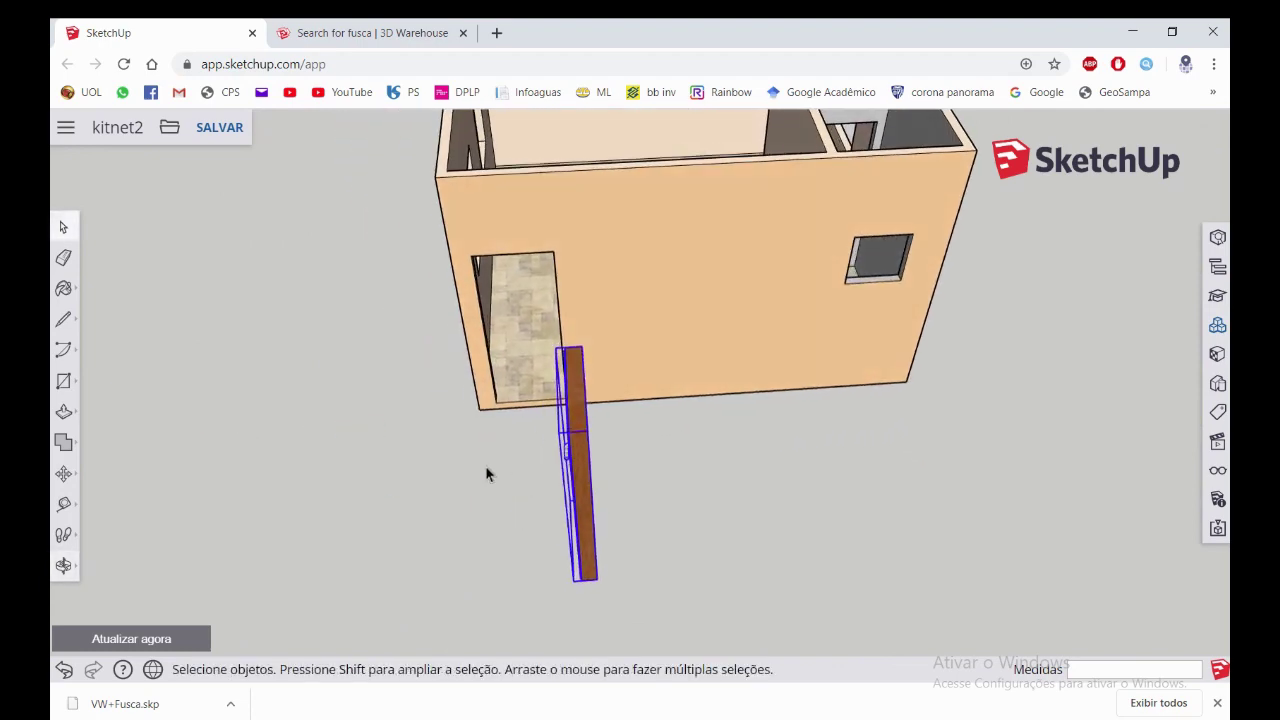
# Select the wooden door and switch to the Rotate tool
pyautogui.click(363, 497)
pyautogui.click(576, 512)
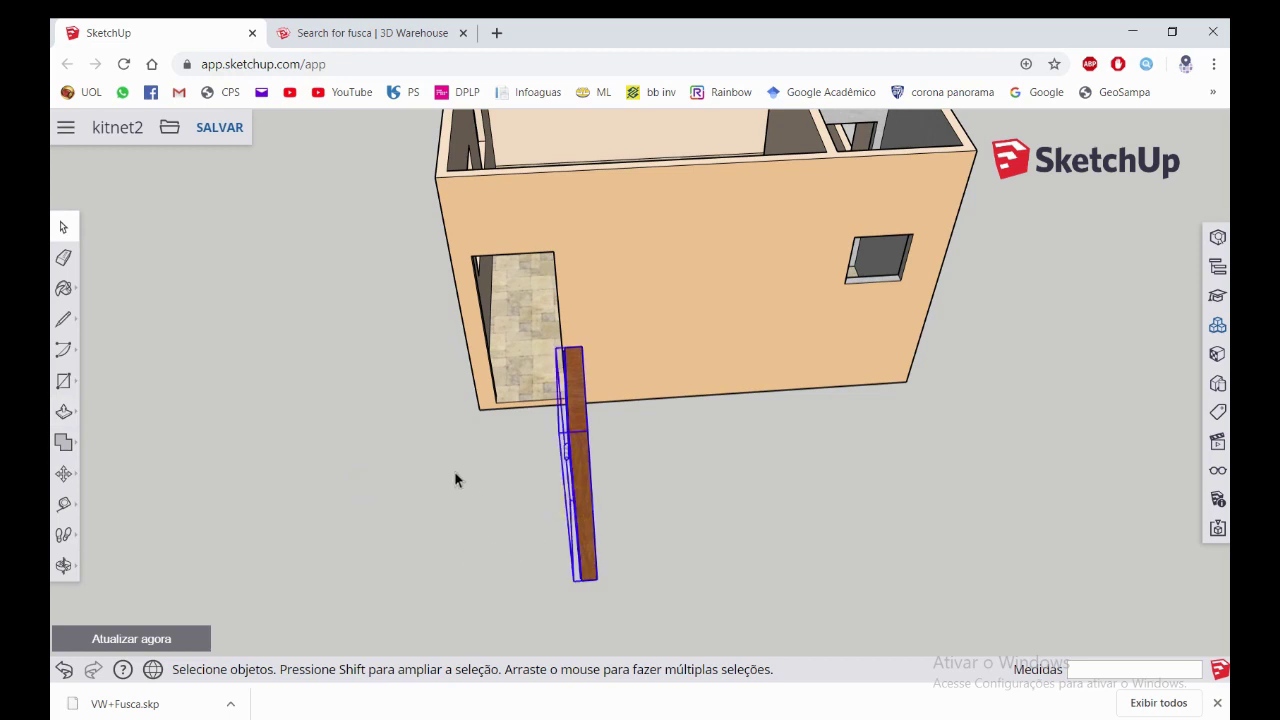
pyautogui.moveTo(460, 480); pyautogui.dragTo(79, 430, button='middle')
pyautogui.click(68, 475)
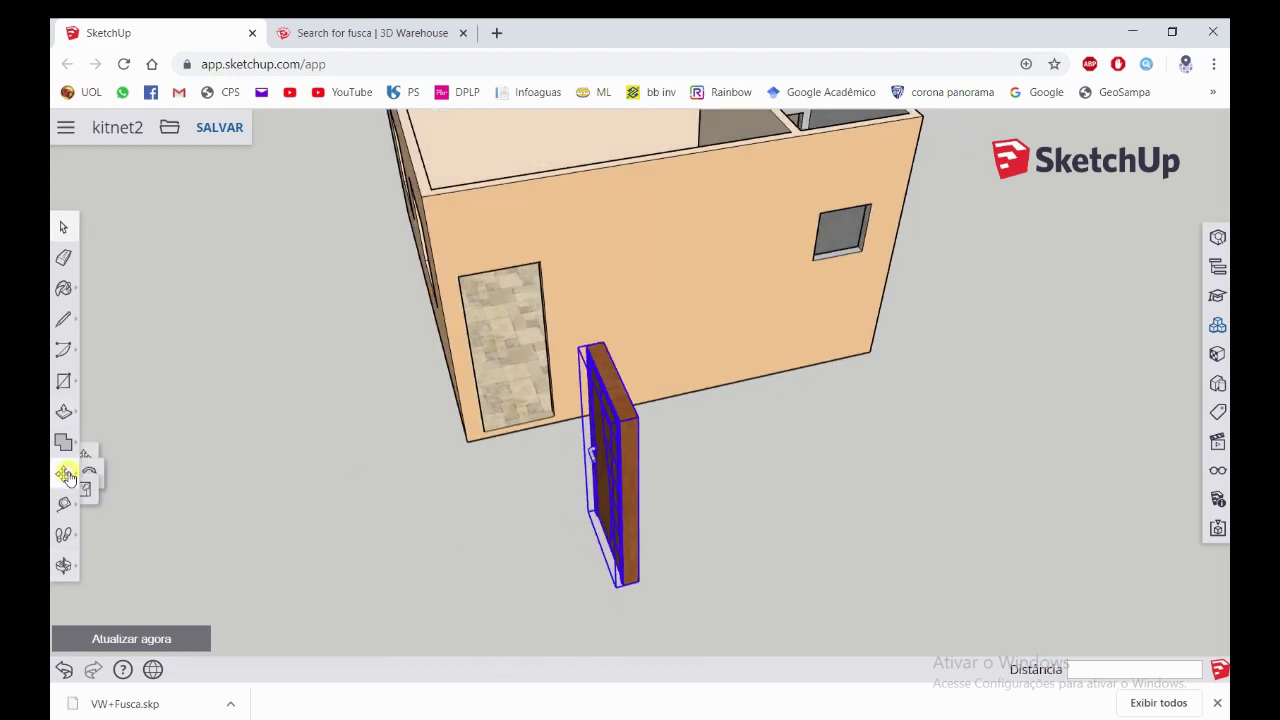
pyautogui.click(119, 481)
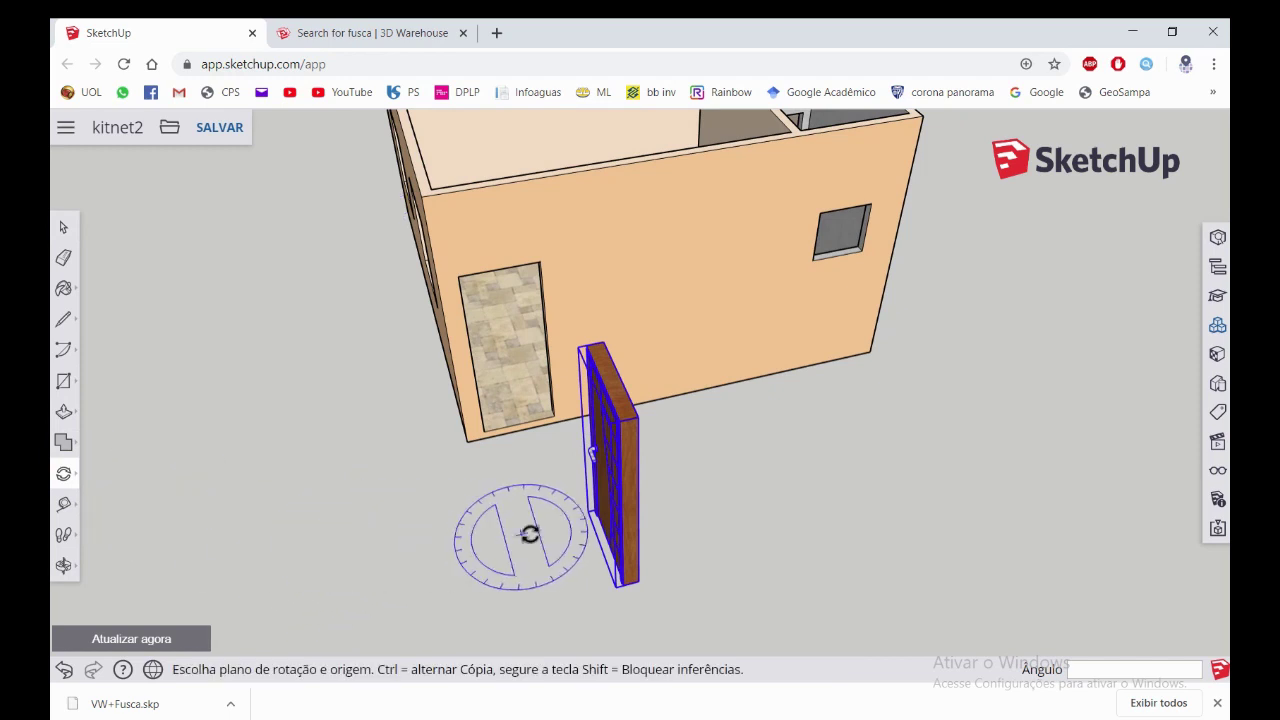
pyautogui.moveTo(523, 529); pyautogui.dragTo(568, 514, button='middle')
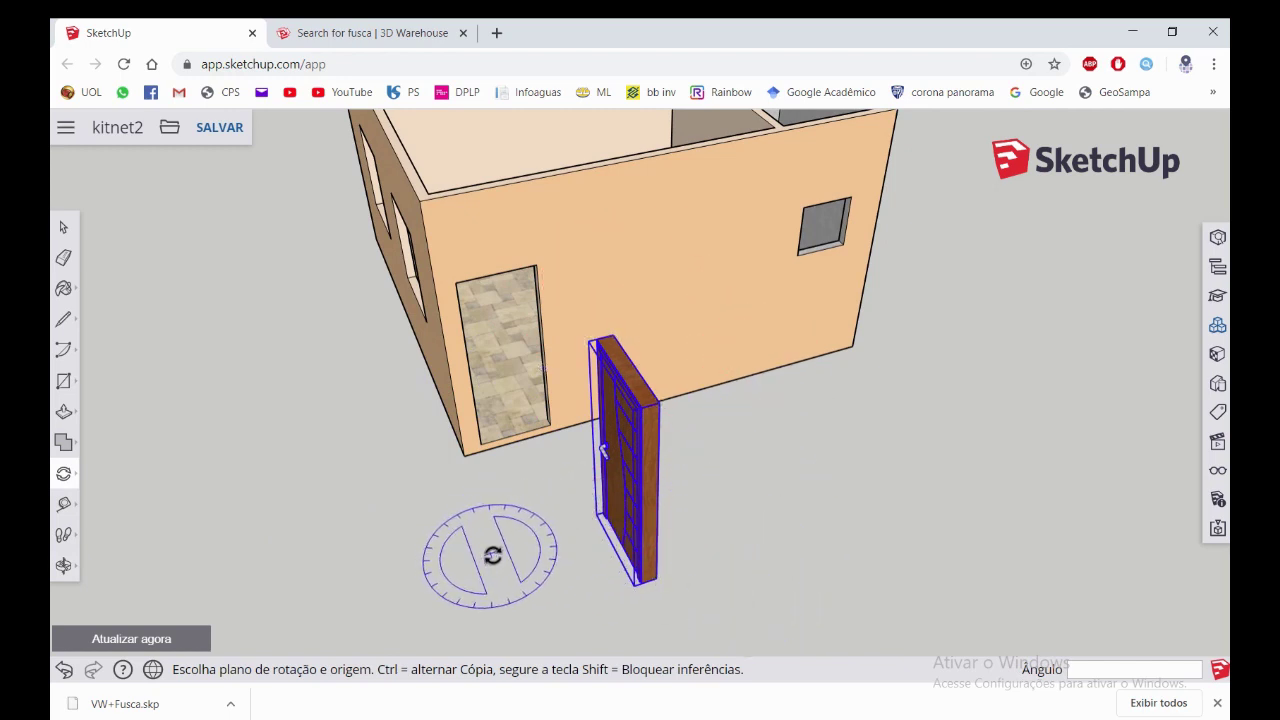
pyautogui.scroll(3, 655, 625)
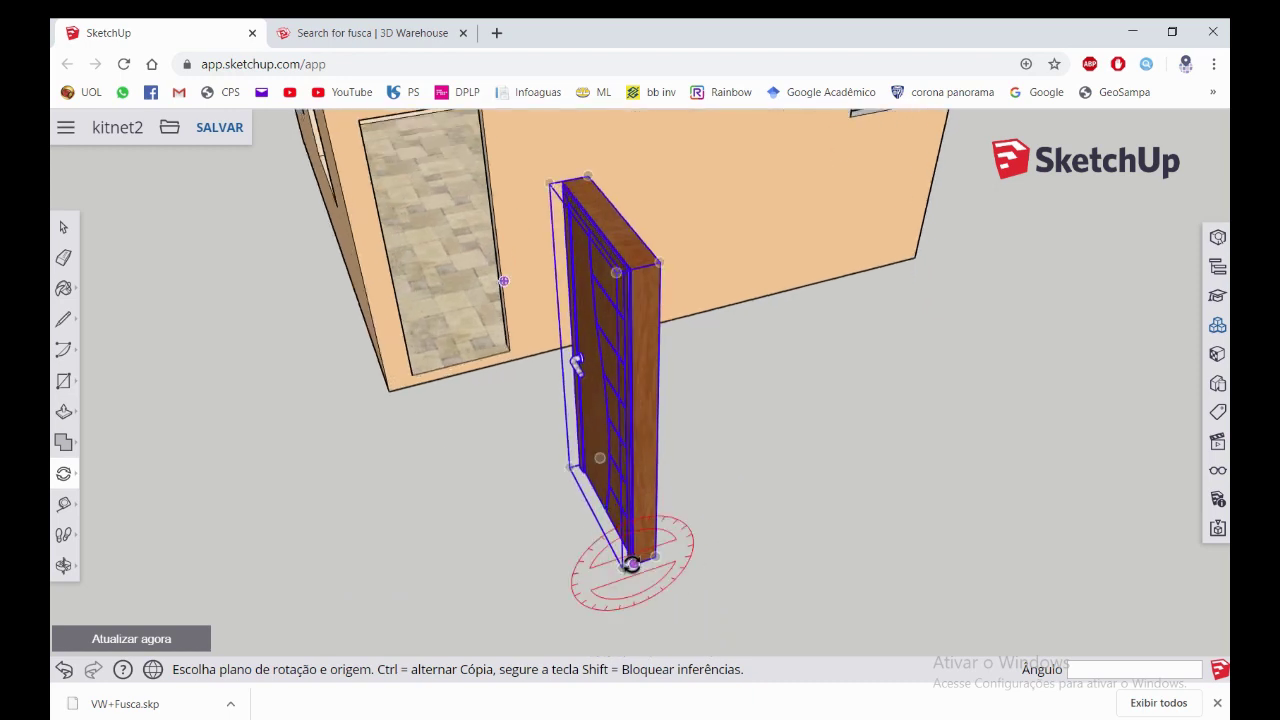
pyautogui.scroll(2, 640, 572)
pyautogui.scroll(2, 640, 575)
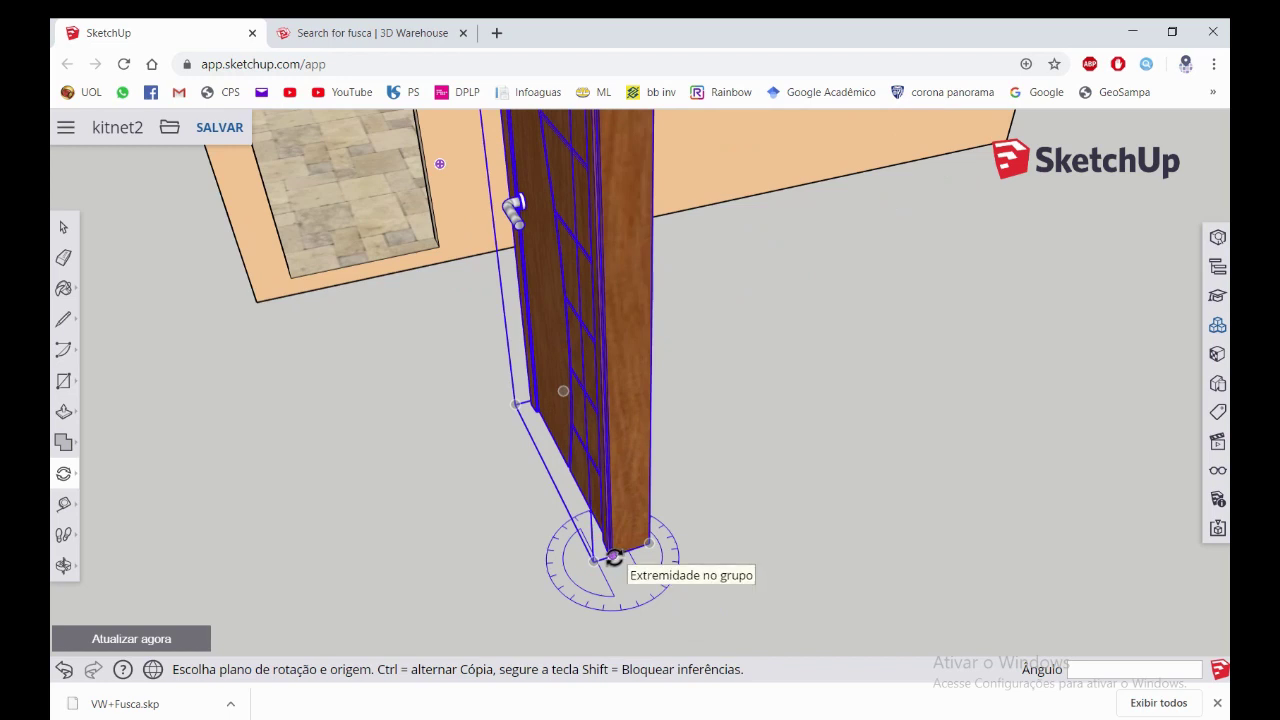
# Rotate the door 90° about its bottom corner, aligned to the green axis
pyautogui.click(613, 556)
pyautogui.scroll(-1, 694, 606)
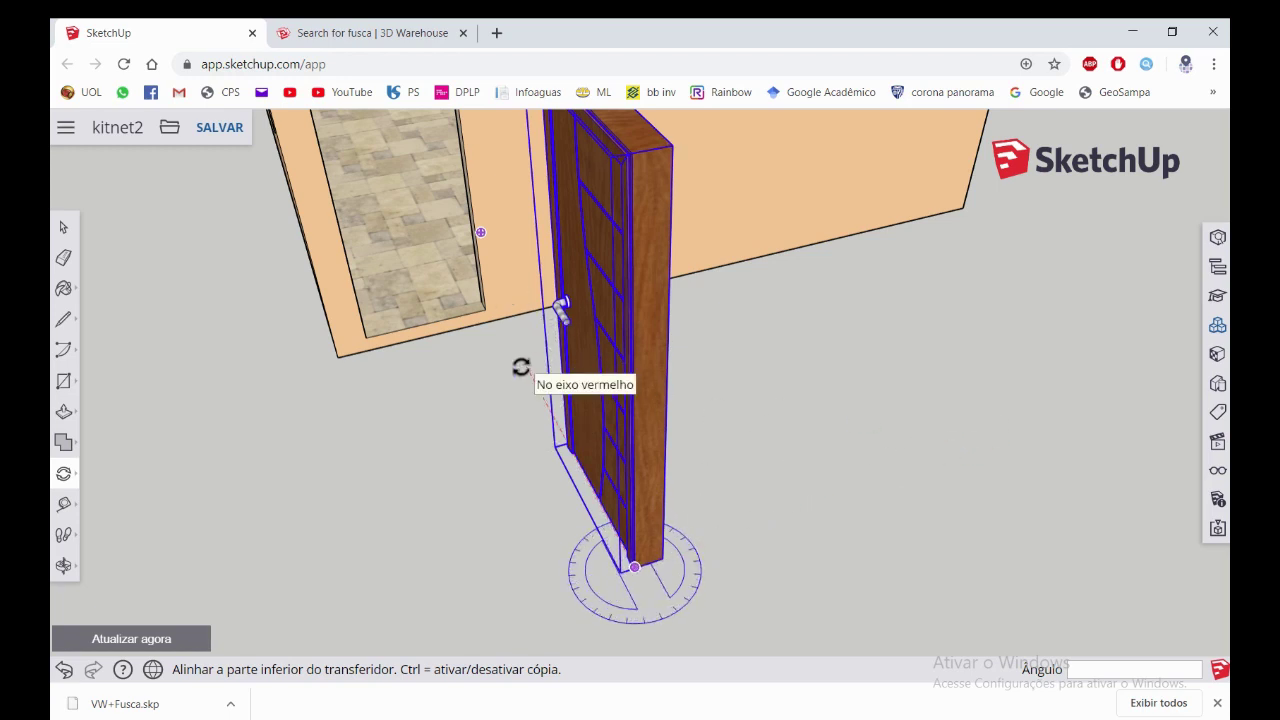
pyautogui.moveTo(520, 367); pyautogui.dragTo(958, 467)
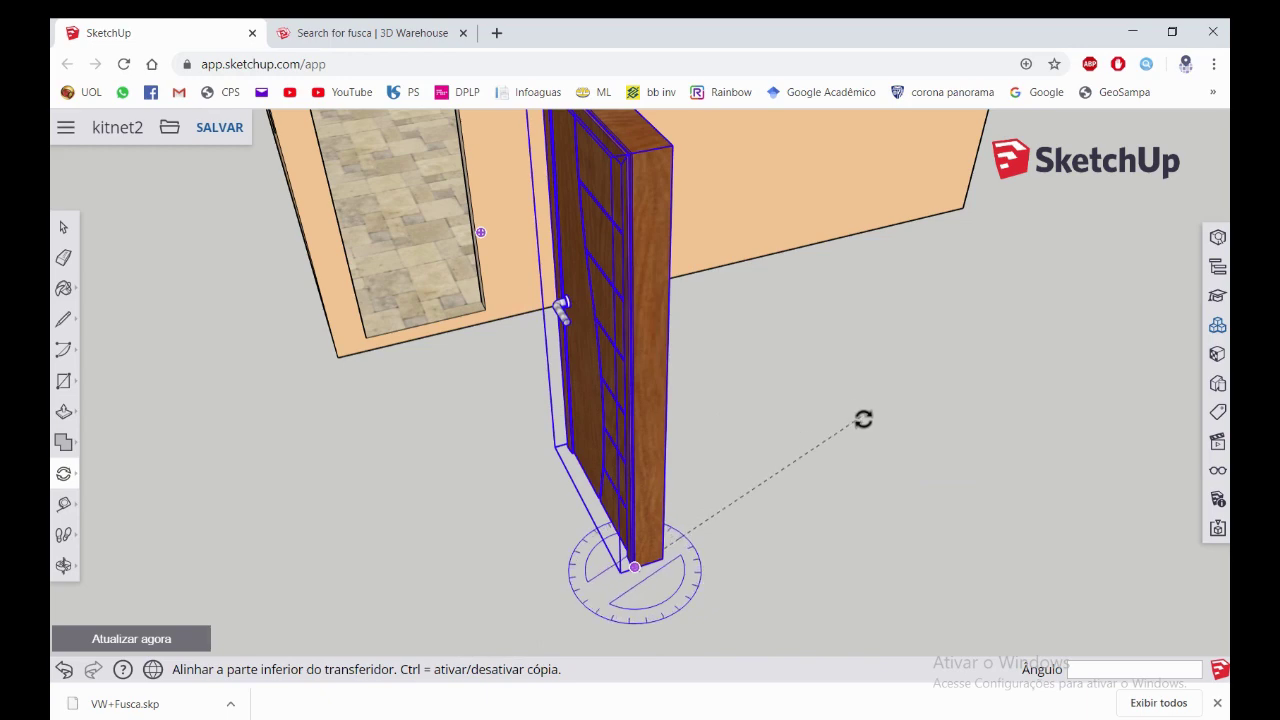
pyautogui.click(933, 461)
pyautogui.moveTo(686, 628)
pyautogui.mouseDown(button='middle')
pyautogui.moveTo(819, 463)
pyautogui.moveTo(709, 563)
pyautogui.mouseUp(button='middle')
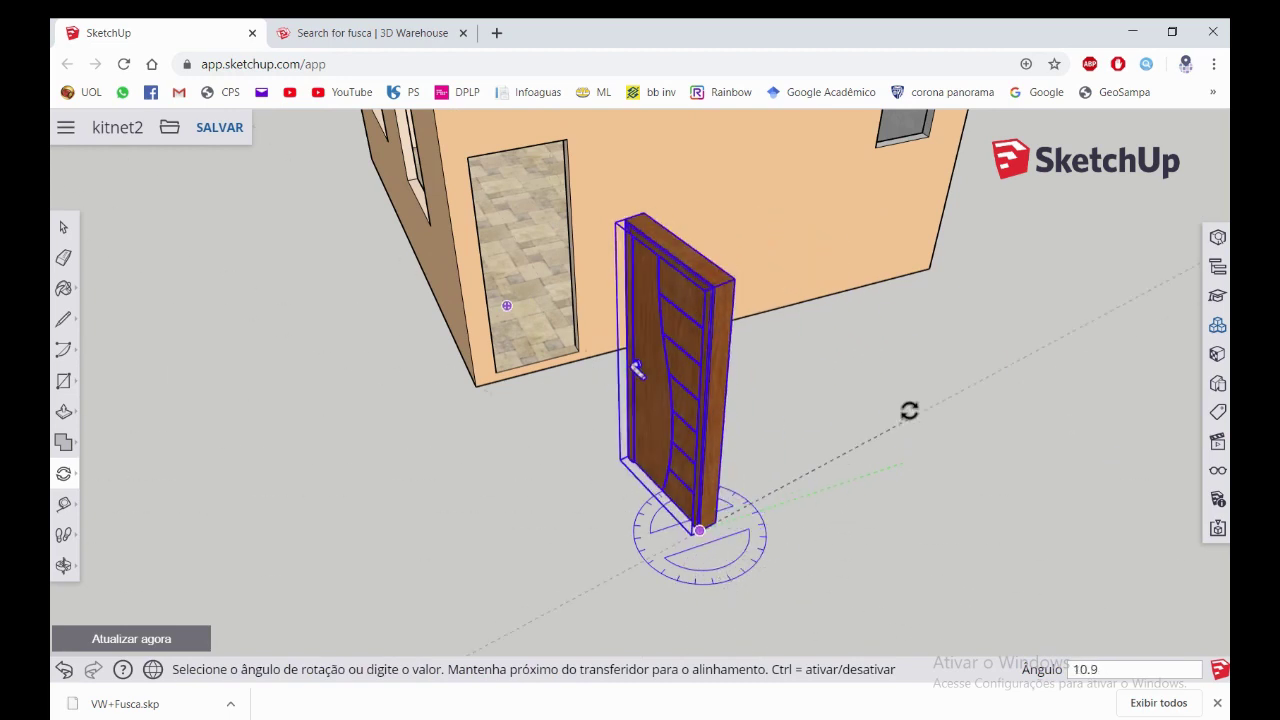
pyautogui.click(1217, 703)
pyautogui.scroll(-2, 966, 417)
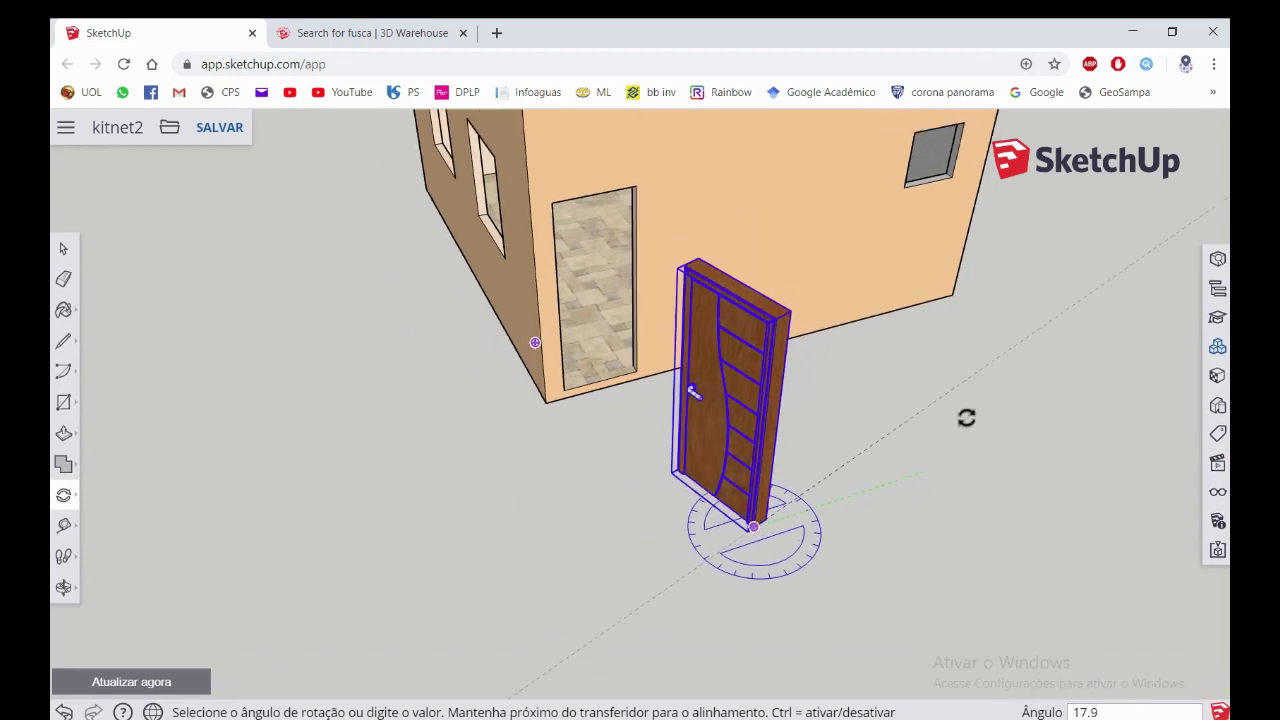
pyautogui.click(780, 591)
pyautogui.press('space')
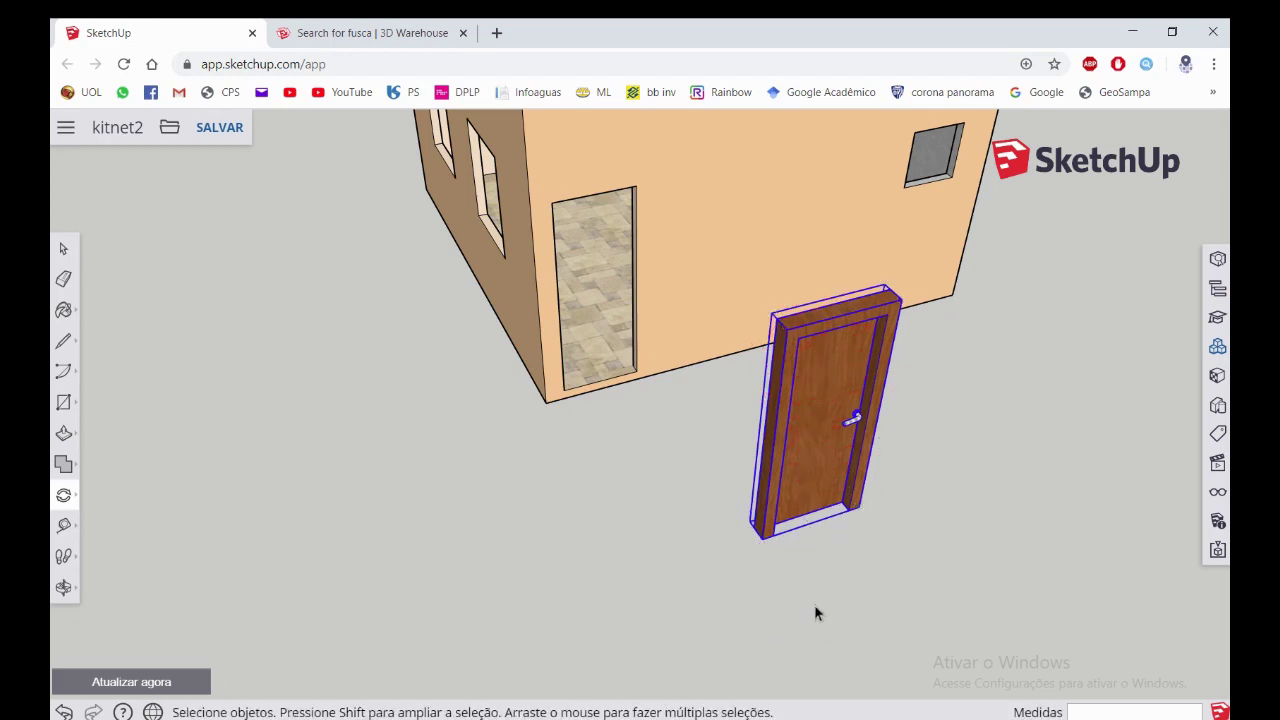
pyautogui.click(813, 603)
# Face the door's wall and switch to the Move tool
pyautogui.moveTo(768, 438)
pyautogui.mouseDown(button='middle')
pyautogui.moveTo(965, 425)
pyautogui.moveTo(686, 369)
pyautogui.moveTo(493, 460)
pyautogui.mouseUp(button='middle')
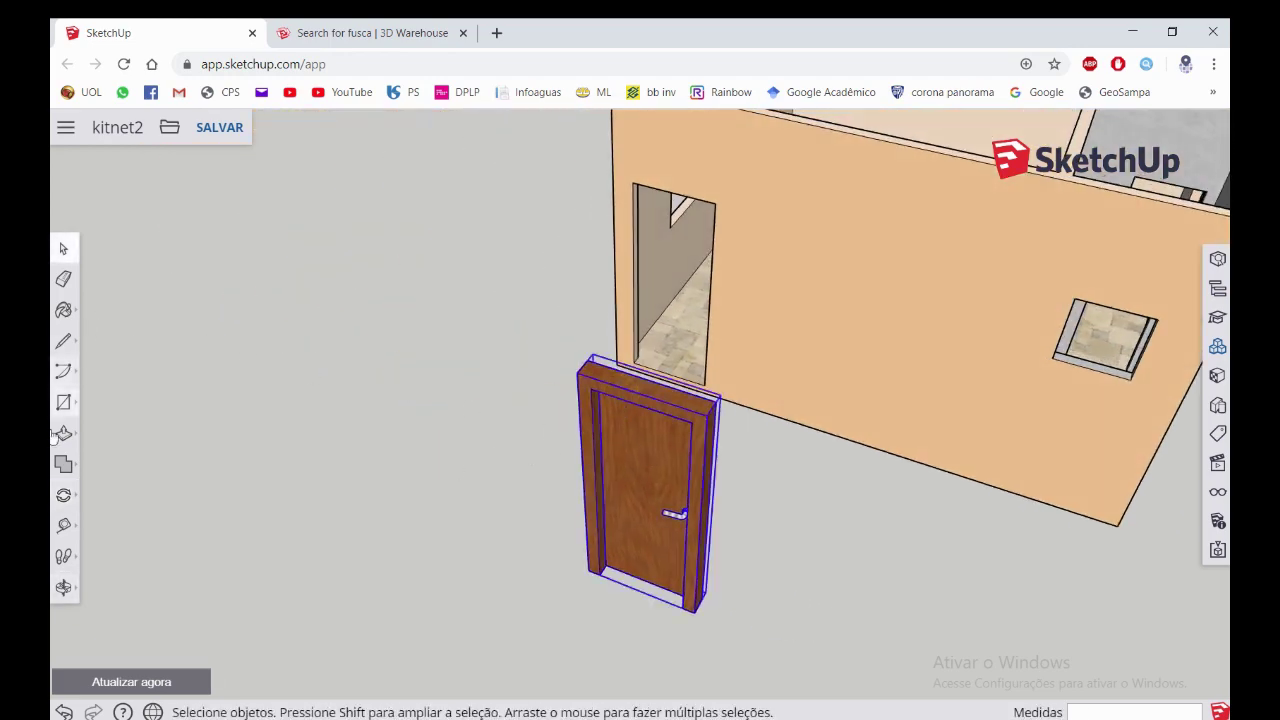
pyautogui.click(73, 505)
pyautogui.click(106, 458)
pyautogui.scroll(2, 600, 370)
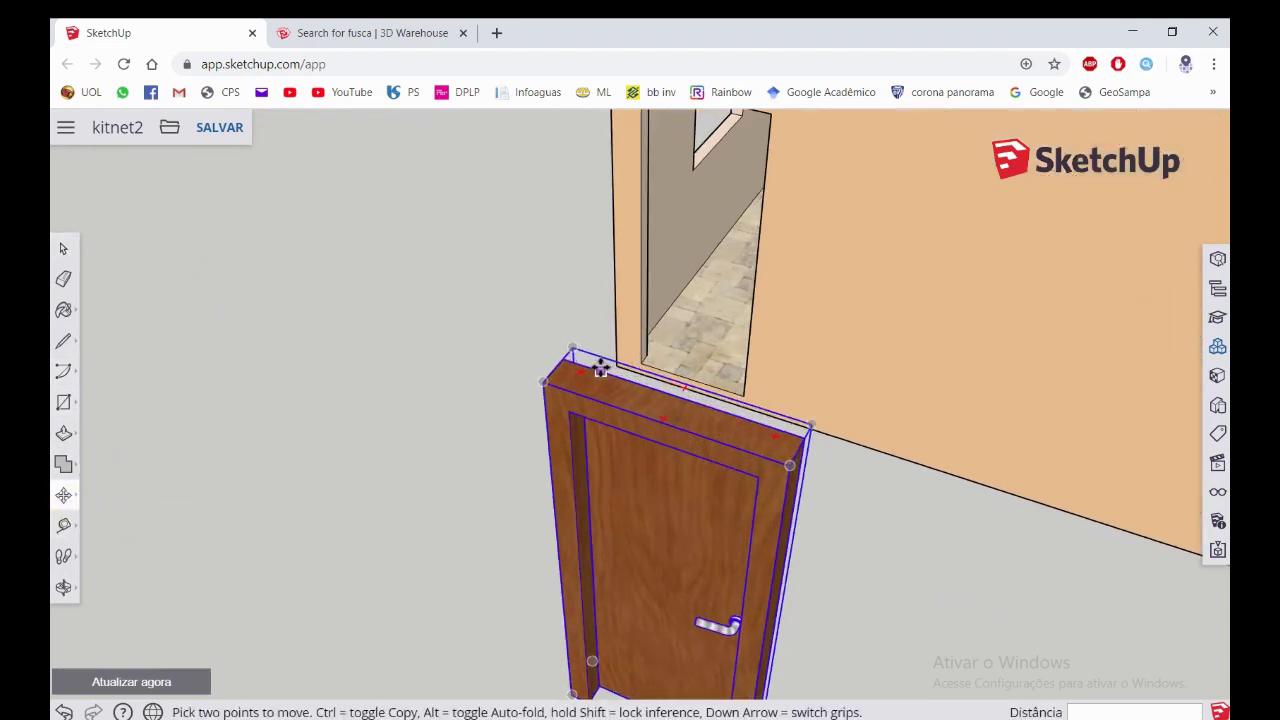
pyautogui.scroll(1, 600, 369)
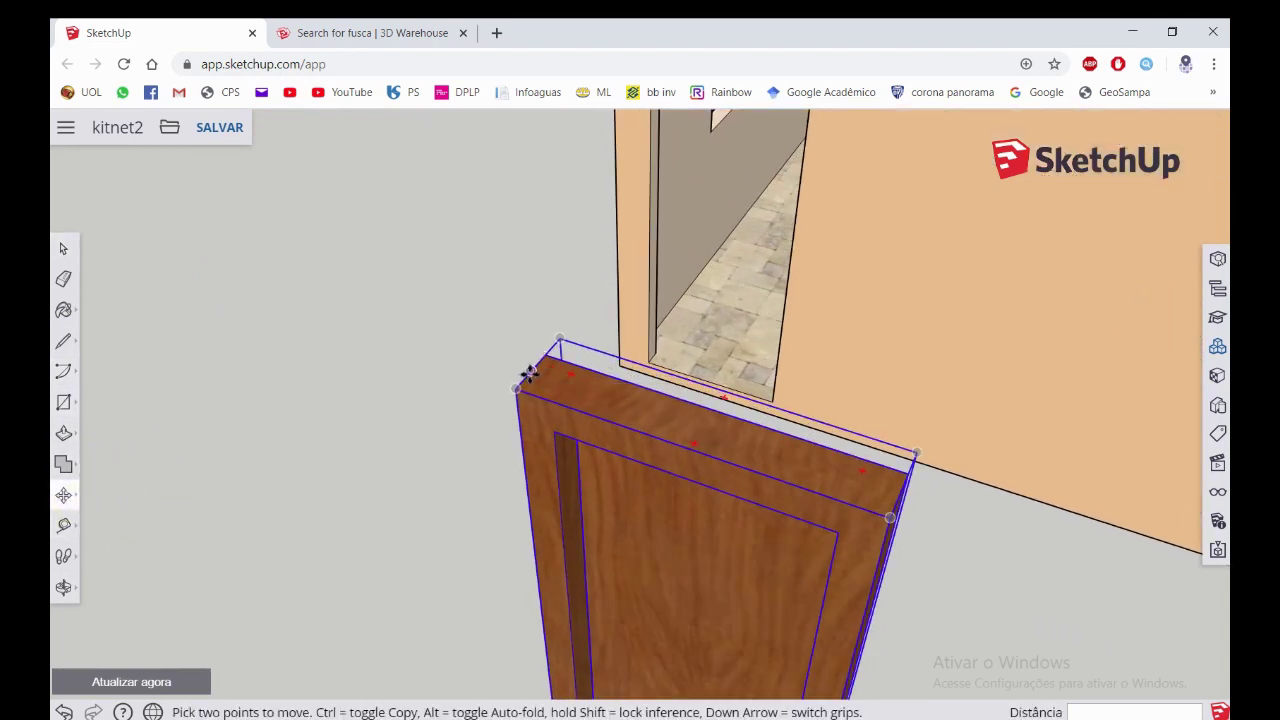
# Move the door by its top corner to a new ground spot near the doorway wall
pyautogui.click(528, 372)
pyautogui.scroll(-2, 500, 470)
pyautogui.scroll(-3, 517, 446)
pyautogui.scroll(2, 530, 350)
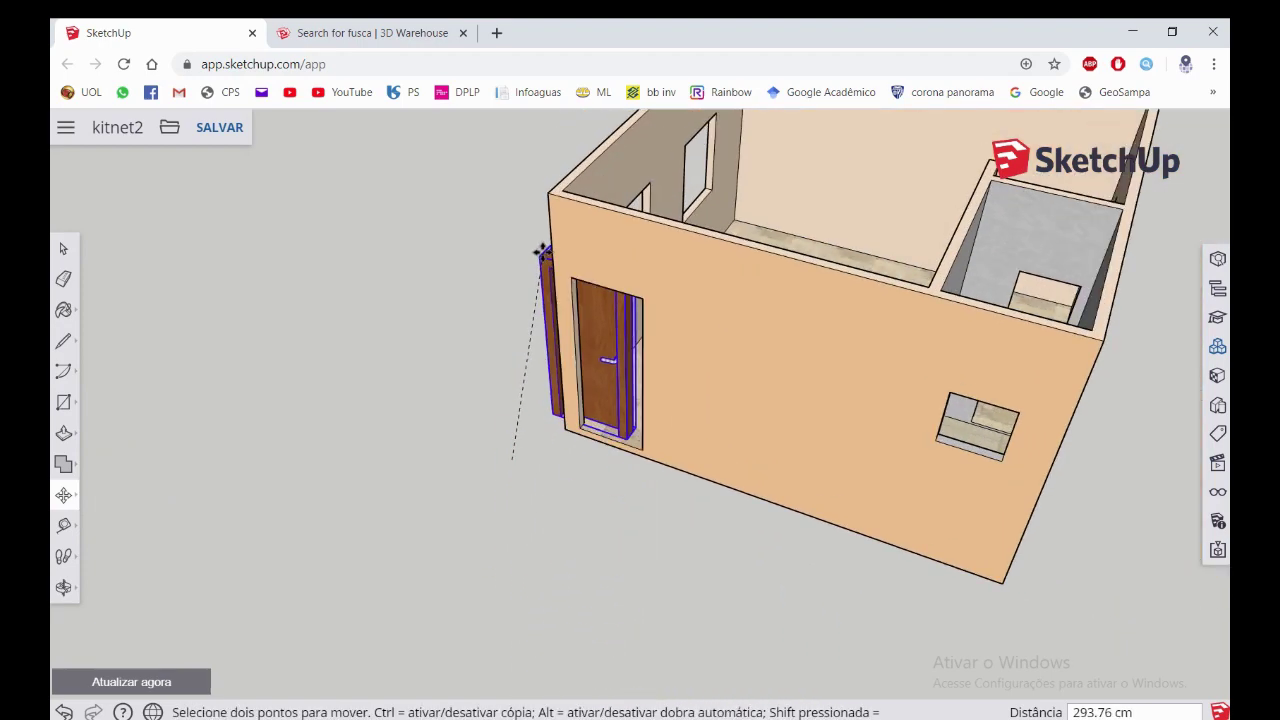
pyautogui.scroll(2, 575, 280)
pyautogui.scroll(2, 580, 290)
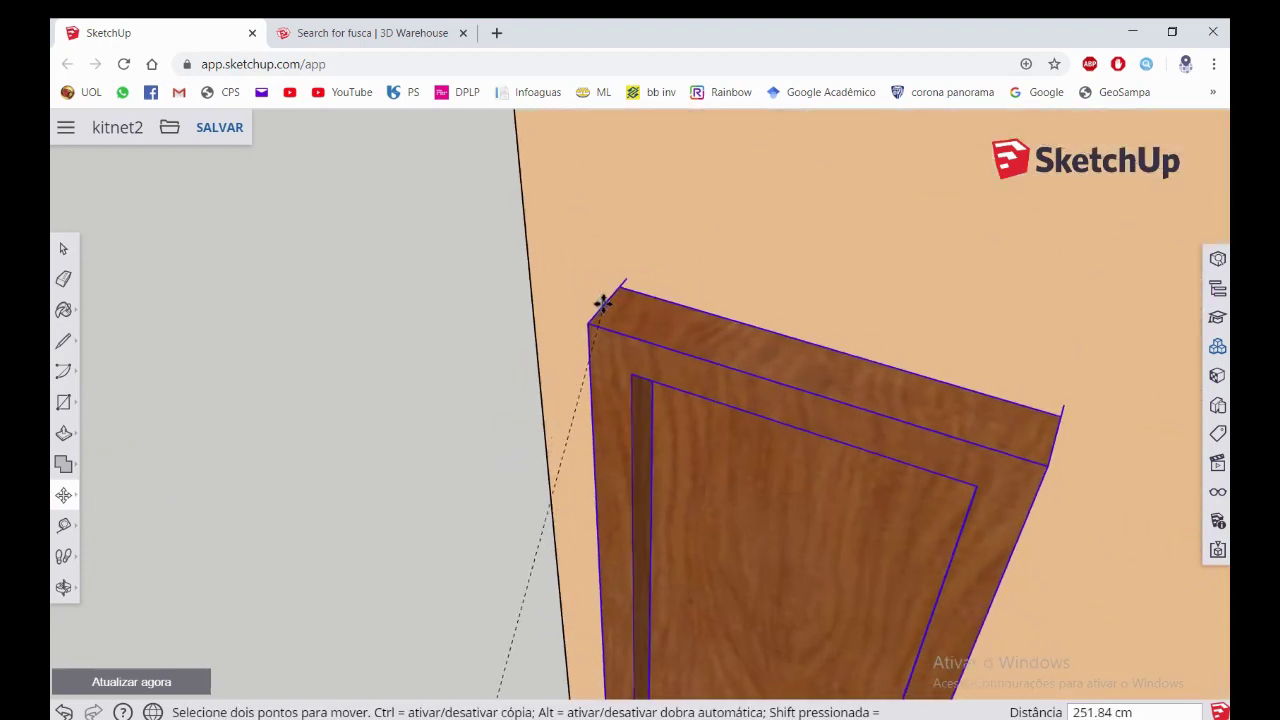
pyautogui.scroll(-2, 622, 333)
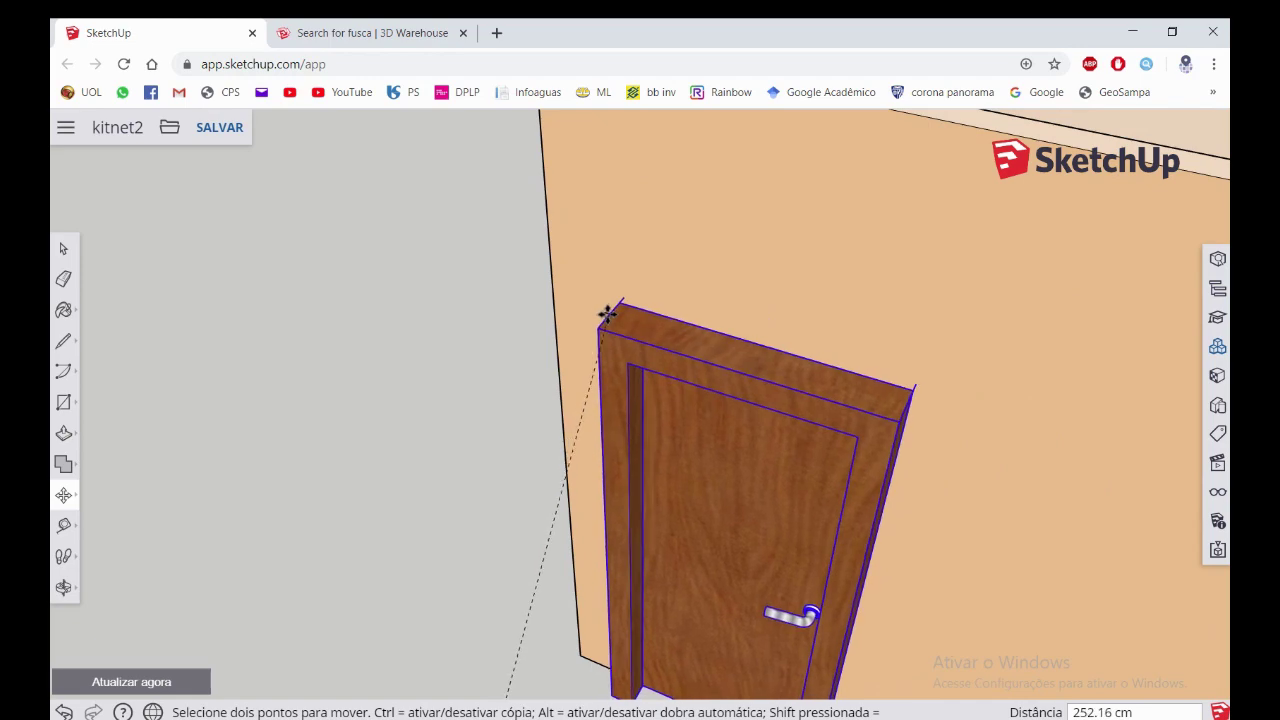
pyautogui.scroll(-1, 566, 300)
pyautogui.moveTo(586, 345); pyautogui.dragTo(600, 337, button='middle')
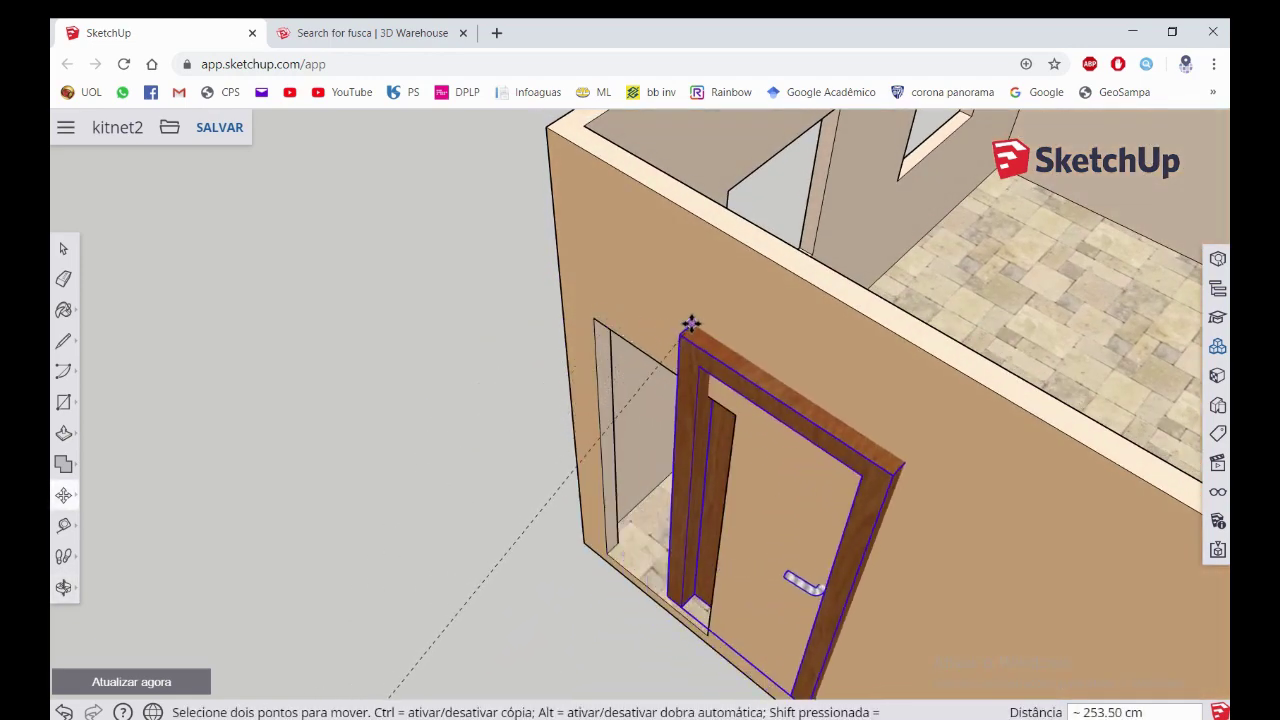
pyautogui.scroll(-2, 643, 366)
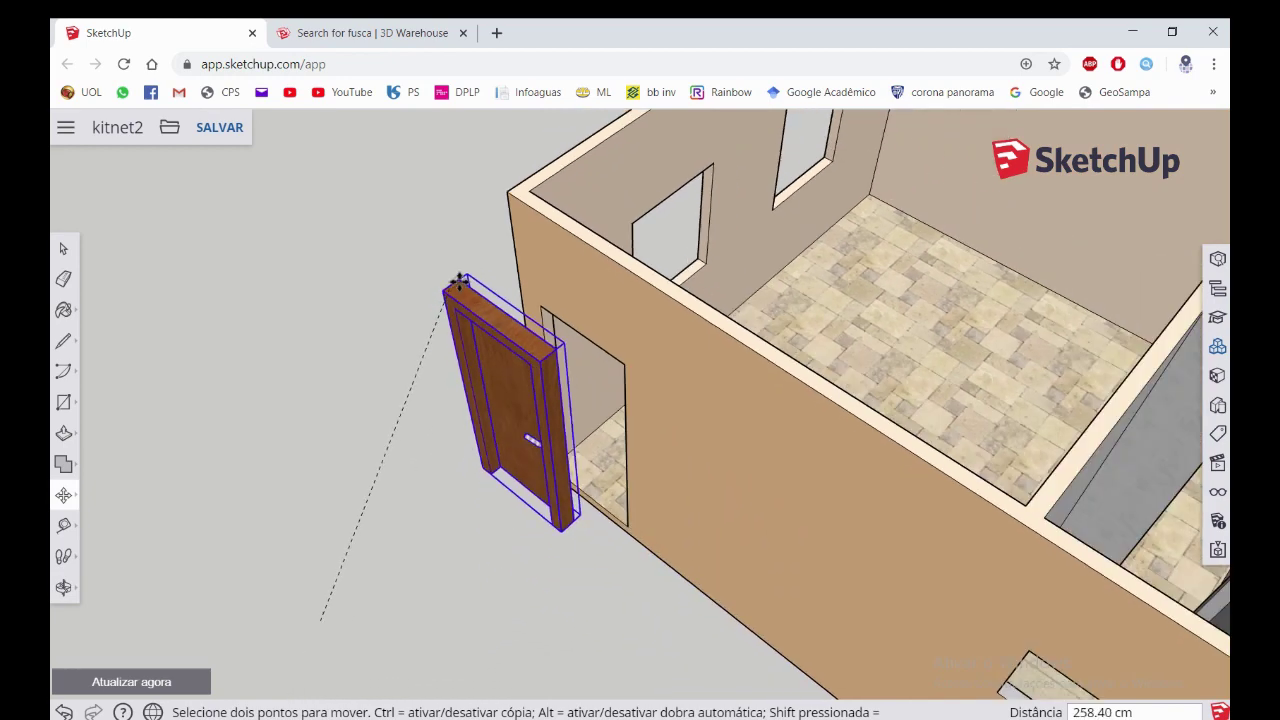
pyautogui.moveTo(457, 295); pyautogui.dragTo(458, 333, button='middle')
pyautogui.click(414, 374)
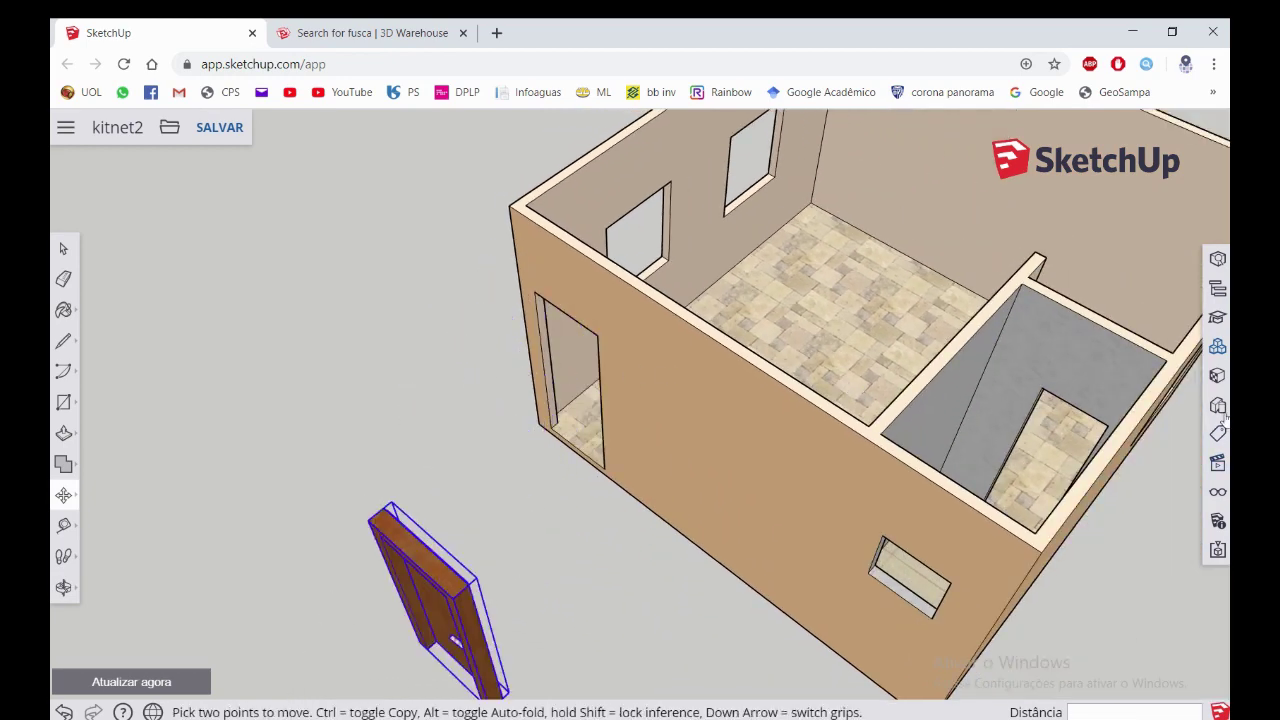
pyautogui.moveTo(948, 385); pyautogui.dragTo(1220, 470, button='middle')
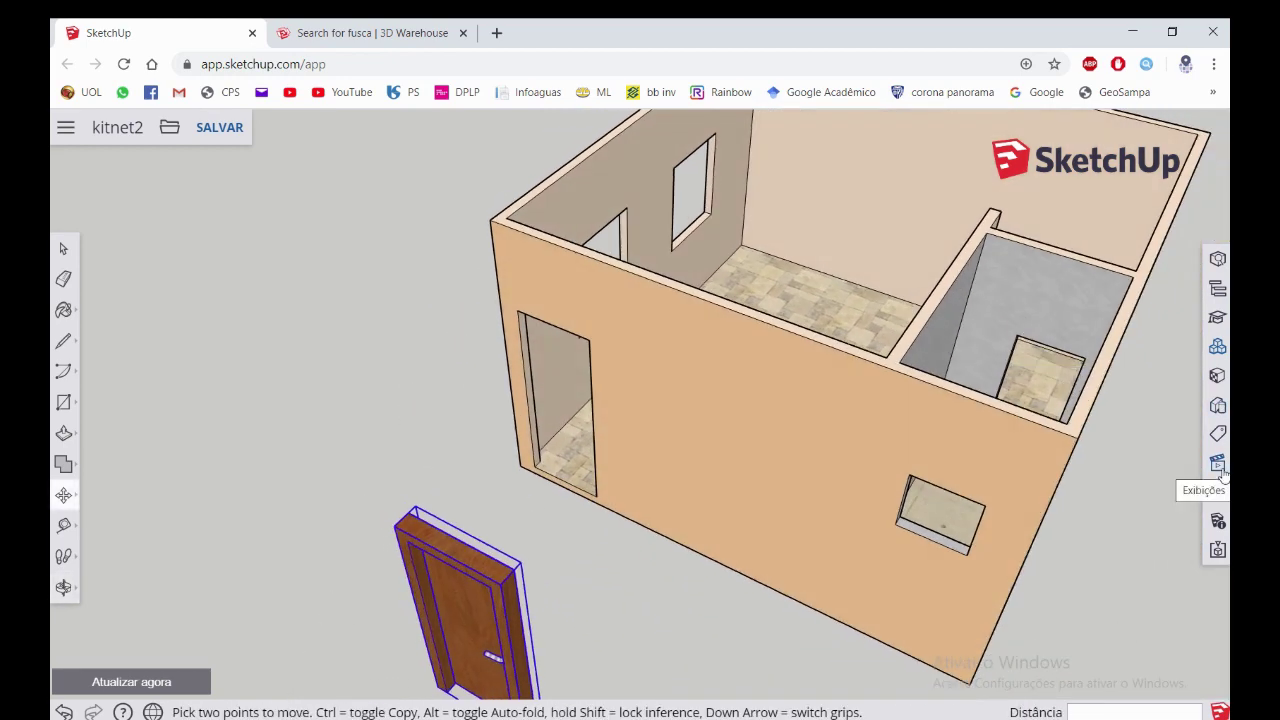
pyautogui.click(1218, 464)
# Close the component search results and the scenes list
pyautogui.scroll(2, 1124, 459)
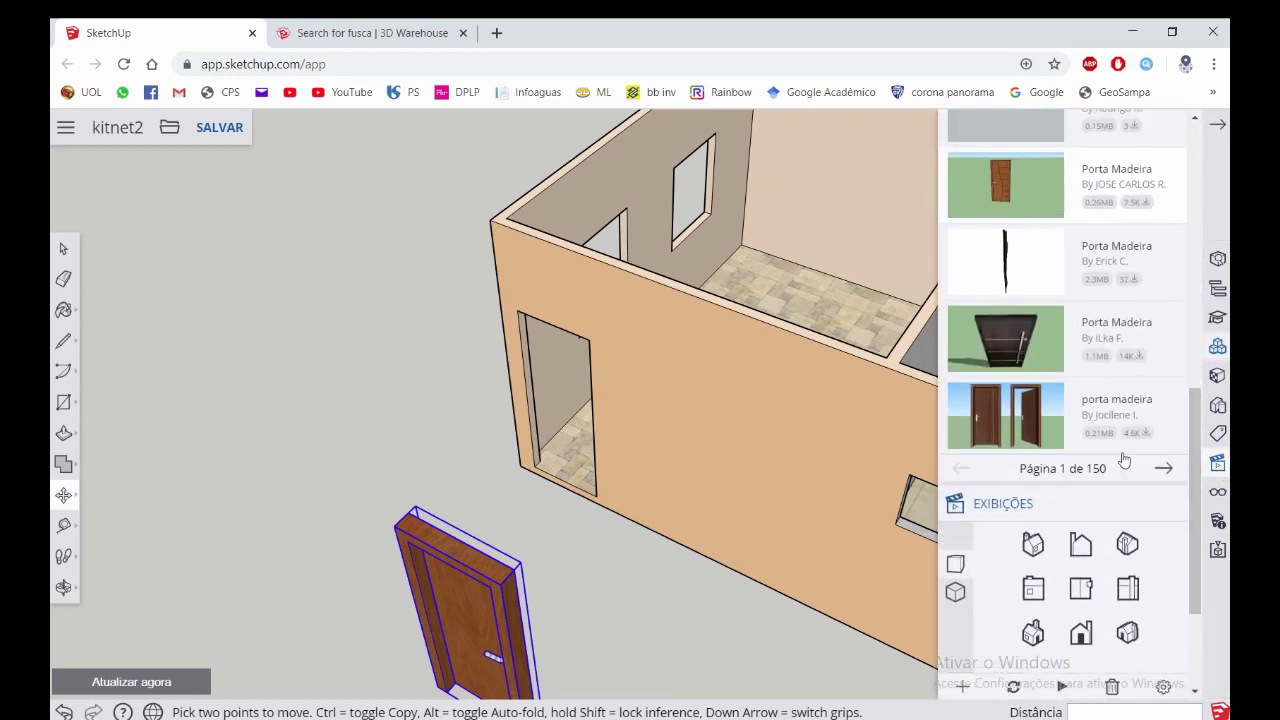
pyautogui.scroll(1, 1124, 459)
pyautogui.scroll(-2, 1090, 440)
pyautogui.scroll(3, 1000, 400)
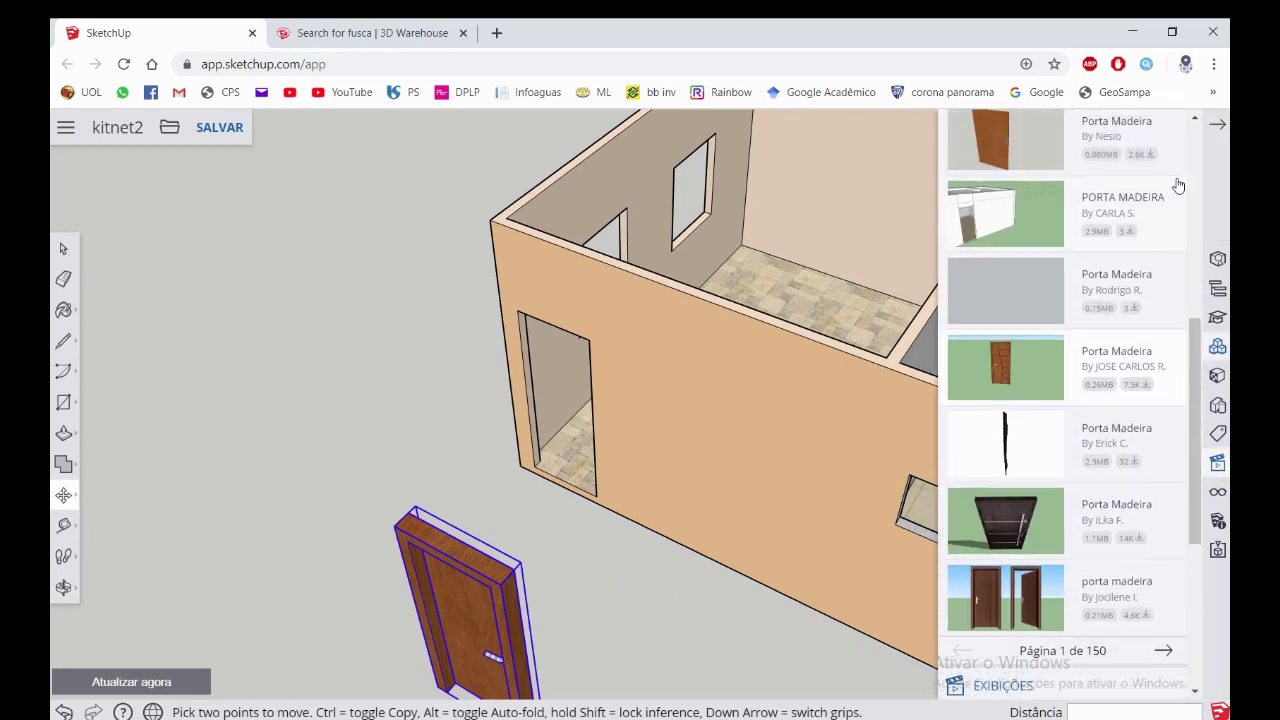
pyautogui.scroll(3, 1178, 186)
pyautogui.scroll(3, 1165, 165)
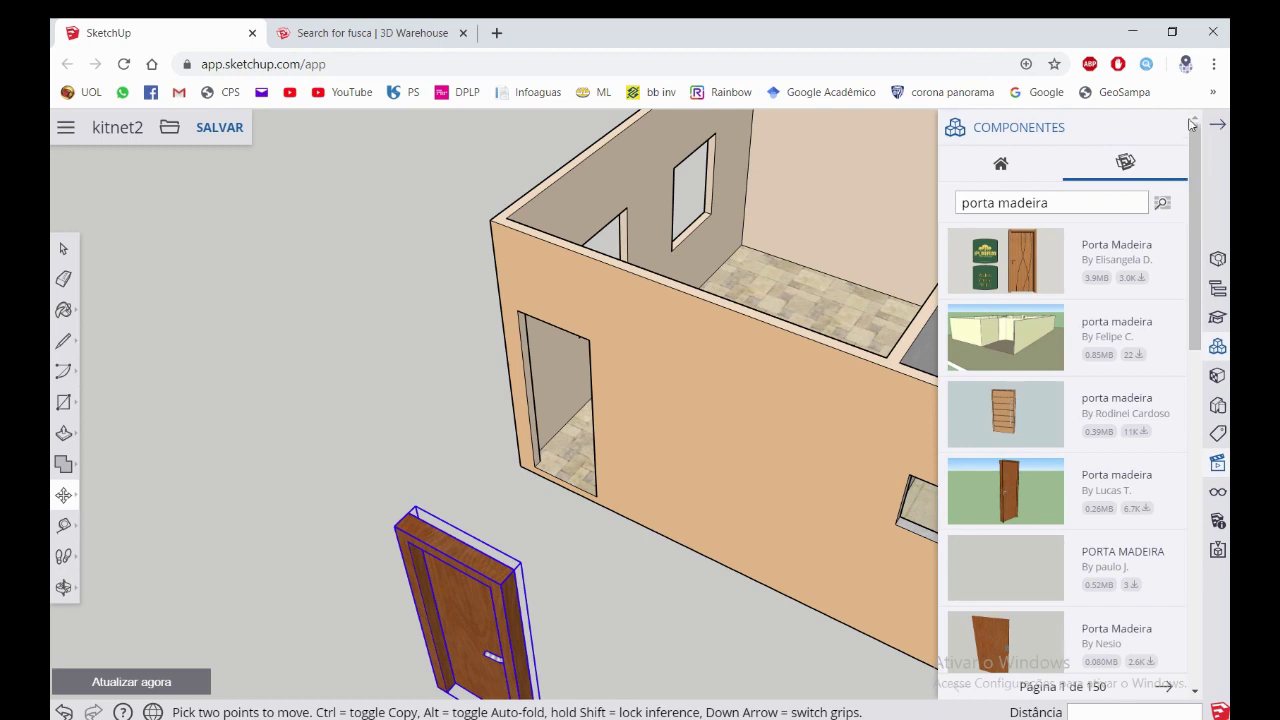
pyautogui.click(1168, 128)
pyautogui.click(1168, 129)
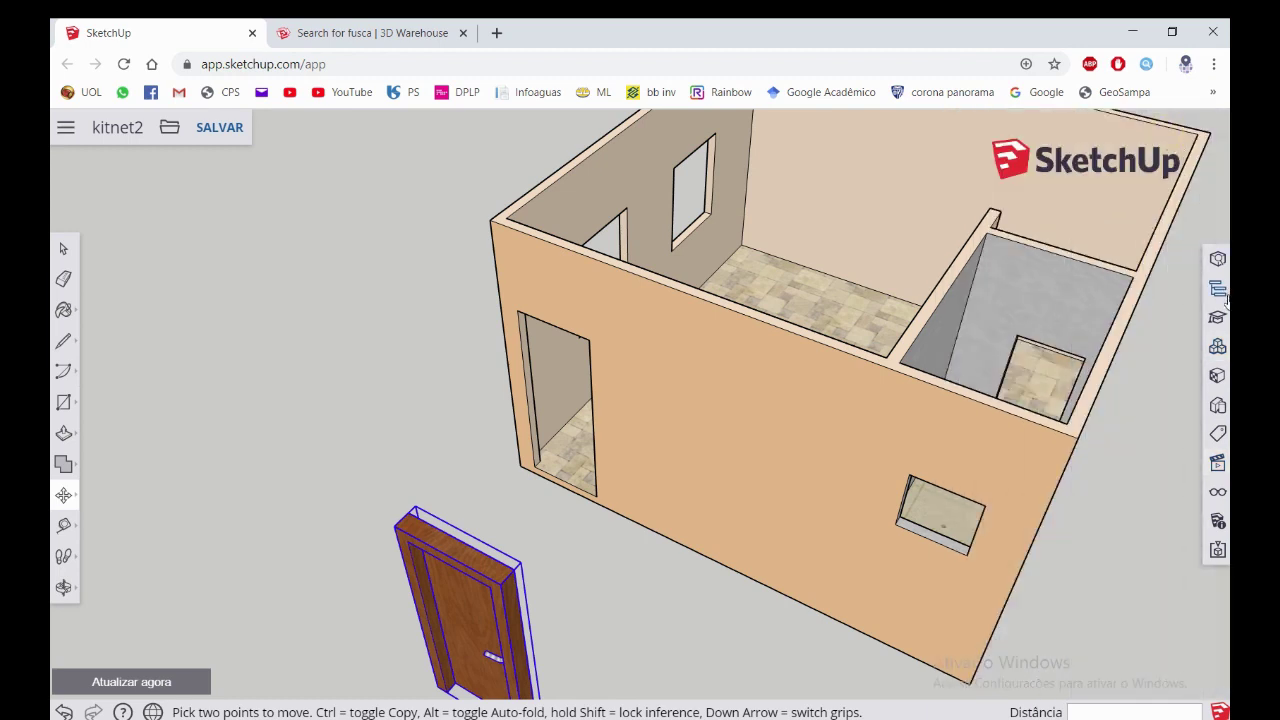
# Apply the Raios X style from the Estilos padrão collection
pyautogui.click(1218, 405)
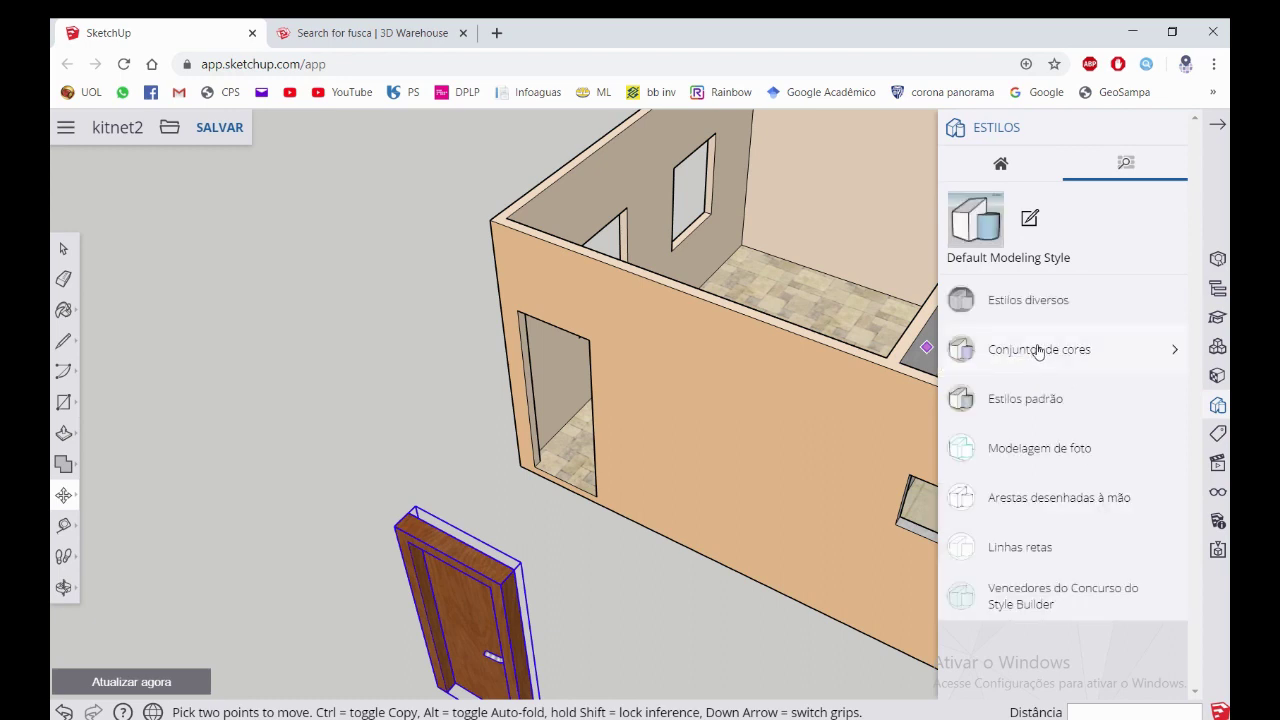
pyautogui.click(1044, 306)
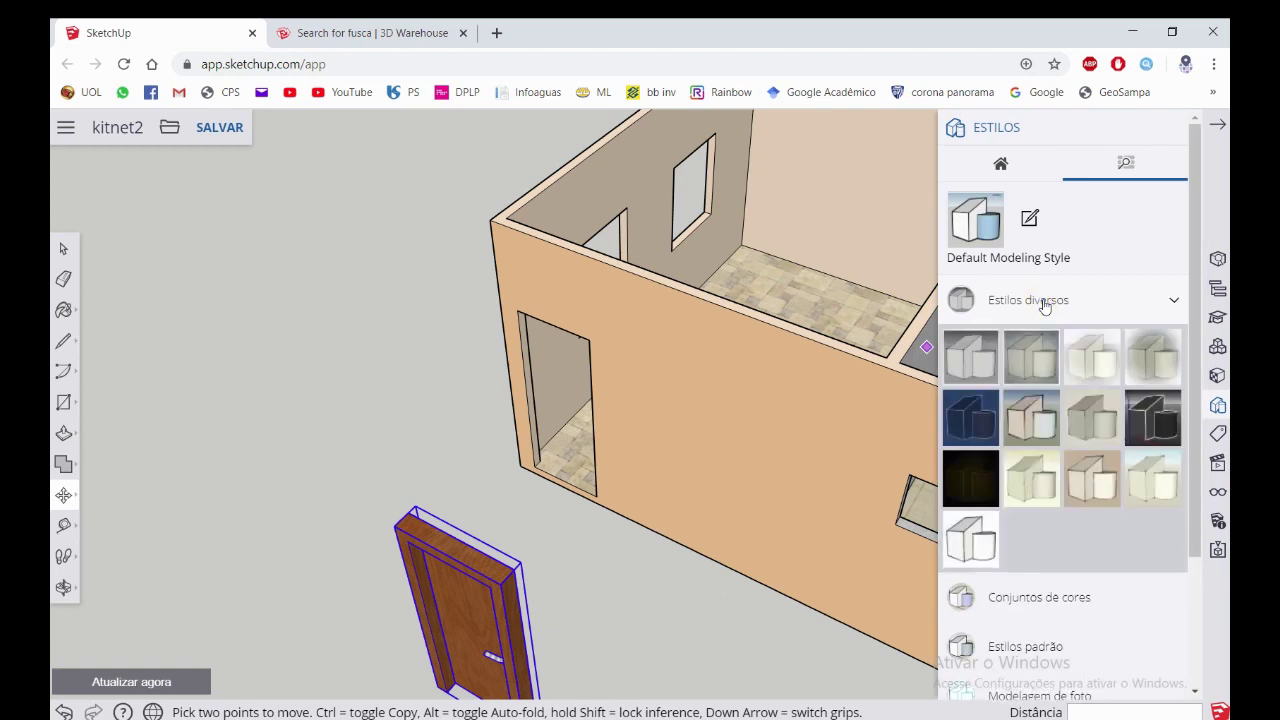
pyautogui.scroll(-1, 1008, 376)
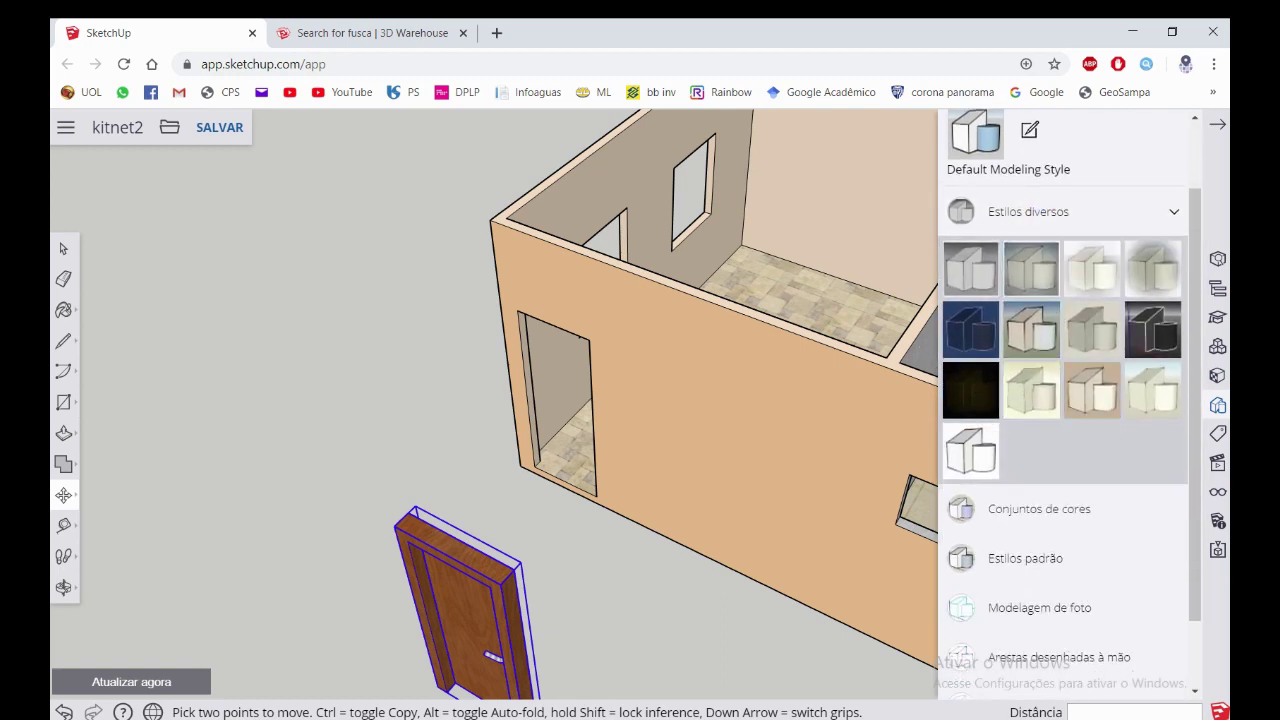
pyautogui.click(1025, 558)
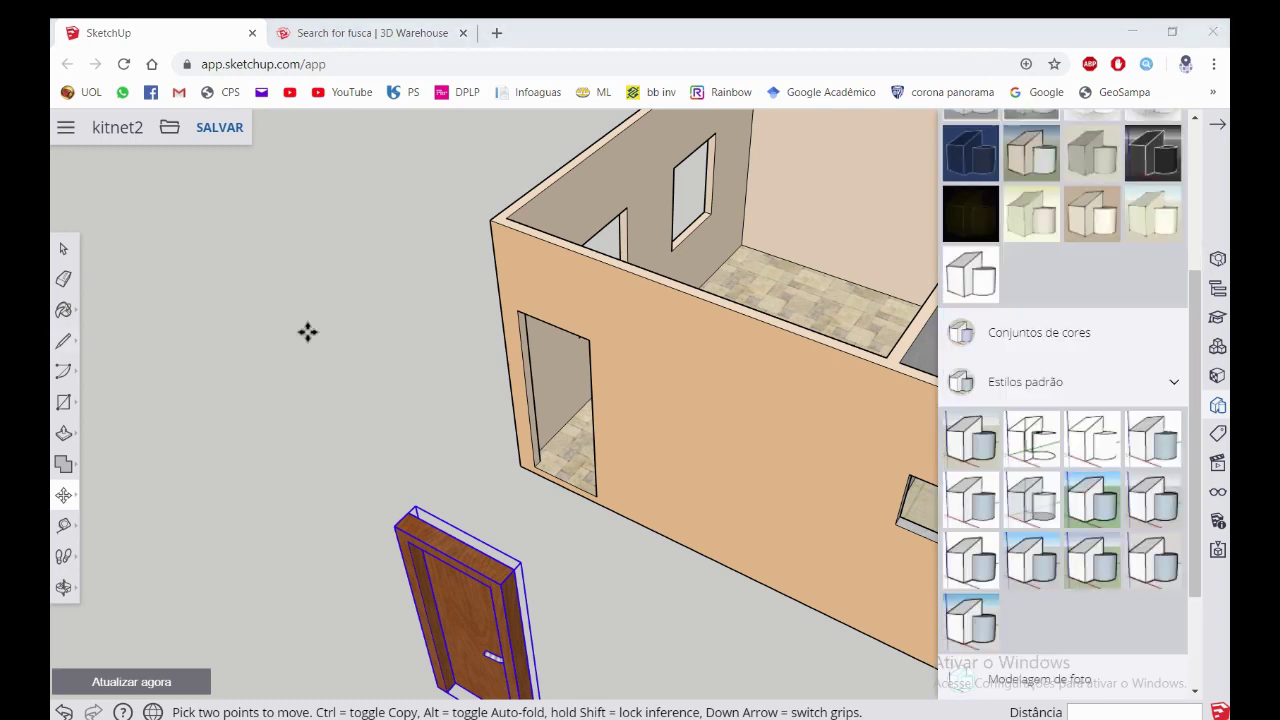
pyautogui.click(1030, 396)
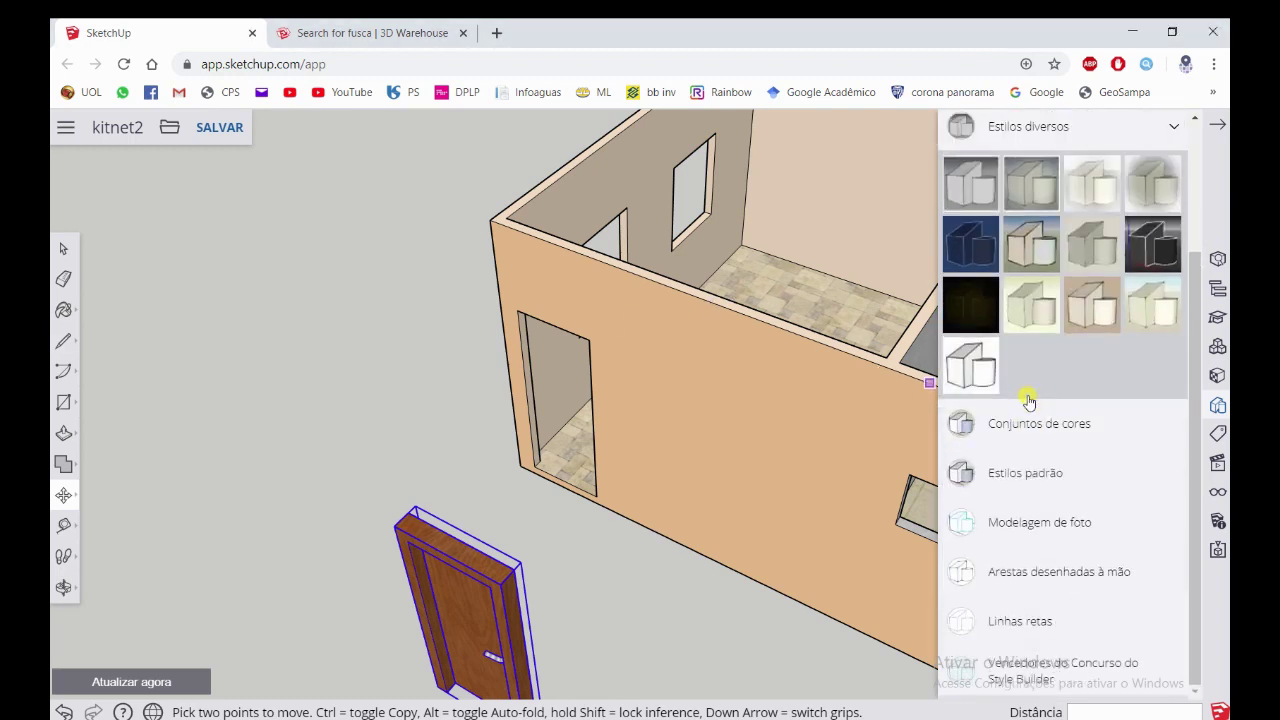
pyautogui.click(1028, 398)
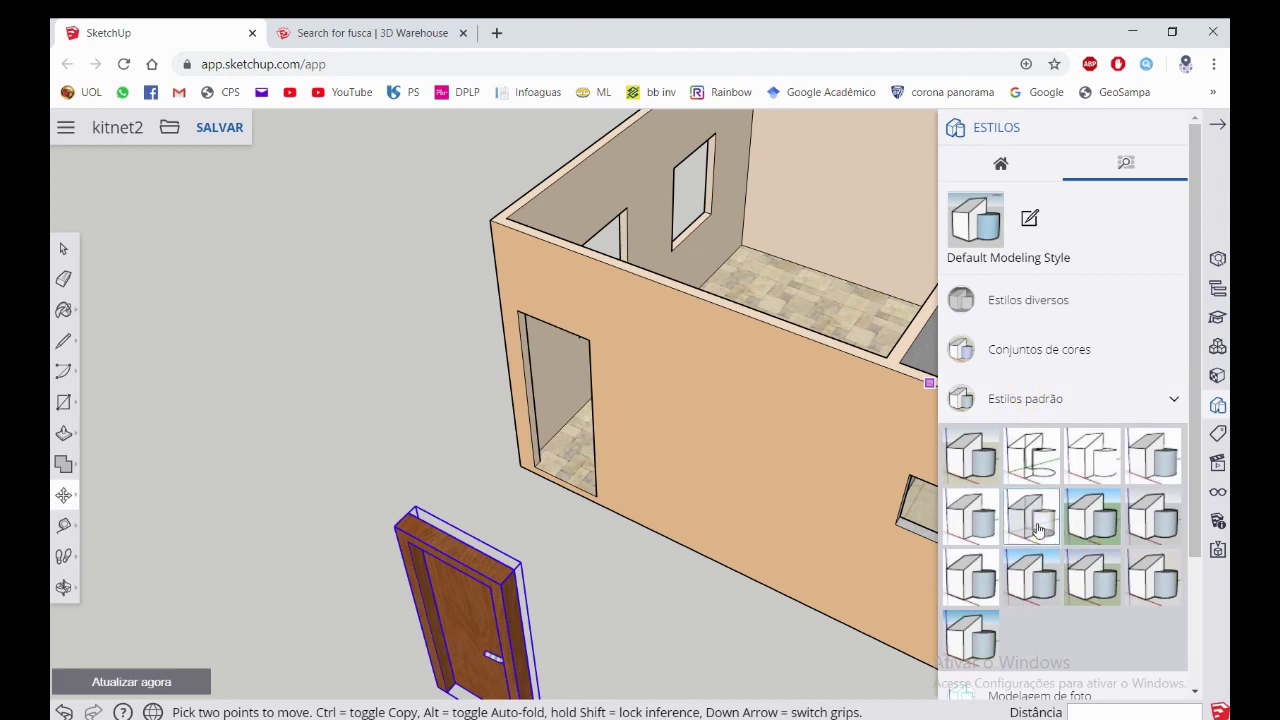
pyautogui.click(984, 510)
# Move the wooden door by its corner into the wall's doorway opening
pyautogui.scroll(2, 490, 278)
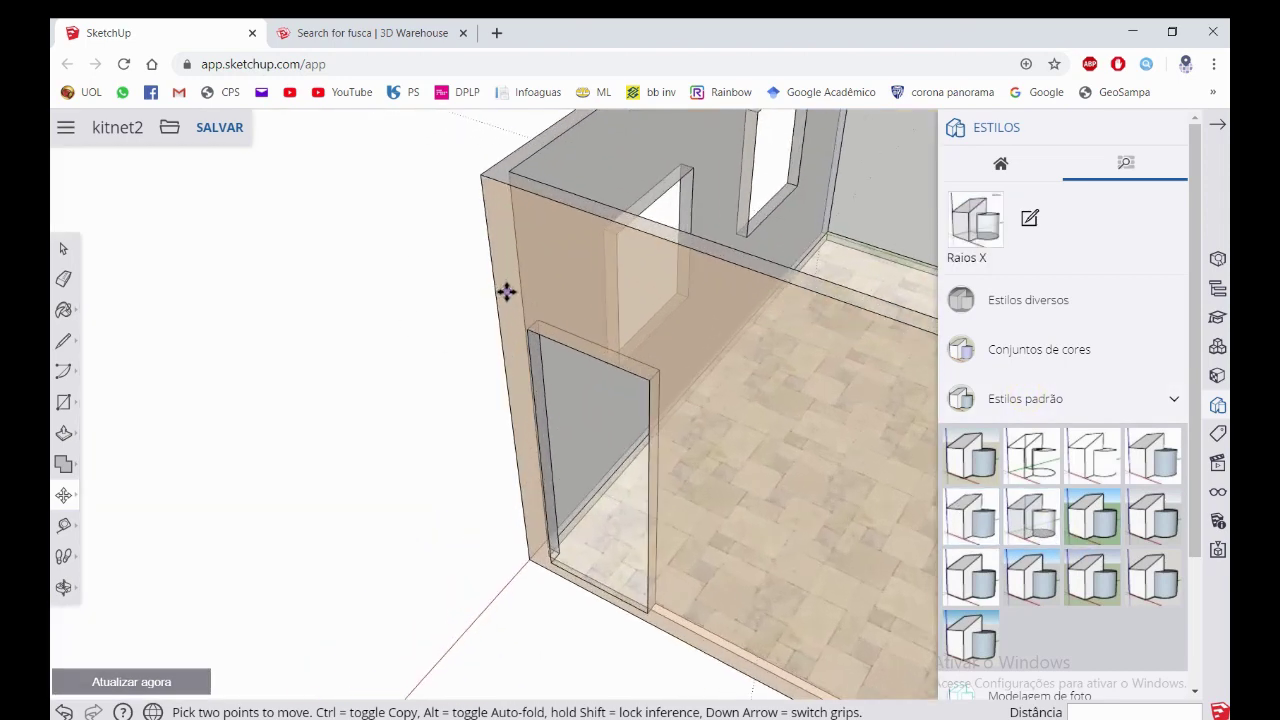
pyautogui.scroll(-1, 557, 260)
pyautogui.scroll(-2, 500, 357)
pyautogui.scroll(3, 476, 455)
pyautogui.scroll(3, 476, 455)
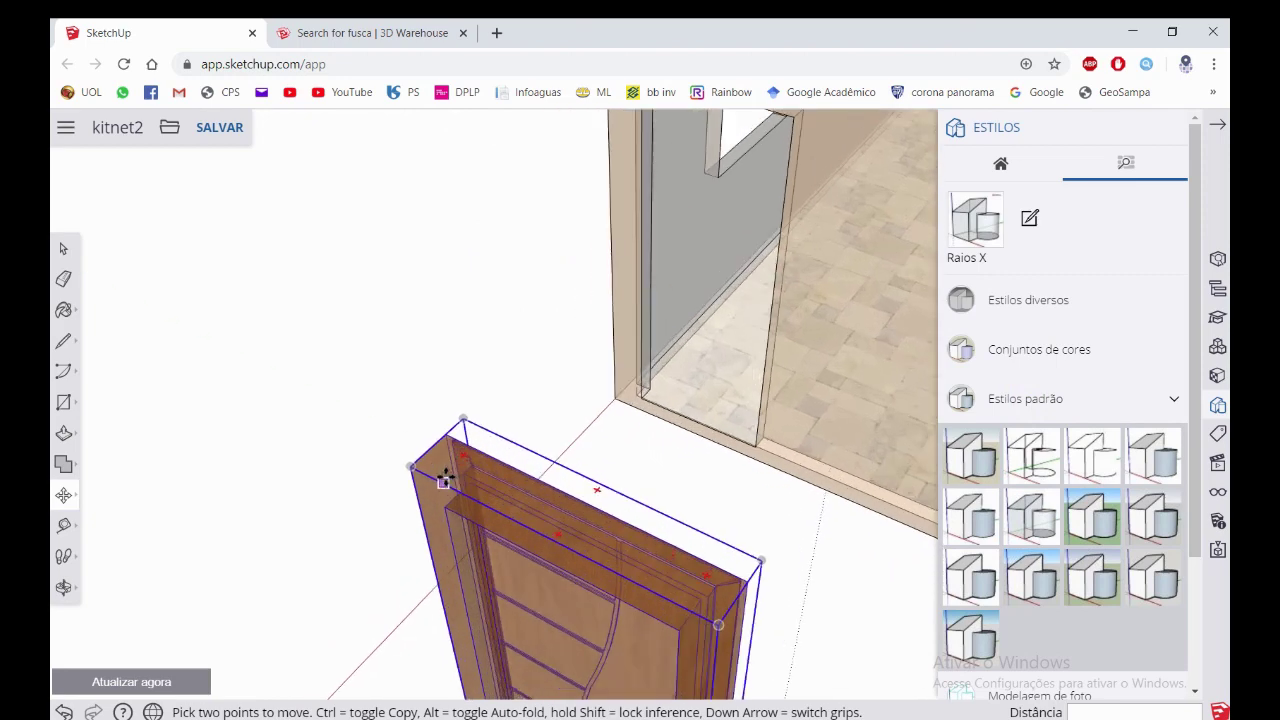
pyautogui.scroll(1, 440, 463)
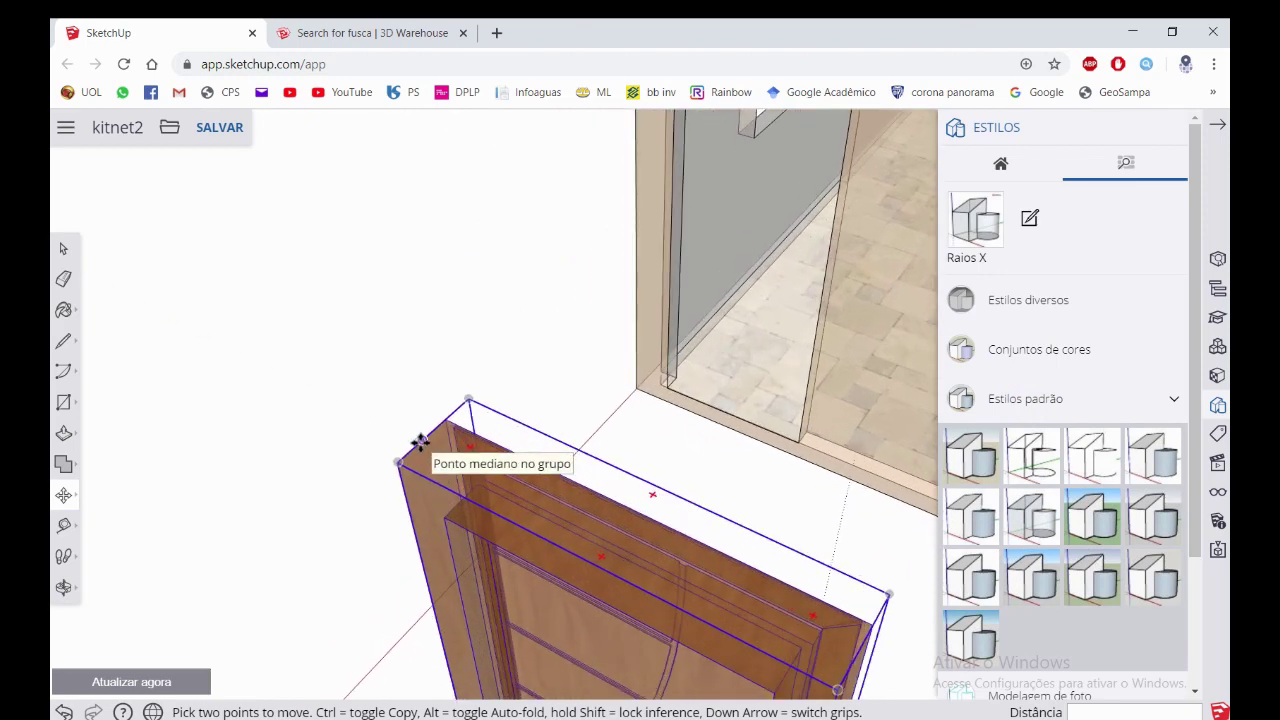
pyautogui.click(420, 443)
pyautogui.scroll(-3, 420, 443)
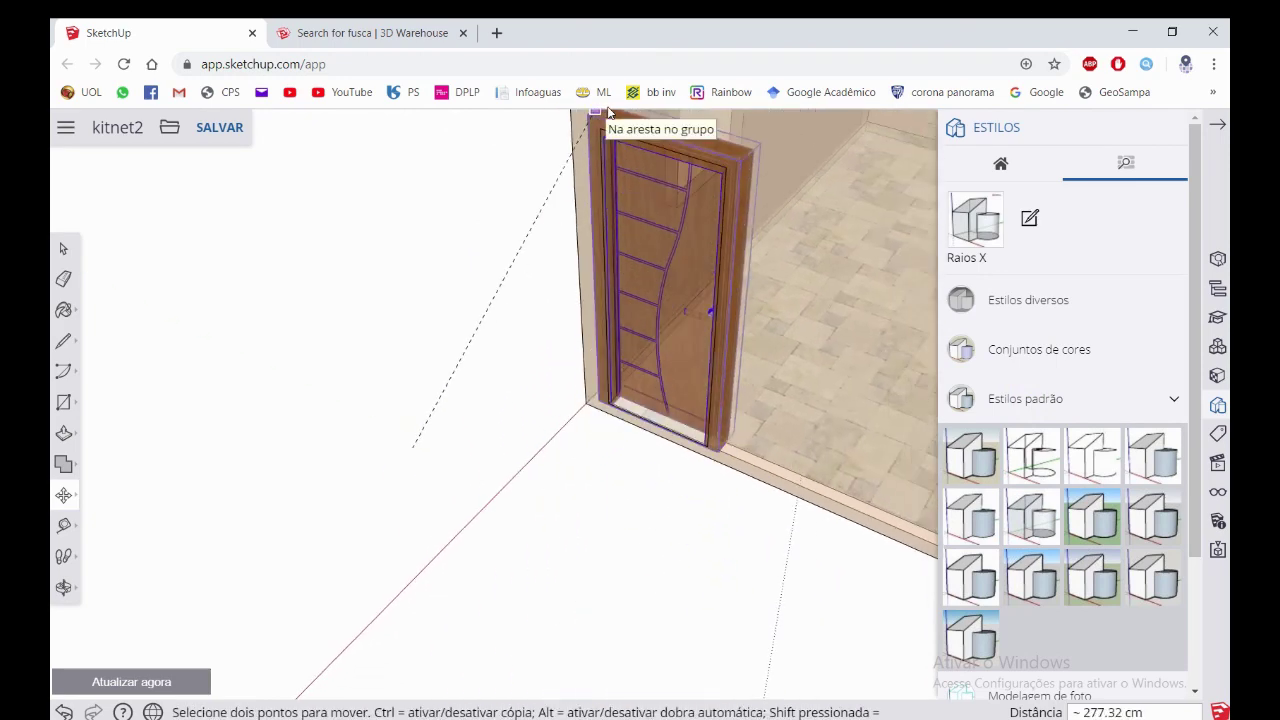
pyautogui.scroll(3, 601, 127)
pyautogui.click(600, 122)
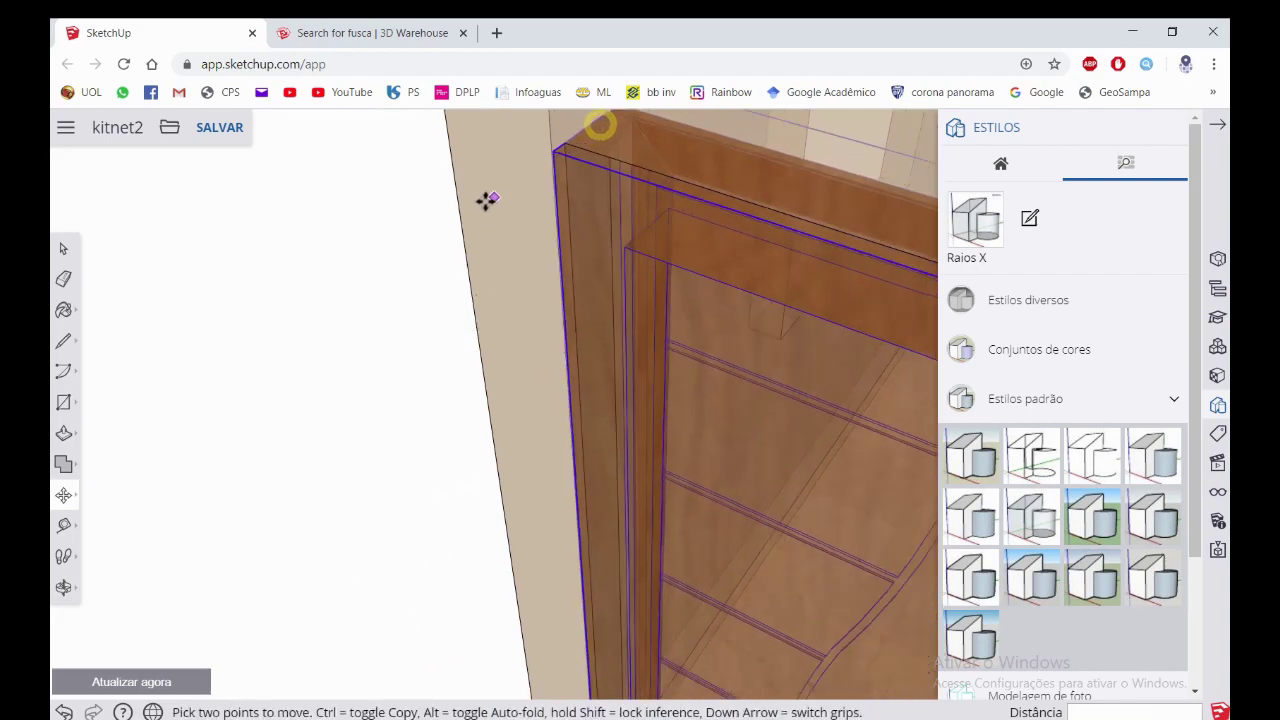
pyautogui.scroll(-3, 449, 206)
pyautogui.moveTo(449, 206); pyautogui.dragTo(520, 260, button='middle')
pyautogui.scroll(3, 689, 177)
pyautogui.scroll(2, 623, 343)
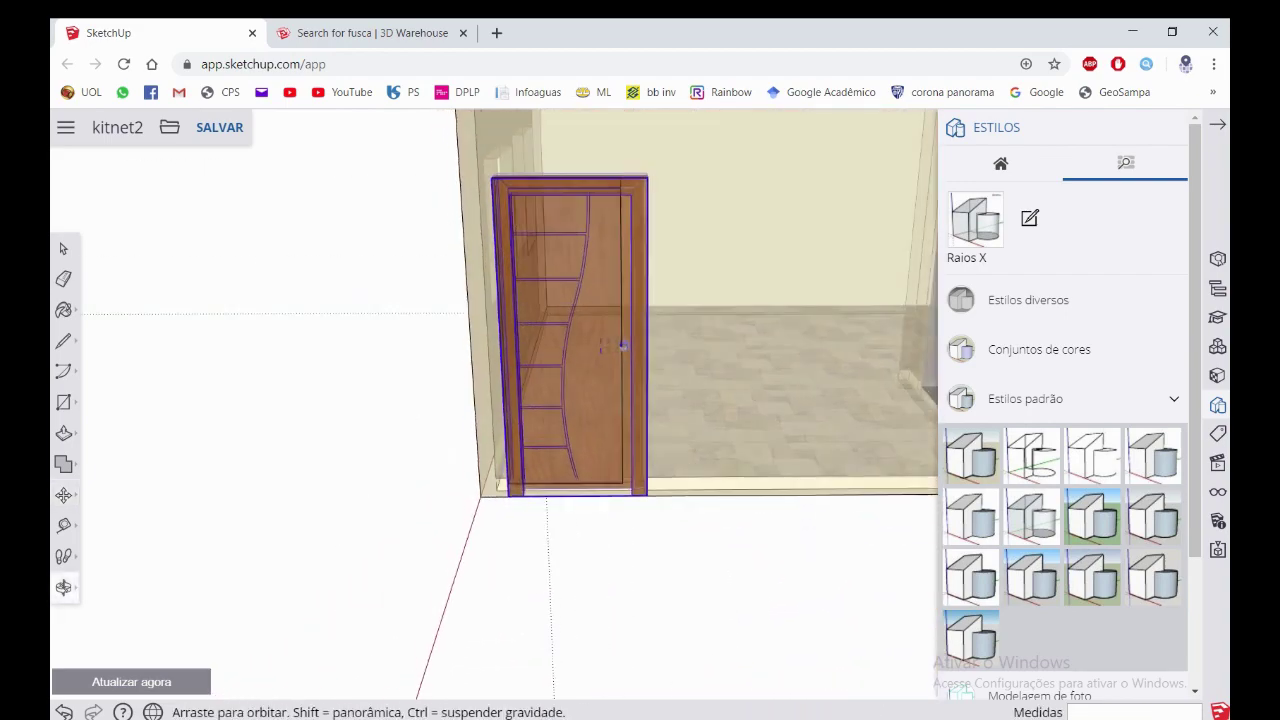
pyautogui.moveTo(623, 343)
pyautogui.mouseDown(button='middle')
pyautogui.moveTo(643, 403)
pyautogui.moveTo(603, 283)
pyautogui.moveTo(520, 380)
pyautogui.moveTo(409, 389)
pyautogui.moveTo(329, 520)
pyautogui.moveTo(405, 527)
pyautogui.mouseUp(button='middle')
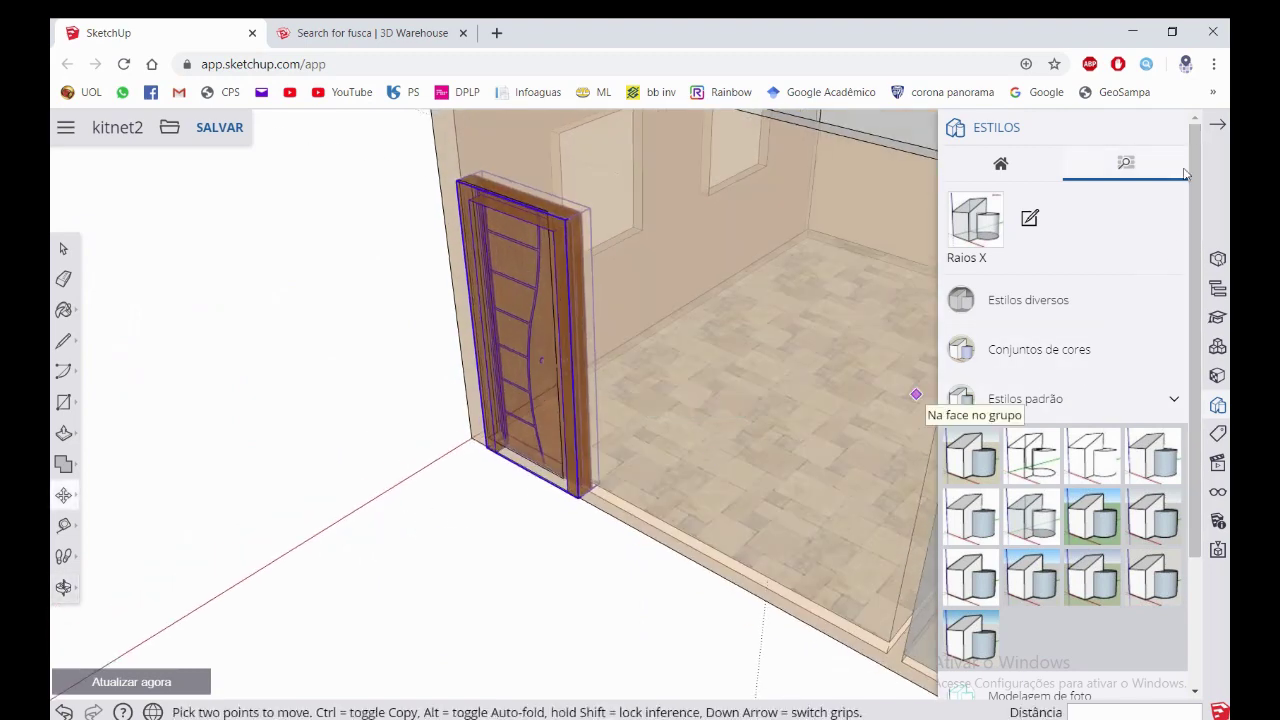
# Switch the display back to Estilo padrão and return to the Select tool
pyautogui.click(965, 460)
pyautogui.moveTo(574, 431)
pyautogui.mouseDown(button='middle')
pyautogui.moveTo(766, 320)
pyautogui.moveTo(746, 379)
pyautogui.moveTo(663, 329)
pyautogui.moveTo(571, 377)
pyautogui.mouseUp(button='middle')
pyautogui.scroll(2, 495, 390)
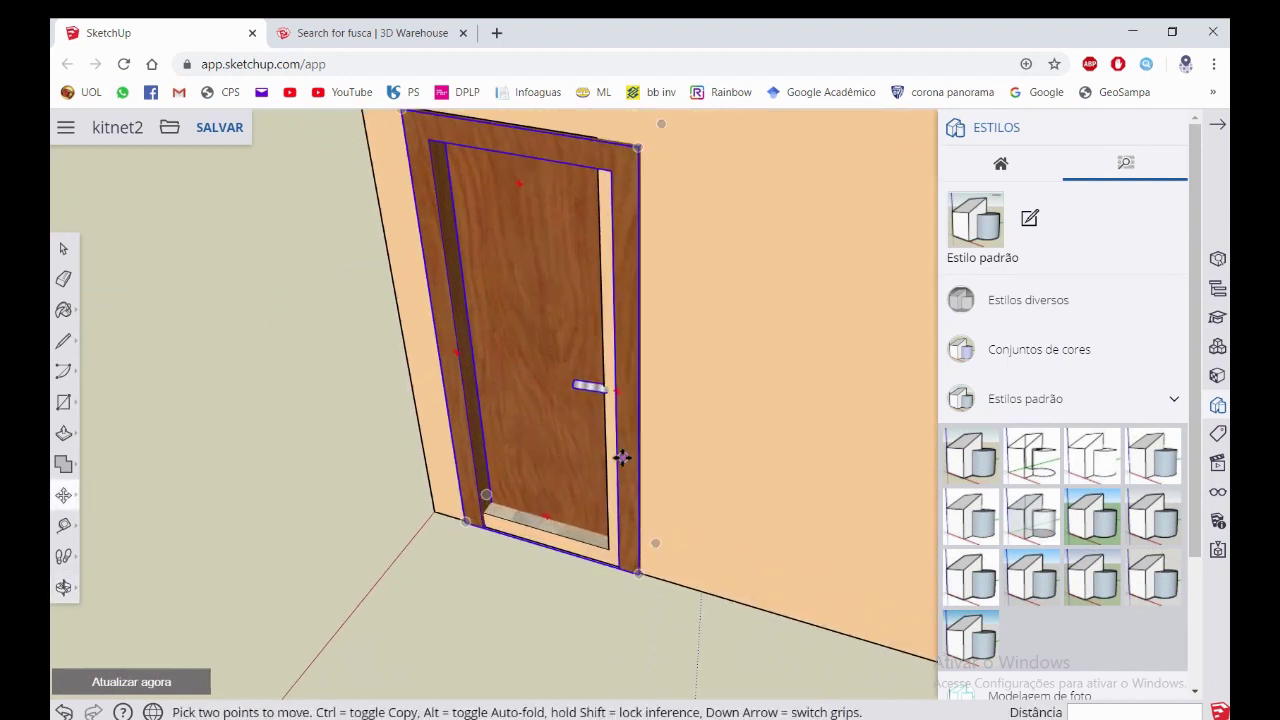
pyautogui.scroll(-3, 660, 425)
pyautogui.scroll(1, 615, 365)
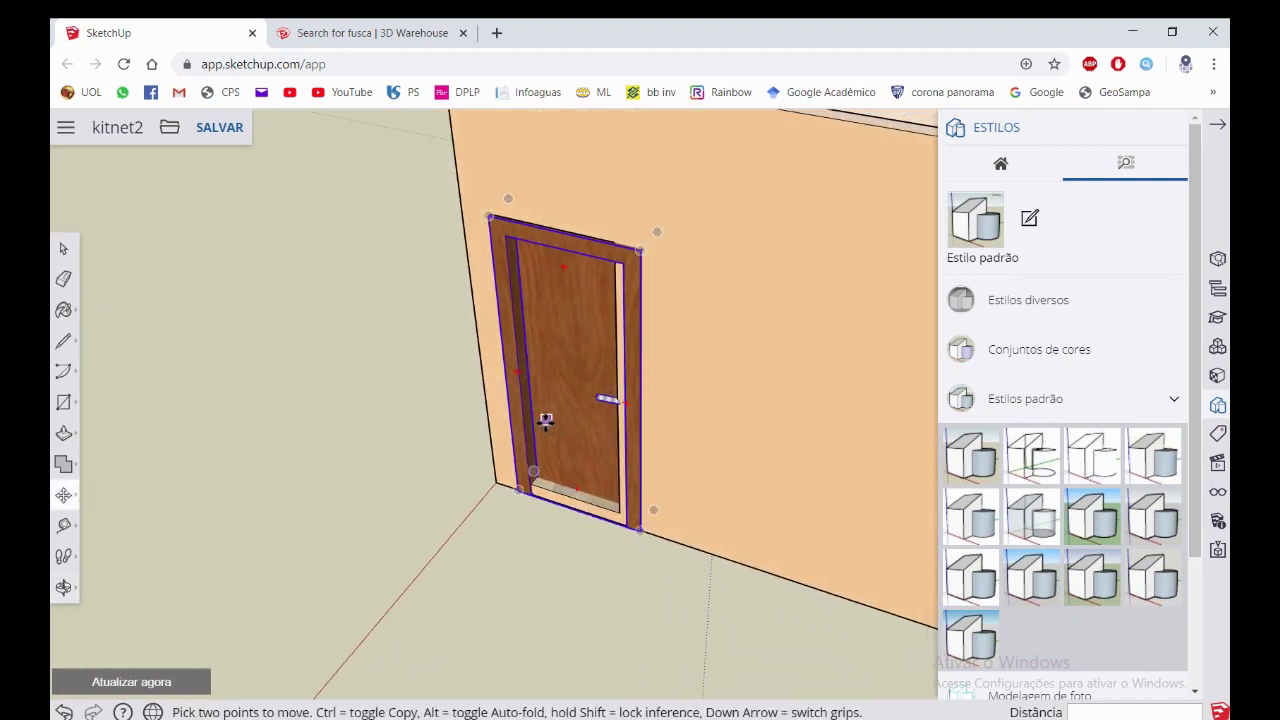
pyautogui.scroll(1, 545, 420)
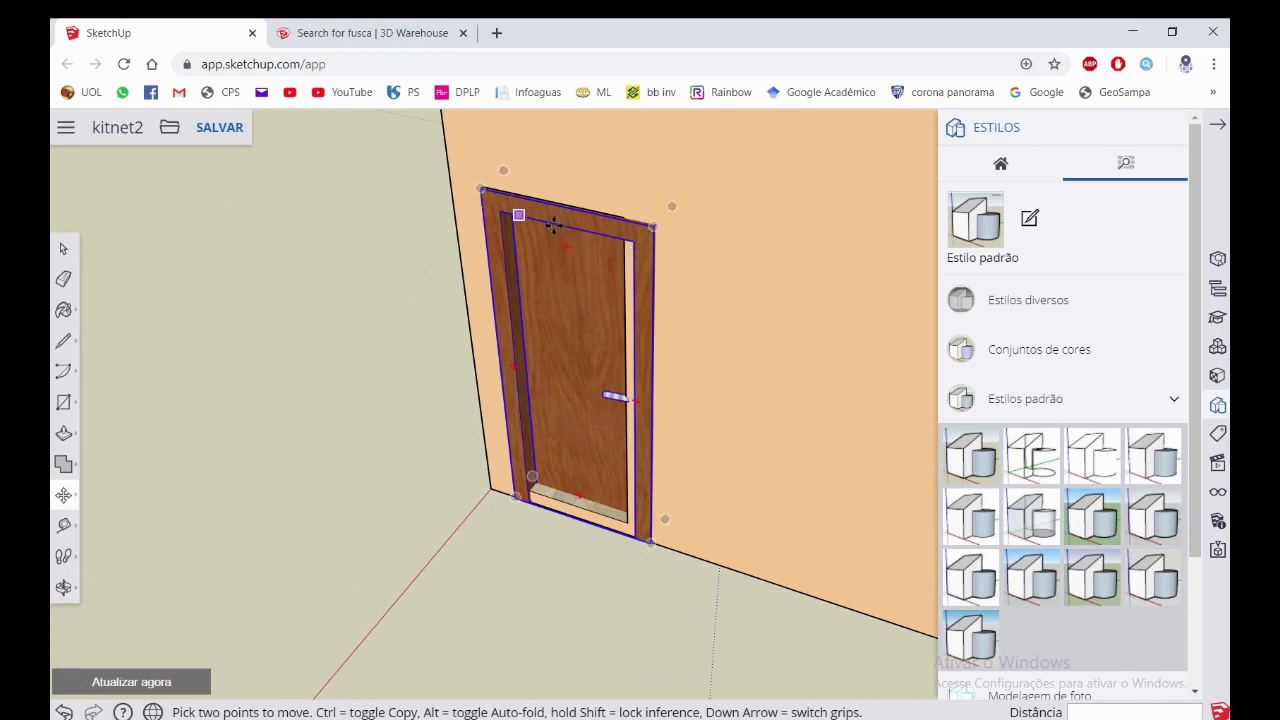
pyautogui.press('space')
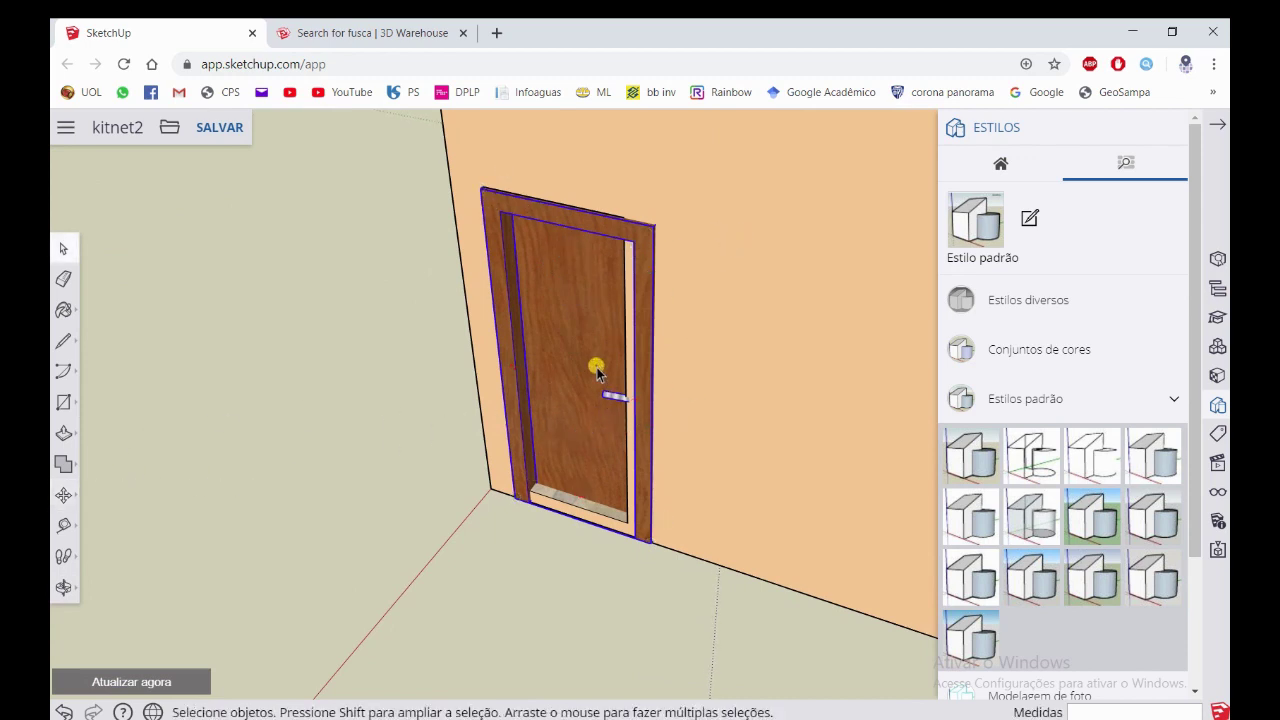
# Start scaling the door and switch to X-ray style to see the wall opening
pyautogui.click(72, 498)
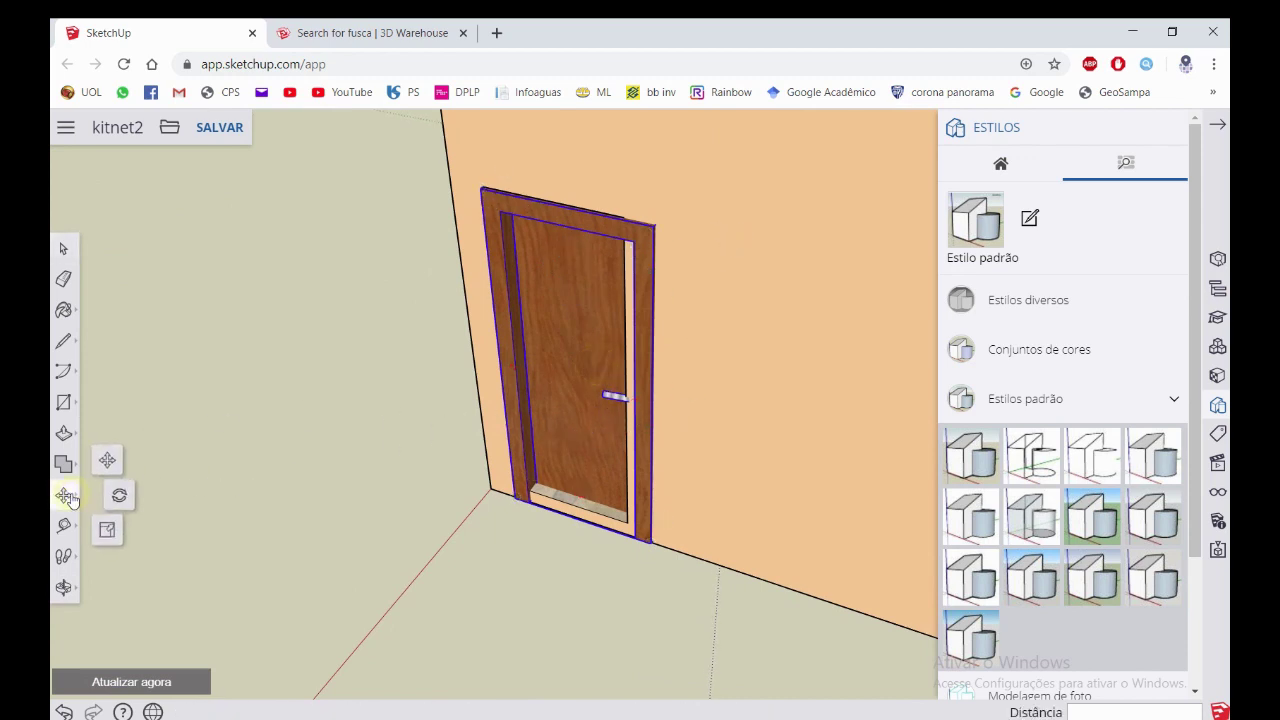
pyautogui.click(108, 530)
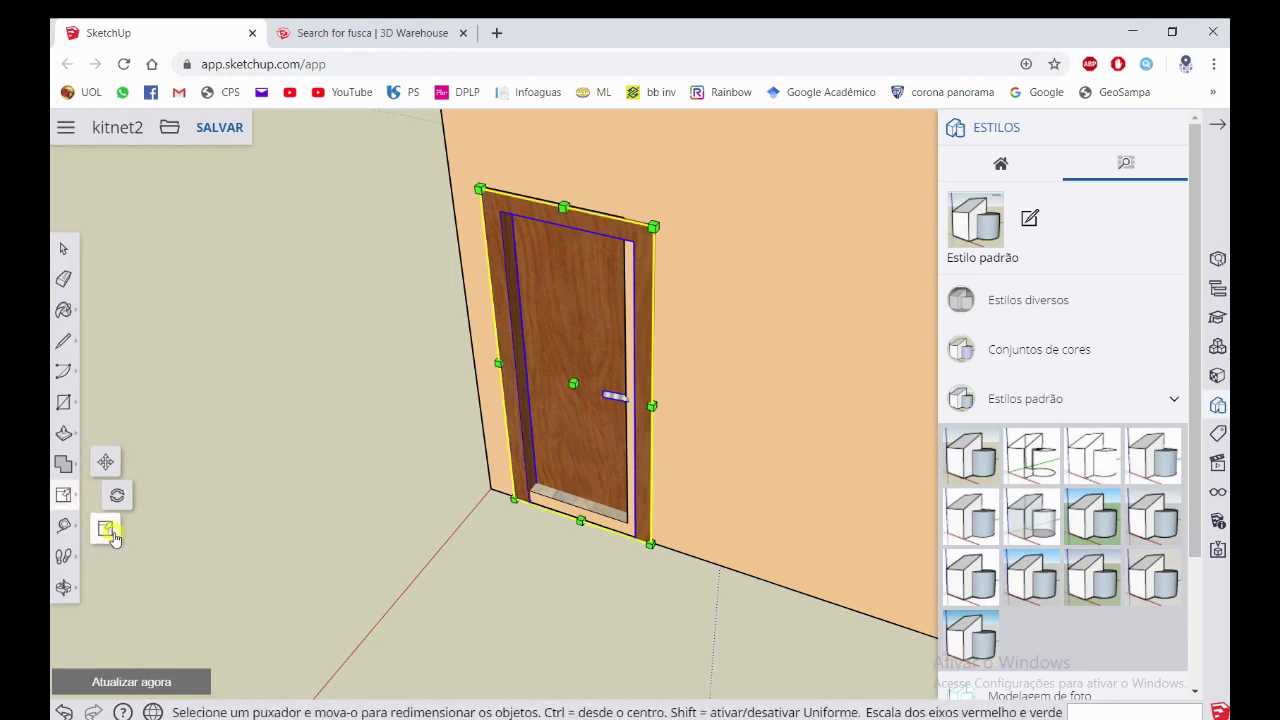
pyautogui.moveTo(457, 543)
pyautogui.mouseDown(button='middle')
pyautogui.moveTo(397, 640)
pyautogui.moveTo(523, 514)
pyautogui.moveTo(286, 529)
pyautogui.moveTo(620, 488)
pyautogui.moveTo(760, 451)
pyautogui.mouseUp(button='middle')
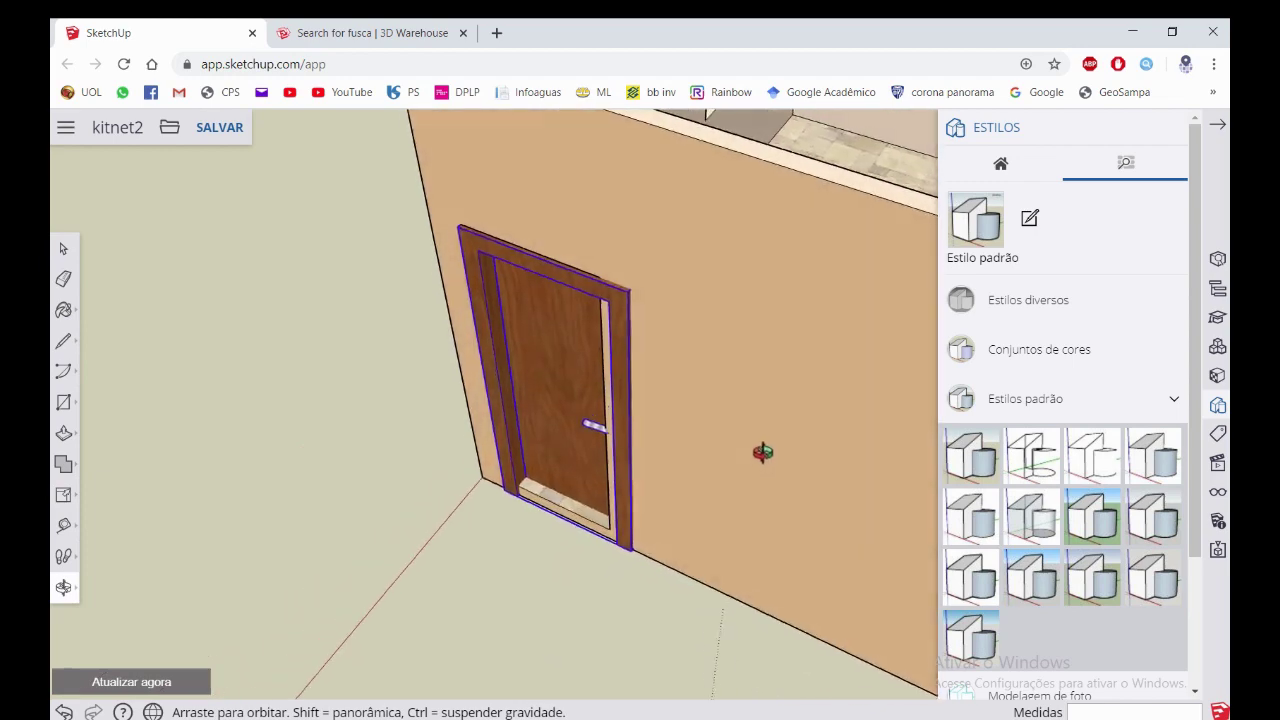
pyautogui.click(1010, 530)
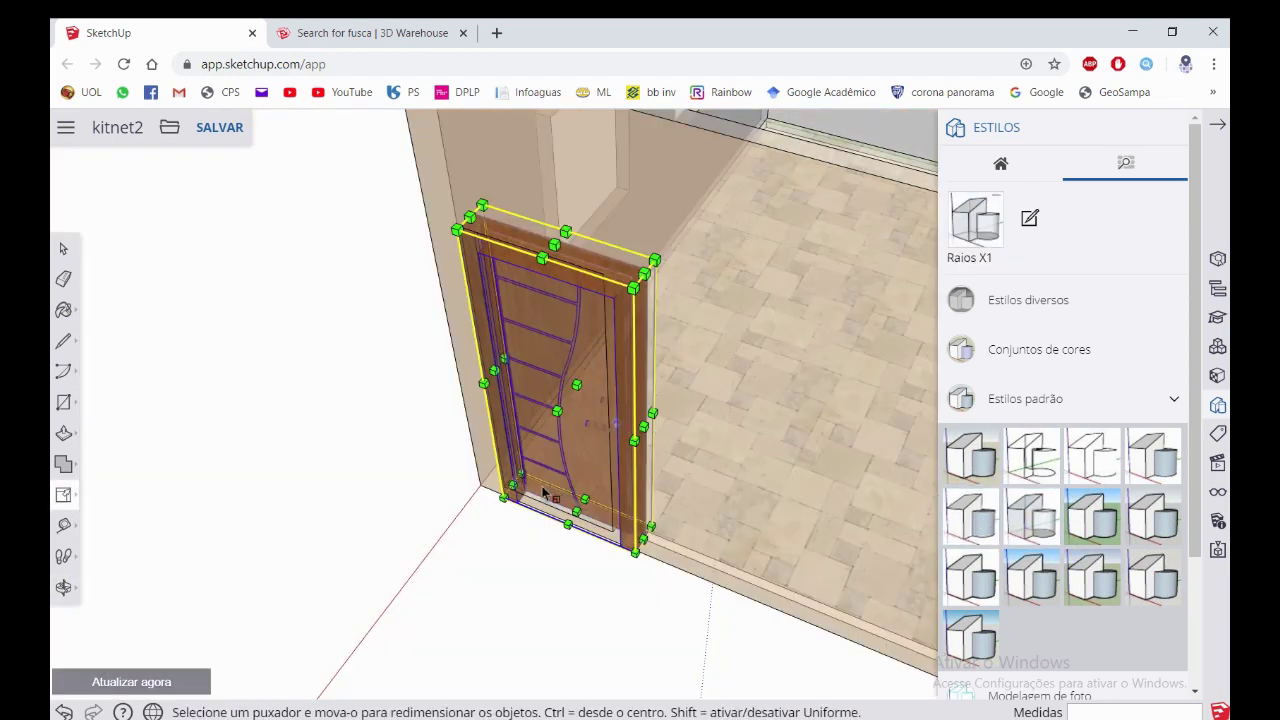
pyautogui.scroll(3, 543, 492)
pyautogui.scroll(2, 714, 600)
pyautogui.scroll(2, 714, 600)
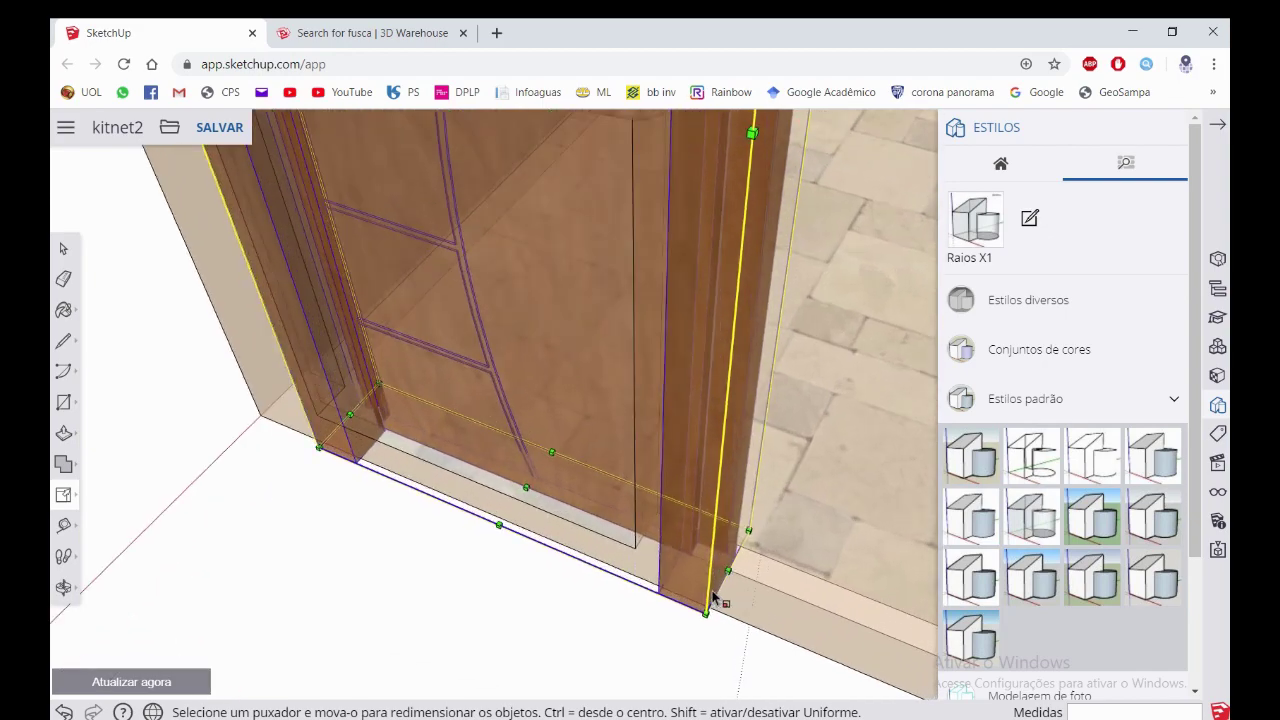
pyautogui.moveTo(714, 600); pyautogui.dragTo(777, 397, button='middle')
# Shrink the door's width and adjust its height so it fills the doorway
pyautogui.press('s')
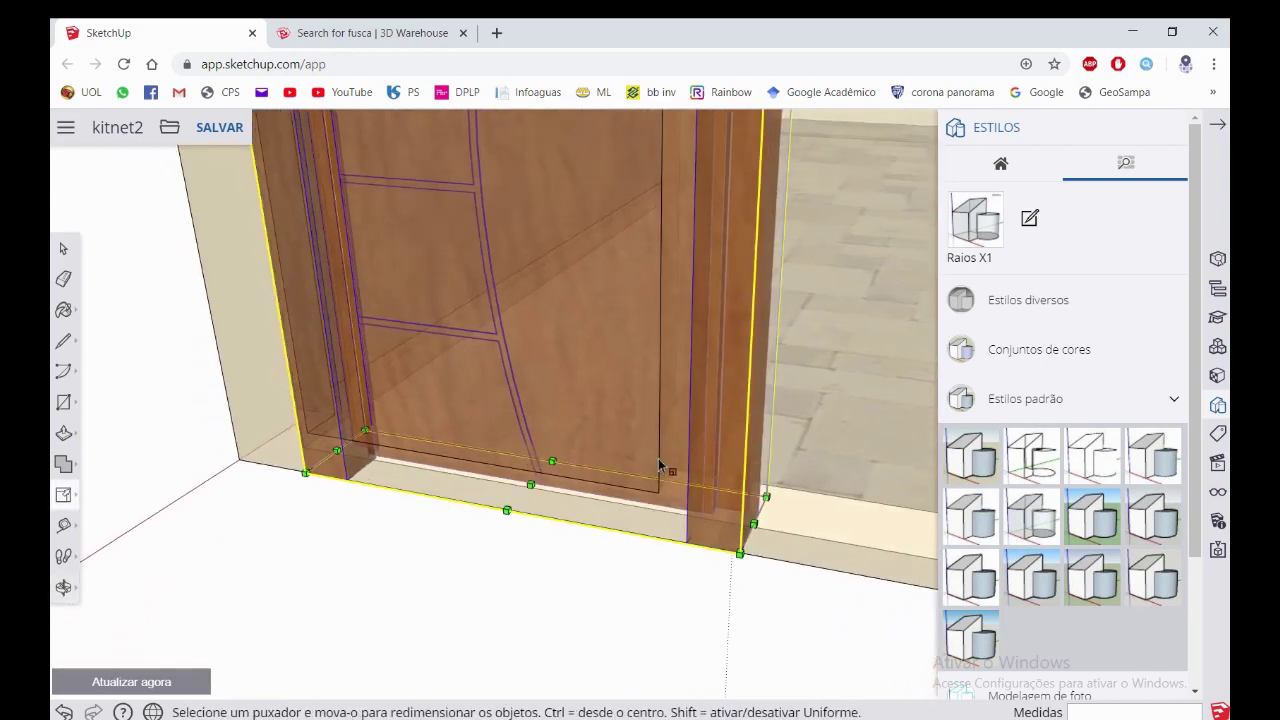
pyautogui.moveTo(648, 394); pyautogui.dragTo(644, 467, button='middle')
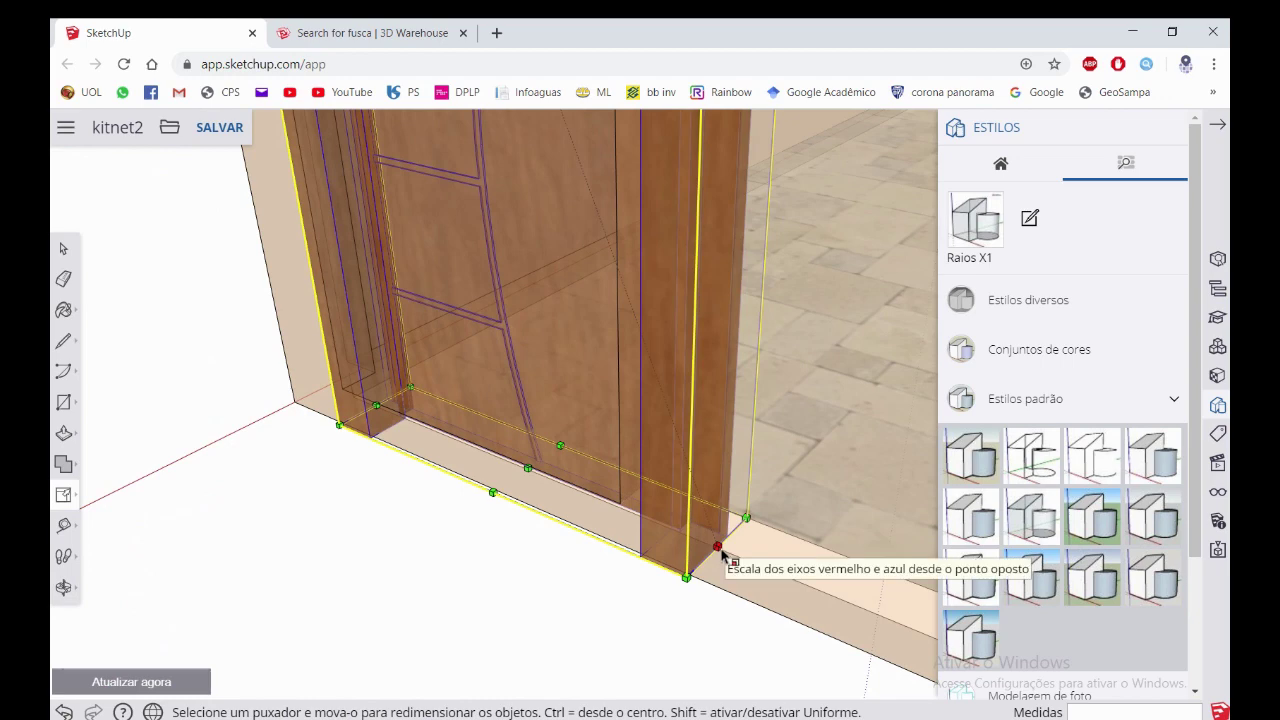
pyautogui.moveTo(721, 555)
pyautogui.mouseDown()
pyautogui.moveTo(604, 472)
pyautogui.moveTo(636, 494)
pyautogui.mouseUp()
pyautogui.scroll(-3, 617, 550)
pyautogui.moveTo(617, 555)
pyautogui.mouseDown(button='middle')
pyautogui.moveTo(650, 323)
pyautogui.moveTo(604, 248)
pyautogui.mouseUp(button='middle')
pyautogui.scroll(3, 630, 330)
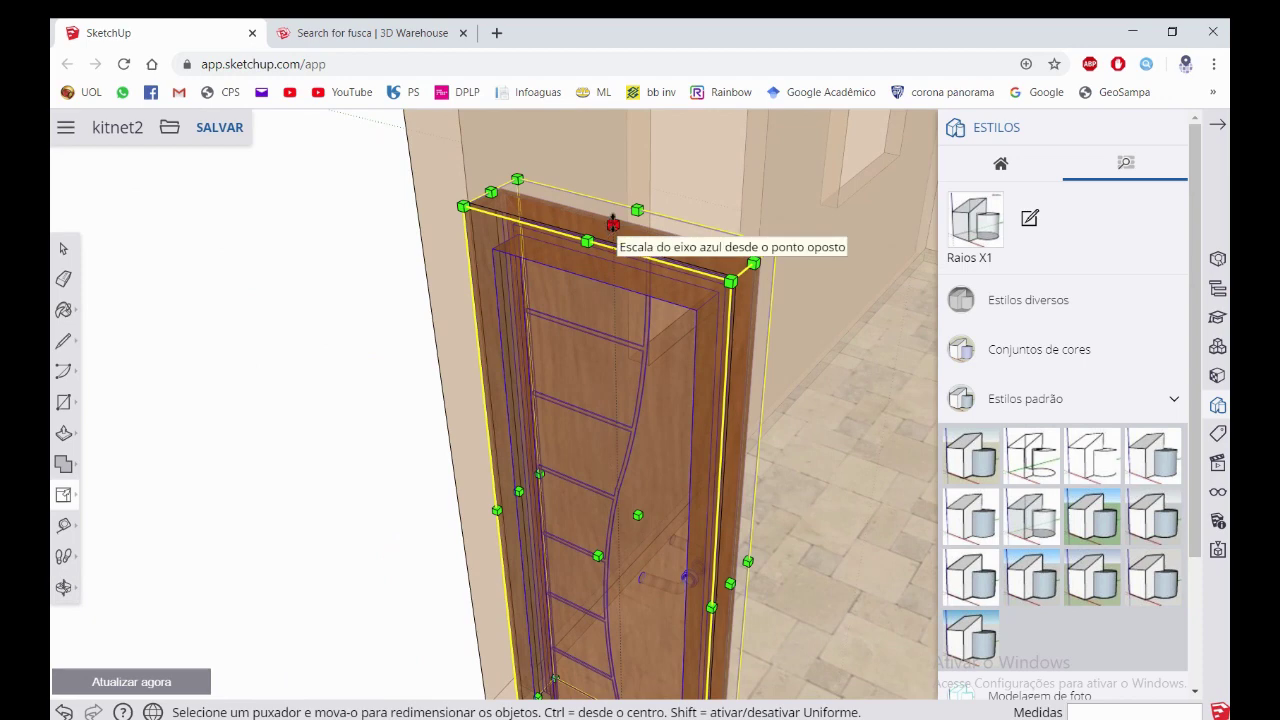
pyautogui.moveTo(613, 223)
pyautogui.mouseDown()
pyautogui.moveTo(615, 353)
pyautogui.moveTo(616, 338)
pyautogui.mouseUp()
pyautogui.moveTo(620, 342); pyautogui.dragTo(560, 424, button='middle')
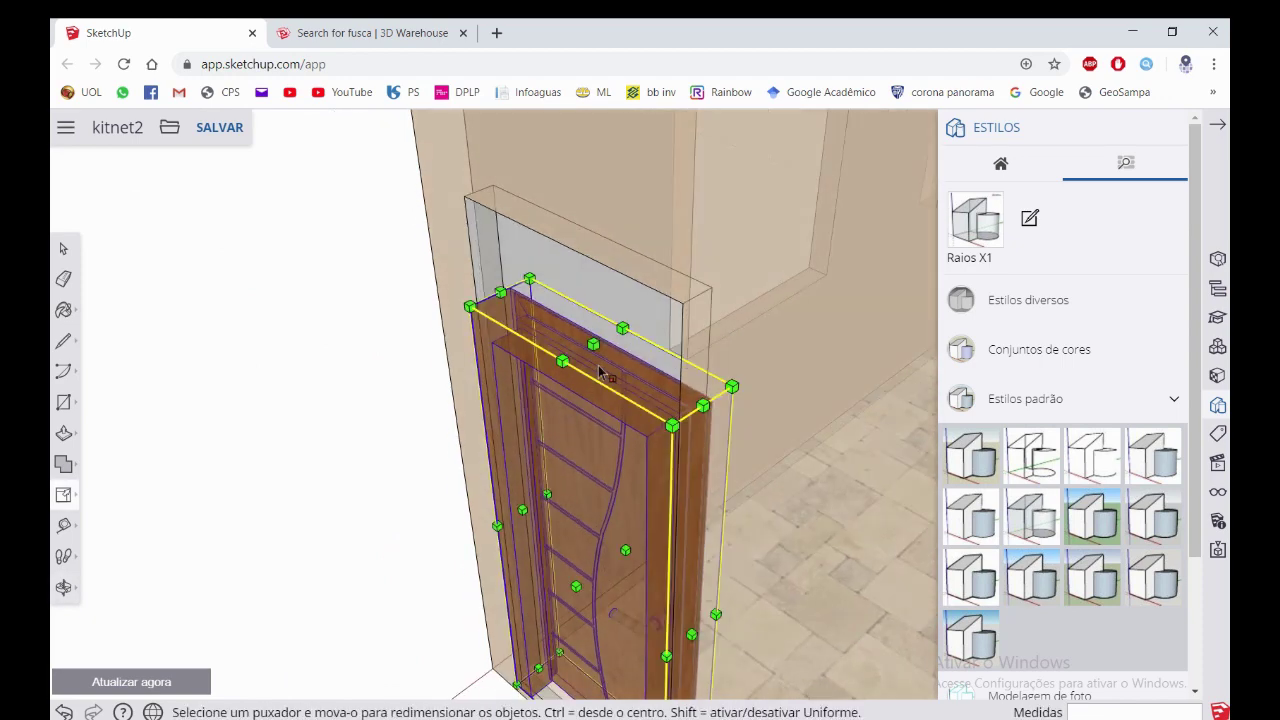
pyautogui.moveTo(605, 376); pyautogui.dragTo(618, 352, button='middle')
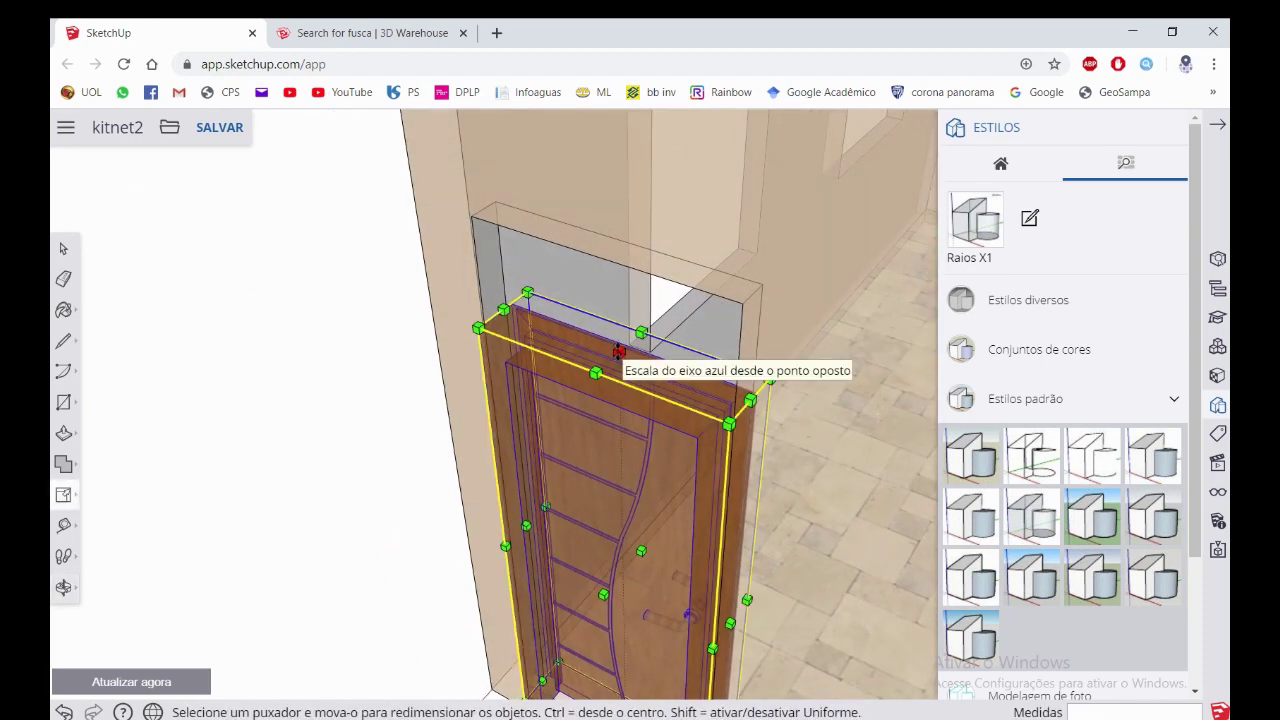
pyautogui.moveTo(617, 350)
pyautogui.mouseDown()
pyautogui.moveTo(600, 251)
pyautogui.moveTo(617, 248)
pyautogui.moveTo(622, 264)
pyautogui.moveTo(595, 257)
pyautogui.mouseUp()
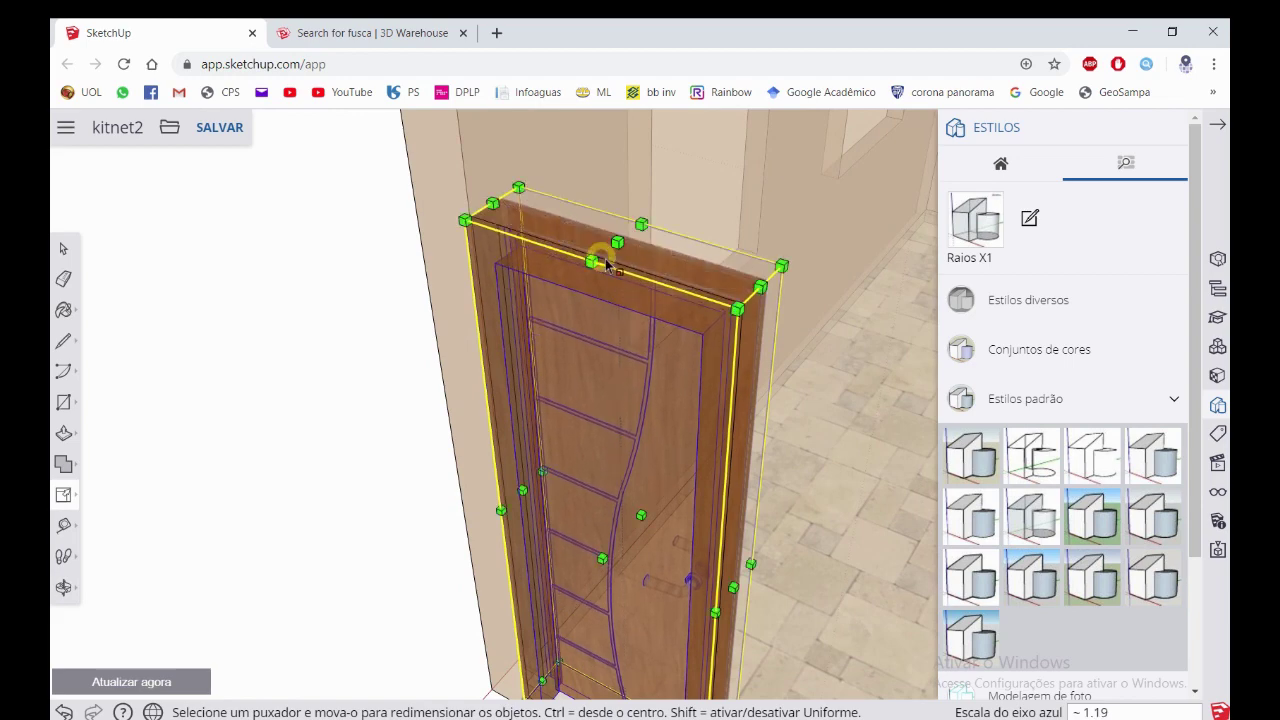
pyautogui.scroll(-3, 580, 300)
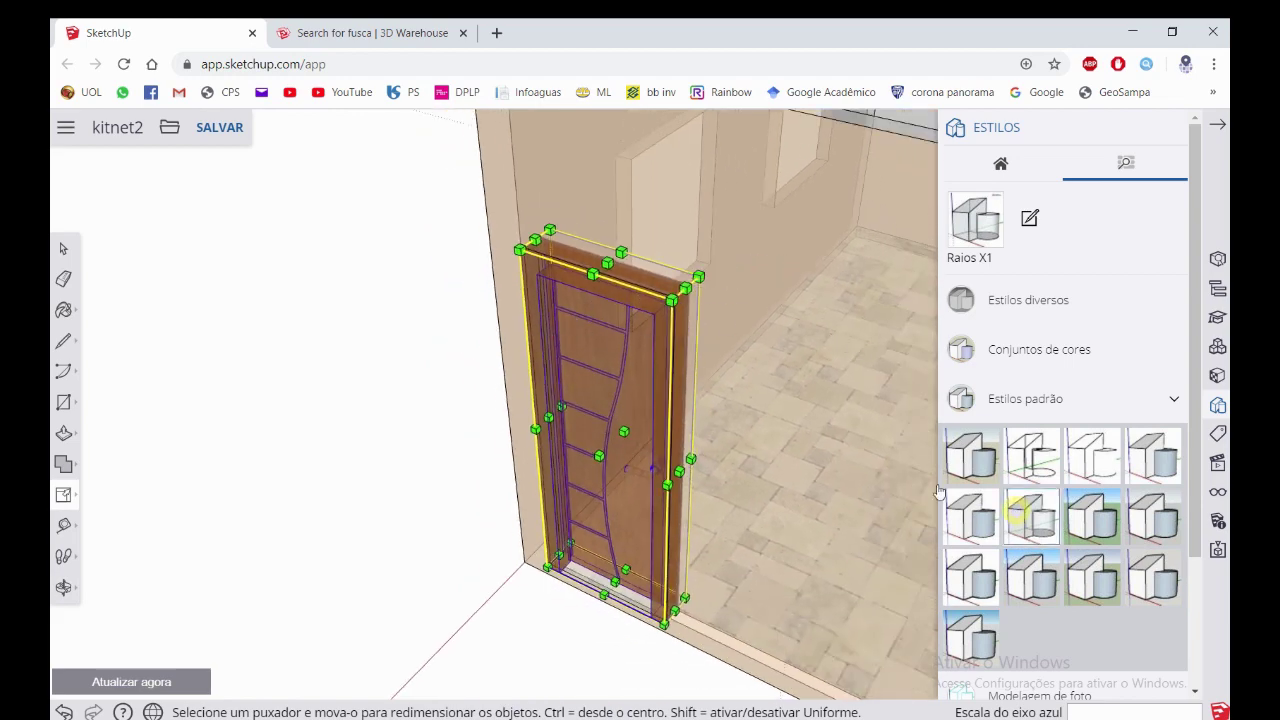
# Restore the Estilo padrão display and reselect the door from a three-quarter view
pyautogui.click(988, 465)
pyautogui.press('space')
pyautogui.press('o')
pyautogui.moveTo(434, 334)
pyautogui.mouseDown()
pyautogui.moveTo(618, 236)
pyautogui.moveTo(620, 177)
pyautogui.moveTo(603, 209)
pyautogui.moveTo(357, 400)
pyautogui.moveTo(407, 372)
pyautogui.moveTo(466, 286)
pyautogui.moveTo(640, 223)
pyautogui.moveTo(443, 326)
pyautogui.moveTo(515, 343)
pyautogui.moveTo(491, 466)
pyautogui.moveTo(794, 349)
pyautogui.moveTo(726, 420)
pyautogui.moveTo(606, 452)
pyautogui.moveTo(635, 437)
pyautogui.mouseUp()
pyautogui.press('space')
pyautogui.press('o')
pyautogui.moveTo(750, 396)
pyautogui.mouseDown()
pyautogui.moveTo(389, 437)
pyautogui.moveTo(904, 344)
pyautogui.moveTo(634, 445)
pyautogui.moveTo(309, 466)
pyautogui.moveTo(480, 400)
pyautogui.moveTo(556, 336)
pyautogui.mouseUp()
pyautogui.press('space')
pyautogui.moveTo(556, 336)
pyautogui.mouseDown(button='middle')
pyautogui.moveTo(840, 297)
pyautogui.moveTo(622, 342)
pyautogui.moveTo(158, 404)
pyautogui.mouseUp(button='middle')
pyautogui.click(622, 342)
# Scale the door along the green axis to about 0.50 to halve its thickness
pyautogui.click(62, 496)
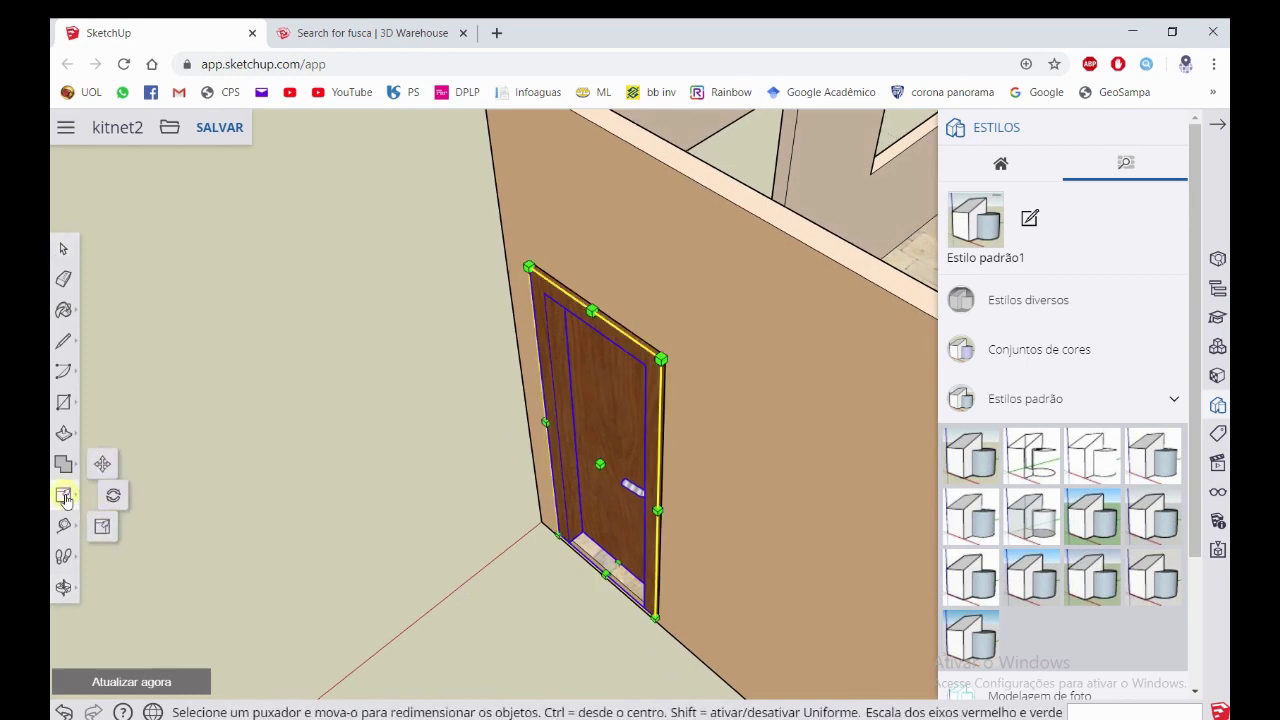
pyautogui.scroll(3, 620, 530)
pyautogui.scroll(2, 703, 500)
pyautogui.moveTo(703, 500)
pyautogui.mouseDown(button='middle')
pyautogui.moveTo(560, 554)
pyautogui.moveTo(689, 498)
pyautogui.moveTo(480, 491)
pyautogui.moveTo(406, 446)
pyautogui.moveTo(480, 414)
pyautogui.moveTo(408, 322)
pyautogui.moveTo(271, 508)
pyautogui.moveTo(334, 343)
pyautogui.moveTo(179, 303)
pyautogui.moveTo(426, 371)
pyautogui.moveTo(489, 314)
pyautogui.moveTo(394, 331)
pyautogui.moveTo(693, 505)
pyautogui.mouseUp(button='middle')
pyautogui.scroll(-3, 408, 322)
pyautogui.scroll(2, 300, 504)
pyautogui.scroll(-2, 322, 497)
pyautogui.scroll(-2, 318, 480)
pyautogui.scroll(1, 670, 380)
pyautogui.scroll(3, 643, 230)
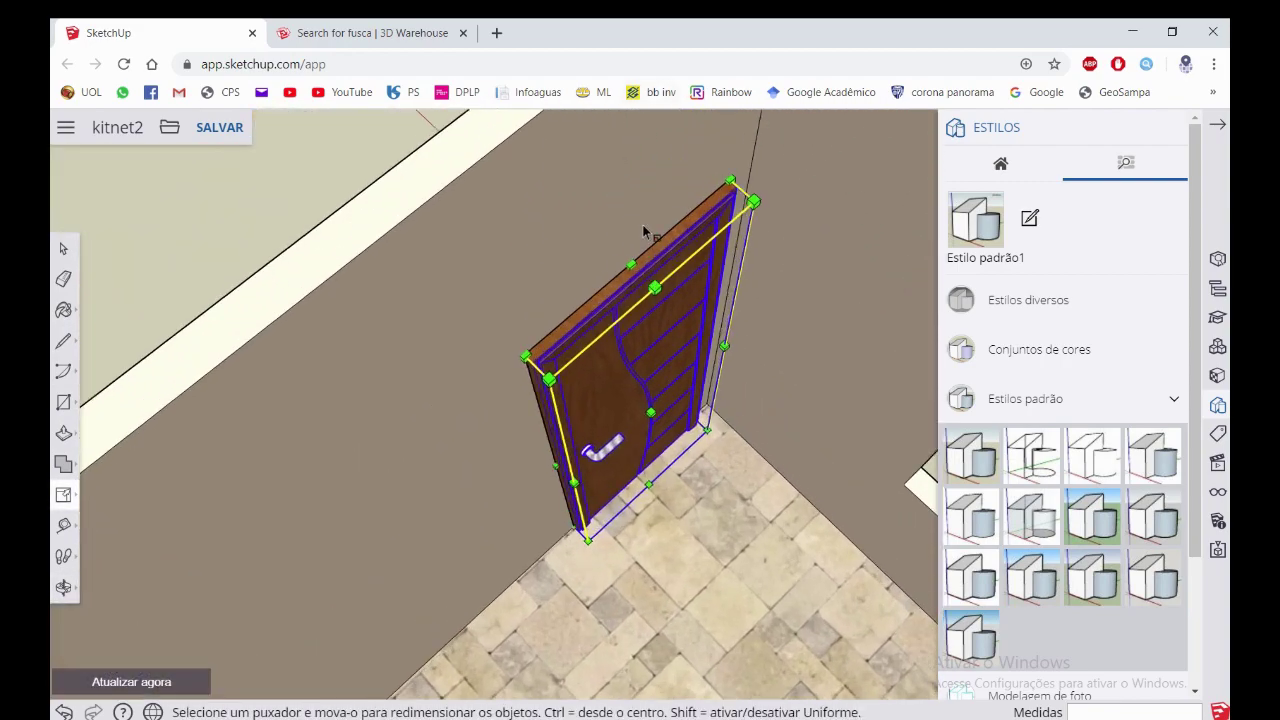
pyautogui.moveTo(650, 410); pyautogui.dragTo(620, 240)
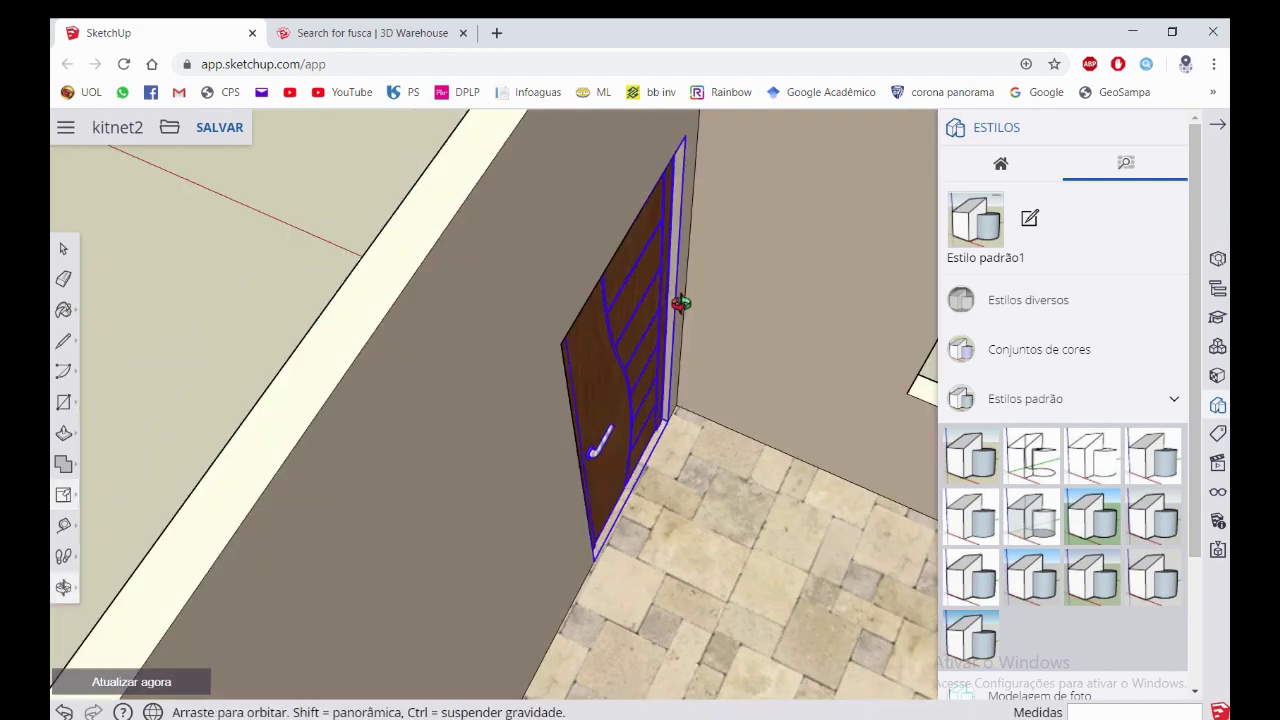
# Orbit out to a side view and deselect the door
pyautogui.moveTo(629, 264)
pyautogui.mouseDown(button='middle')
pyautogui.moveTo(351, 414)
pyautogui.moveTo(566, 580)
pyautogui.moveTo(782, 412)
pyautogui.moveTo(770, 460)
pyautogui.moveTo(791, 494)
pyautogui.moveTo(540, 598)
pyautogui.moveTo(484, 583)
pyautogui.moveTo(460, 600)
pyautogui.mouseUp(button='middle')
pyautogui.press('space')
pyautogui.click(320, 396)
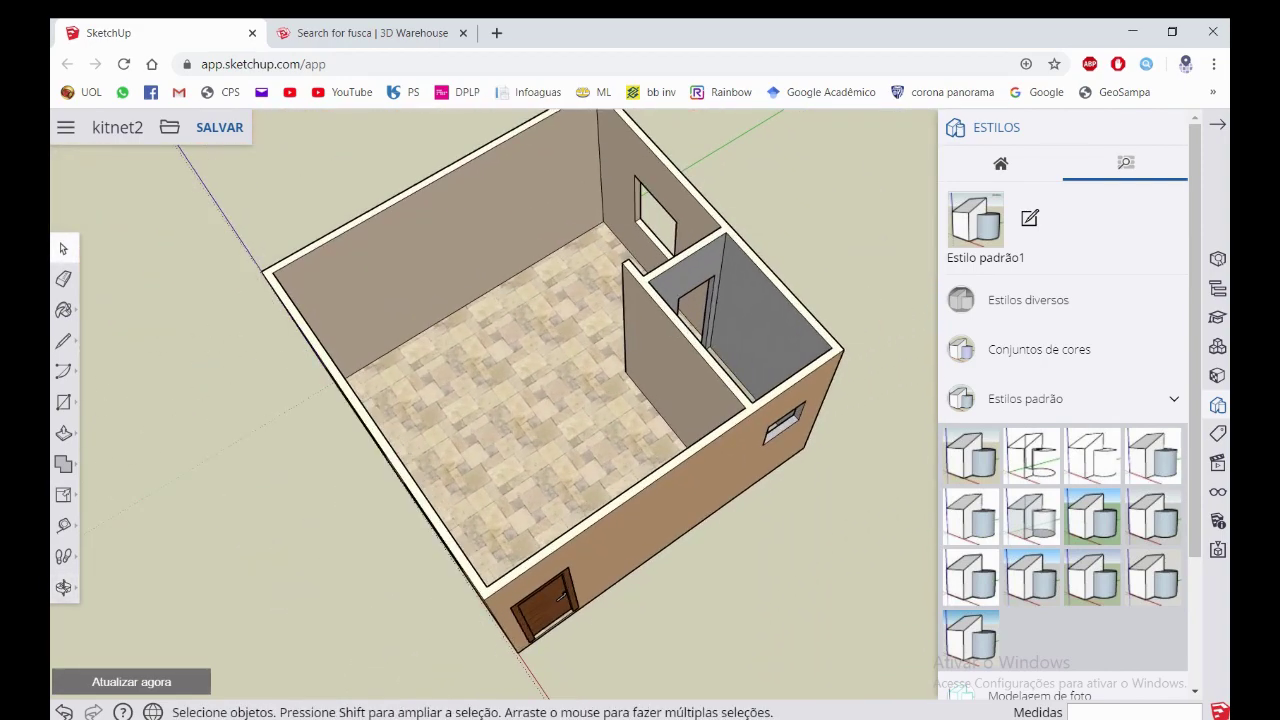
# Search 3D Warehouse for 'porta branca' and place the PORTA BRANCA door beside the house
pyautogui.moveTo(757, 326); pyautogui.dragTo(738, 369, button='middle')
pyautogui.moveTo(680, 416); pyautogui.dragTo(286, 360, button='middle')
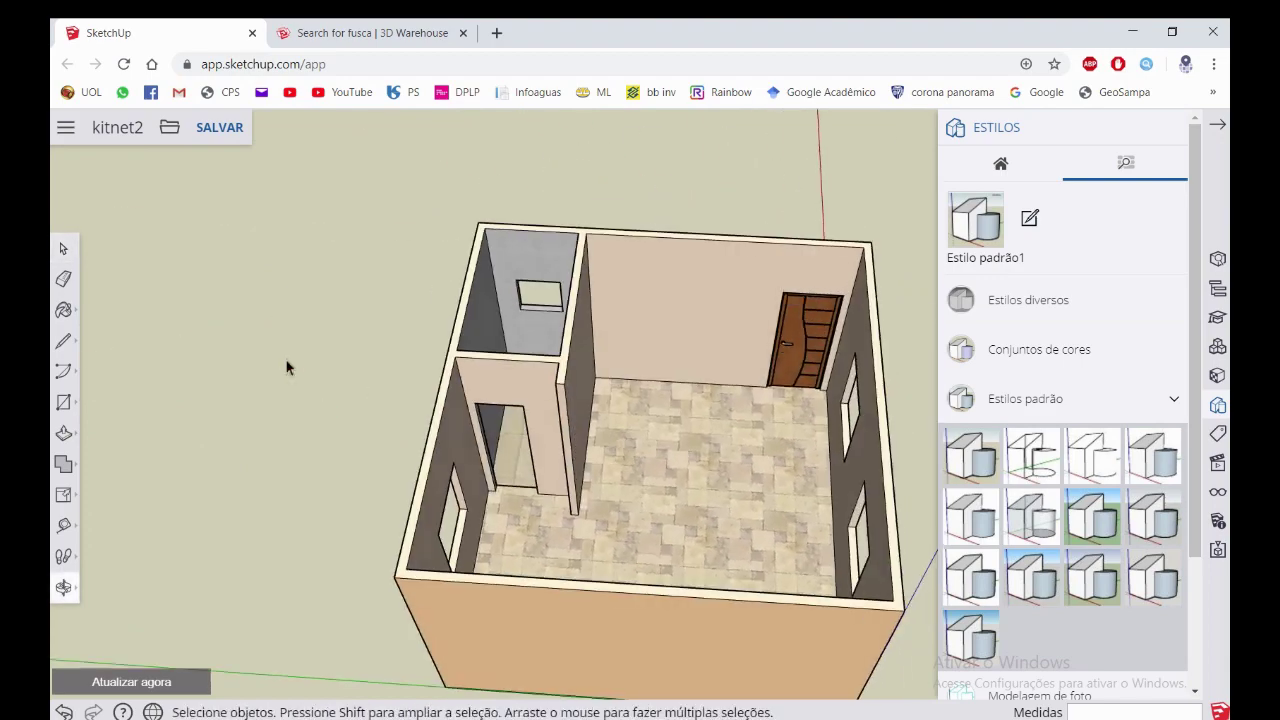
pyautogui.click(1219, 127)
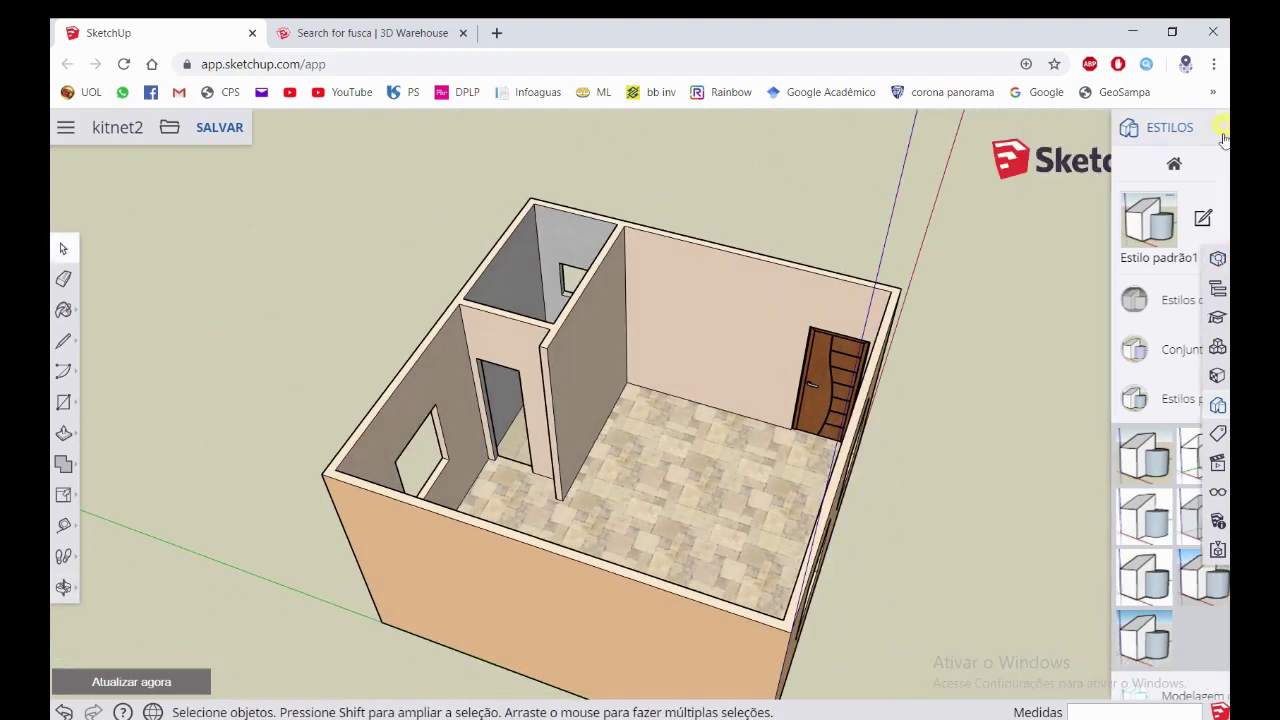
pyautogui.click(1218, 346)
pyautogui.write('porta branca')
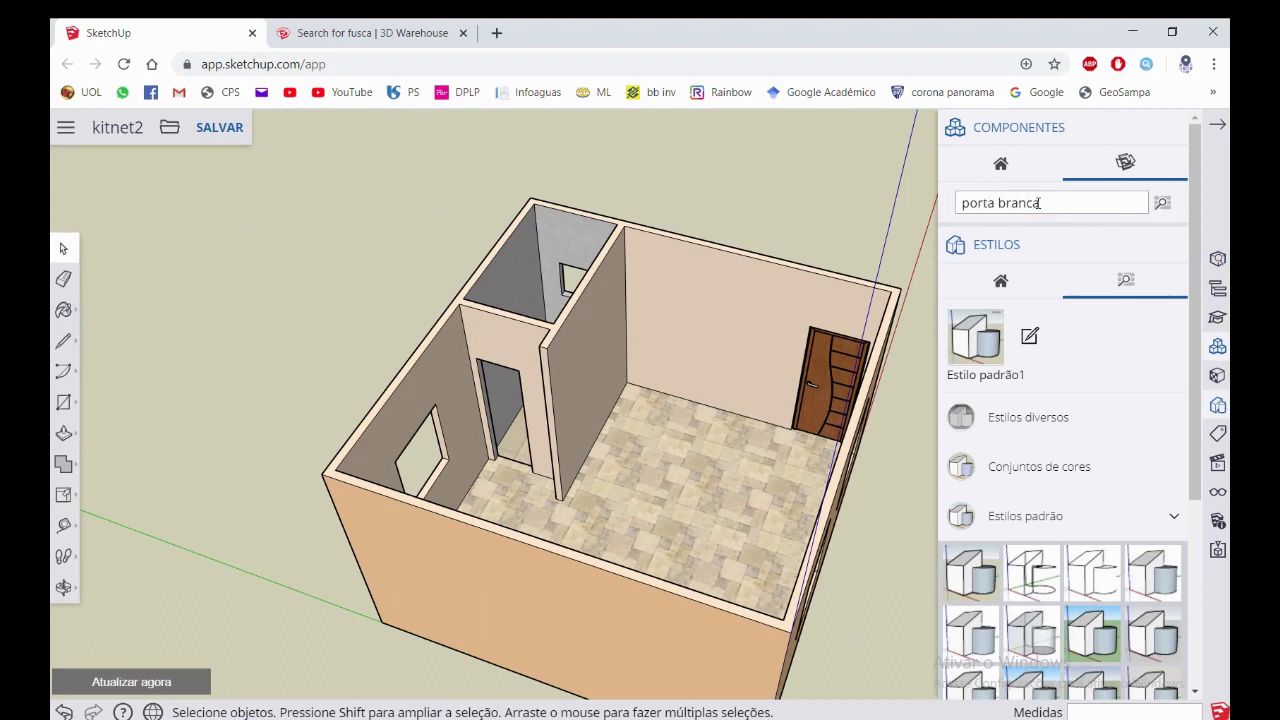
pyautogui.press('Return')
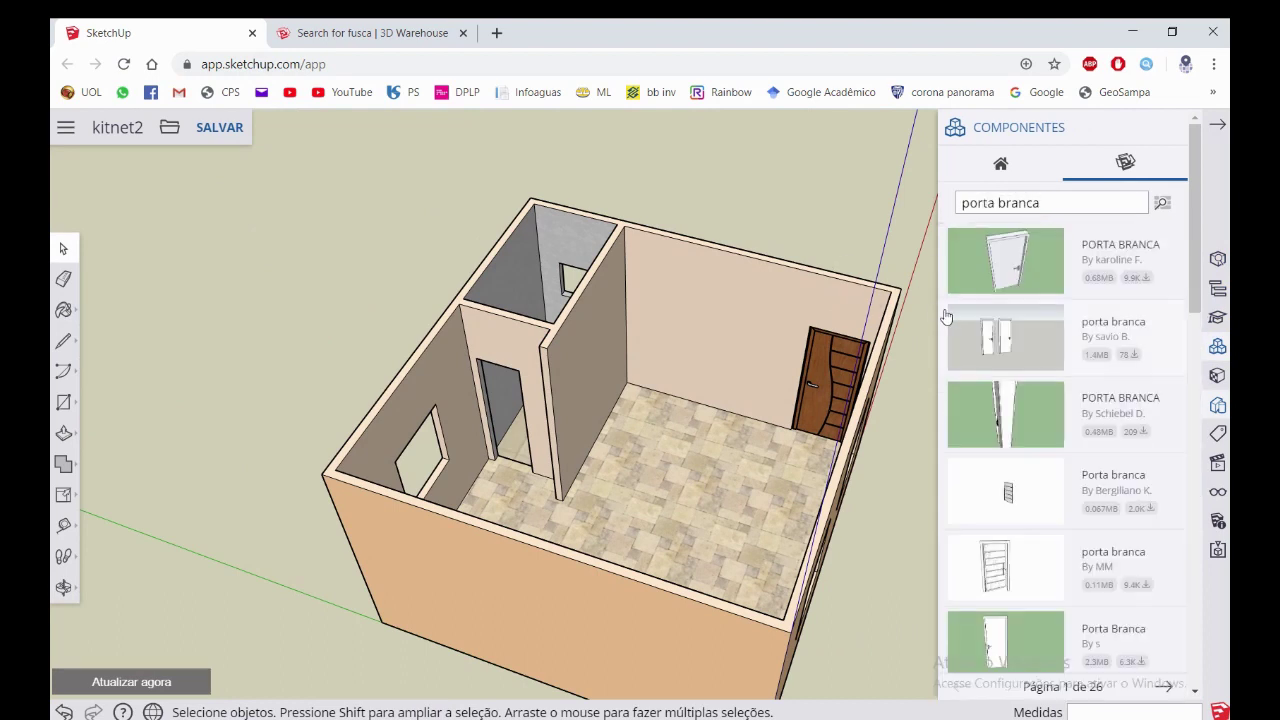
pyautogui.click(1010, 260)
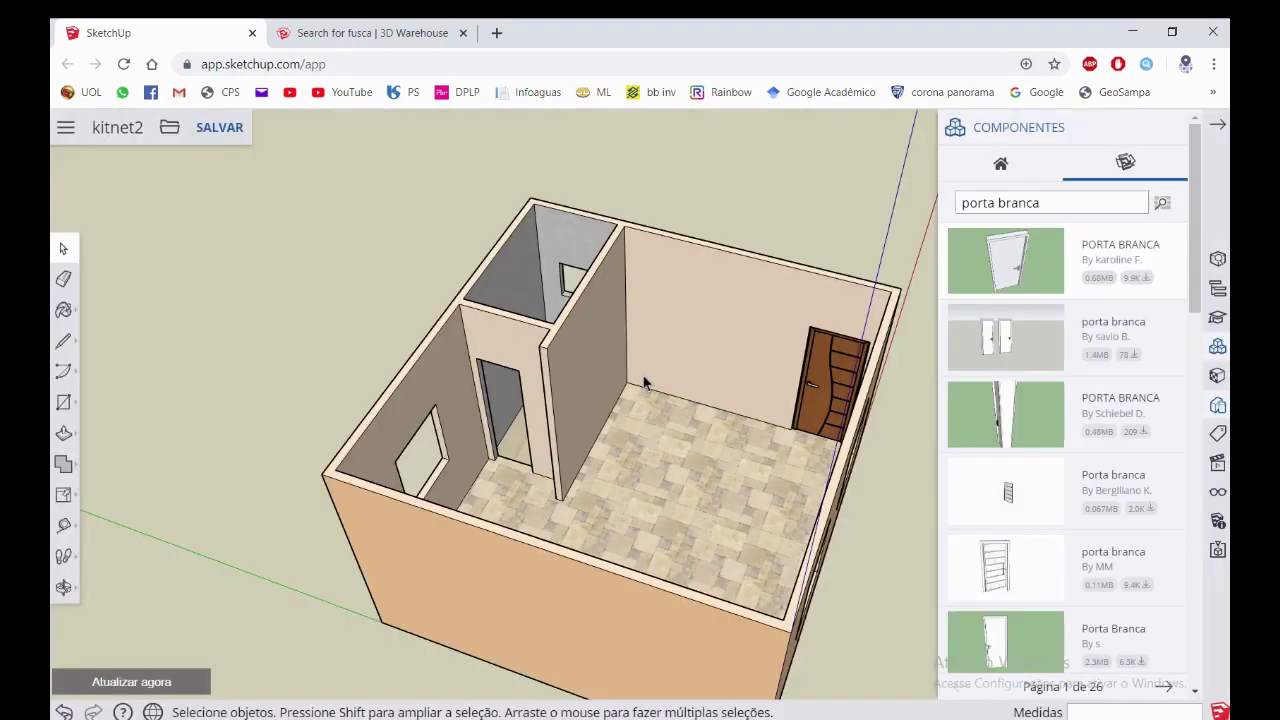
pyautogui.moveTo(646, 380)
pyautogui.mouseDown(button='middle')
pyautogui.moveTo(594, 300)
pyautogui.moveTo(650, 405)
pyautogui.mouseUp(button='middle')
pyautogui.scroll(-3, 594, 300)
pyautogui.scroll(5, 650, 405)
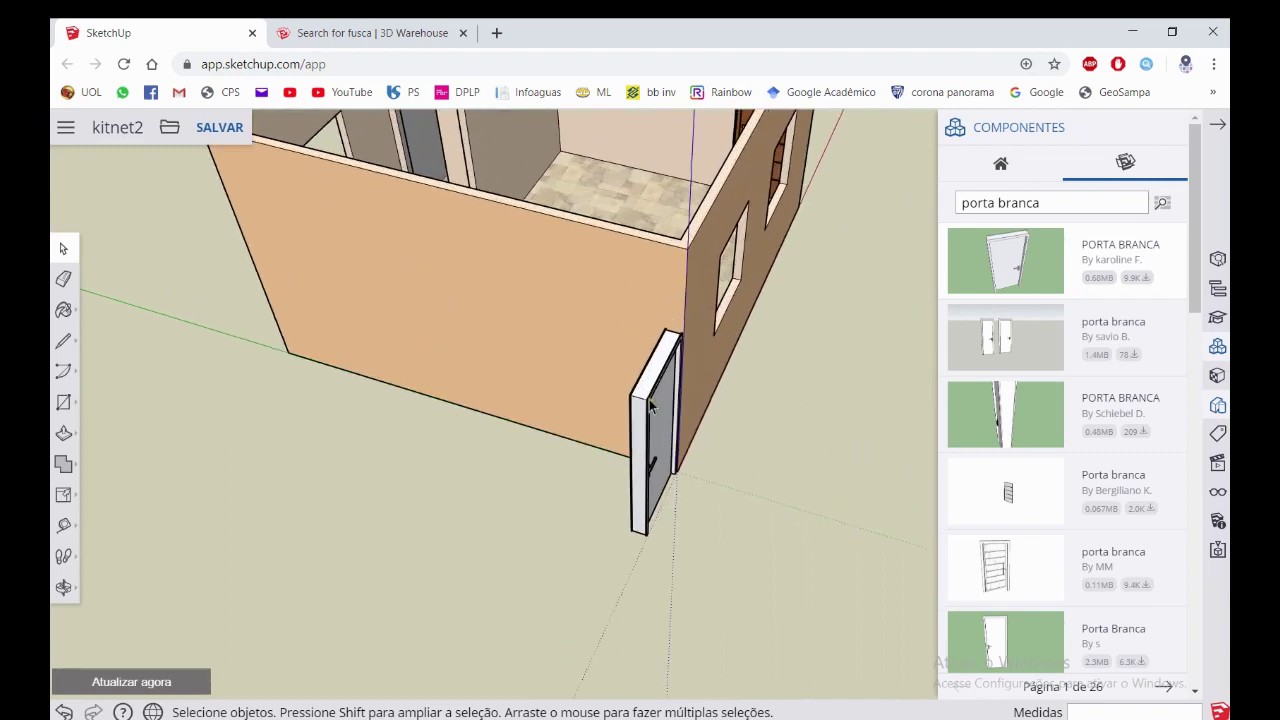
pyautogui.click(634, 400)
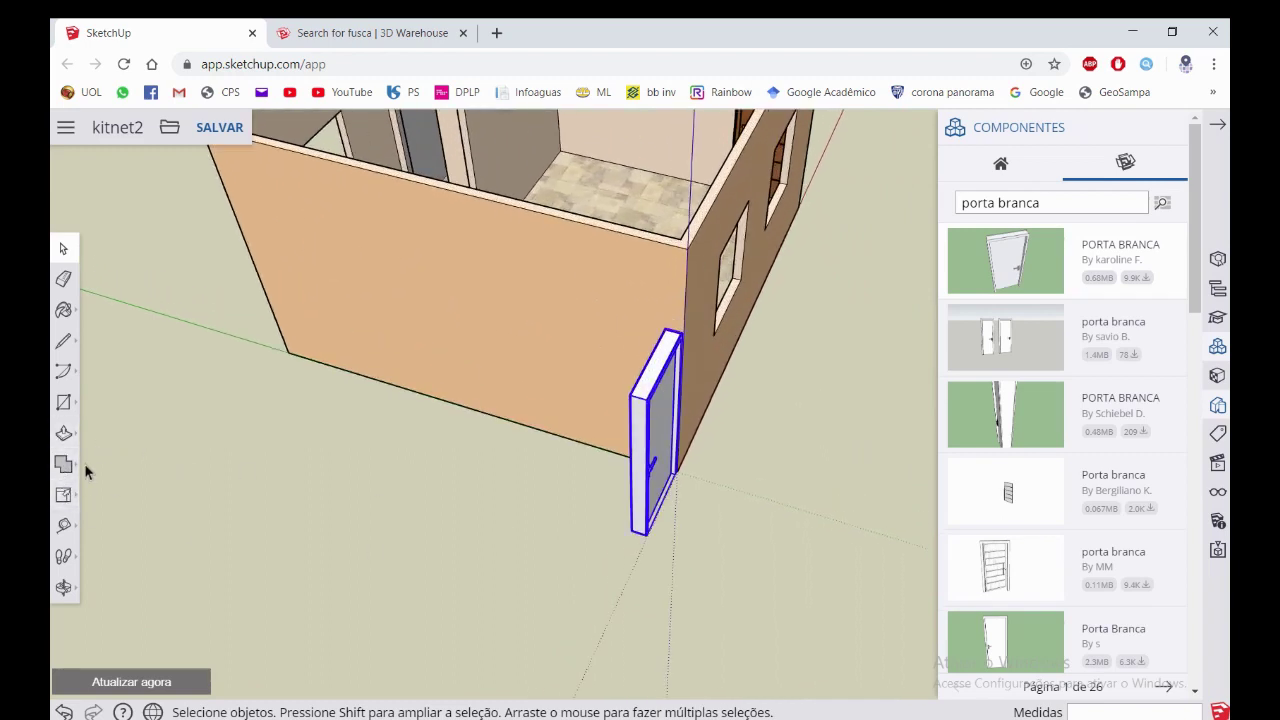
# Rotate the white door about its bottom corner so it stands upright on the ground
pyautogui.click(66, 494)
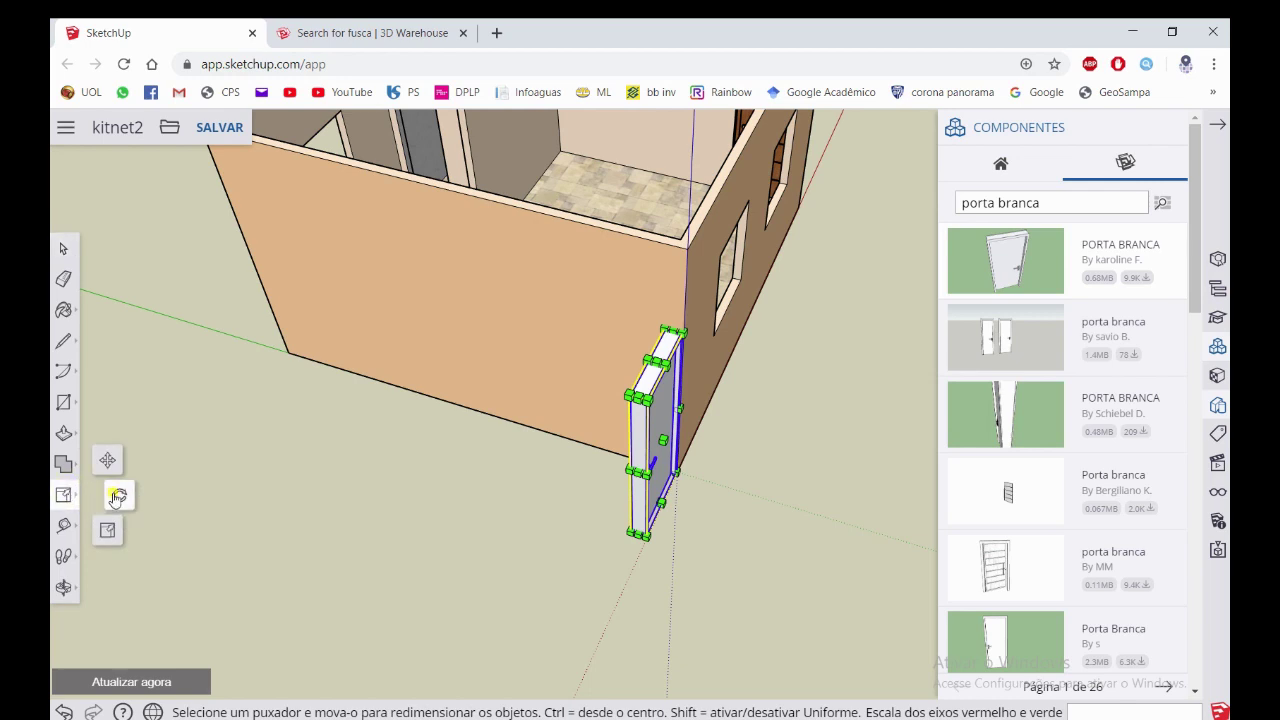
pyautogui.click(117, 498)
pyautogui.scroll(2, 617, 531)
pyautogui.scroll(2, 643, 537)
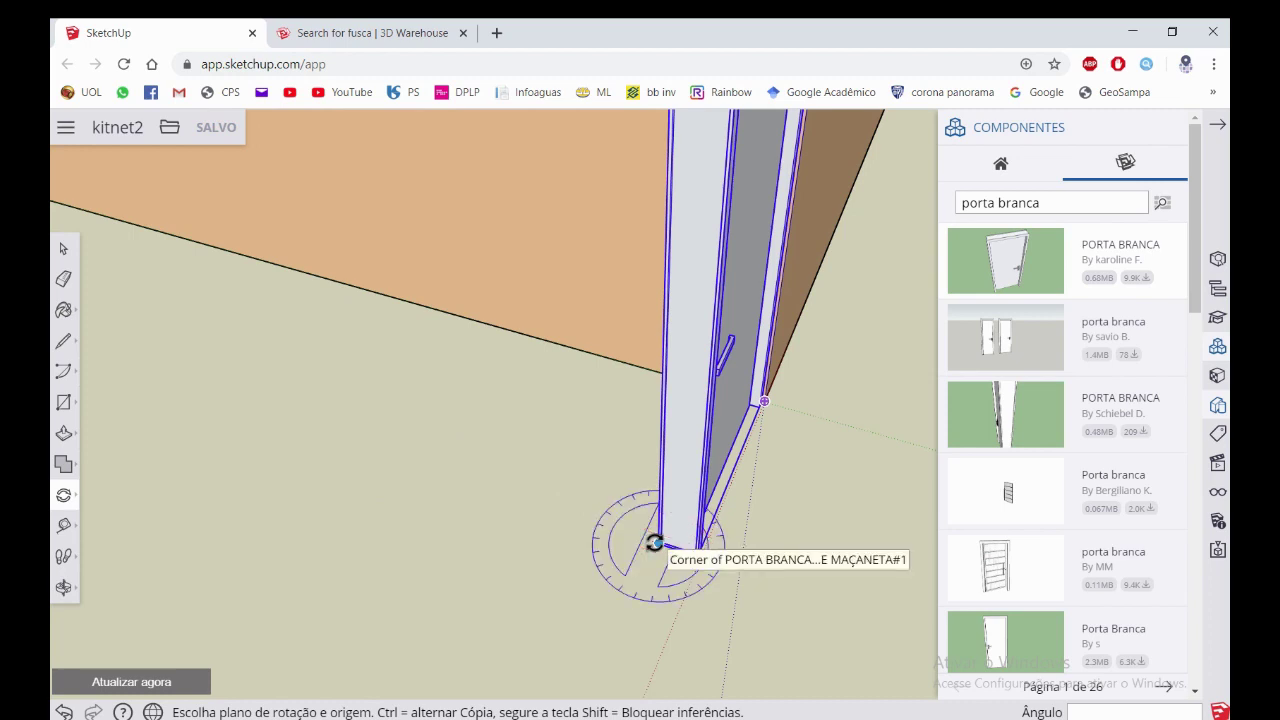
pyautogui.click(656, 543)
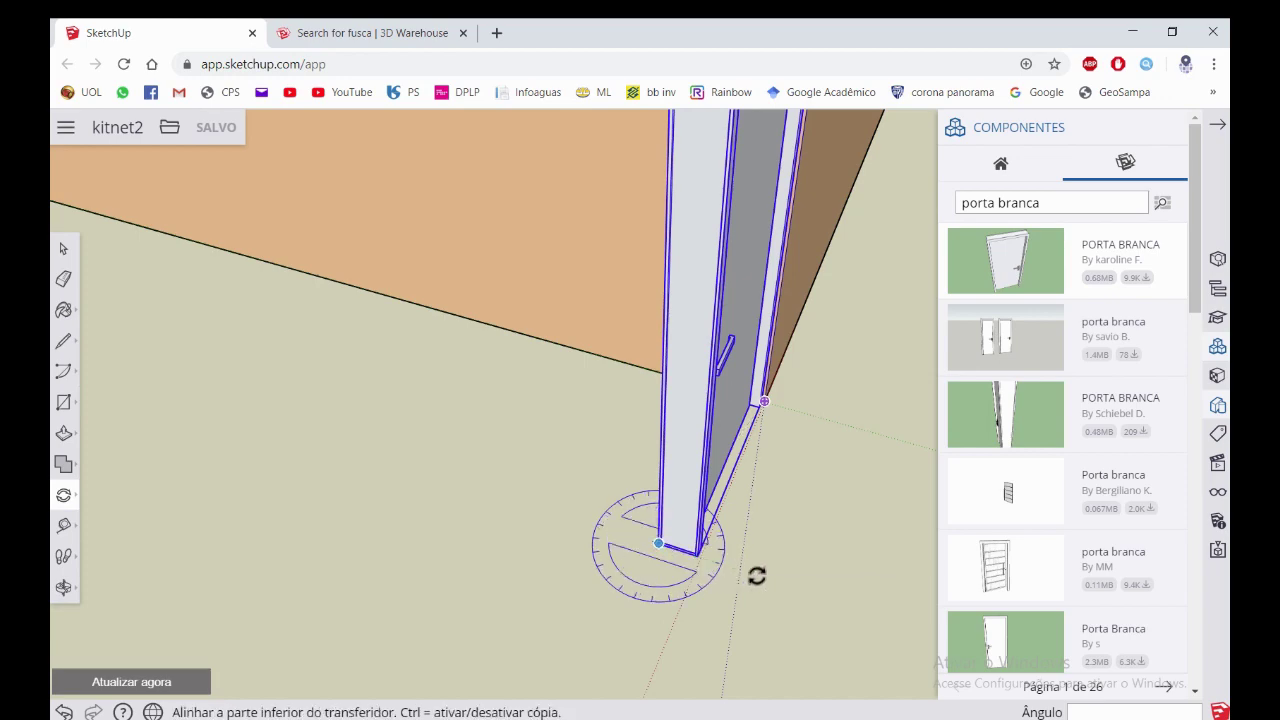
pyautogui.click(842, 597)
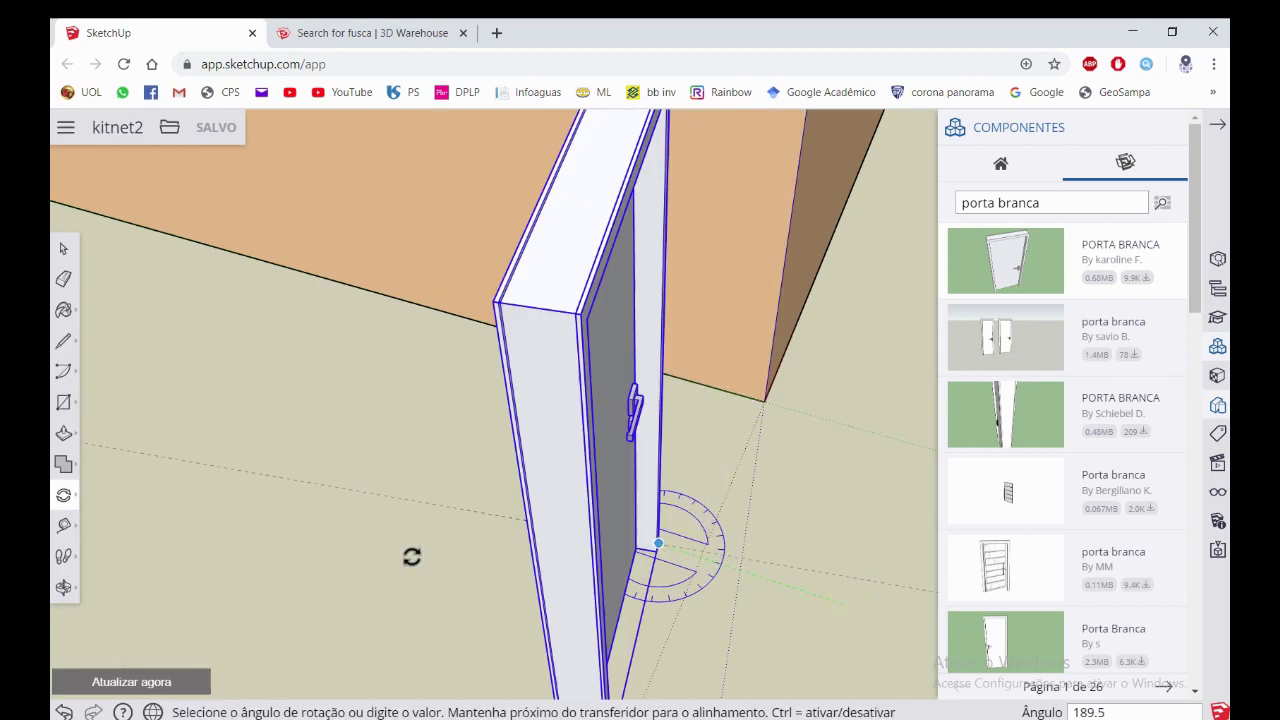
pyautogui.scroll(-4, 420, 550)
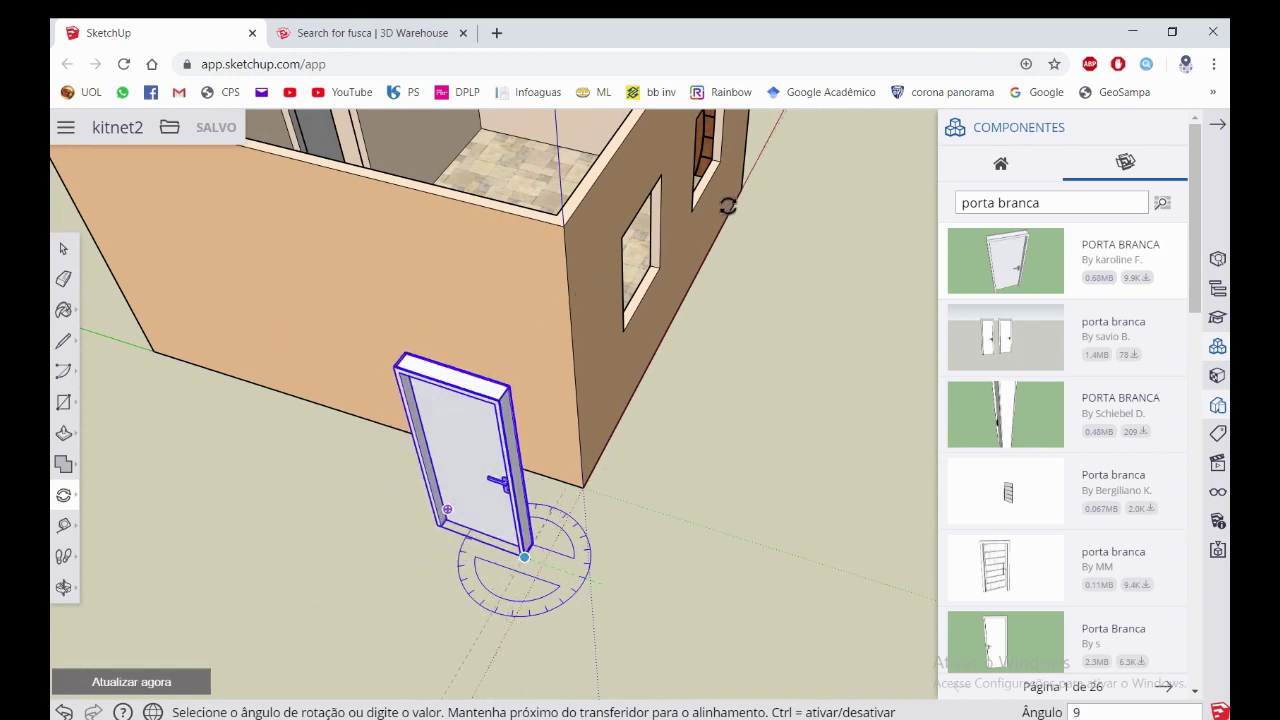
pyautogui.write('0')
pyautogui.press('Return')
pyautogui.moveTo(735, 205)
pyautogui.mouseDown(button='middle')
pyautogui.moveTo(335, 190)
pyautogui.moveTo(398, 212)
pyautogui.moveTo(401, 193)
pyautogui.mouseUp(button='middle')
pyautogui.press('space')
pyautogui.scroll(3, 367, 152)
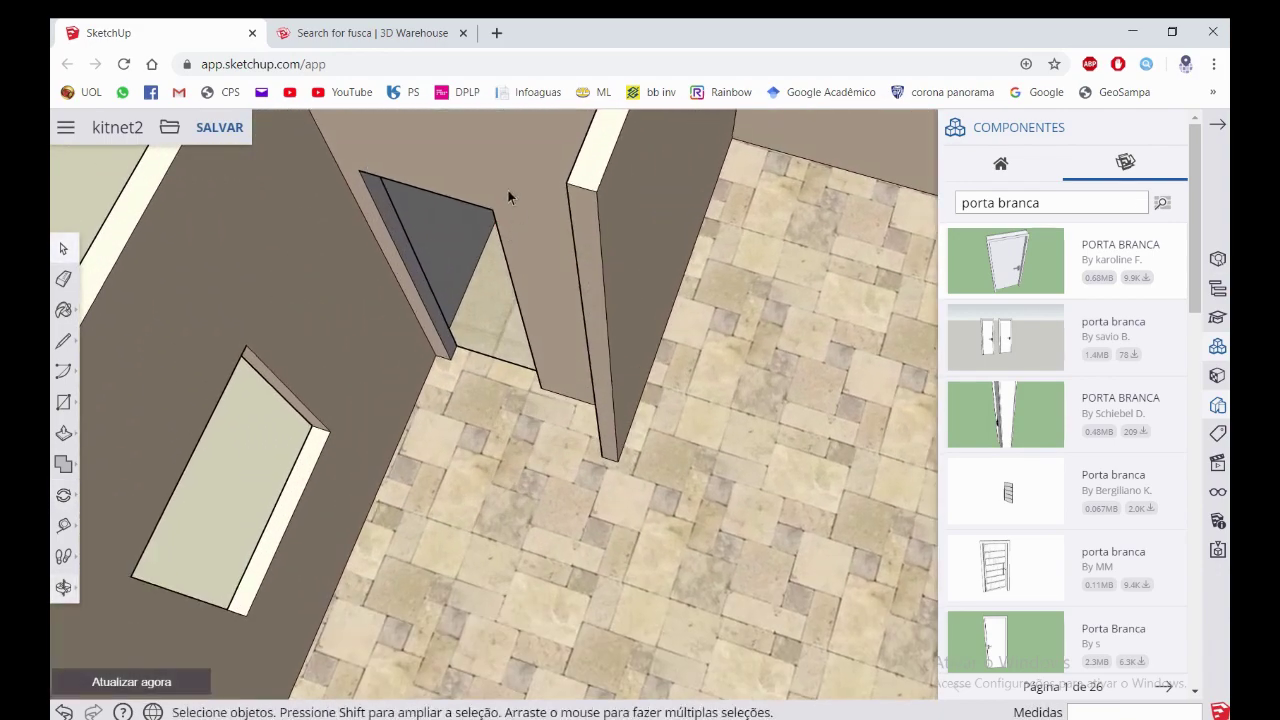
pyautogui.scroll(-2, 473, 195)
pyautogui.scroll(-5, 473, 195)
pyautogui.scroll(2, 543, 277)
pyautogui.scroll(5, 586, 385)
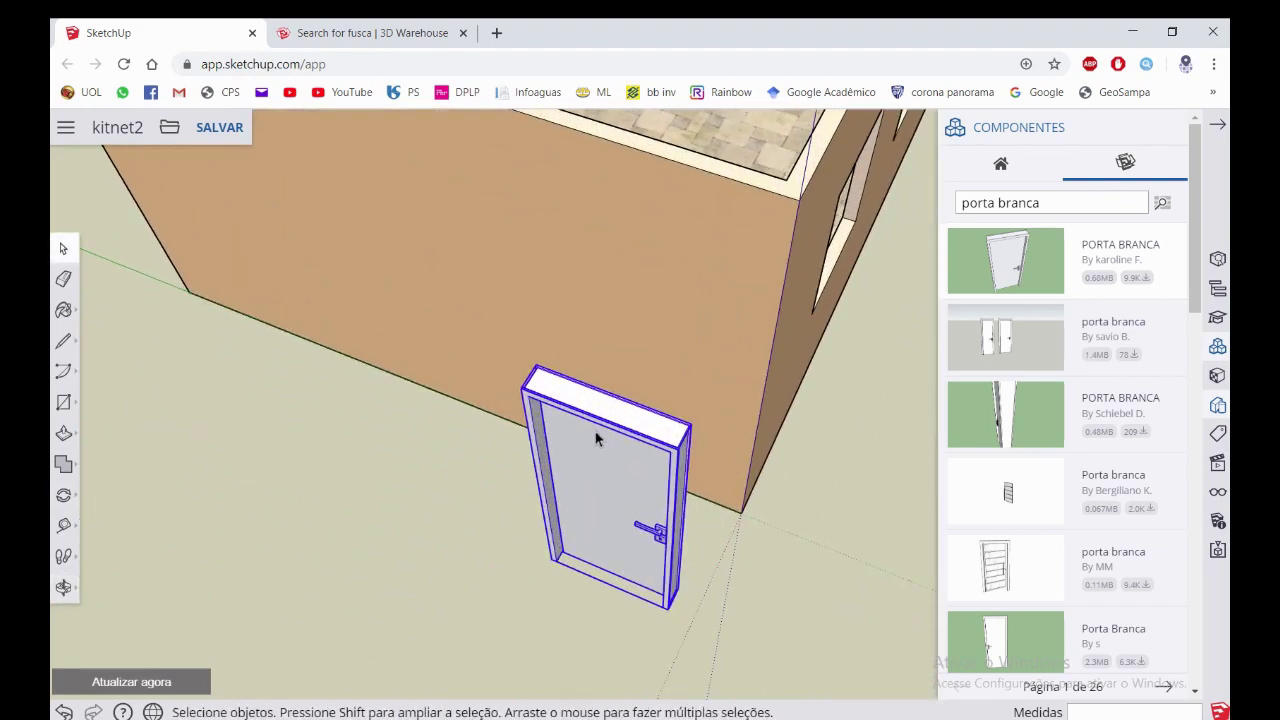
pyautogui.moveTo(595, 431)
pyautogui.mouseDown(button='middle')
pyautogui.moveTo(575, 560)
pyautogui.moveTo(490, 441)
pyautogui.mouseUp(button='middle')
pyautogui.click(610, 543)
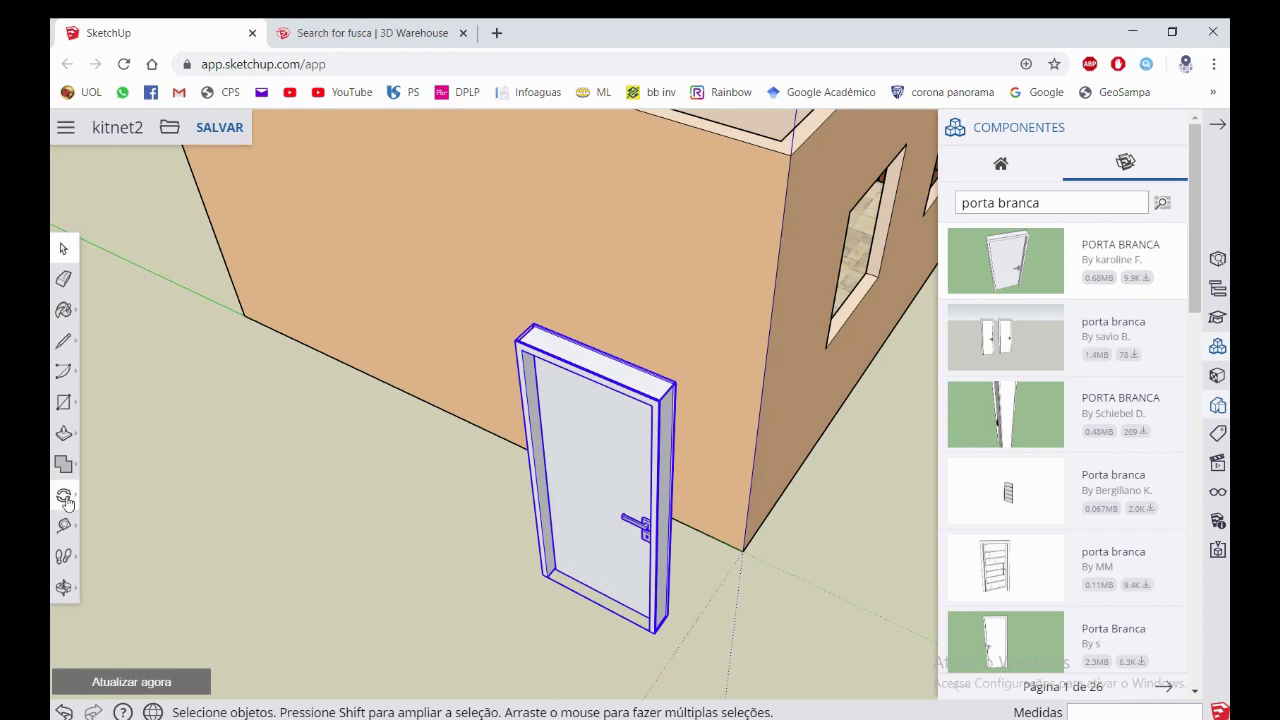
pyautogui.click(457, 529)
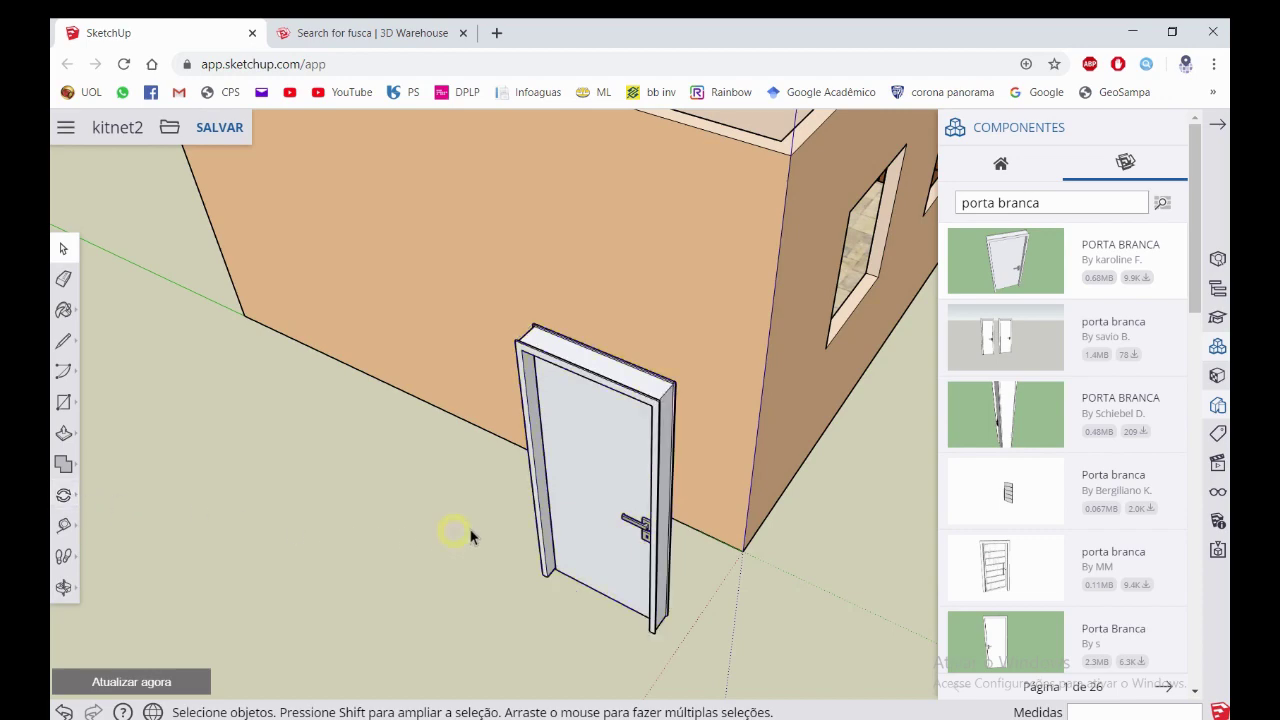
pyautogui.moveTo(471, 534)
pyautogui.mouseDown(button='middle')
pyautogui.moveTo(591, 534)
pyautogui.moveTo(386, 491)
pyautogui.moveTo(256, 525)
pyautogui.moveTo(608, 491)
pyautogui.moveTo(538, 562)
pyautogui.mouseUp(button='middle')
pyautogui.scroll(2, 600, 500)
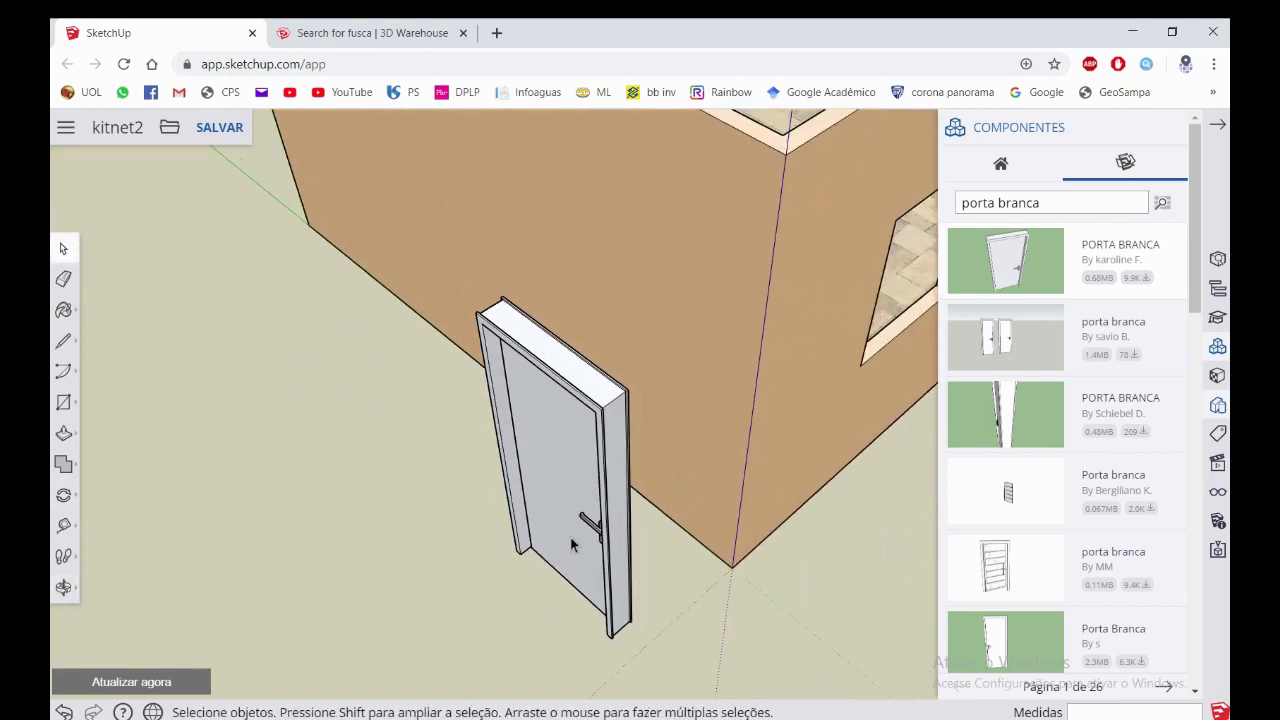
pyautogui.click(574, 540)
pyautogui.scroll(-2, 576, 537)
pyautogui.scroll(-2, 576, 537)
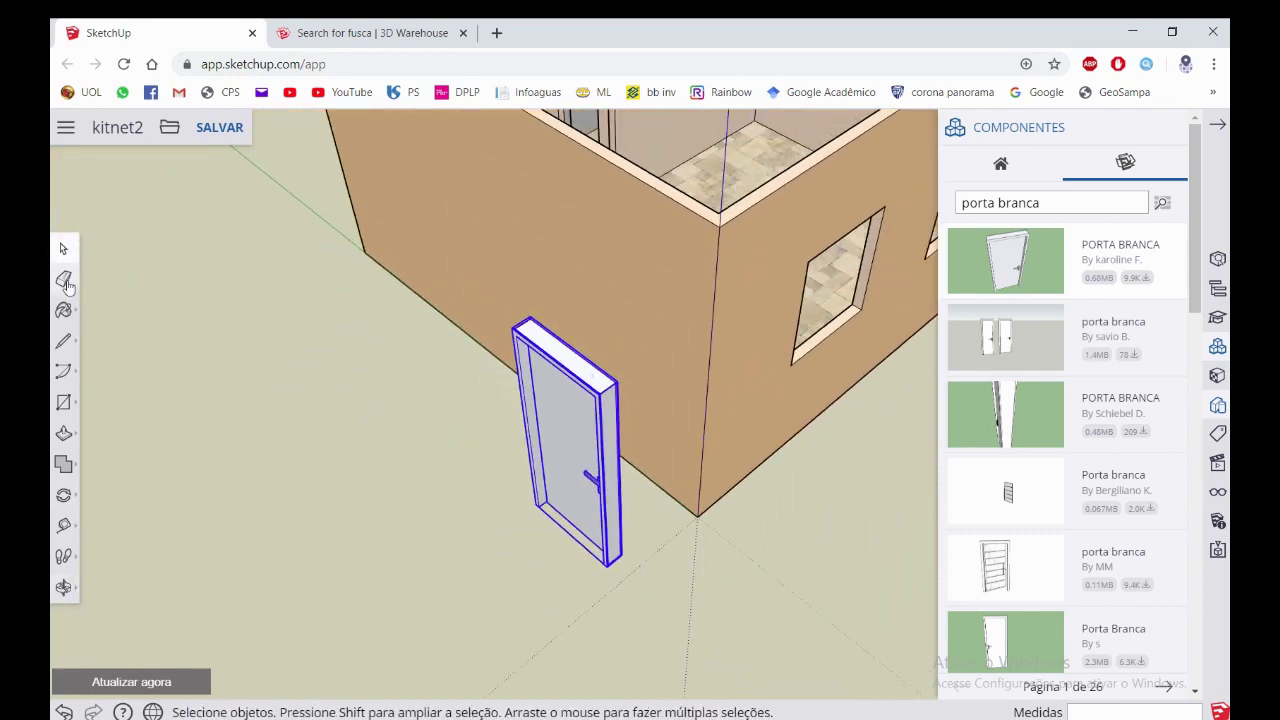
pyautogui.click(192, 468)
pyautogui.click(588, 492)
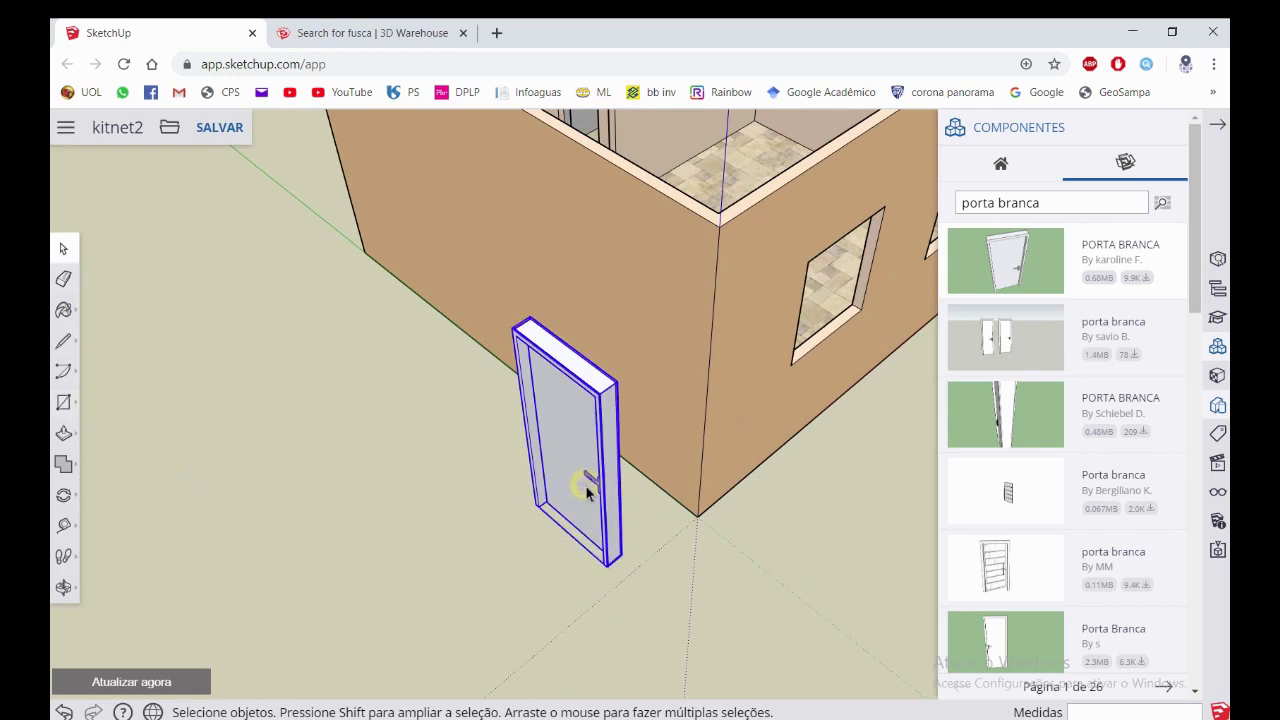
# Use Move with Ctrl to place a copy of the white door left of the original
pyautogui.hotkey('ctrl', 'v')
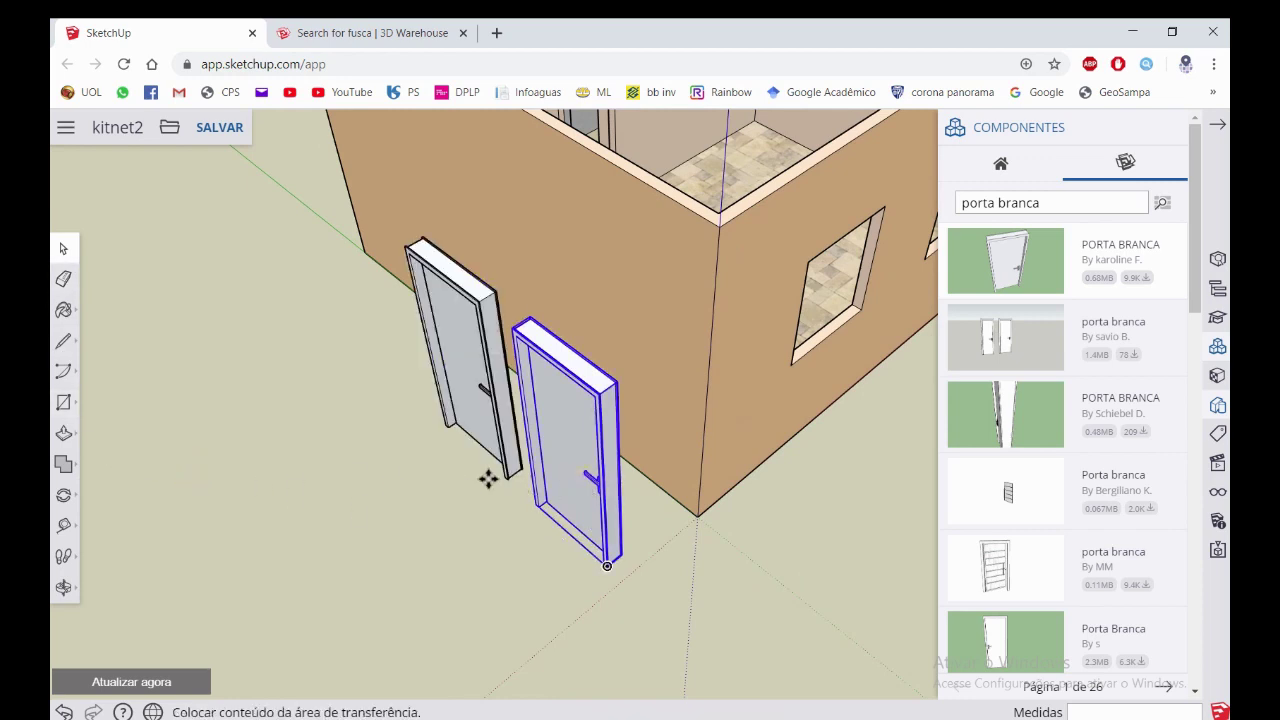
pyautogui.press('Escape')
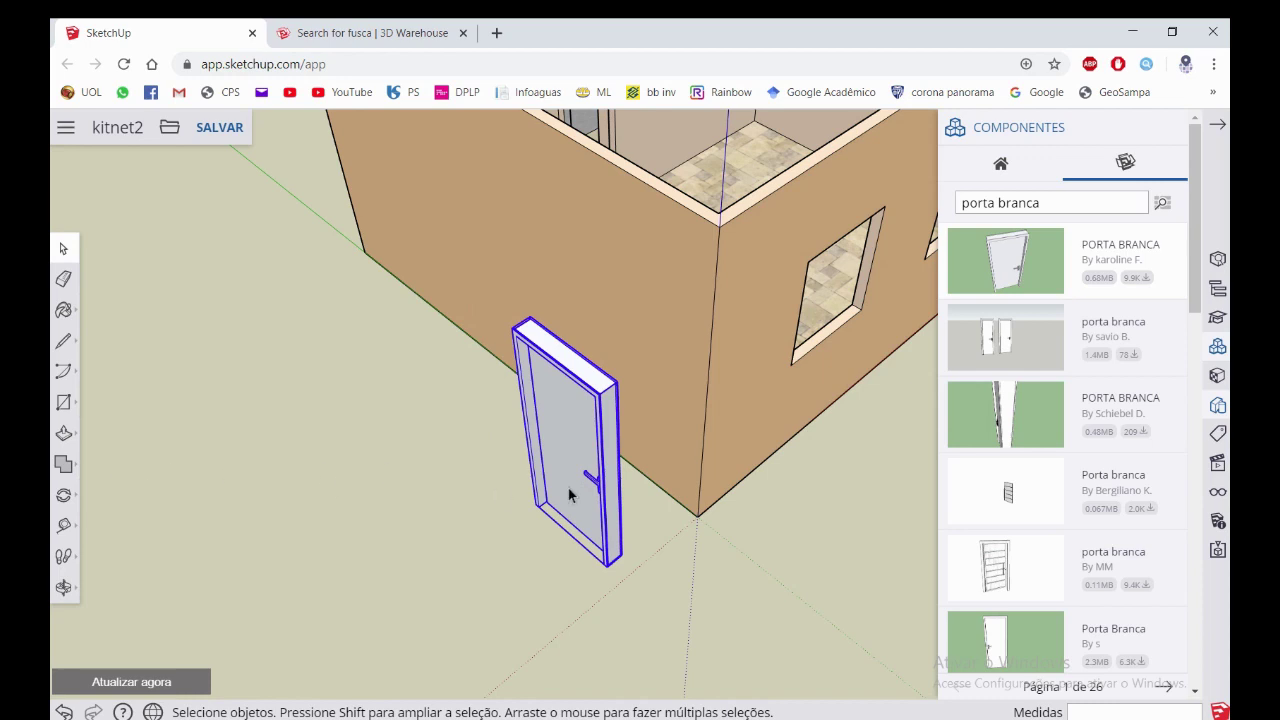
pyautogui.click(64, 434)
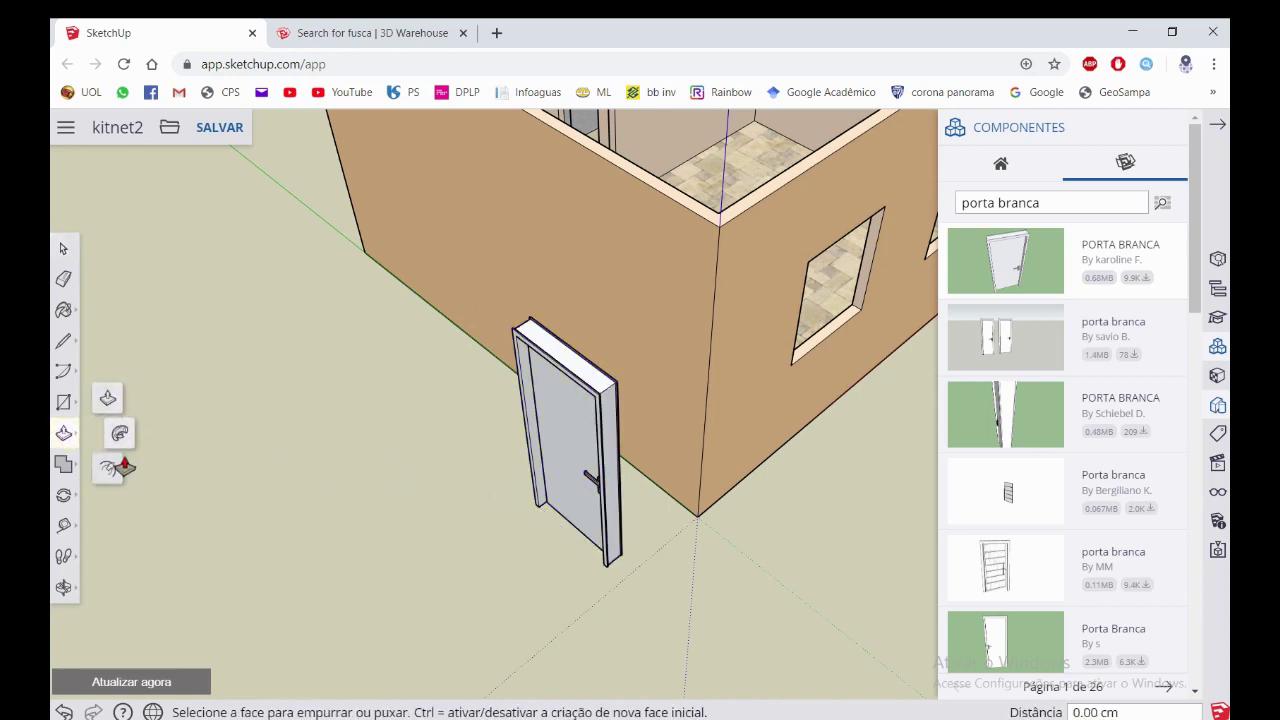
pyautogui.click(66, 492)
pyautogui.click(104, 458)
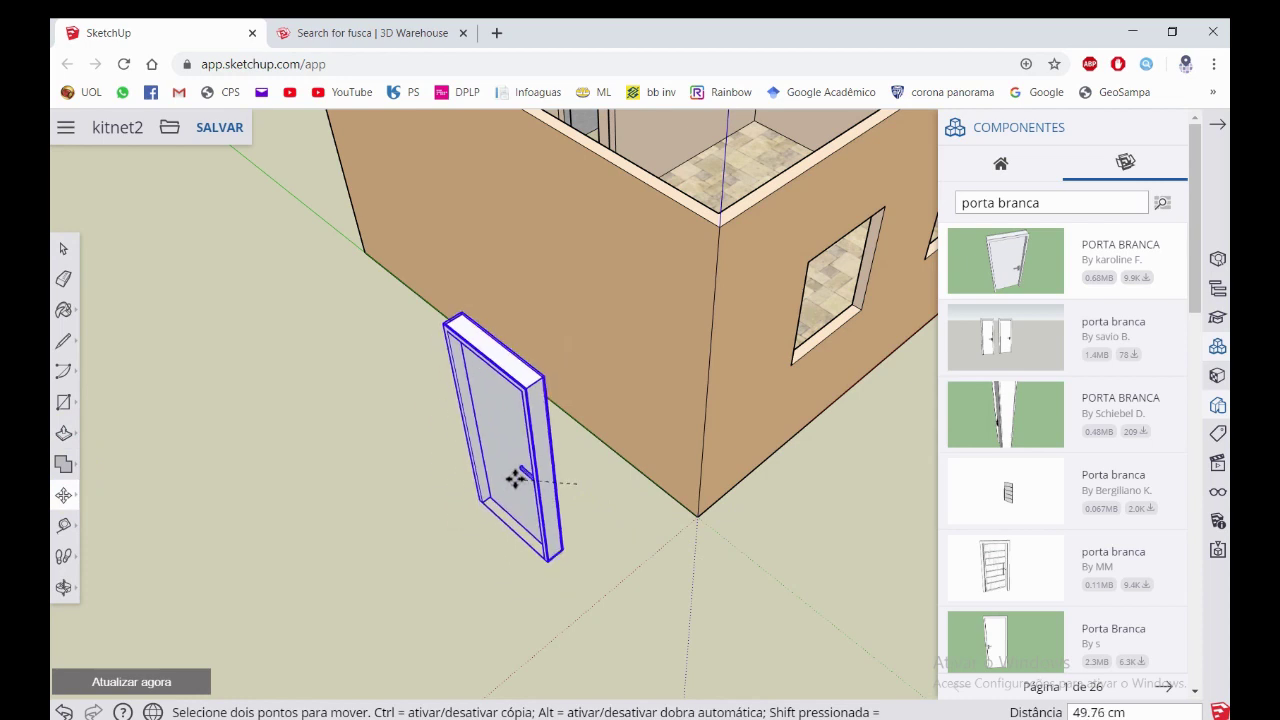
pyautogui.press('ctrl')
pyautogui.press('ctrl')
pyautogui.press('ctrl')
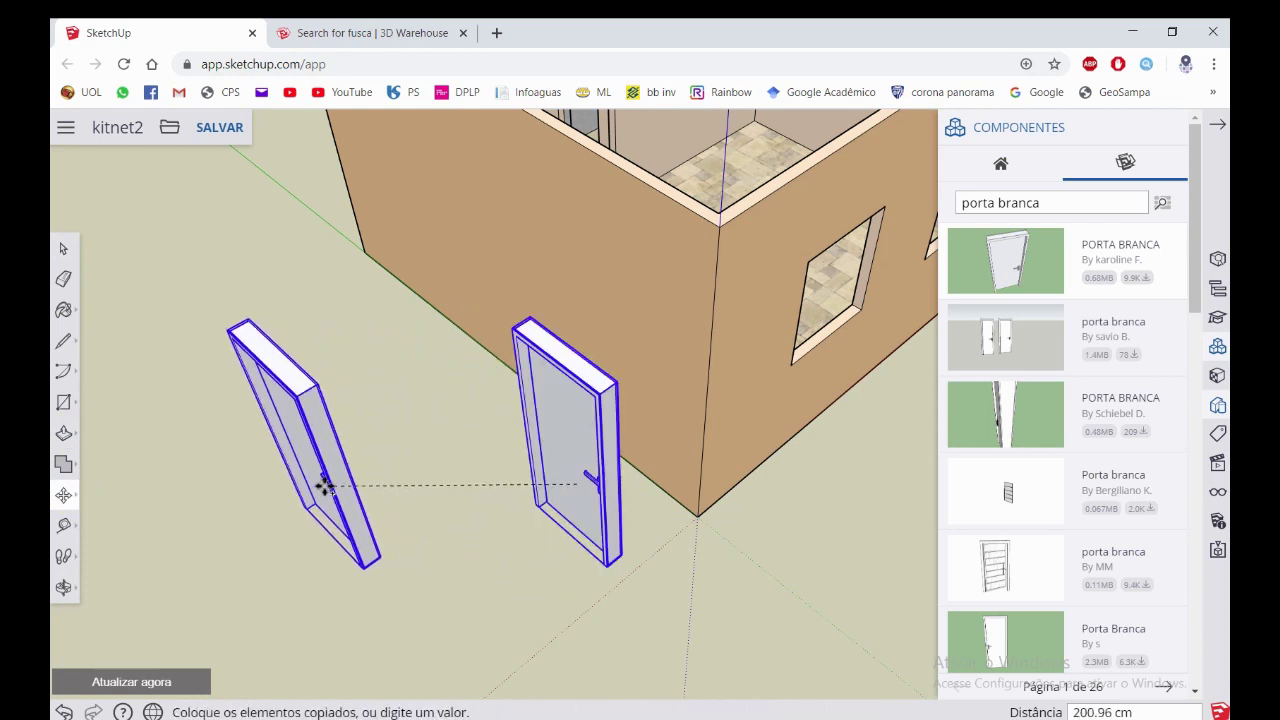
pyautogui.scroll(-3, 670, 410)
pyautogui.click(491, 443)
pyautogui.scroll(2, 494, 425)
pyautogui.scroll(2, 470, 445)
pyautogui.press('space')
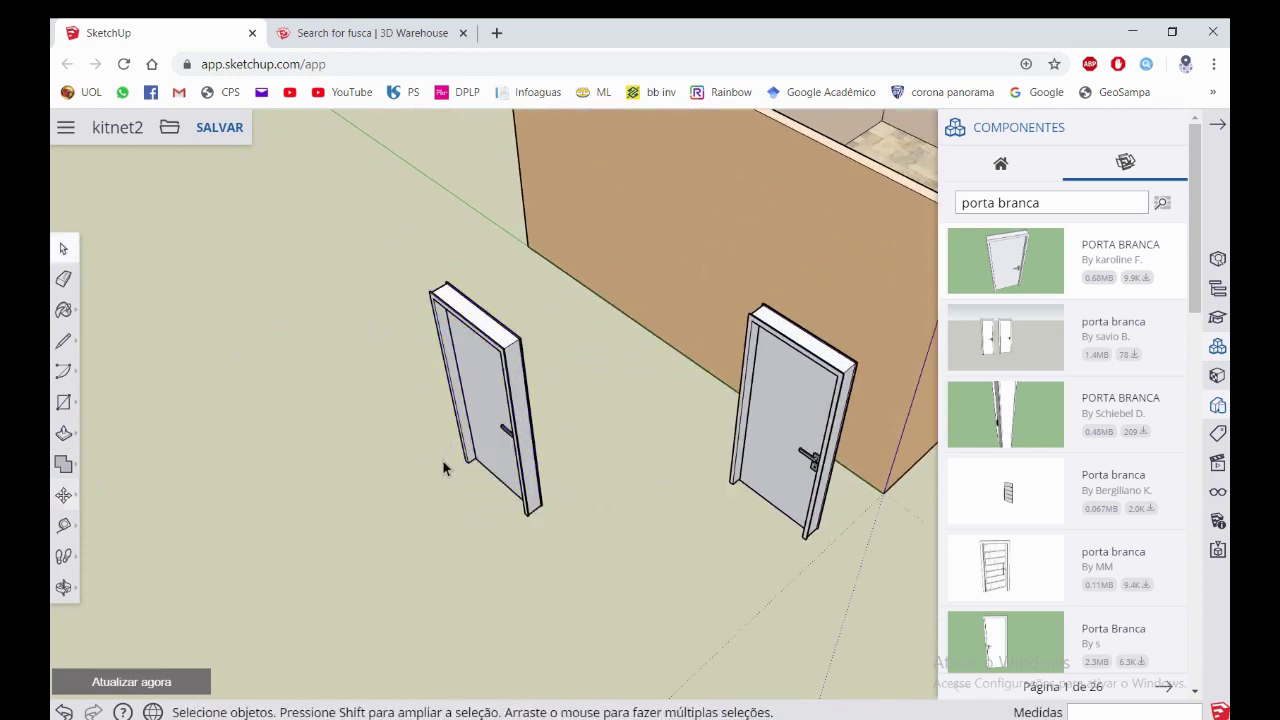
pyautogui.moveTo(445, 468); pyautogui.dragTo(600, 423, button='middle')
pyautogui.scroll(2, 600, 423)
# Mirror the left door copy with a -1 scale along the green axis
pyautogui.click(543, 414)
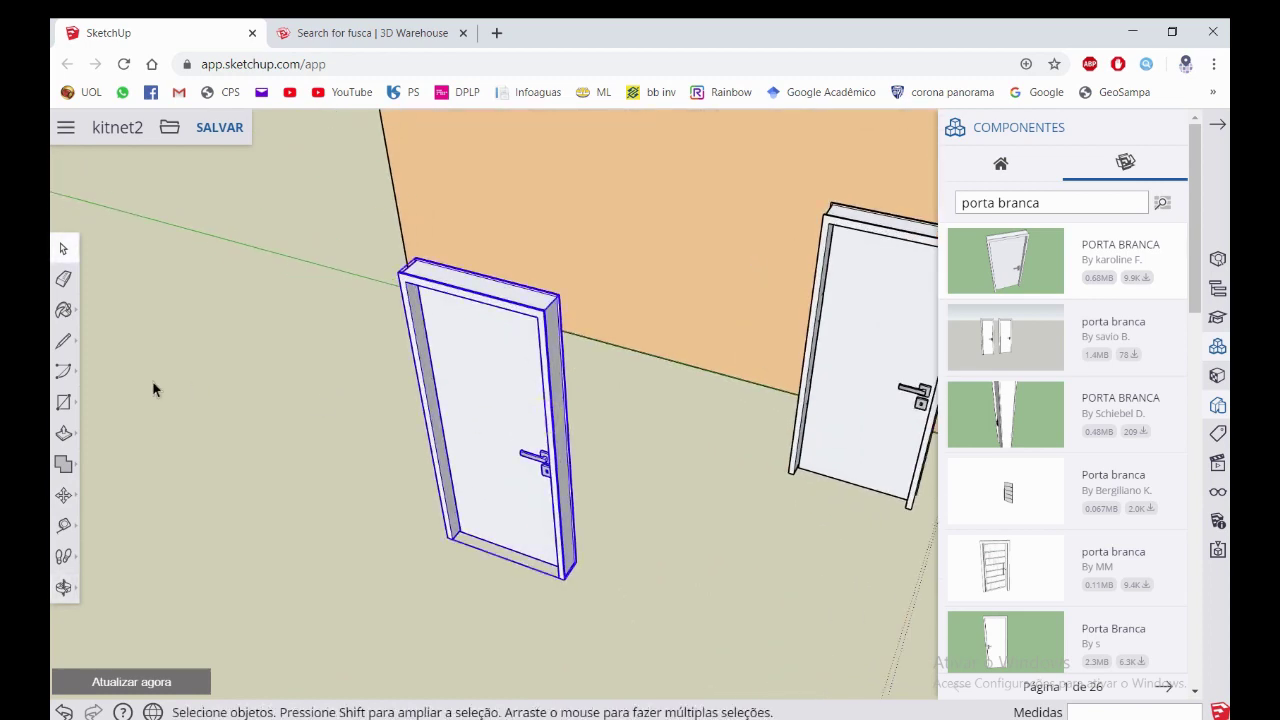
pyautogui.click(61, 498)
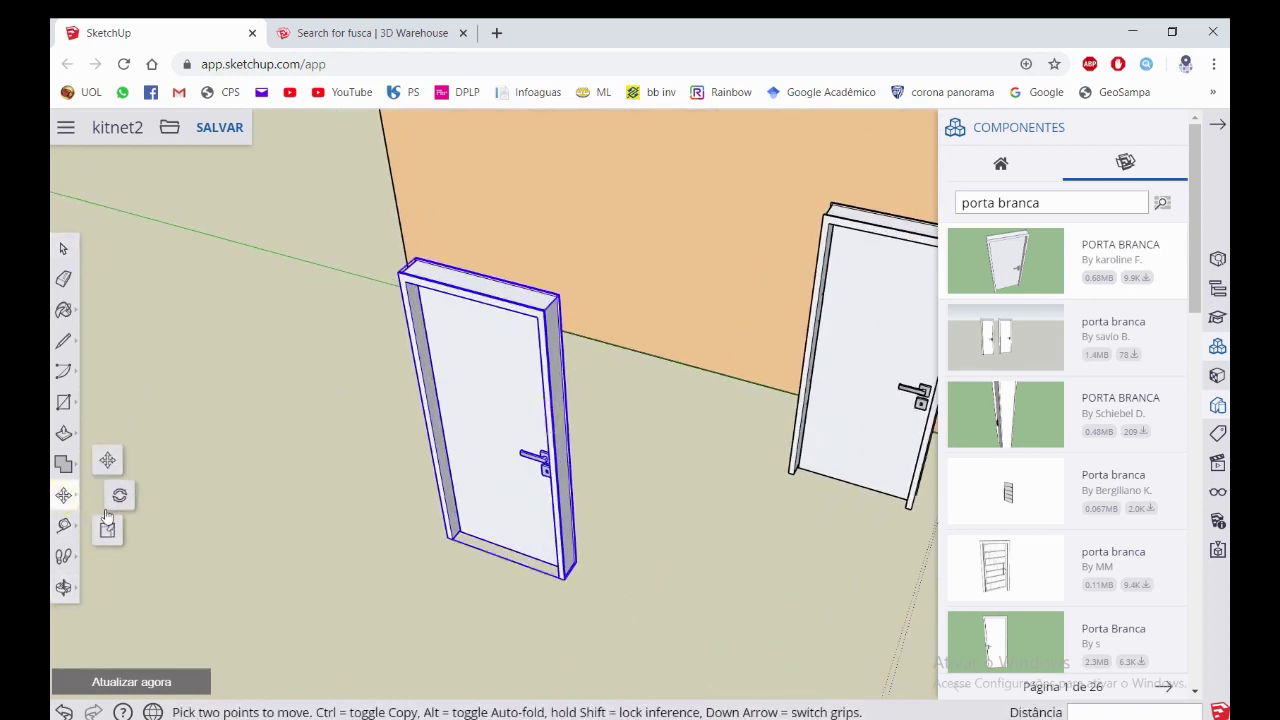
pyautogui.click(108, 531)
pyautogui.moveTo(206, 525); pyautogui.dragTo(400, 430, button='middle')
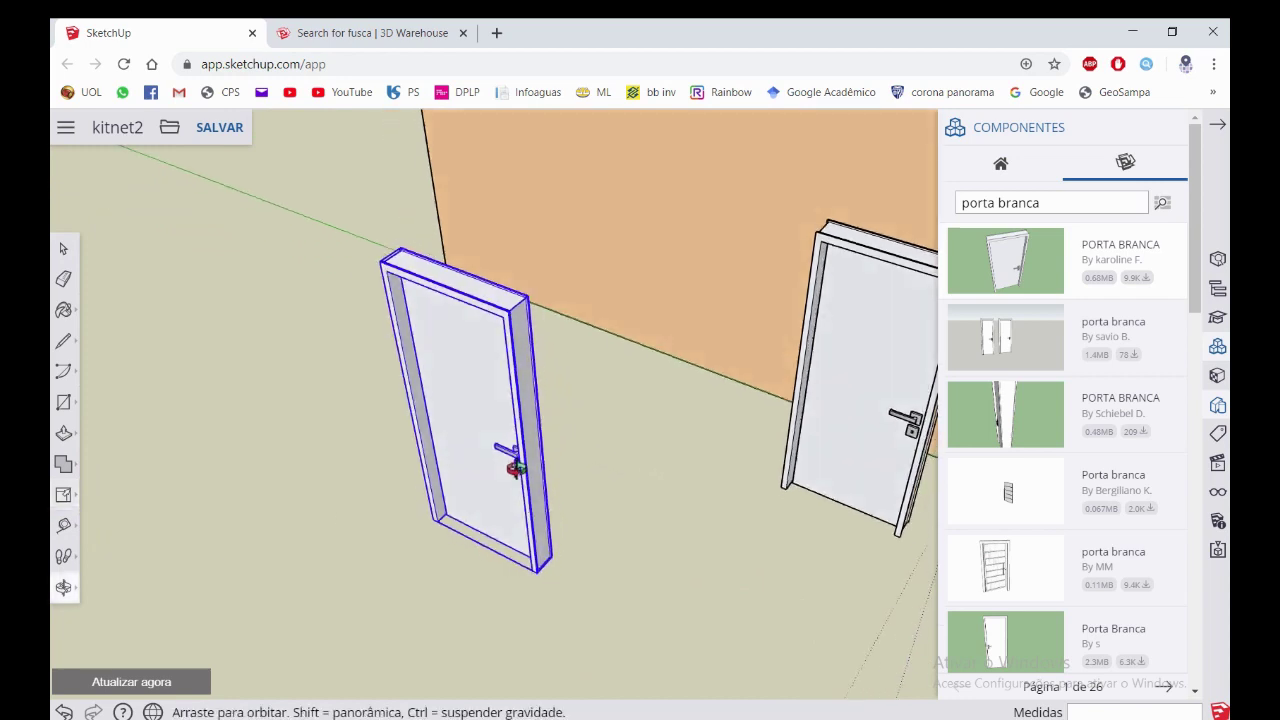
pyautogui.scroll(2, 457, 432)
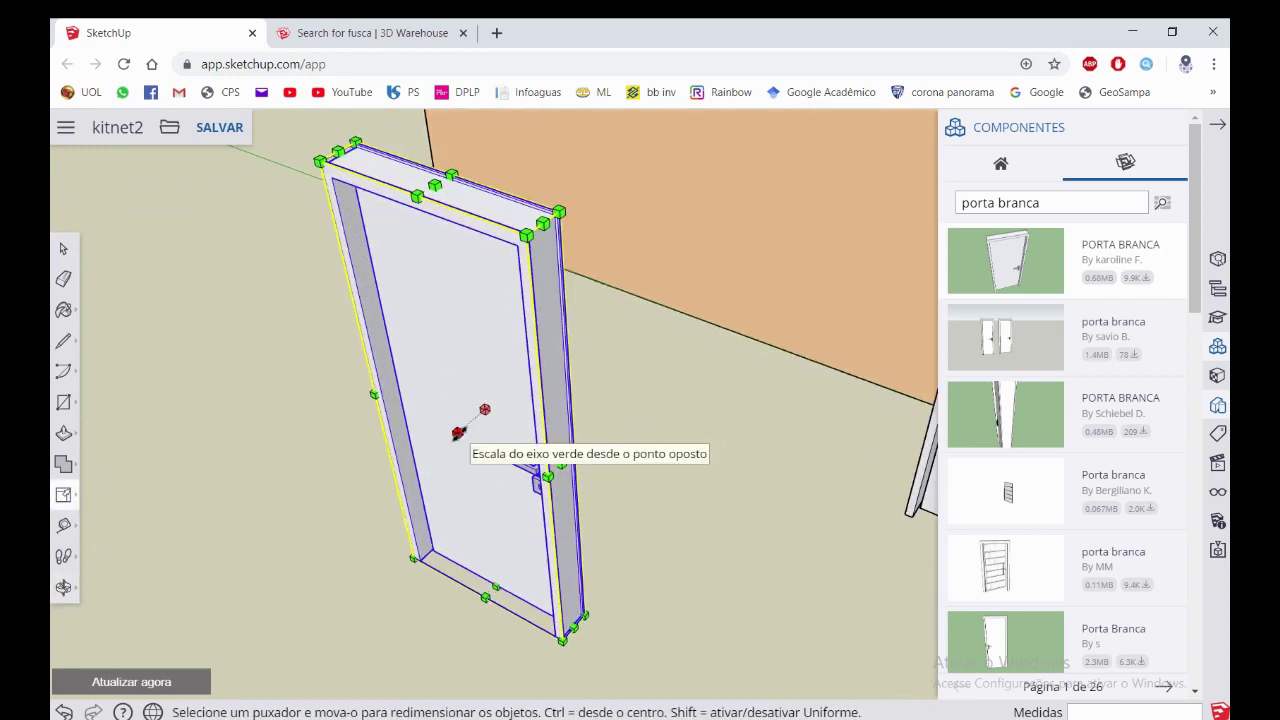
pyautogui.click(458, 432)
pyautogui.write('-1')
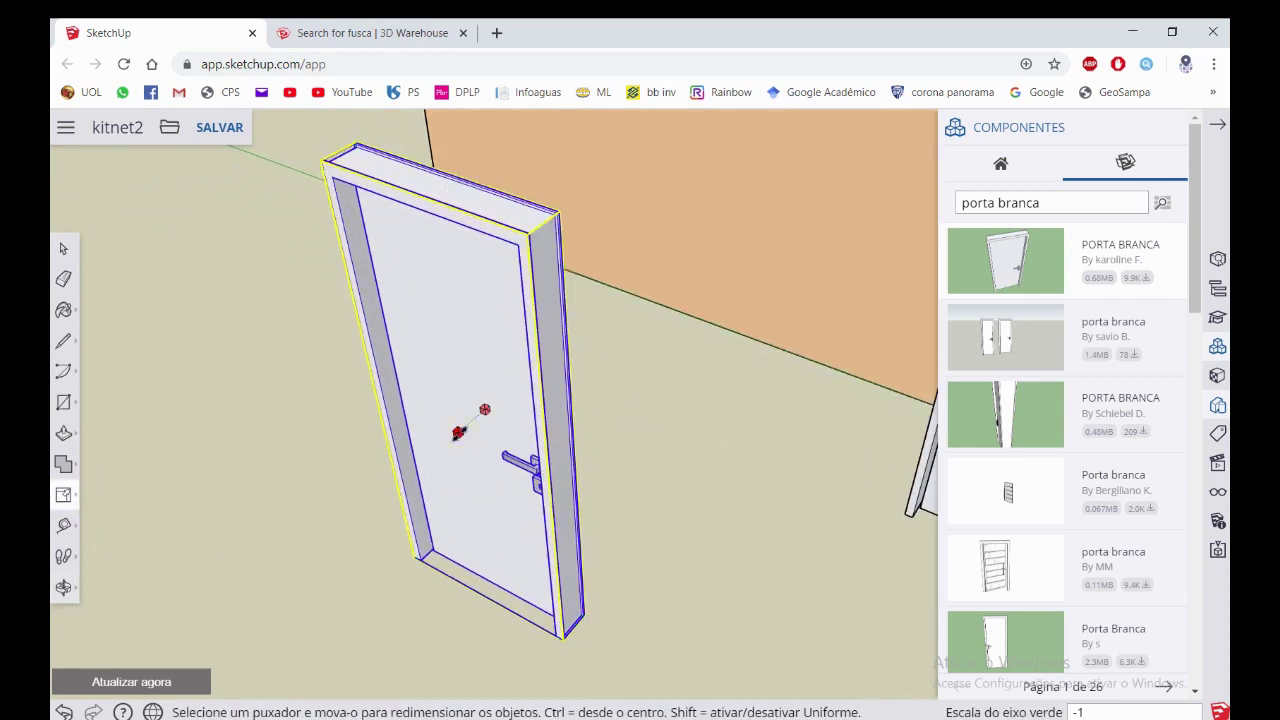
pyautogui.press('Return')
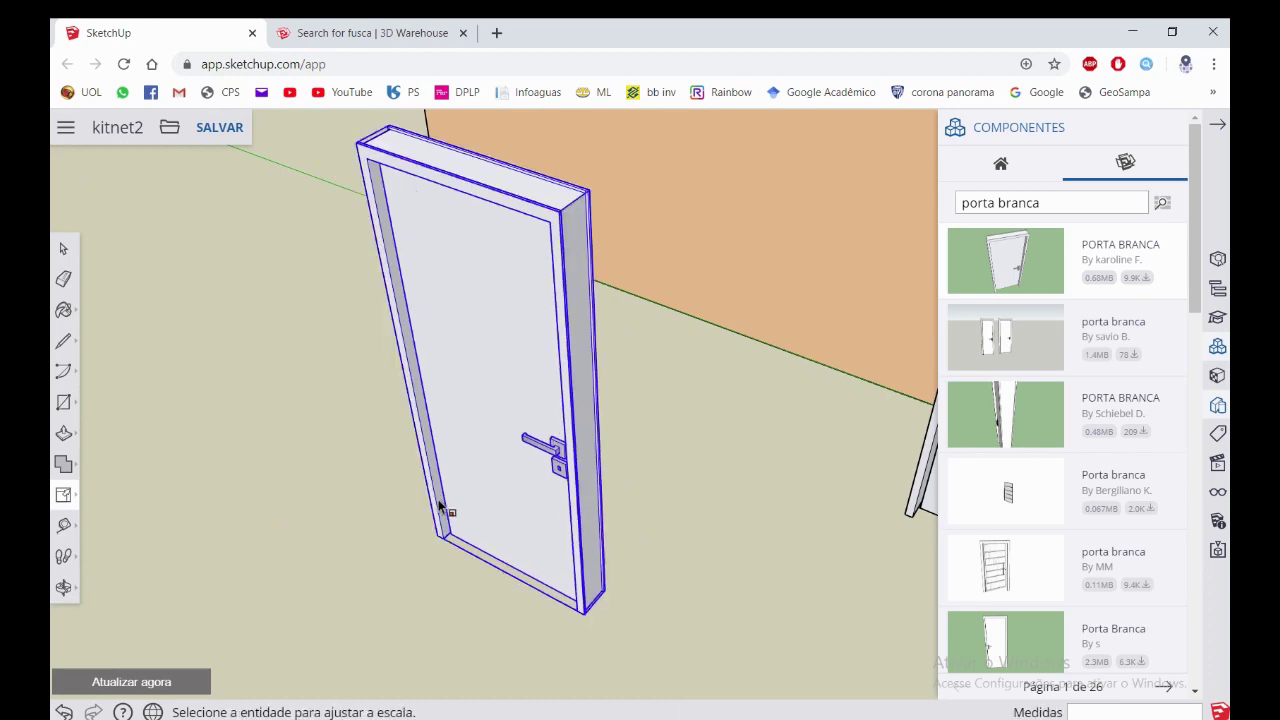
pyautogui.moveTo(445, 505)
pyautogui.mouseDown(button='middle')
pyautogui.moveTo(363, 432)
pyautogui.moveTo(463, 339)
pyautogui.moveTo(557, 429)
pyautogui.moveTo(447, 425)
pyautogui.mouseUp(button='middle')
pyautogui.scroll(-5, 463, 339)
pyautogui.press('space')
# Delete the mirrored left door copy and select the remaining white door
pyautogui.click(448, 424)
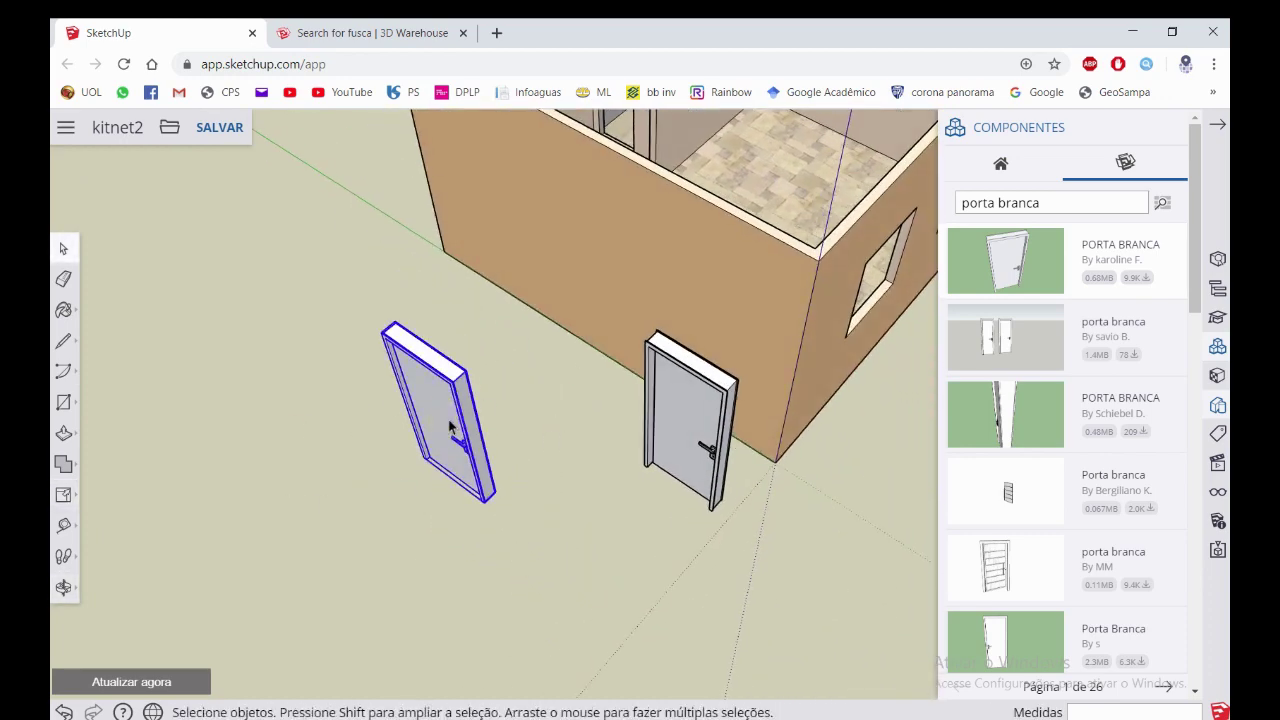
pyautogui.press('Delete')
pyautogui.scroll(2, 730, 320)
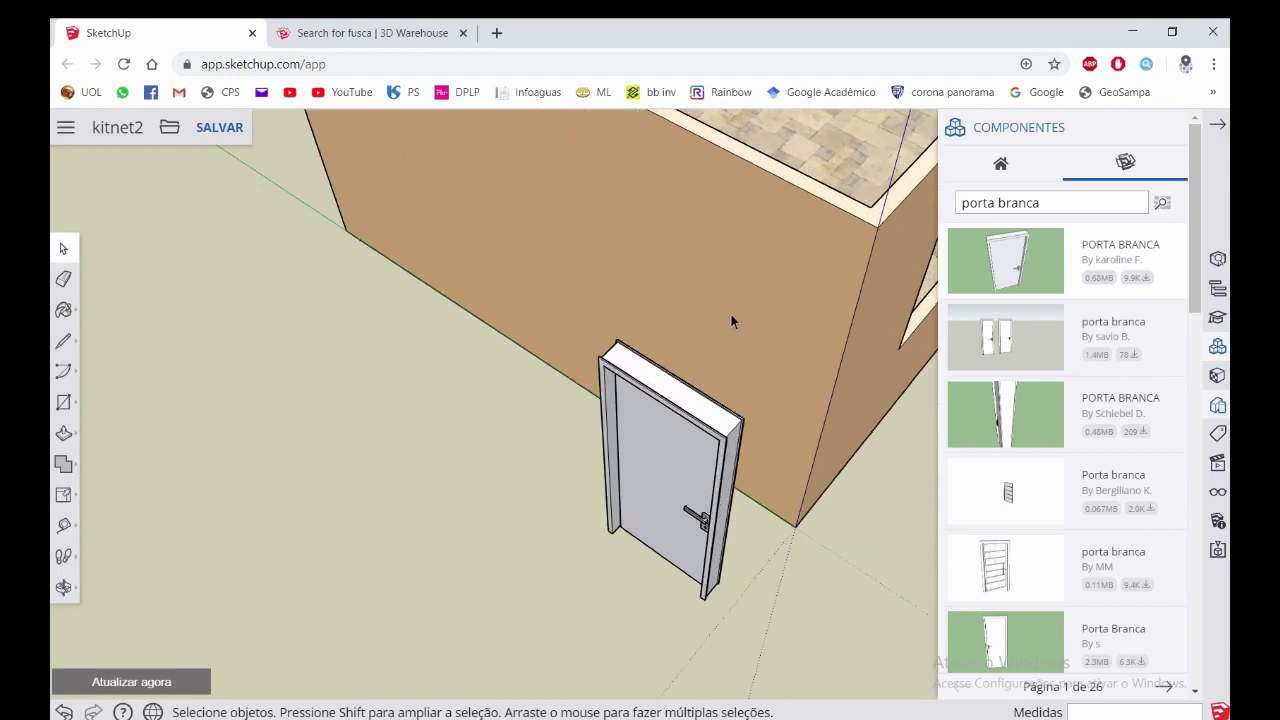
pyautogui.click(668, 372)
pyautogui.scroll(2, 668, 372)
pyautogui.scroll(3, 600, 366)
pyautogui.moveTo(632, 360)
pyautogui.mouseDown(button='middle')
pyautogui.moveTo(451, 194)
pyautogui.moveTo(620, 283)
pyautogui.mouseUp(button='middle')
pyautogui.scroll(-3, 537, 246)
pyautogui.scroll(-1, 560, 257)
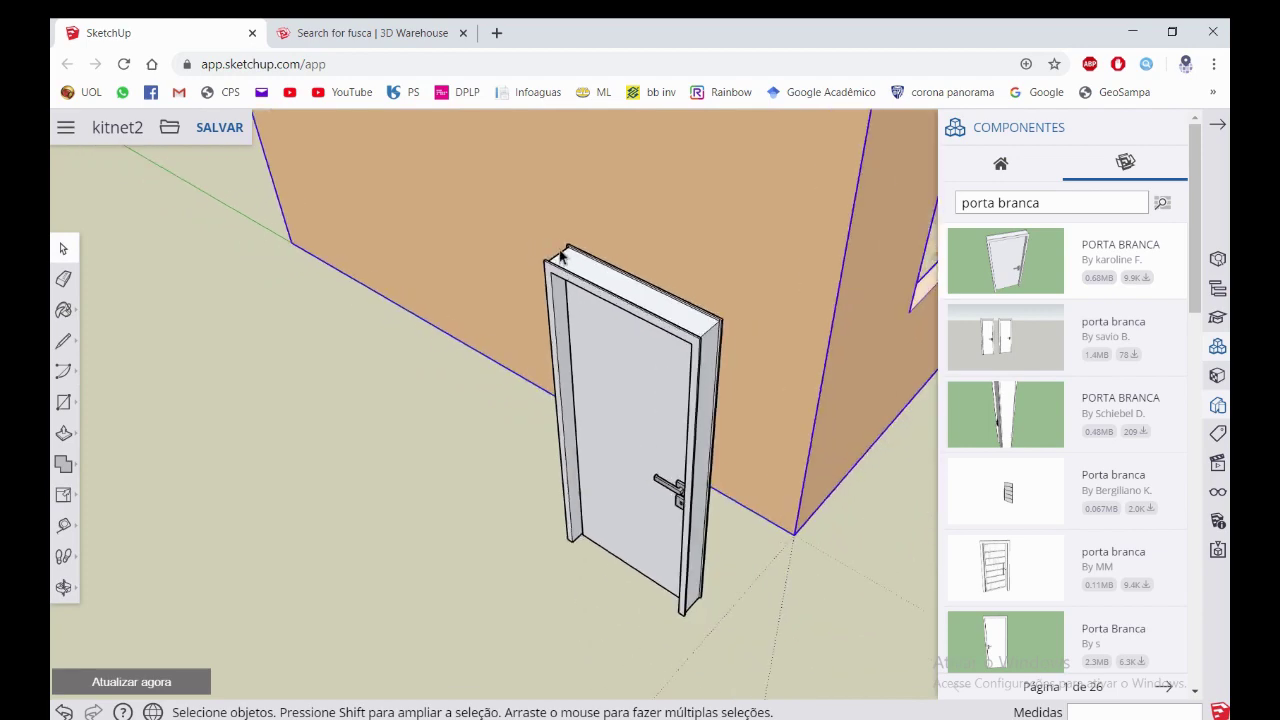
pyautogui.scroll(3, 561, 257)
pyautogui.scroll(-3, 566, 280)
# Start moving the white door by its top corner into the house, then open Styles
pyautogui.click(566, 280)
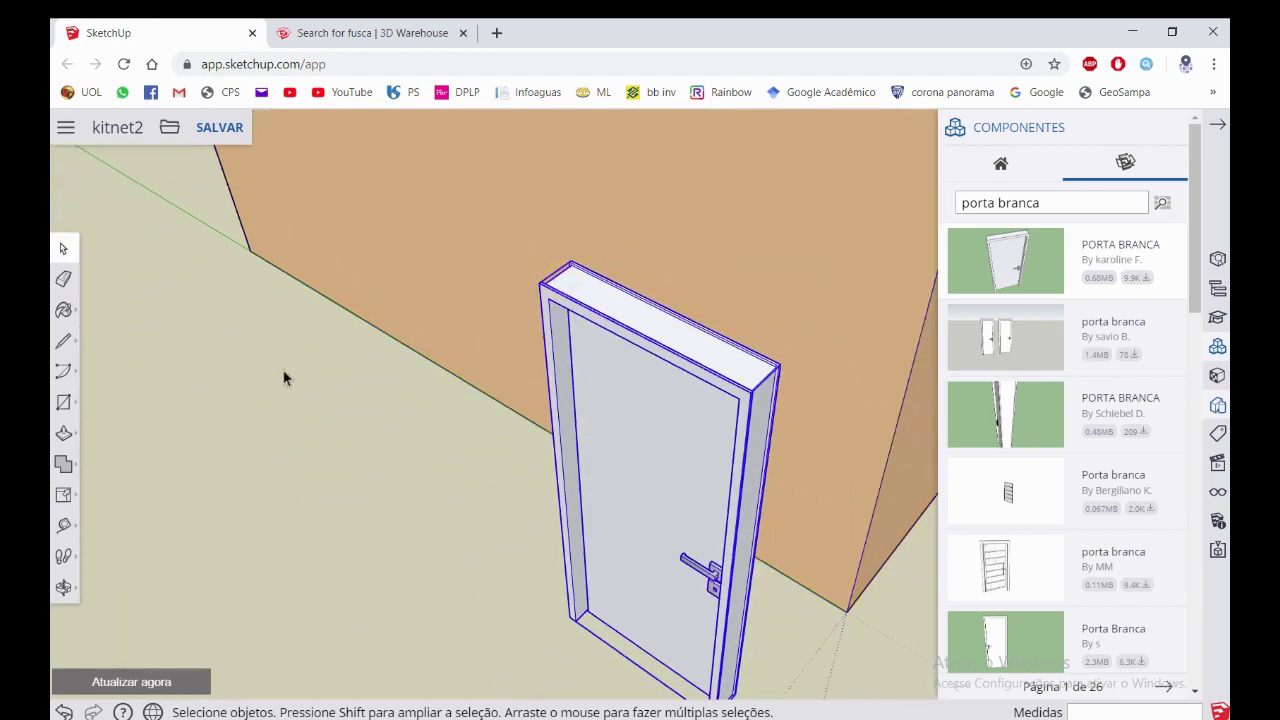
pyautogui.click(63, 495)
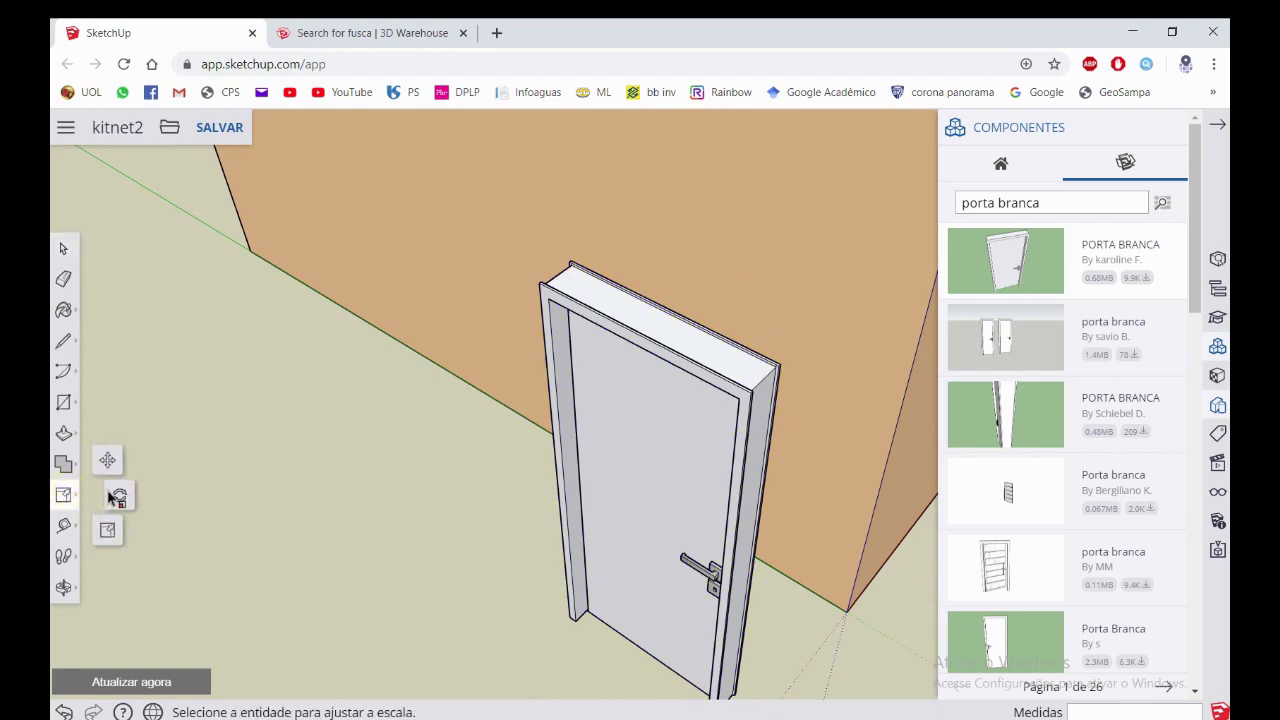
pyautogui.click(109, 459)
pyautogui.scroll(3, 563, 277)
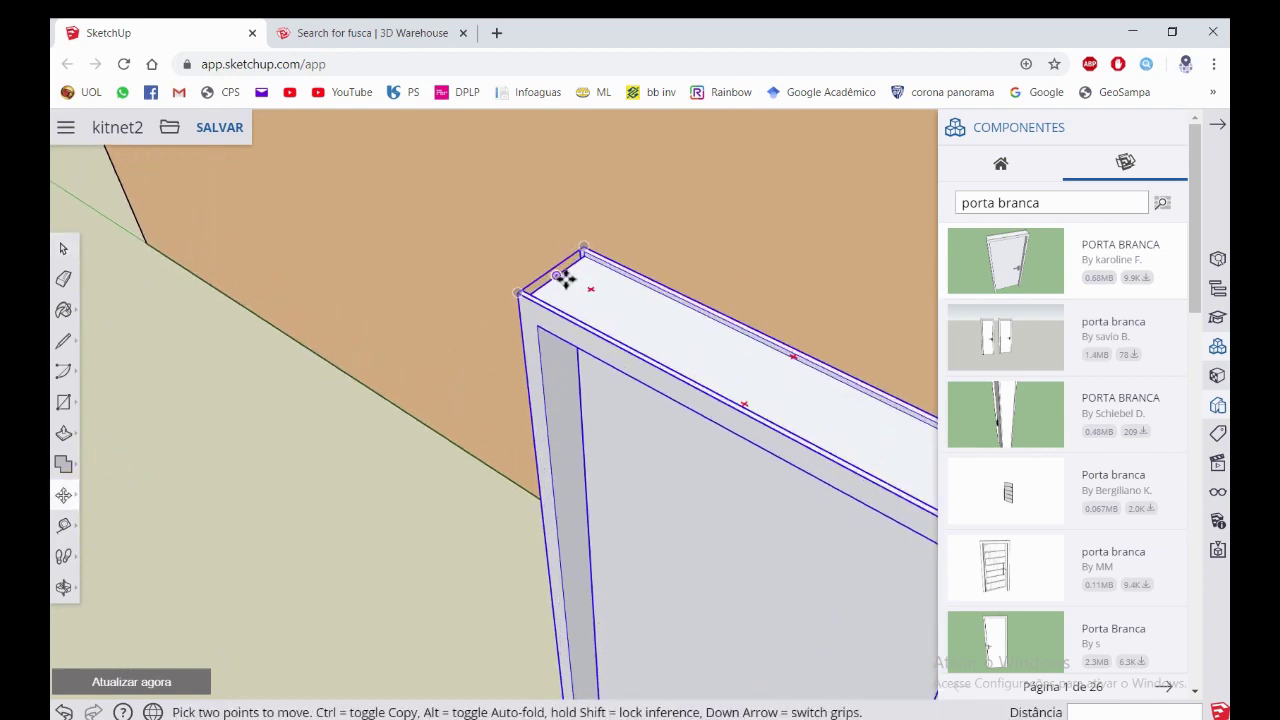
pyautogui.scroll(1, 563, 277)
pyautogui.click(552, 274)
pyautogui.scroll(-2, 463, 380)
pyautogui.scroll(-3, 457, 394)
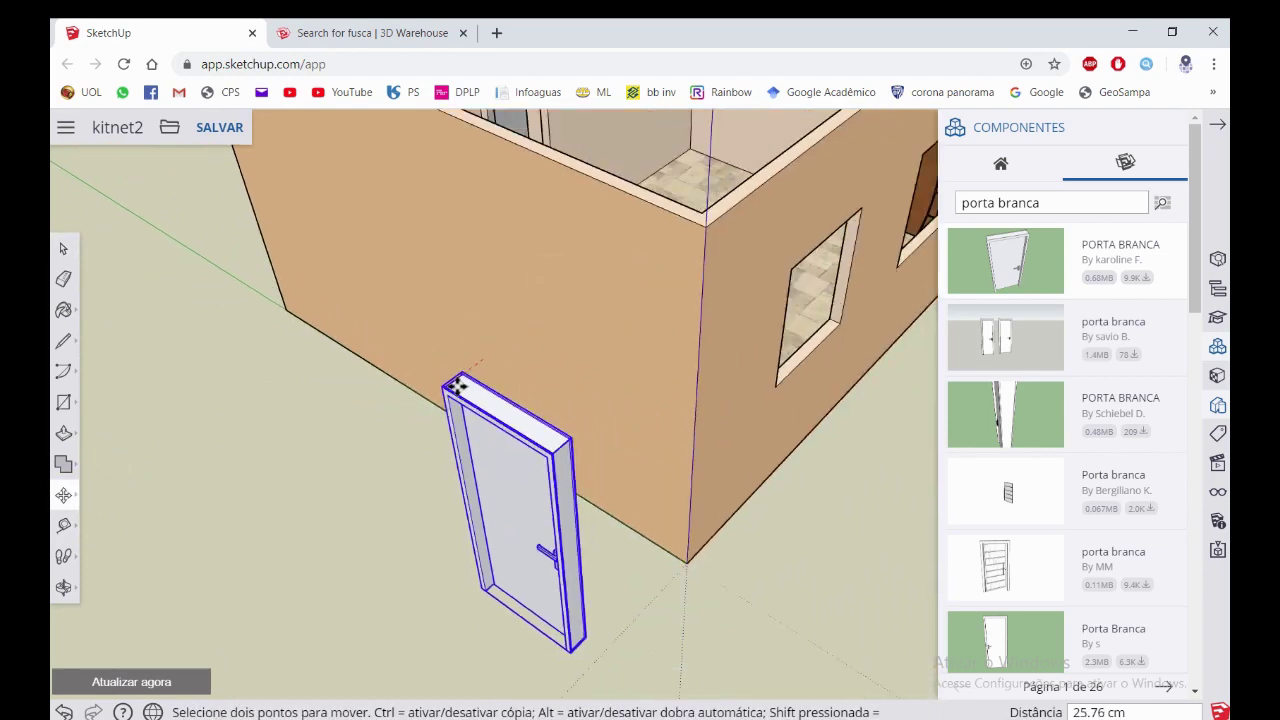
pyautogui.scroll(-2, 466, 366)
pyautogui.scroll(-1, 418, 234)
pyautogui.scroll(3, 418, 234)
pyautogui.scroll(2, 418, 234)
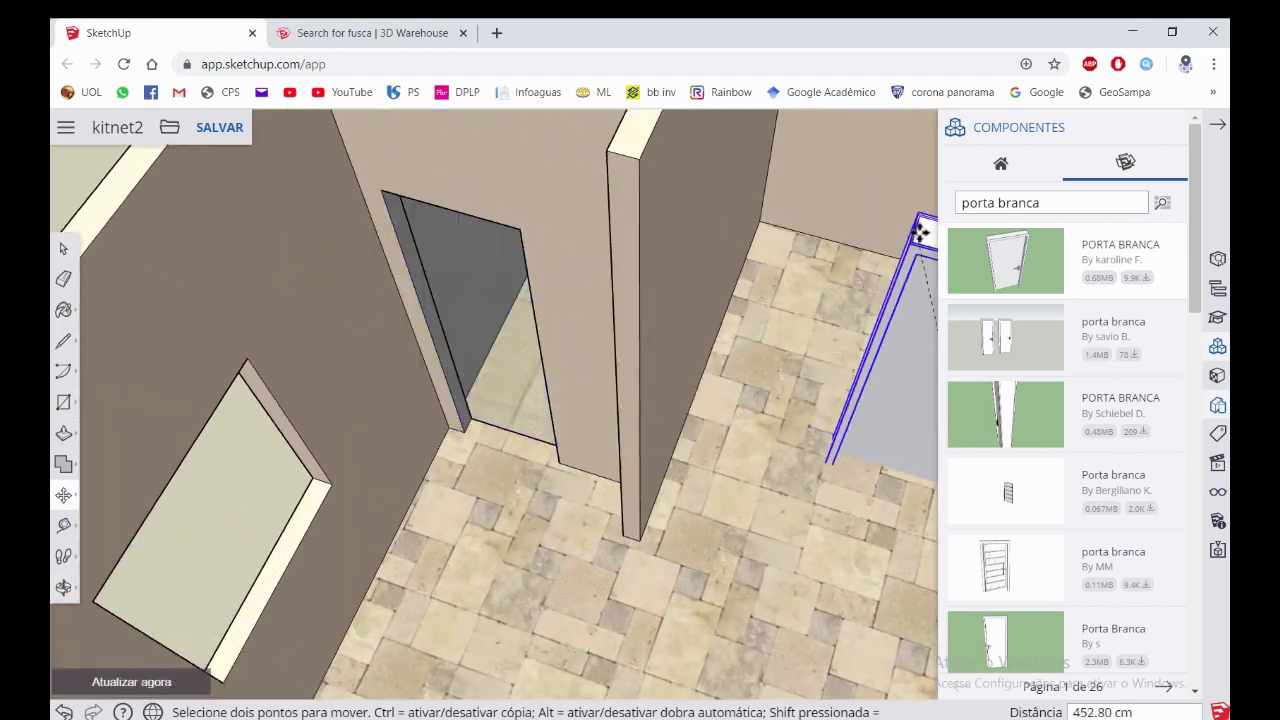
pyautogui.click(1218, 404)
# Switch to the X-ray style and drop the moved door into the small room's doorway
pyautogui.click(1025, 514)
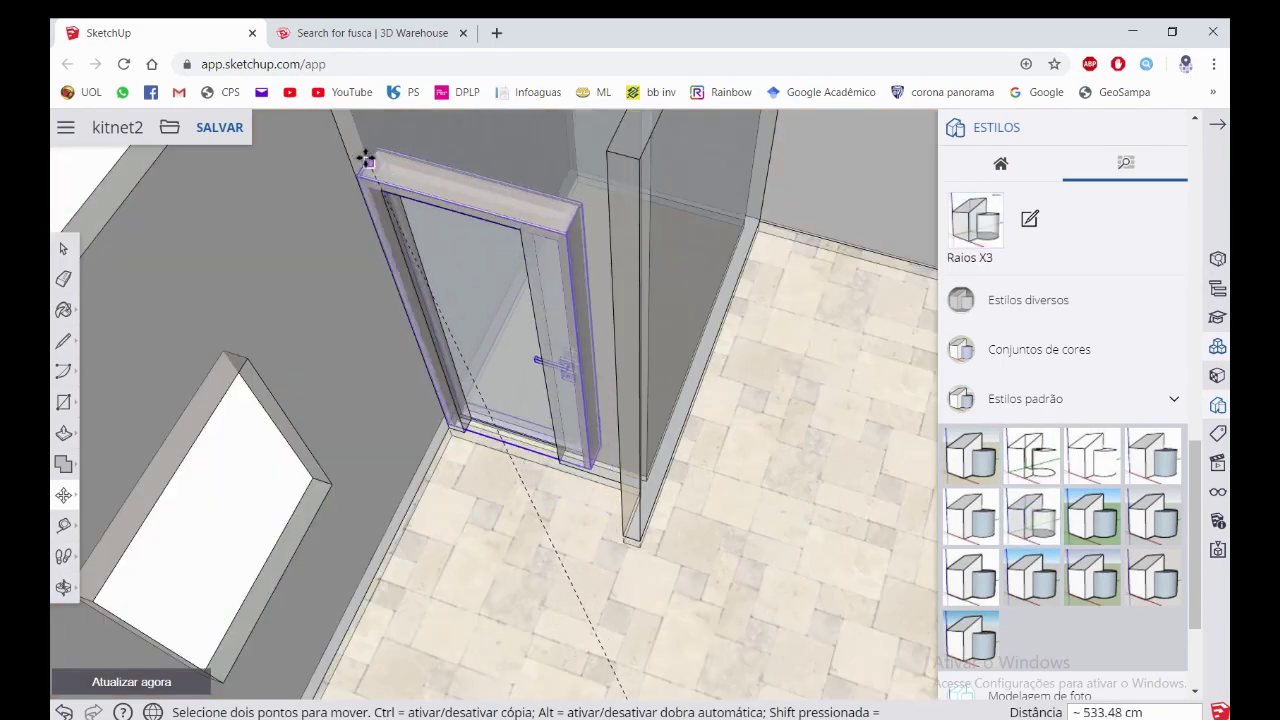
pyautogui.scroll(3, 380, 175)
pyautogui.scroll(-2, 417, 214)
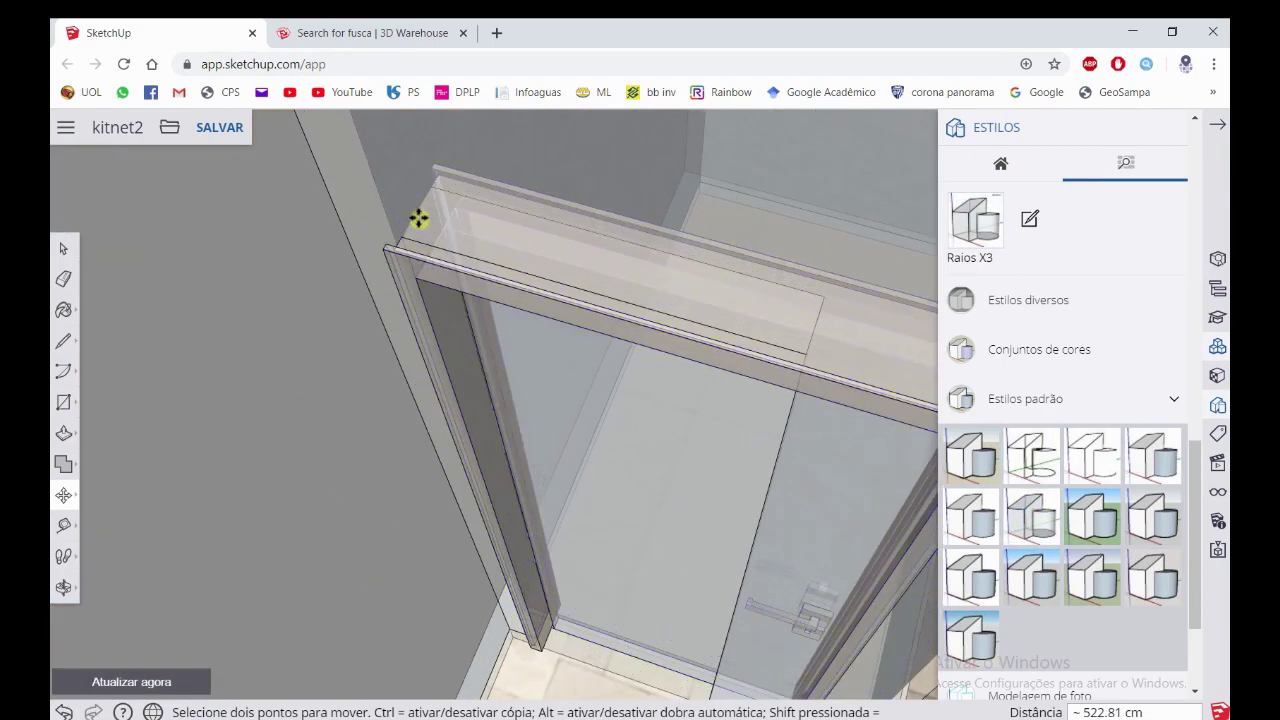
pyautogui.scroll(-3, 423, 214)
pyautogui.moveTo(423, 214)
pyautogui.mouseDown(button='middle')
pyautogui.moveTo(590, 314)
pyautogui.moveTo(457, 289)
pyautogui.moveTo(449, 343)
pyautogui.mouseUp(button='middle')
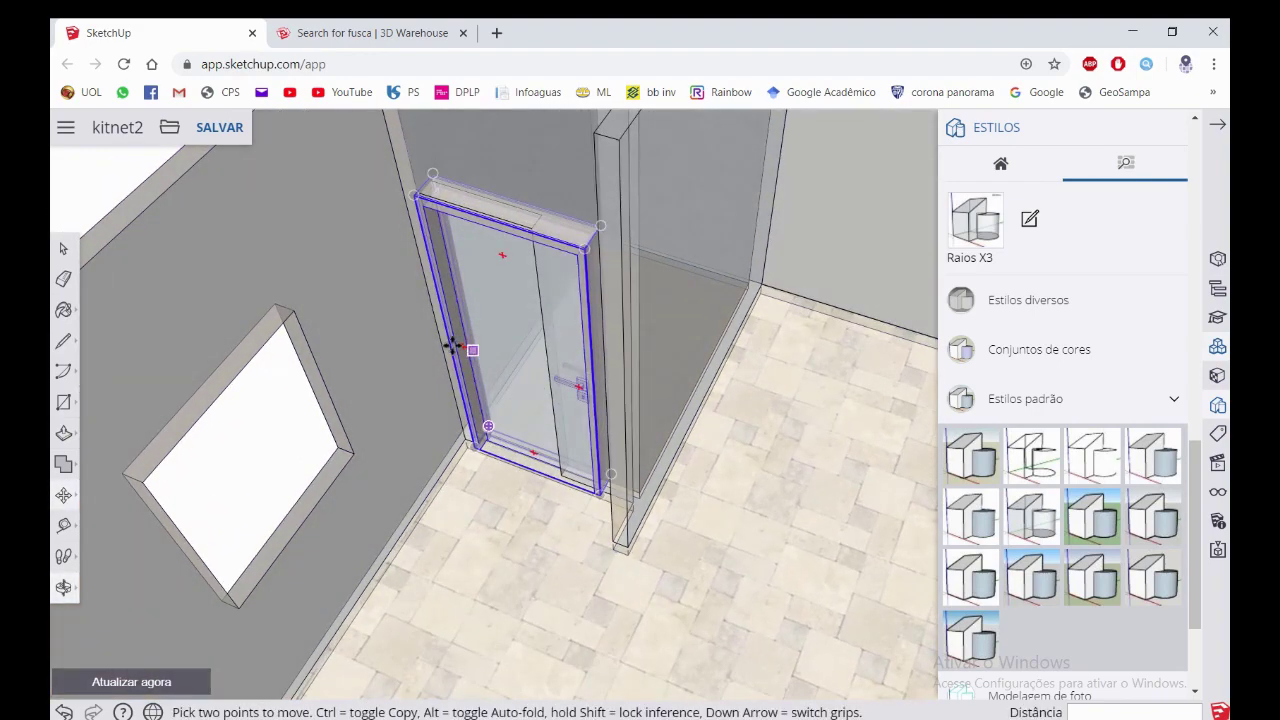
pyautogui.click(449, 343)
# Scale the door narrower along the red axis to fit the doorway width
pyautogui.click(65, 496)
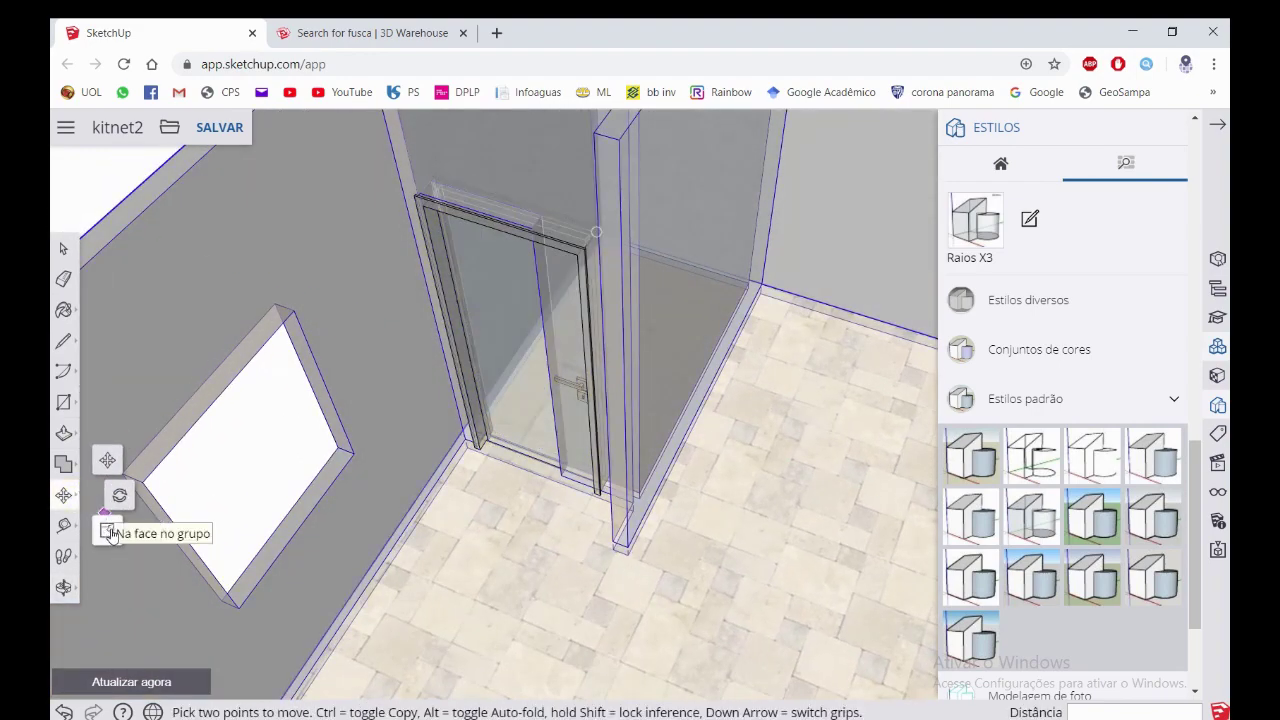
pyautogui.click(108, 528)
pyautogui.scroll(2, 551, 440)
pyautogui.click(555, 443)
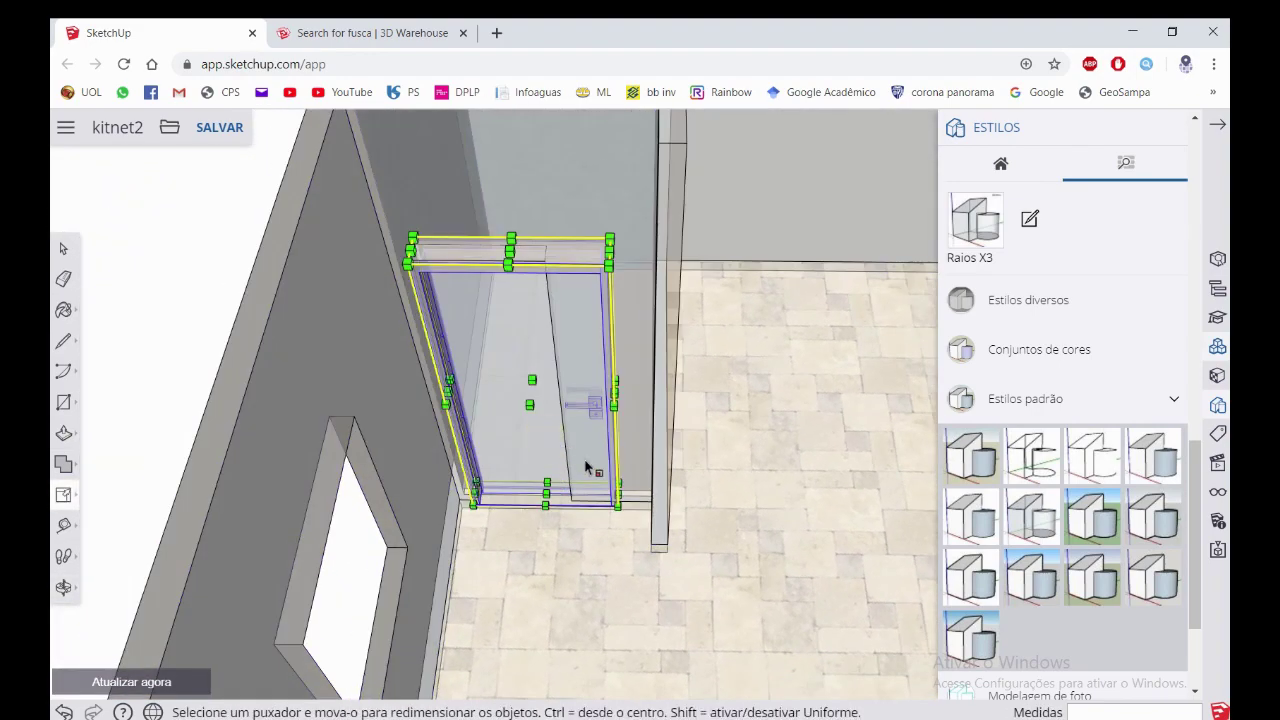
pyautogui.scroll(2, 591, 466)
pyautogui.scroll(3, 620, 505)
pyautogui.moveTo(624, 510)
pyautogui.mouseDown(button='middle')
pyautogui.moveTo(600, 491)
pyautogui.moveTo(563, 391)
pyautogui.moveTo(621, 487)
pyautogui.mouseUp(button='middle')
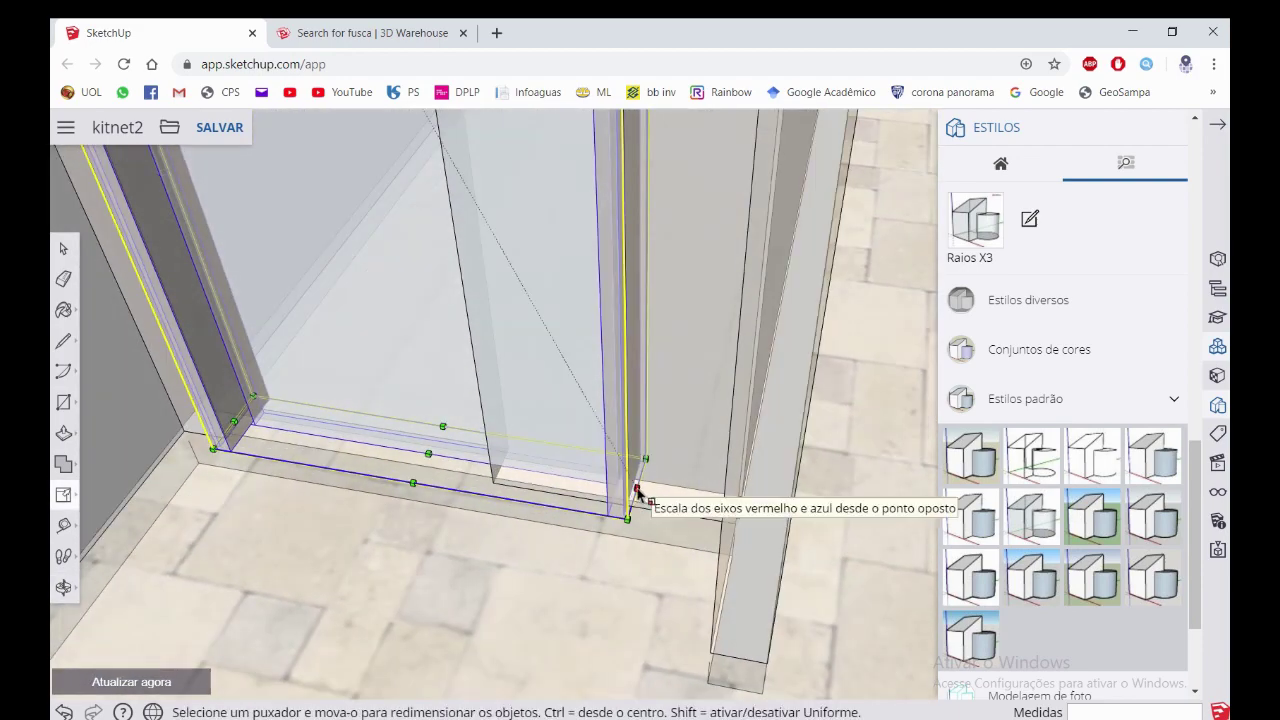
pyautogui.moveTo(636, 497); pyautogui.dragTo(483, 458)
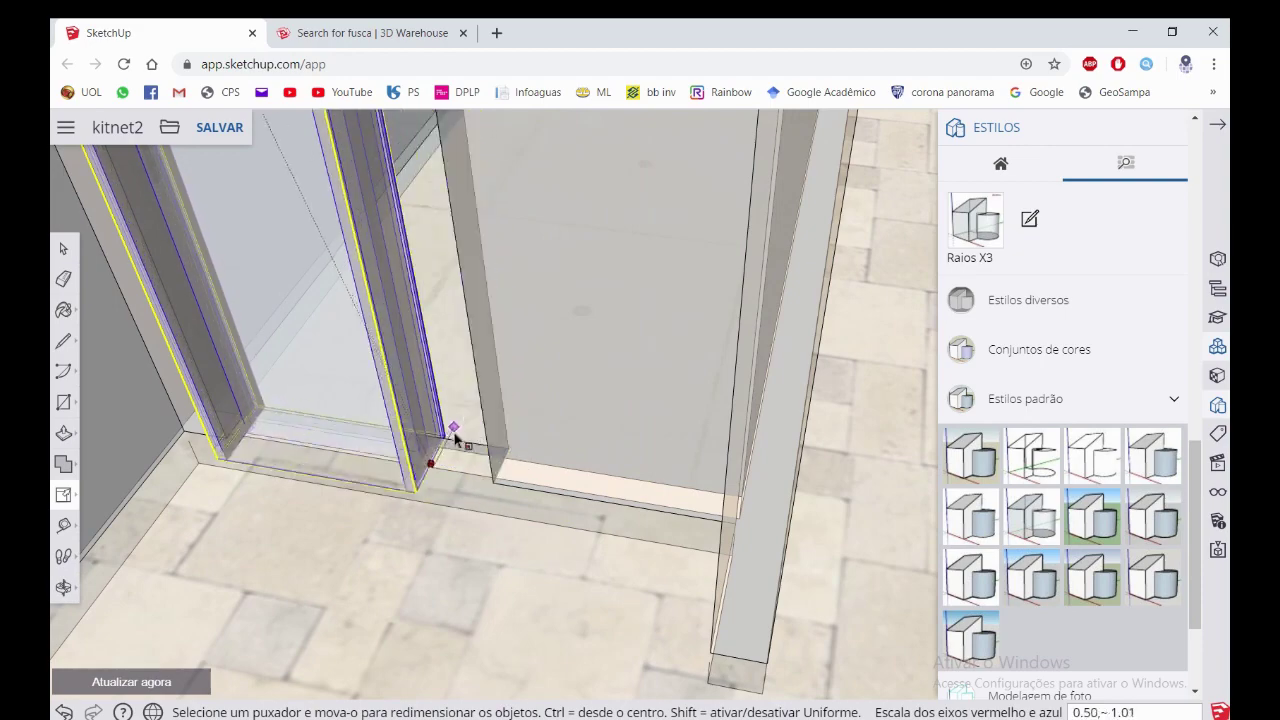
# Scale the door height to the top of the opening and switch to a solid shaded style
pyautogui.scroll(-3, 505, 462)
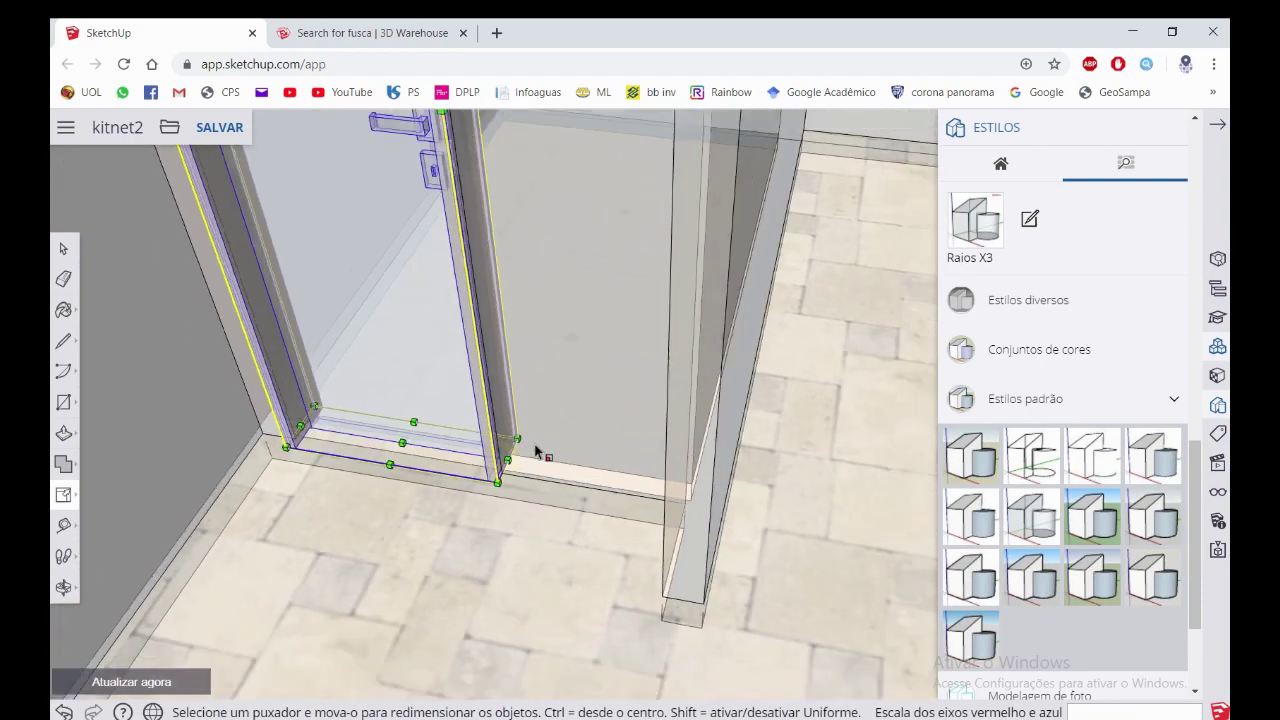
pyautogui.scroll(-2, 510, 455)
pyautogui.moveTo(510, 456); pyautogui.dragTo(460, 207, button='middle')
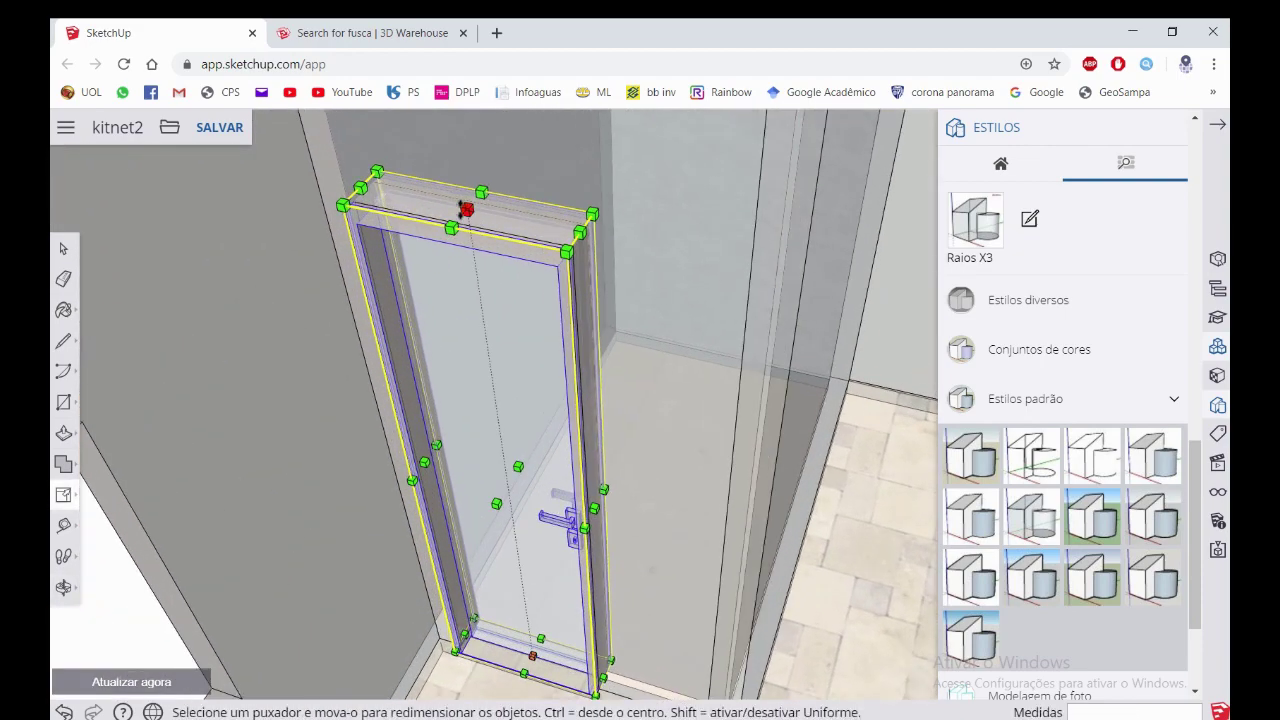
pyautogui.moveTo(460, 207); pyautogui.dragTo(477, 334)
pyautogui.moveTo(460, 207); pyautogui.dragTo(461, 199)
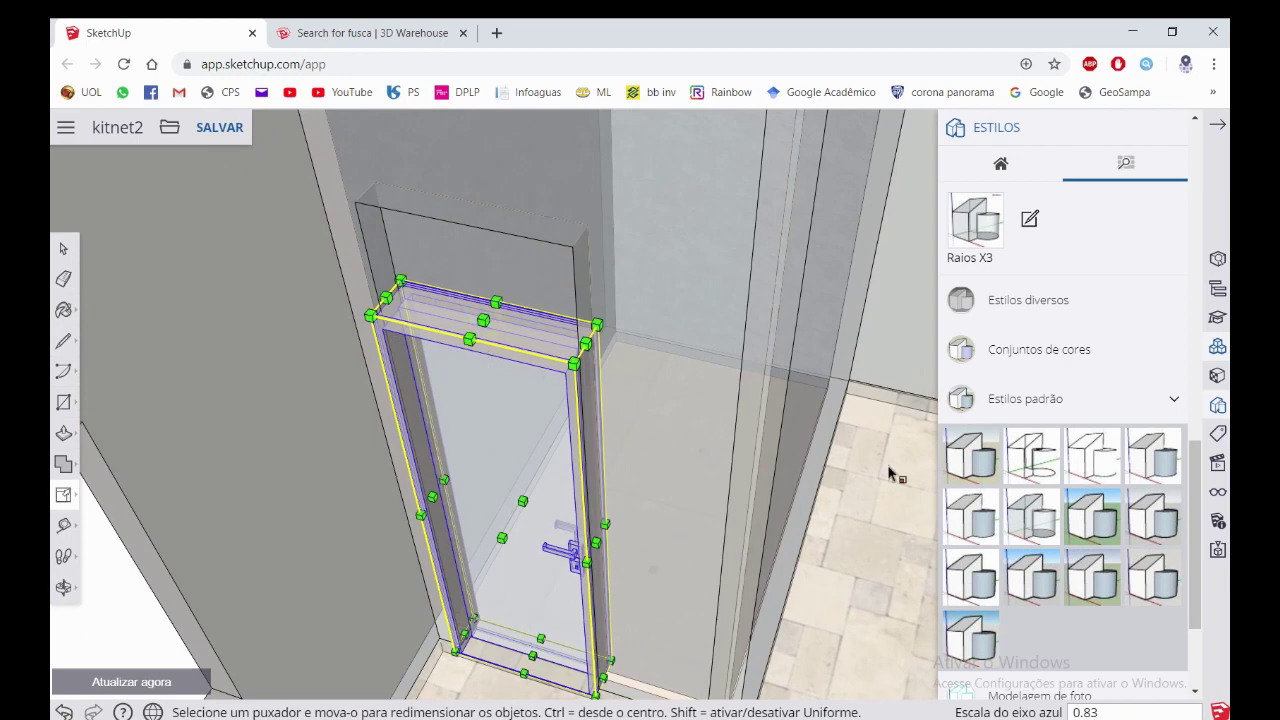
pyautogui.click(970, 455)
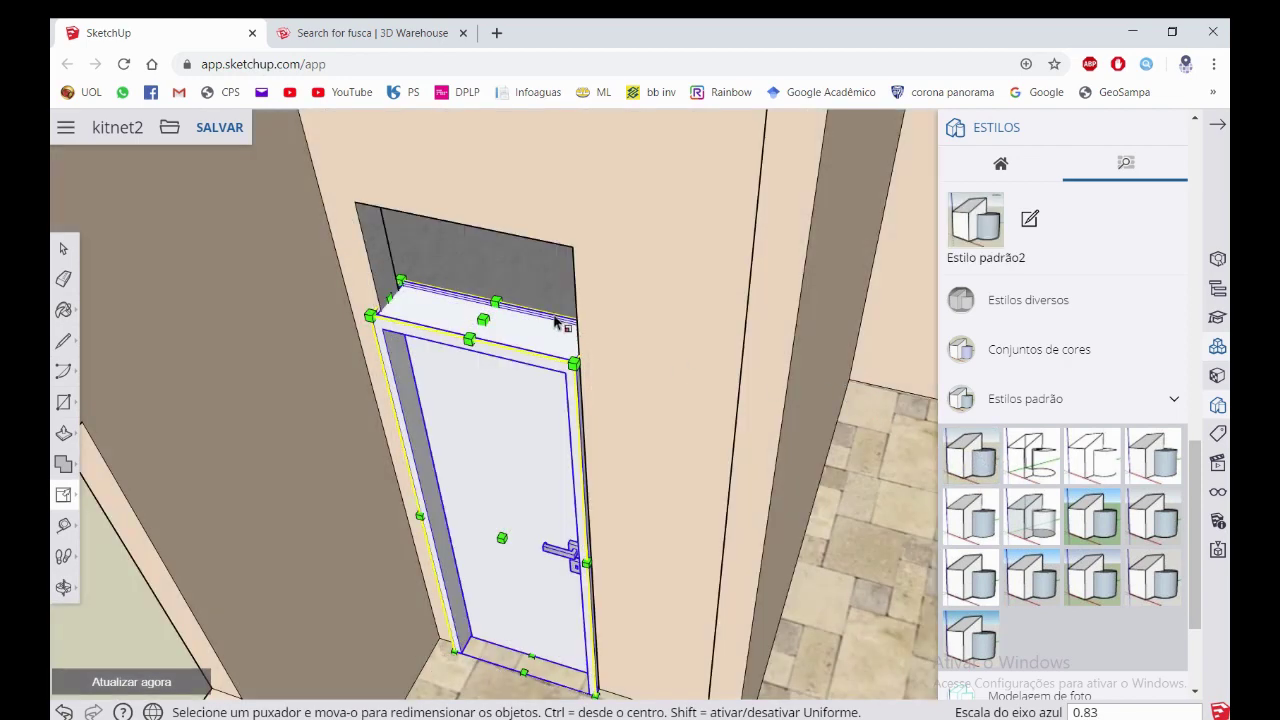
pyautogui.moveTo(483, 320); pyautogui.dragTo(456, 219)
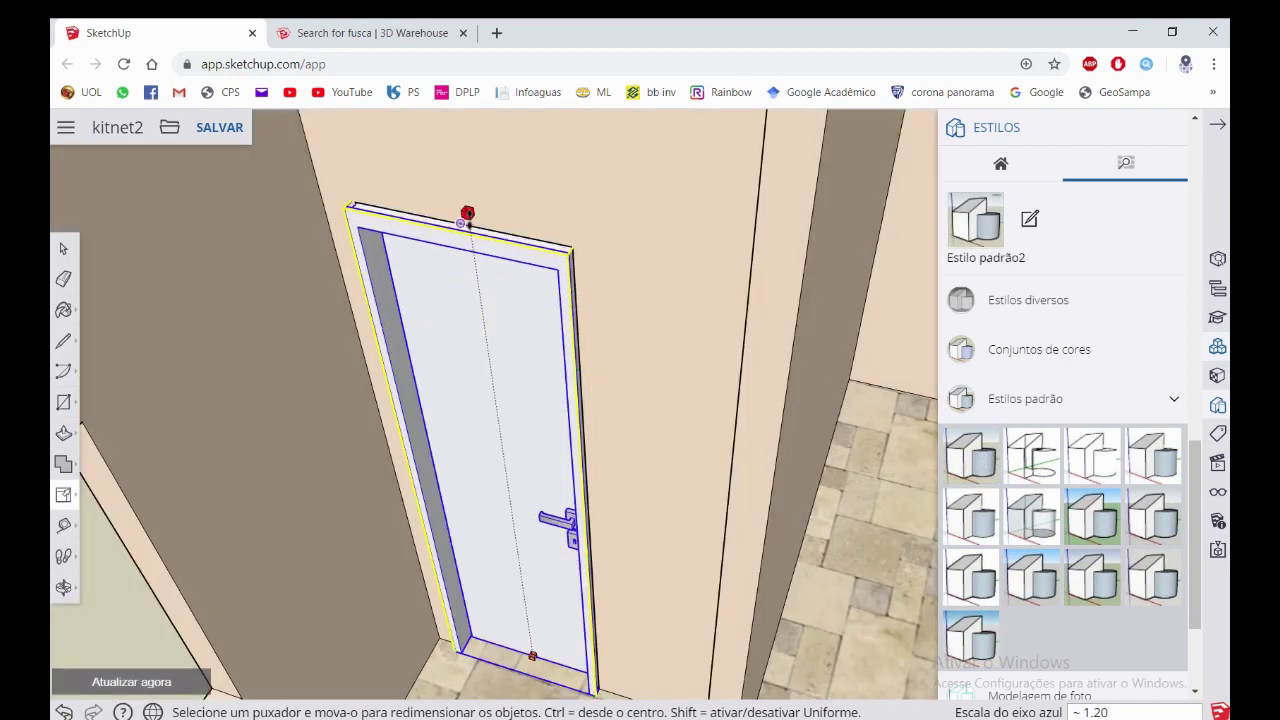
pyautogui.moveTo(456, 219); pyautogui.dragTo(437, 344, button='middle')
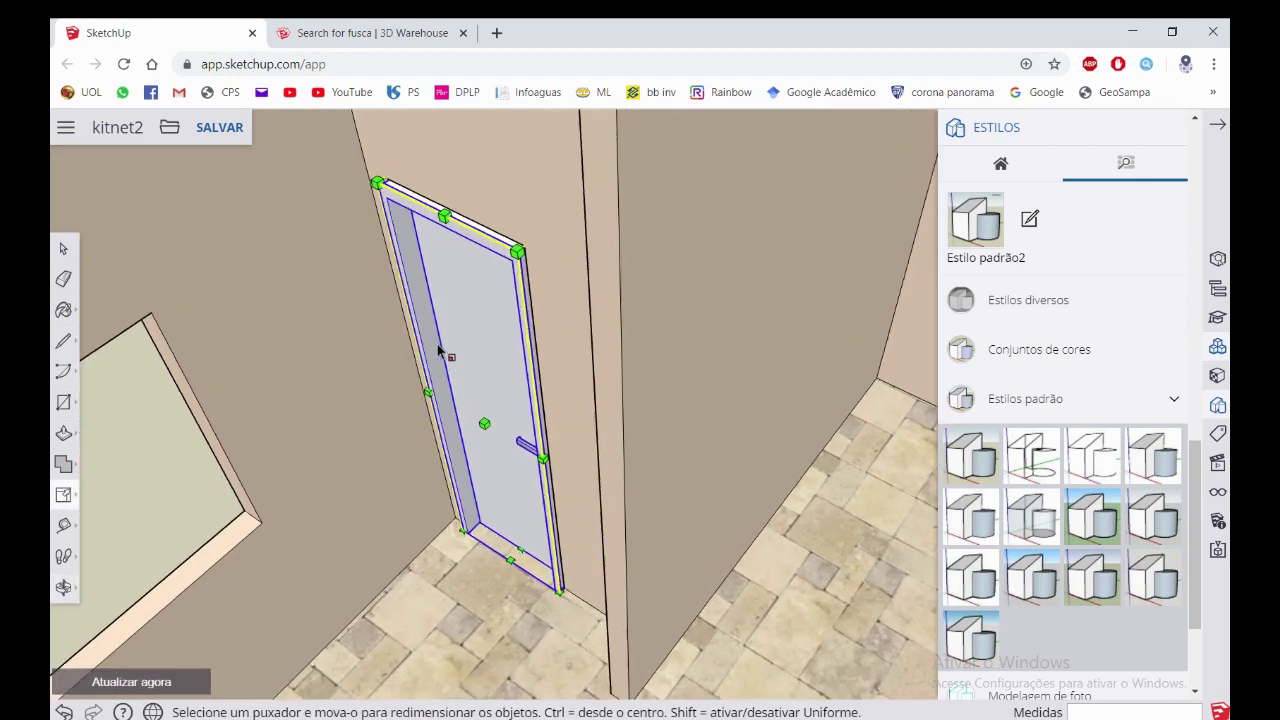
pyautogui.scroll(3, 437, 344)
# Scale the door's thickness down to about 0.74 to match the wall
pyautogui.click(516, 472)
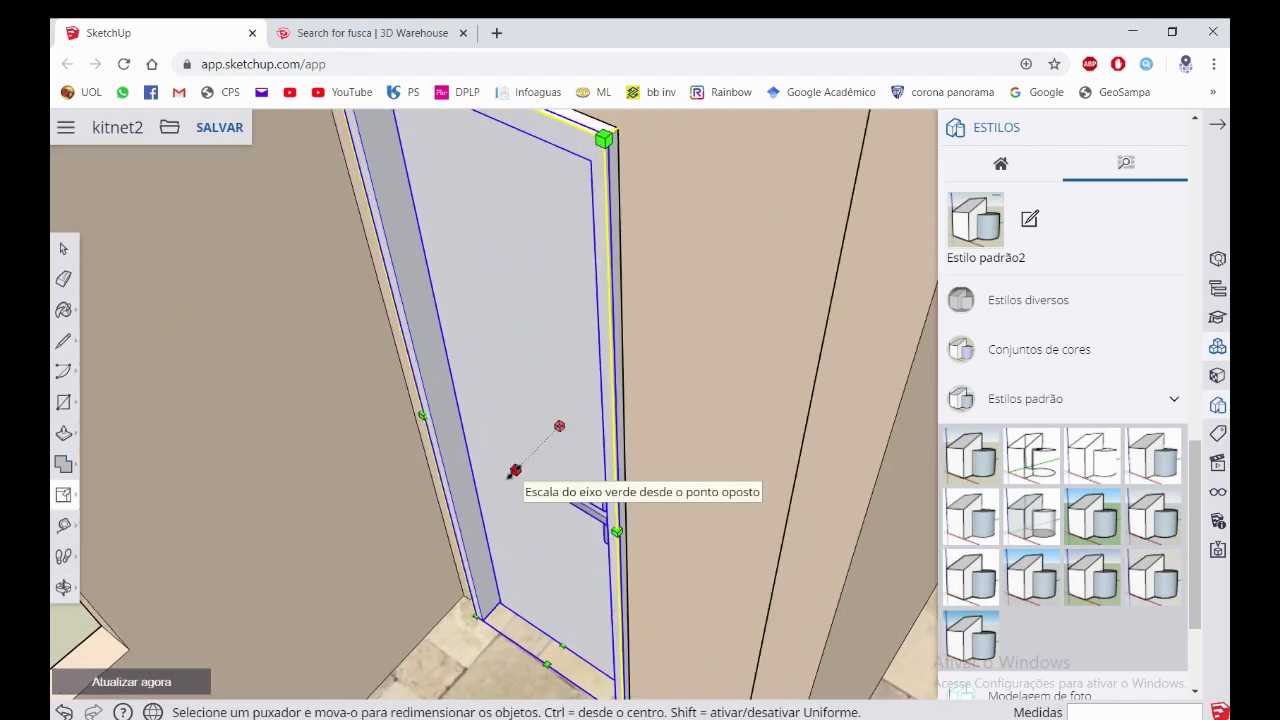
pyautogui.scroll(-3, 514, 465)
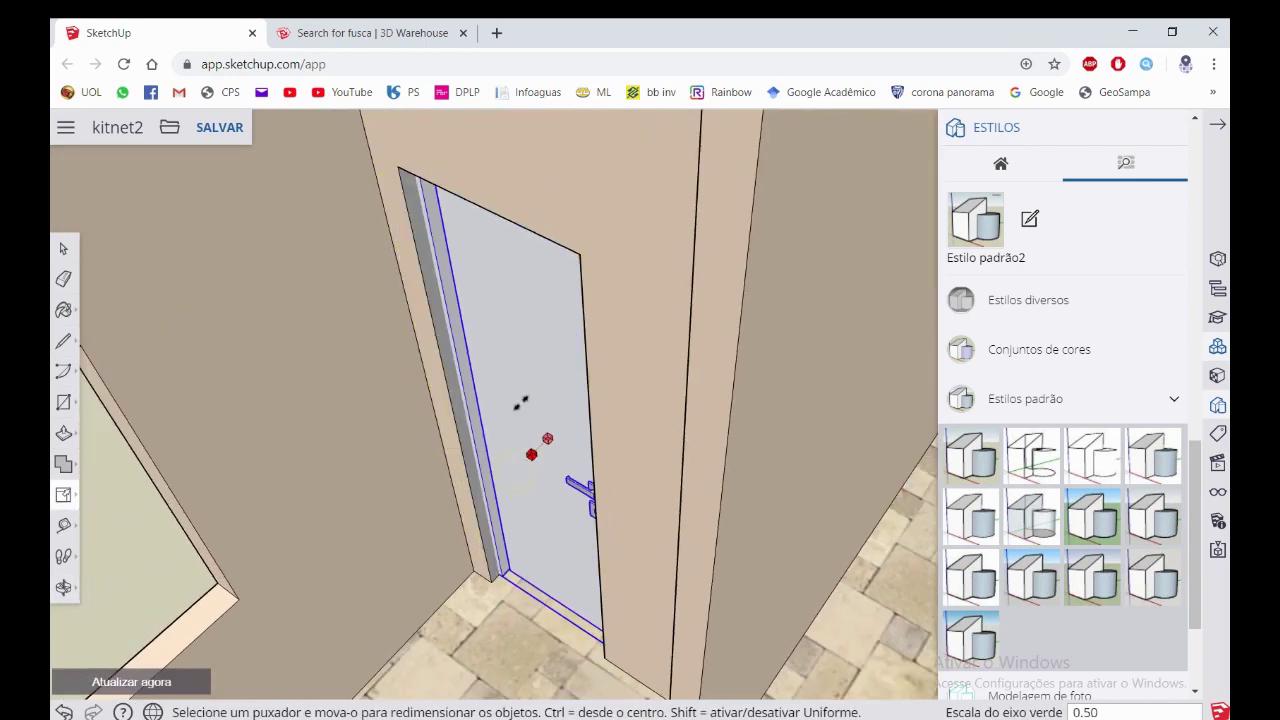
pyautogui.click(483, 205)
pyautogui.scroll(-3, 483, 205)
pyautogui.moveTo(483, 205)
pyautogui.mouseDown(button='middle')
pyautogui.moveTo(329, 420)
pyautogui.moveTo(638, 223)
pyautogui.moveTo(815, 263)
pyautogui.moveTo(849, 417)
pyautogui.moveTo(703, 403)
pyautogui.moveTo(771, 494)
pyautogui.mouseUp(button='middle')
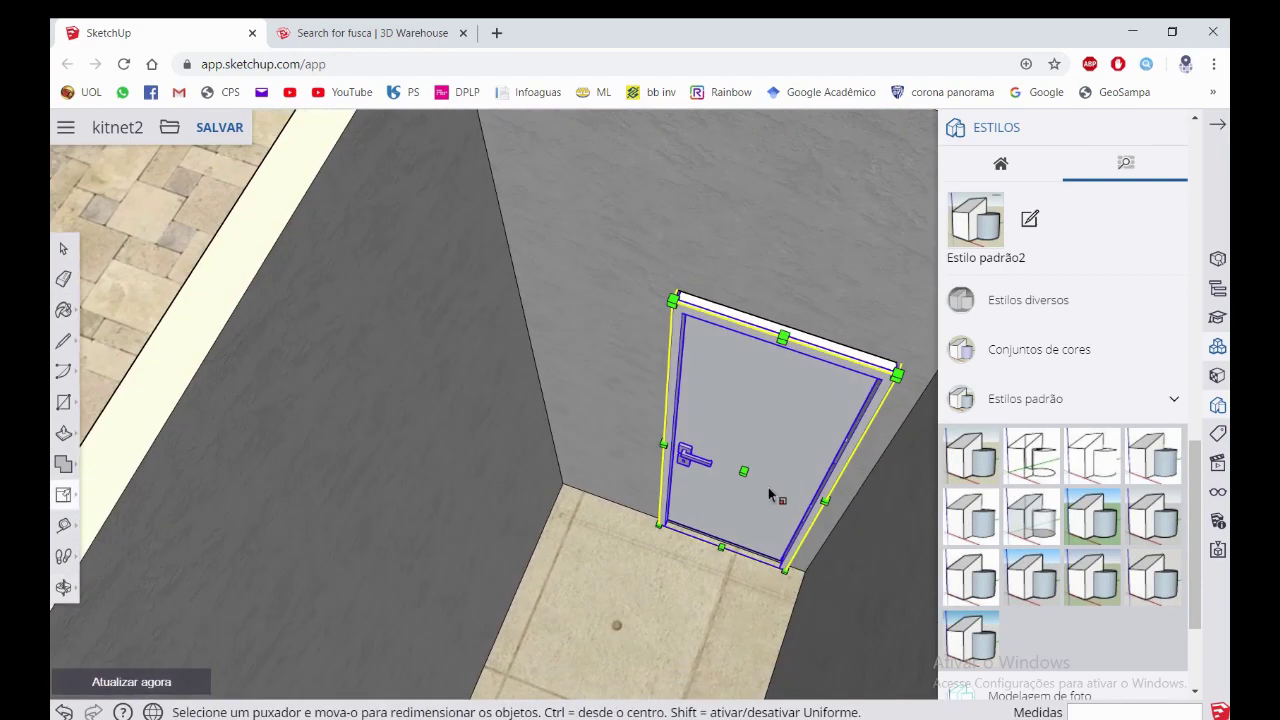
pyautogui.scroll(3, 771, 494)
pyautogui.click(741, 460)
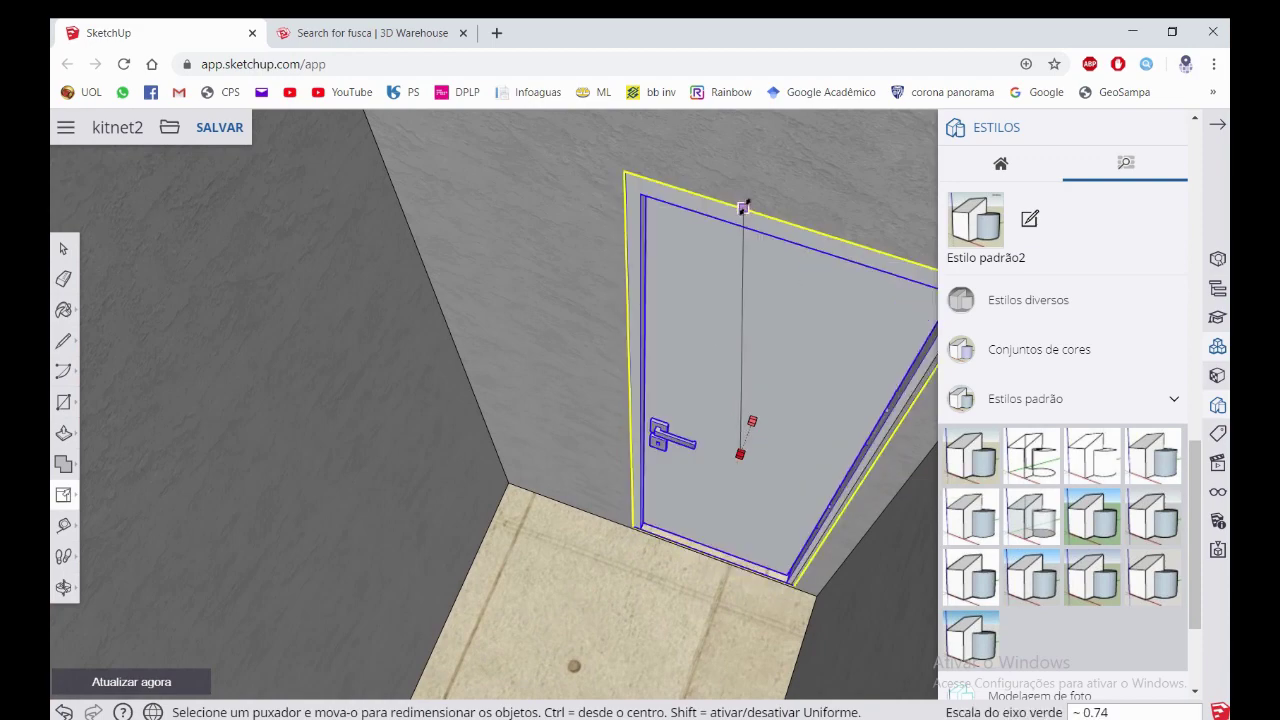
pyautogui.click(737, 235)
pyautogui.scroll(-3, 737, 235)
pyautogui.press('space')
# Look down into the small room to check the door, then close the Estilos panel
pyautogui.moveTo(513, 348)
pyautogui.mouseDown(button='middle')
pyautogui.moveTo(926, 364)
pyautogui.moveTo(610, 387)
pyautogui.moveTo(660, 251)
pyautogui.moveTo(337, 309)
pyautogui.moveTo(360, 300)
pyautogui.moveTo(452, 318)
pyautogui.moveTo(380, 280)
pyautogui.moveTo(668, 437)
pyautogui.mouseUp(button='middle')
pyautogui.press('l')
pyautogui.click(300, 292)
pyautogui.press('space')
pyautogui.scroll(-5, 293, 295)
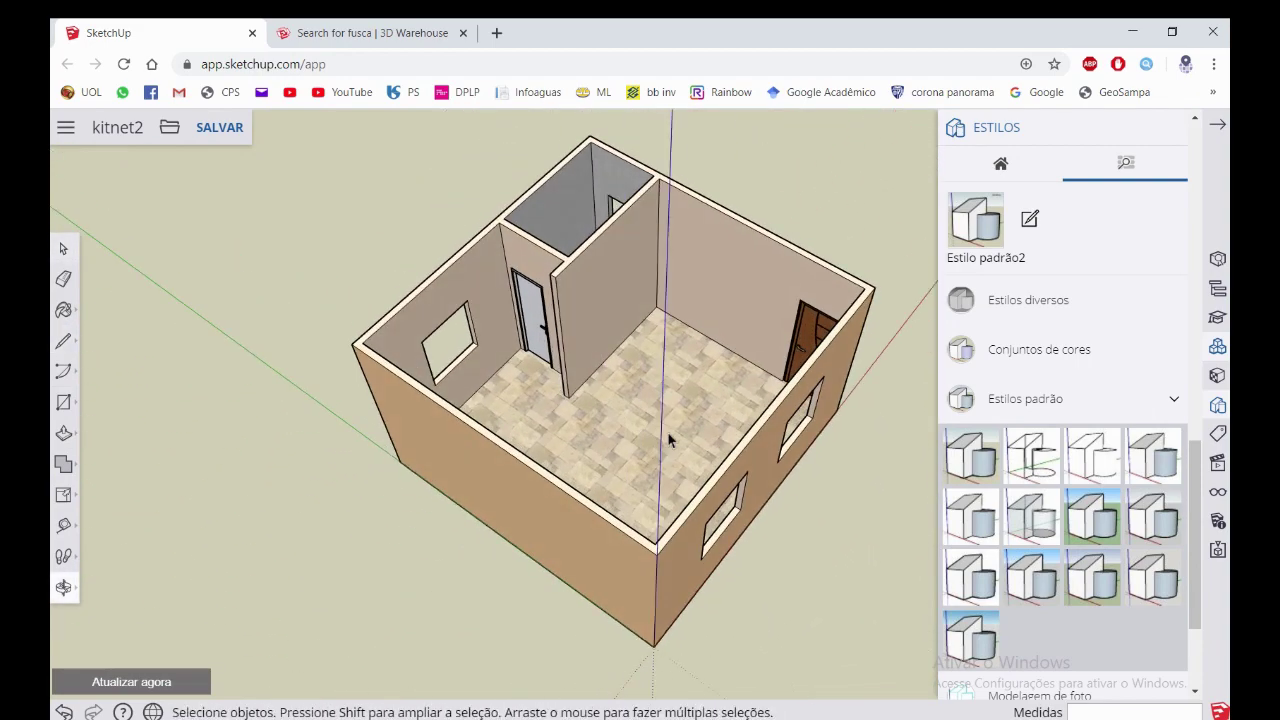
pyautogui.scroll(4, 596, 213)
pyautogui.moveTo(596, 213)
pyautogui.mouseDown(button='middle')
pyautogui.moveTo(608, 208)
pyautogui.moveTo(600, 250)
pyautogui.mouseUp(button='middle')
pyautogui.scroll(2, 540, 400)
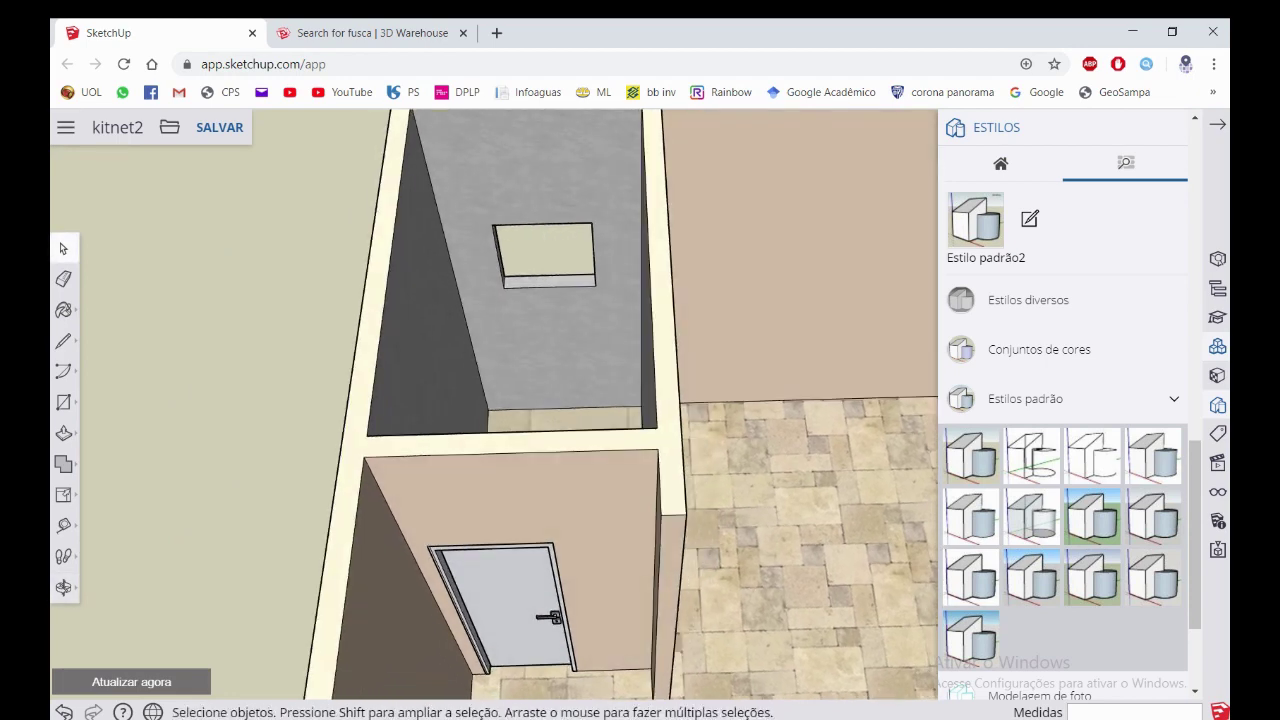
pyautogui.click(1217, 125)
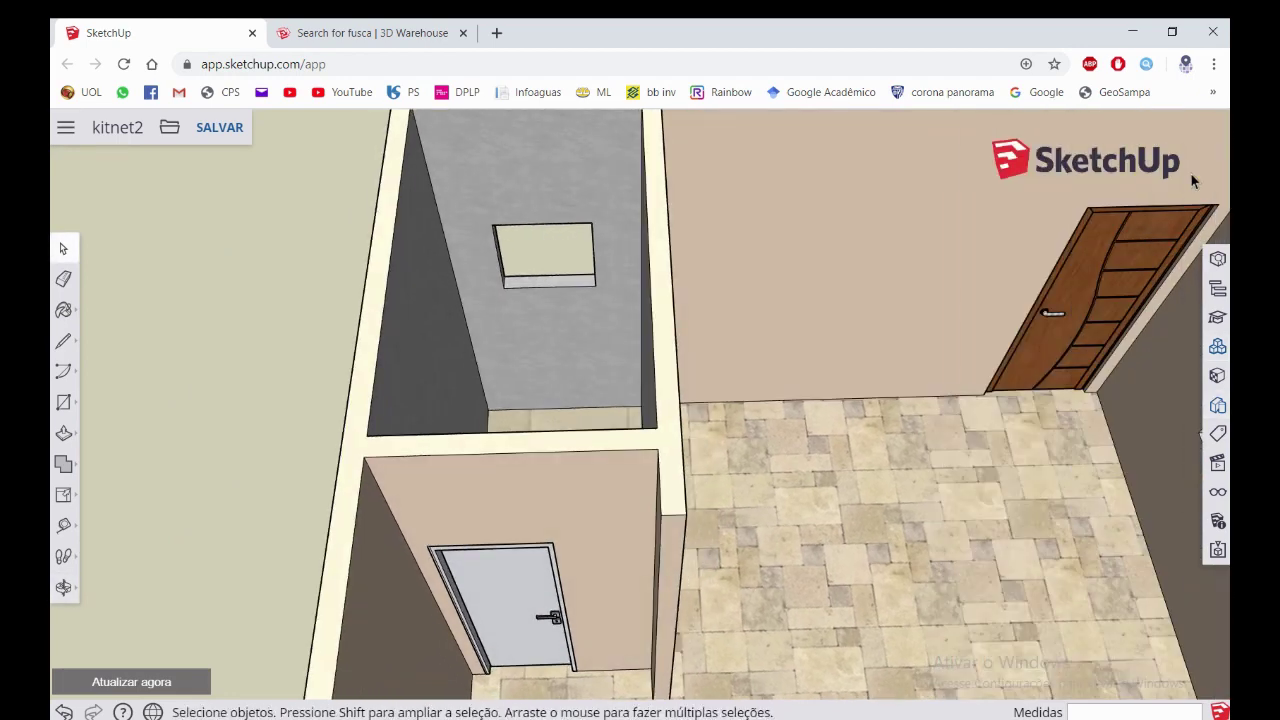
# Search 3D Warehouse for 'janela banheiro' and scroll through the first page of results
pyautogui.click(1218, 346)
pyautogui.write('janela banheiro')
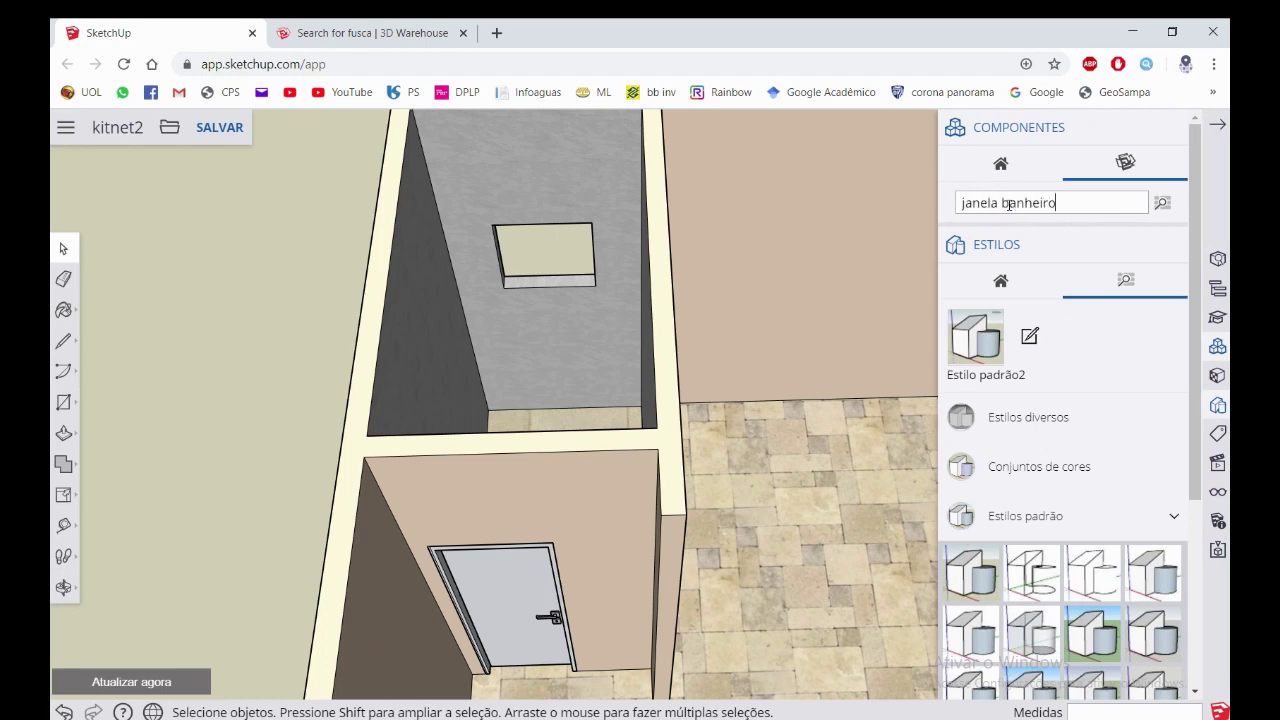
pyautogui.press('Return')
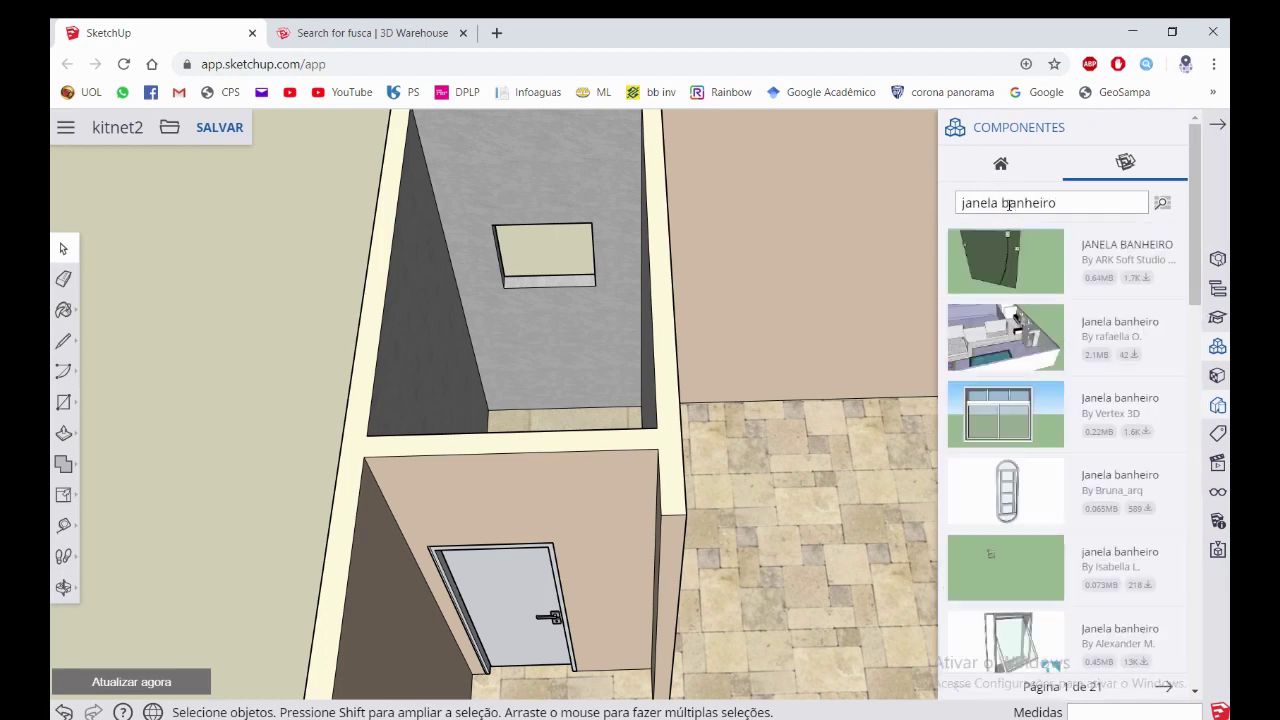
pyautogui.scroll(-1, 1029, 286)
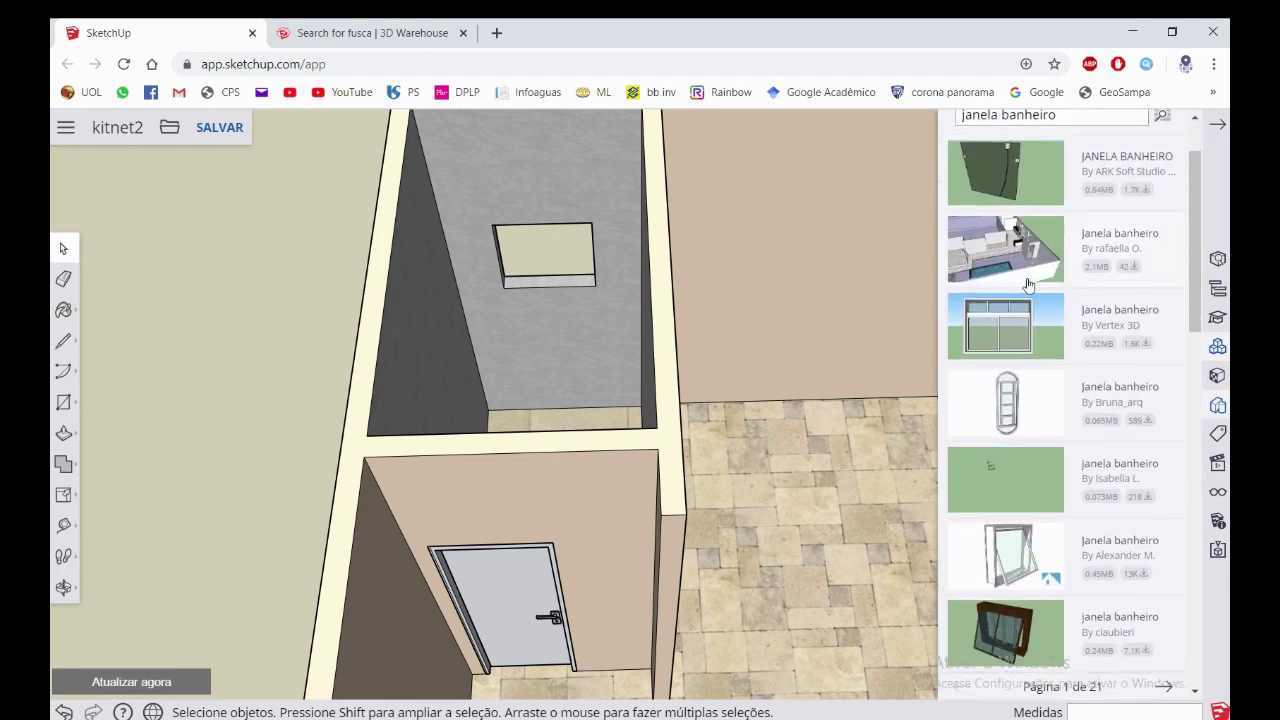
pyautogui.scroll(-1, 1027, 287)
pyautogui.scroll(-1, 1025, 288)
pyautogui.scroll(-1, 1024, 289)
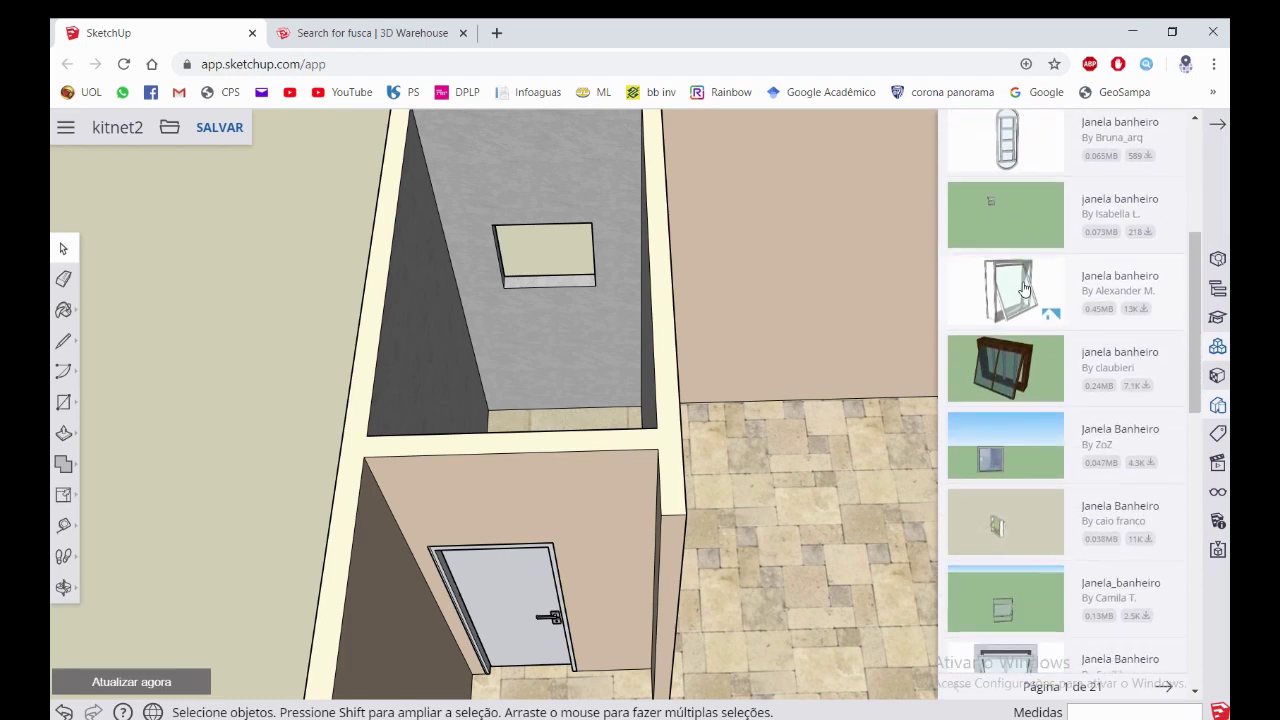
pyautogui.scroll(-1, 1024, 289)
pyautogui.scroll(-1, 1022, 288)
pyautogui.scroll(-2, 1022, 288)
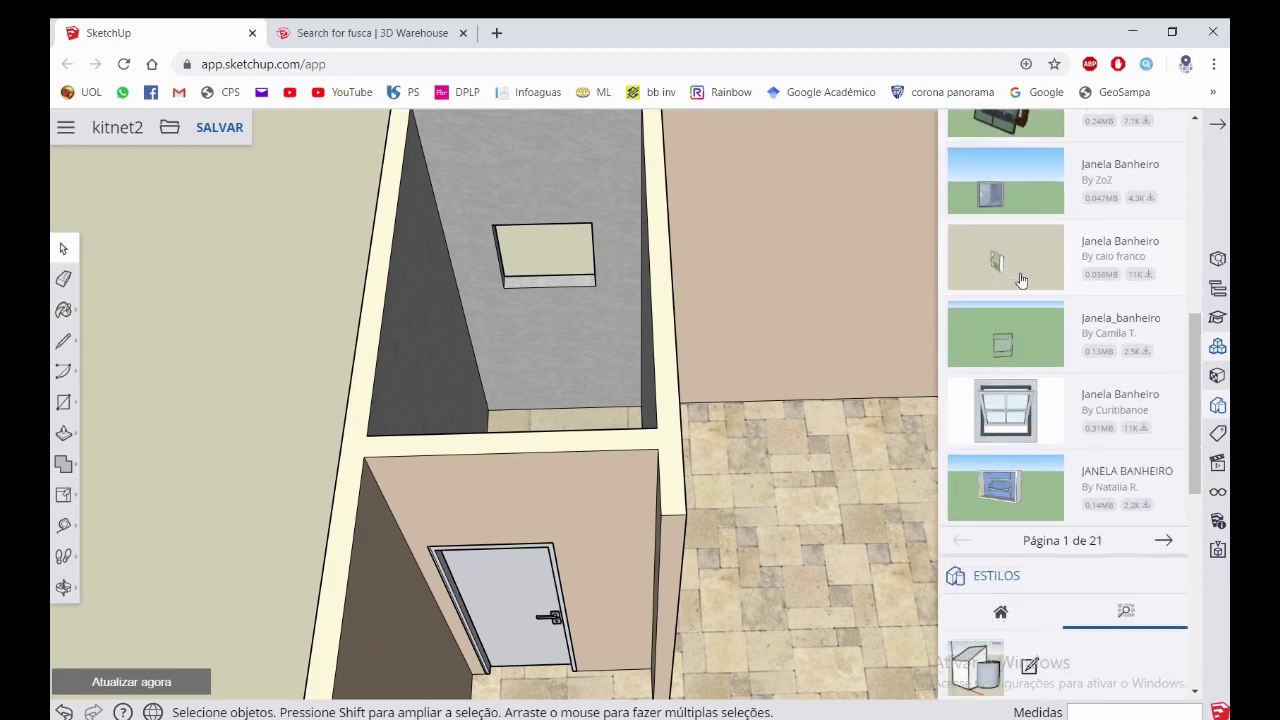
pyautogui.scroll(5, 1022, 285)
pyautogui.scroll(3, 1022, 275)
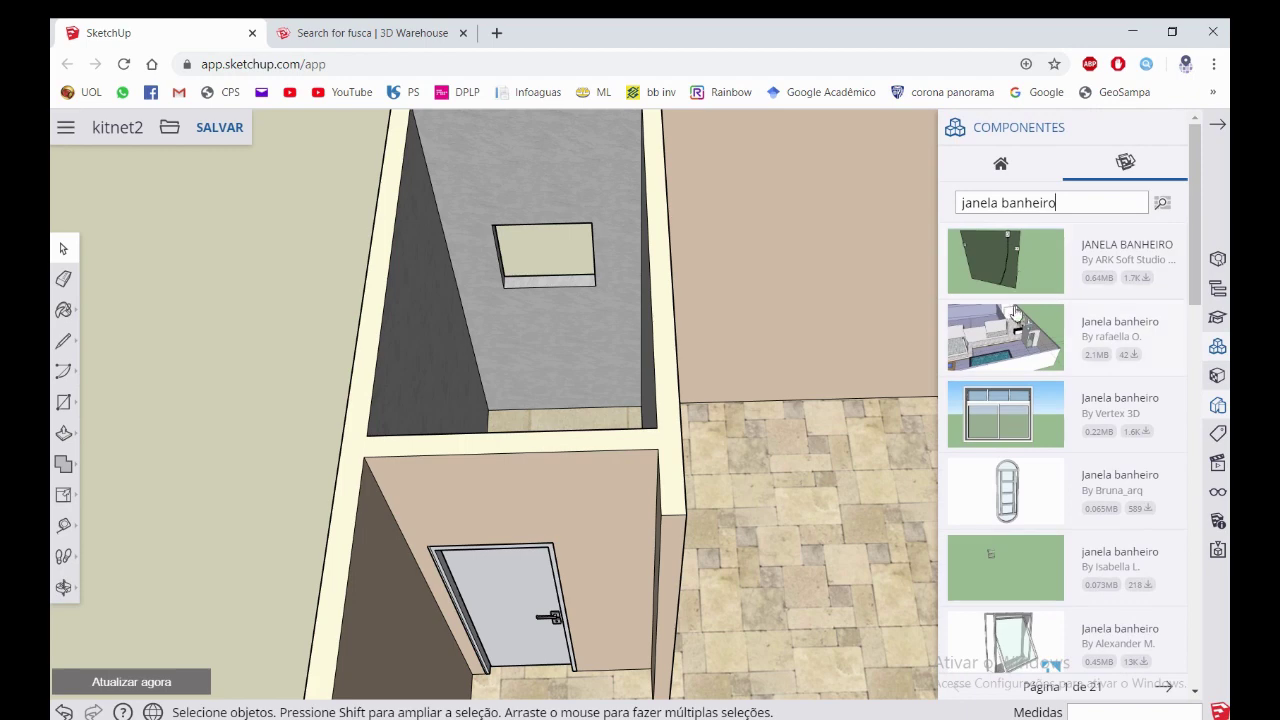
pyautogui.scroll(-1, 1008, 330)
pyautogui.scroll(-1, 1008, 335)
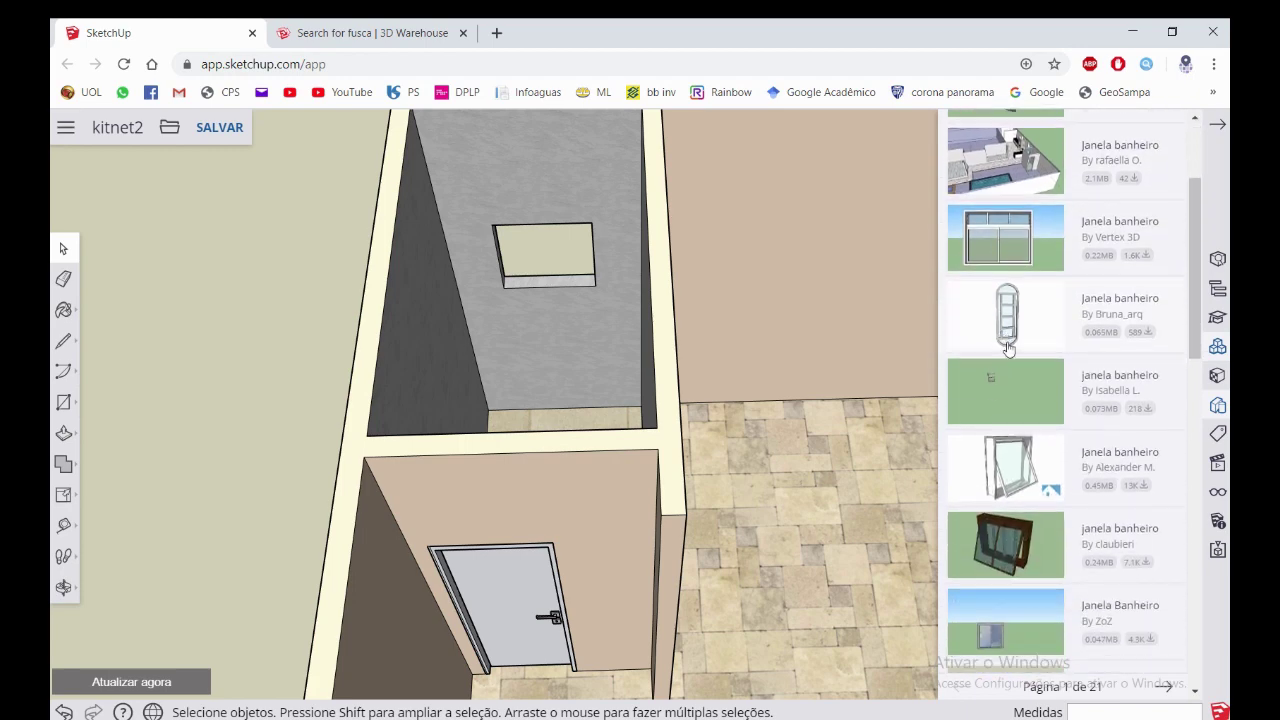
pyautogui.scroll(-1, 1009, 345)
pyautogui.scroll(-2, 1010, 352)
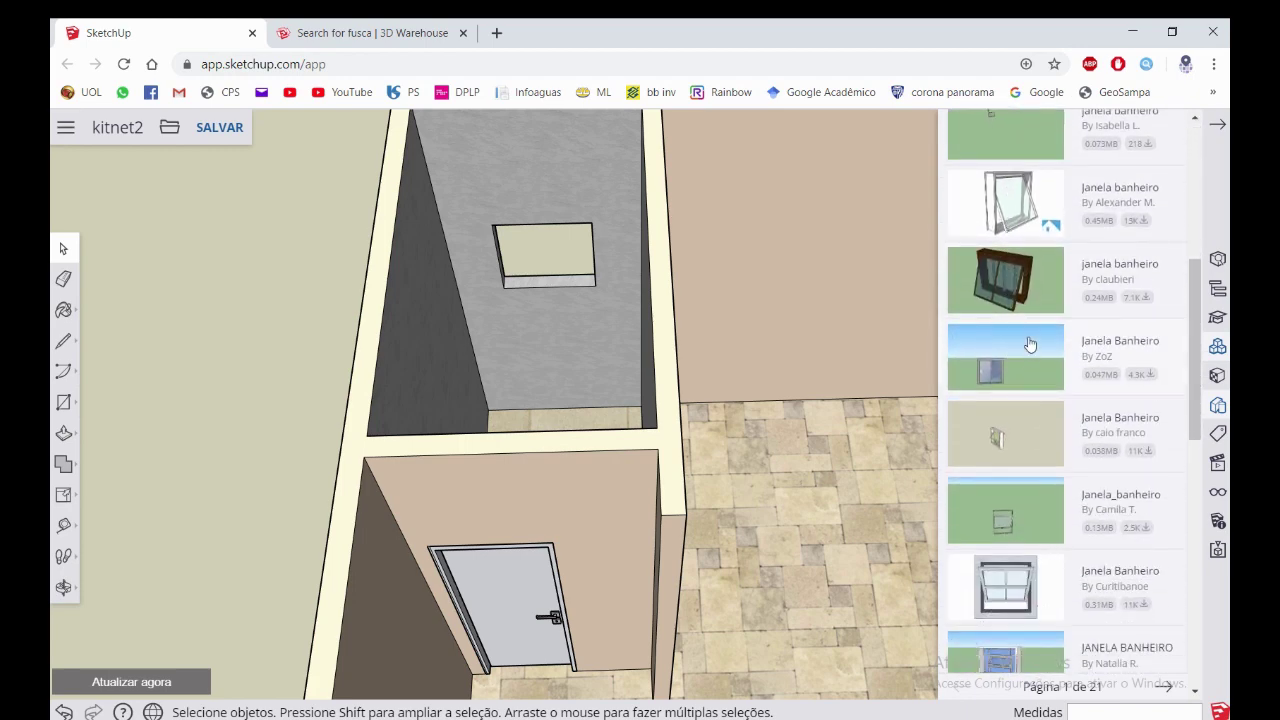
pyautogui.scroll(-1, 1030, 344)
pyautogui.scroll(-1, 1045, 356)
pyautogui.scroll(-1, 1060, 370)
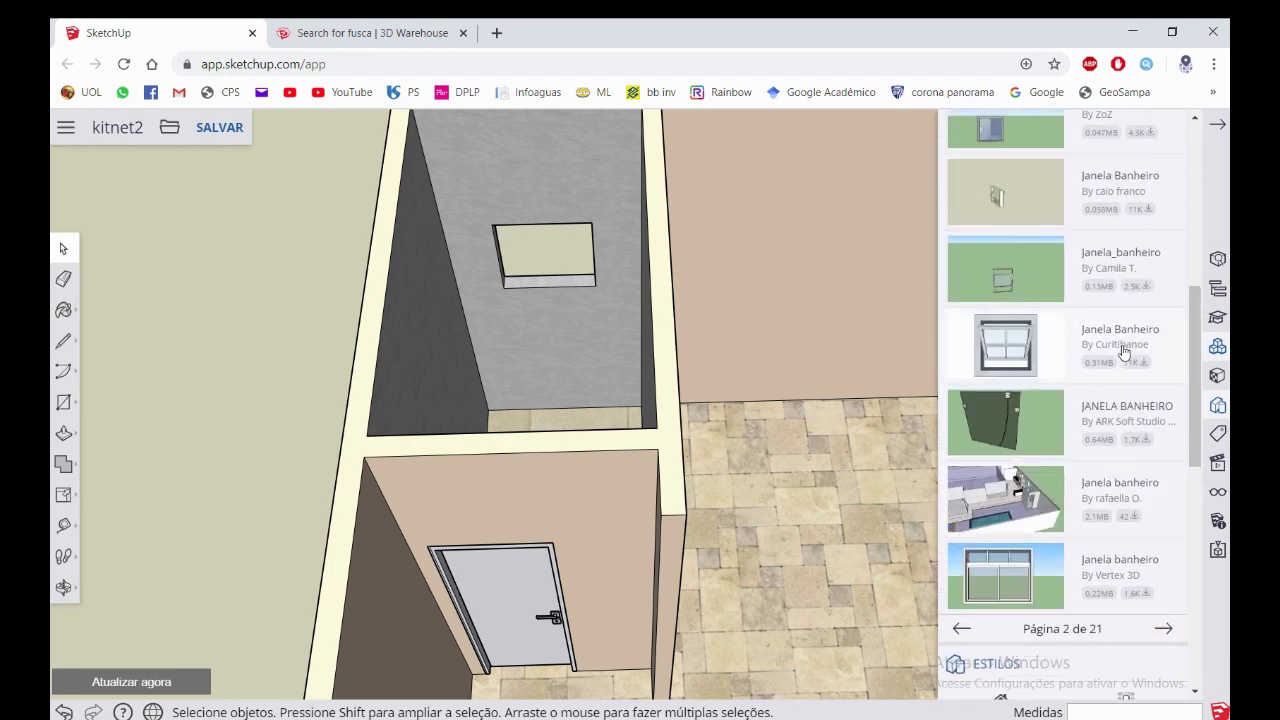
pyautogui.scroll(3, 1124, 352)
pyautogui.scroll(2, 1124, 352)
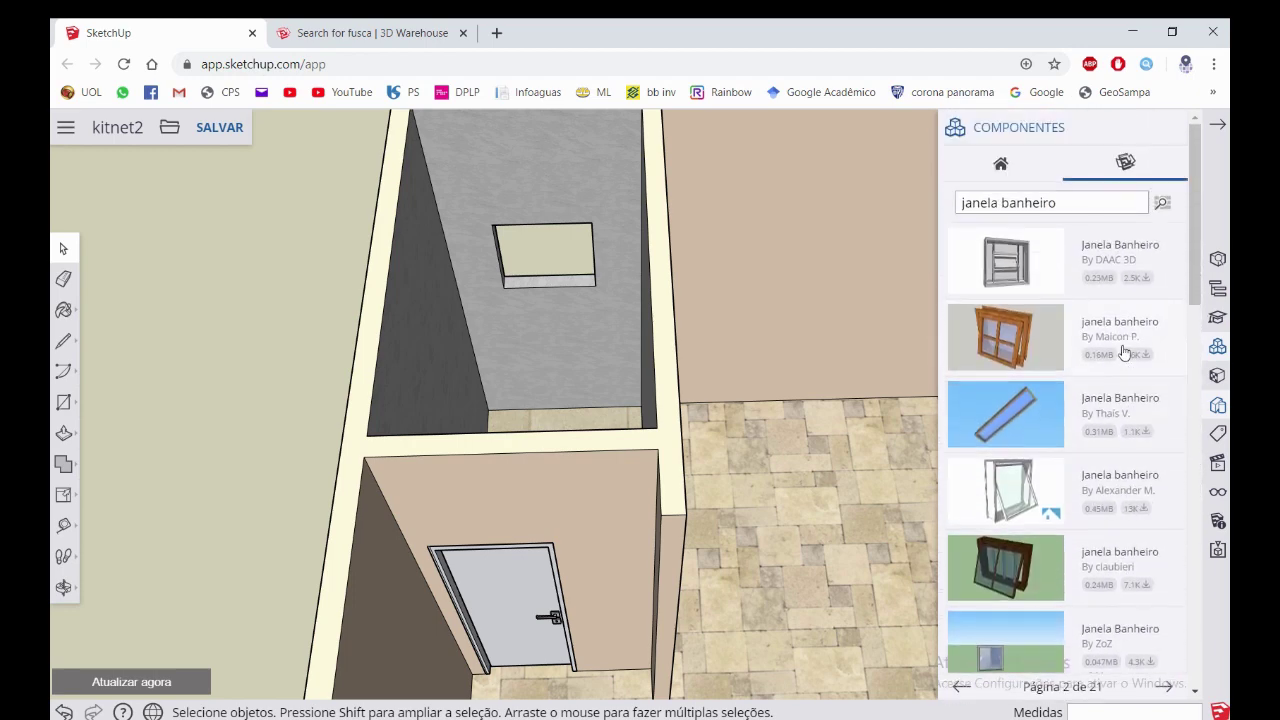
pyautogui.scroll(-2, 1087, 331)
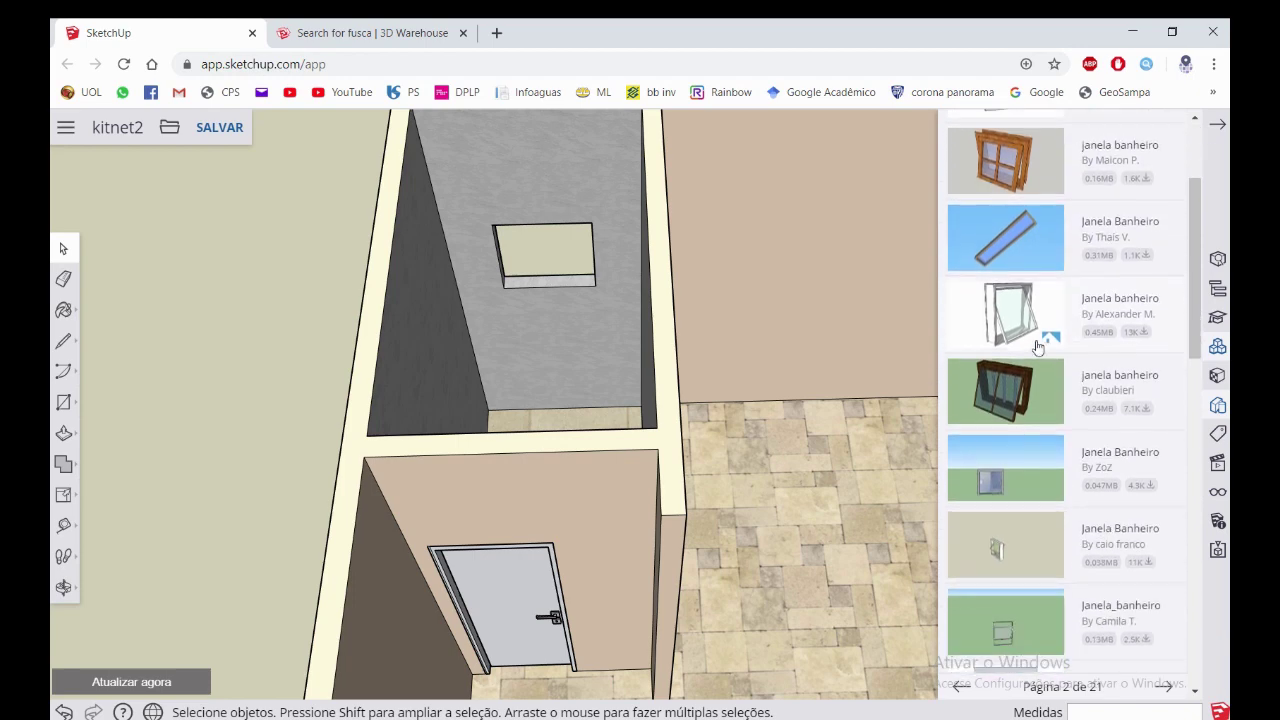
pyautogui.scroll(-2, 985, 311)
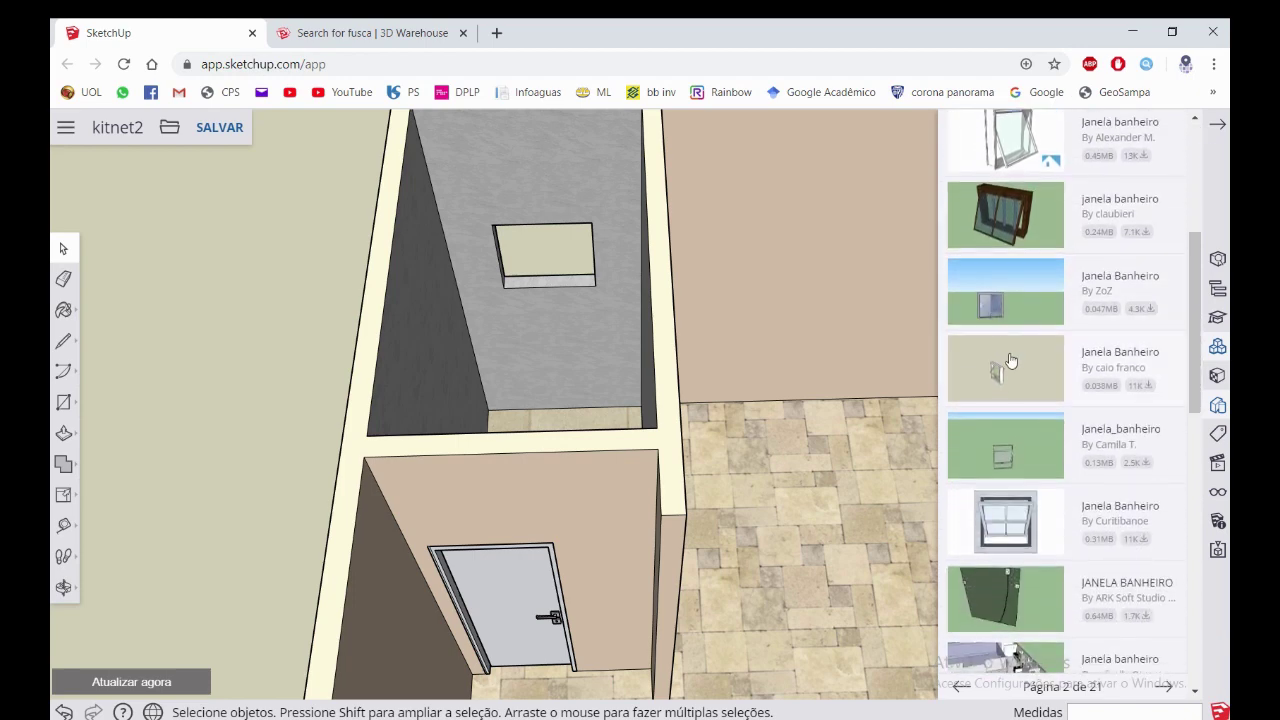
pyautogui.scroll(-2, 1012, 360)
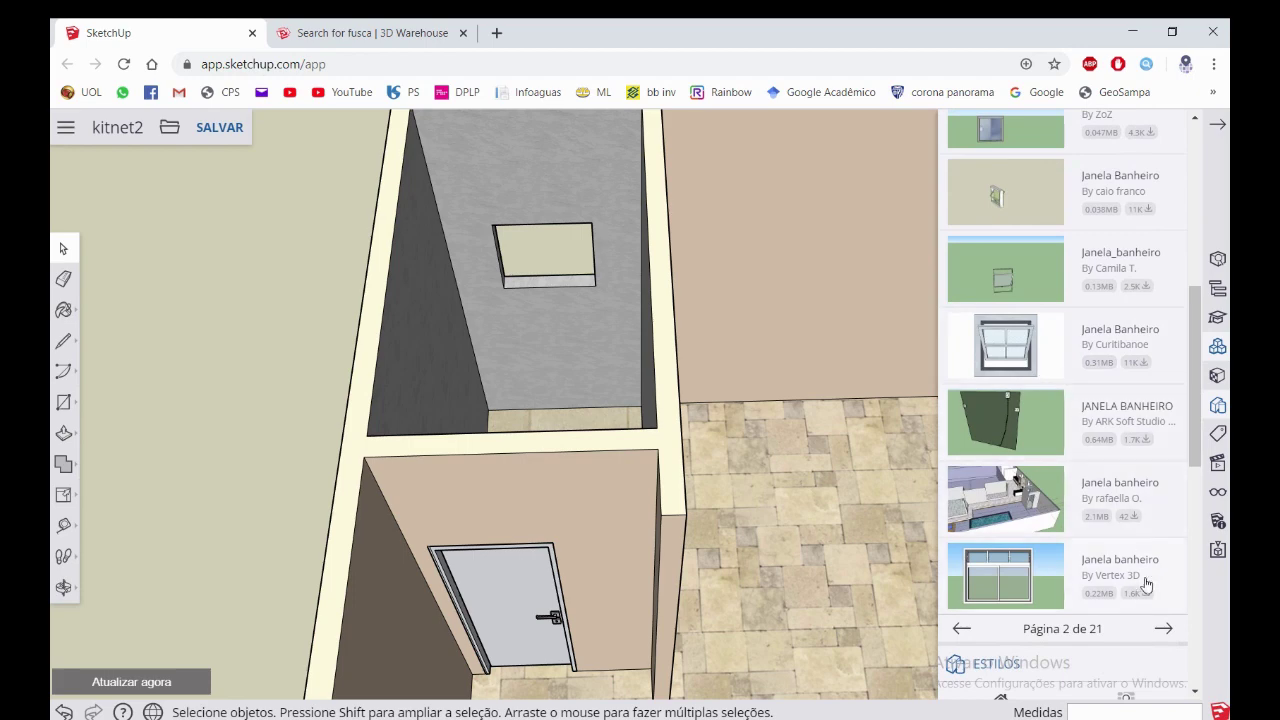
# Page forward through the results to page 4 of 21 and scan the bathroom window models
pyautogui.click(1163, 633)
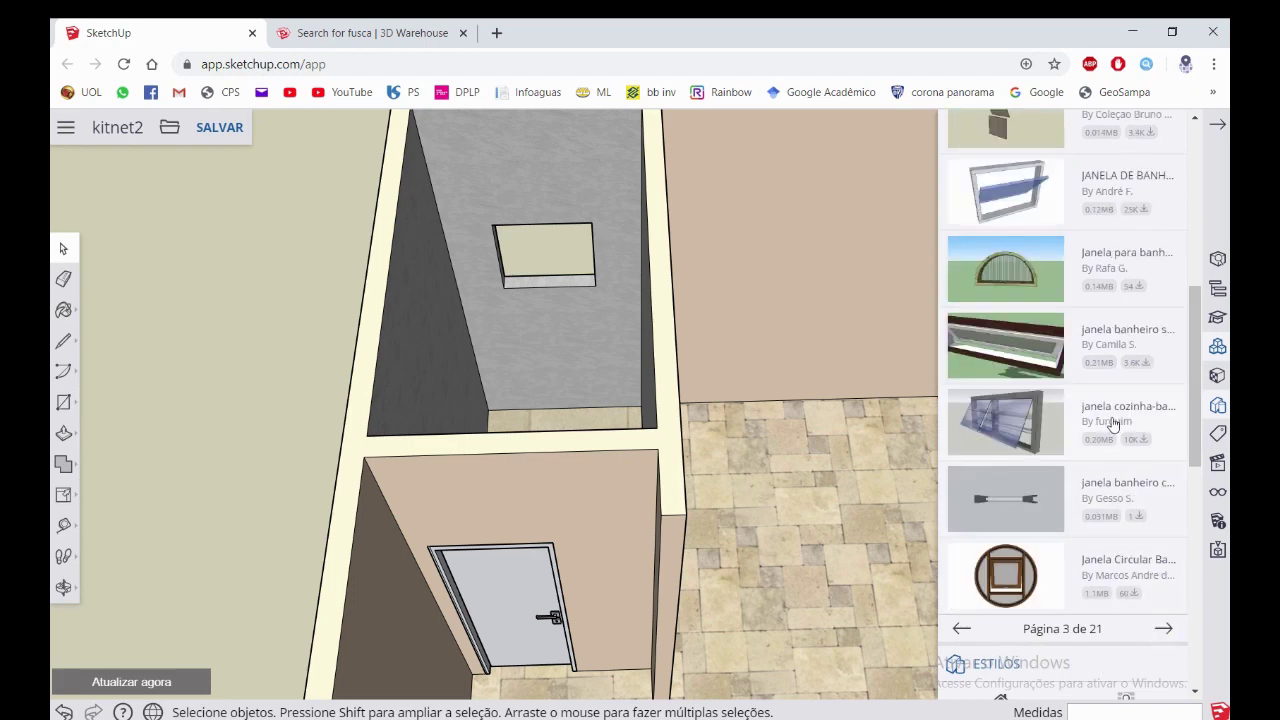
pyautogui.scroll(1, 1113, 424)
pyautogui.scroll(1, 1110, 420)
pyautogui.scroll(2, 1107, 415)
pyautogui.scroll(2, 1103, 410)
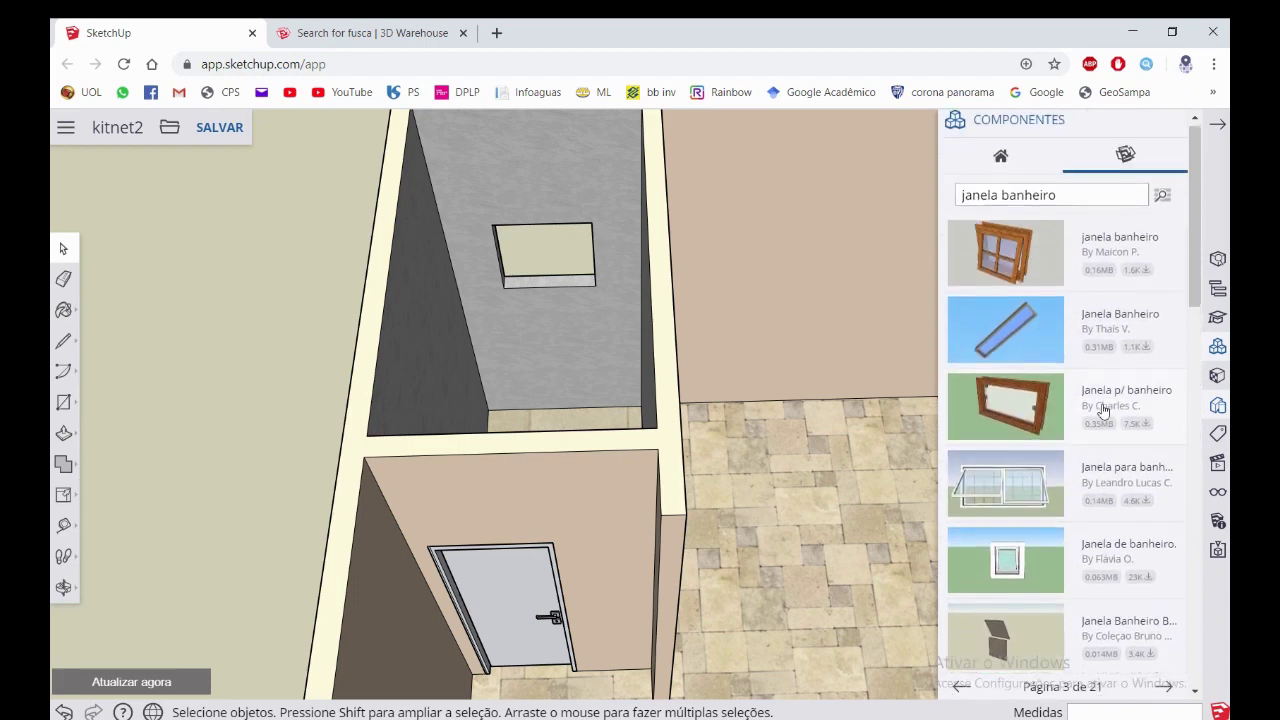
pyautogui.scroll(-1, 1110, 430)
pyautogui.scroll(-5, 1130, 480)
pyautogui.scroll(-1, 1155, 530)
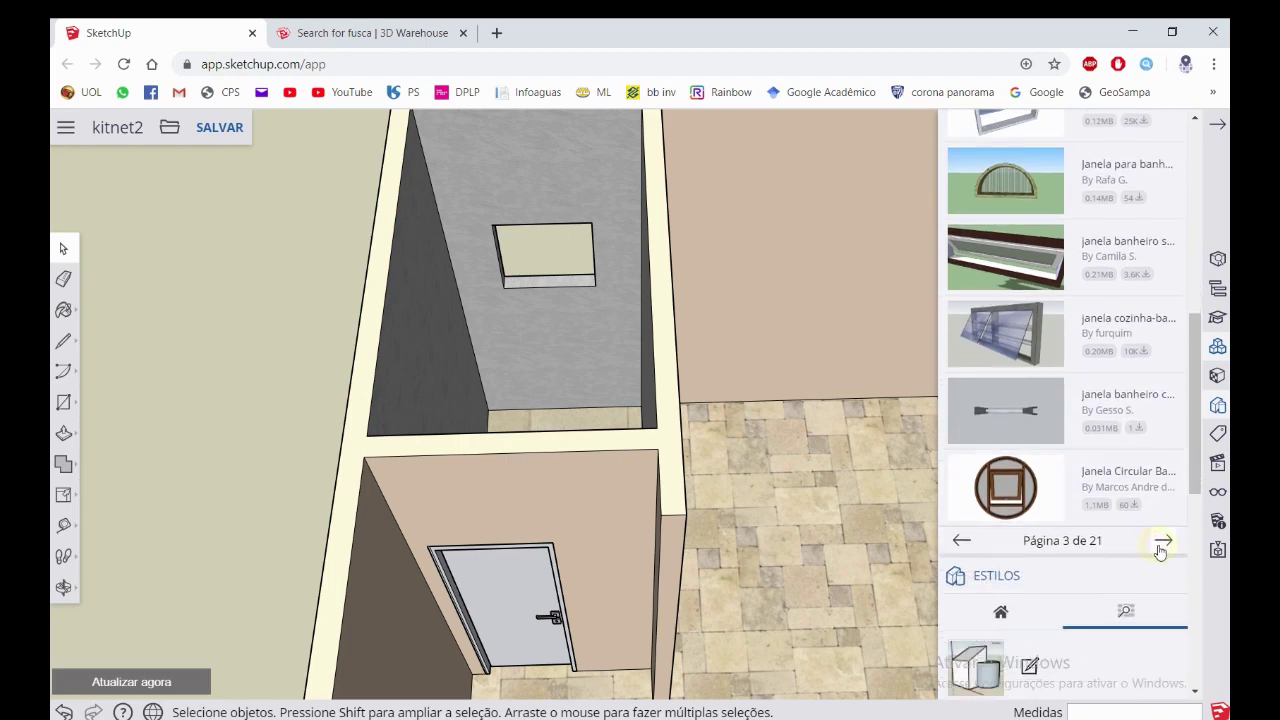
pyautogui.click(1162, 542)
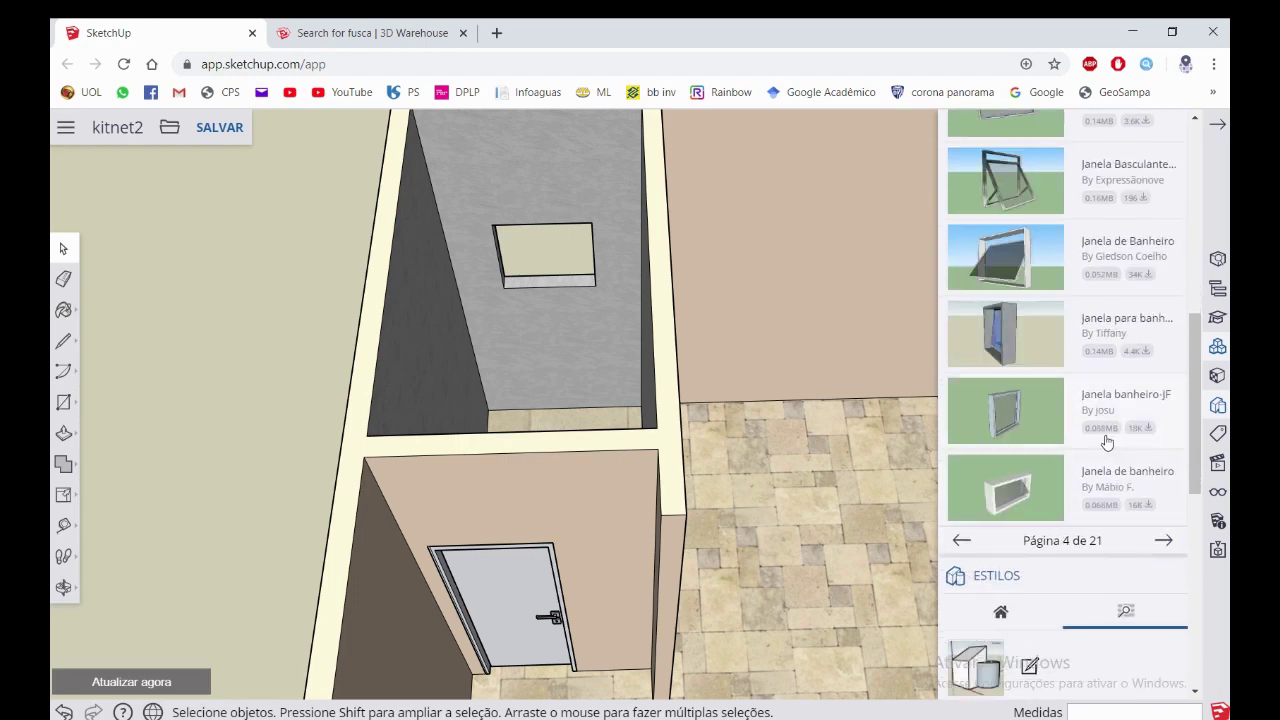
pyautogui.scroll(1, 1107, 442)
pyautogui.scroll(1, 1107, 442)
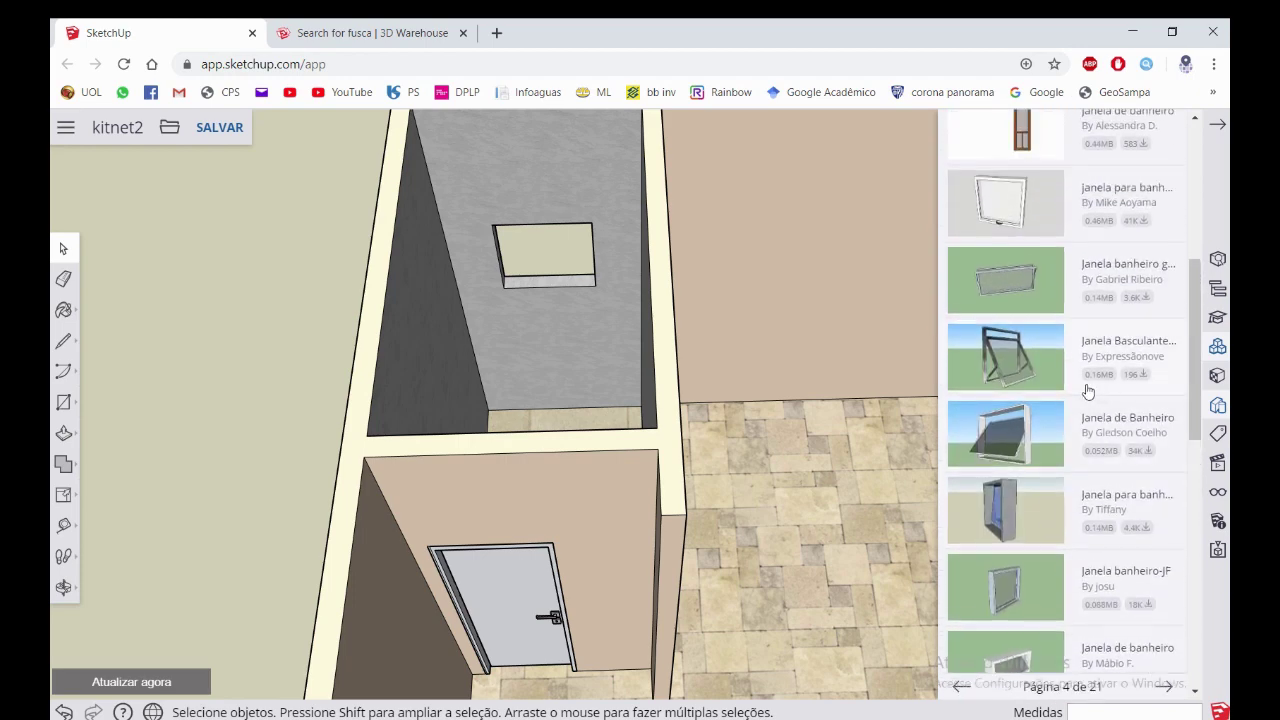
pyautogui.scroll(1, 1078, 379)
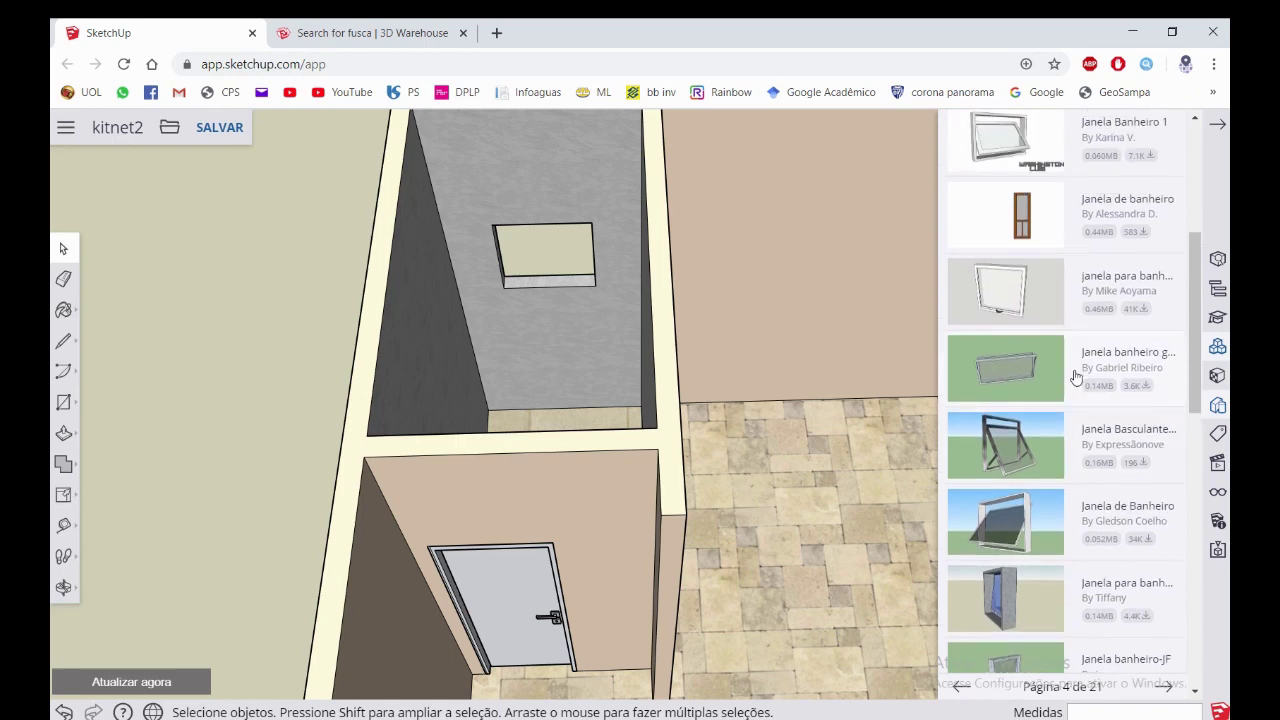
pyautogui.scroll(2, 1076, 377)
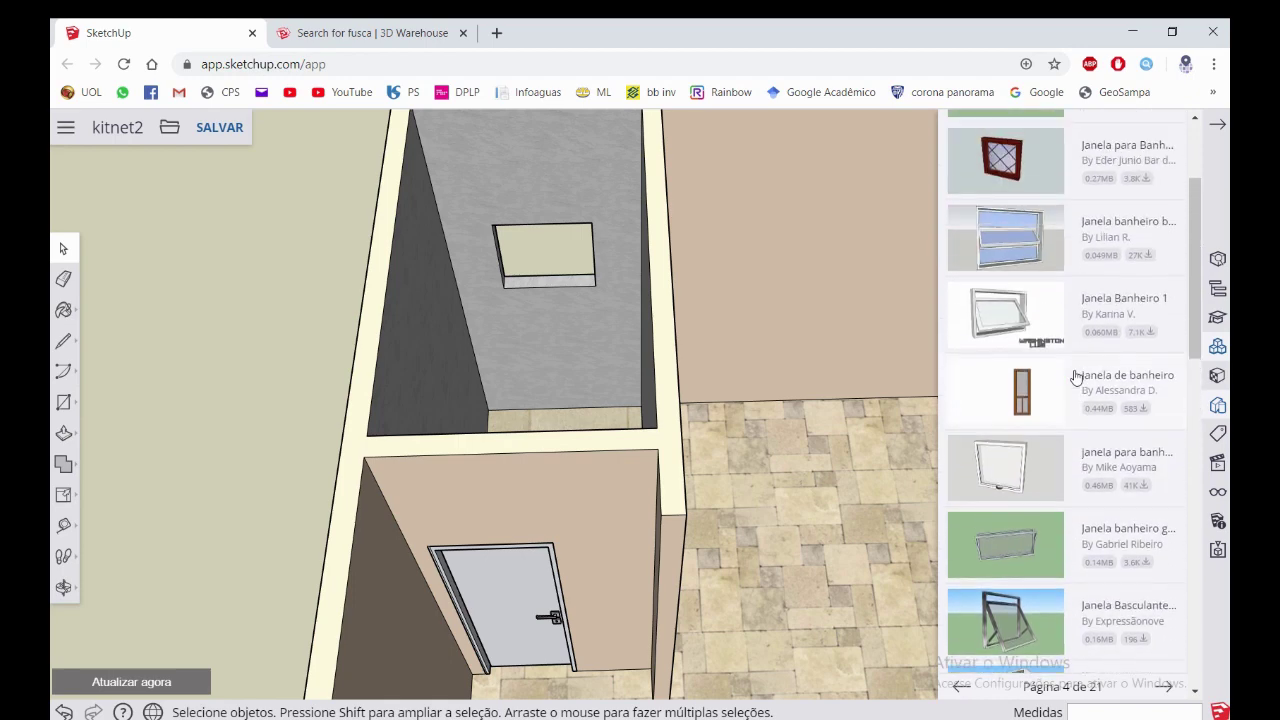
pyautogui.scroll(2, 1075, 377)
pyautogui.scroll(-4, 1060, 380)
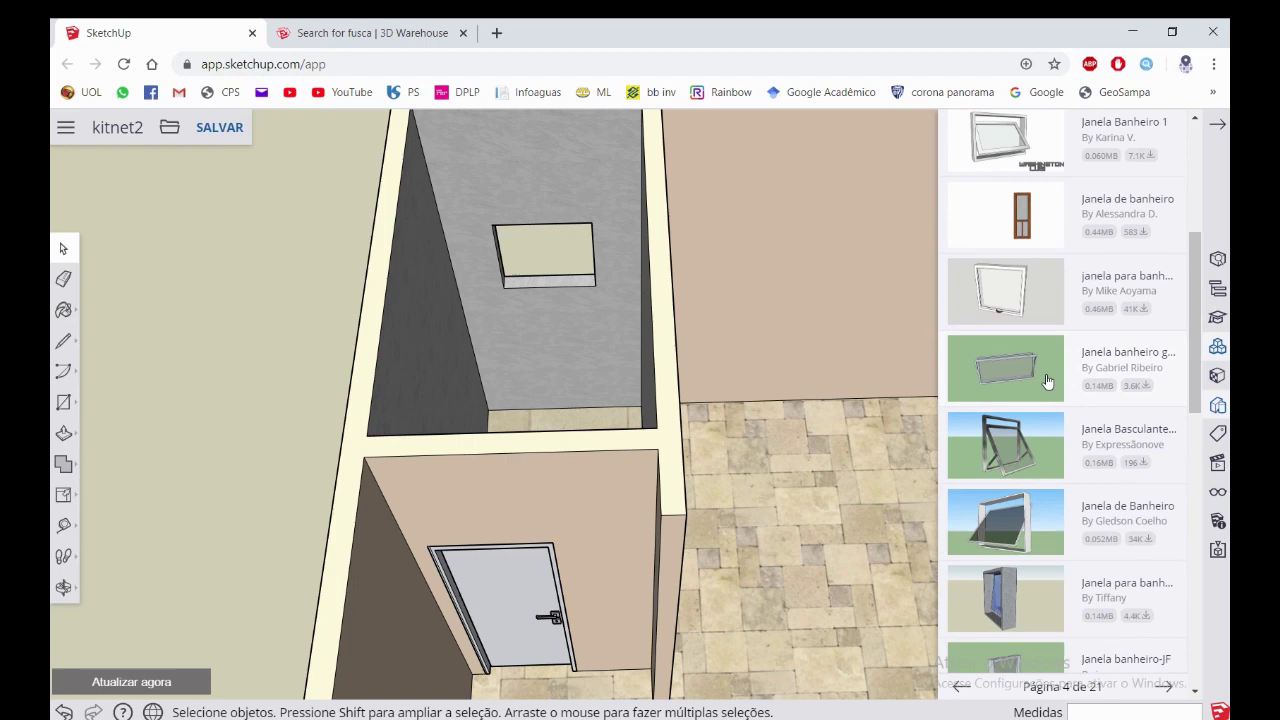
# Insert the Janela Basculante banheiro component into the model near the left room
pyautogui.click(995, 432)
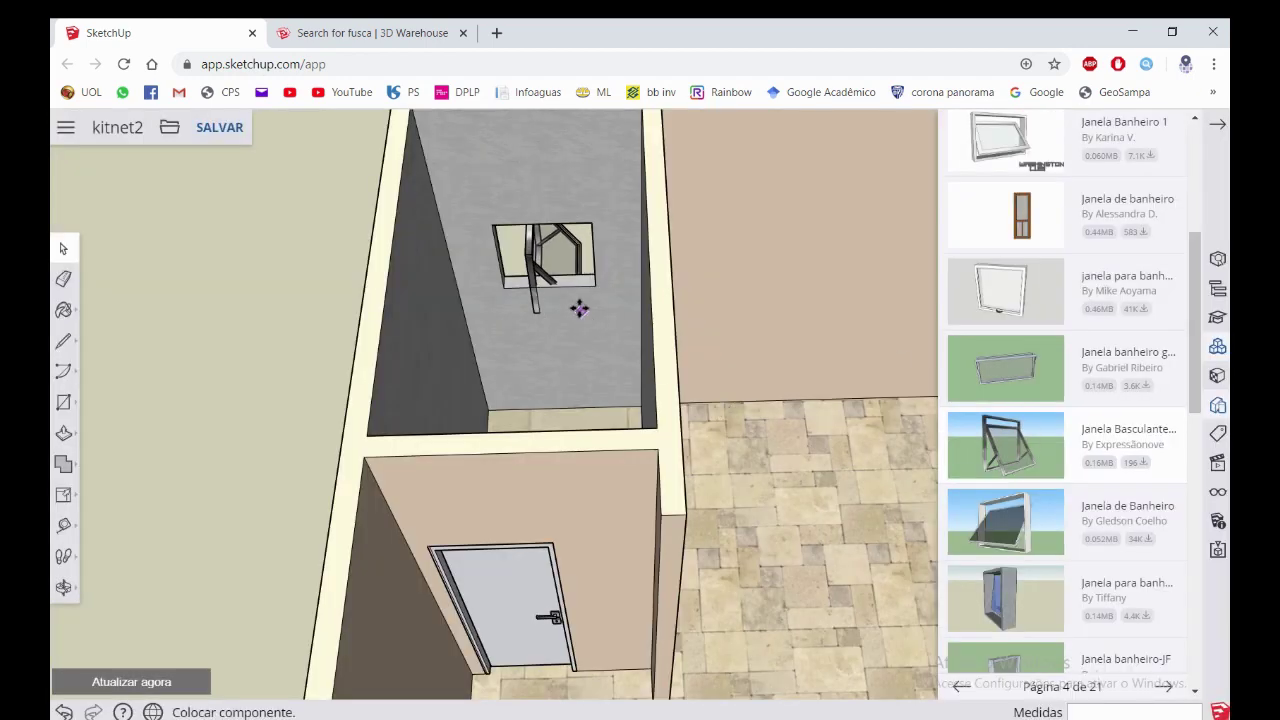
pyautogui.scroll(-5, 590, 315)
pyautogui.scroll(3, 300, 329)
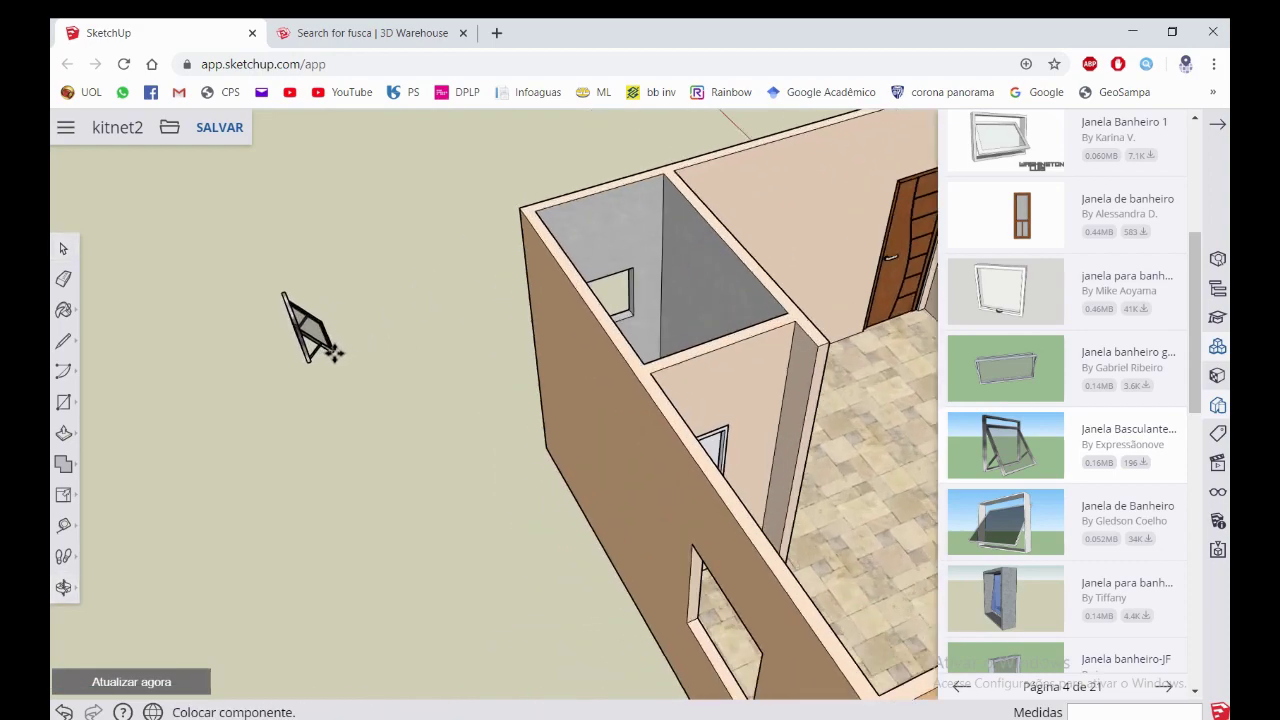
pyautogui.scroll(2, 314, 320)
pyautogui.moveTo(414, 314)
pyautogui.mouseDown(button='middle')
pyautogui.moveTo(466, 364)
pyautogui.moveTo(680, 357)
pyautogui.moveTo(834, 323)
pyautogui.mouseUp(button='middle')
pyautogui.scroll(2, 834, 323)
pyautogui.scroll(2, 777, 343)
pyautogui.scroll(-3, 647, 336)
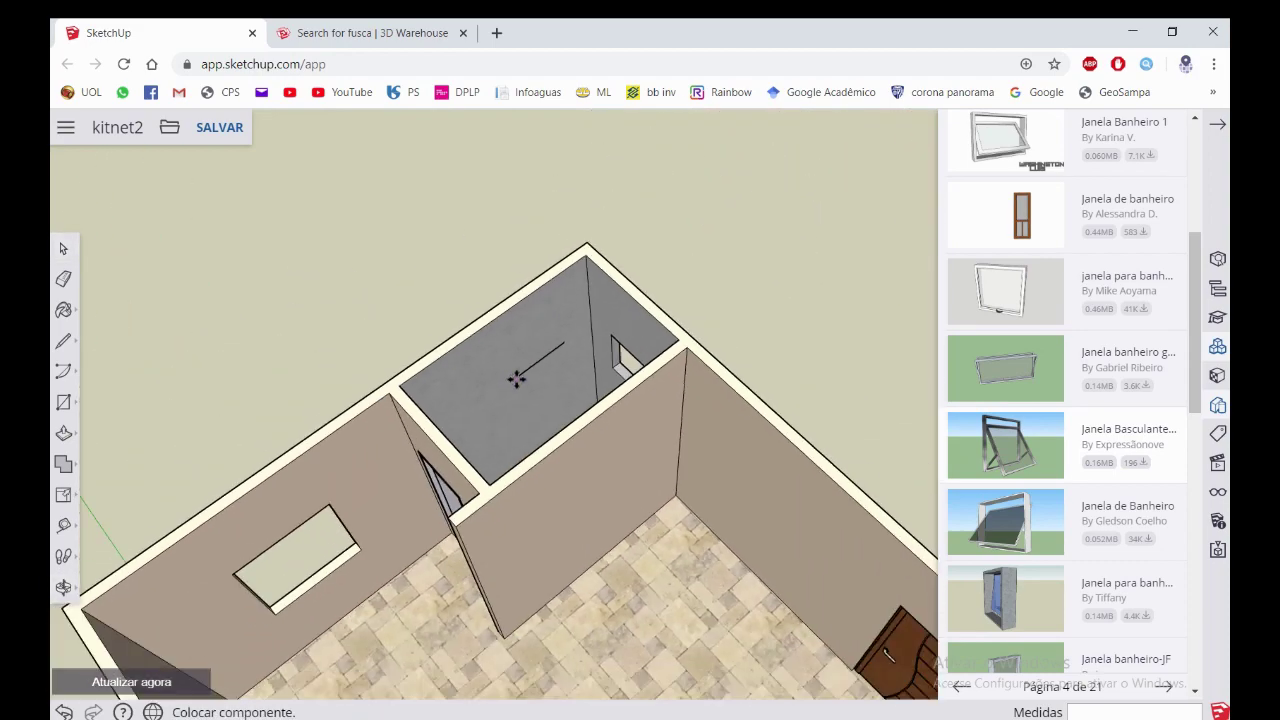
pyautogui.scroll(2, 688, 310)
pyautogui.scroll(2, 700, 325)
pyautogui.scroll(2, 725, 330)
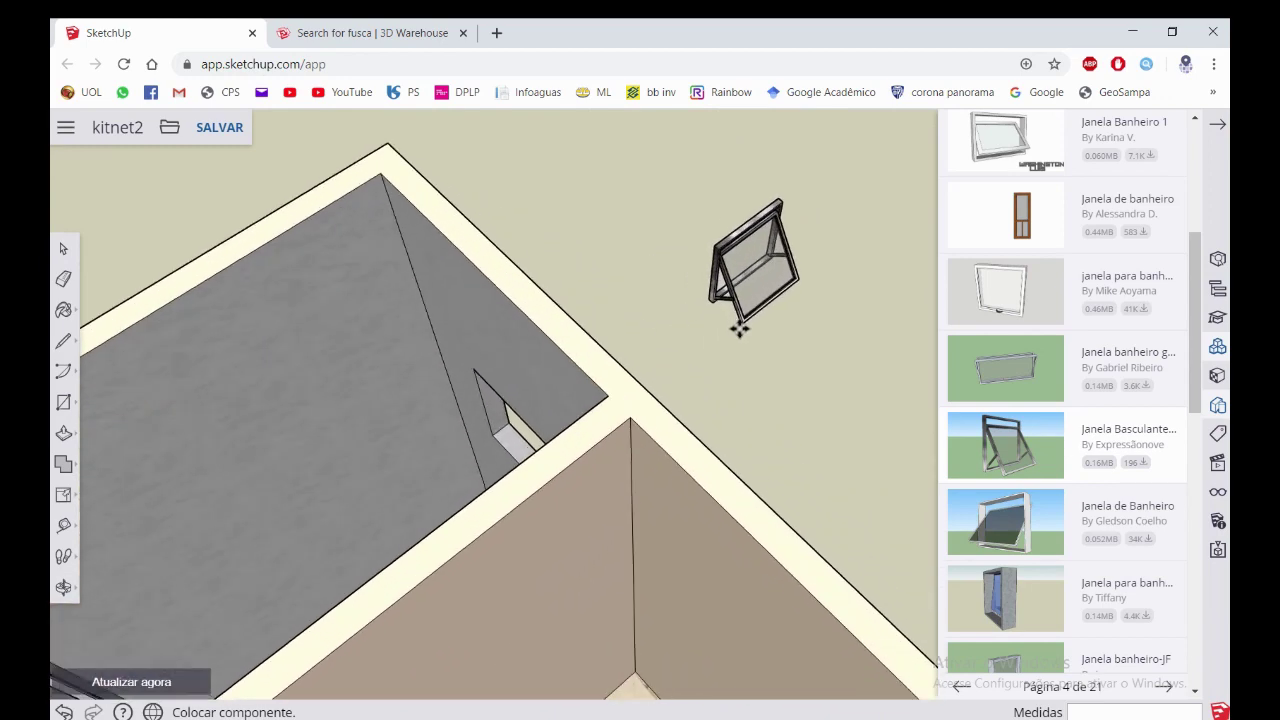
pyautogui.scroll(-1, 786, 300)
pyautogui.scroll(-1, 771, 314)
pyautogui.click(775, 310)
pyautogui.moveTo(775, 310); pyautogui.dragTo(771, 275, button='middle')
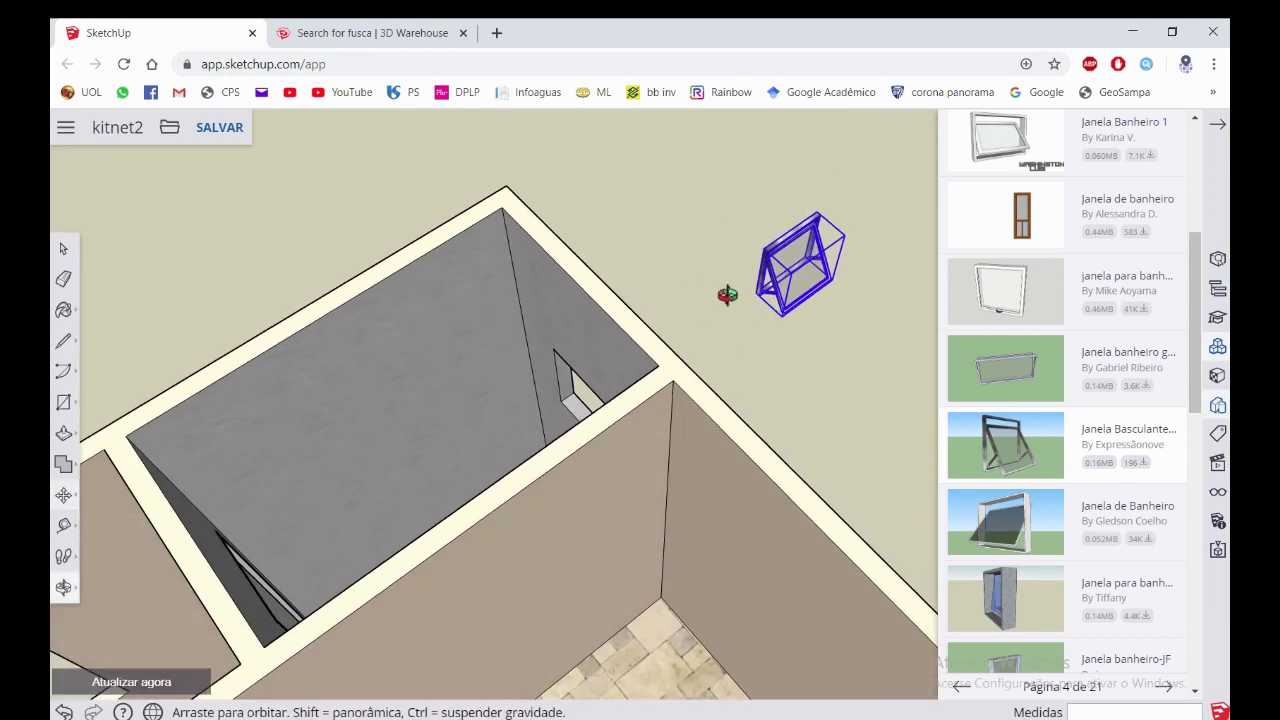
pyautogui.scroll(2, 800, 270)
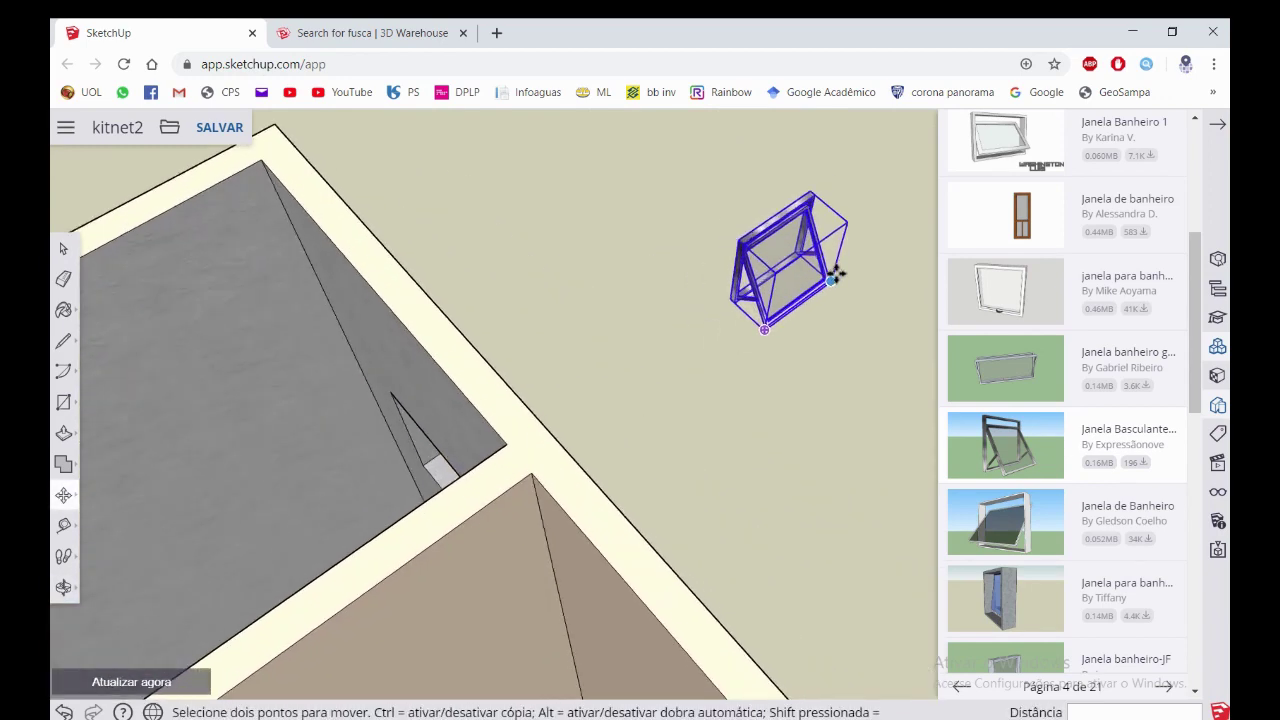
# Rotate the window 90° about its corner
pyautogui.click(64, 494)
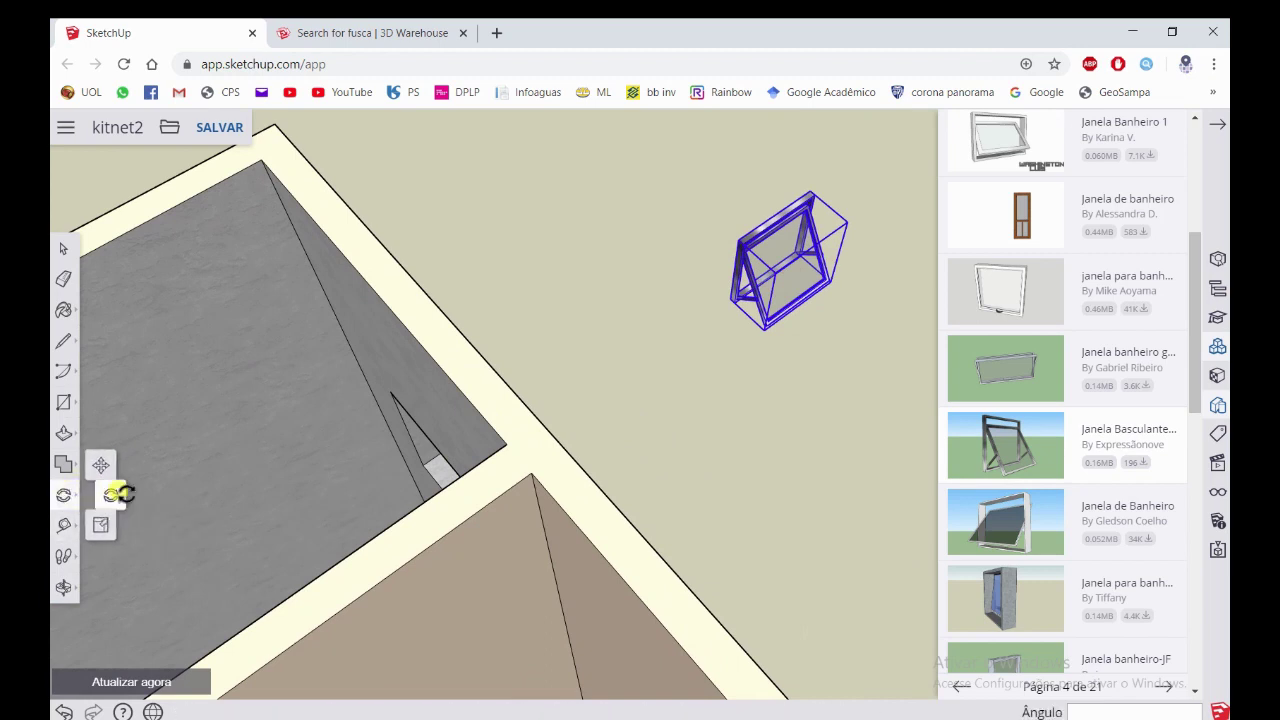
pyautogui.click(119, 496)
pyautogui.scroll(2, 725, 331)
pyautogui.scroll(2, 735, 285)
pyautogui.scroll(1, 707, 313)
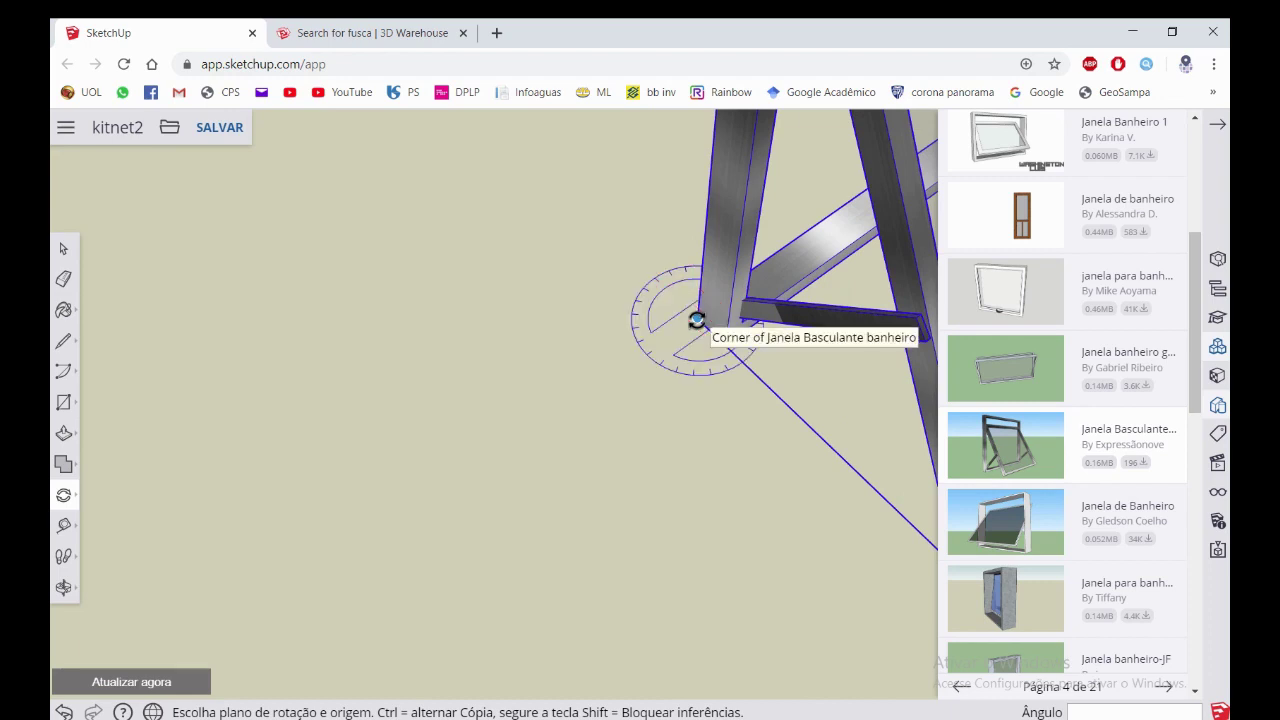
pyautogui.click(697, 318)
pyautogui.click(725, 343)
pyautogui.scroll(-3, 707, 344)
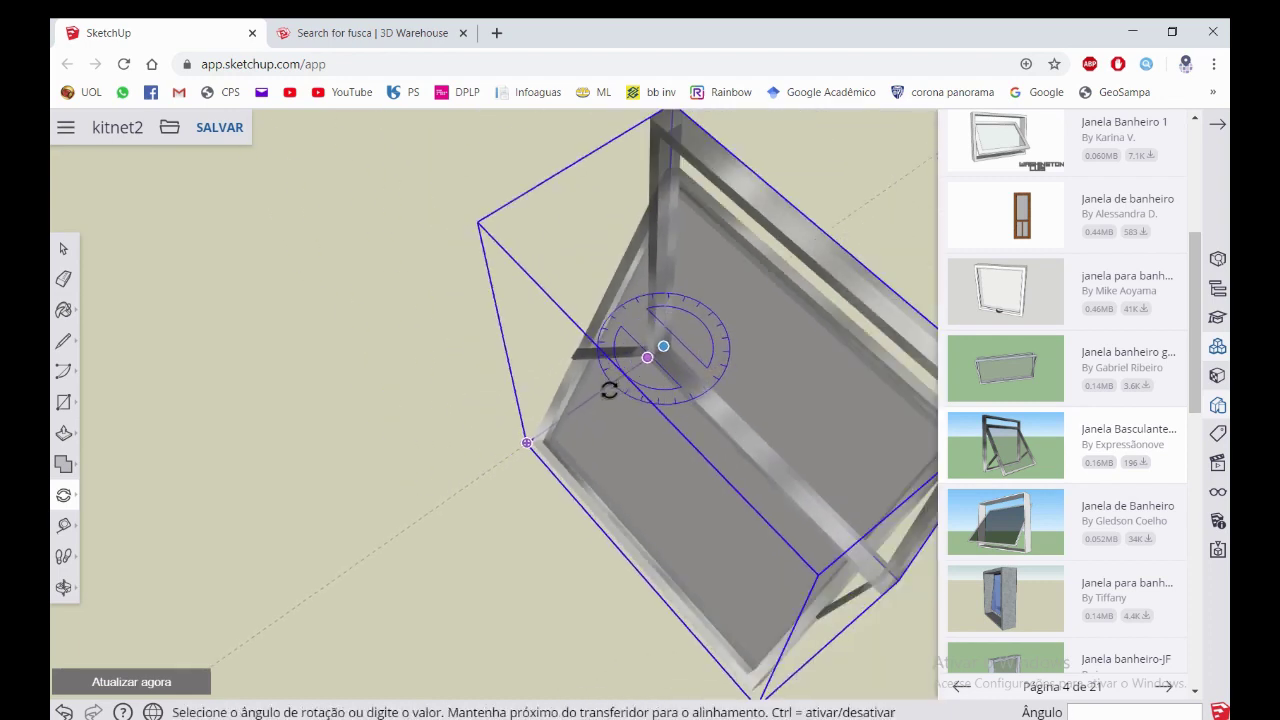
pyautogui.scroll(-3, 640, 400)
pyautogui.scroll(-2, 640, 380)
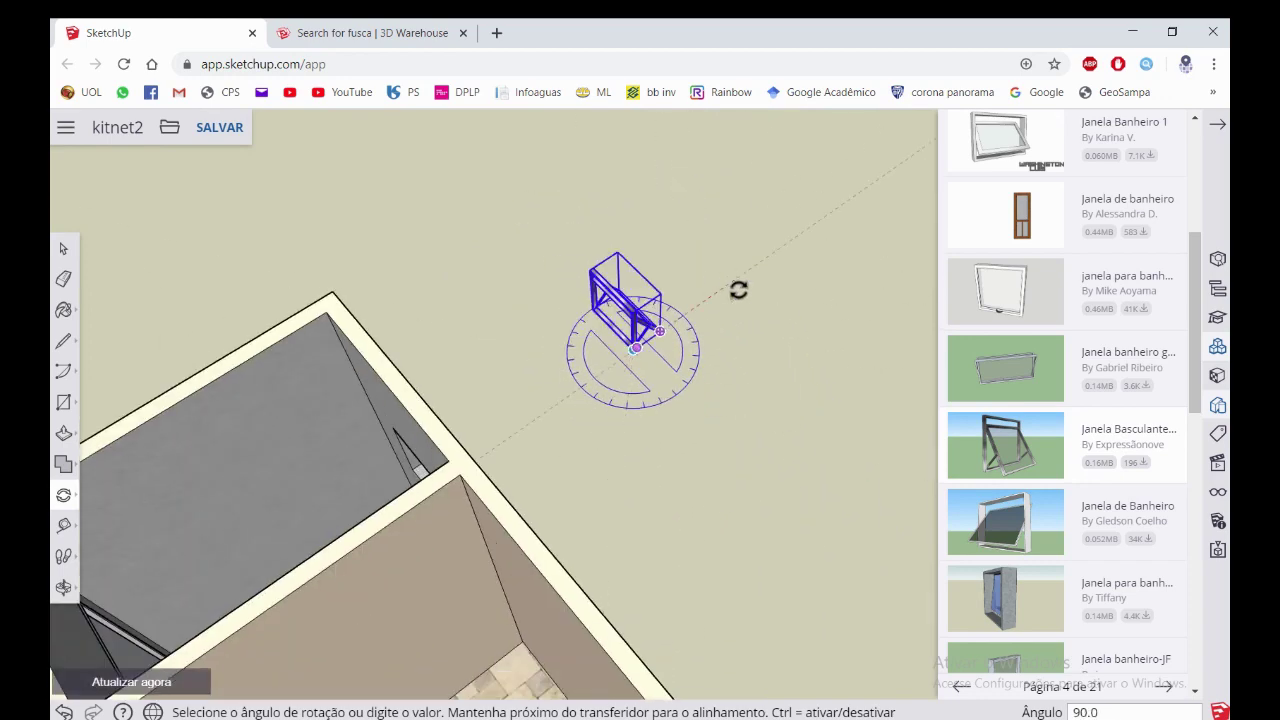
pyautogui.click(810, 236)
pyautogui.scroll(2, 589, 244)
pyautogui.press('space')
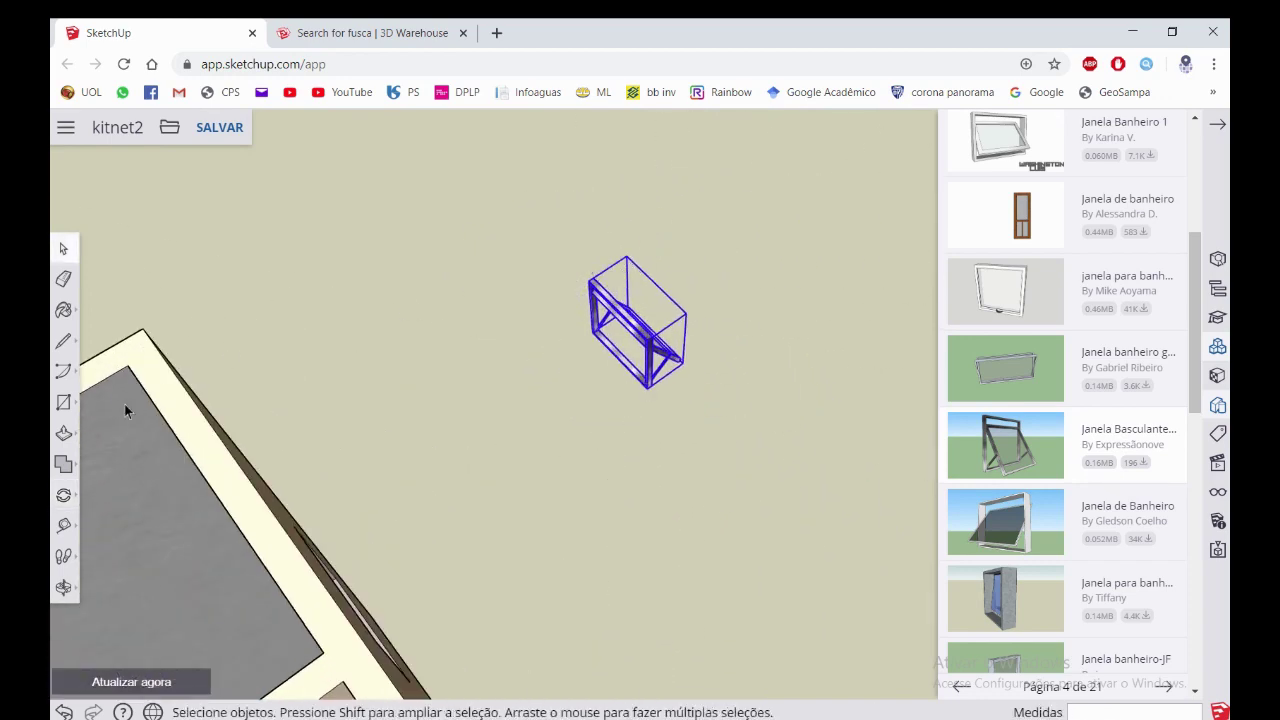
# Move the window toward the bathroom wall opening and bring up the Styles panel
pyautogui.click(66, 496)
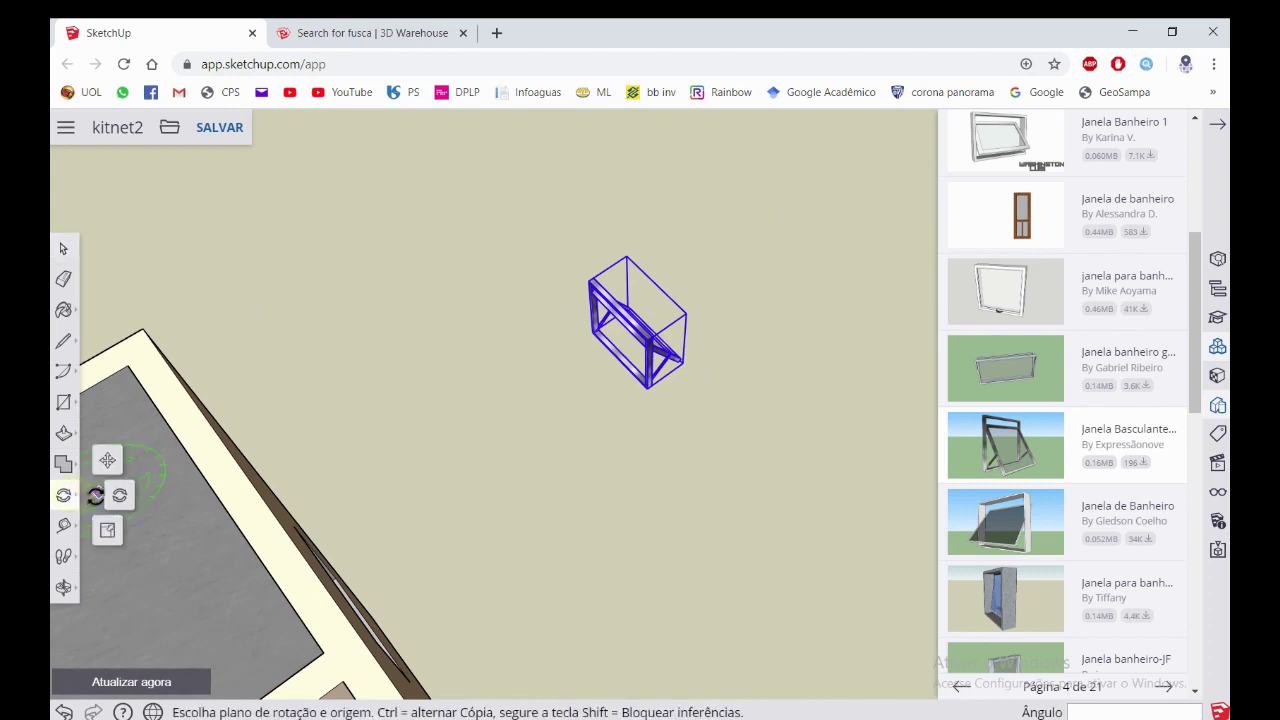
pyautogui.click(107, 462)
pyautogui.scroll(2, 700, 340)
pyautogui.scroll(3, 640, 325)
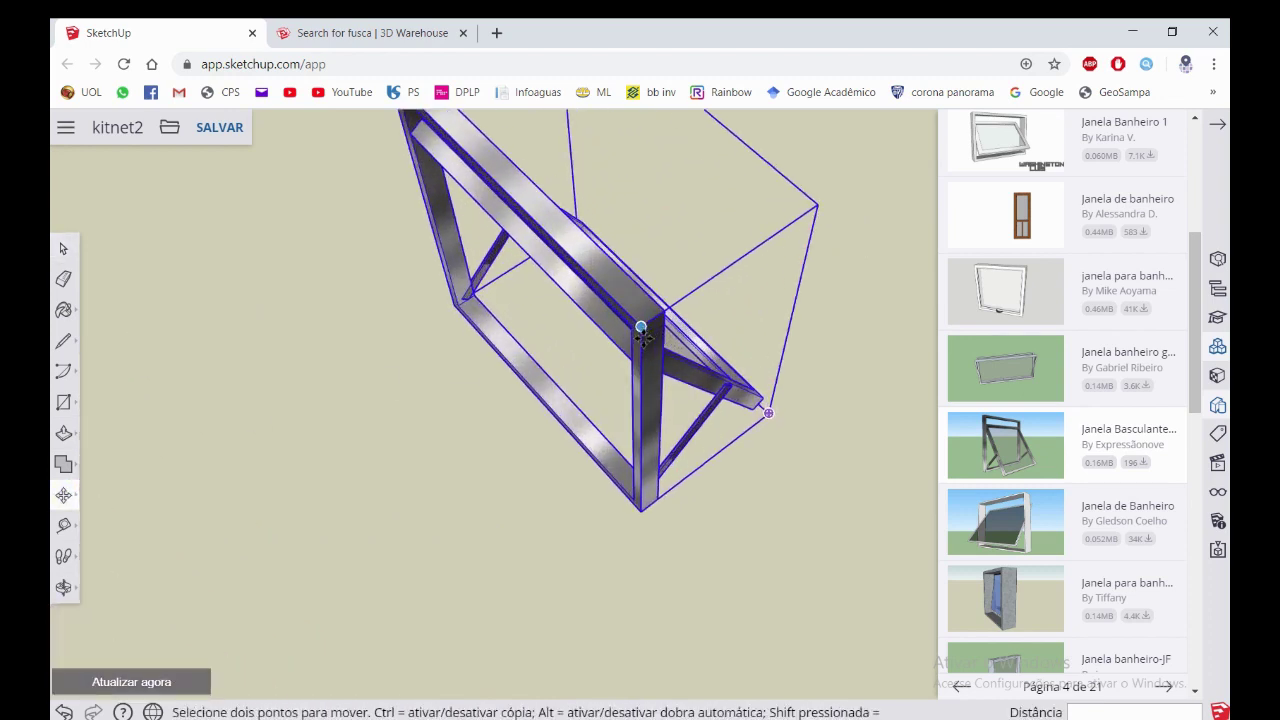
pyautogui.scroll(3, 658, 316)
pyautogui.scroll(-3, 660, 312)
pyautogui.scroll(-3, 640, 300)
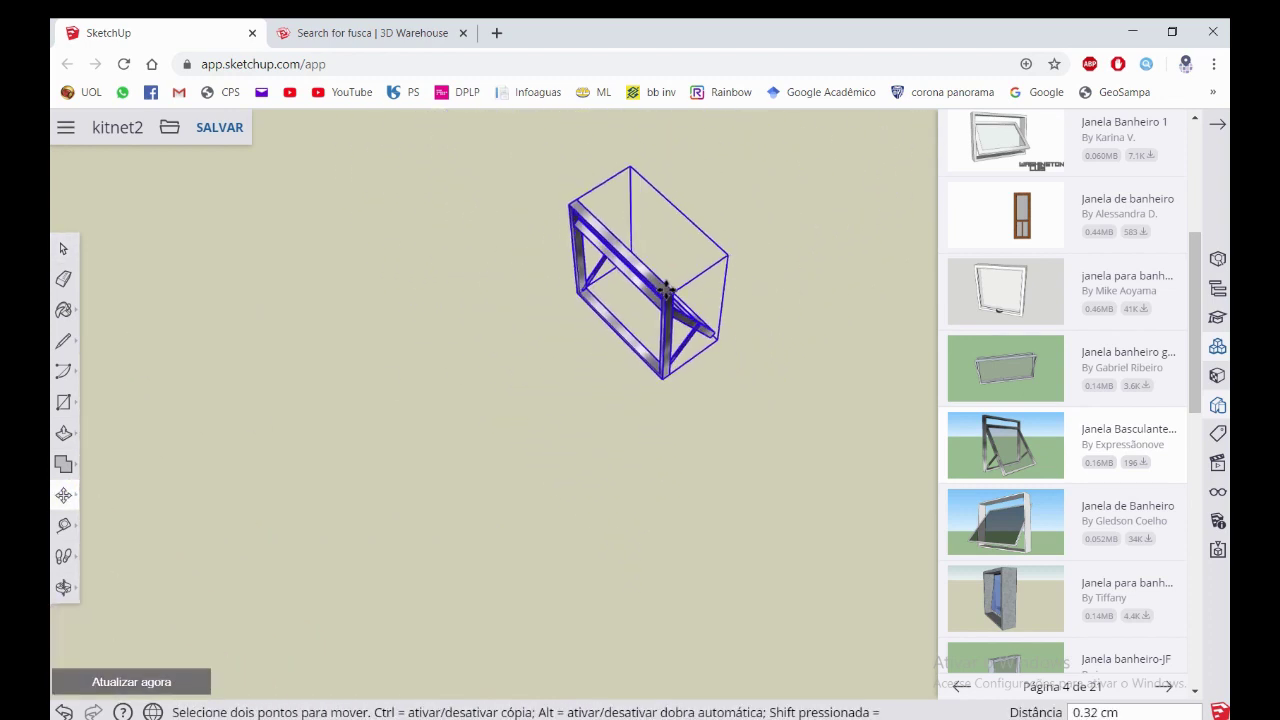
pyautogui.scroll(-3, 625, 290)
pyautogui.scroll(2, 625, 290)
pyautogui.scroll(3, 594, 514)
pyautogui.scroll(3, 608, 500)
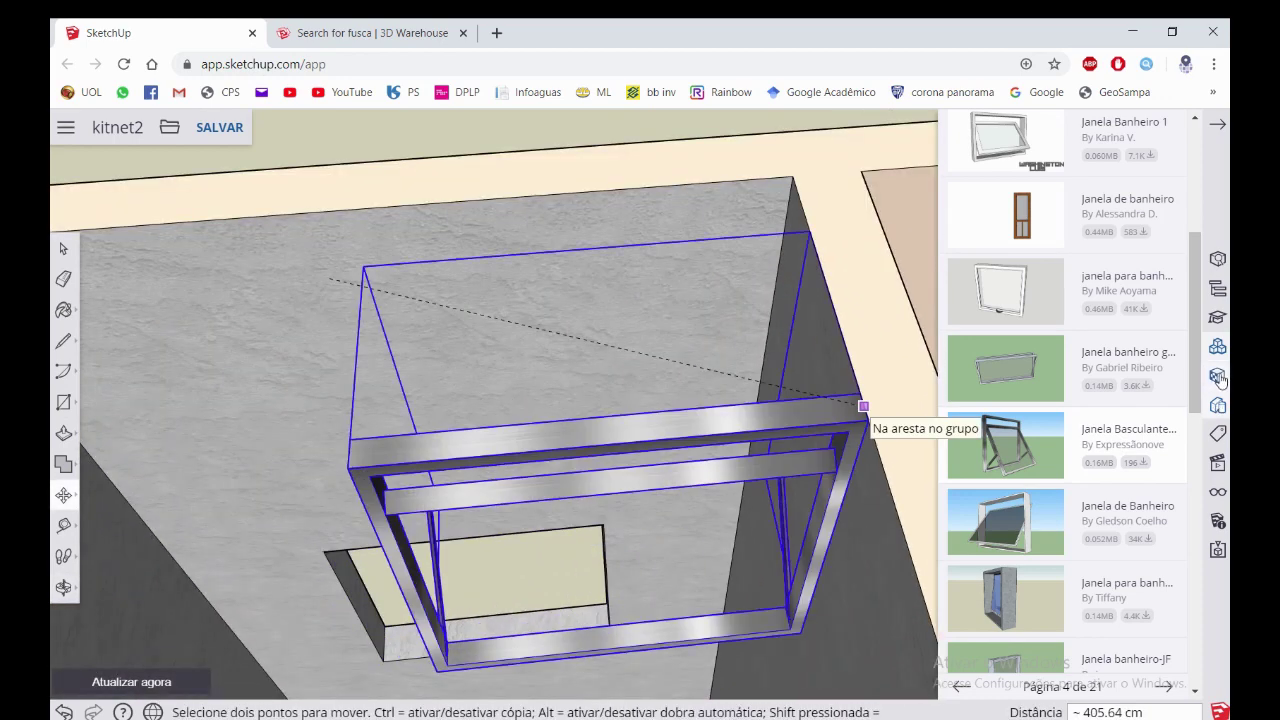
pyautogui.click(1214, 406)
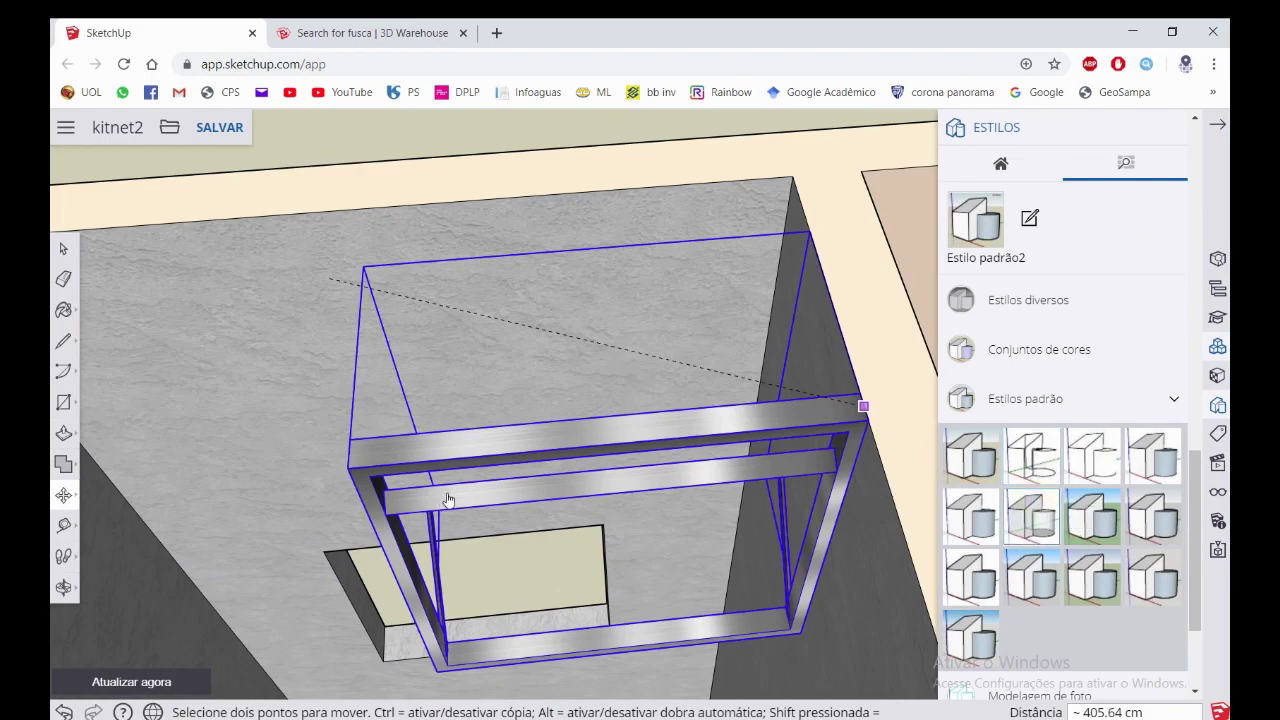
# Drop the basculante window into the bathroom wall opening
pyautogui.scroll(-3, 524, 543)
pyautogui.moveTo(524, 543); pyautogui.dragTo(726, 486, button='middle')
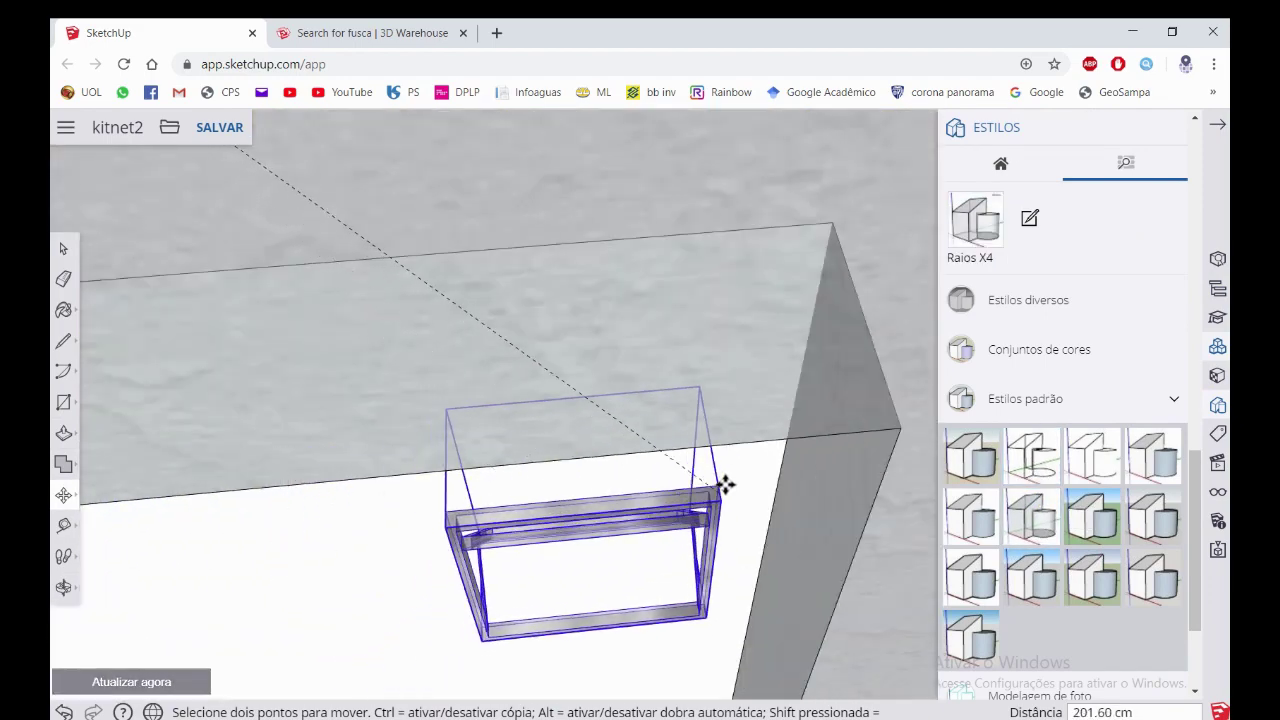
pyautogui.scroll(5, 876, 364)
pyautogui.click(866, 320)
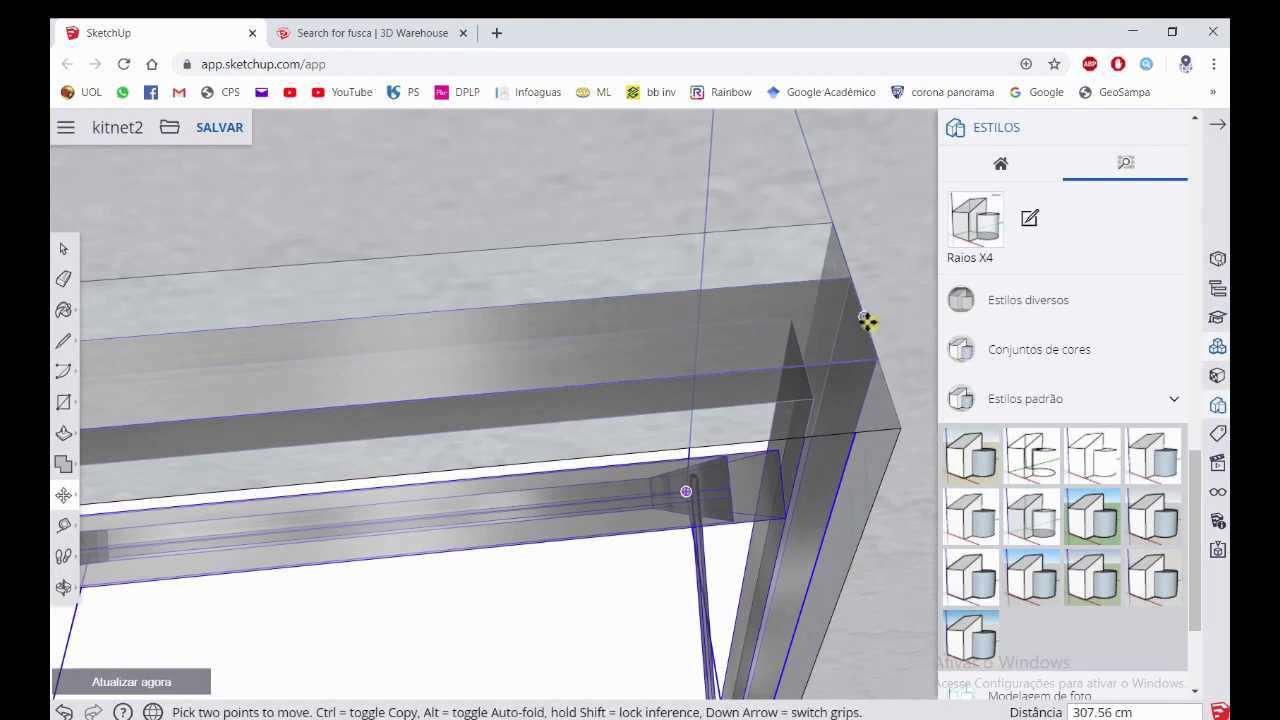
pyautogui.scroll(-2, 681, 318)
pyautogui.scroll(-3, 681, 318)
pyautogui.press('space')
# Orbit around the window frame and surrounding wall to check its fit
pyautogui.moveTo(645, 323)
pyautogui.mouseDown(button='middle')
pyautogui.moveTo(509, 249)
pyautogui.moveTo(514, 206)
pyautogui.moveTo(466, 289)
pyautogui.mouseUp(button='middle')
pyautogui.scroll(2, 518, 280)
pyautogui.scroll(2, 346, 243)
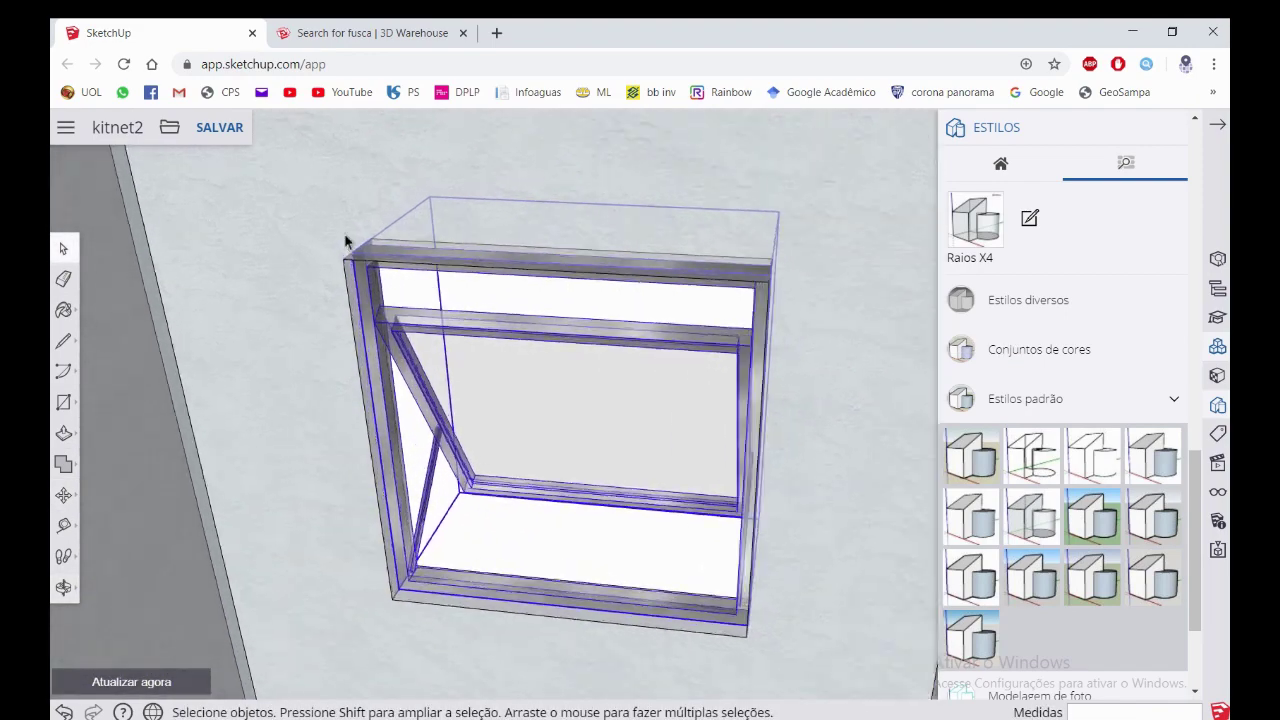
pyautogui.scroll(3, 376, 248)
pyautogui.moveTo(376, 248)
pyautogui.mouseDown(button='middle')
pyautogui.moveTo(523, 114)
pyautogui.moveTo(391, 214)
pyautogui.moveTo(352, 287)
pyautogui.moveTo(478, 386)
pyautogui.moveTo(519, 354)
pyautogui.moveTo(466, 330)
pyautogui.moveTo(534, 382)
pyautogui.mouseUp(button='middle')
pyautogui.scroll(-3, 351, 283)
pyautogui.scroll(-3, 382, 312)
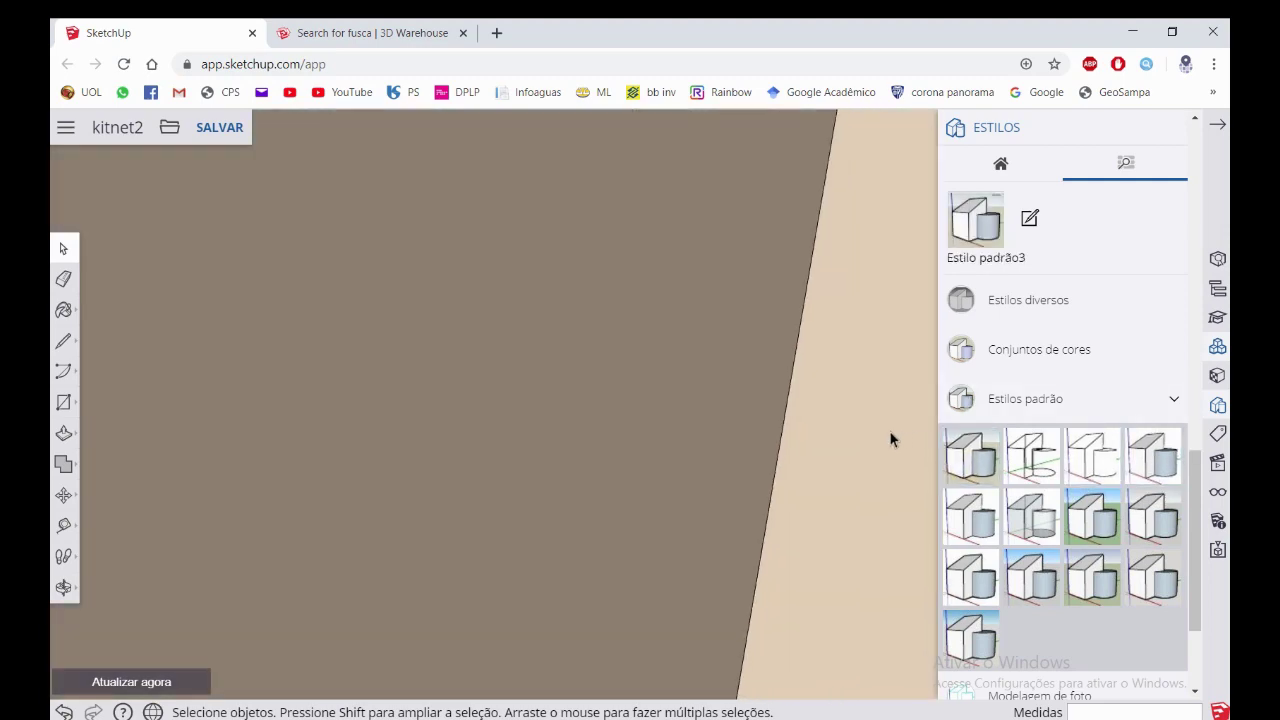
pyautogui.moveTo(889, 437)
pyautogui.mouseDown(button='middle')
pyautogui.moveTo(503, 423)
pyautogui.moveTo(517, 403)
pyautogui.moveTo(334, 394)
pyautogui.moveTo(839, 313)
pyautogui.moveTo(872, 471)
pyautogui.moveTo(457, 129)
pyautogui.moveTo(354, 171)
pyautogui.moveTo(711, 279)
pyautogui.moveTo(466, 398)
pyautogui.moveTo(1060, 291)
pyautogui.mouseUp(button='middle')
# Close the Styles panel, orbit to the house's door side, and reopen the Components panel
pyautogui.click(1217, 124)
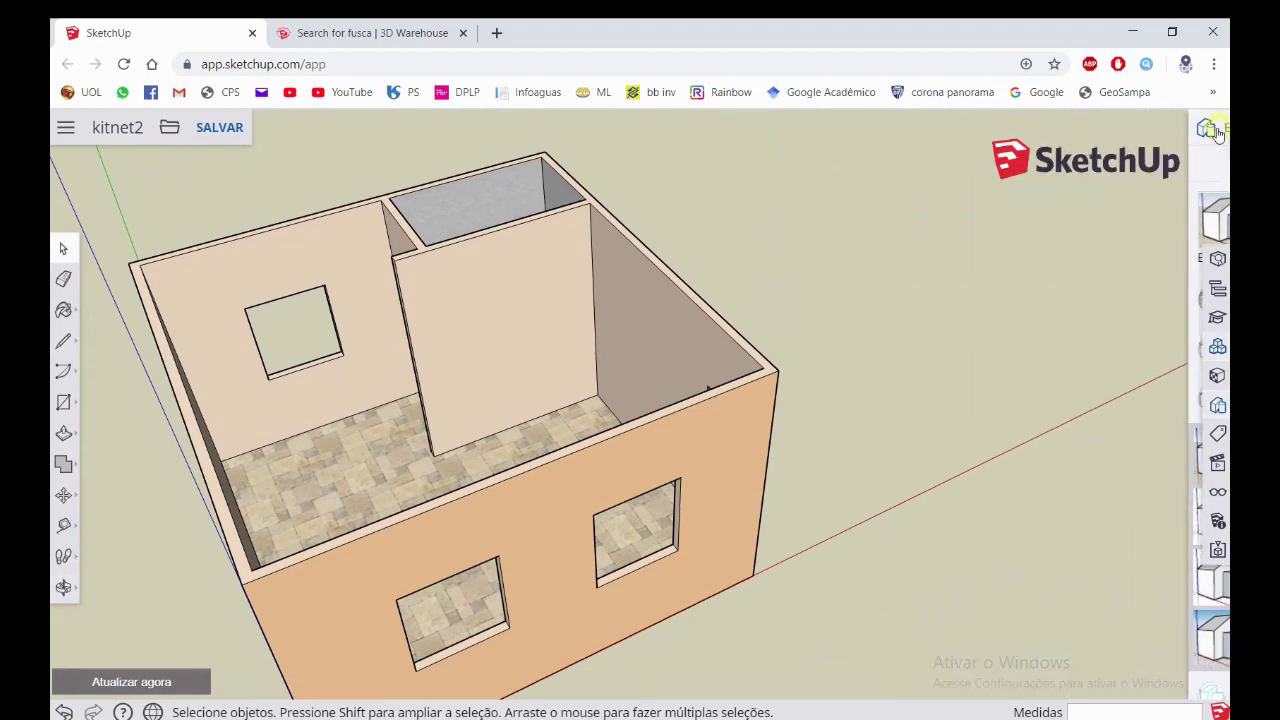
pyautogui.moveTo(689, 397)
pyautogui.mouseDown(button='middle')
pyautogui.moveTo(349, 451)
pyautogui.moveTo(362, 428)
pyautogui.moveTo(470, 420)
pyautogui.mouseUp(button='middle')
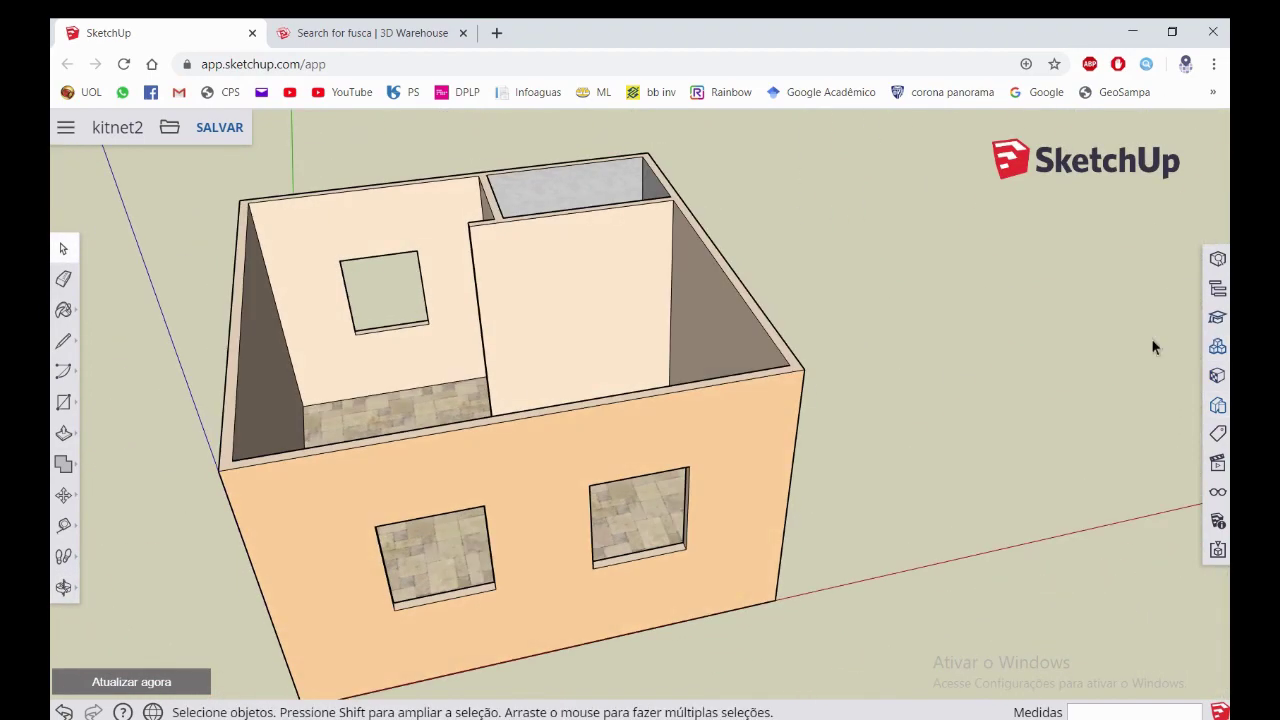
pyautogui.moveTo(1151, 338); pyautogui.dragTo(694, 371, button='middle')
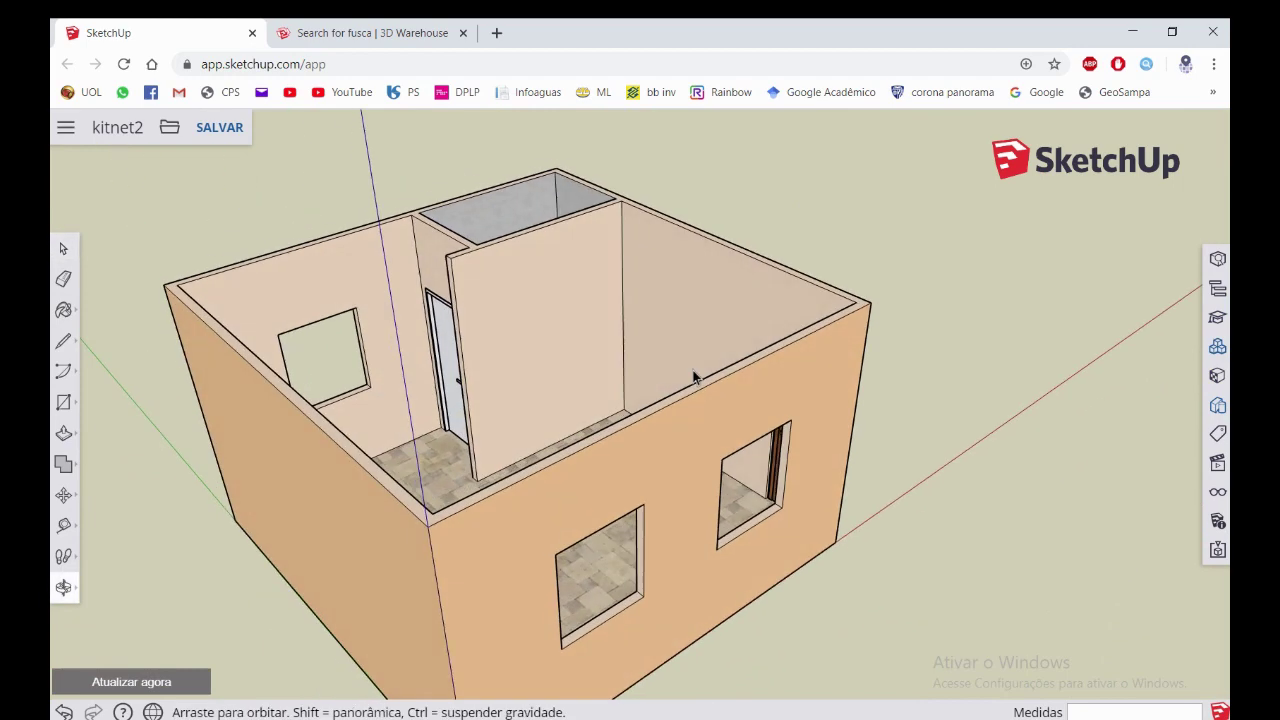
pyautogui.click(1210, 352)
pyautogui.write('janela')
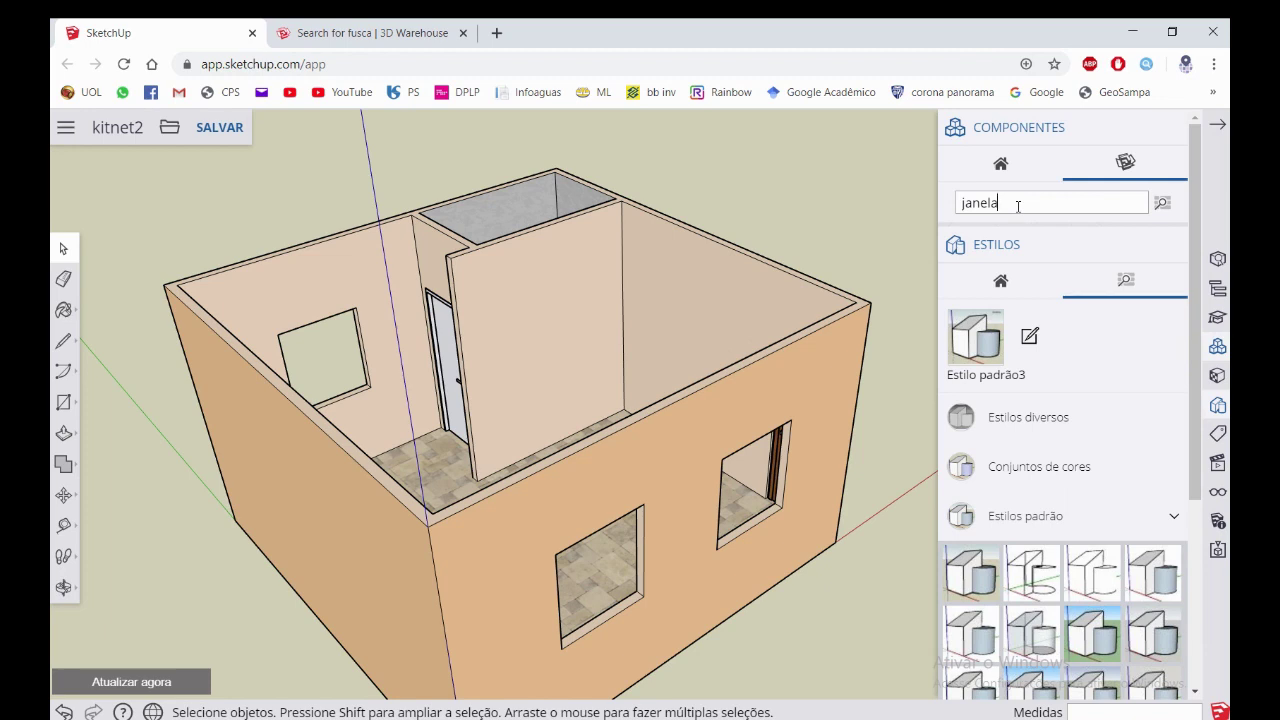
# Browse the first three pages of 'janela' window results in 3D Warehouse
pyautogui.press('Return')
pyautogui.scroll(-2, 1020, 298)
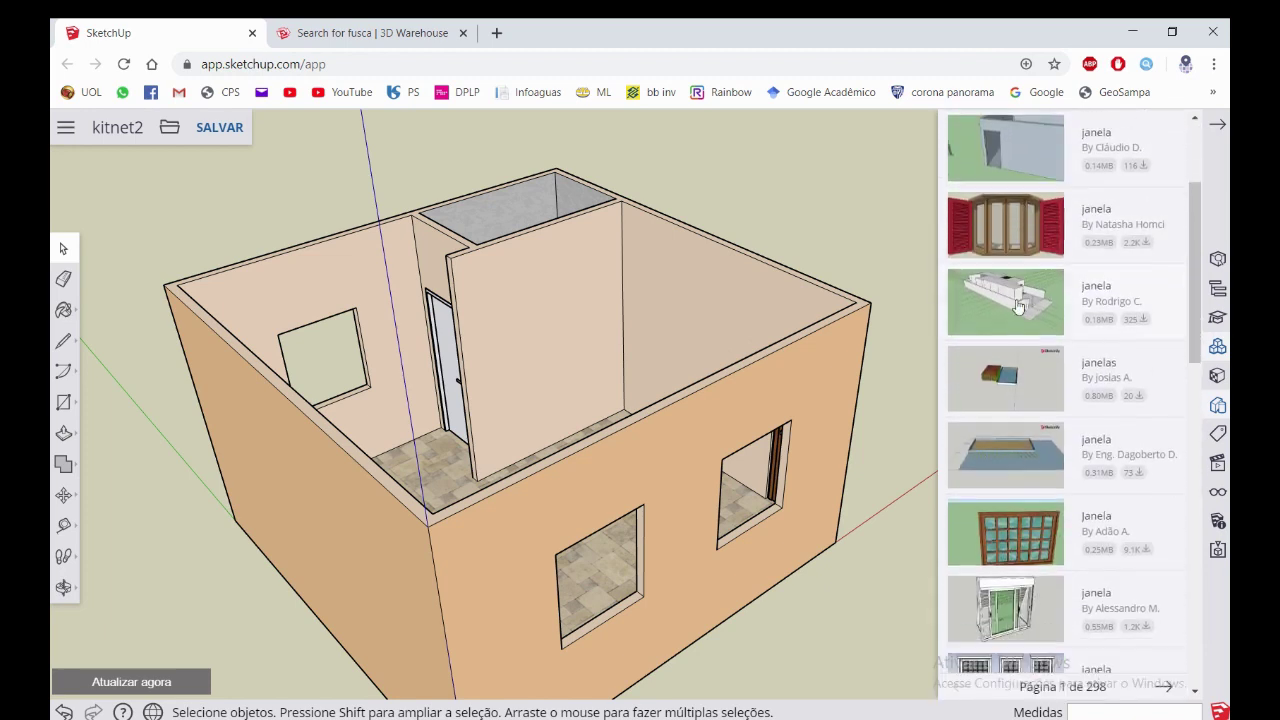
pyautogui.scroll(-2, 1018, 302)
pyautogui.scroll(-2, 1015, 307)
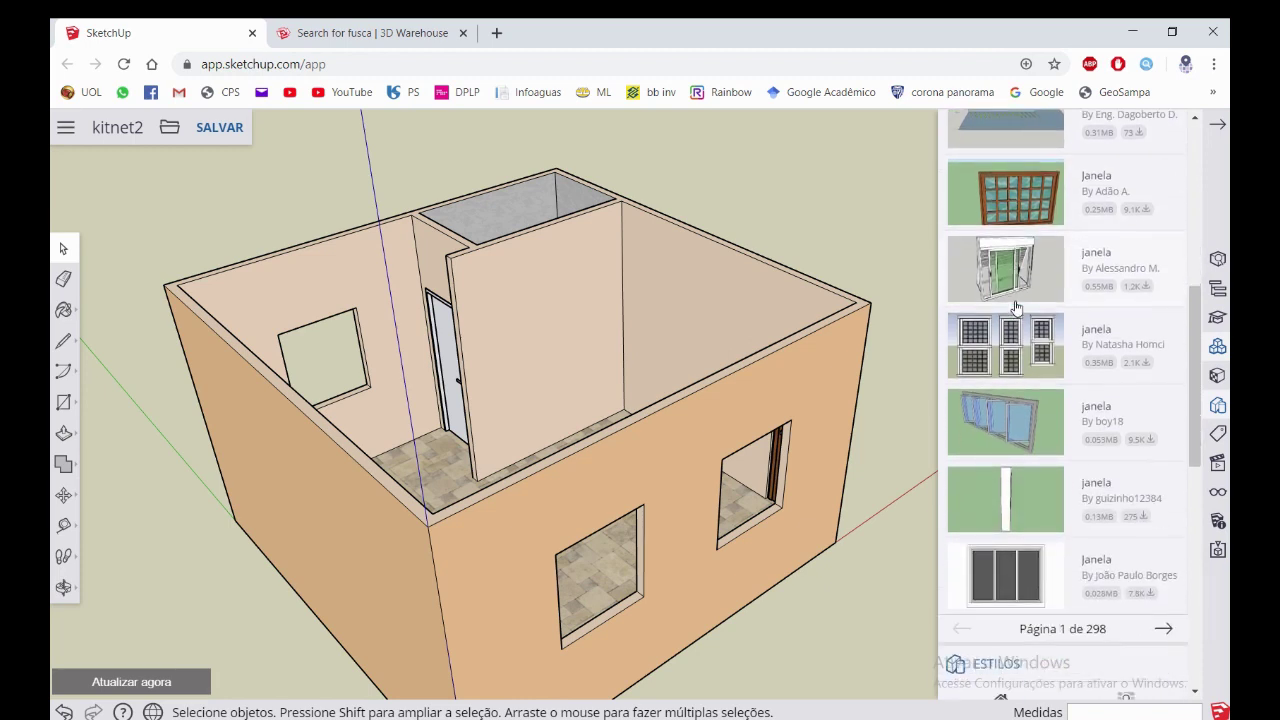
pyautogui.scroll(-1, 1016, 306)
pyautogui.scroll(-1, 1030, 340)
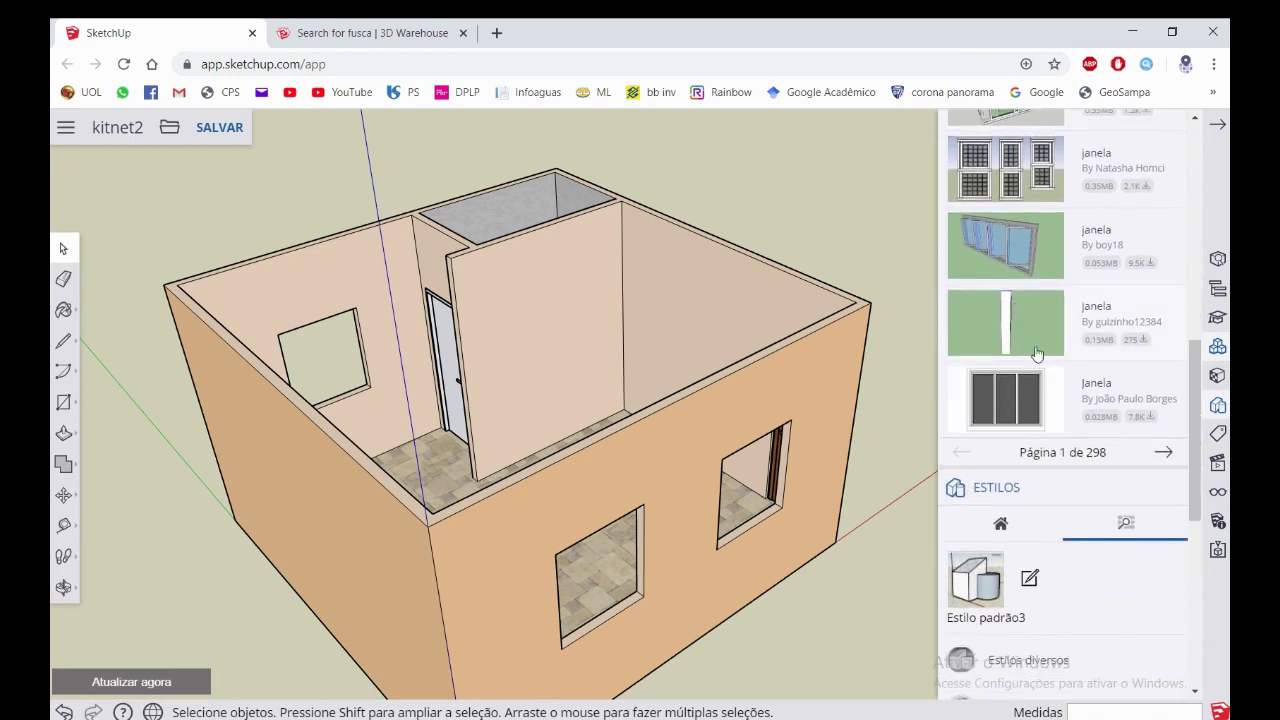
pyautogui.click(1167, 455)
pyautogui.scroll(1, 1123, 343)
pyautogui.scroll(1, 1123, 343)
pyautogui.scroll(1, 1123, 344)
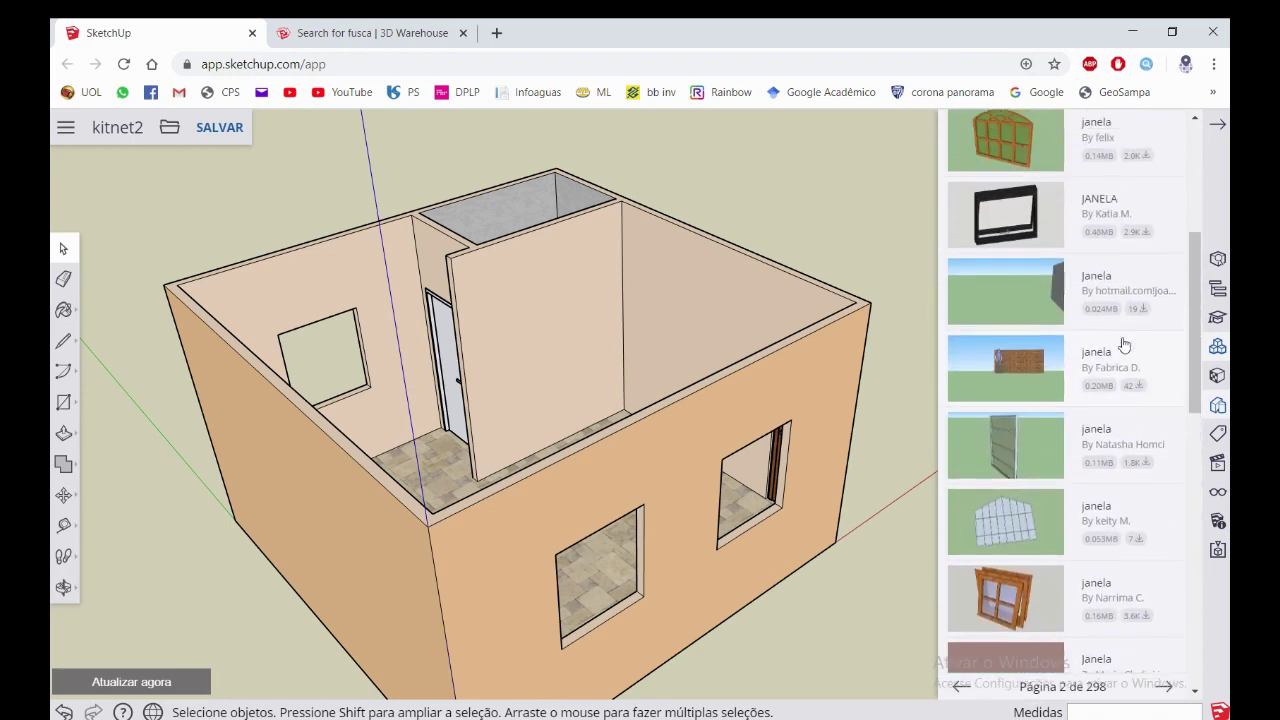
pyautogui.scroll(1, 1123, 343)
pyautogui.scroll(3, 1118, 337)
pyautogui.scroll(1, 1117, 337)
pyautogui.scroll(-5, 1100, 338)
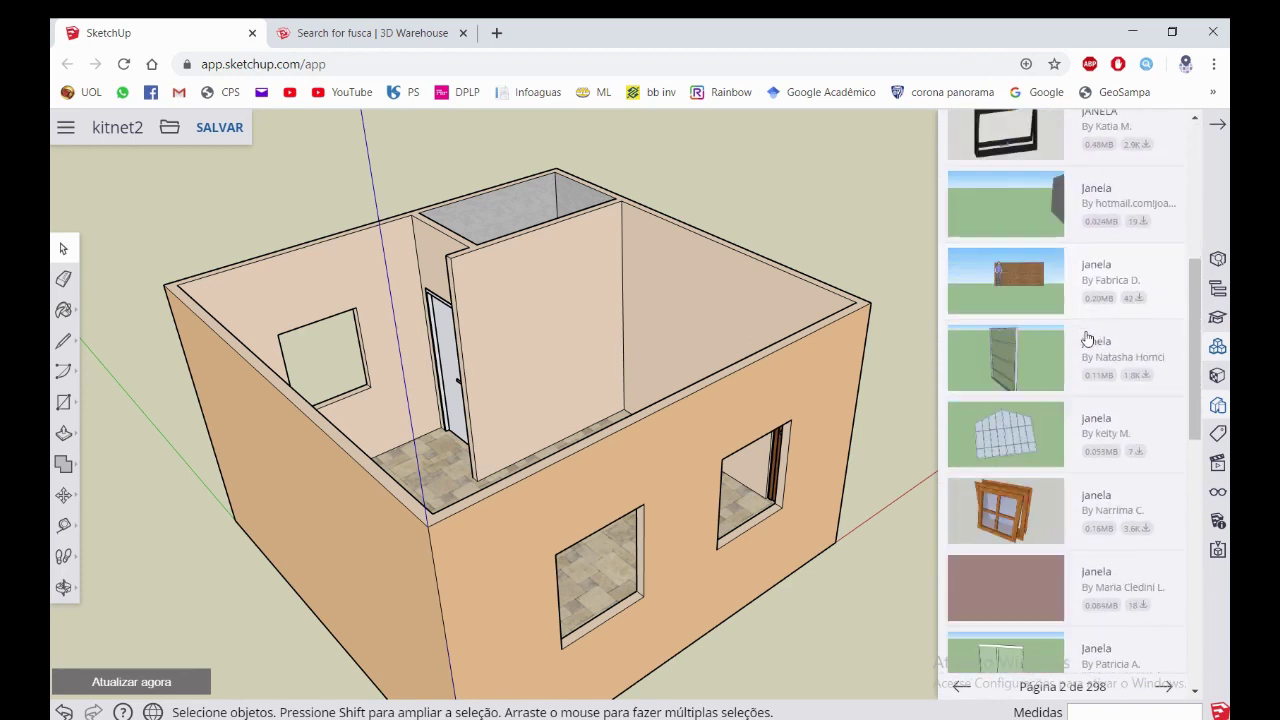
pyautogui.scroll(-1, 1087, 340)
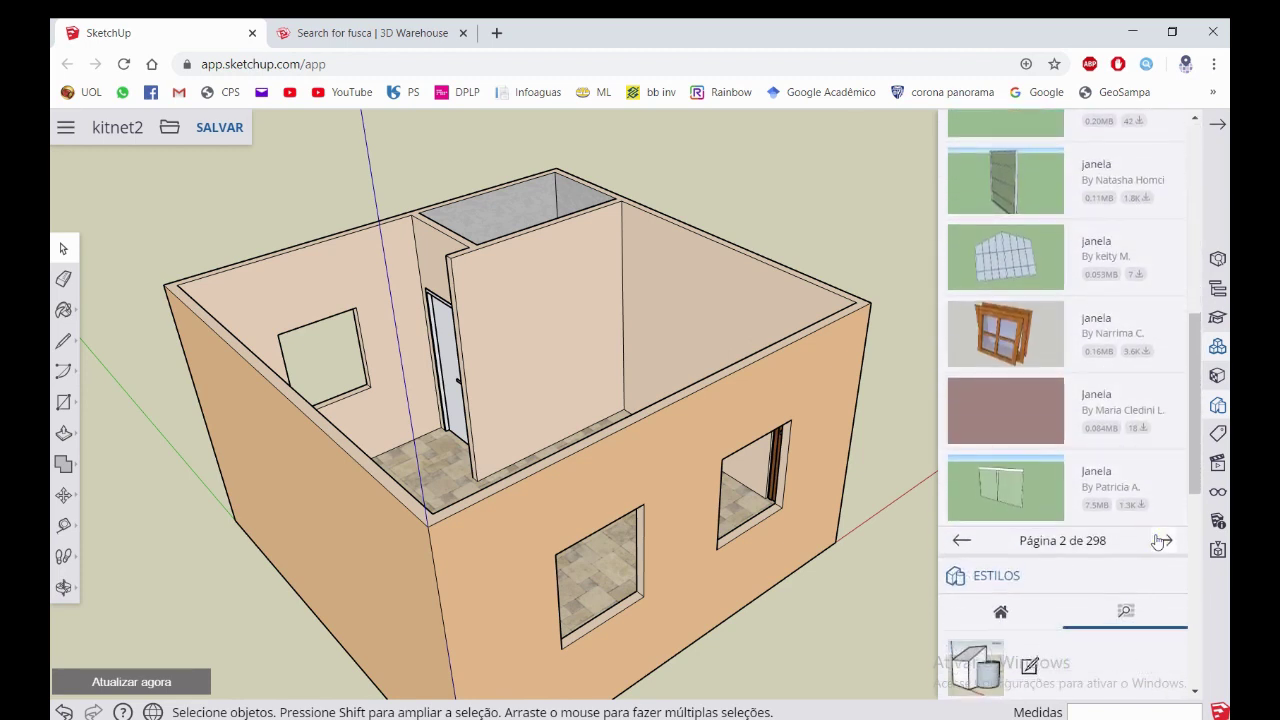
pyautogui.click(1162, 541)
pyautogui.scroll(1, 1078, 360)
pyautogui.scroll(2, 1078, 356)
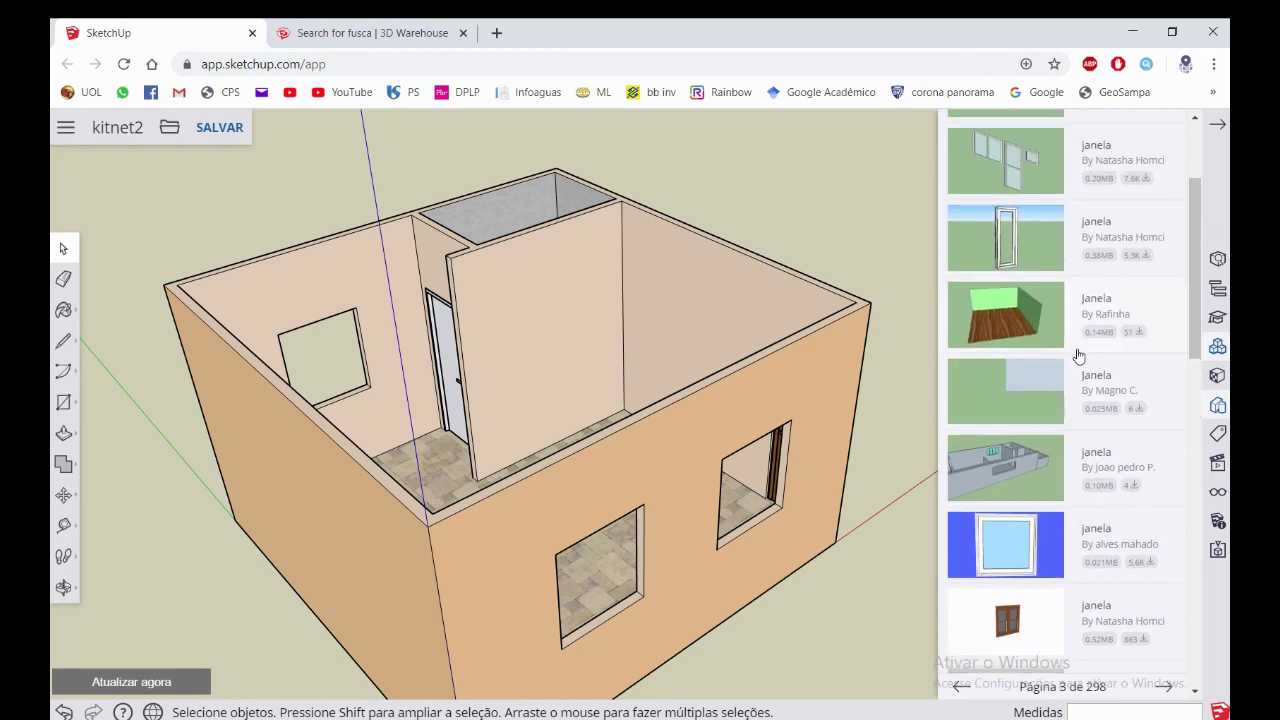
pyautogui.scroll(2, 1075, 348)
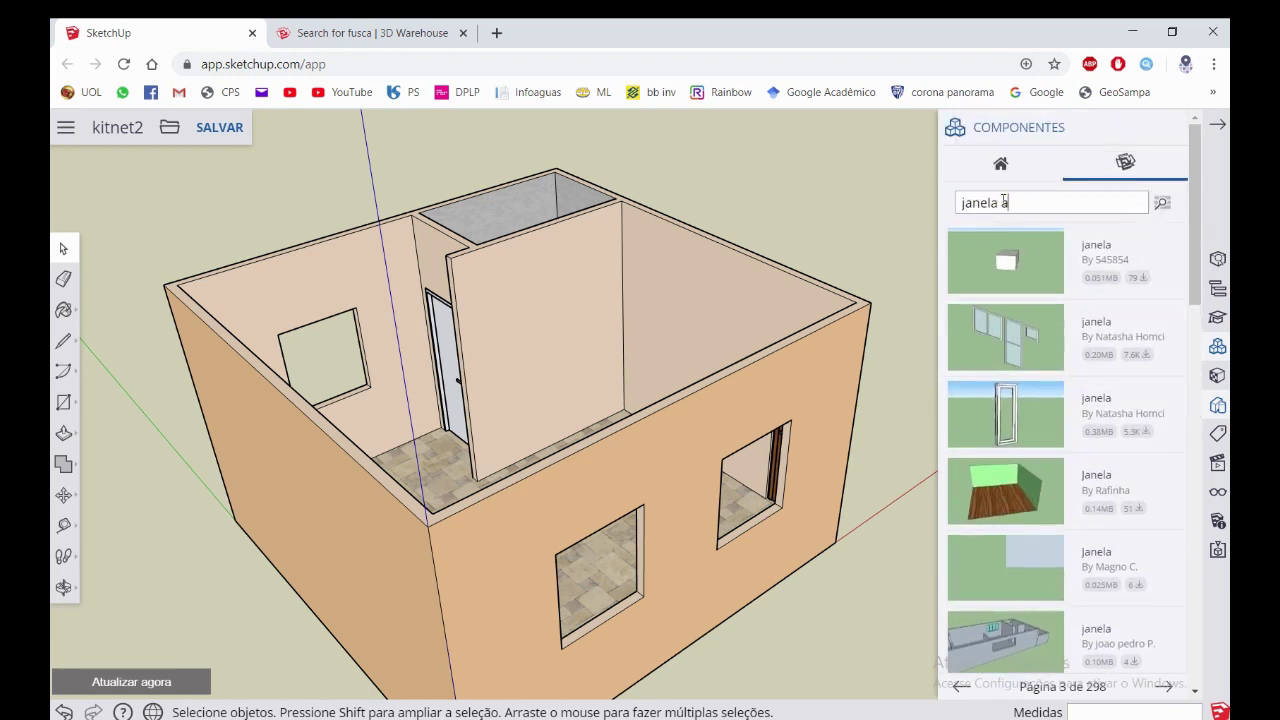
# Search for 'janela aluminio' and scroll through the aluminium window results
pyautogui.press('Return')
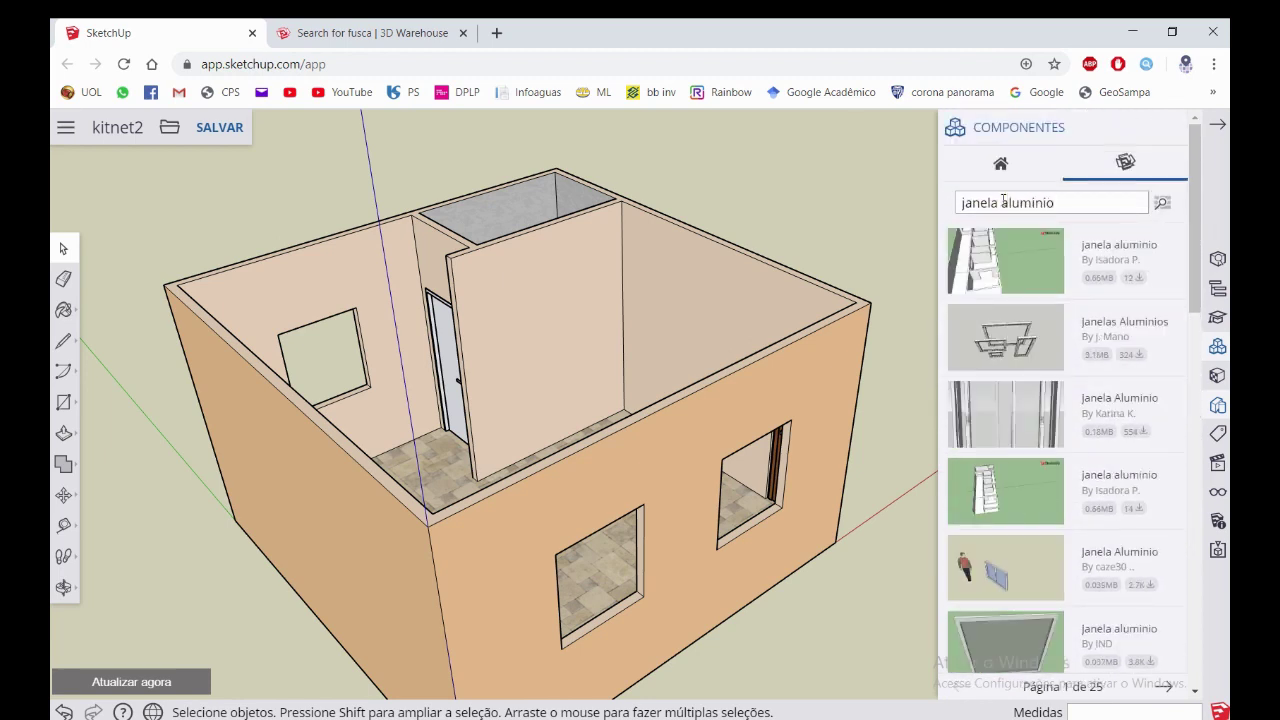
pyautogui.scroll(-1, 962, 292)
pyautogui.scroll(-1, 966, 299)
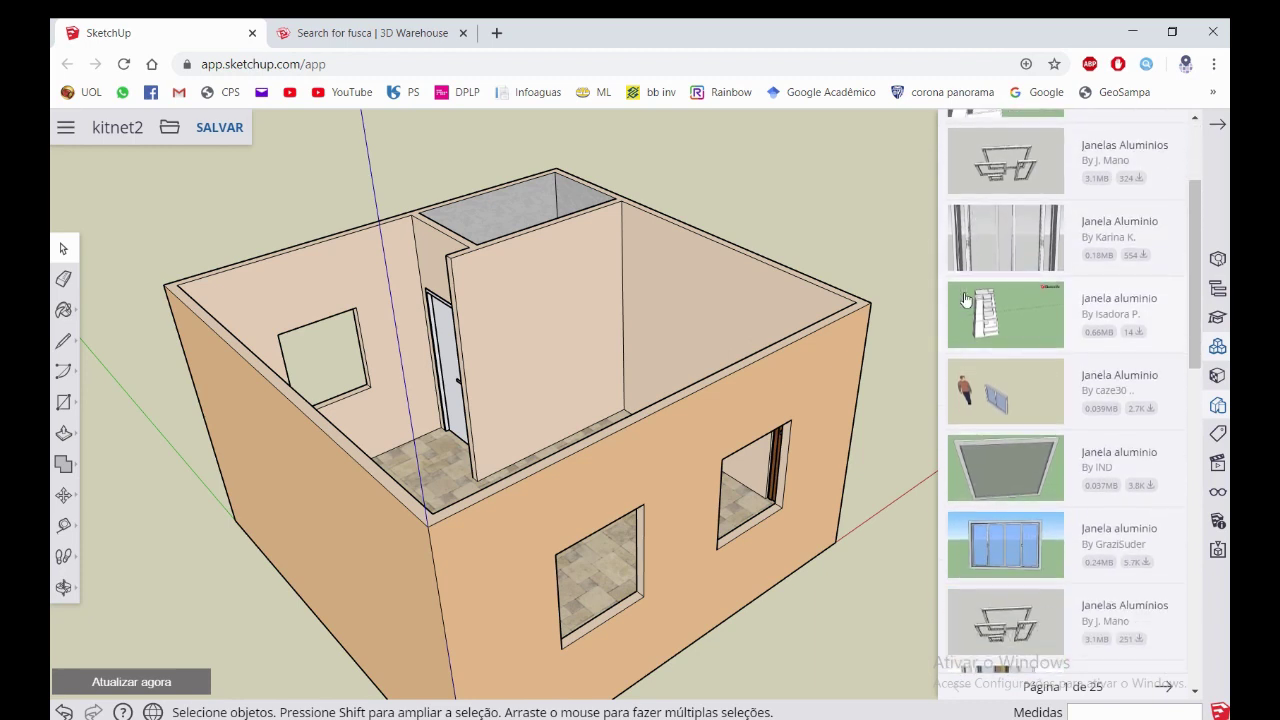
pyautogui.scroll(-1, 966, 310)
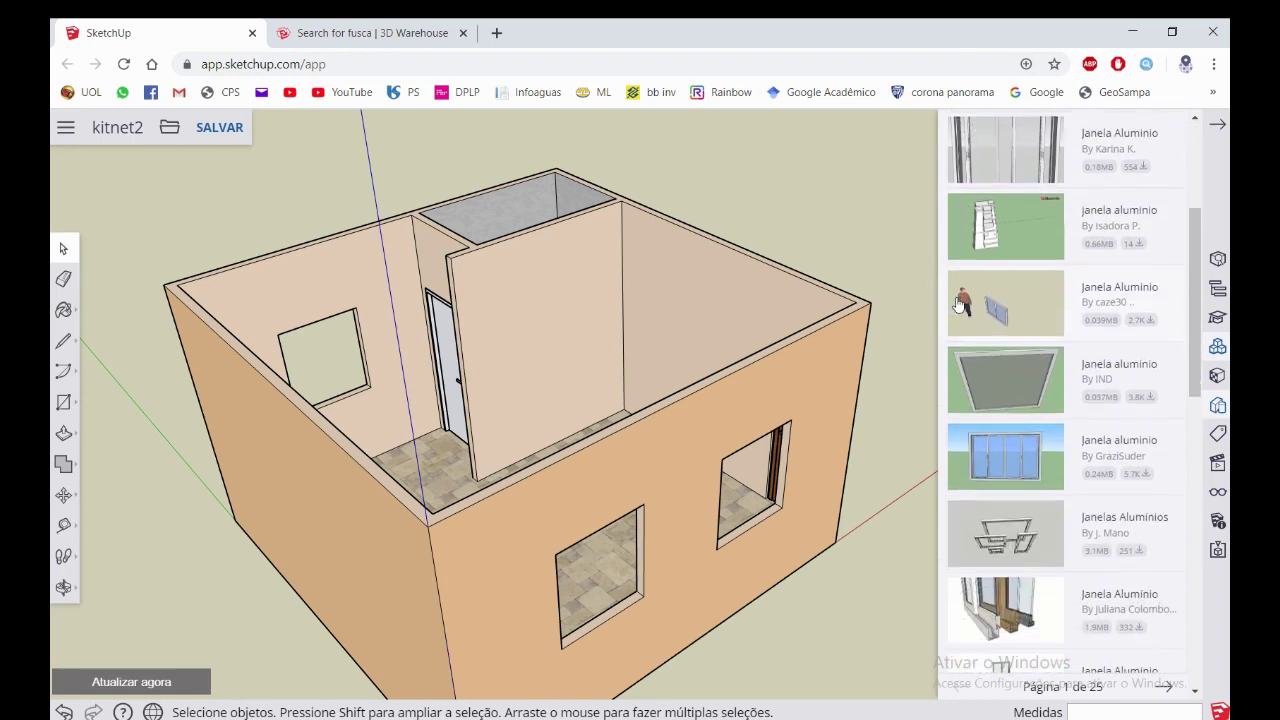
pyautogui.scroll(-1, 975, 330)
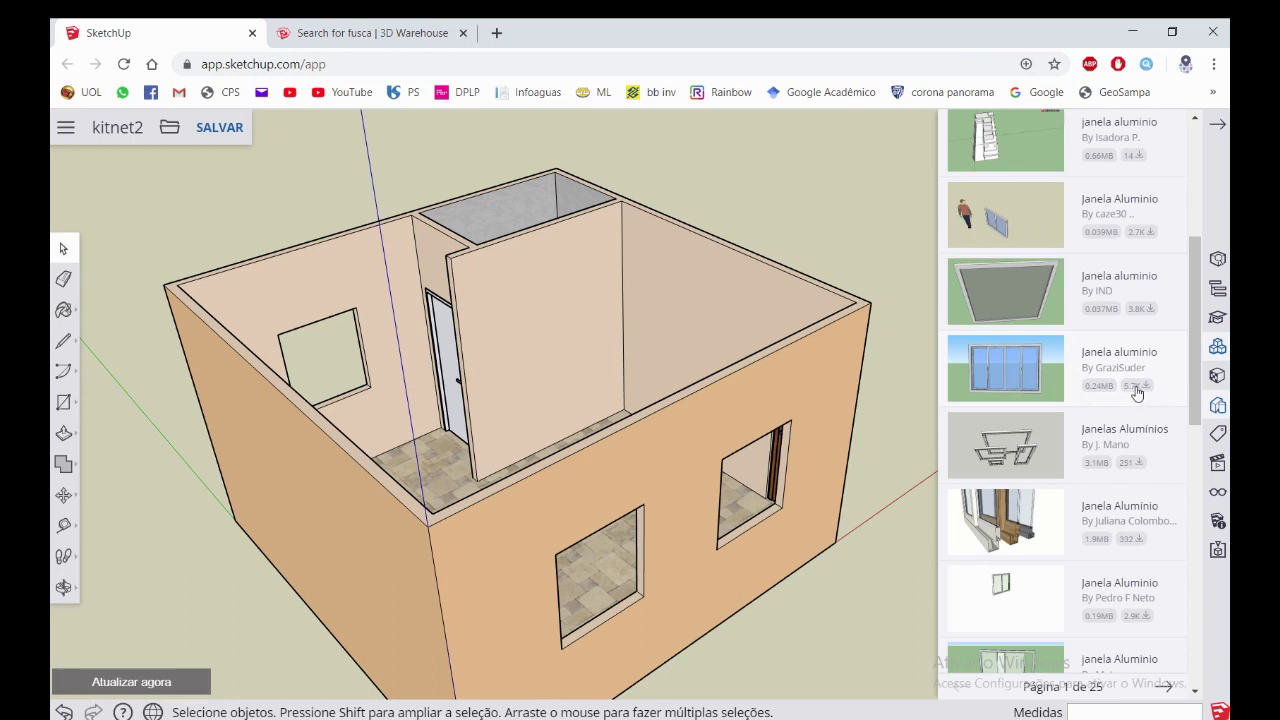
pyautogui.scroll(3, 1128, 393)
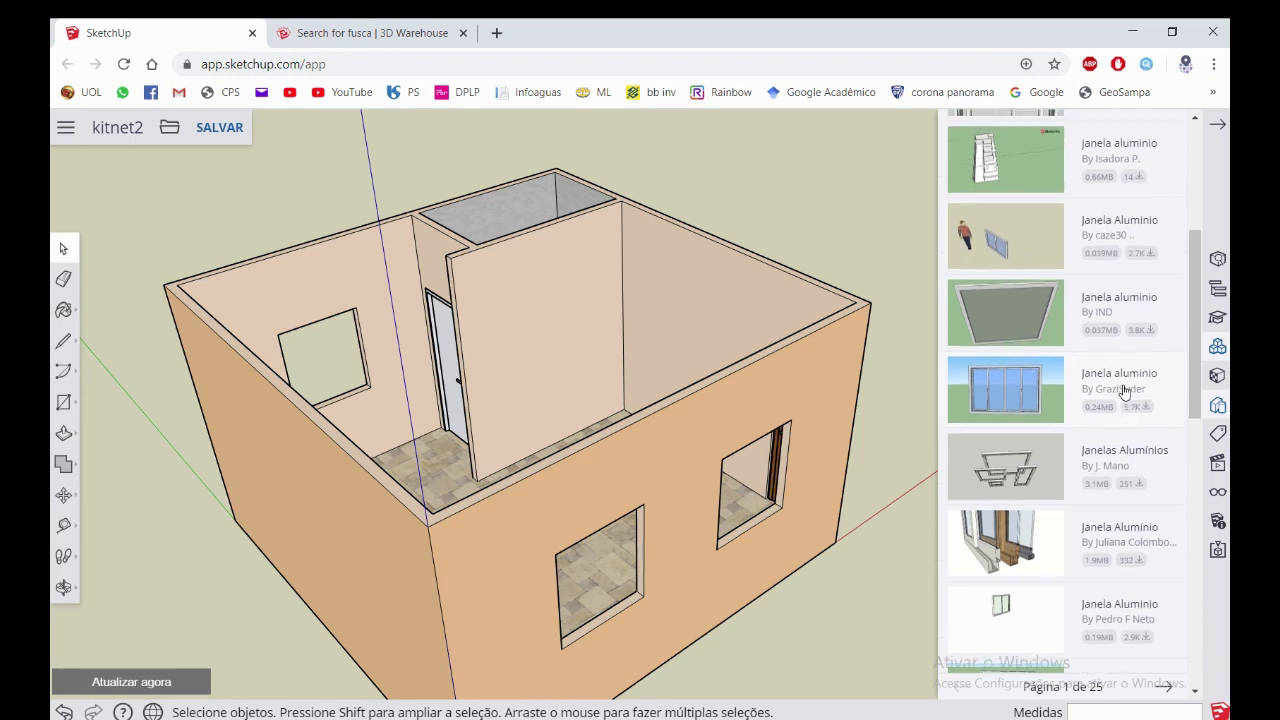
pyautogui.scroll(-3, 1122, 384)
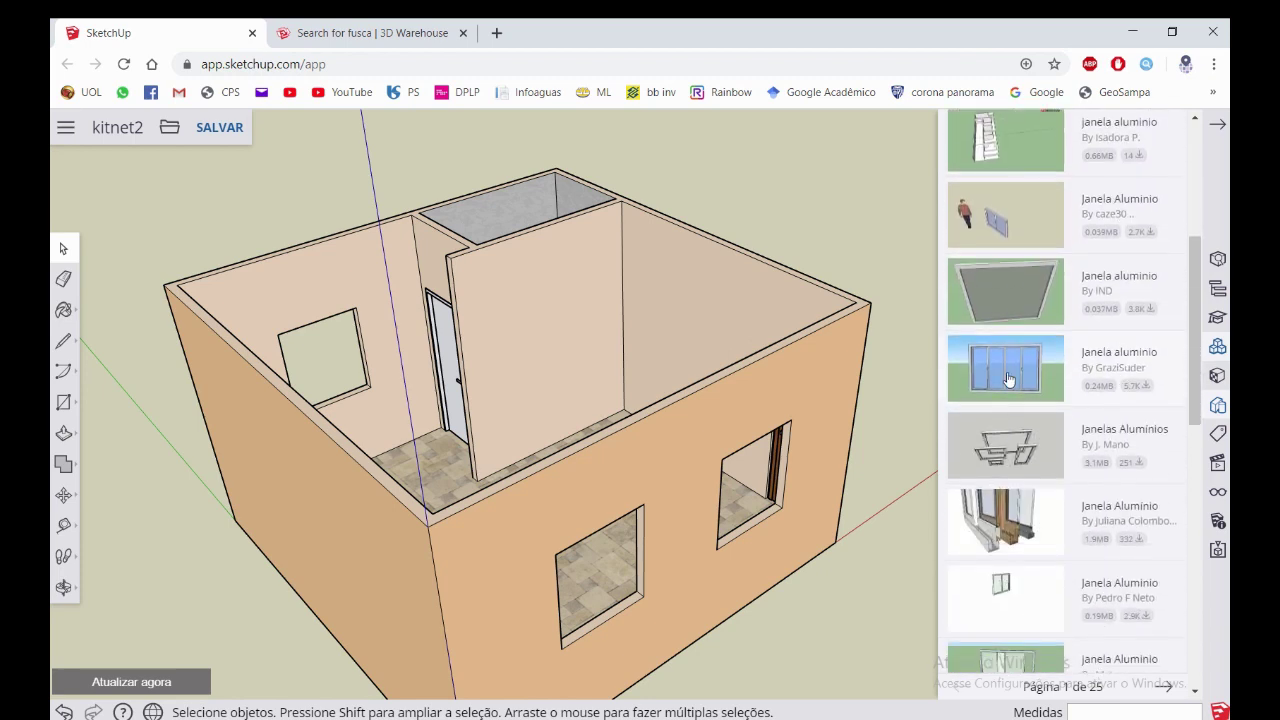
pyautogui.scroll(-3, 1009, 379)
pyautogui.scroll(2, 1005, 420)
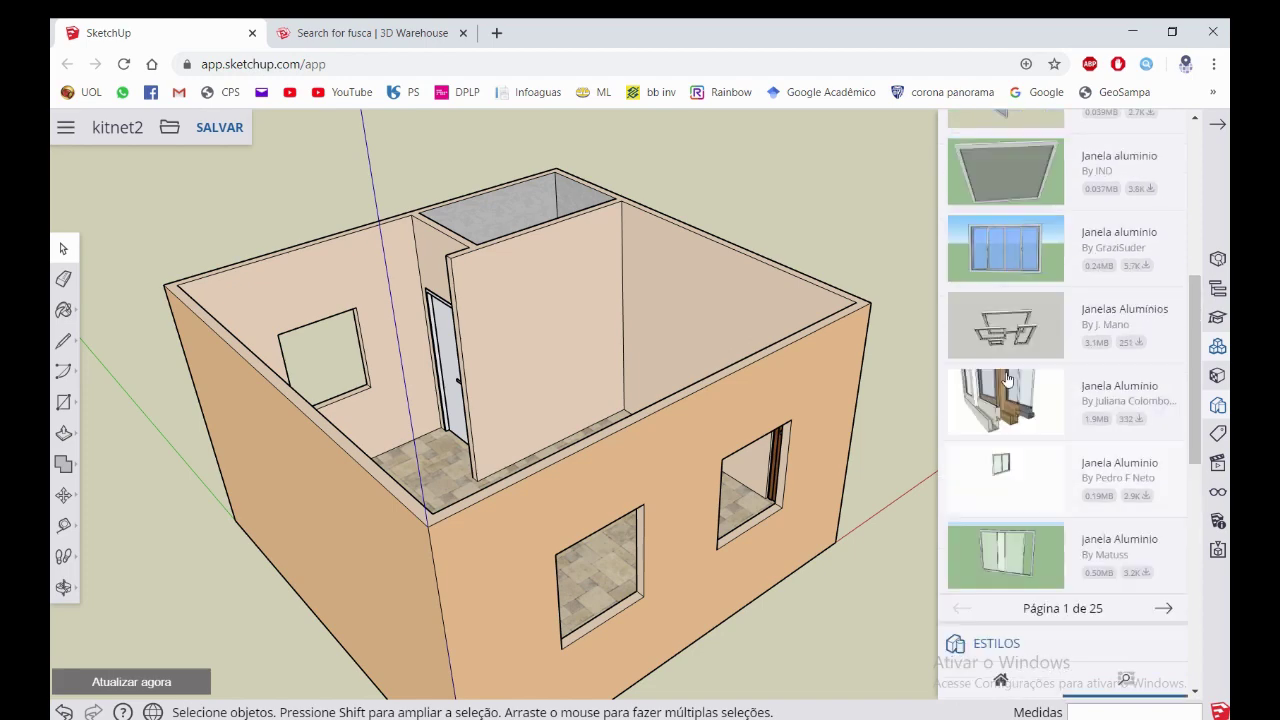
pyautogui.scroll(3, 1001, 464)
# Insert the four-pane sliding aluminium window and place it beside the house
pyautogui.click(998, 545)
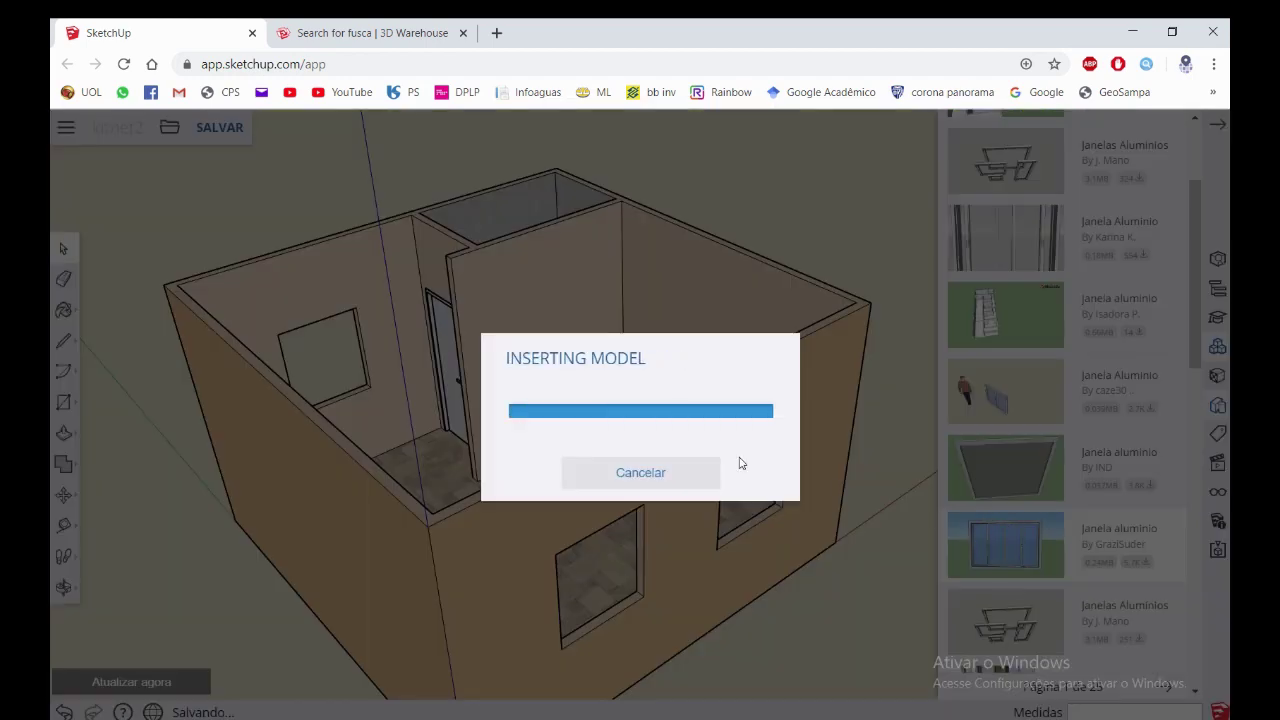
pyautogui.scroll(-3, 630, 320)
pyautogui.scroll(-3, 617, 306)
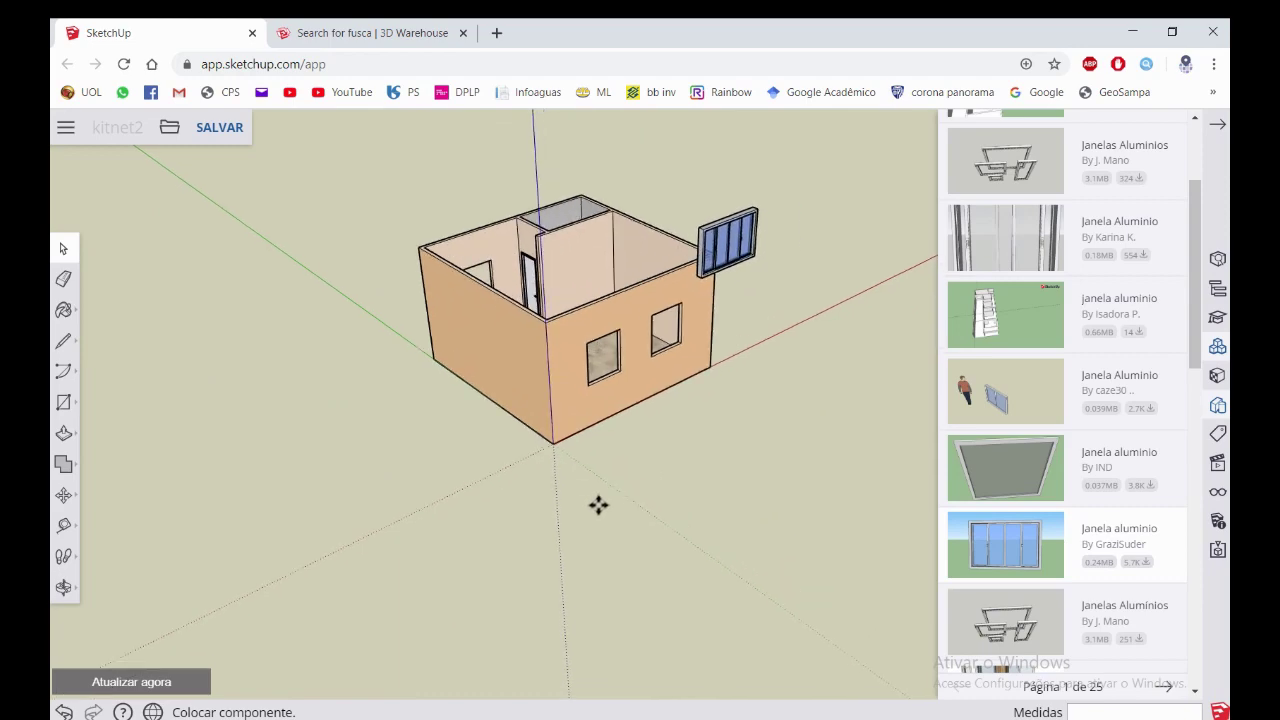
pyautogui.moveTo(597, 506)
pyautogui.mouseDown(button='middle')
pyautogui.moveTo(483, 357)
pyautogui.moveTo(600, 450)
pyautogui.mouseUp(button='middle')
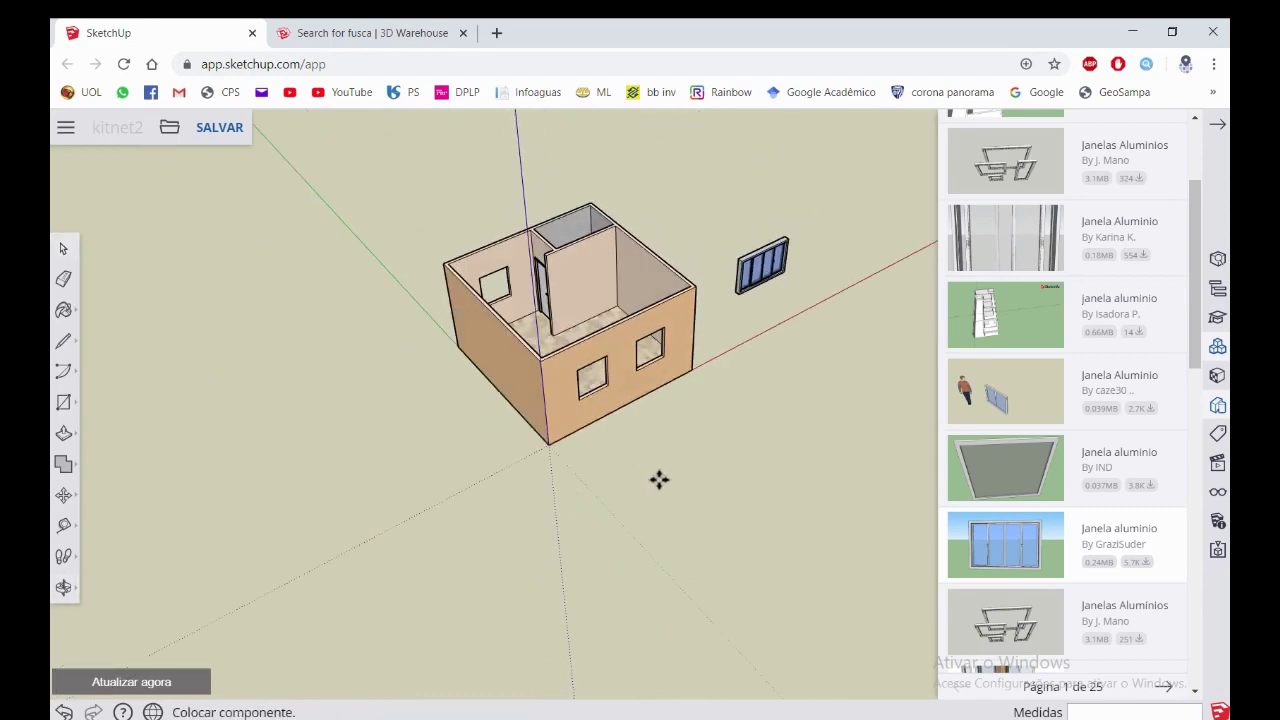
pyautogui.click(626, 517)
pyautogui.scroll(2, 570, 598)
pyautogui.scroll(3, 751, 409)
# Deselect and reselect the placed window while orbiting around the house
pyautogui.press('space')
pyautogui.click(755, 401)
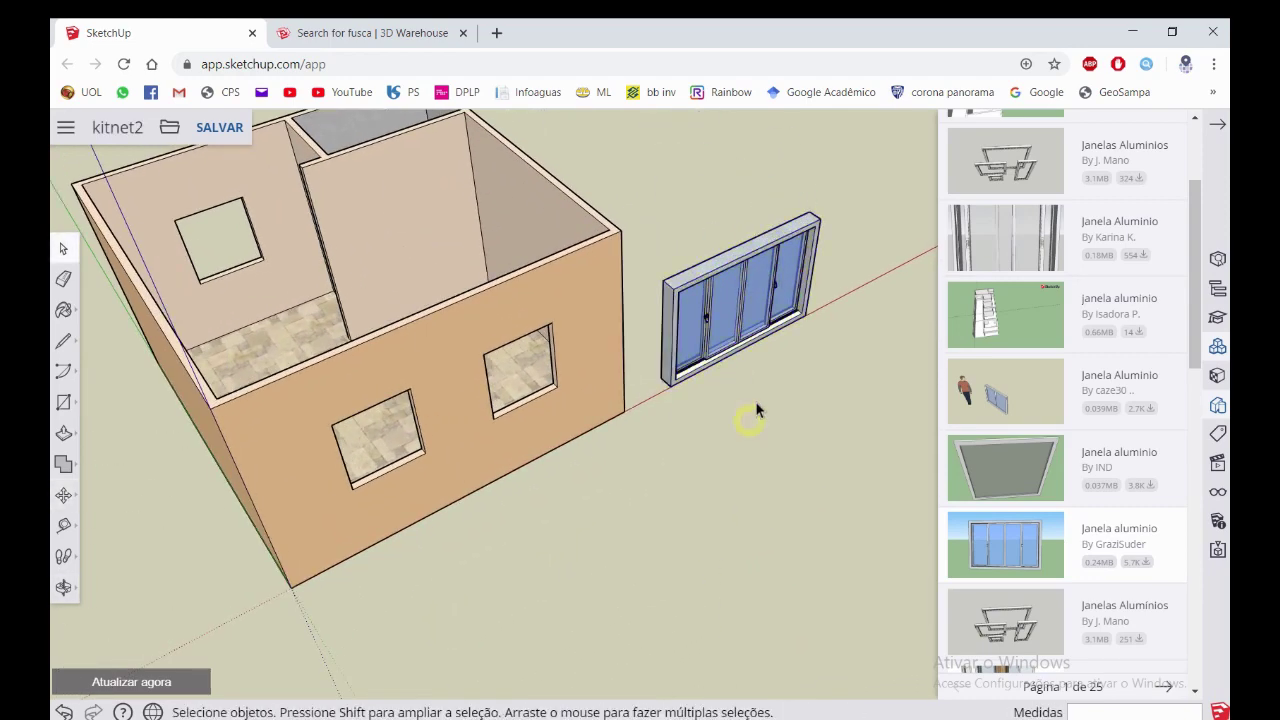
pyautogui.moveTo(755, 401); pyautogui.dragTo(740, 330, button='middle')
pyautogui.click(740, 330)
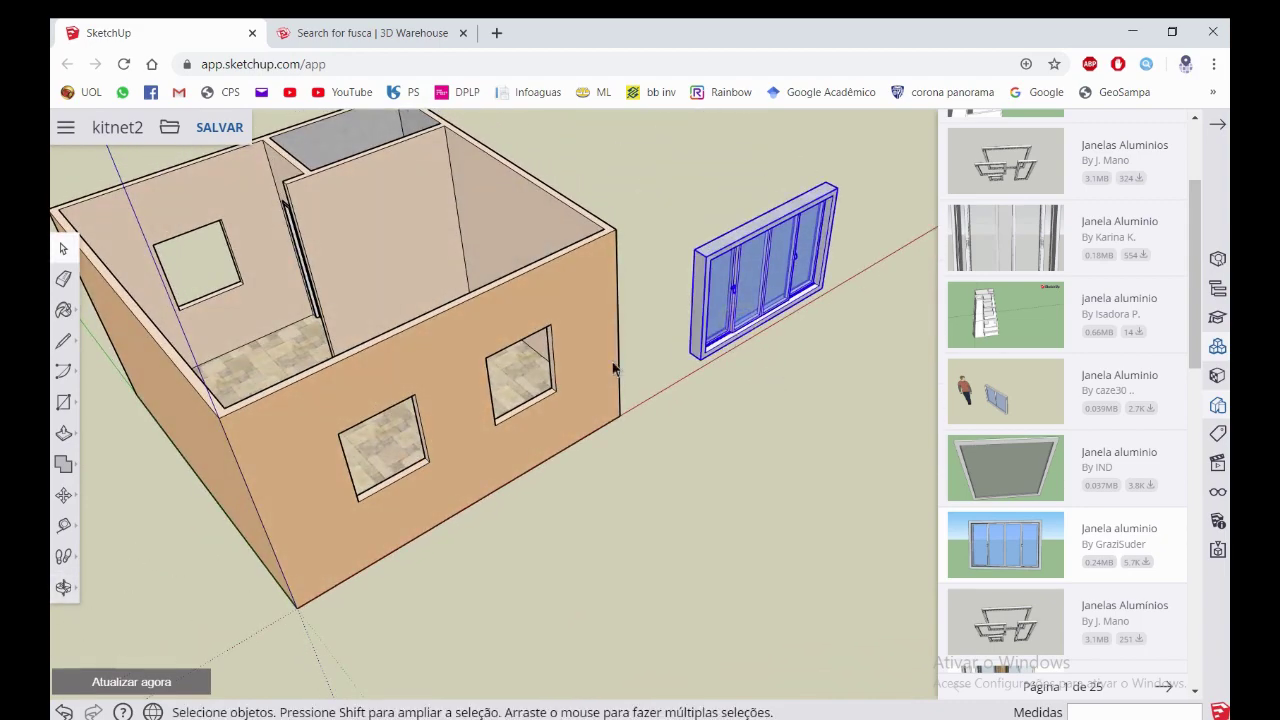
pyautogui.moveTo(420, 450)
pyautogui.mouseDown(button='middle')
pyautogui.moveTo(491, 423)
pyautogui.moveTo(700, 403)
pyautogui.moveTo(555, 395)
pyautogui.mouseUp(button='middle')
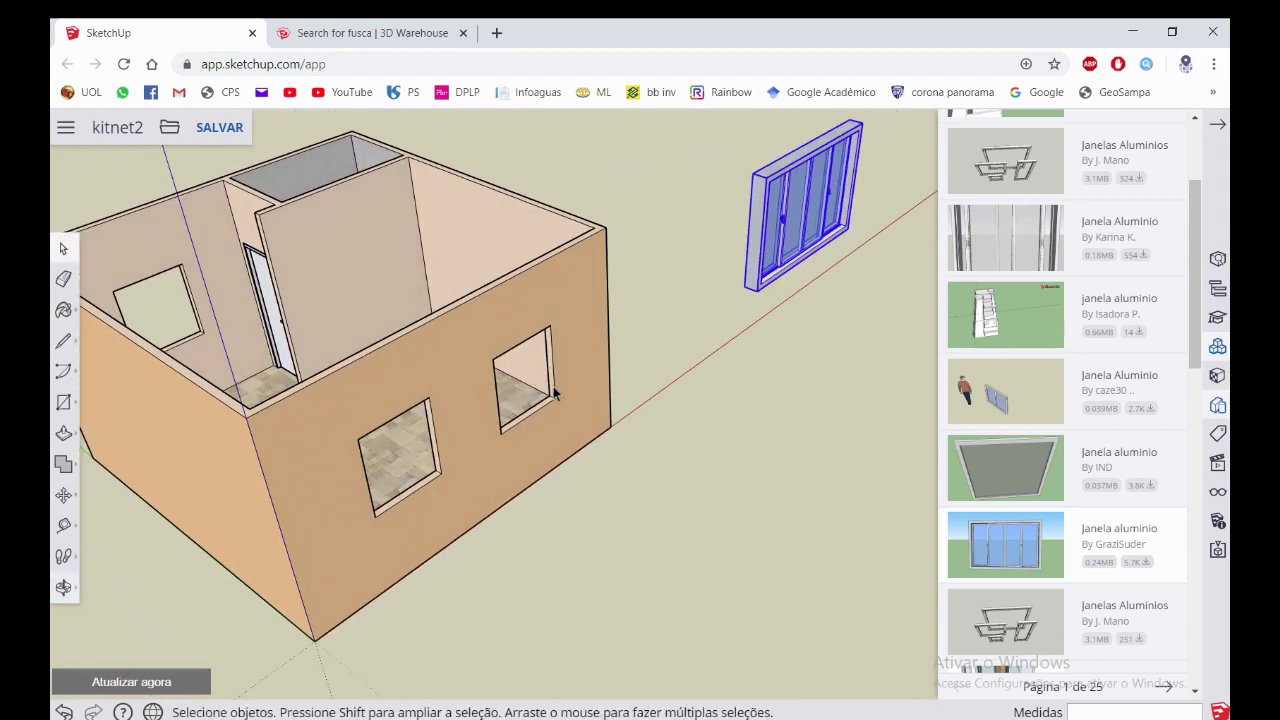
# Activate Move on the window and orbit to look down into the room
pyautogui.click(63, 494)
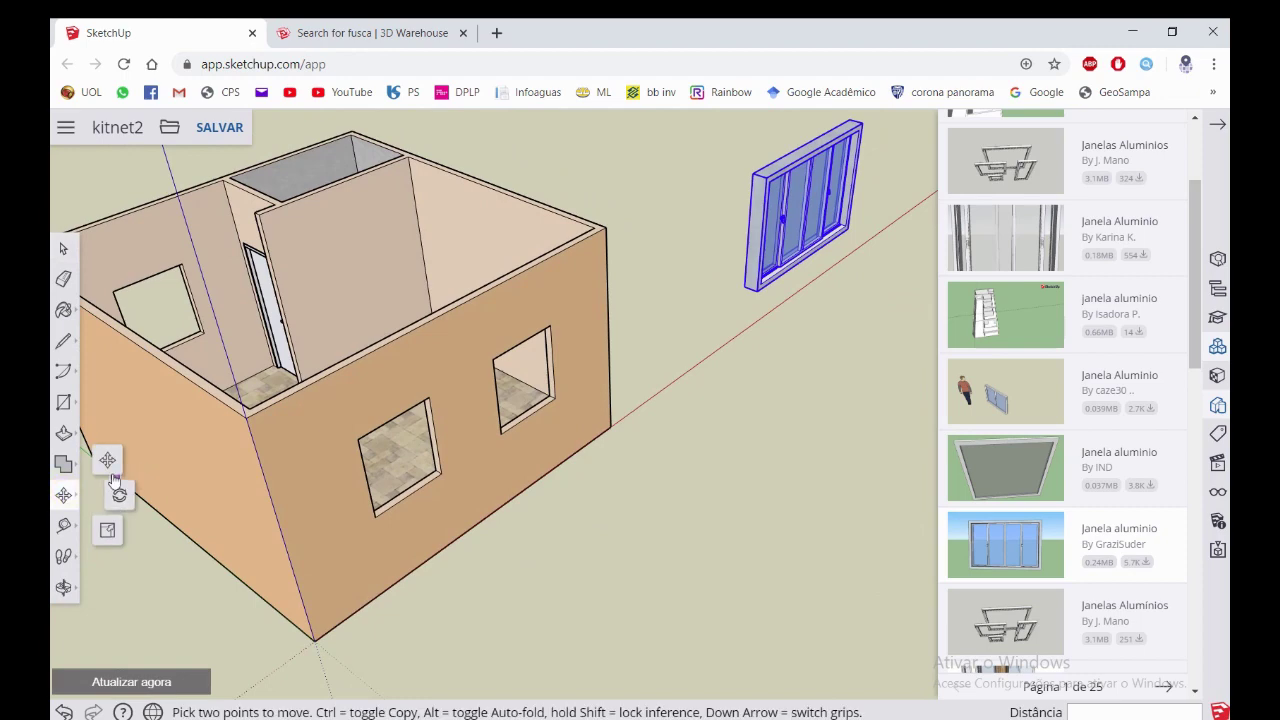
pyautogui.scroll(2, 792, 149)
pyautogui.scroll(3, 792, 149)
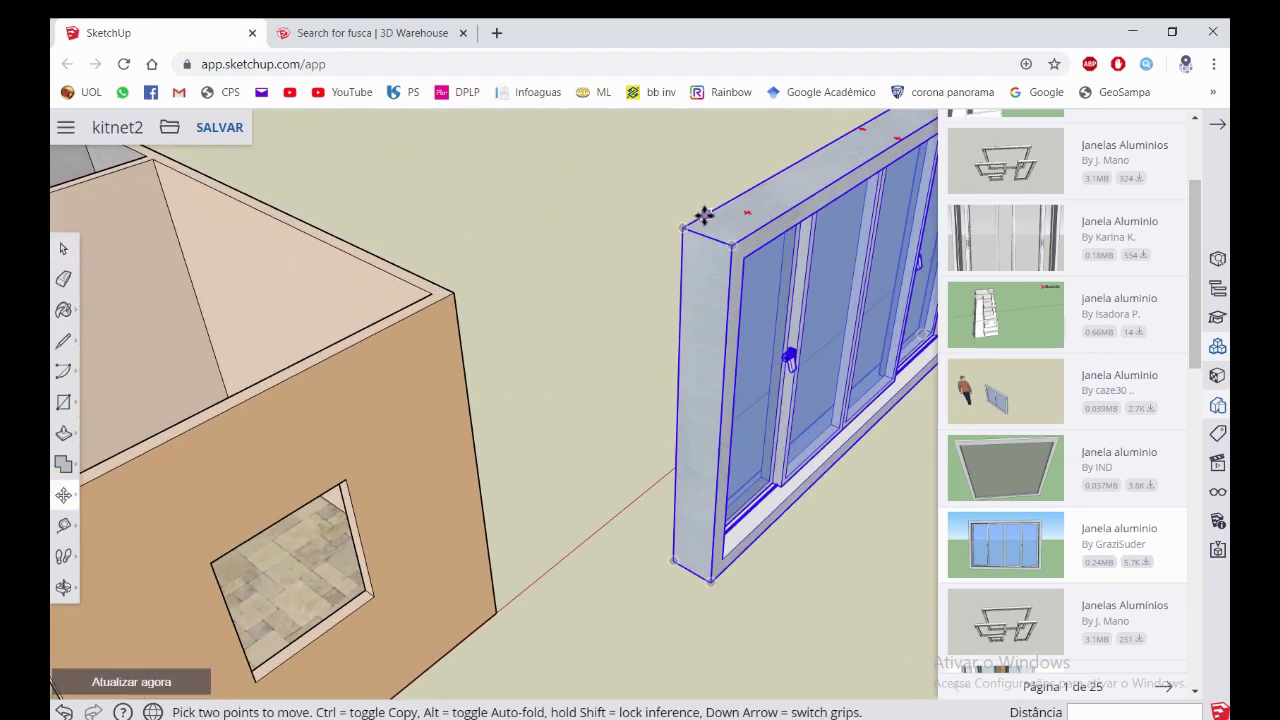
pyautogui.moveTo(704, 215)
pyautogui.mouseDown(button='middle')
pyautogui.moveTo(691, 251)
pyautogui.moveTo(440, 217)
pyautogui.moveTo(500, 240)
pyautogui.mouseUp(button='middle')
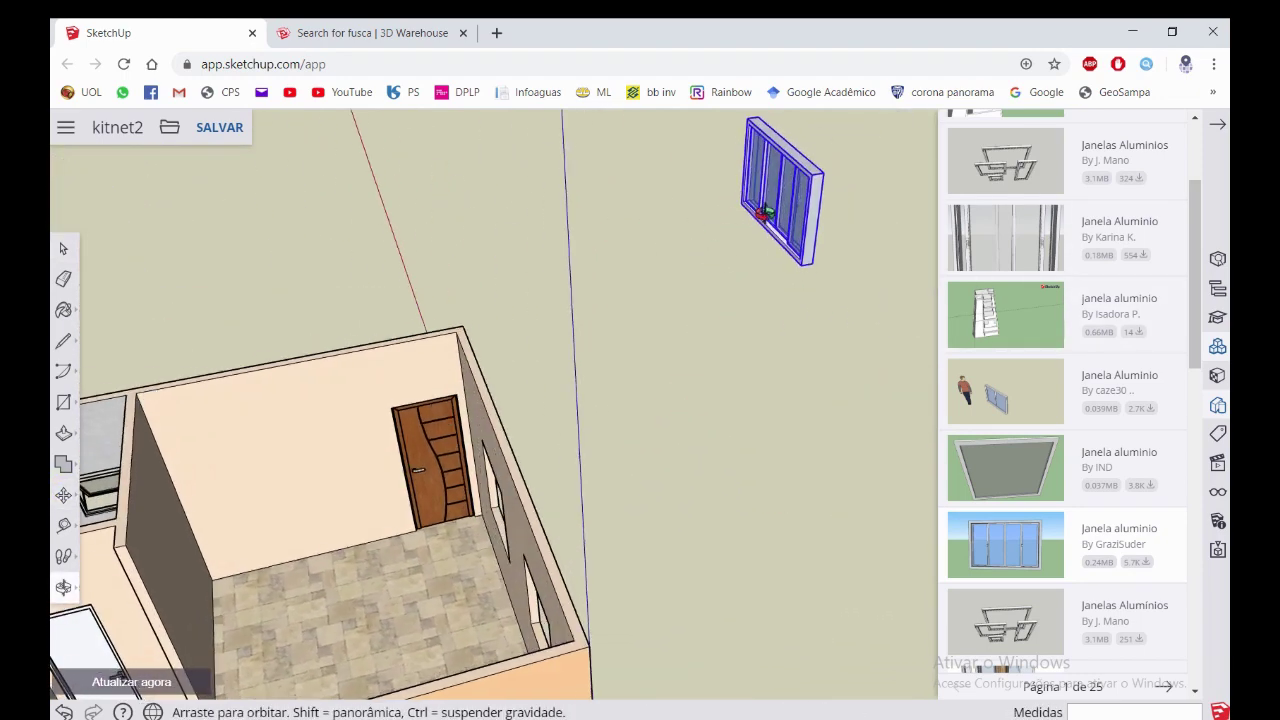
pyautogui.scroll(3, 800, 165)
pyautogui.scroll(2, 806, 194)
pyautogui.moveTo(806, 194)
pyautogui.mouseDown(button='middle')
pyautogui.moveTo(749, 266)
pyautogui.moveTo(277, 260)
pyautogui.moveTo(257, 280)
pyautogui.moveTo(291, 291)
pyautogui.mouseUp(button='middle')
# Cancel the move, reorient the view, and reselect the window for transforming
pyautogui.press('m')
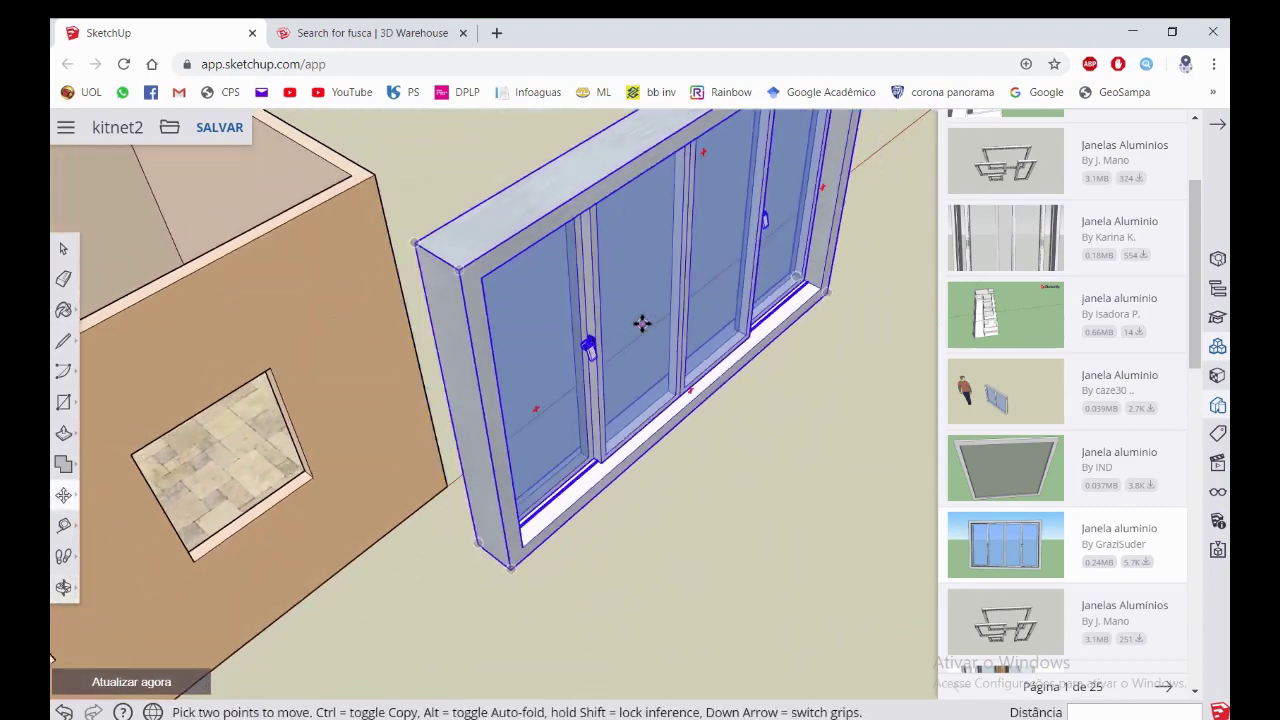
pyautogui.scroll(-3, 641, 323)
pyautogui.press('space')
pyautogui.moveTo(701, 396)
pyautogui.mouseDown(button='middle')
pyautogui.moveTo(851, 409)
pyautogui.moveTo(720, 370)
pyautogui.moveTo(716, 310)
pyautogui.mouseUp(button='middle')
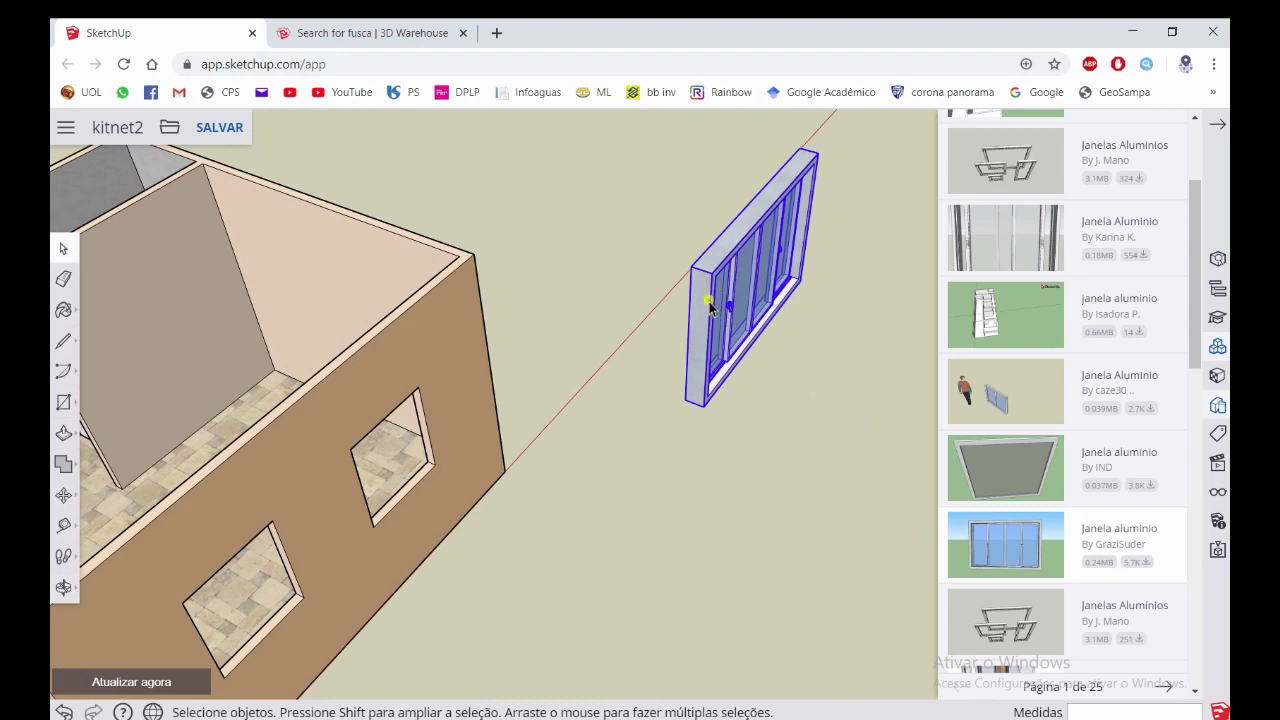
pyautogui.scroll(-3, 703, 275)
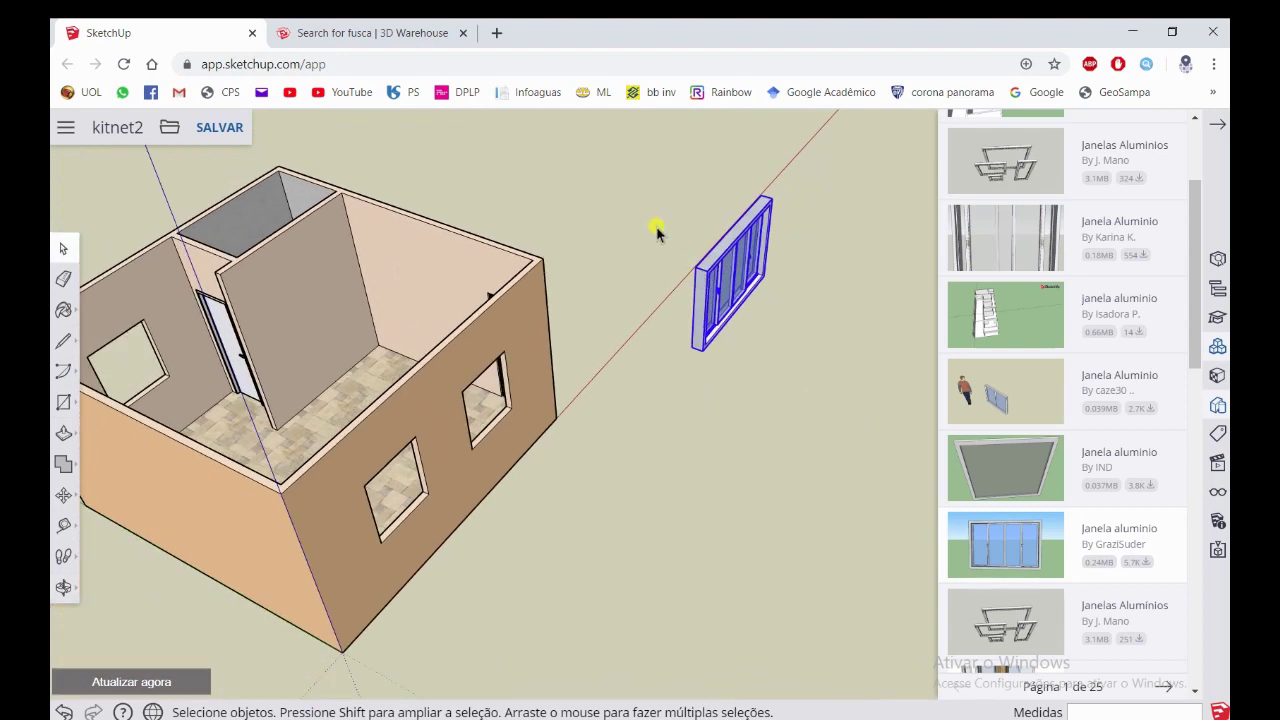
pyautogui.click(657, 232)
pyautogui.click(704, 276)
pyautogui.click(68, 492)
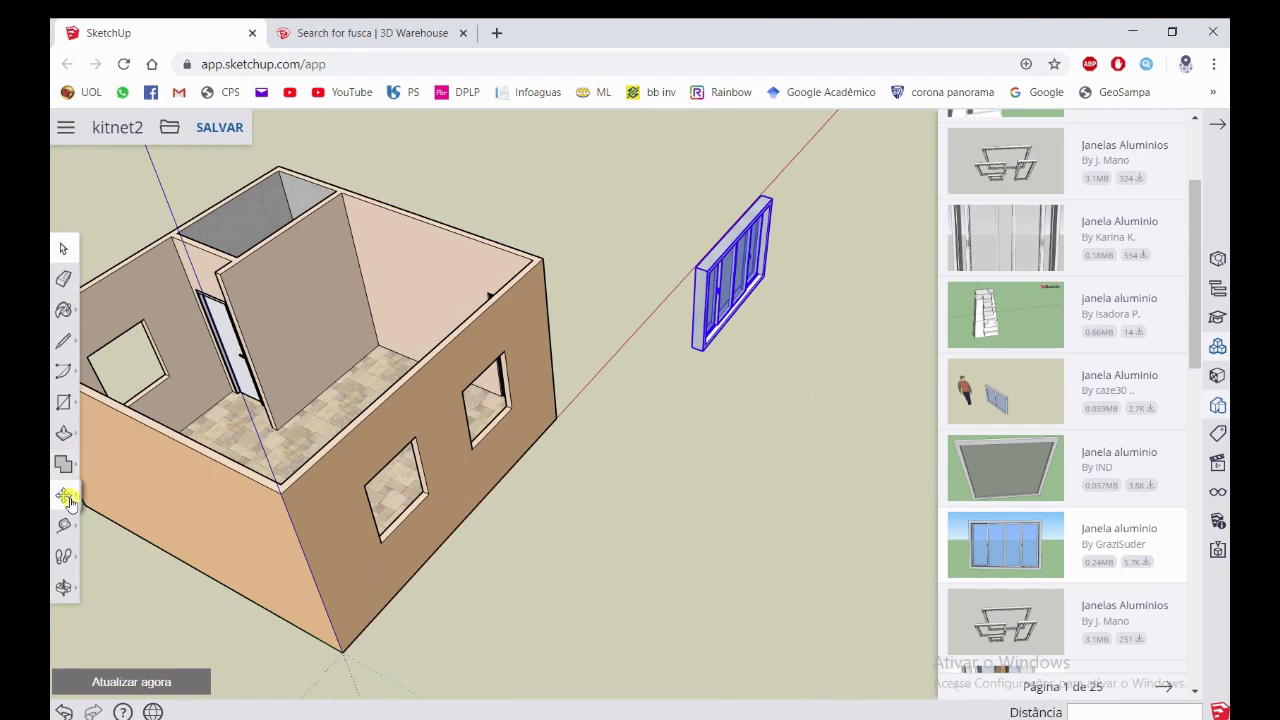
# Mirror the window by scaling it along the green axis
pyautogui.click(113, 533)
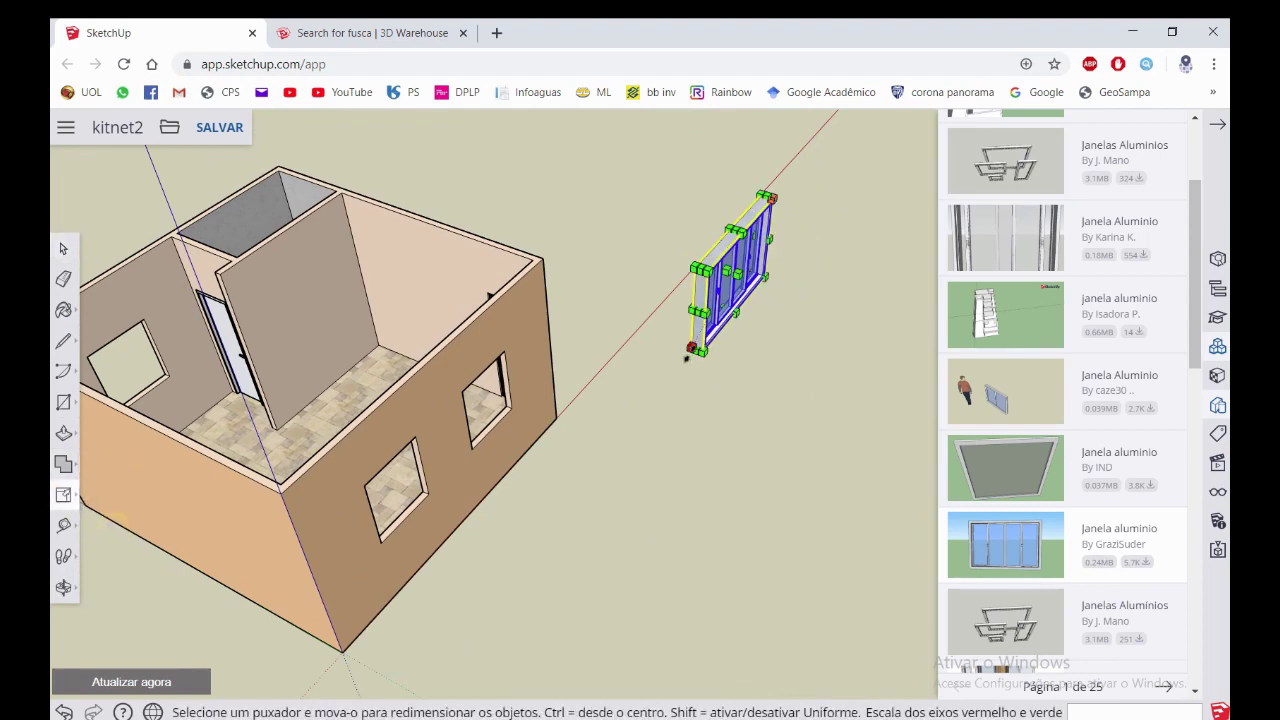
pyautogui.scroll(3, 700, 300)
pyautogui.scroll(2, 786, 240)
pyautogui.click(793, 261)
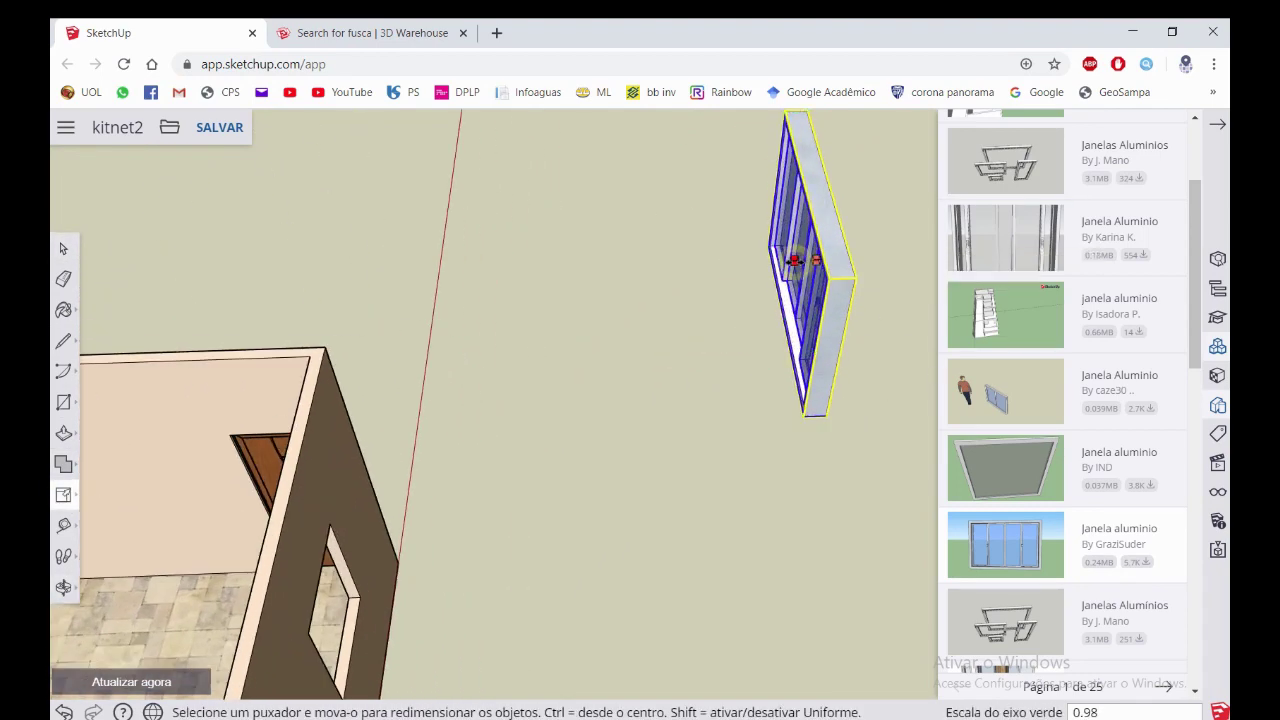
pyautogui.write('1')
pyautogui.press('Return')
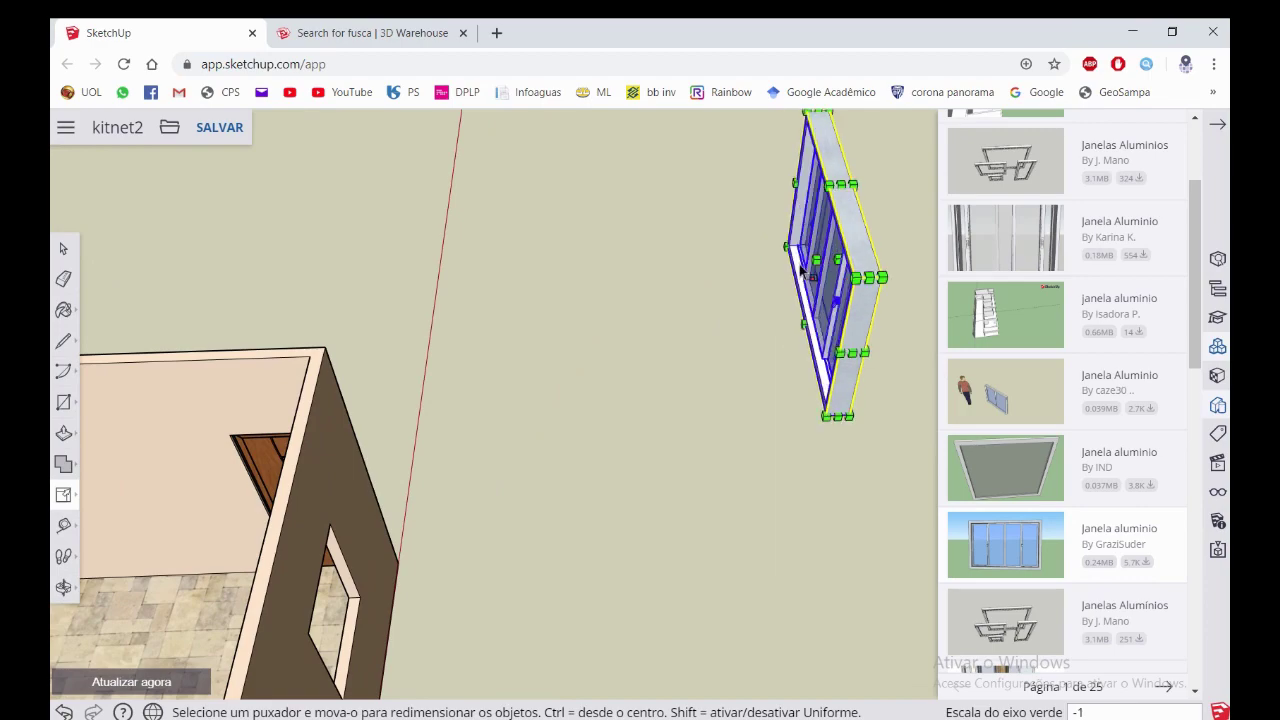
pyautogui.press('space')
pyautogui.moveTo(737, 394)
pyautogui.mouseDown(button='middle')
pyautogui.moveTo(788, 323)
pyautogui.moveTo(405, 284)
pyautogui.moveTo(871, 340)
pyautogui.moveTo(626, 263)
pyautogui.moveTo(543, 286)
pyautogui.mouseUp(button='middle')
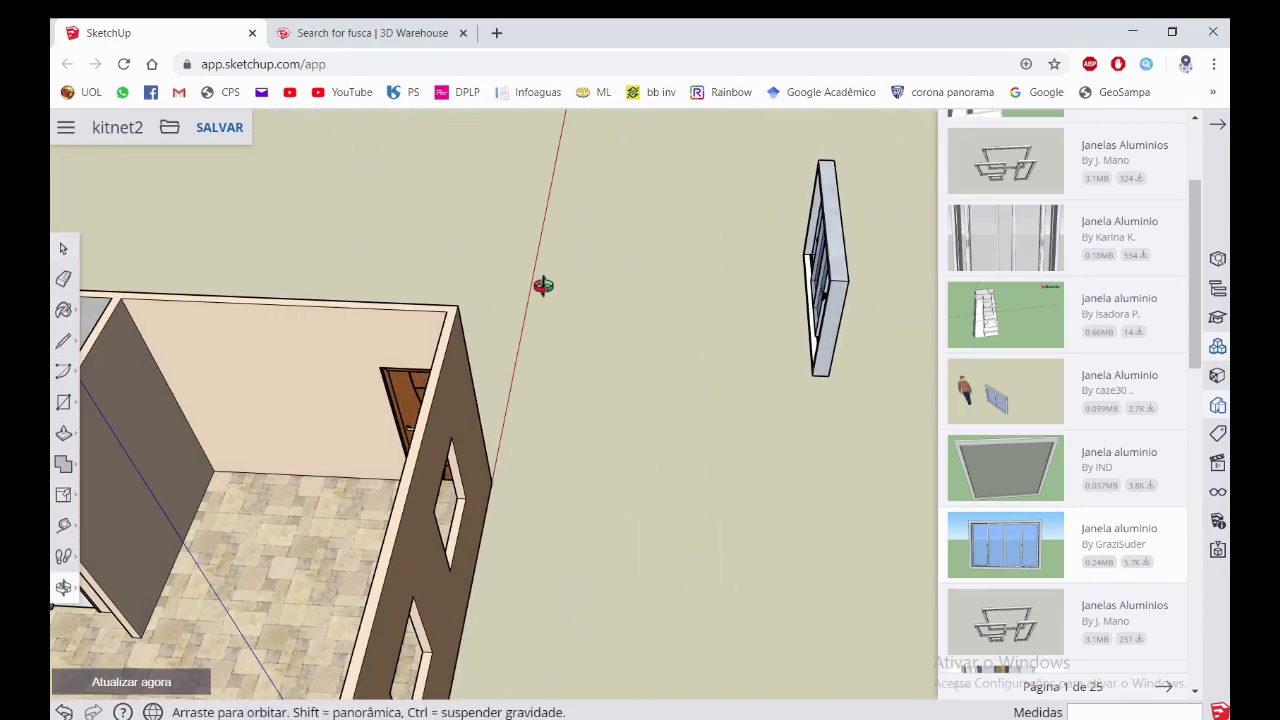
pyautogui.scroll(-3, 600, 265)
pyautogui.moveTo(657, 243)
pyautogui.mouseDown(button='middle')
pyautogui.moveTo(757, 309)
pyautogui.moveTo(718, 262)
pyautogui.mouseUp(button='middle')
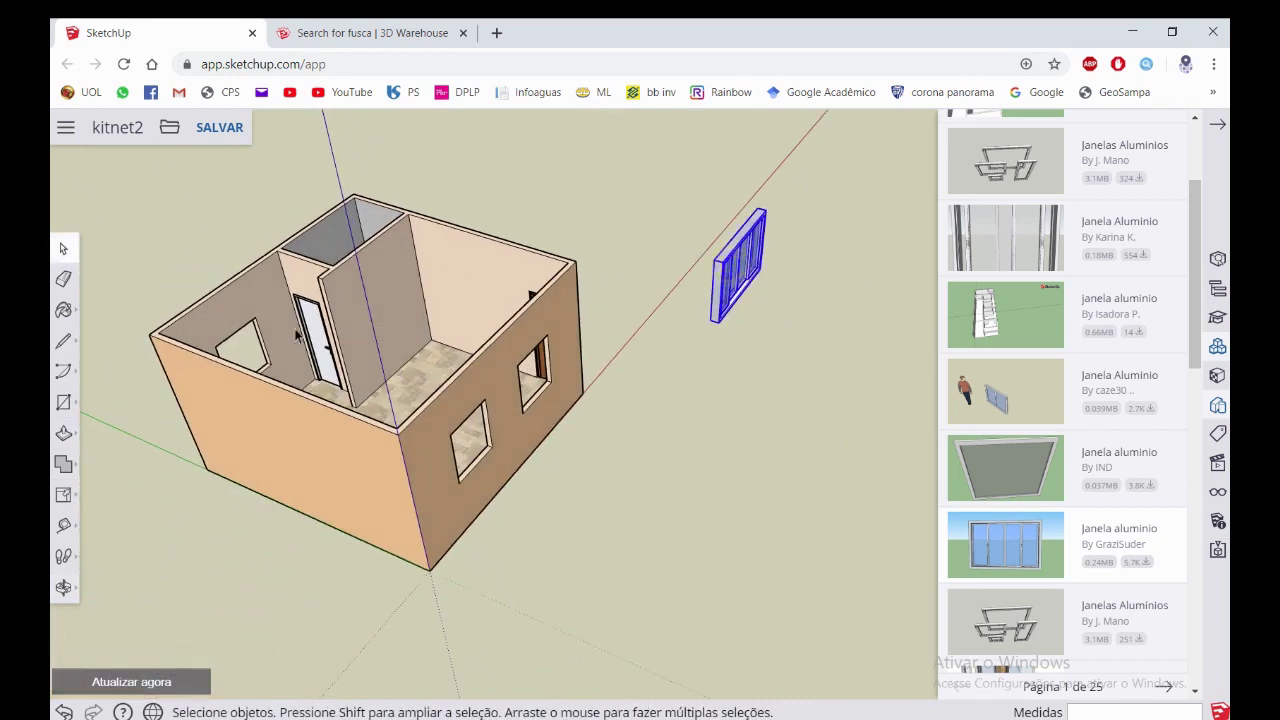
# Move the window by its corner into the wall opening
pyautogui.click(64, 497)
pyautogui.click(107, 462)
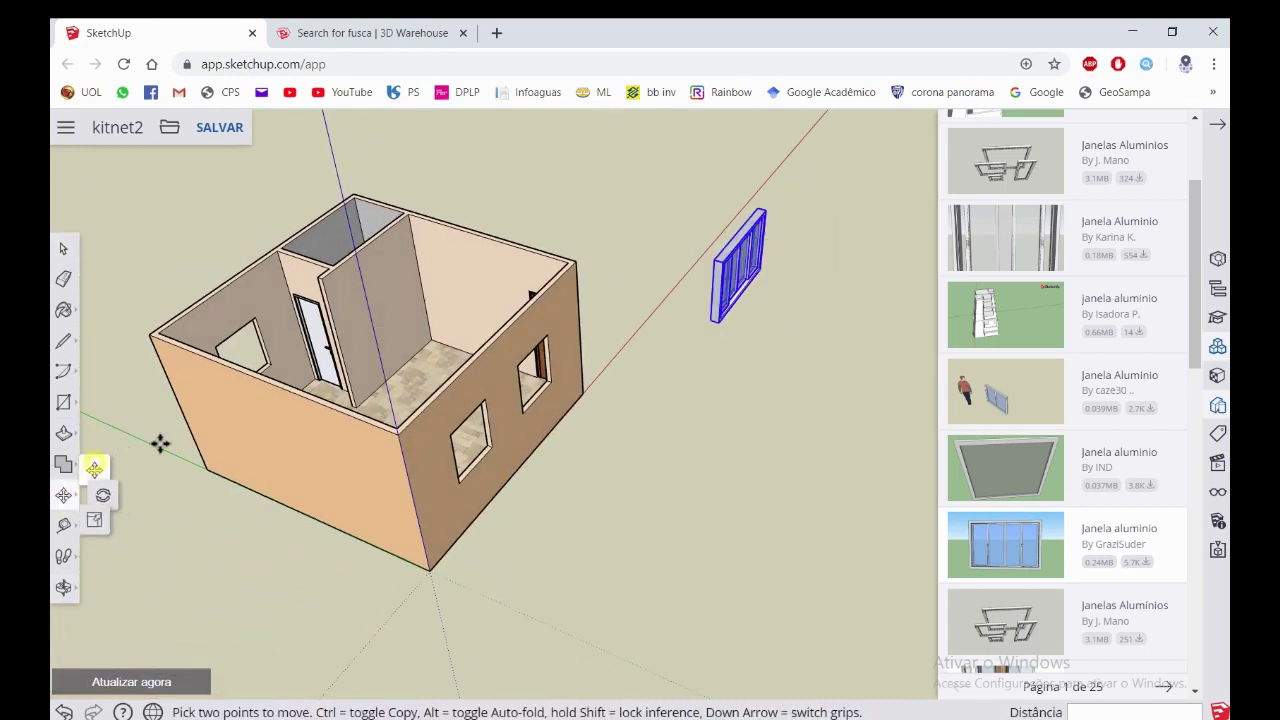
pyautogui.scroll(3, 690, 280)
pyautogui.scroll(3, 690, 280)
pyautogui.click(692, 328)
pyautogui.scroll(-1, 728, 286)
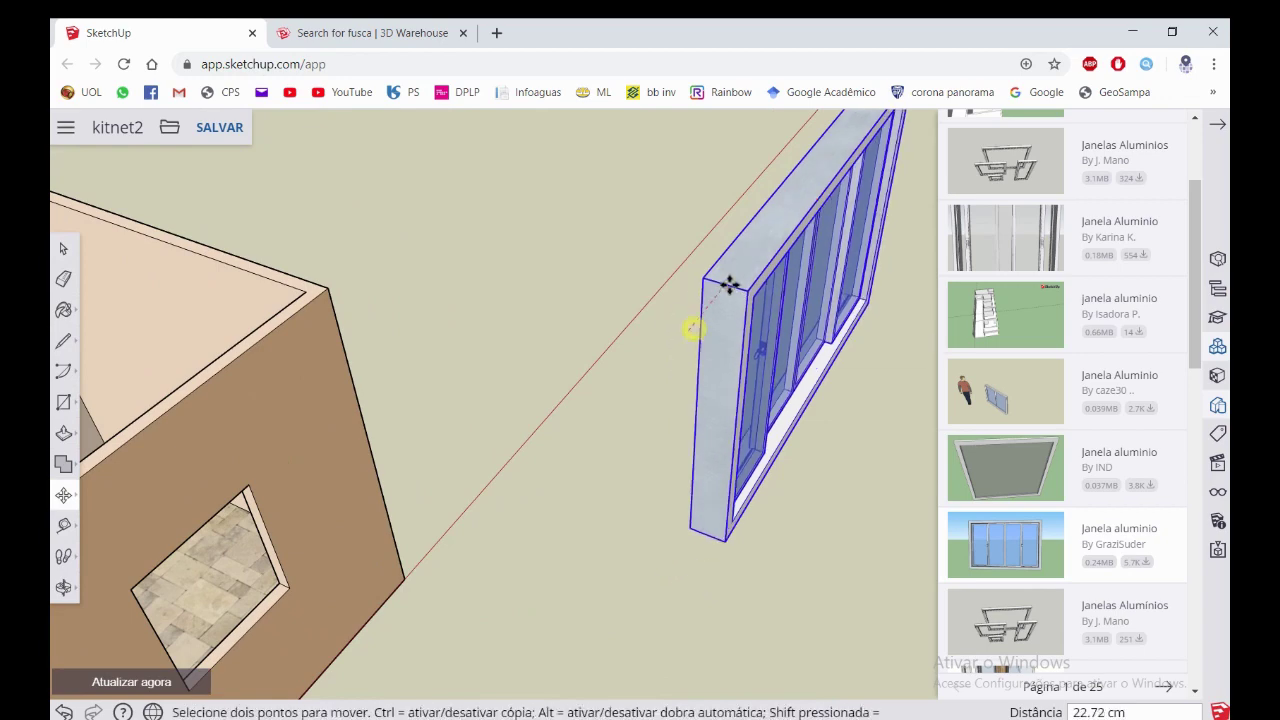
pyautogui.scroll(-3, 737, 251)
pyautogui.scroll(-3, 666, 277)
pyautogui.scroll(3, 483, 400)
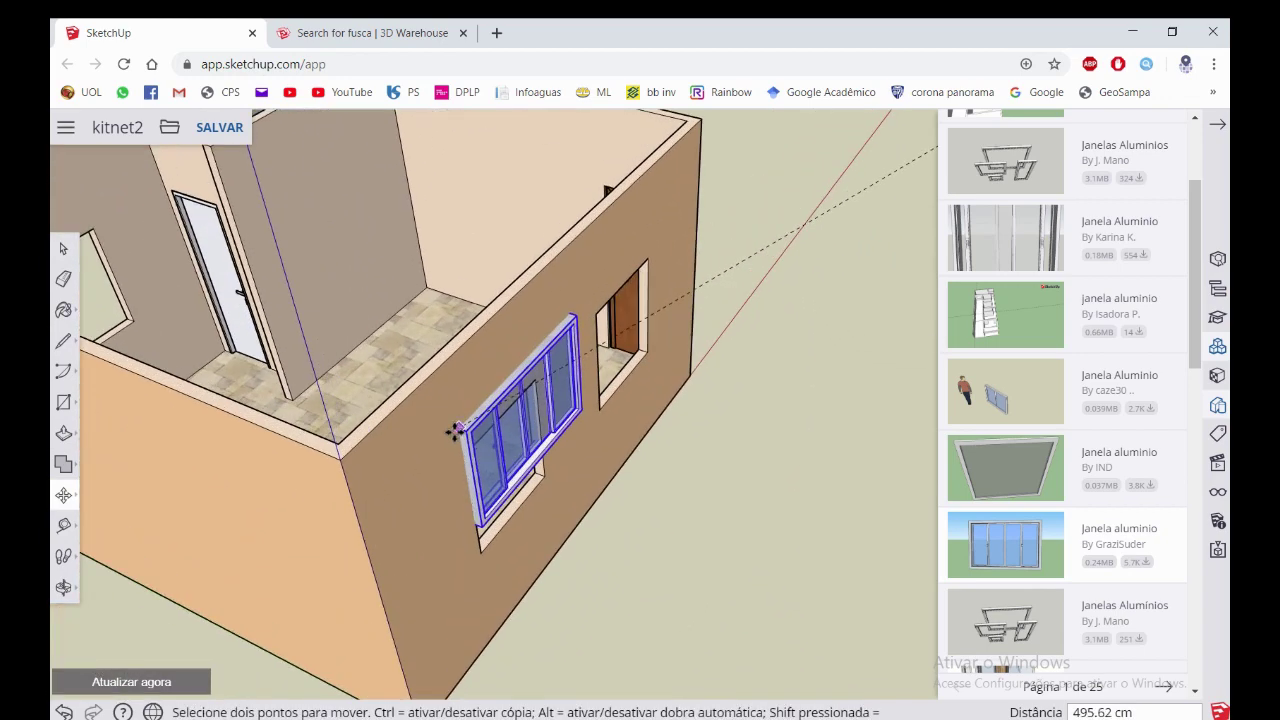
pyautogui.scroll(2, 457, 428)
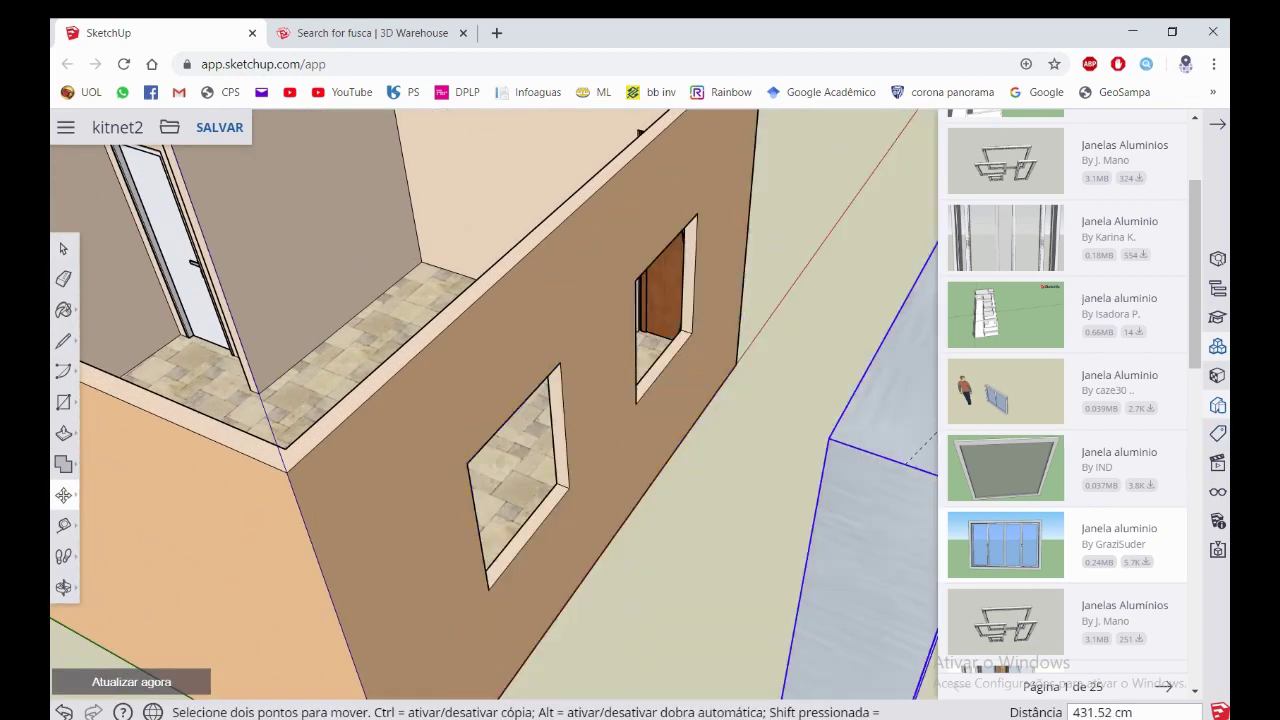
# Toggle X-ray from the Styles panel to check placement, then restore the default style
pyautogui.click(1216, 406)
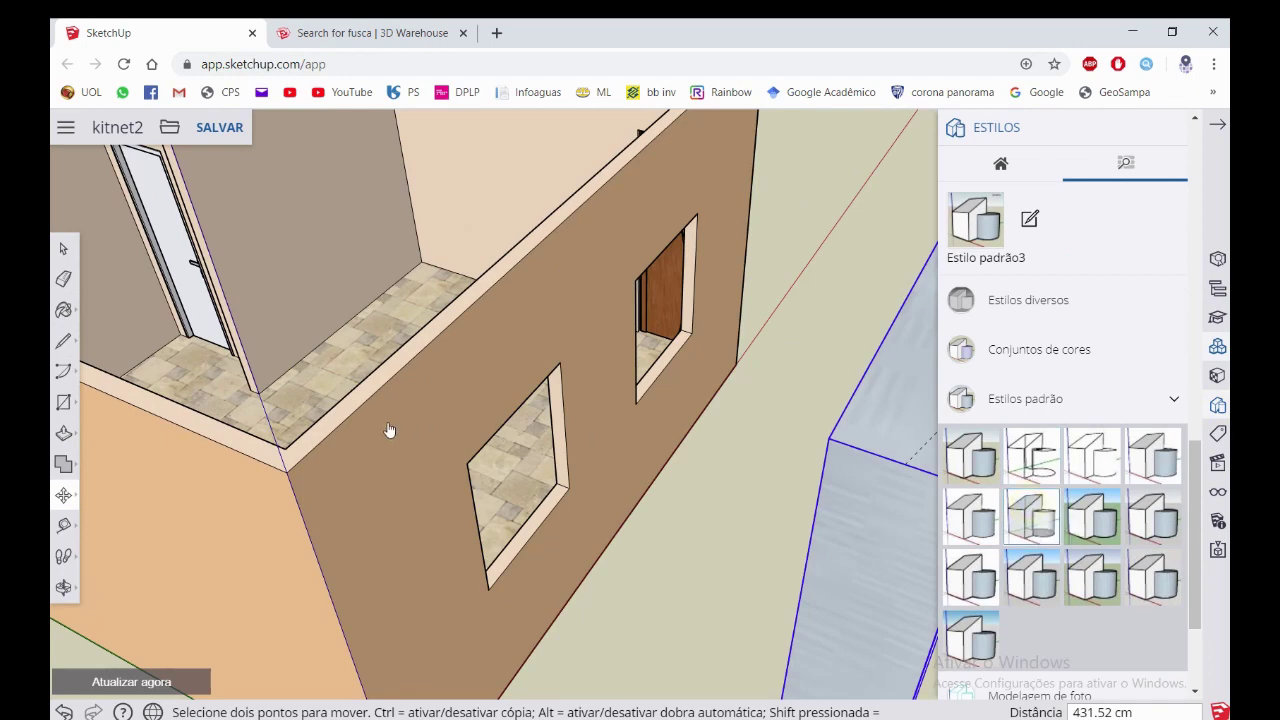
pyautogui.press('x')
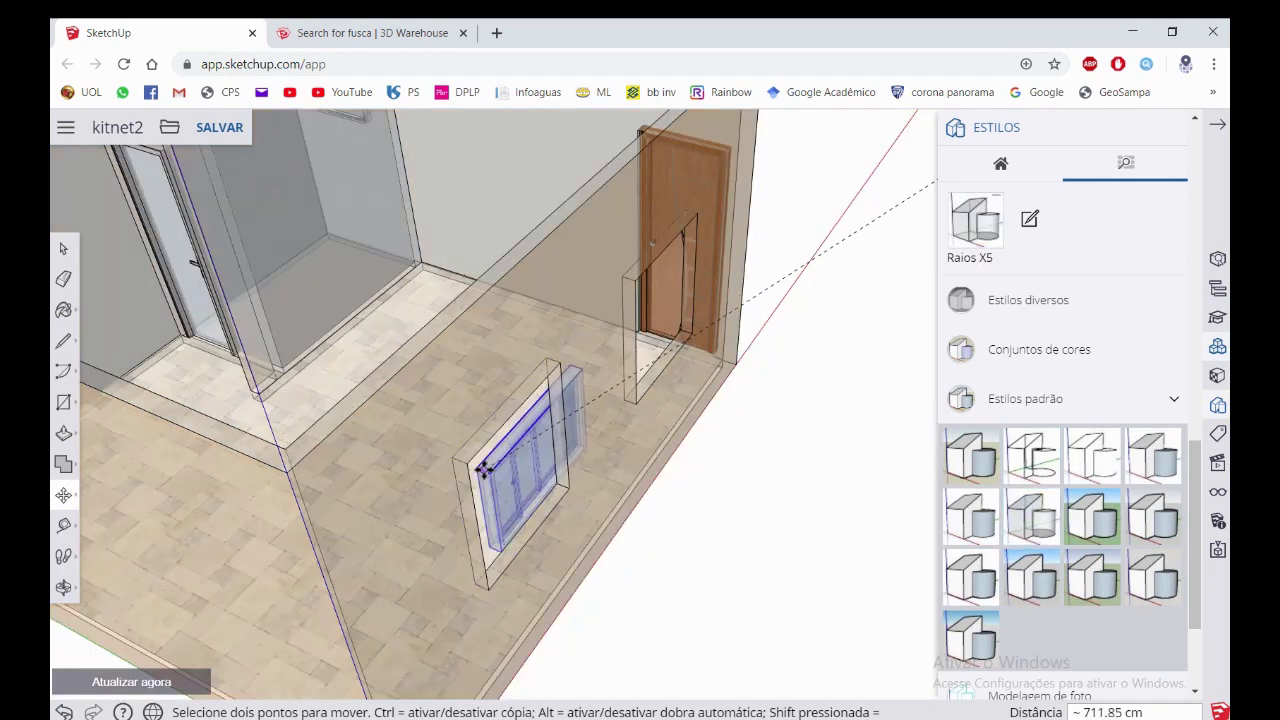
pyautogui.scroll(2, 437, 471)
pyautogui.scroll(2, 486, 466)
pyautogui.scroll(1, 474, 450)
pyautogui.scroll(-2, 474, 437)
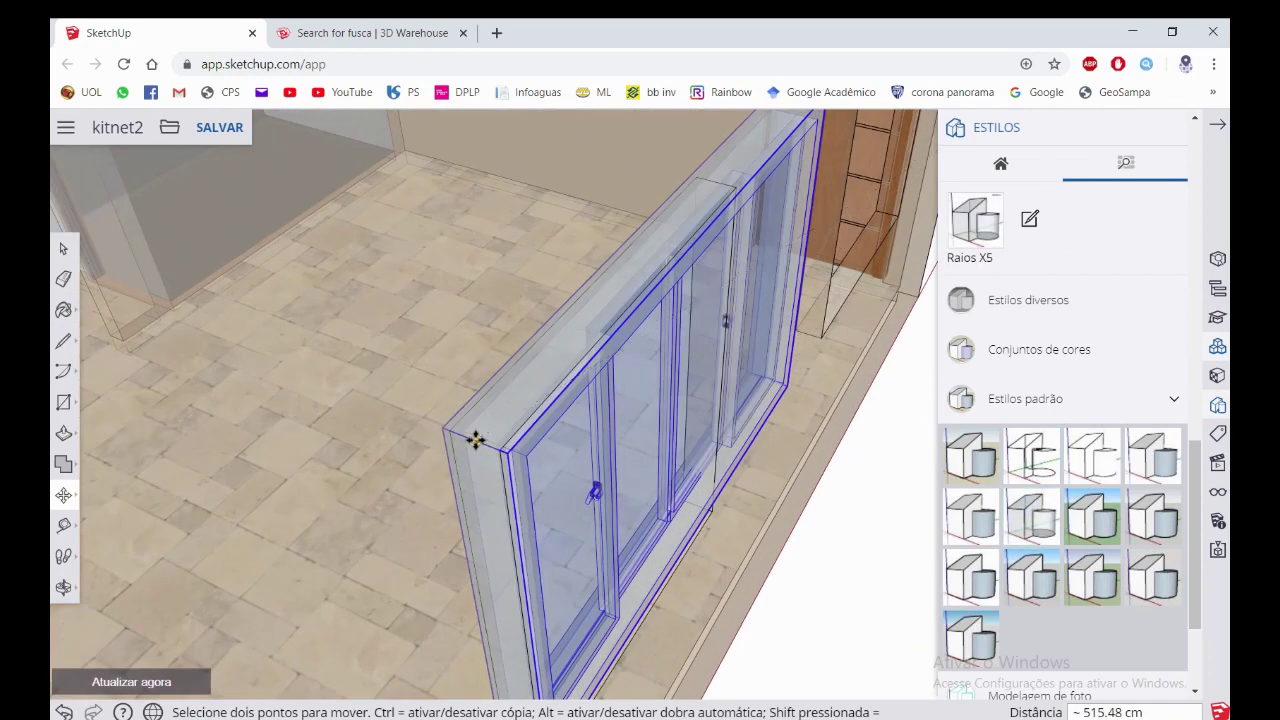
pyautogui.scroll(-3, 534, 380)
pyautogui.moveTo(534, 380)
pyautogui.mouseDown(button='middle')
pyautogui.moveTo(638, 390)
pyautogui.moveTo(629, 257)
pyautogui.mouseUp(button='middle')
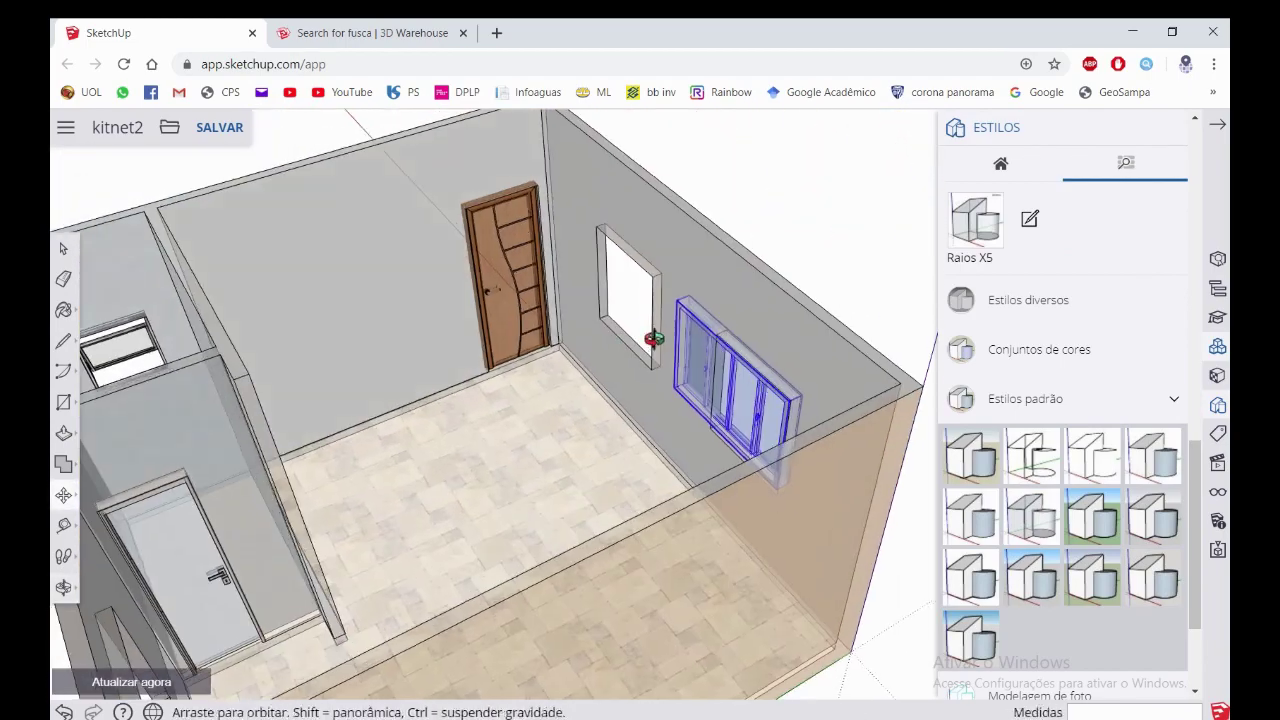
pyautogui.scroll(2, 629, 257)
pyautogui.scroll(2, 751, 306)
pyautogui.scroll(2, 663, 339)
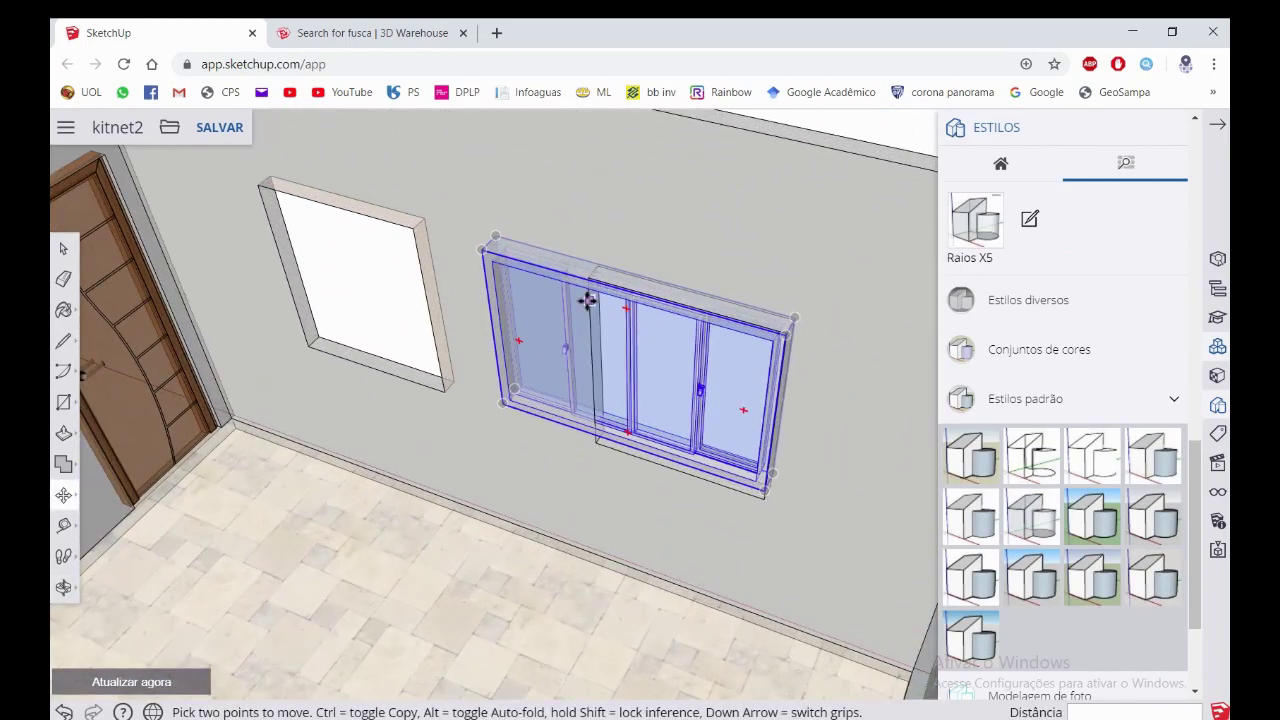
pyautogui.moveTo(588, 300); pyautogui.dragTo(869, 391, button='middle')
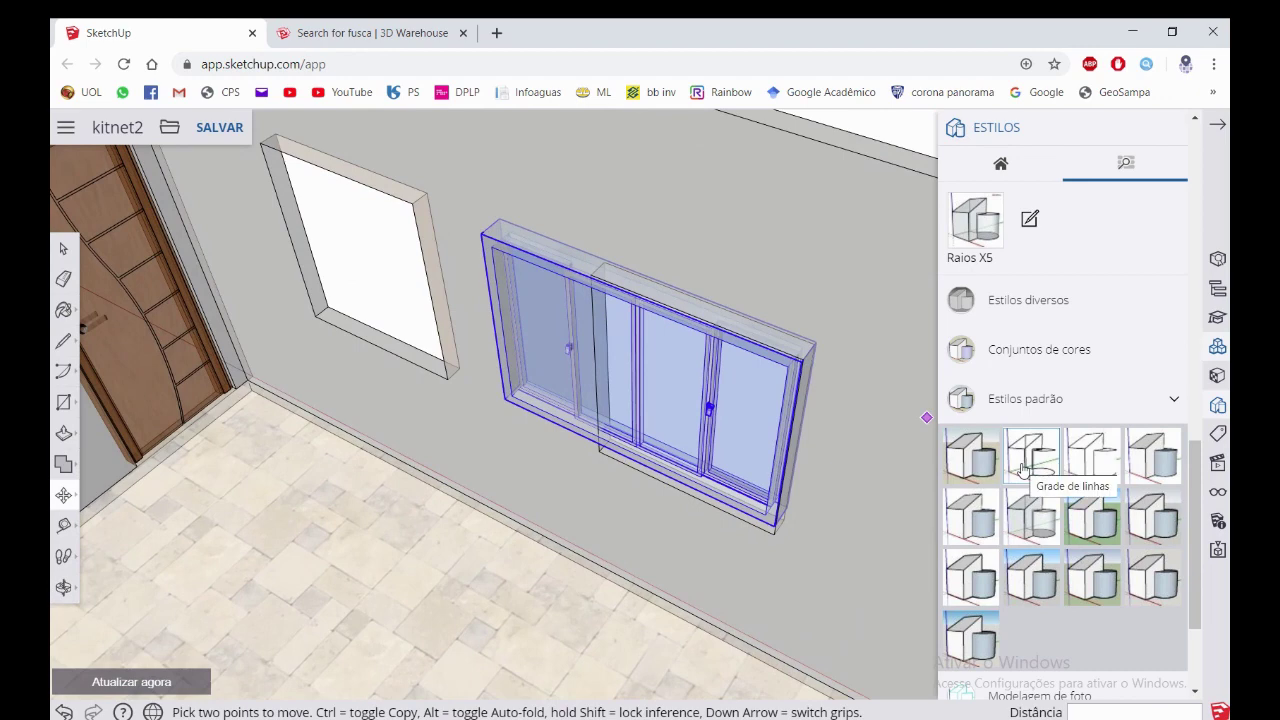
pyautogui.click(971, 457)
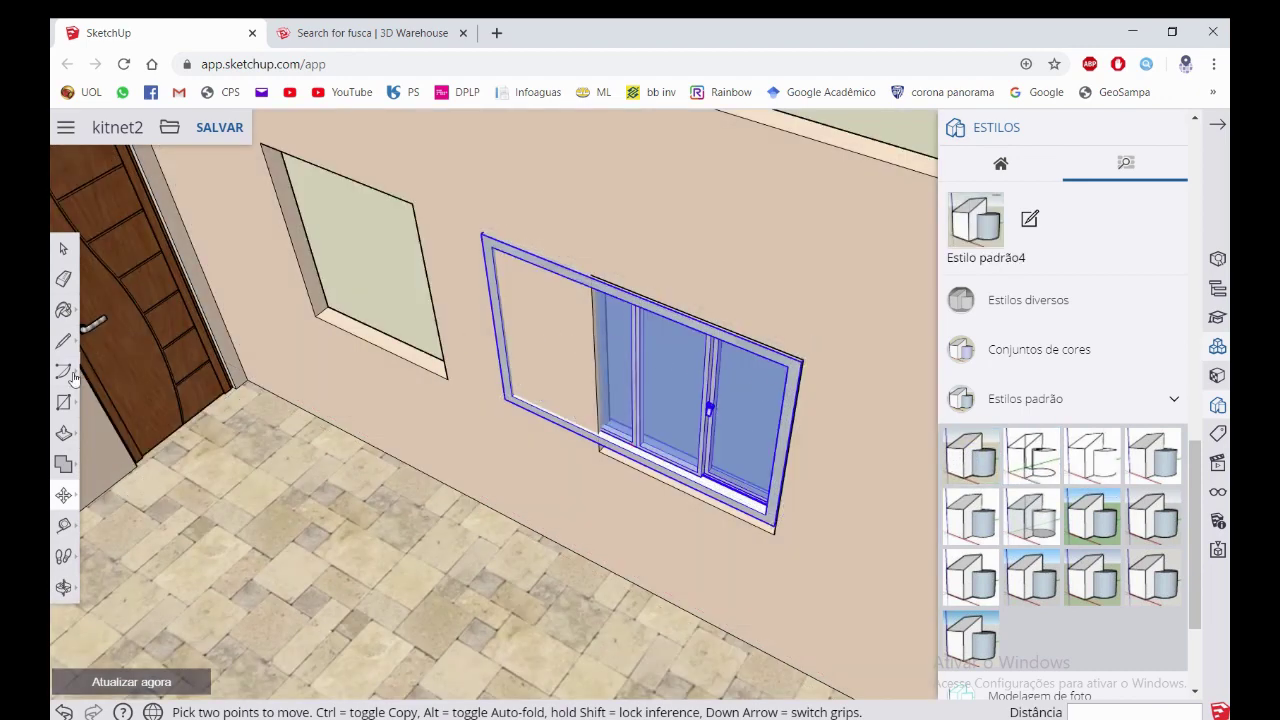
# Activate Scale and switch the display to Wireframe, then X-ray
pyautogui.click(63, 494)
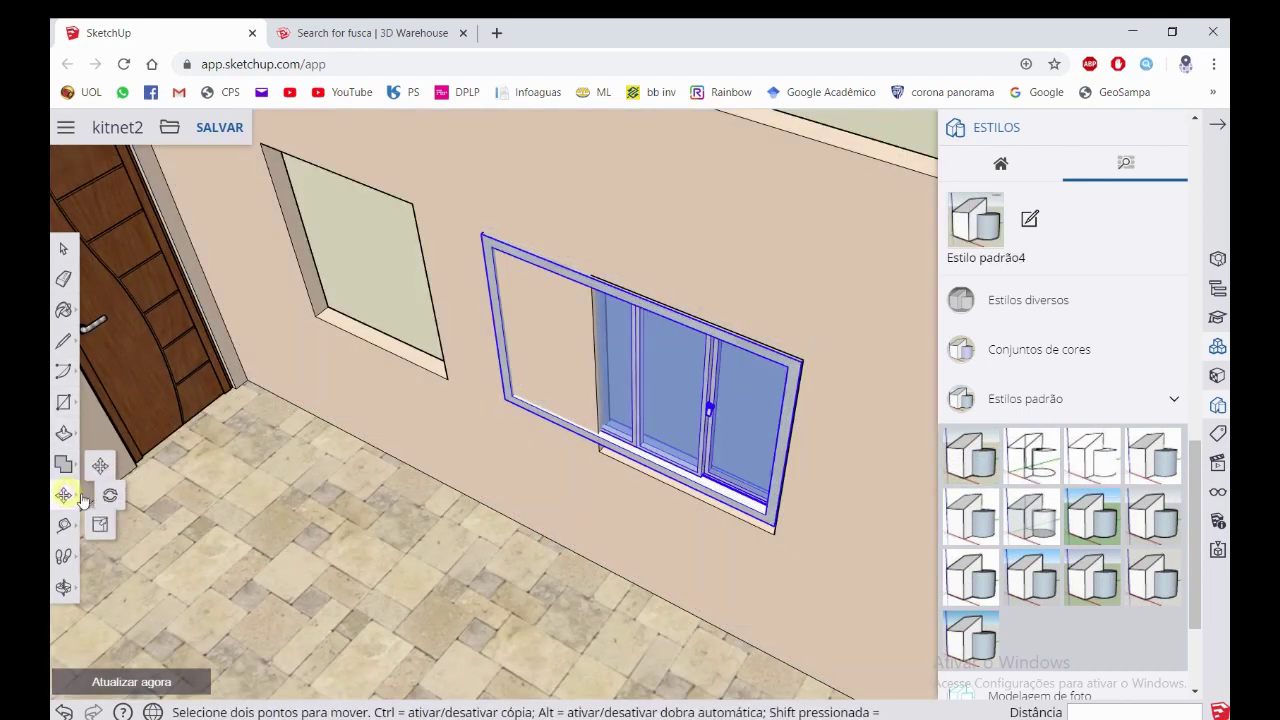
pyautogui.click(107, 532)
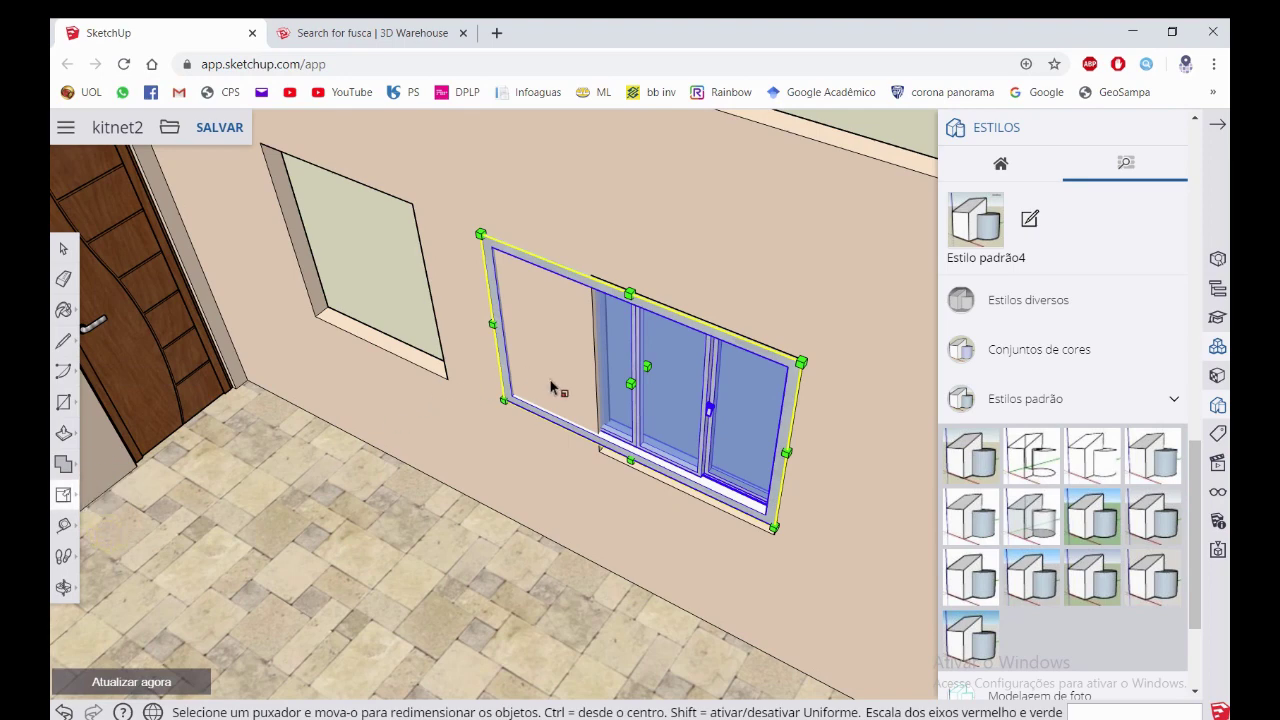
pyautogui.scroll(1, 535, 375)
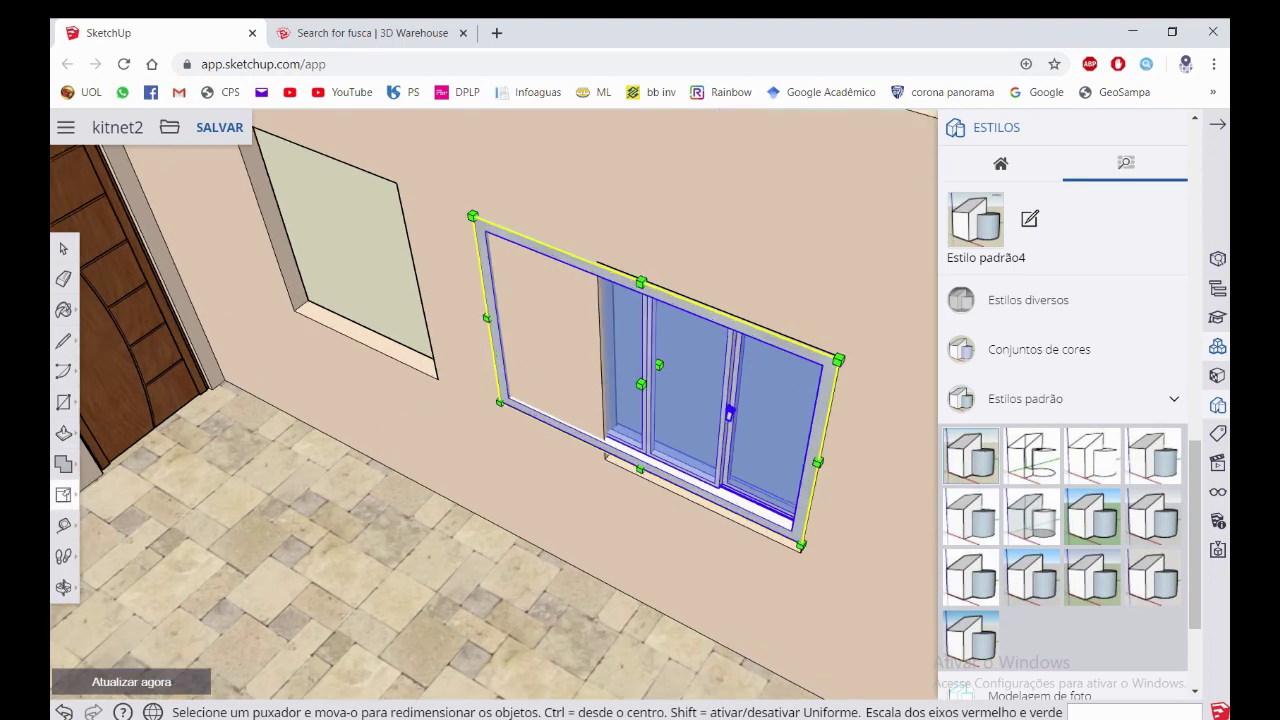
pyautogui.click(1036, 484)
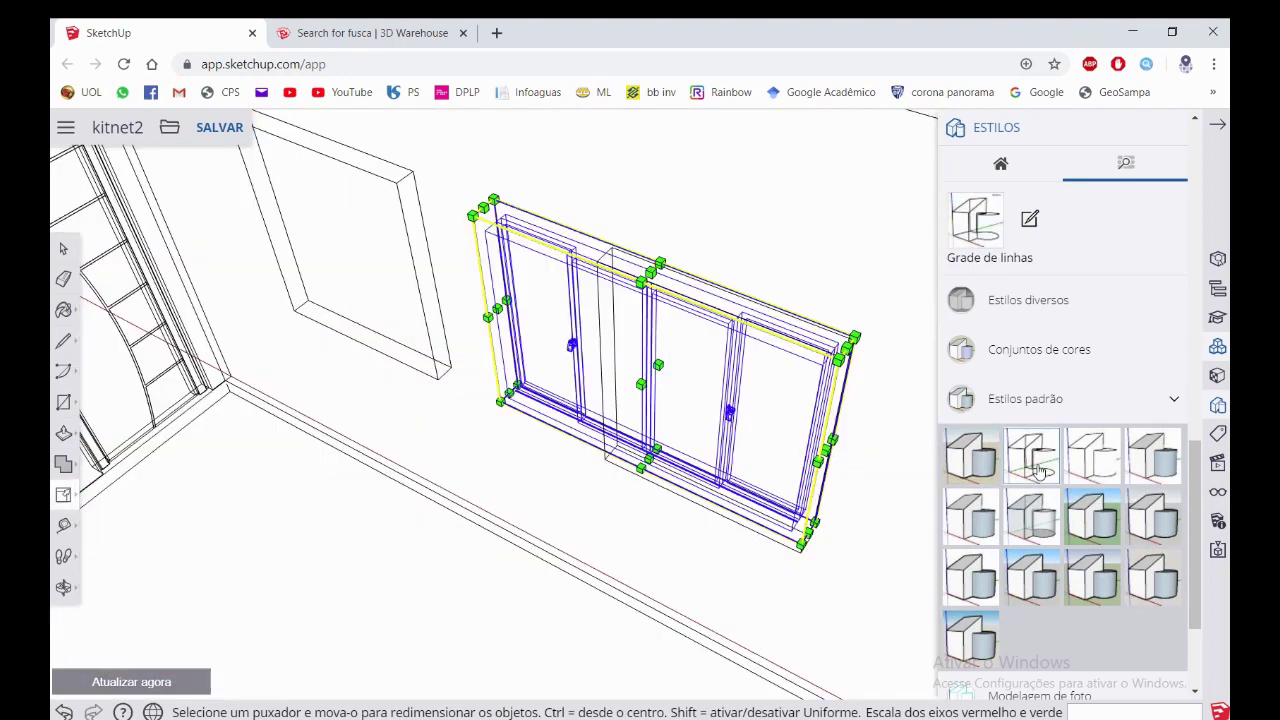
pyautogui.click(1030, 522)
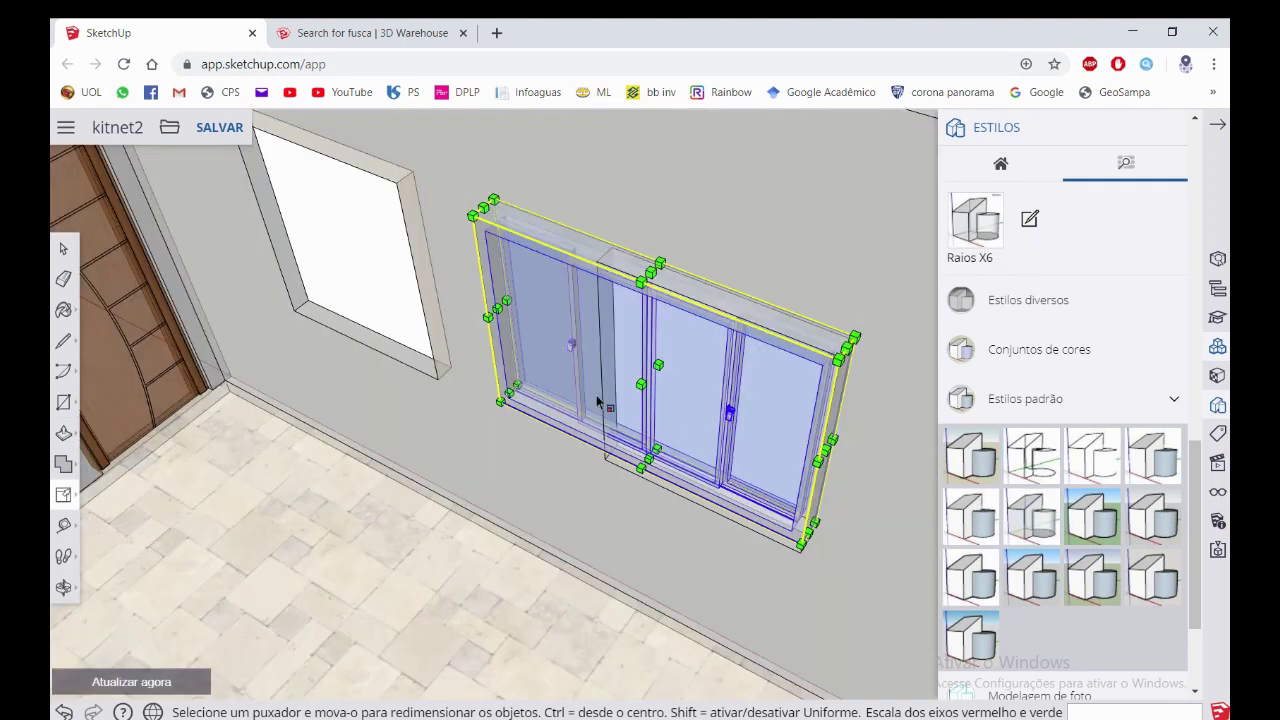
pyautogui.scroll(2, 518, 413)
pyautogui.scroll(2, 520, 400)
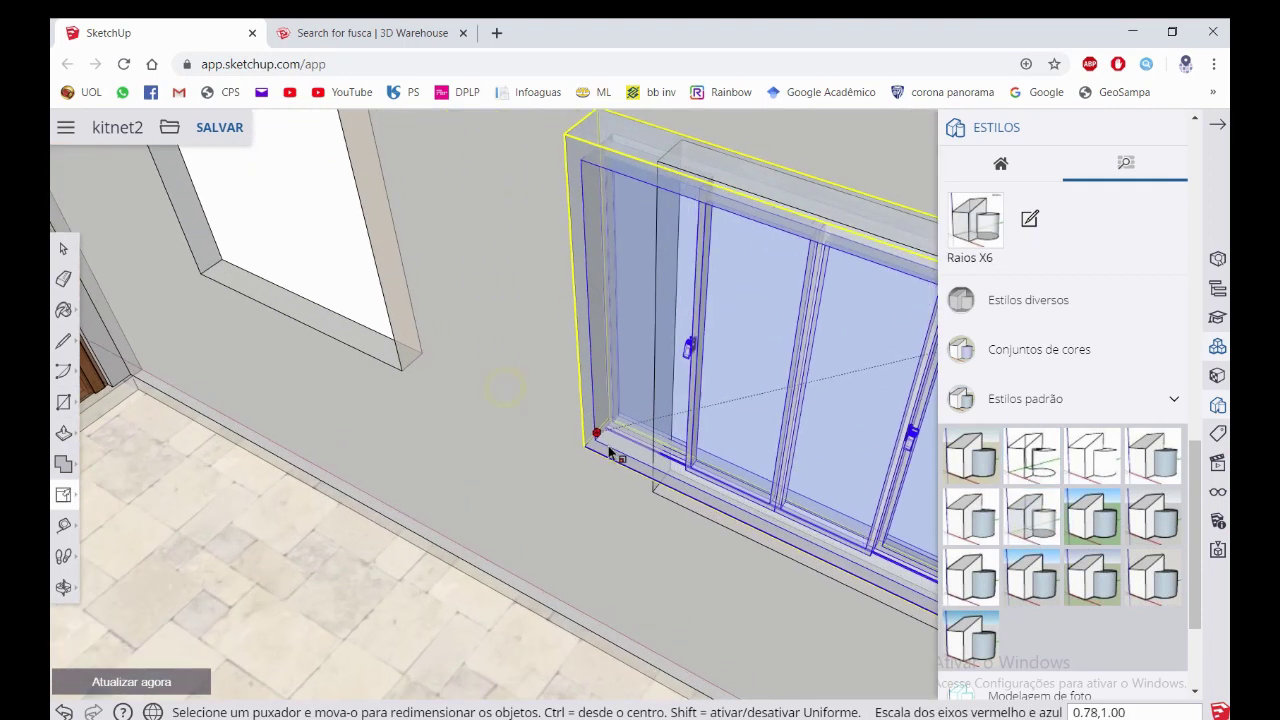
pyautogui.scroll(3, 600, 443)
# Narrow the window from its corner and lower its top edge, then restore shaded style
pyautogui.moveTo(668, 480); pyautogui.dragTo(663, 491)
pyautogui.scroll(-2, 663, 491)
pyautogui.scroll(-2, 594, 414)
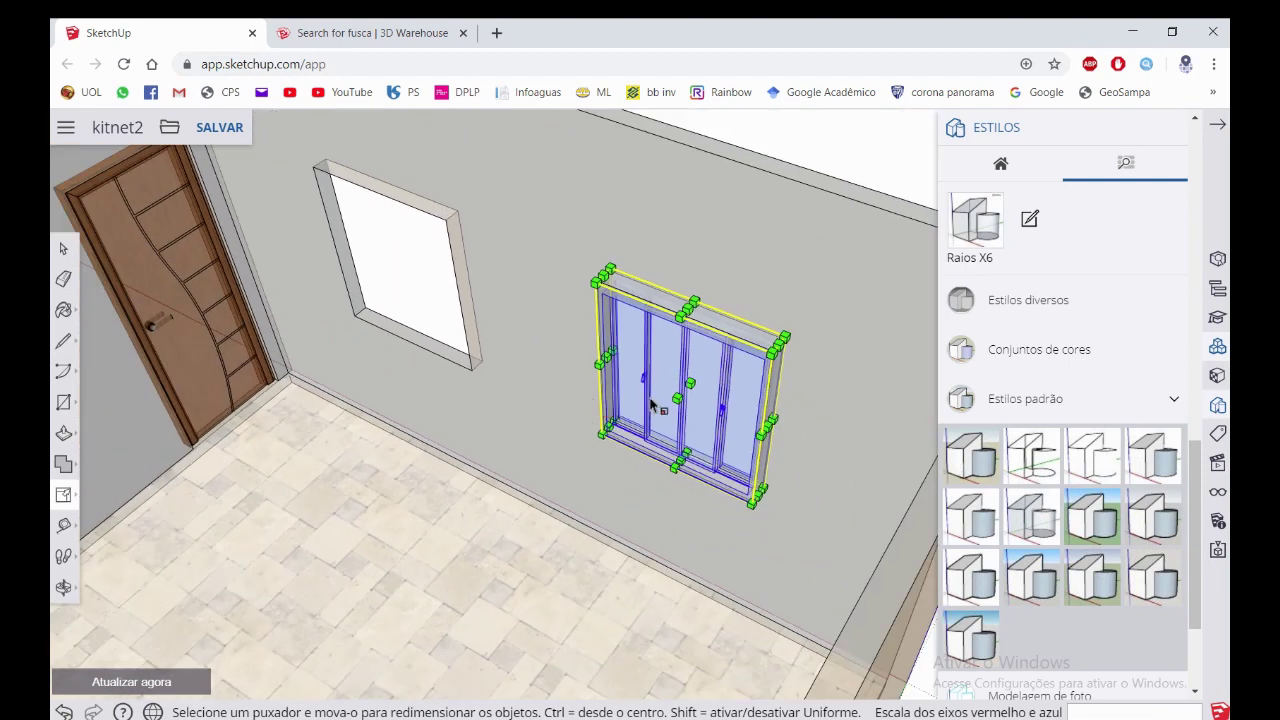
pyautogui.scroll(2, 651, 404)
pyautogui.moveTo(680, 266)
pyautogui.mouseDown()
pyautogui.moveTo(665, 343)
pyautogui.moveTo(700, 275)
pyautogui.moveTo(680, 262)
pyautogui.mouseUp()
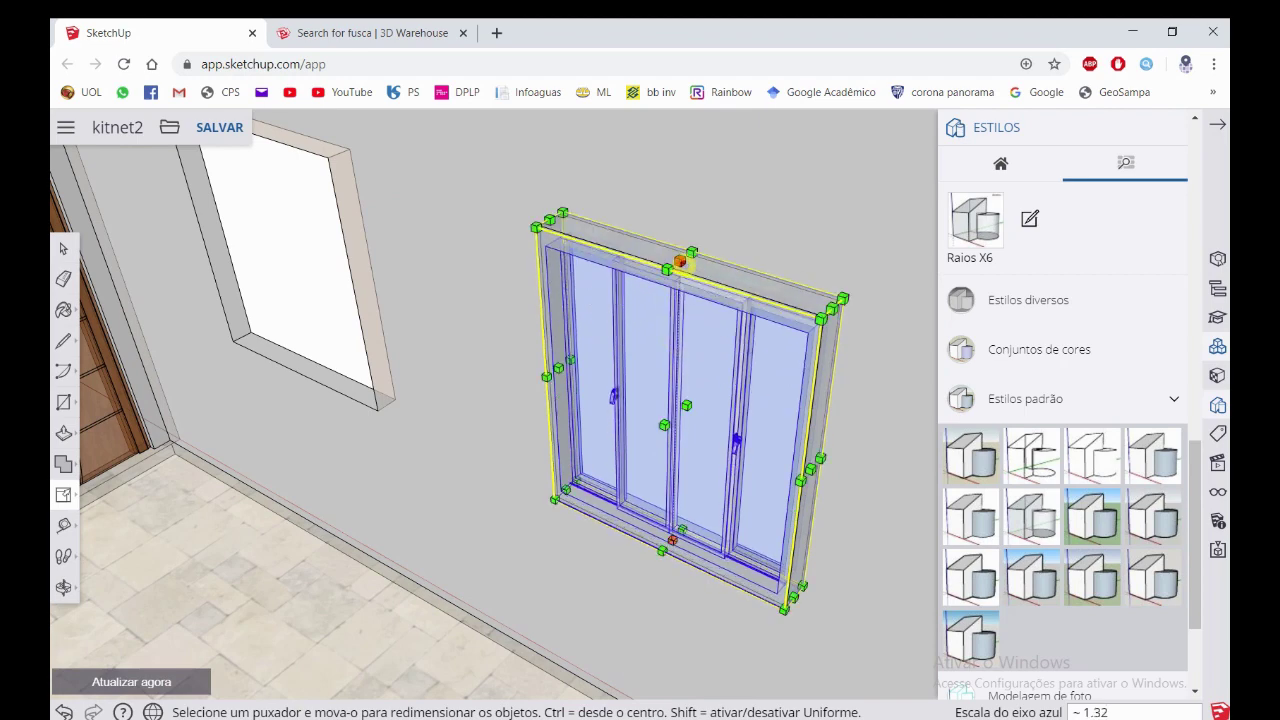
pyautogui.click(965, 455)
# Rescale the window's depth to match the wall thickness
pyautogui.moveTo(917, 437)
pyautogui.mouseDown(button='middle')
pyautogui.moveTo(666, 277)
pyautogui.moveTo(757, 214)
pyautogui.moveTo(569, 313)
pyautogui.moveTo(703, 329)
pyautogui.moveTo(549, 423)
pyautogui.moveTo(786, 371)
pyautogui.moveTo(710, 392)
pyautogui.moveTo(683, 420)
pyautogui.mouseUp(button='middle')
pyautogui.moveTo(683, 420); pyautogui.dragTo(725, 387)
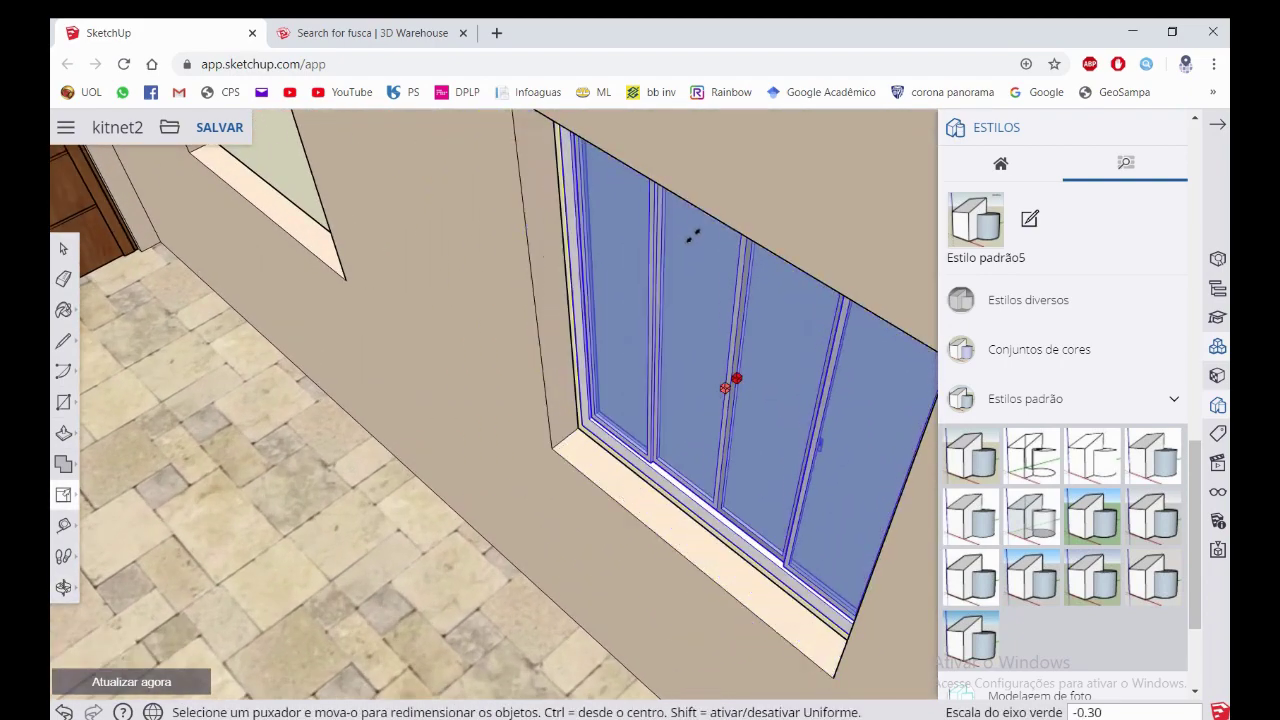
pyautogui.moveTo(692, 234)
pyautogui.mouseDown()
pyautogui.moveTo(712, 214)
pyautogui.moveTo(680, 237)
pyautogui.mouseUp()
pyautogui.scroll(-3, 680, 237)
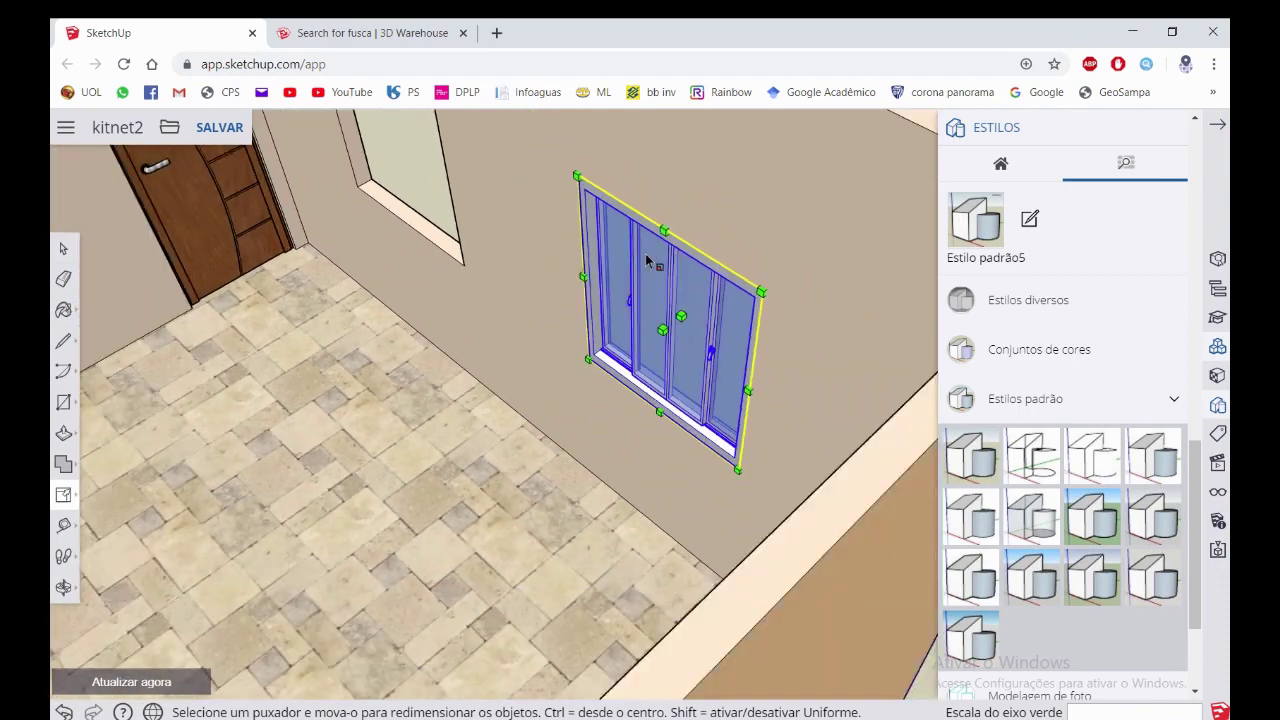
pyautogui.moveTo(651, 263)
pyautogui.mouseDown(button='middle')
pyautogui.moveTo(663, 294)
pyautogui.moveTo(660, 273)
pyautogui.mouseUp(button='middle')
pyautogui.scroll(5, 814, 391)
pyautogui.moveTo(814, 391)
pyautogui.mouseDown(button='middle')
pyautogui.moveTo(751, 400)
pyautogui.moveTo(809, 349)
pyautogui.moveTo(815, 417)
pyautogui.mouseUp(button='middle')
pyautogui.moveTo(735, 427); pyautogui.dragTo(734, 385)
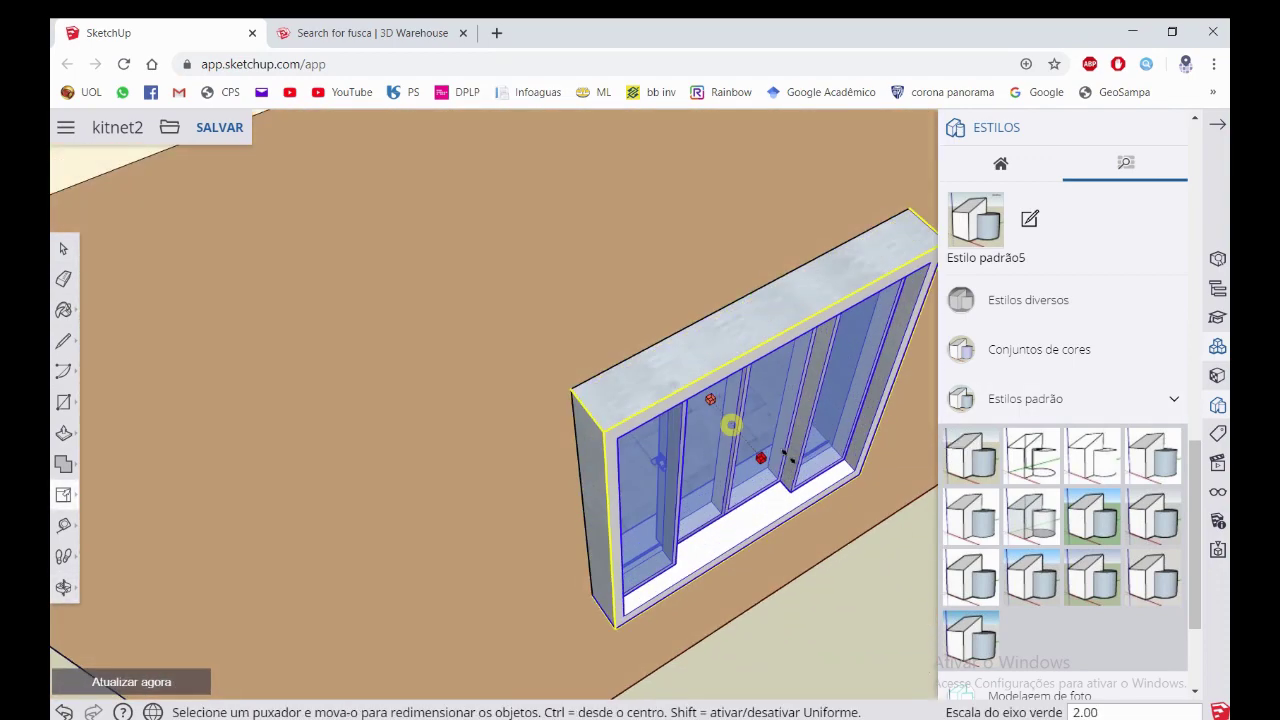
pyautogui.scroll(-5, 746, 330)
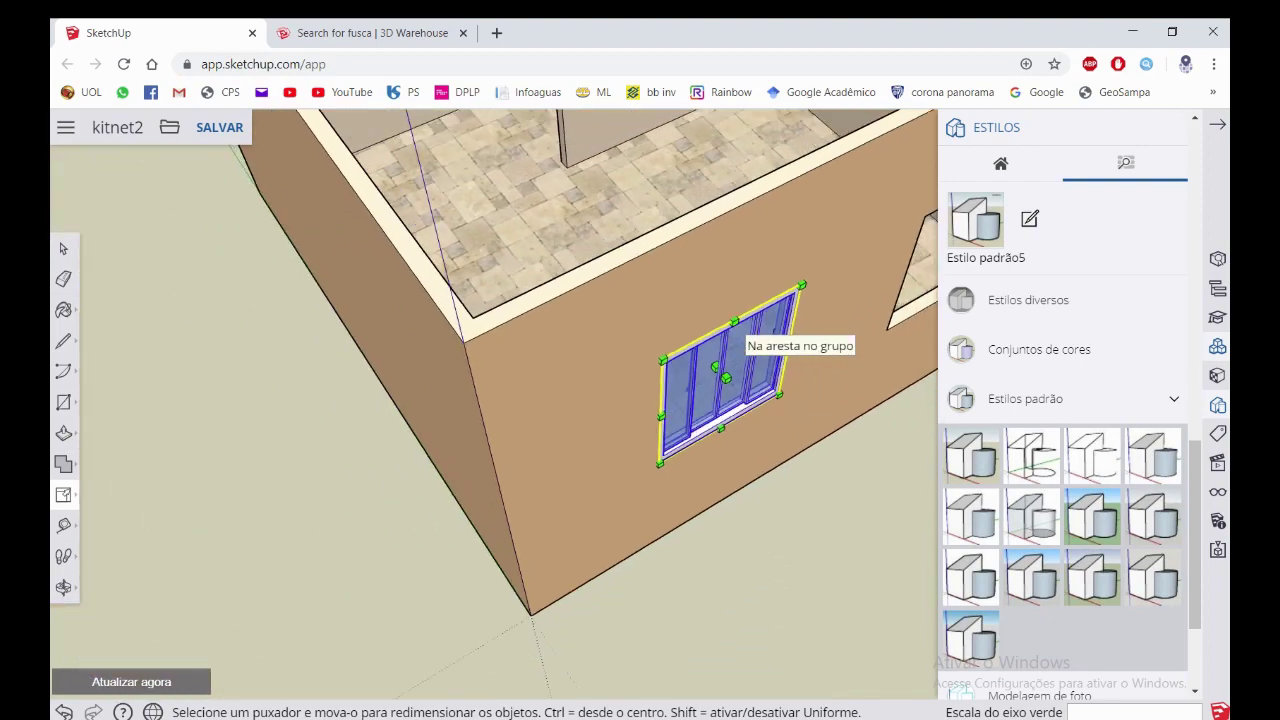
# Return to Select, deselect the window, and view the room interior
pyautogui.press('space')
pyautogui.click(797, 538)
pyautogui.moveTo(797, 538)
pyautogui.mouseDown(button='middle')
pyautogui.moveTo(516, 395)
pyautogui.moveTo(620, 319)
pyautogui.moveTo(659, 235)
pyautogui.mouseUp(button='middle')
pyautogui.scroll(3, 659, 235)
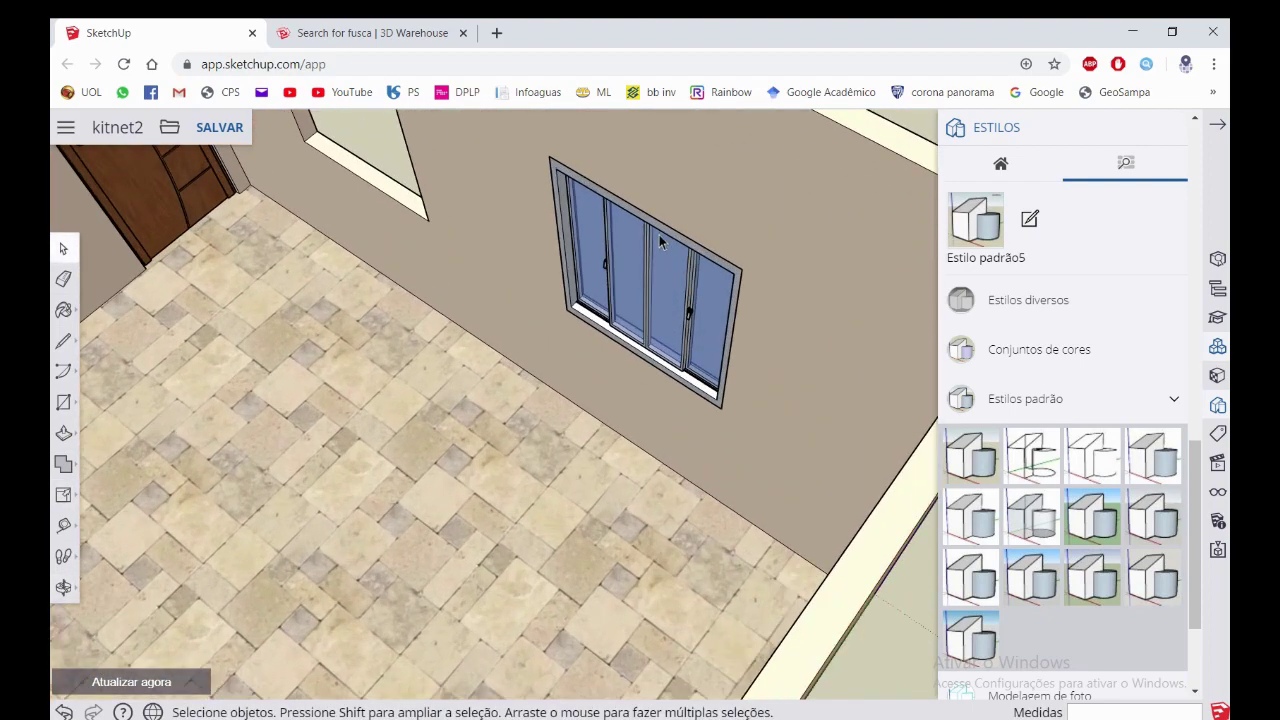
pyautogui.scroll(3, 641, 255)
pyautogui.scroll(-3, 641, 255)
pyautogui.scroll(-2, 638, 289)
# Select the fitted sliding window and try a Ctrl-copy with Move, then drop back to Select
pyautogui.click(638, 289)
pyautogui.moveTo(638, 289)
pyautogui.mouseDown(button='middle')
pyautogui.moveTo(651, 286)
pyautogui.moveTo(535, 242)
pyautogui.mouseUp(button='middle')
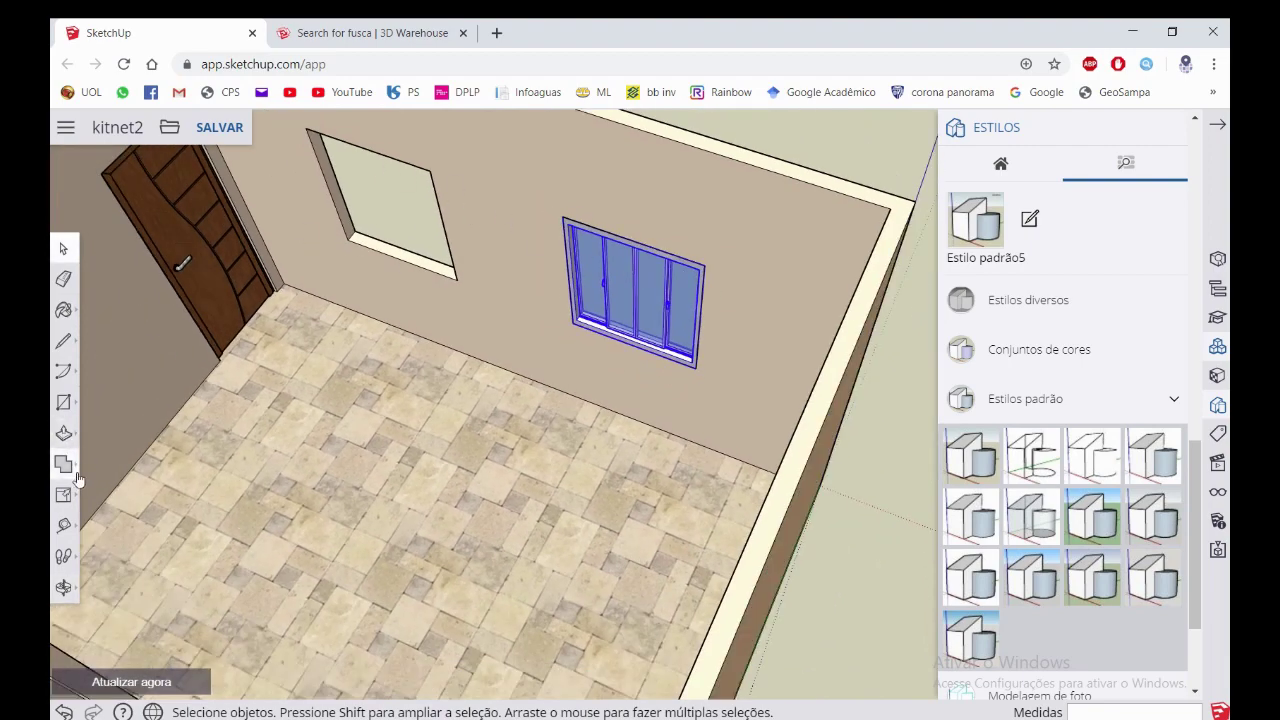
pyautogui.click(107, 490)
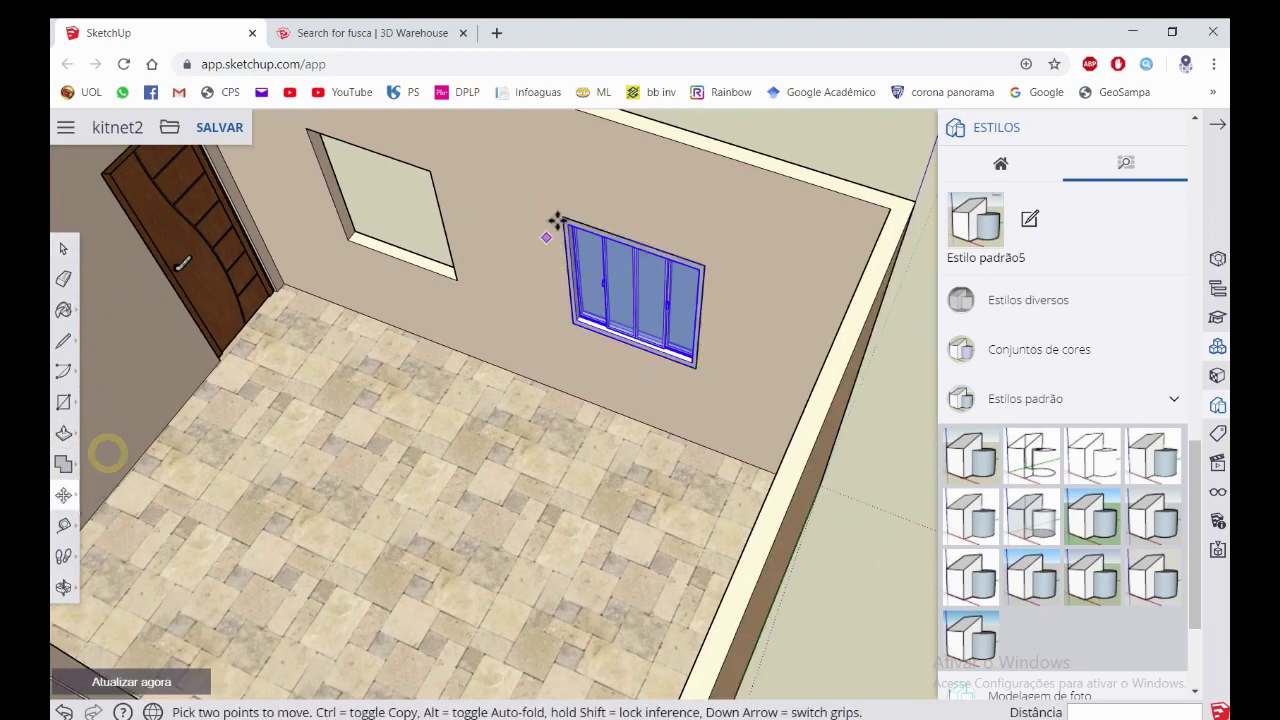
pyautogui.scroll(3, 555, 224)
pyautogui.scroll(2, 543, 224)
pyautogui.click(541, 222)
pyautogui.scroll(-3, 541, 222)
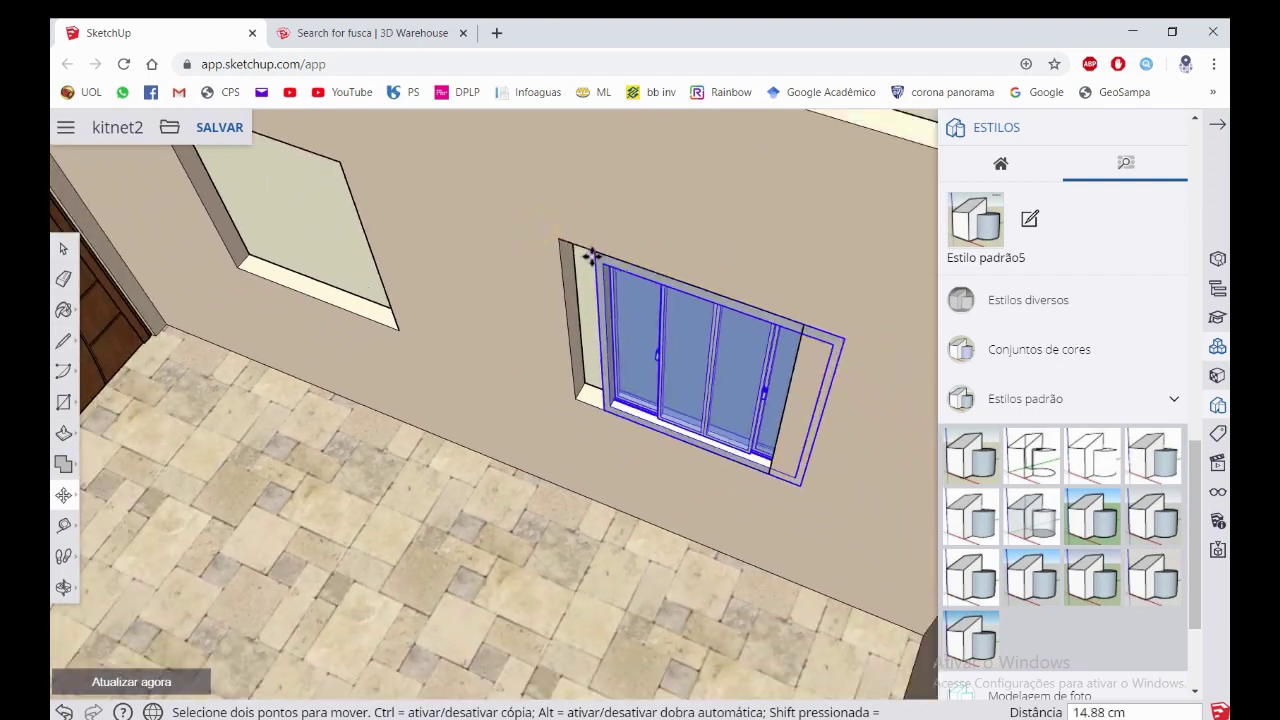
pyautogui.scroll(-2, 586, 251)
pyautogui.press('ctrl')
pyautogui.scroll(-3, 403, 268)
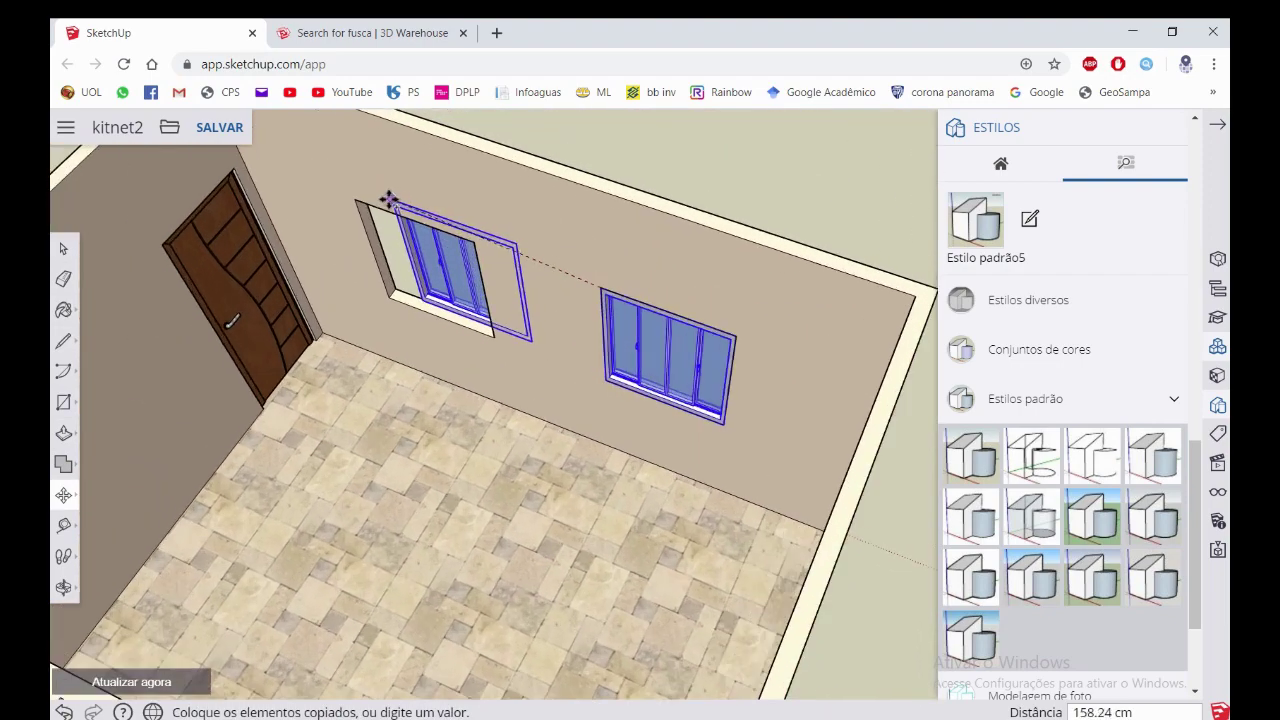
pyautogui.scroll(3, 343, 196)
pyautogui.scroll(1, 337, 190)
pyautogui.scroll(-3, 338, 188)
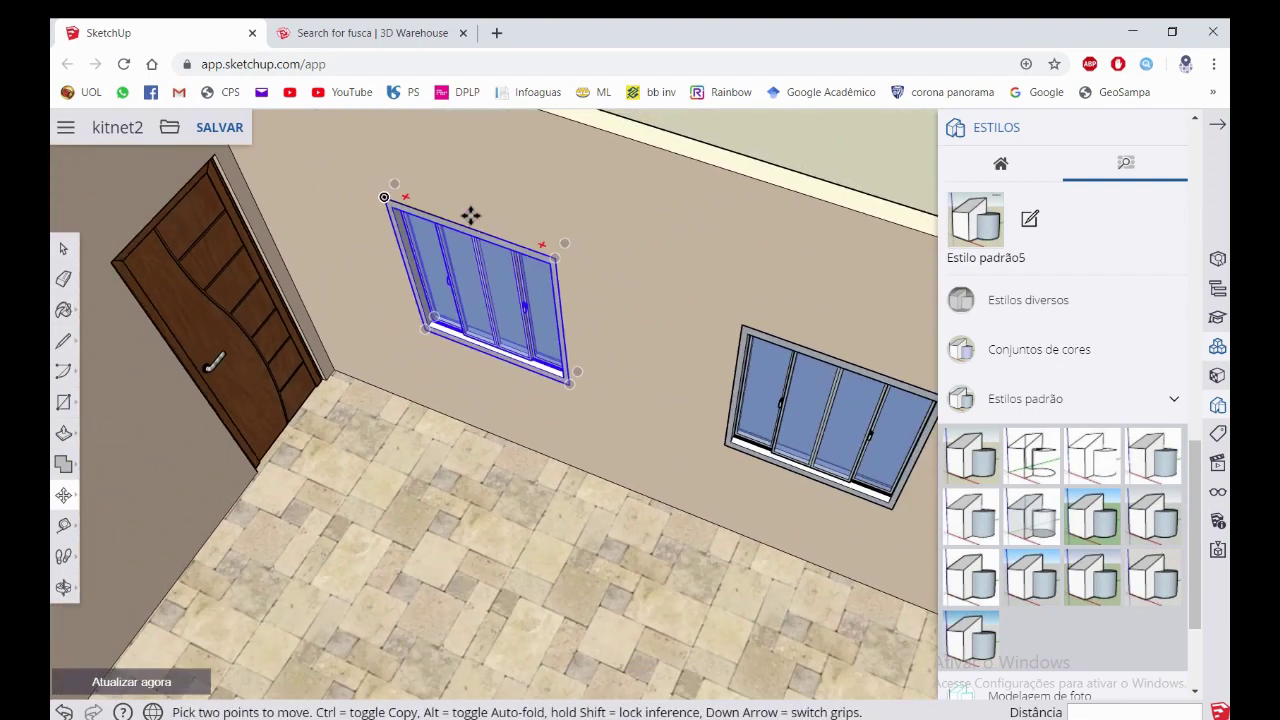
pyautogui.scroll(-2, 471, 214)
pyautogui.scroll(-2, 429, 206)
pyautogui.moveTo(663, 274)
pyautogui.mouseDown(button='middle')
pyautogui.moveTo(488, 252)
pyautogui.moveTo(600, 328)
pyautogui.moveTo(523, 289)
pyautogui.mouseUp(button='middle')
pyautogui.scroll(3, 669, 314)
pyautogui.scroll(1, 277, 257)
pyautogui.press('space')
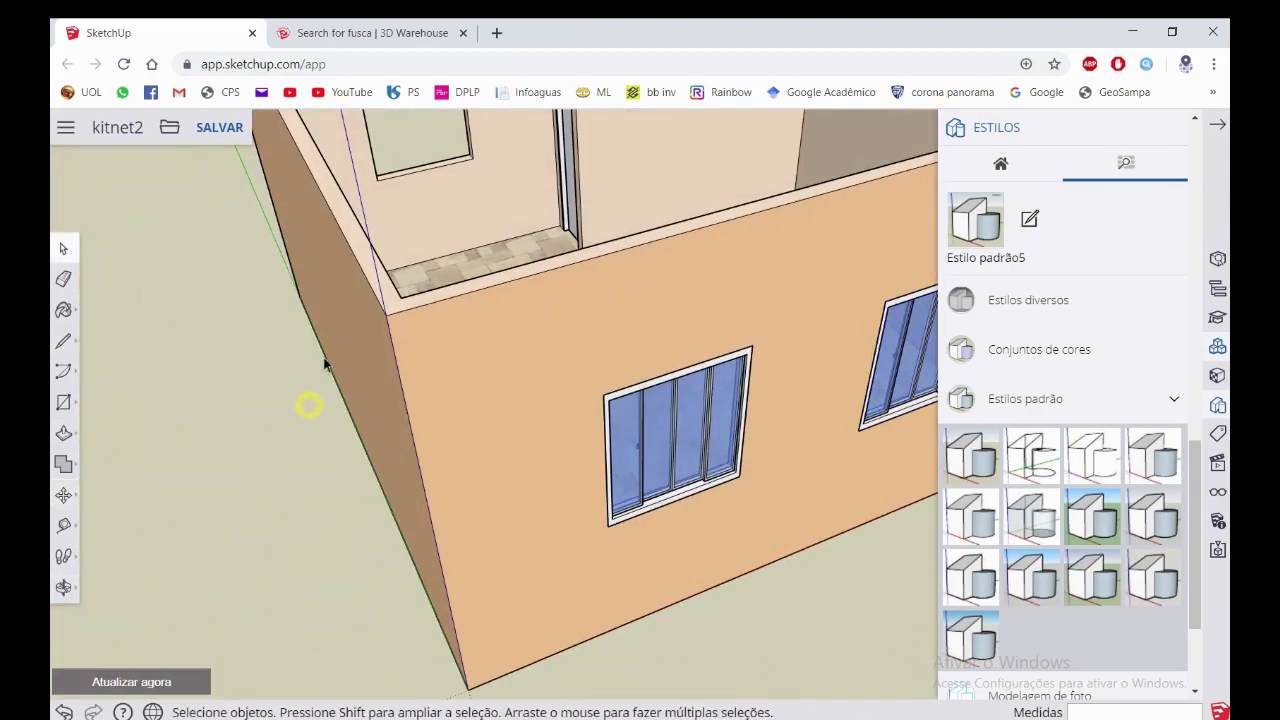
pyautogui.scroll(-4, 309, 400)
# Restart a Ctrl-copy of the window and carry it toward the inside of the house
pyautogui.moveTo(309, 400); pyautogui.dragTo(352, 357, button='middle')
pyautogui.scroll(3, 352, 357)
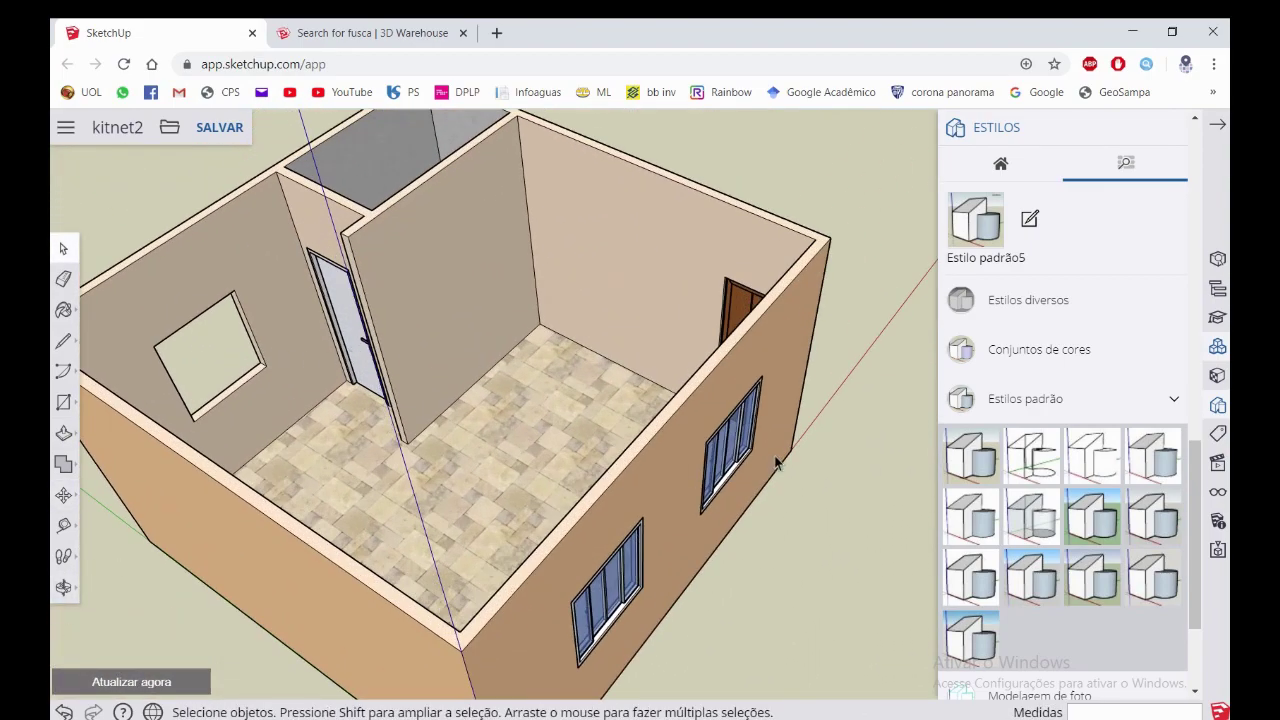
pyautogui.moveTo(776, 462); pyautogui.dragTo(684, 508, button='middle')
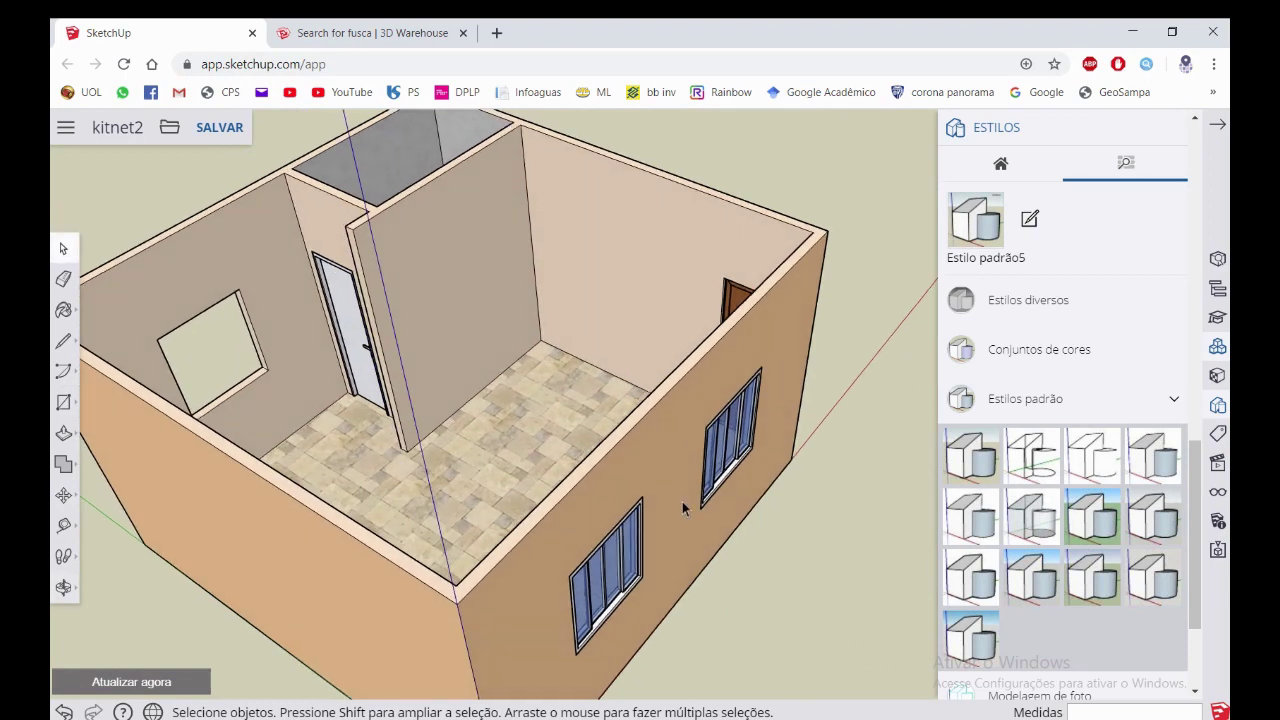
pyautogui.click(63, 495)
pyautogui.moveTo(568, 572); pyautogui.dragTo(735, 420)
pyautogui.scroll(-2, 735, 420)
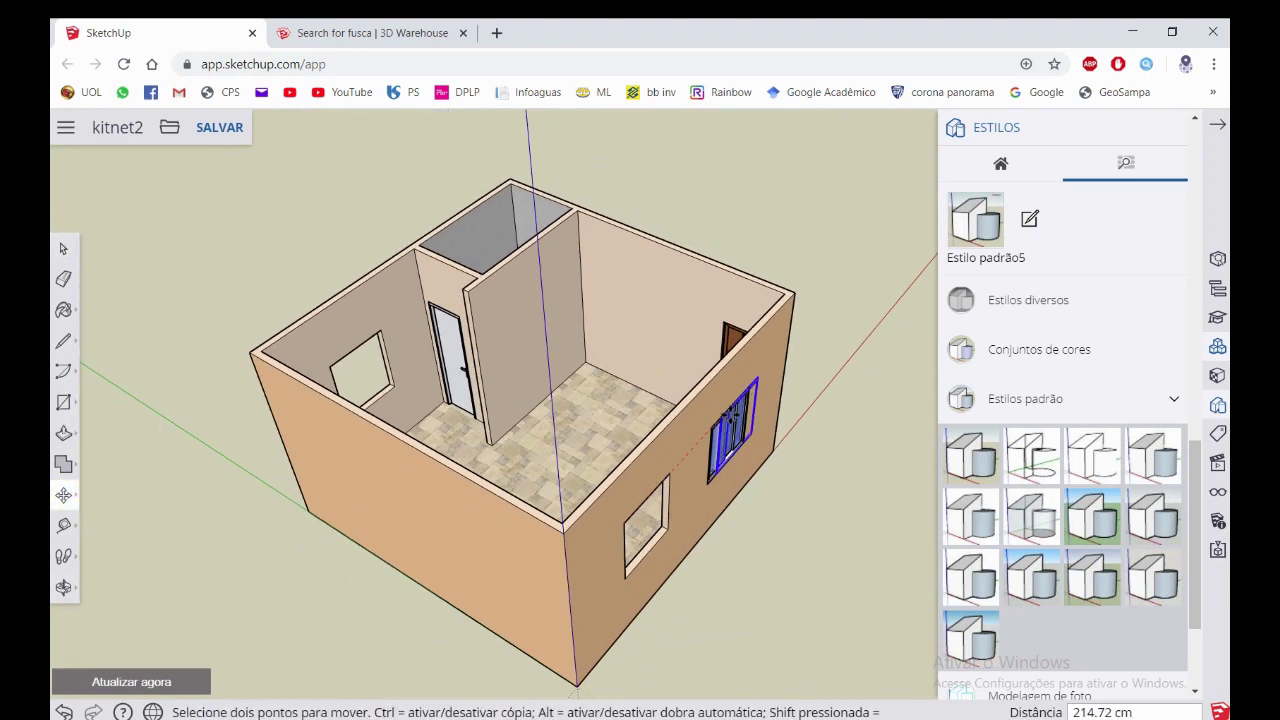
pyautogui.press('ctrl')
pyautogui.click(712, 418)
pyautogui.moveTo(600, 450)
pyautogui.mouseDown(button='middle')
pyautogui.moveTo(470, 408)
pyautogui.moveTo(763, 383)
pyautogui.moveTo(474, 343)
pyautogui.moveTo(486, 286)
pyautogui.moveTo(443, 286)
pyautogui.moveTo(348, 188)
pyautogui.mouseUp(button='middle')
pyautogui.scroll(4, 470, 408)
pyautogui.scroll(-2, 348, 188)
# Place the window copy in the left wall opening and zoom onto it
pyautogui.click(350, 188)
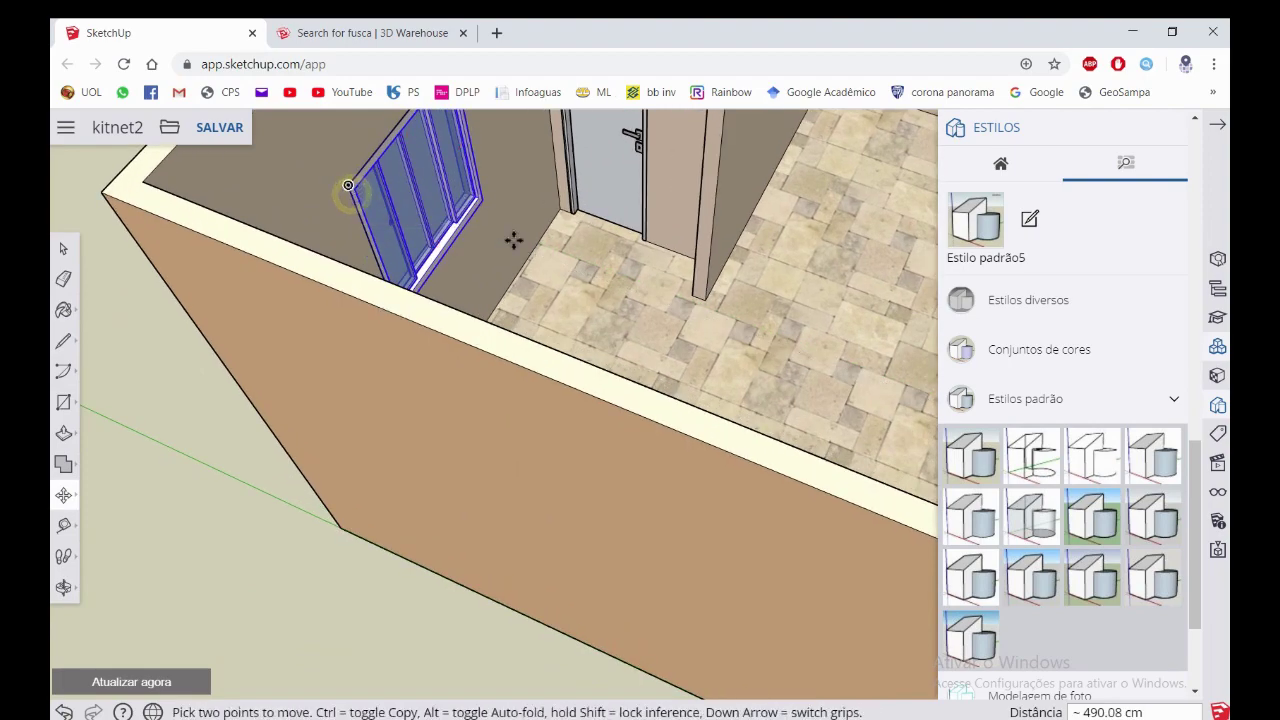
pyautogui.moveTo(514, 237)
pyautogui.mouseDown(button='middle')
pyautogui.moveTo(420, 300)
pyautogui.moveTo(327, 408)
pyautogui.moveTo(627, 296)
pyautogui.mouseUp(button='middle')
pyautogui.press('space')
pyautogui.scroll(3, 493, 465)
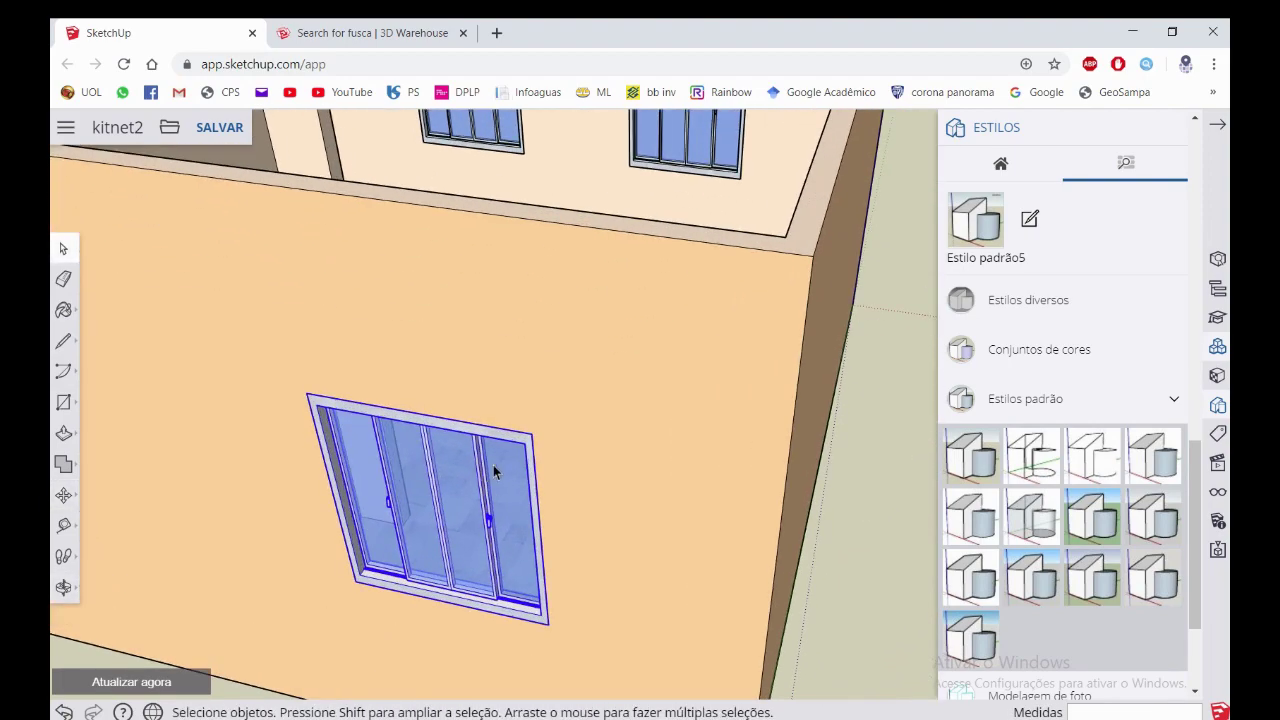
pyautogui.moveTo(493, 465)
pyautogui.mouseDown(button='middle')
pyautogui.moveTo(383, 500)
pyautogui.moveTo(423, 474)
pyautogui.moveTo(368, 480)
pyautogui.mouseUp(button='middle')
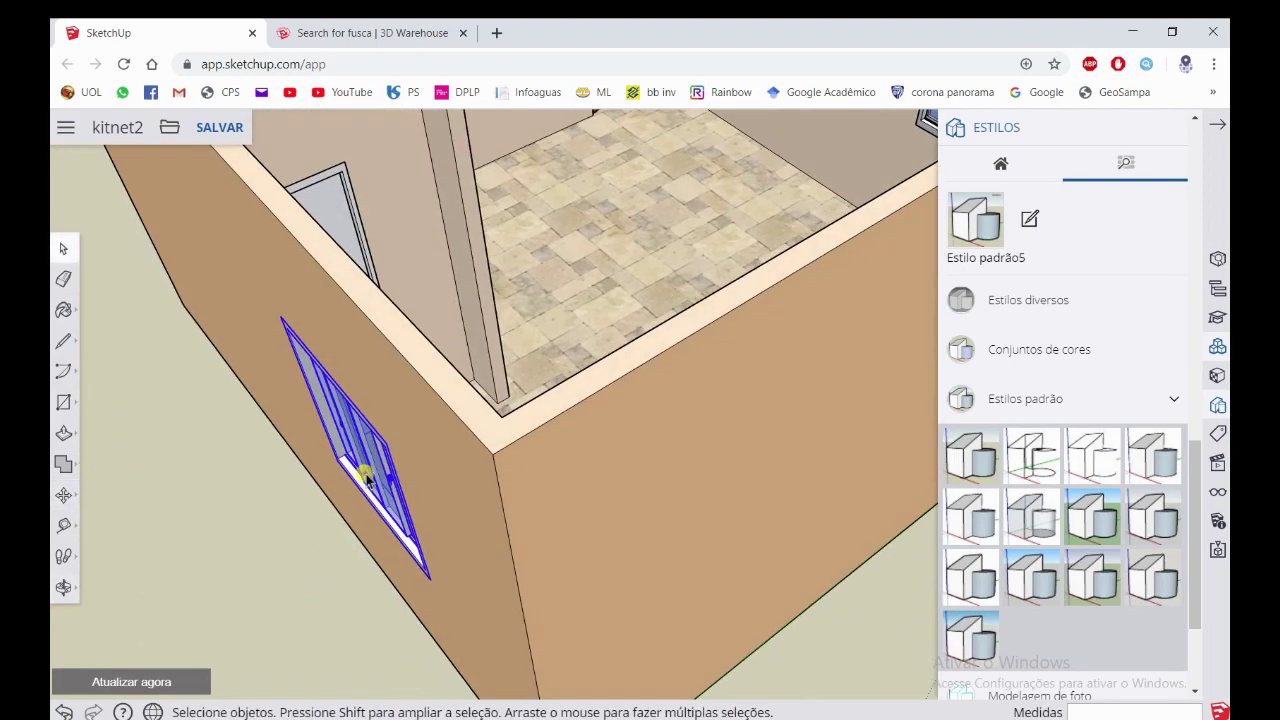
# Mirror the copied window with the Scale tool at -1 and dismiss the warning
pyautogui.click(63, 495)
pyautogui.click(105, 528)
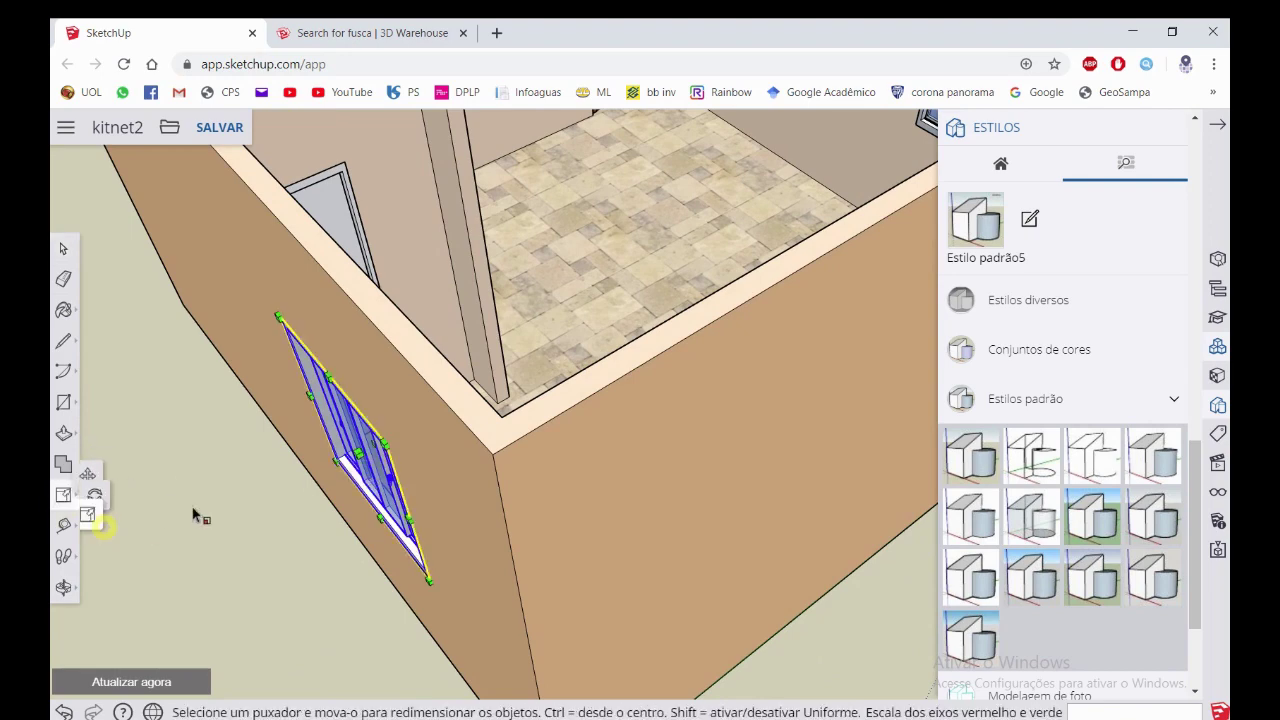
pyautogui.moveTo(105, 528)
pyautogui.mouseDown(button='middle')
pyautogui.moveTo(98, 503)
pyautogui.moveTo(345, 241)
pyautogui.mouseUp(button='middle')
pyautogui.scroll(2, 466, 220)
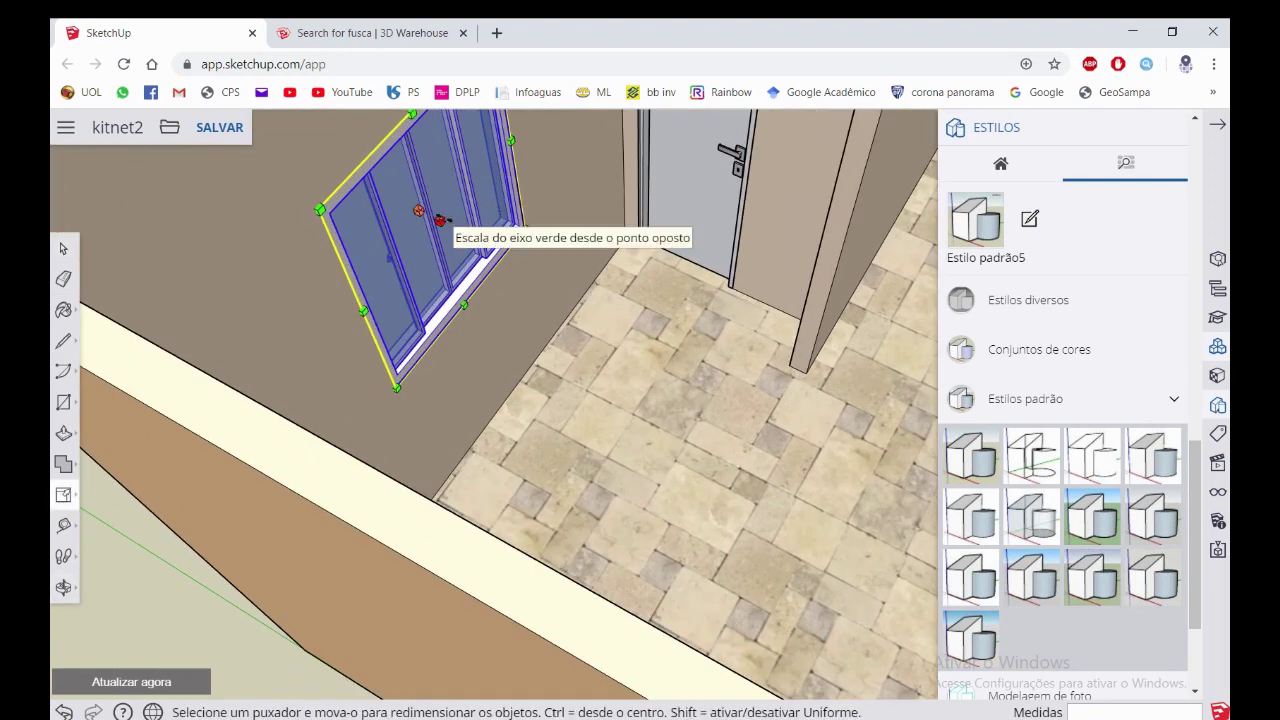
pyautogui.click(418, 211)
pyautogui.press('Return')
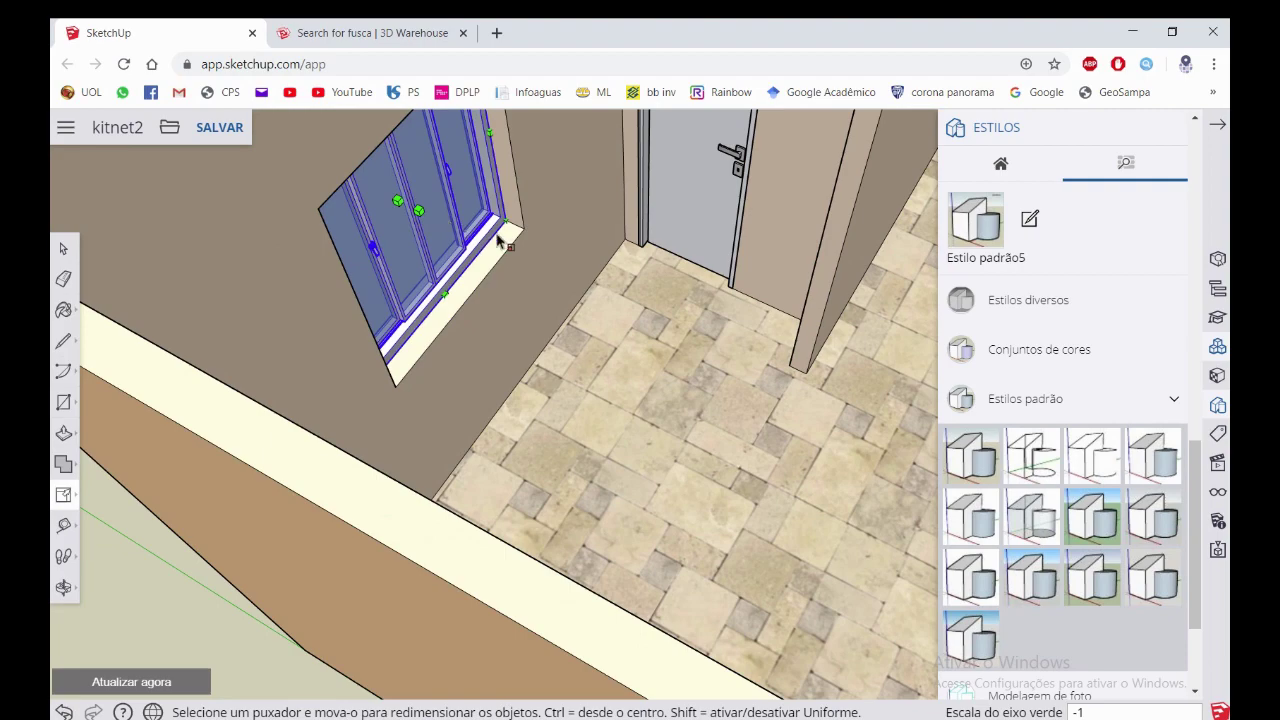
pyautogui.moveTo(500, 240); pyautogui.dragTo(501, 288, button='middle')
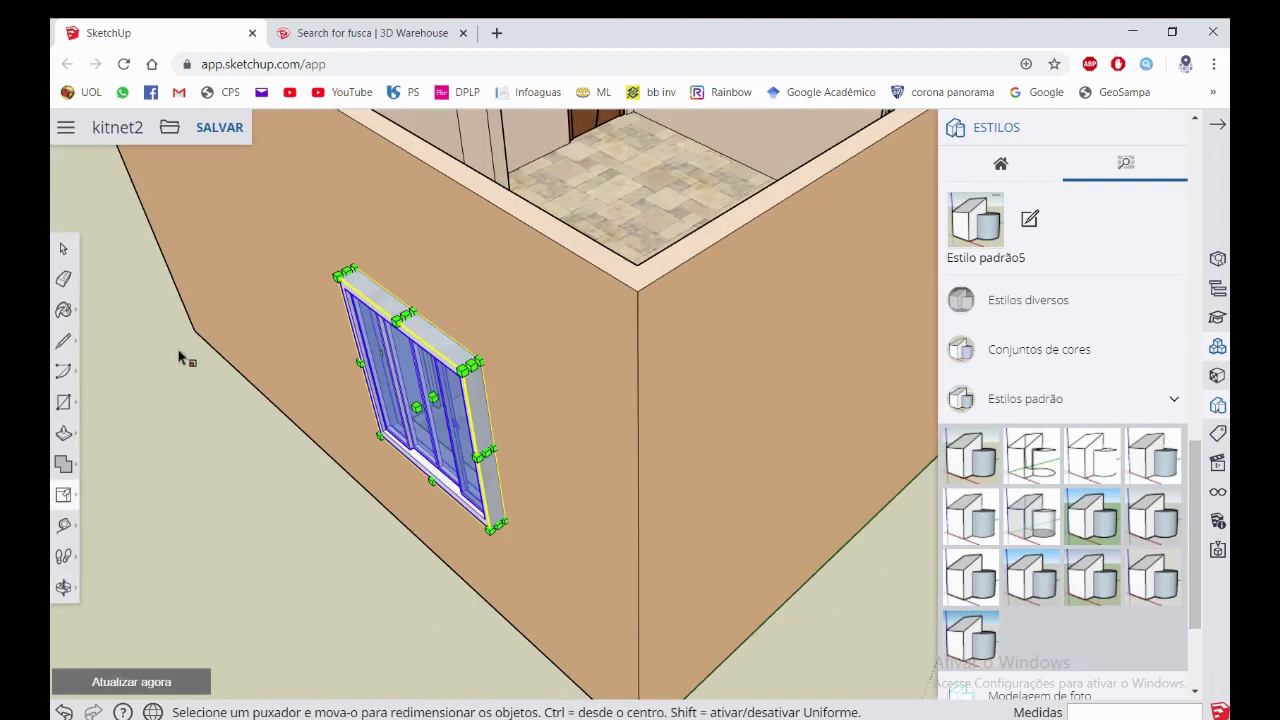
pyautogui.click(60, 497)
pyautogui.press('Return')
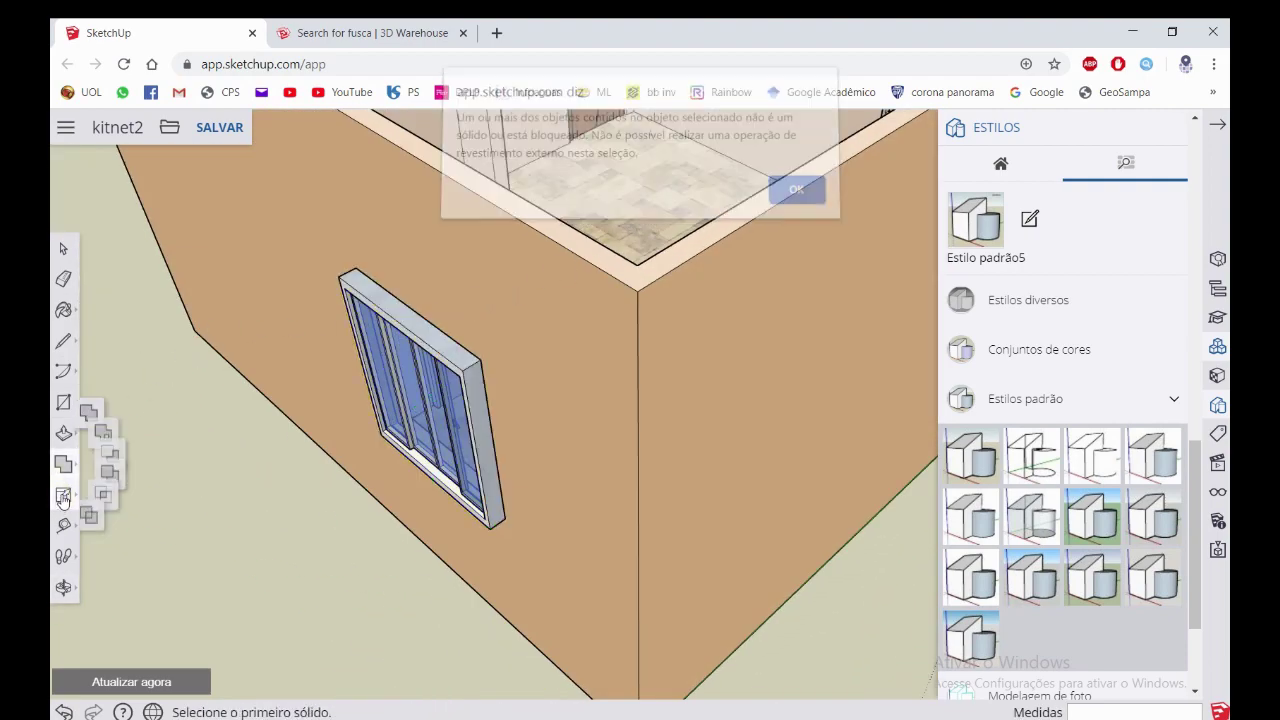
# Orbit around the whole house to check the windows, ending facing the door wall
pyautogui.click(105, 461)
pyautogui.scroll(2, 467, 366)
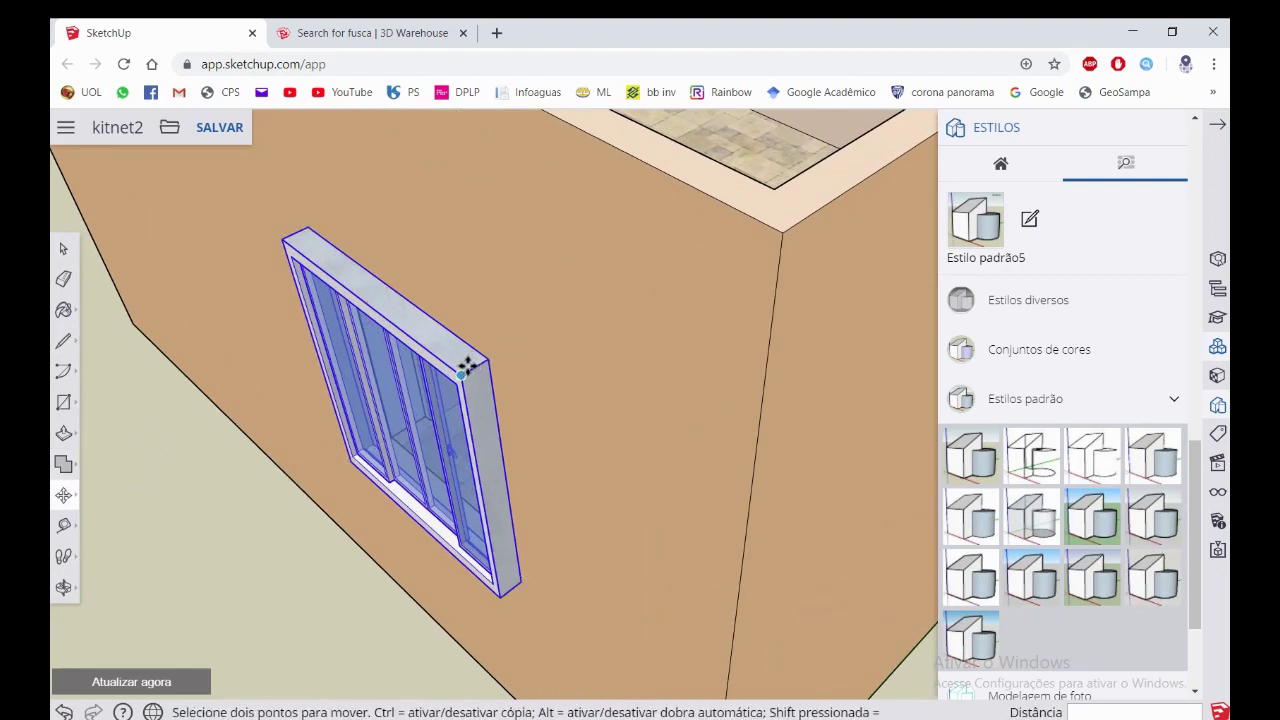
pyautogui.scroll(-3, 466, 370)
pyautogui.scroll(-2, 486, 363)
pyautogui.scroll(-2, 423, 386)
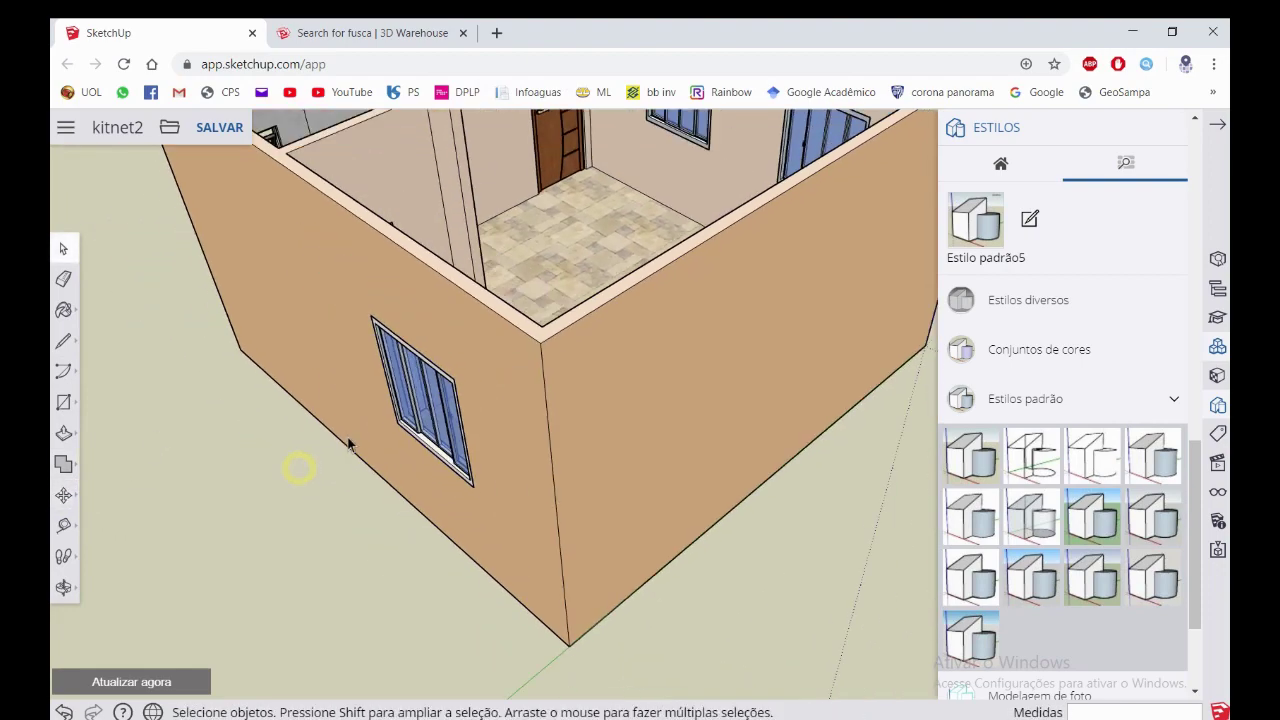
pyautogui.moveTo(297, 466)
pyautogui.mouseDown(button='middle')
pyautogui.moveTo(590, 338)
pyautogui.moveTo(520, 300)
pyautogui.mouseUp(button='middle')
pyautogui.scroll(3, 454, 122)
pyautogui.scroll(2, 454, 122)
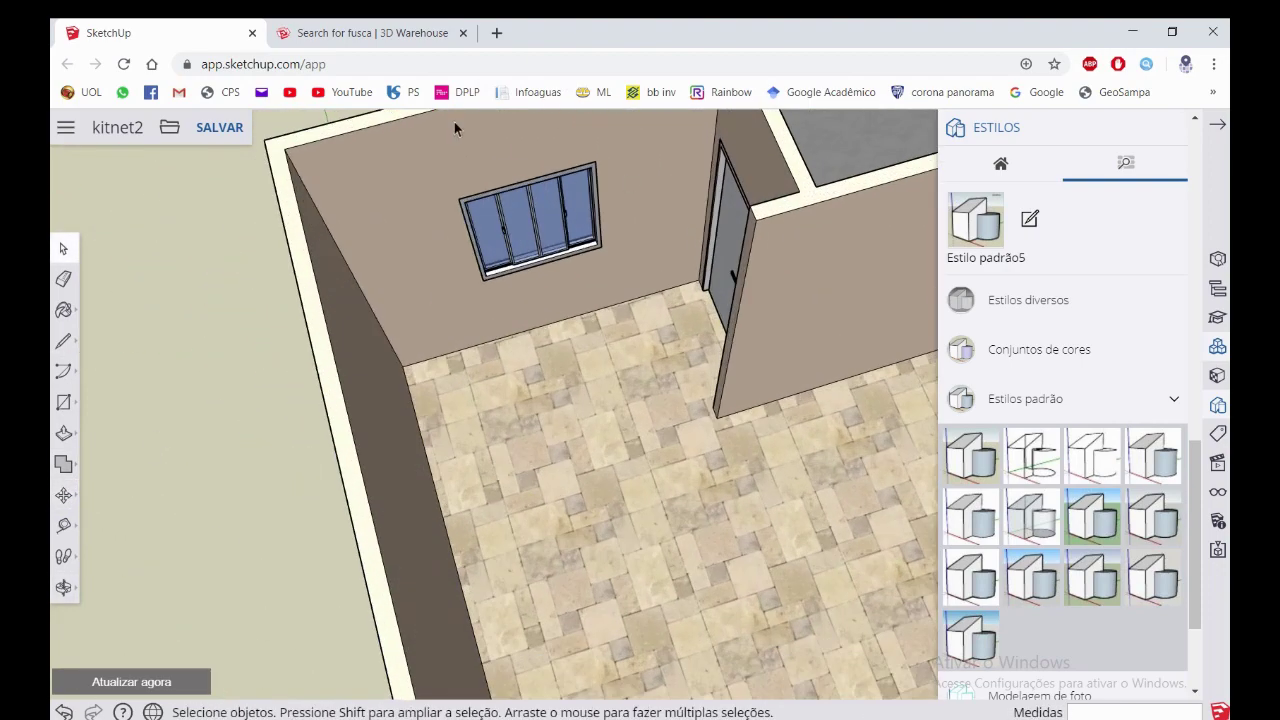
pyautogui.scroll(-2, 401, 149)
pyautogui.scroll(-2, 401, 149)
pyautogui.moveTo(401, 149)
pyautogui.mouseDown(button='middle')
pyautogui.moveTo(610, 330)
pyautogui.moveTo(574, 357)
pyautogui.moveTo(520, 277)
pyautogui.moveTo(535, 265)
pyautogui.moveTo(585, 330)
pyautogui.moveTo(594, 397)
pyautogui.mouseUp(button='middle')
pyautogui.scroll(-3, 586, 306)
# Close the Styles tray and uncheck Eixos in the Display (Exibição) panel, then close it
pyautogui.click(1217, 128)
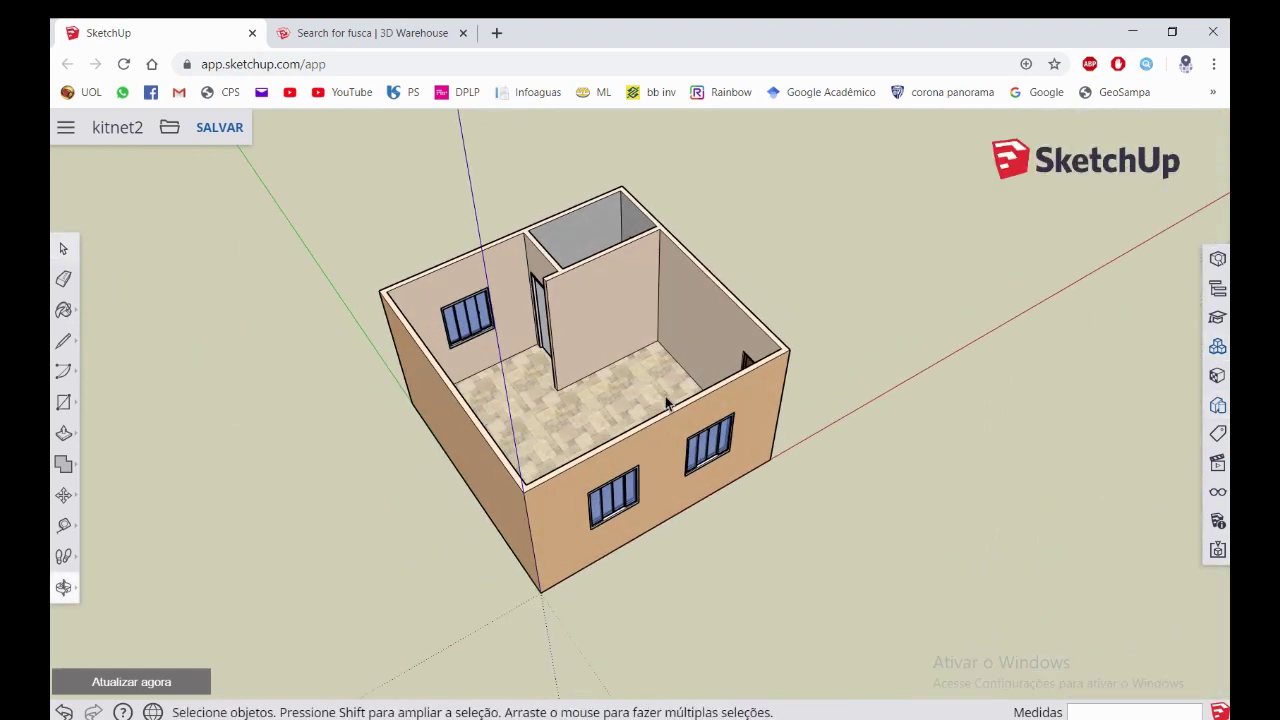
pyautogui.scroll(3, 594, 397)
pyautogui.scroll(-3, 651, 291)
pyautogui.moveTo(651, 291)
pyautogui.mouseDown(button='middle')
pyautogui.moveTo(652, 277)
pyautogui.moveTo(663, 343)
pyautogui.moveTo(636, 430)
pyautogui.moveTo(645, 365)
pyautogui.mouseUp(button='middle')
pyautogui.scroll(3, 630, 370)
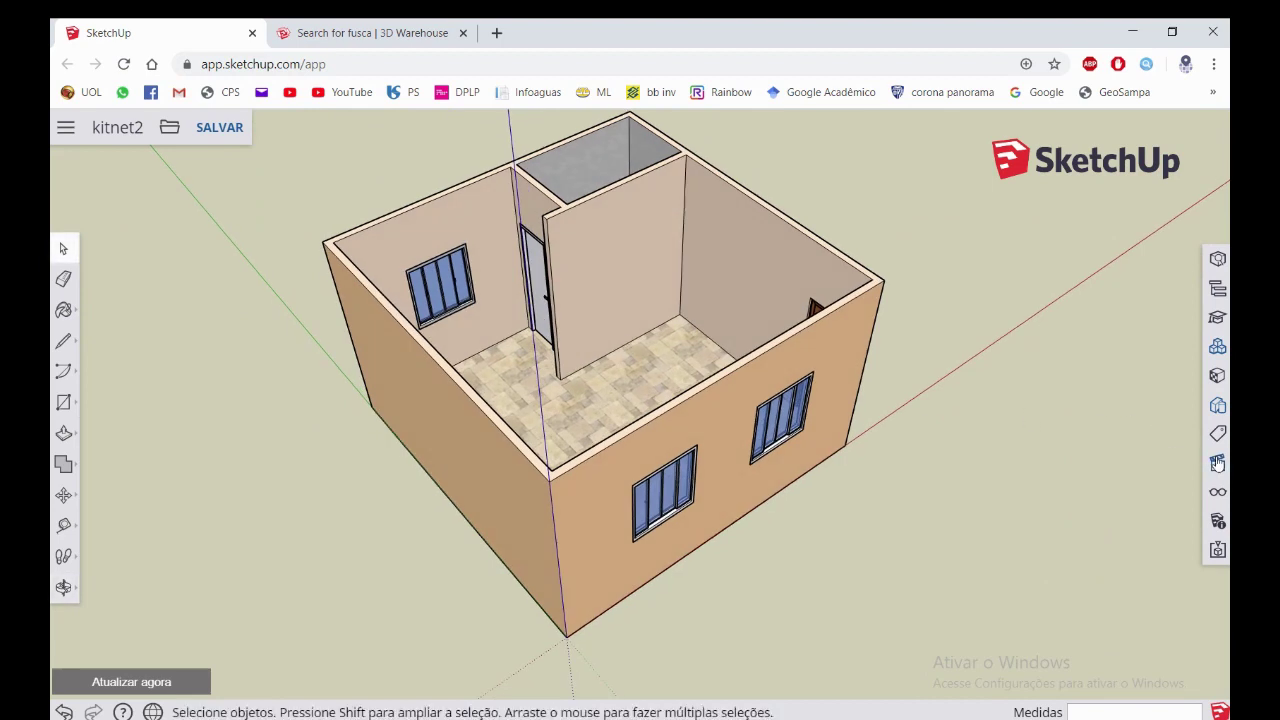
pyautogui.click(1218, 495)
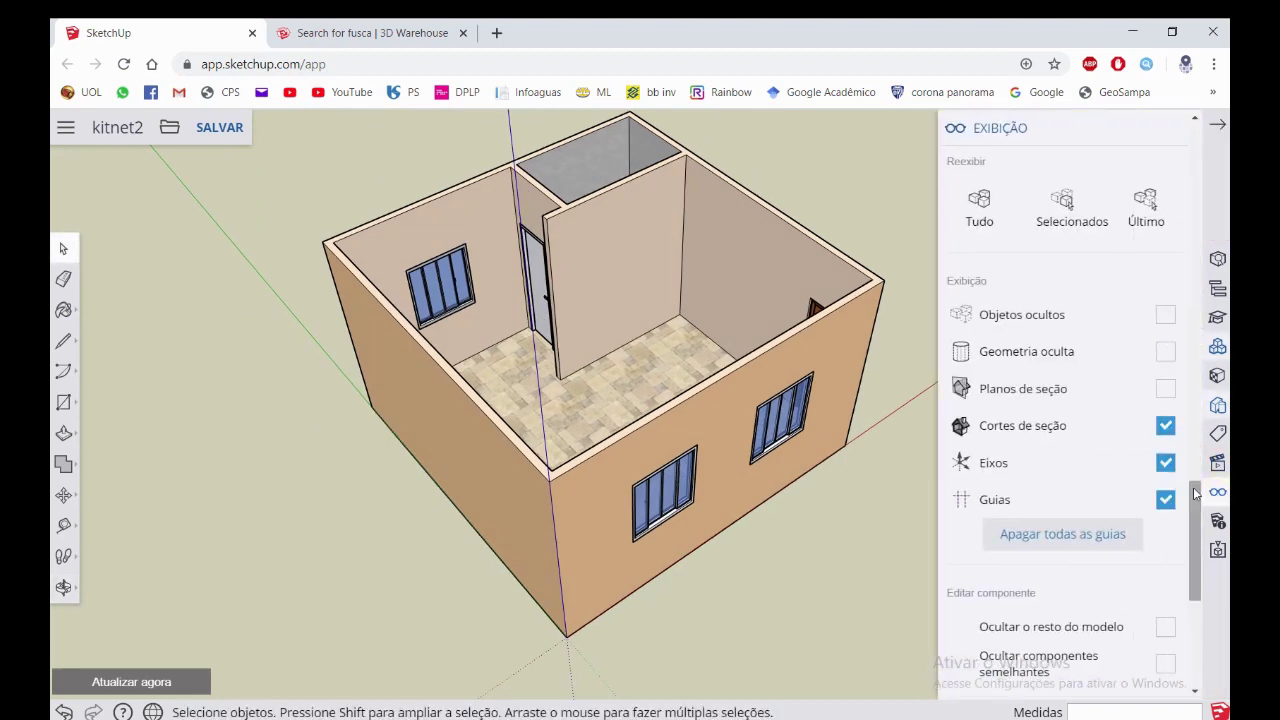
pyautogui.click(963, 470)
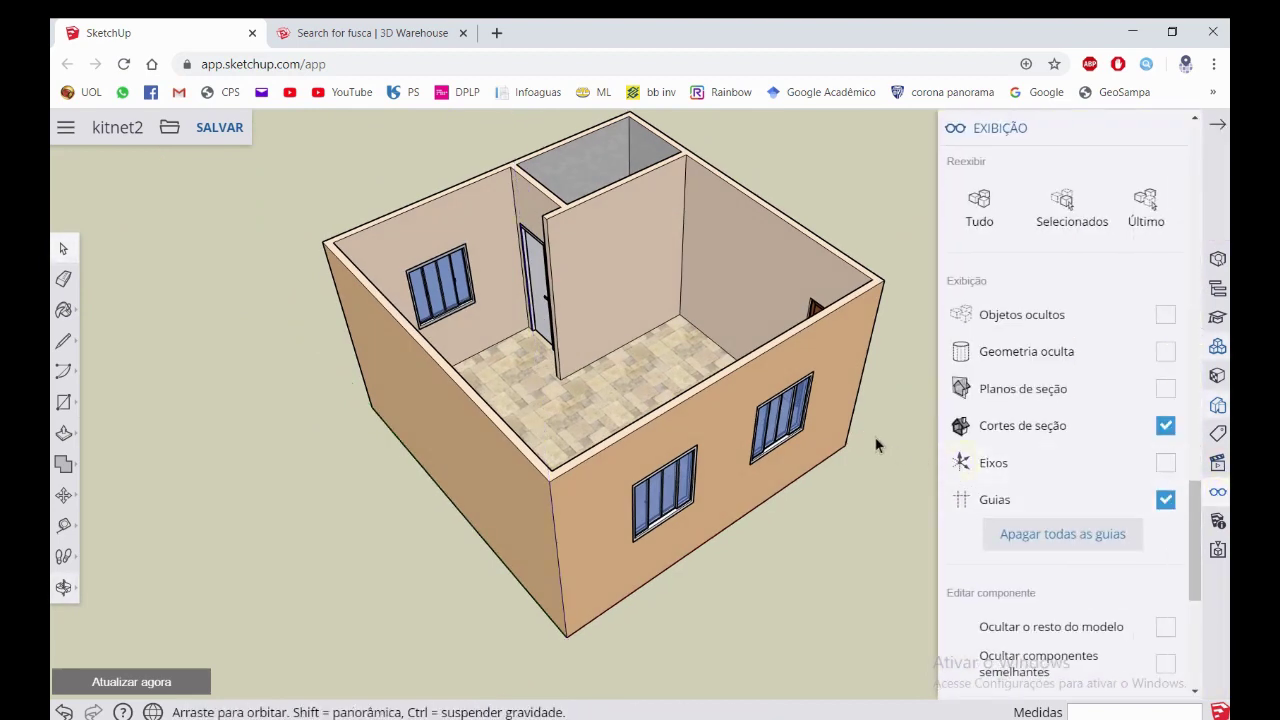
pyautogui.moveTo(875, 435); pyautogui.dragTo(885, 421, button='middle')
pyautogui.click(1218, 128)
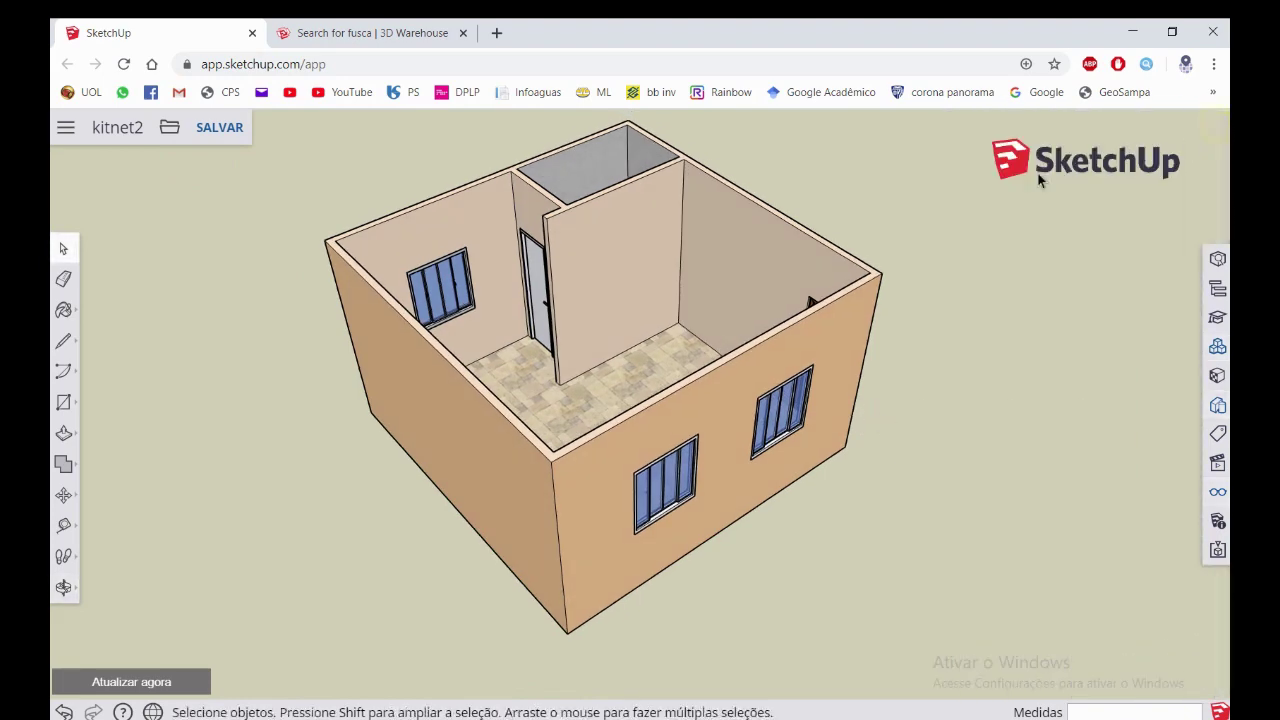
# Orbit from a top-down view down into the room's interior
pyautogui.moveTo(1040, 185)
pyautogui.mouseDown(button='middle')
pyautogui.moveTo(743, 329)
pyautogui.moveTo(735, 345)
pyautogui.mouseUp(button='middle')
pyautogui.click(705, 341)
pyautogui.click(949, 531)
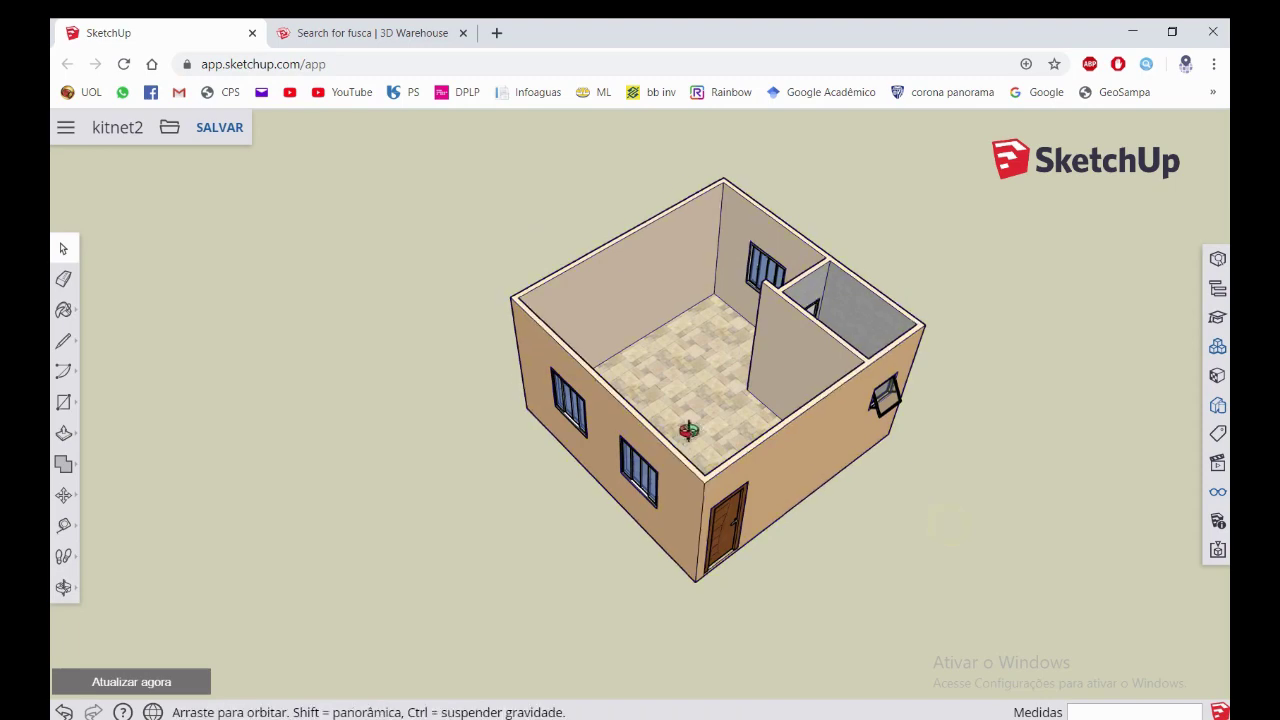
pyautogui.moveTo(949, 531)
pyautogui.mouseDown(button='middle')
pyautogui.moveTo(980, 380)
pyautogui.moveTo(654, 243)
pyautogui.moveTo(684, 277)
pyautogui.moveTo(614, 406)
pyautogui.moveTo(591, 366)
pyautogui.mouseUp(button='middle')
pyautogui.scroll(3, 552, 263)
pyautogui.scroll(-2, 517, 277)
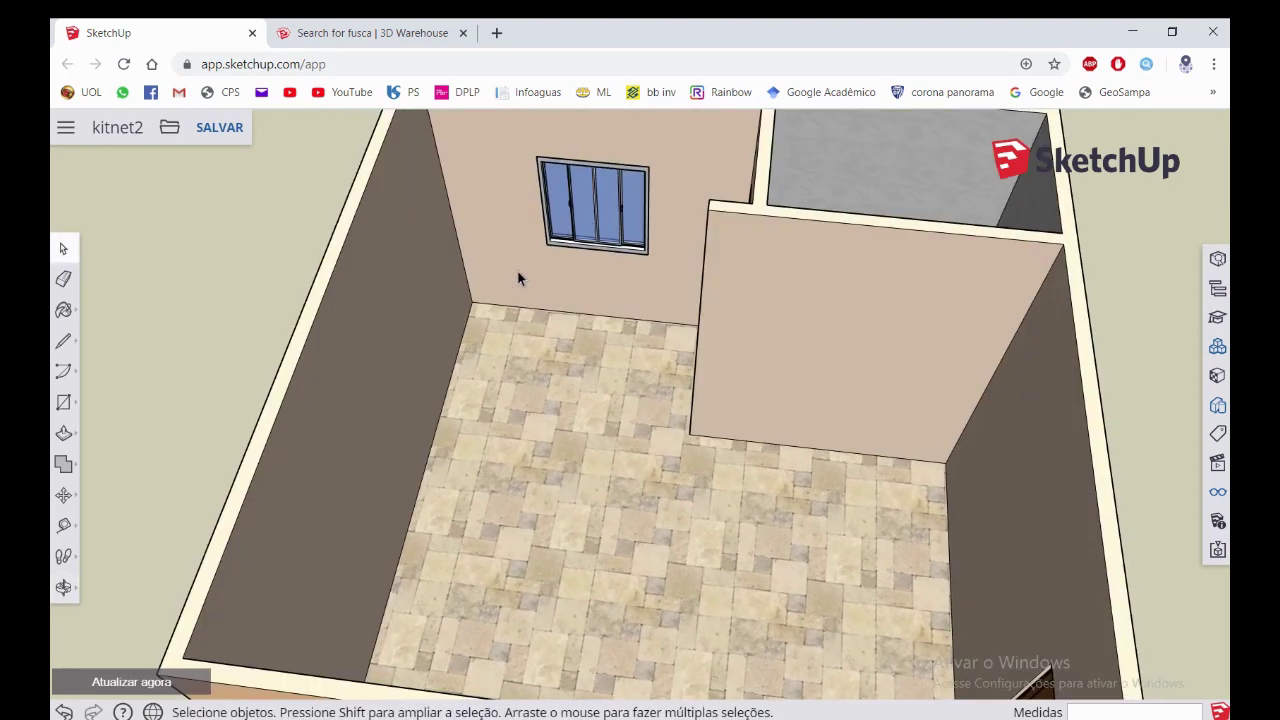
pyautogui.scroll(-2, 517, 277)
# Open the right tray, close Entity Info, and reopen Componentes to reveal the 3D Warehouse search box
pyautogui.click(1218, 343)
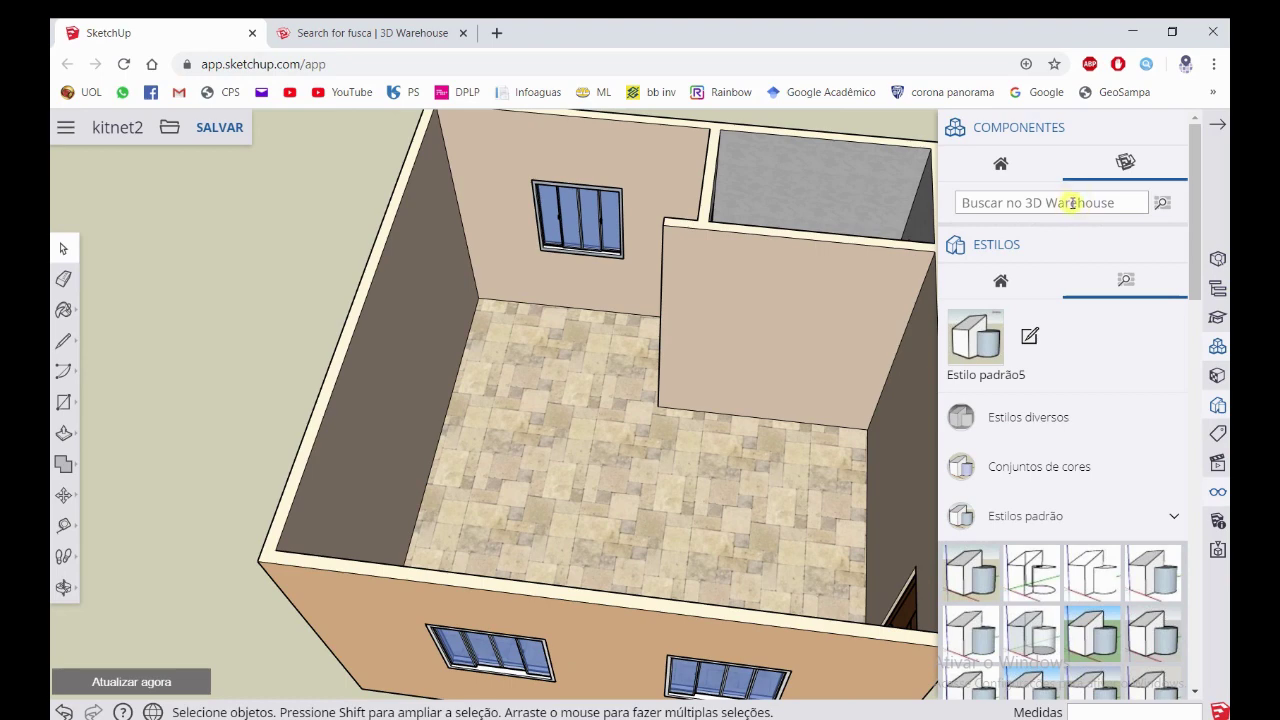
pyautogui.click(1218, 258)
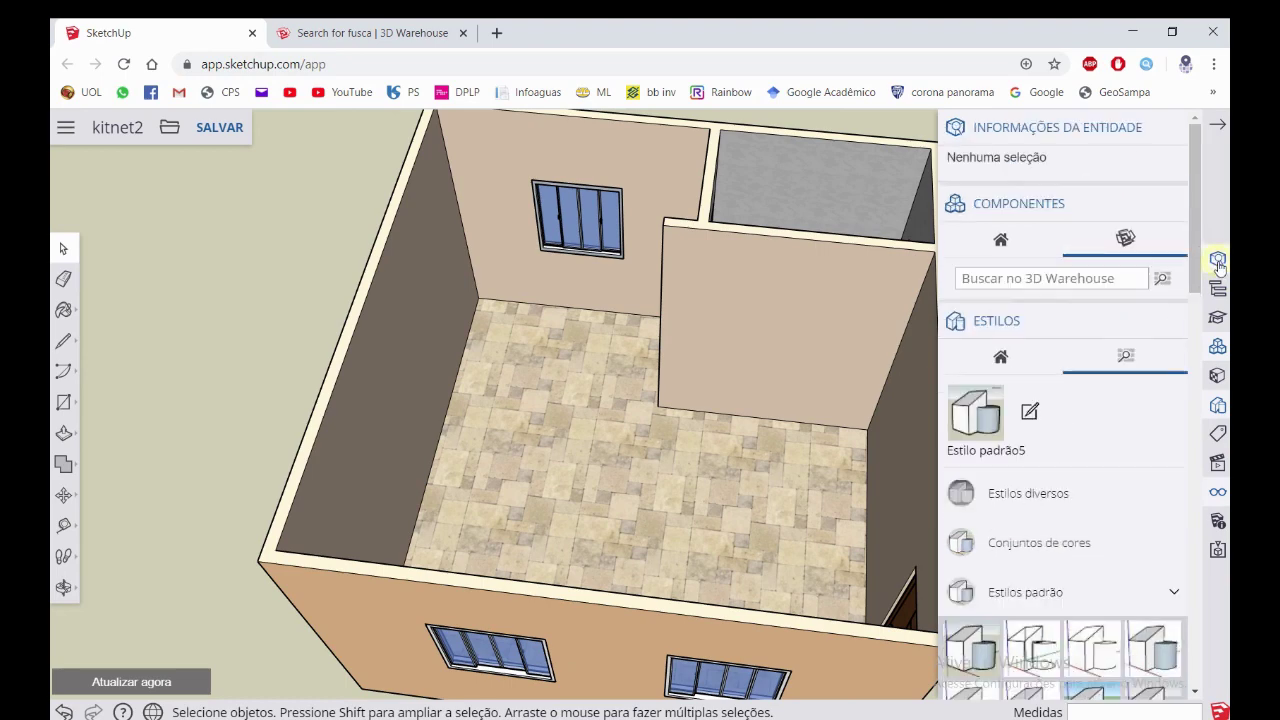
pyautogui.click(1170, 127)
pyautogui.click(1100, 200)
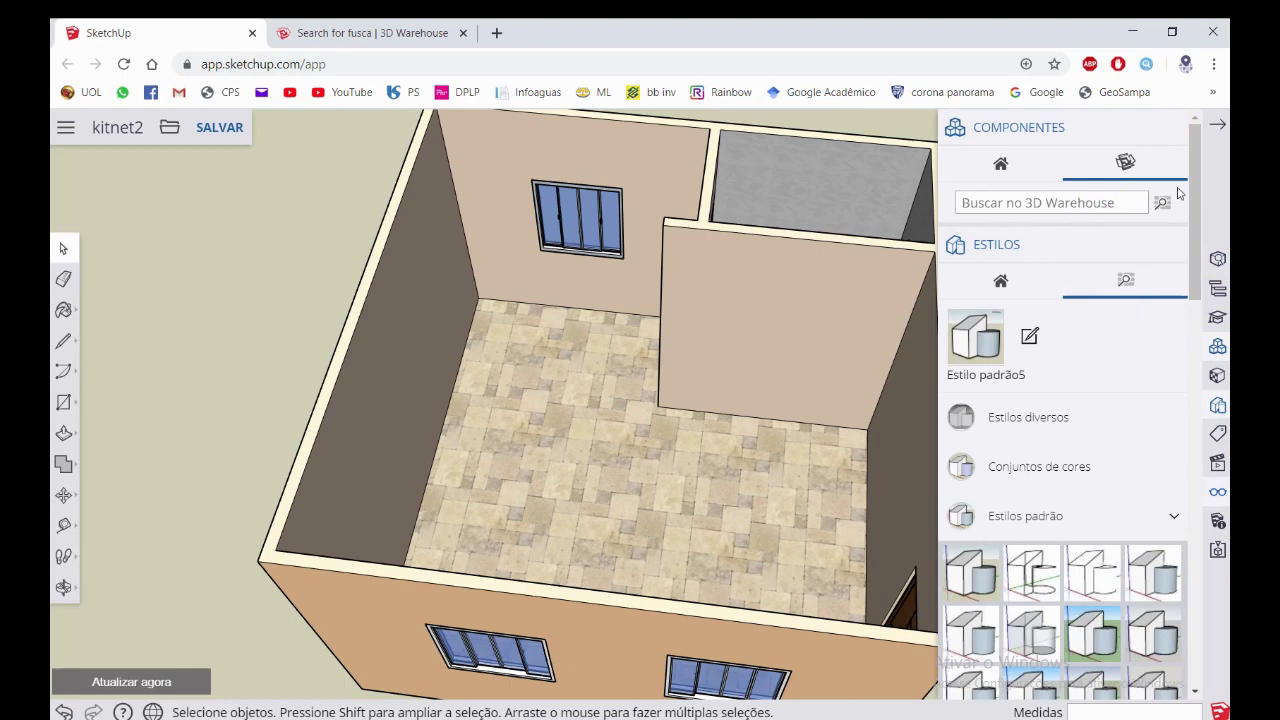
pyautogui.click(1170, 127)
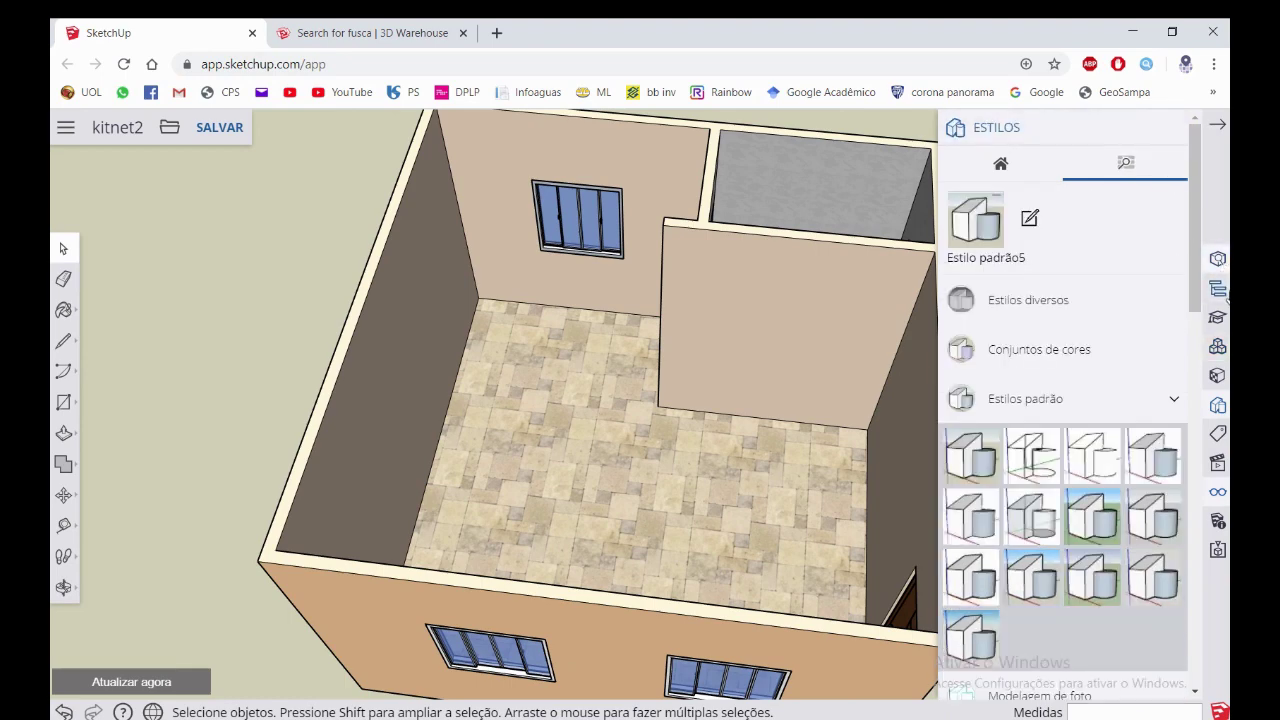
pyautogui.click(1219, 346)
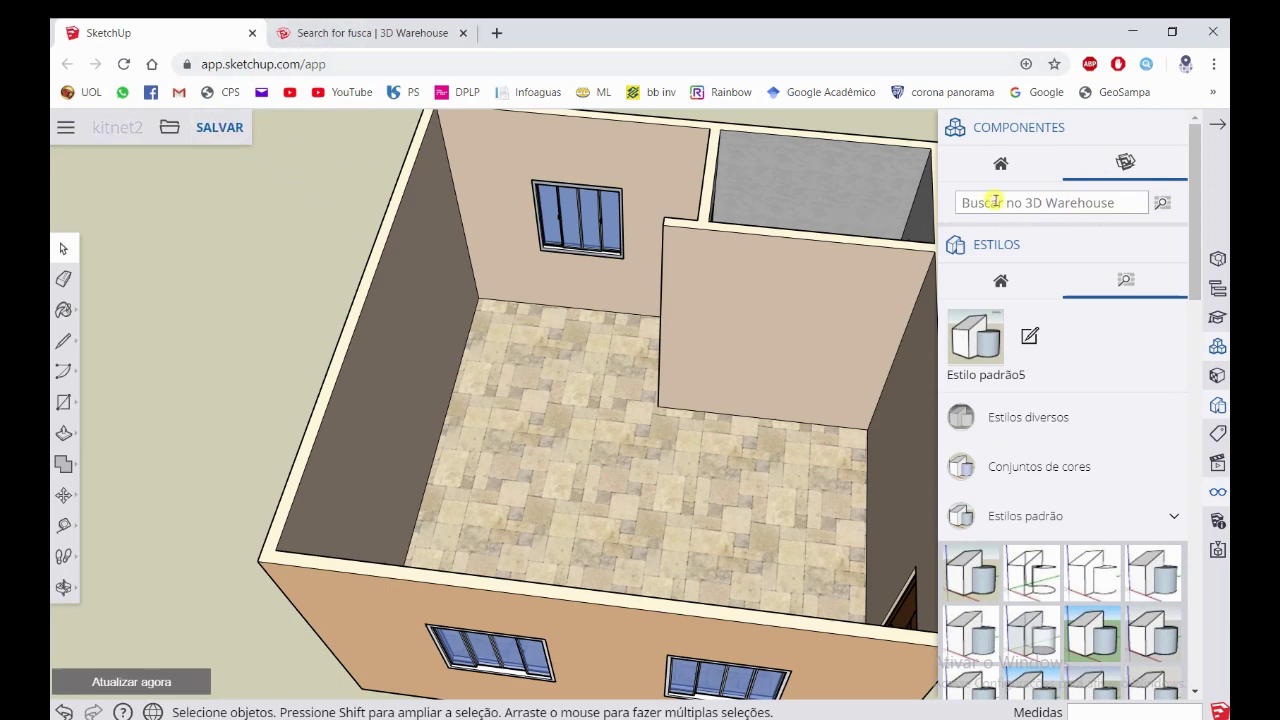
# Start editing the browser's web address, then cancel the edit
pyautogui.click(445, 63)
pyautogui.write('c')
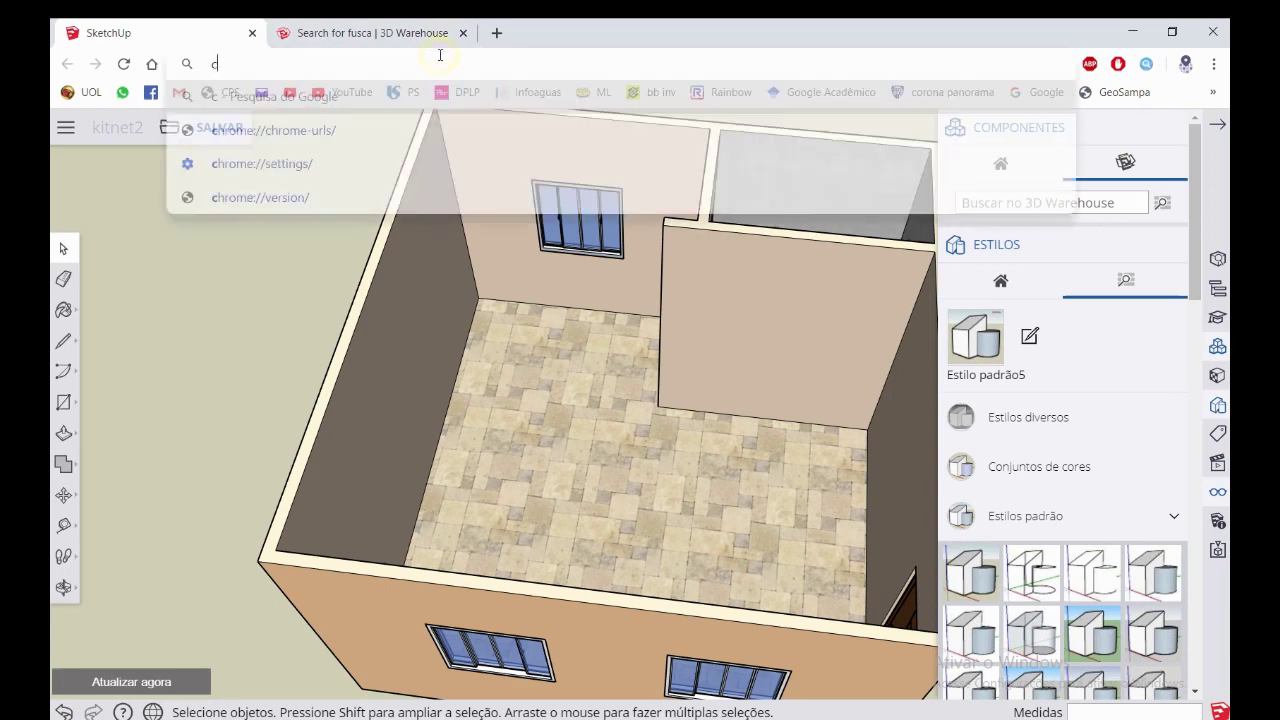
pyautogui.write('om/a')
pyautogui.press('Escape')
# Search the 3D Warehouse components for 'cama solteiro' and scroll through the results
pyautogui.click(1045, 203)
pyautogui.write('cama solteiro')
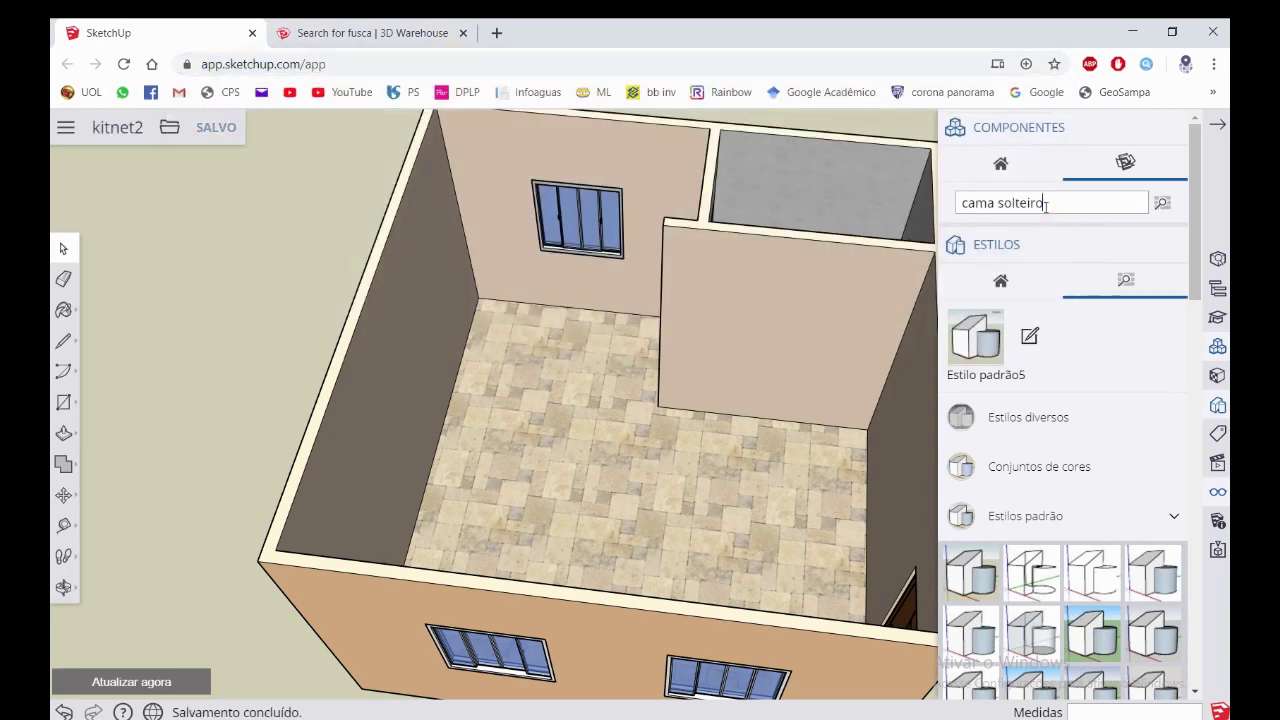
pyautogui.press('Return')
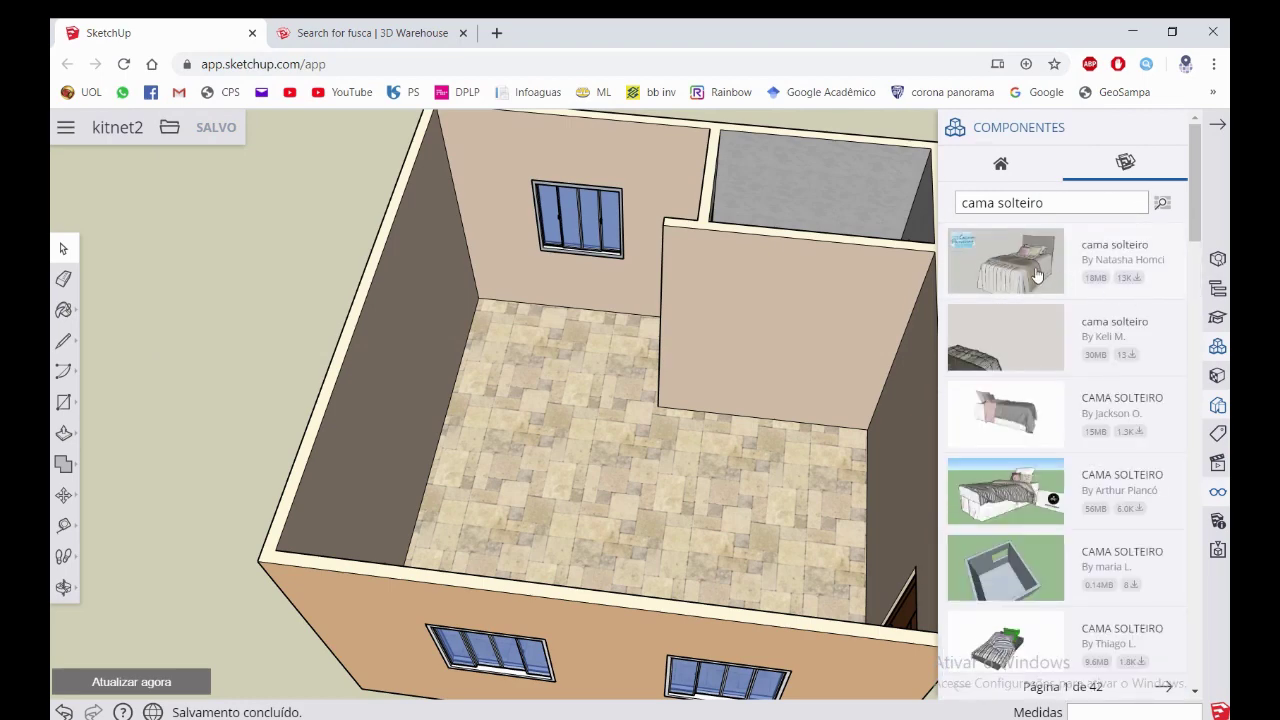
pyautogui.scroll(-1, 1037, 276)
pyautogui.scroll(-1, 1036, 280)
pyautogui.scroll(-1, 1035, 284)
pyautogui.scroll(-1, 1034, 288)
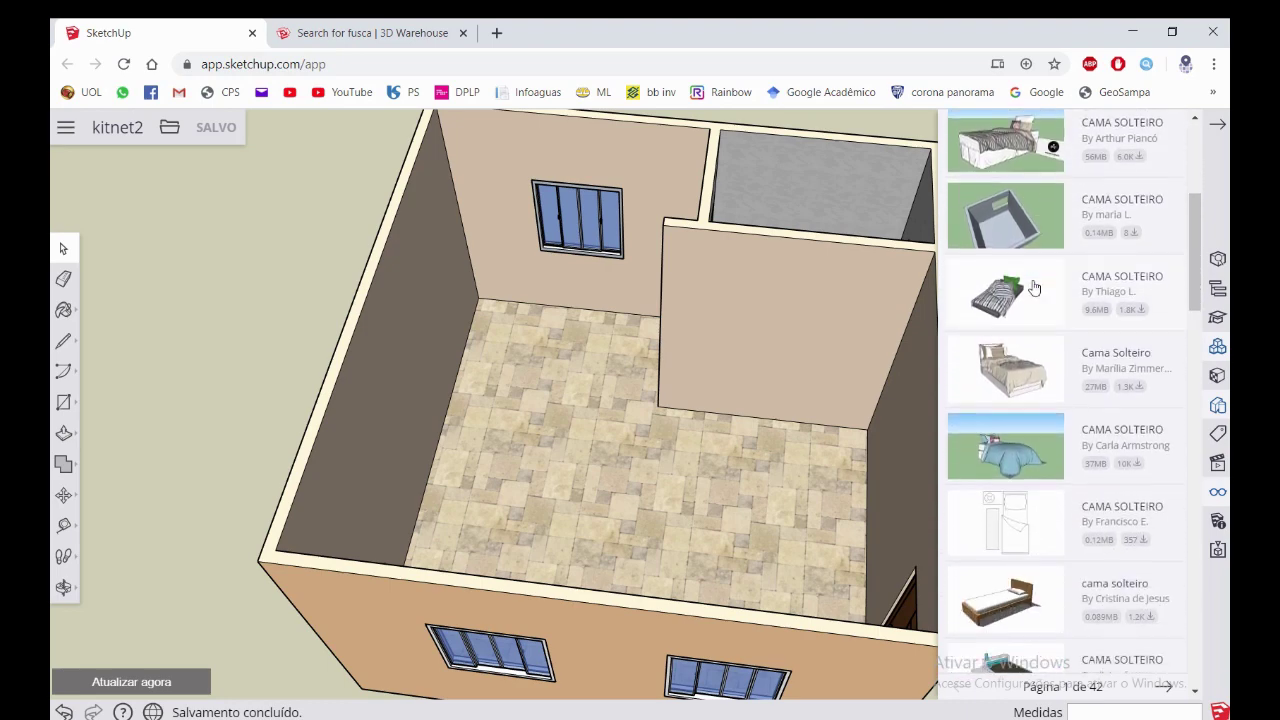
pyautogui.scroll(-1, 1016, 298)
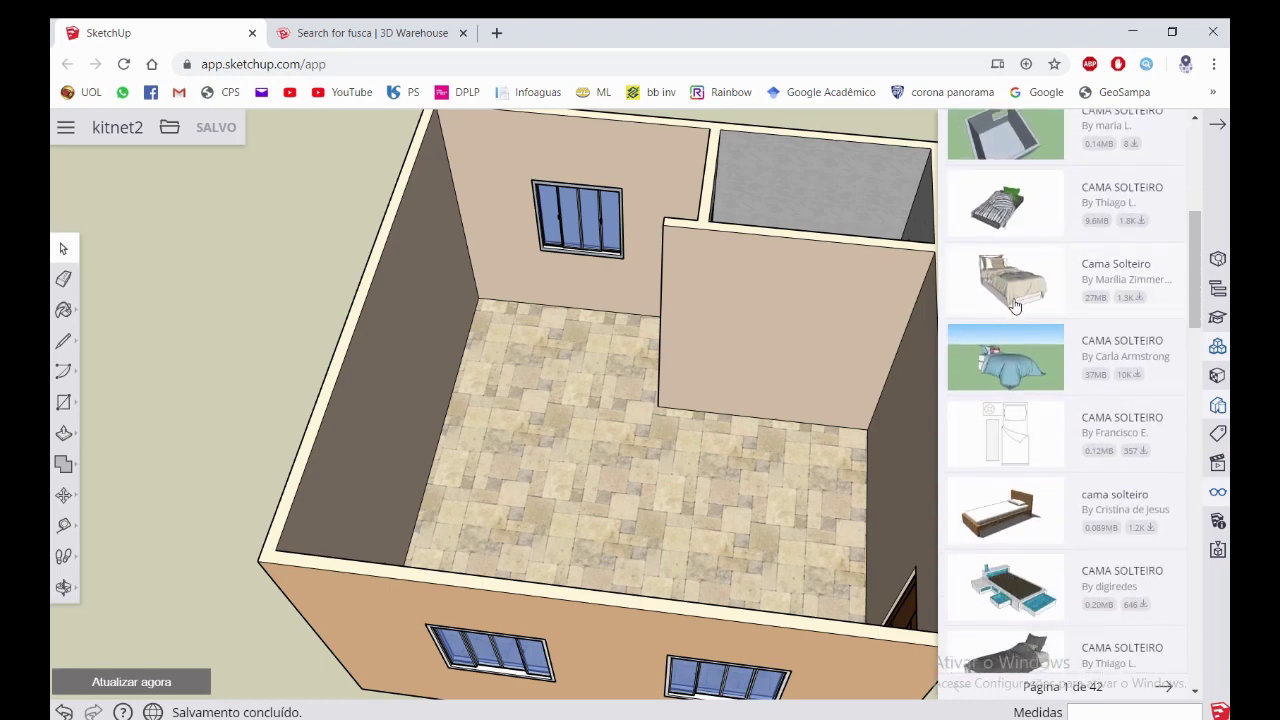
pyautogui.scroll(-2, 1003, 306)
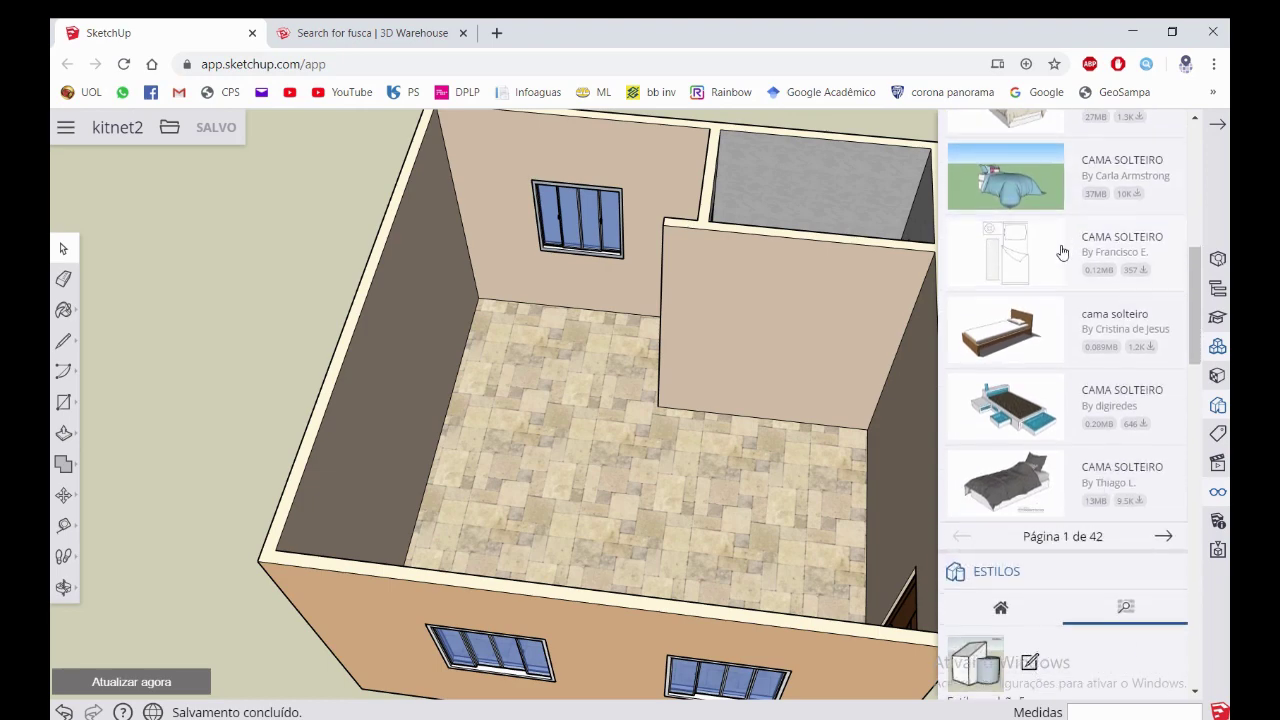
pyautogui.scroll(-2, 1060, 260)
pyautogui.scroll(1, 1048, 280)
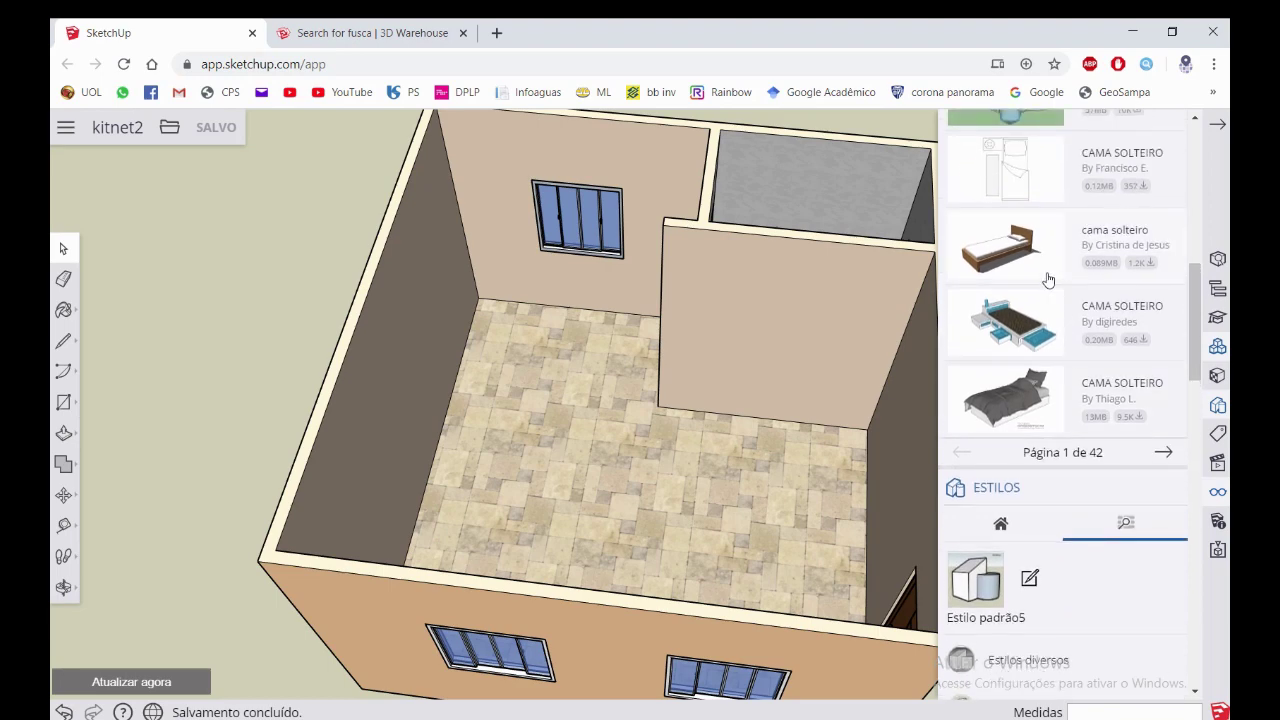
# Page forward to page 3 of 42 of the single-bed results
pyautogui.click(1165, 452)
pyautogui.scroll(-2, 1123, 400)
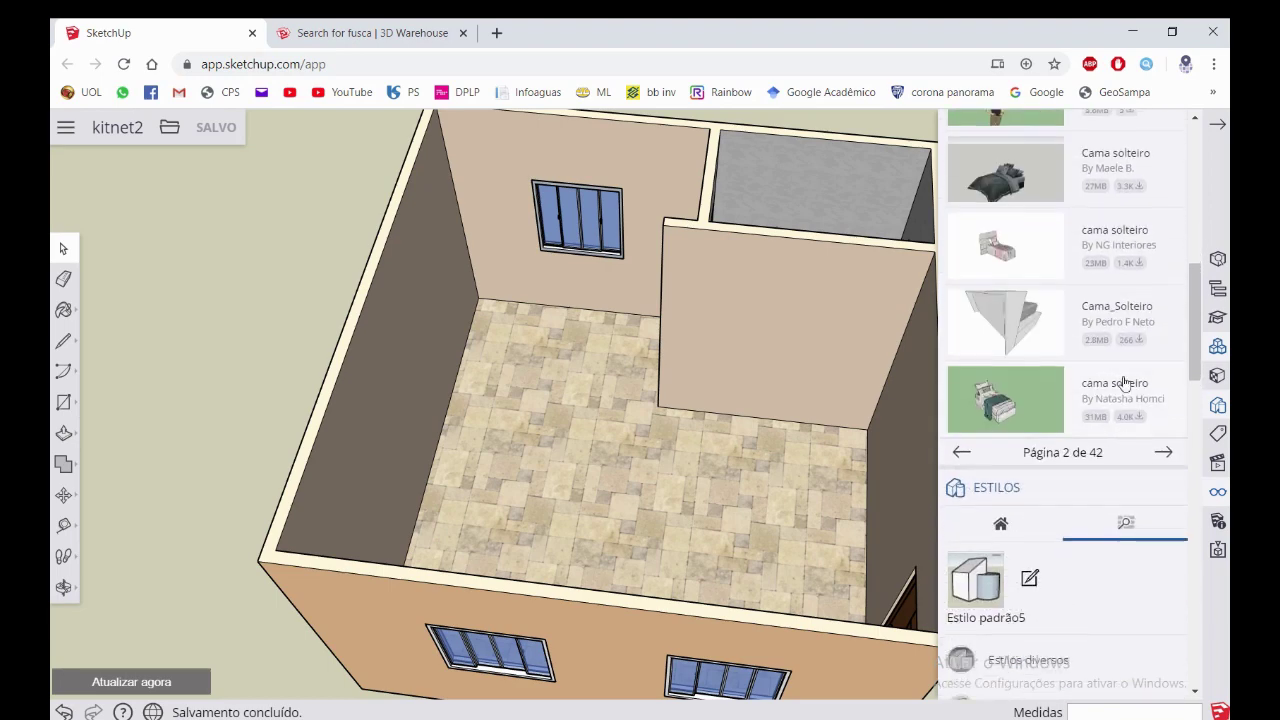
pyautogui.scroll(2, 1070, 290)
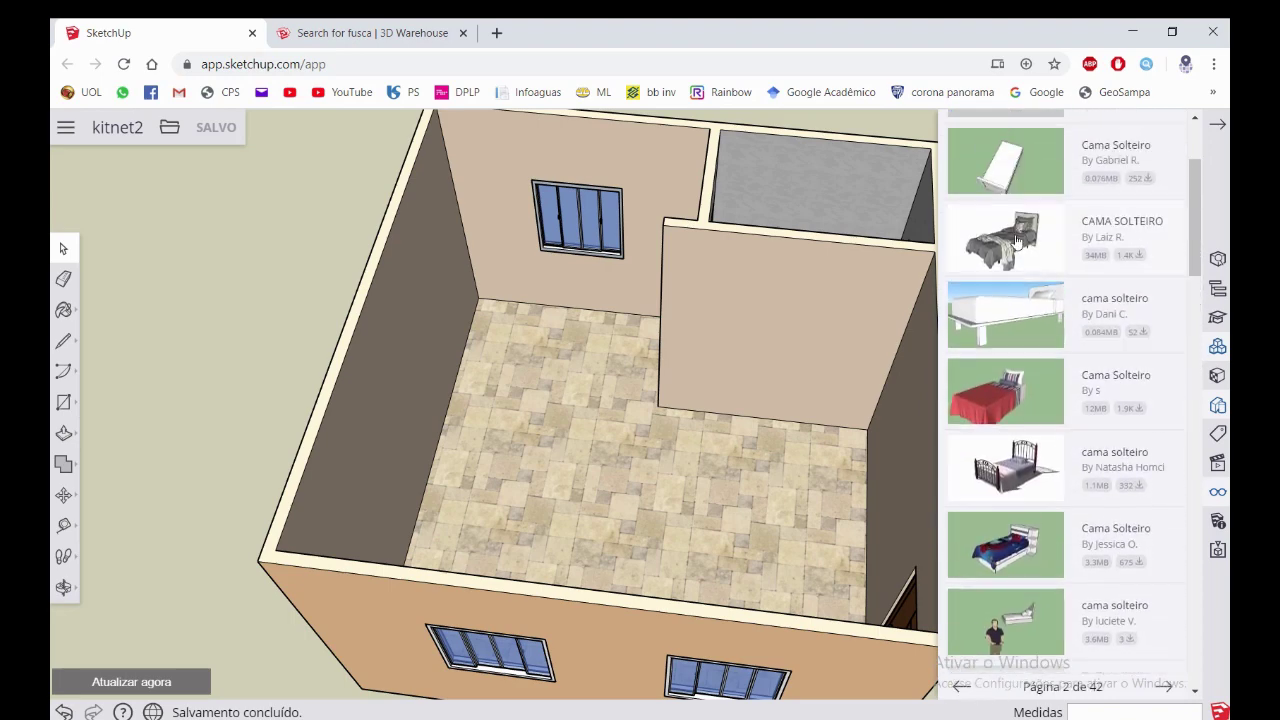
pyautogui.scroll(2, 1013, 241)
pyautogui.scroll(-5, 1013, 241)
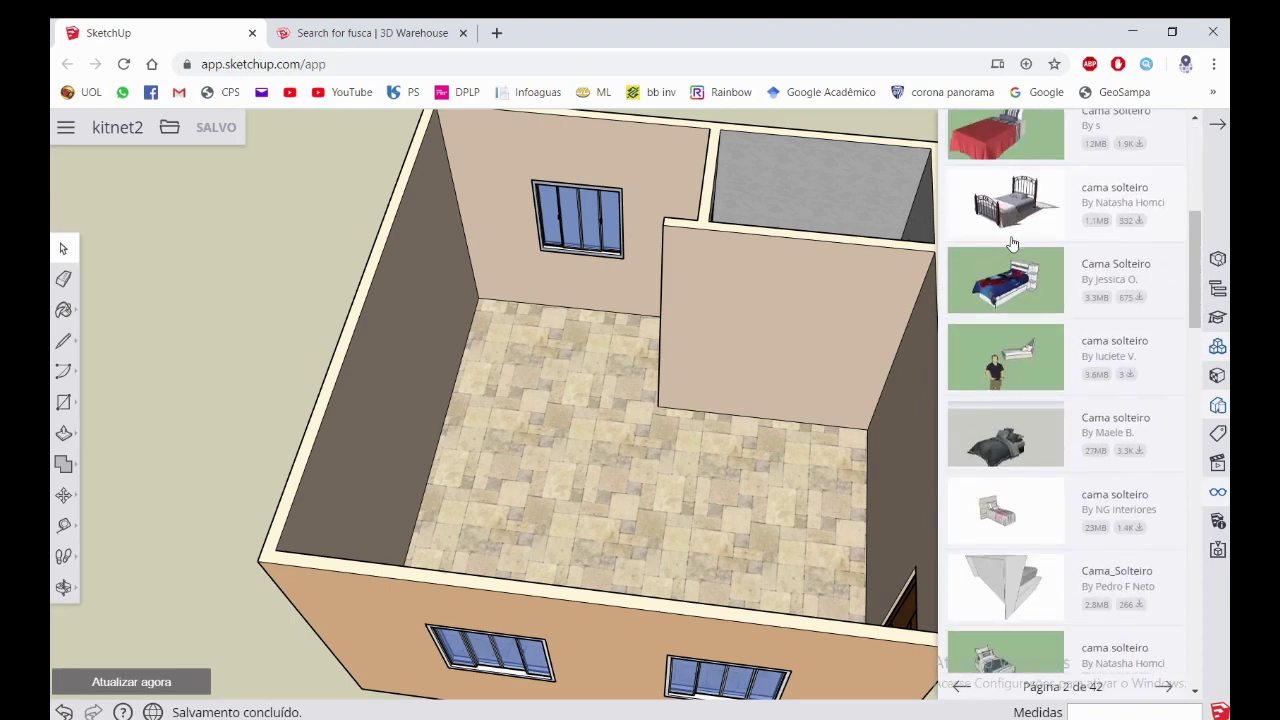
pyautogui.scroll(-2, 1013, 243)
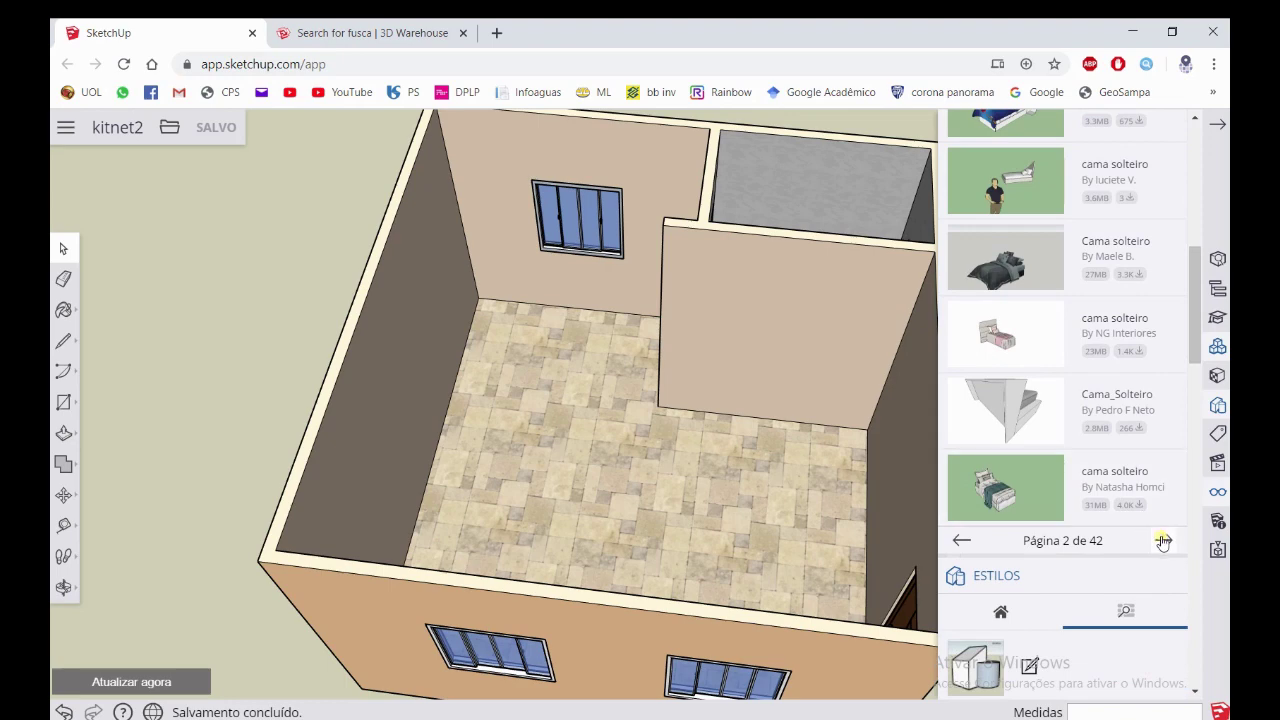
pyautogui.click(1163, 541)
pyautogui.scroll(7, 1093, 400)
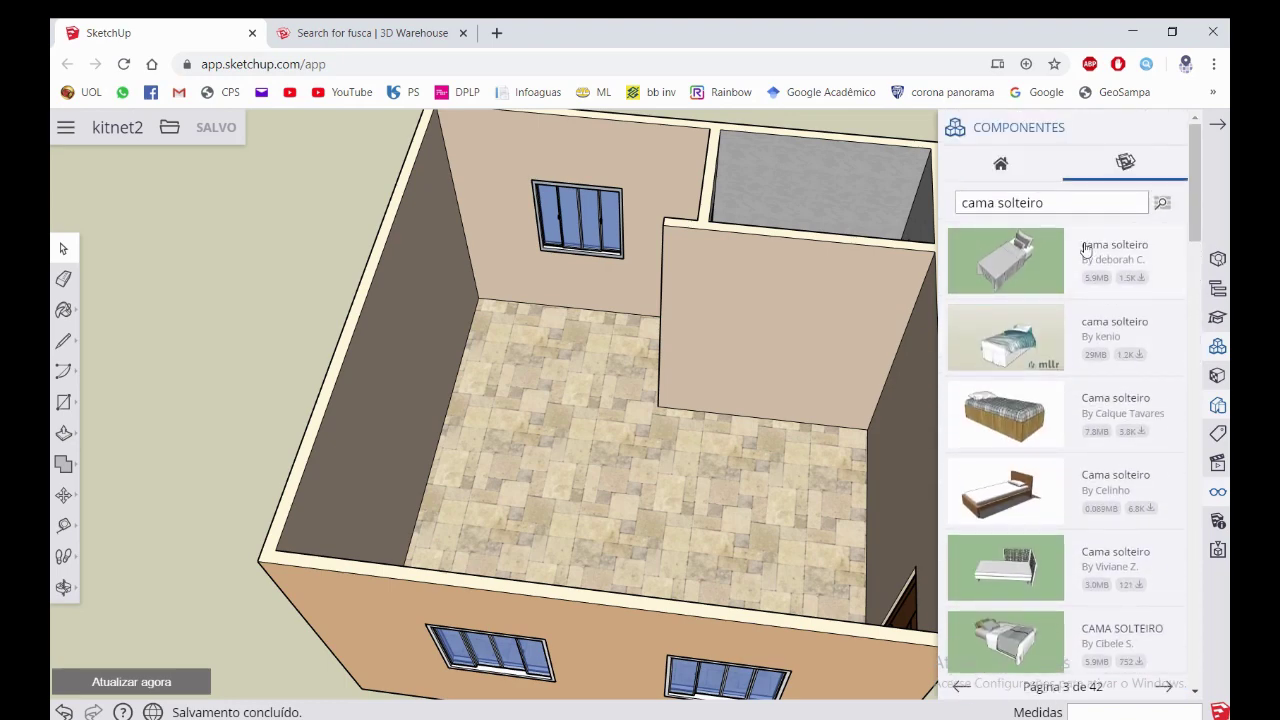
# Re-sort the fusca 3D Warehouse results by Popularity, then Date Added, and return to SketchUp
pyautogui.click(376, 32)
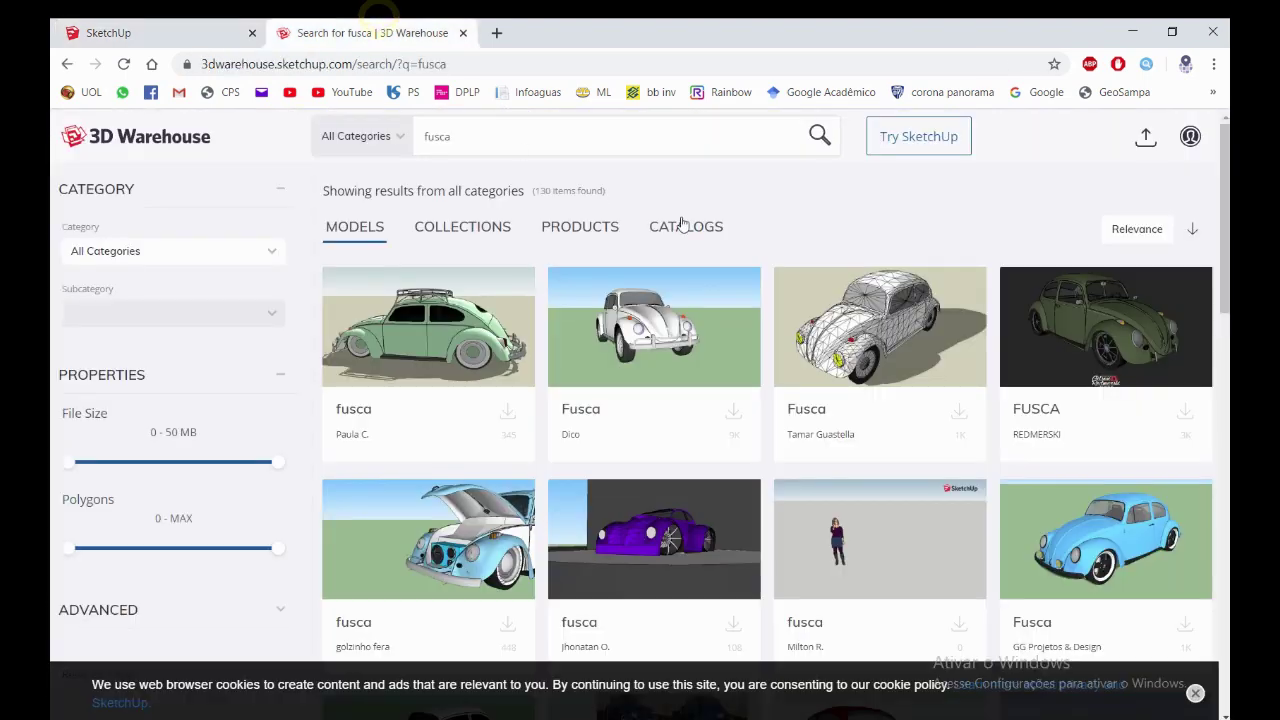
pyautogui.click(1120, 234)
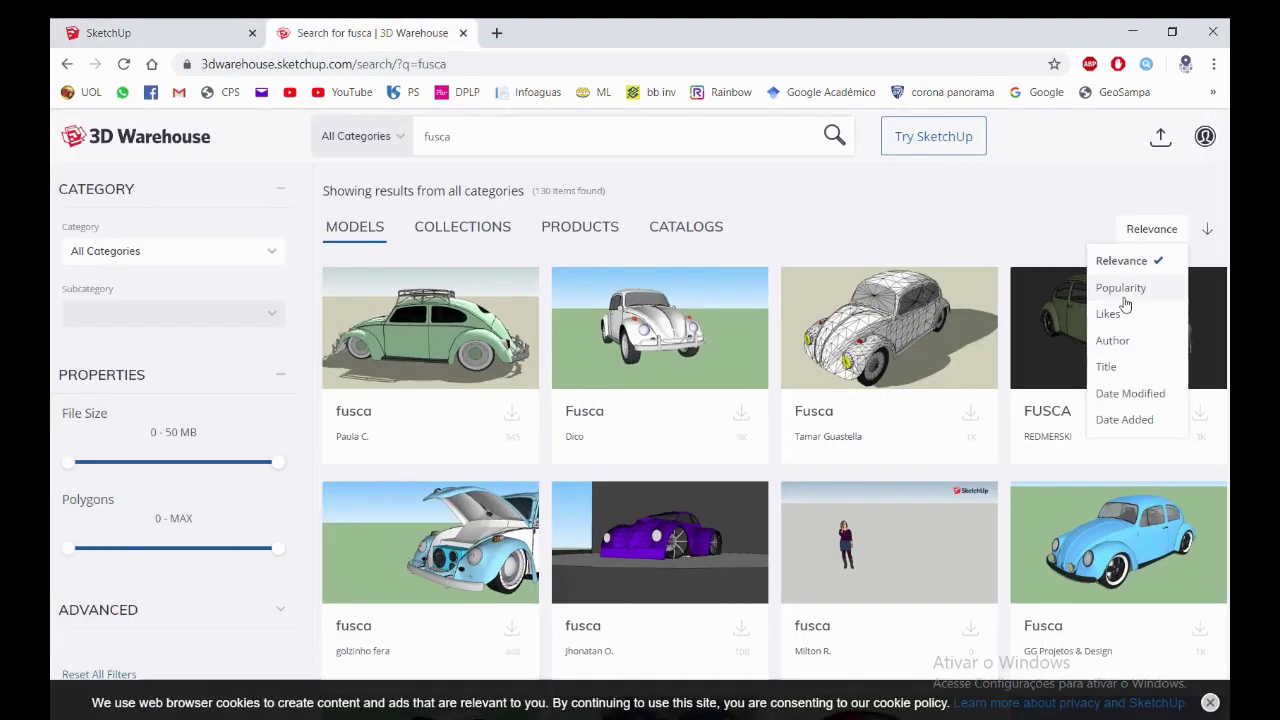
pyautogui.click(1123, 289)
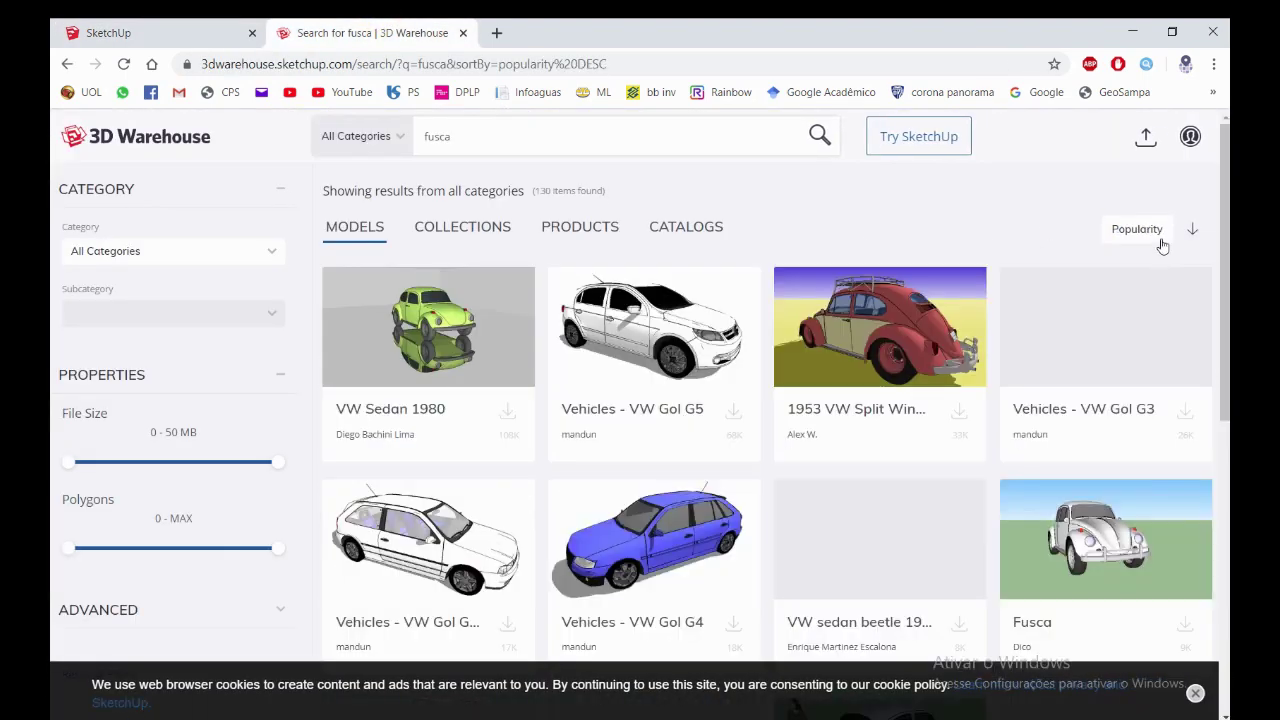
pyautogui.click(1155, 234)
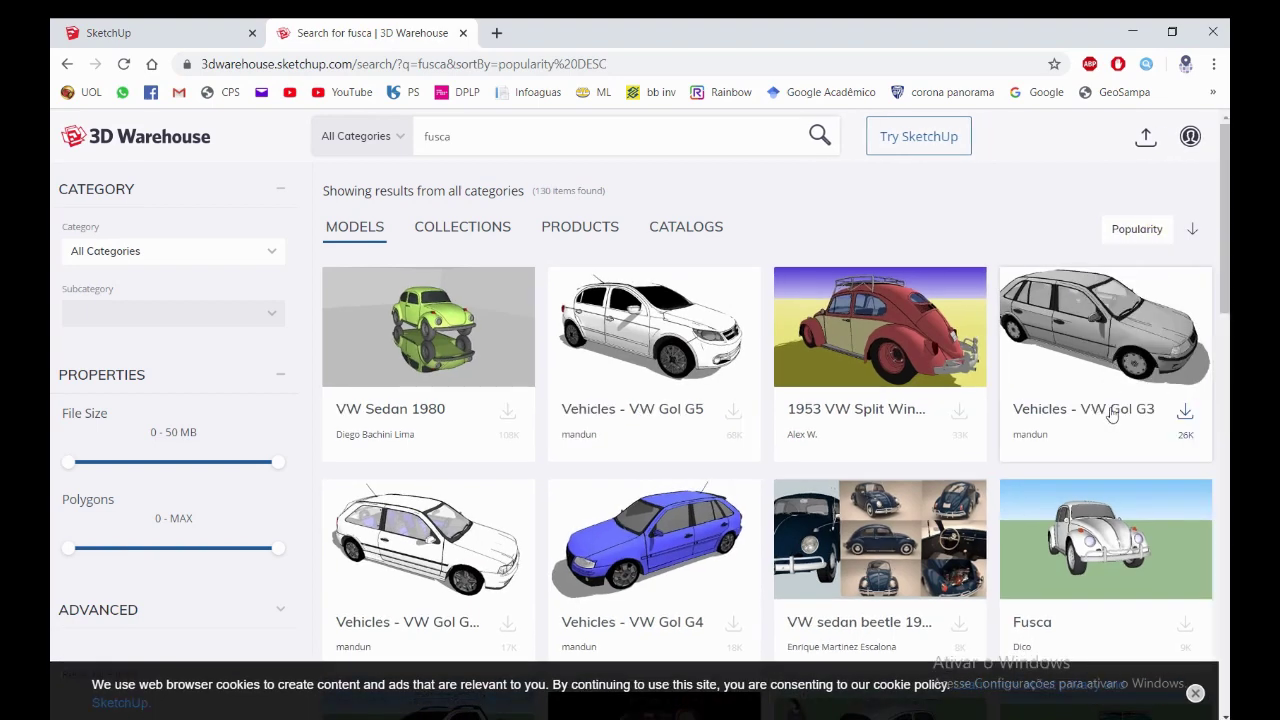
pyautogui.click(1118, 420)
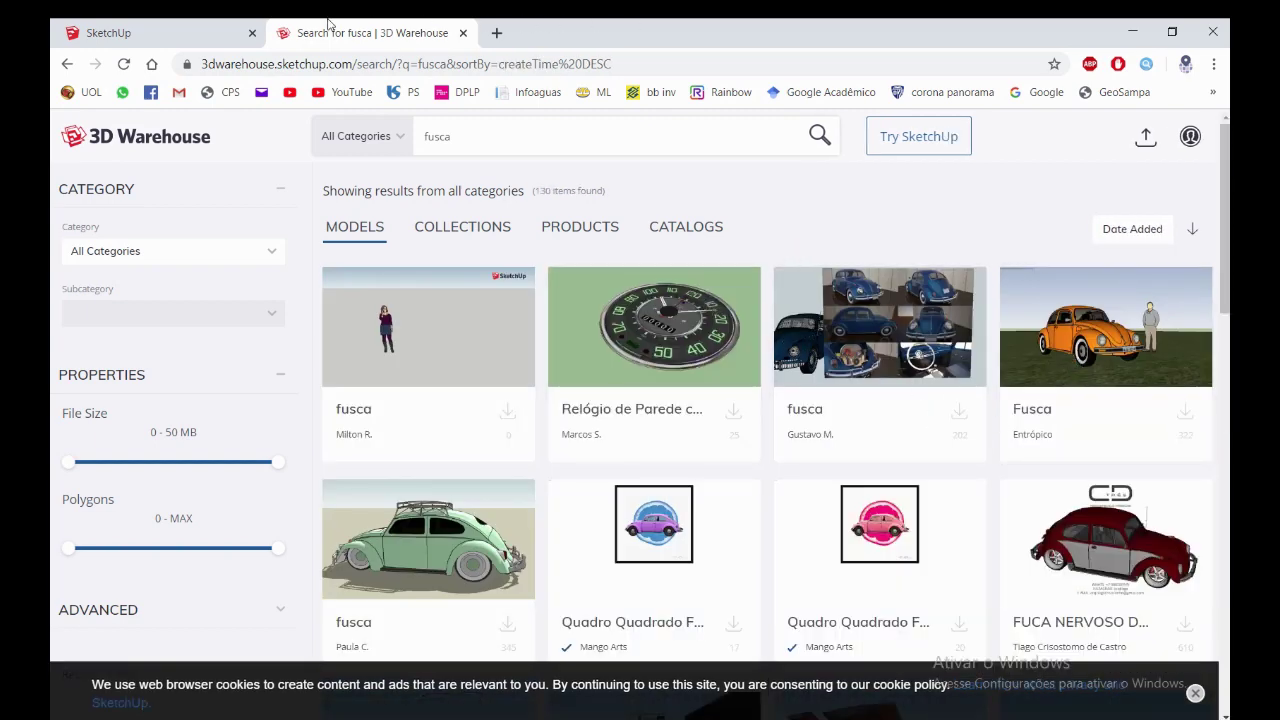
pyautogui.click(196, 21)
# Browse the single-bed results, advancing to page 4
pyautogui.scroll(-3, 1136, 377)
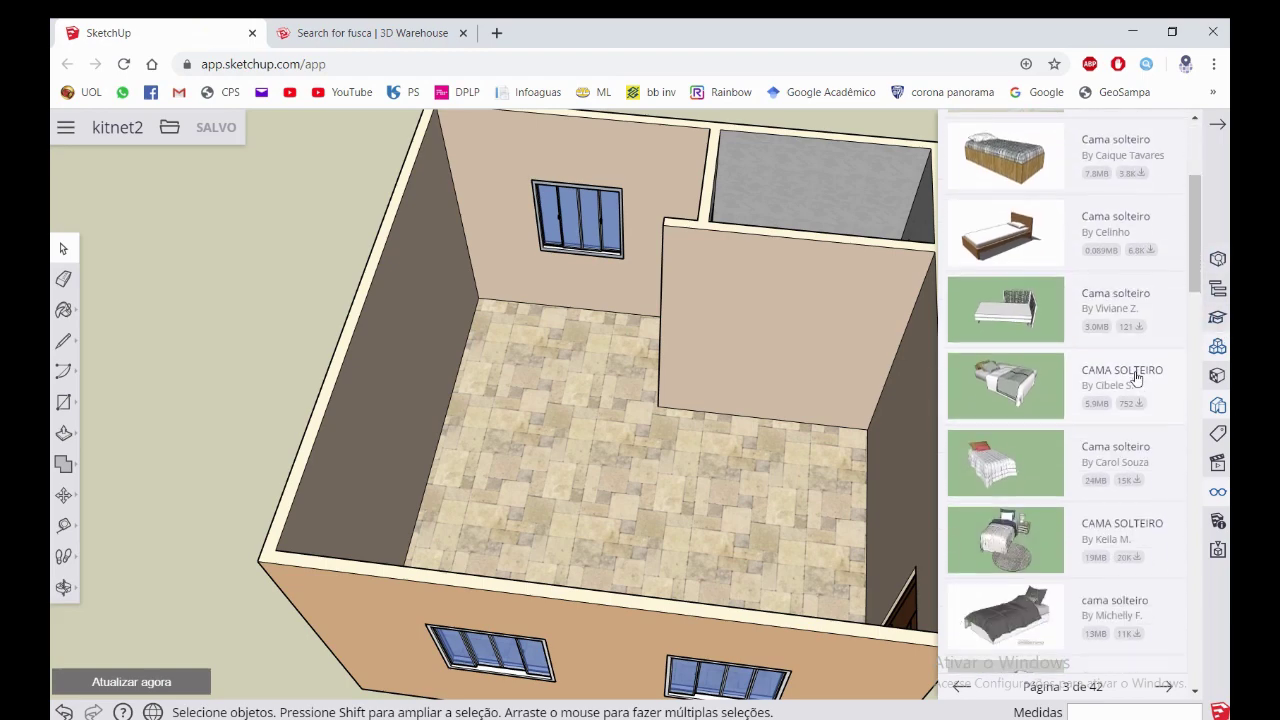
pyautogui.scroll(-2, 1136, 373)
pyautogui.scroll(-2, 1136, 373)
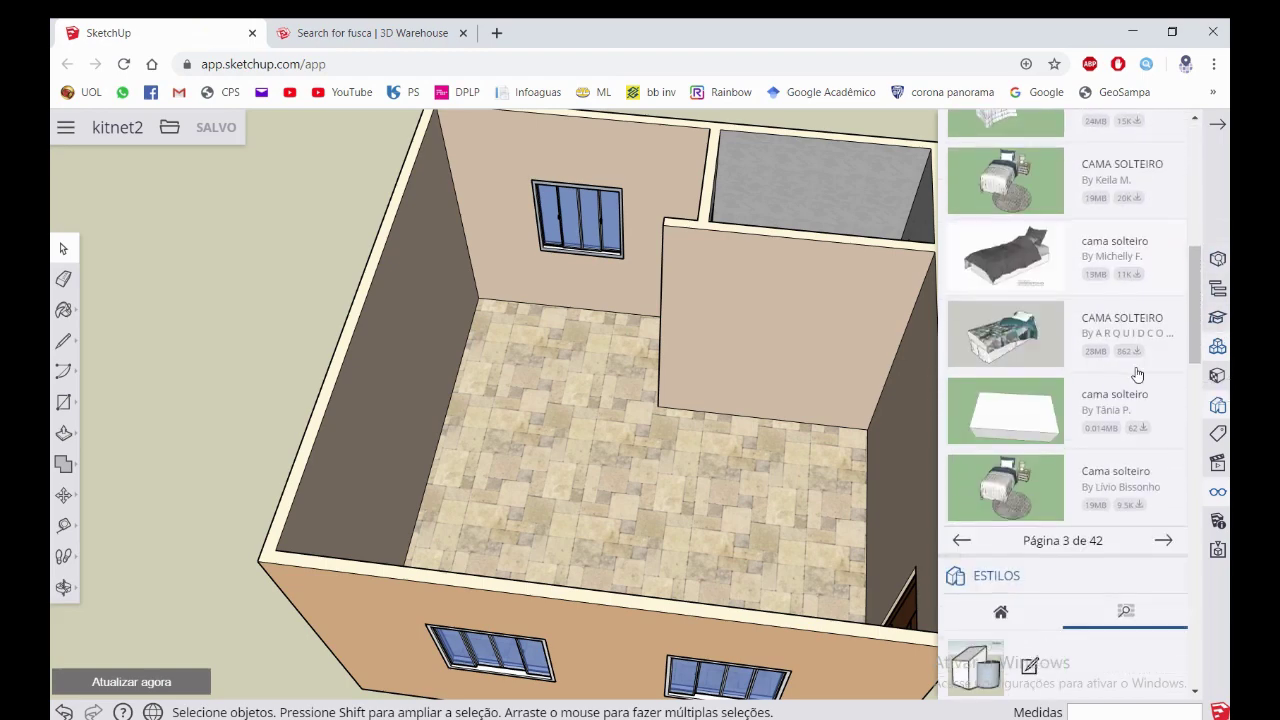
pyautogui.scroll(-1, 1136, 373)
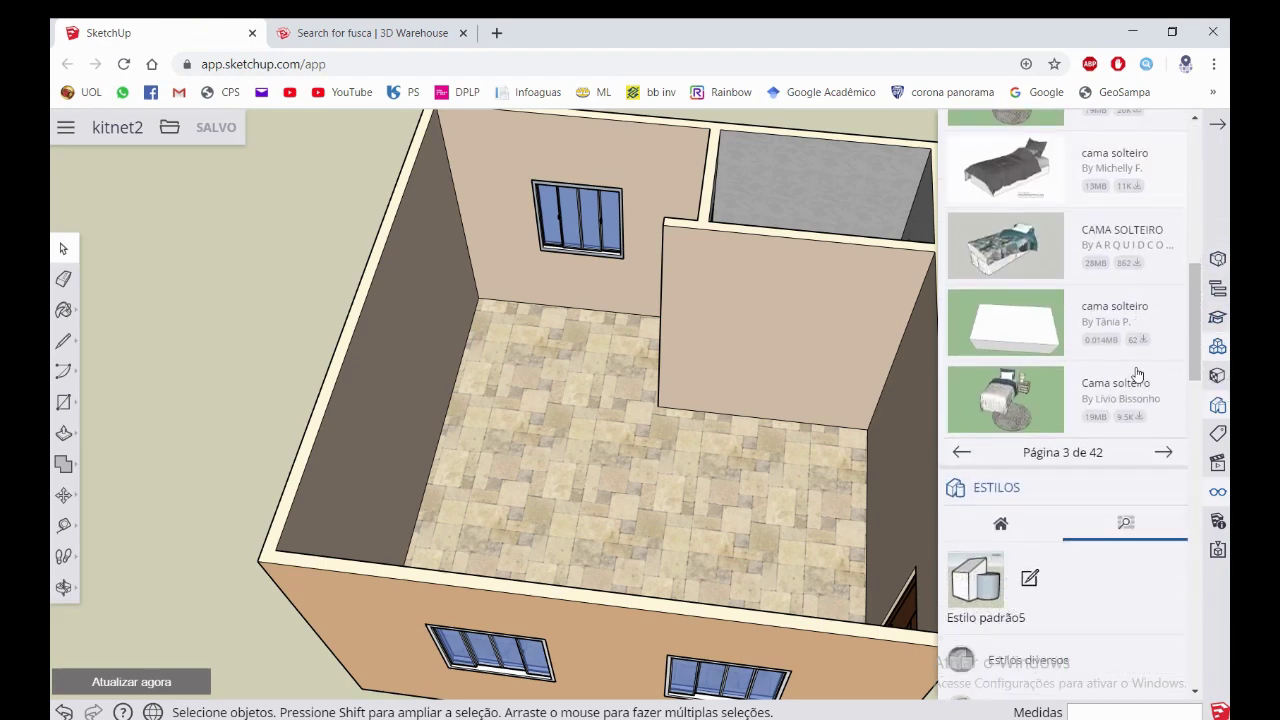
pyautogui.click(1164, 453)
pyautogui.scroll(1, 1140, 381)
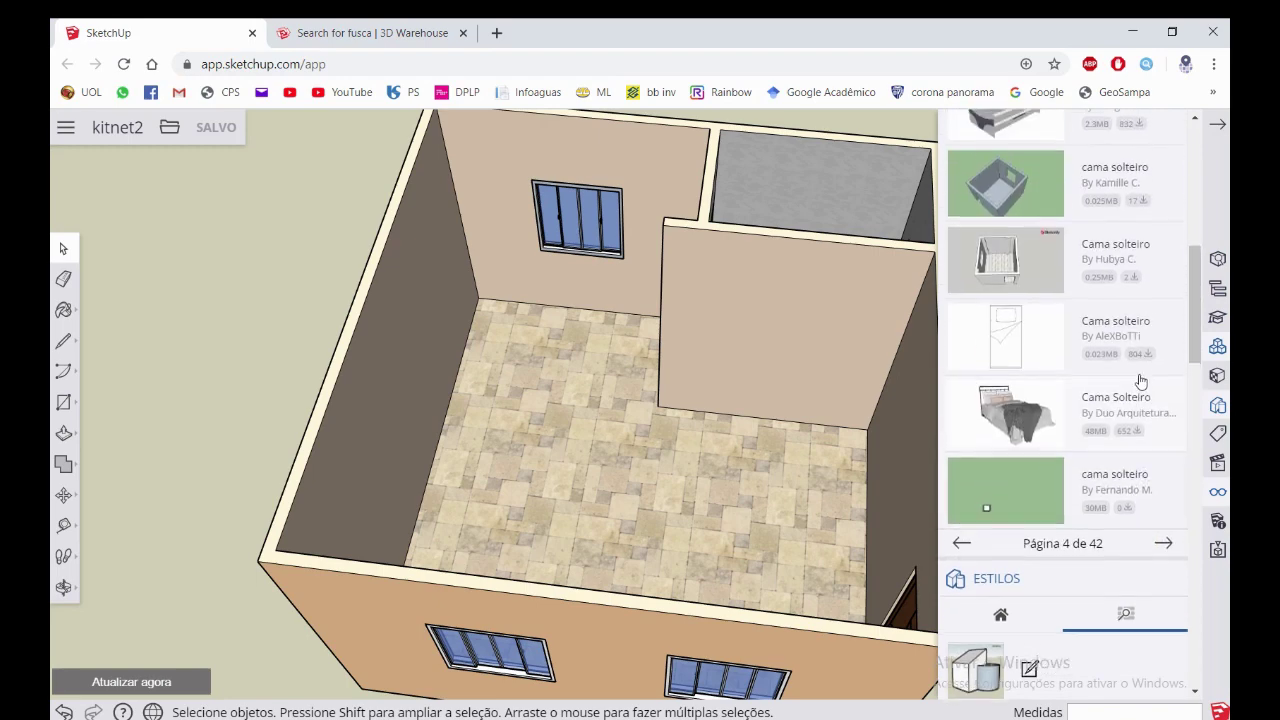
pyautogui.scroll(2, 1138, 378)
pyautogui.scroll(1, 1132, 374)
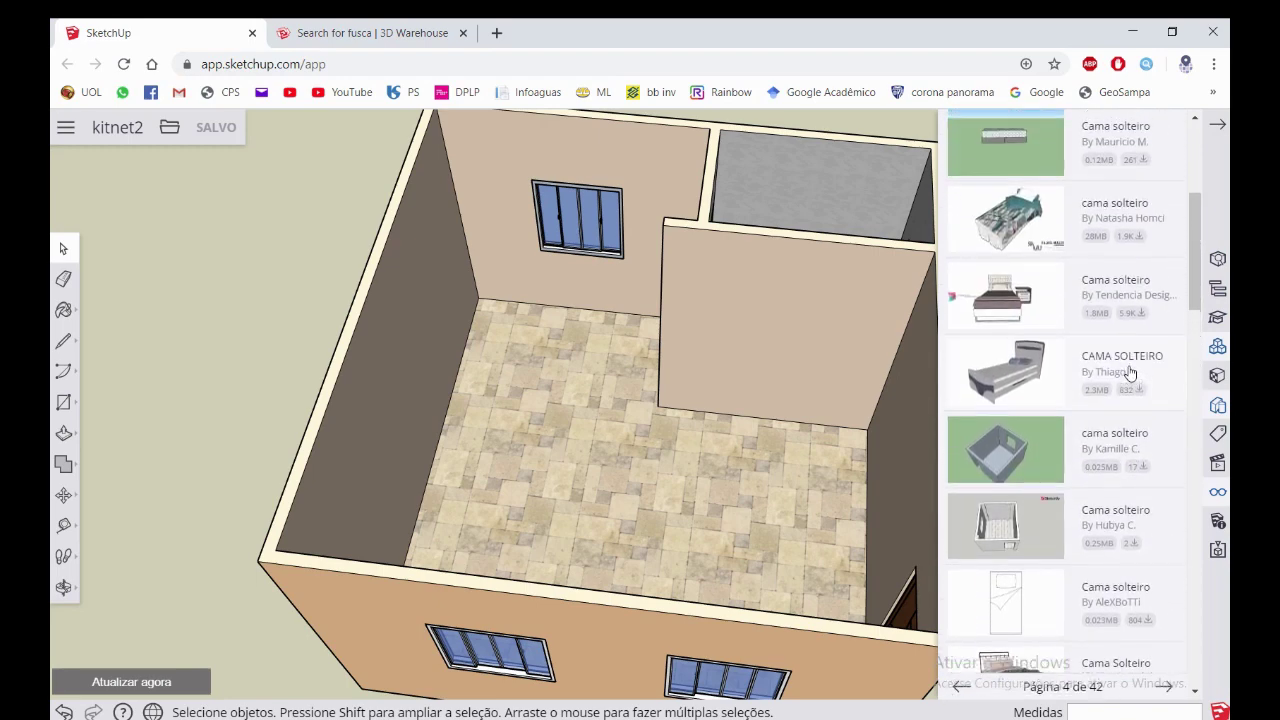
pyautogui.scroll(1, 1130, 372)
pyautogui.scroll(1, 1130, 372)
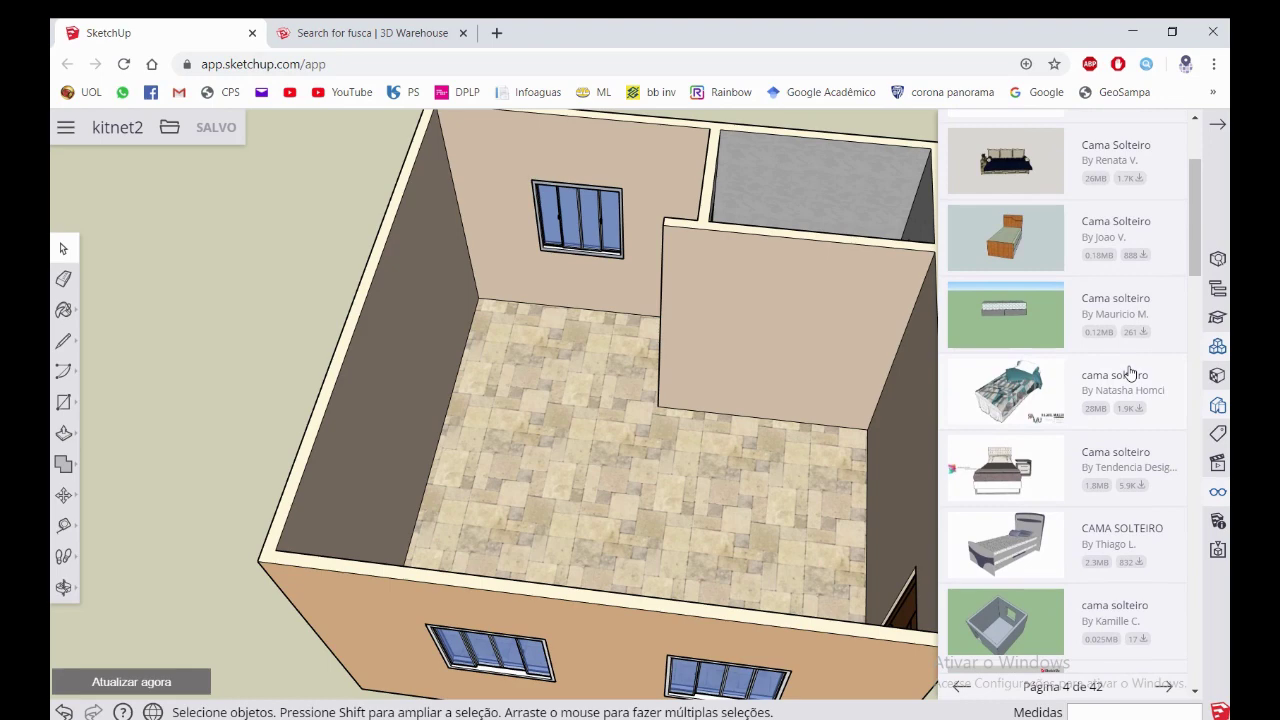
pyautogui.scroll(3, 1130, 372)
pyautogui.scroll(-6, 1129, 366)
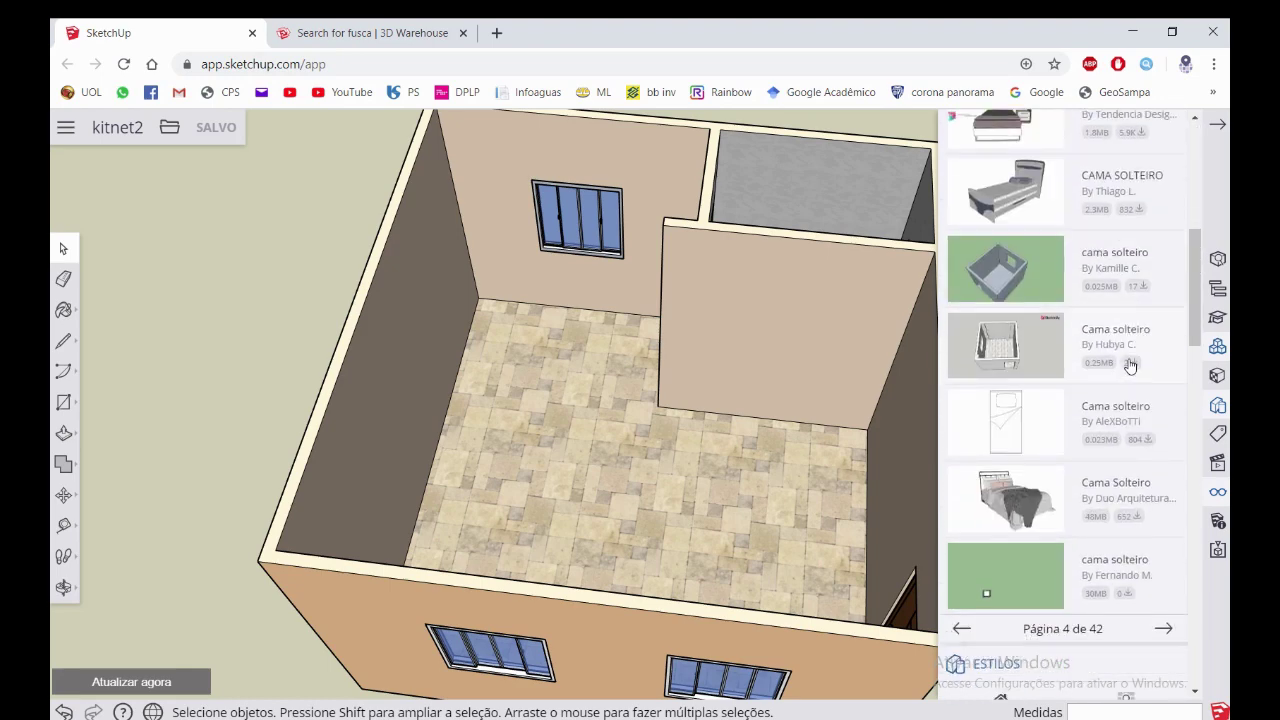
pyautogui.scroll(1, 1110, 280)
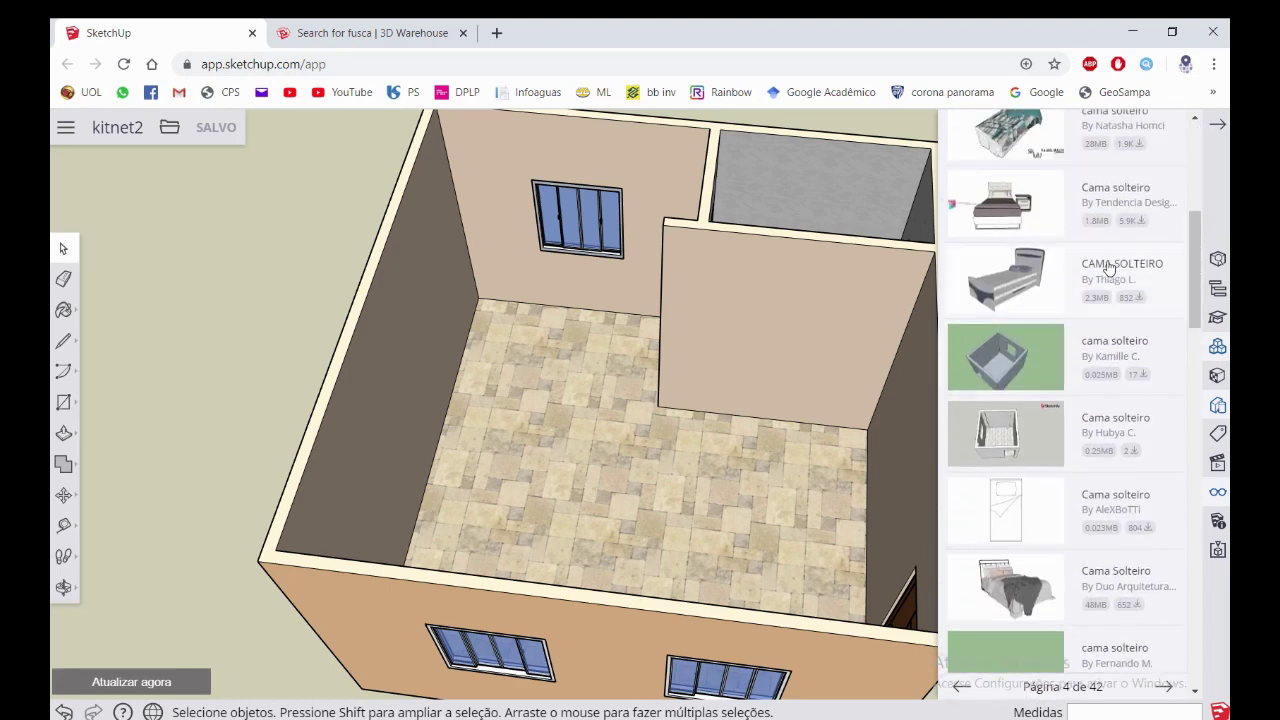
pyautogui.scroll(-2, 1115, 340)
pyautogui.scroll(-1, 1122, 408)
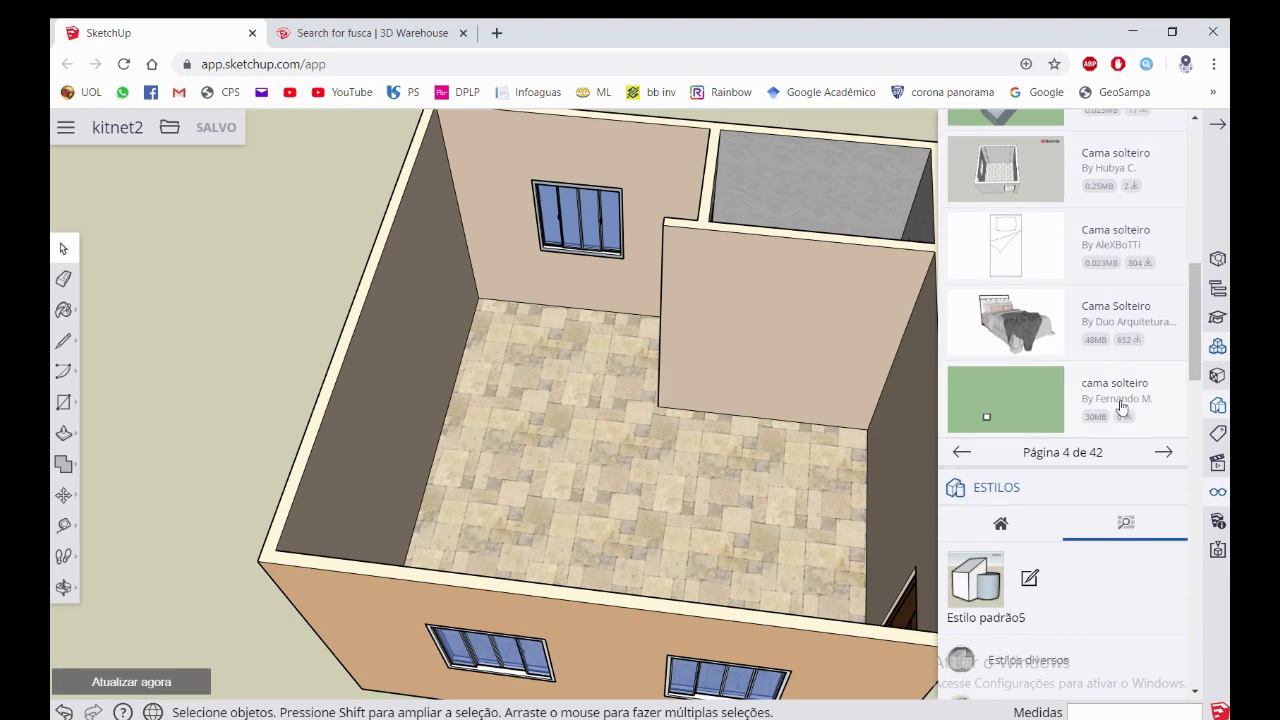
# Advance to page 5 of the bed results and scroll through them
pyautogui.click(1167, 452)
pyautogui.scroll(2, 1124, 339)
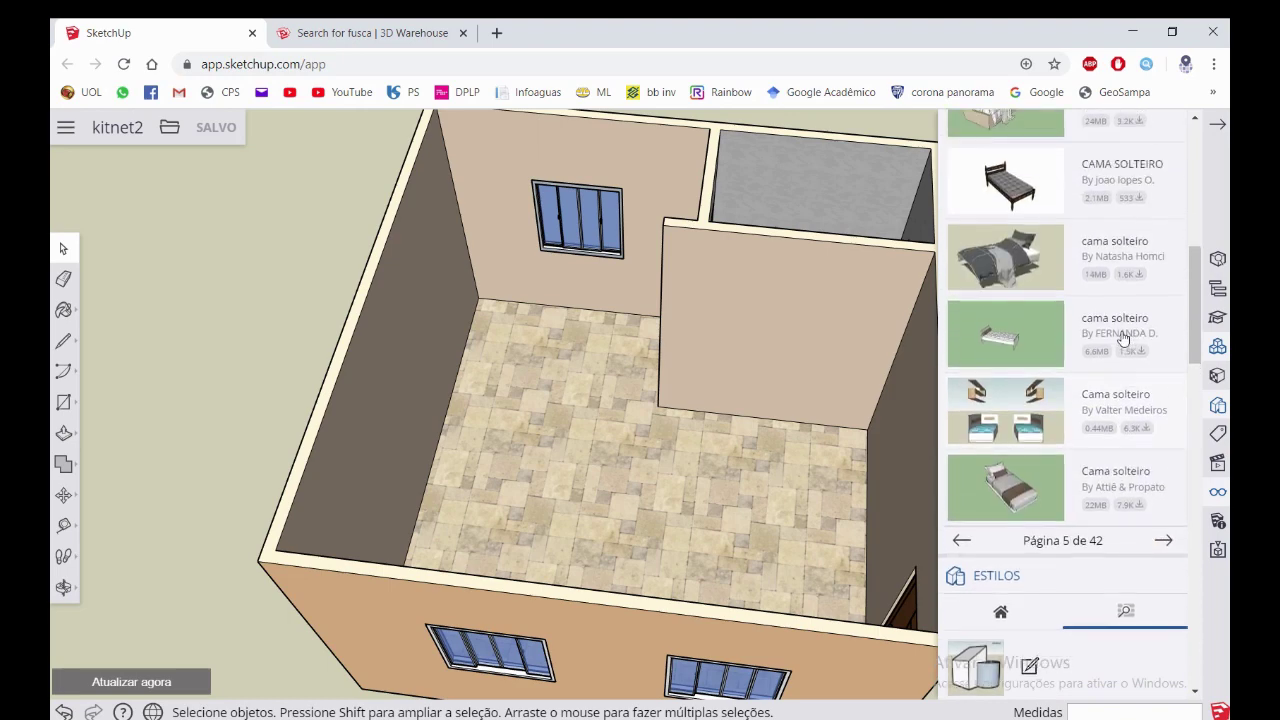
pyautogui.scroll(1, 1124, 339)
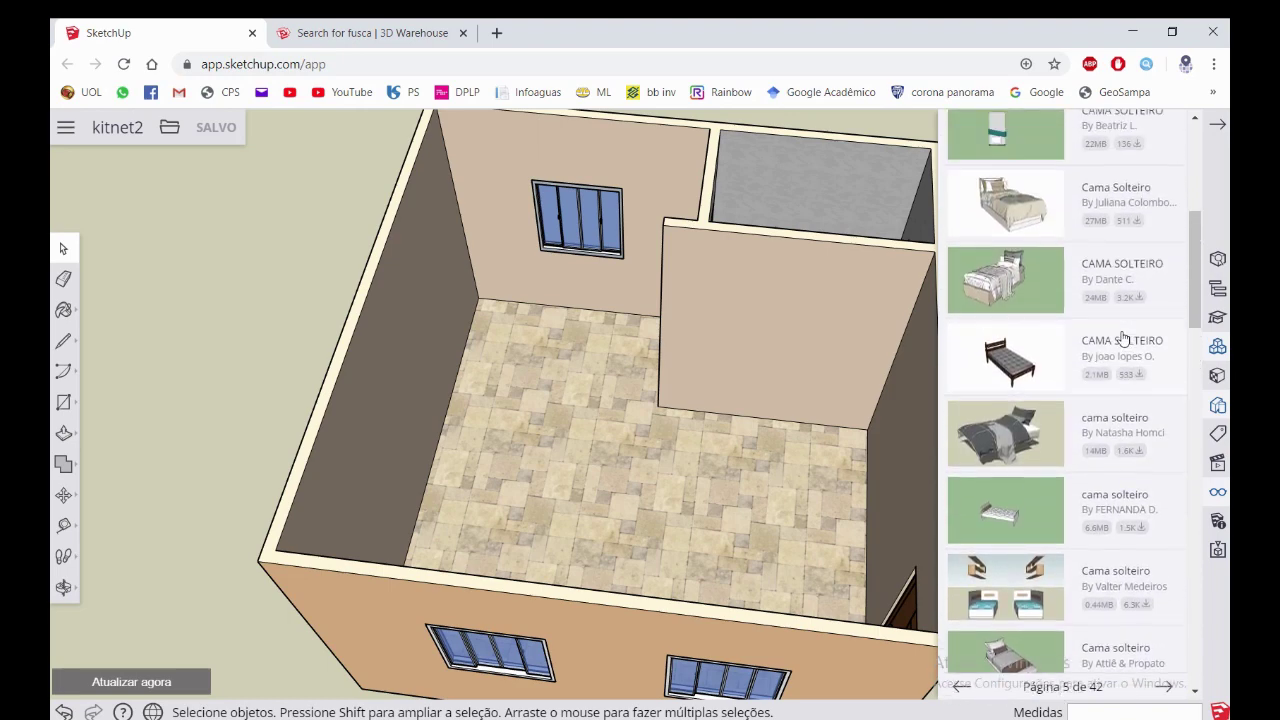
pyautogui.scroll(1, 1124, 339)
pyautogui.scroll(1, 1124, 339)
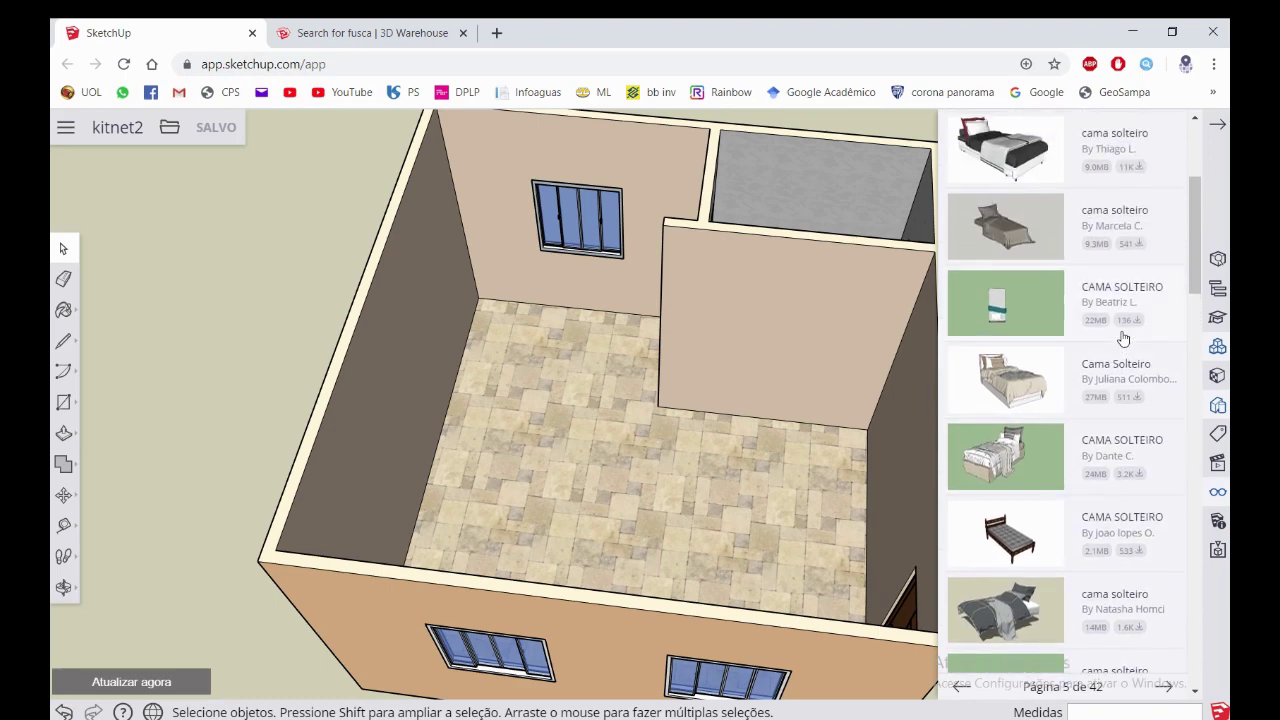
pyautogui.scroll(1, 1124, 339)
pyautogui.scroll(1, 1124, 339)
pyautogui.scroll(1, 1124, 339)
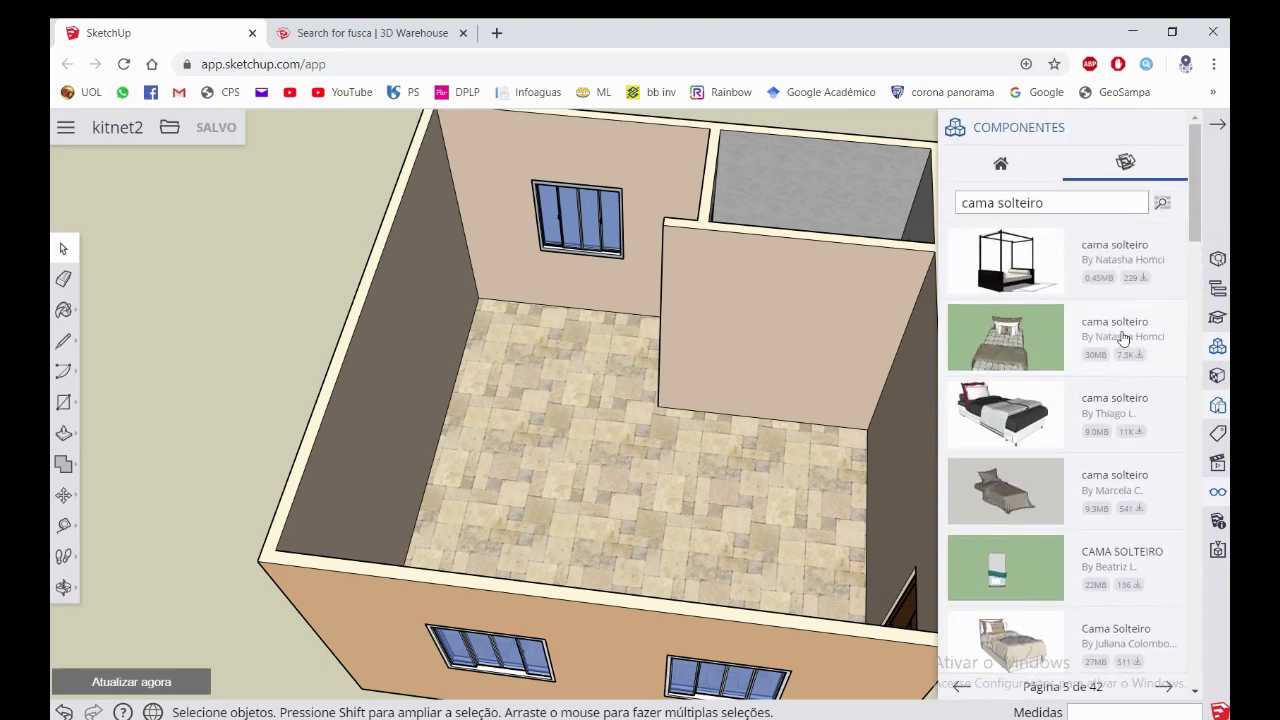
pyautogui.scroll(-5, 1124, 339)
pyautogui.scroll(-4, 1124, 339)
# Page back to page 1 of 42 of the 'cama solteiro' results
pyautogui.click(966, 368)
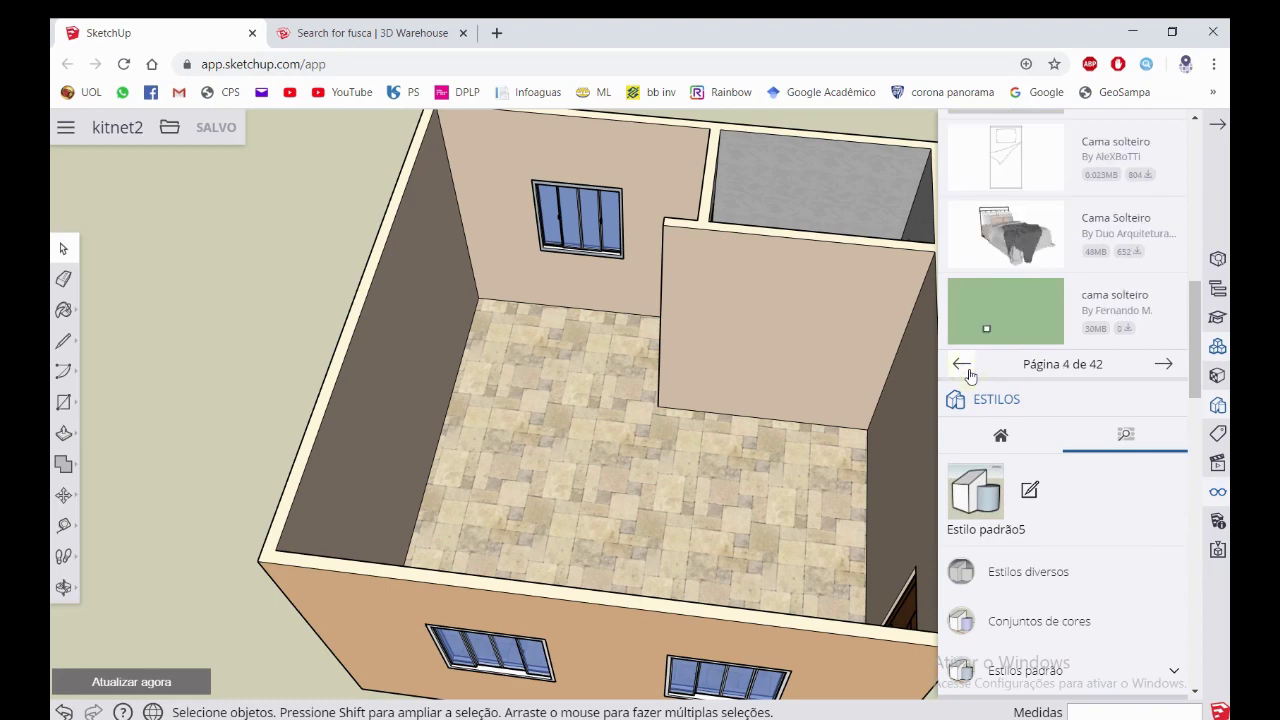
pyautogui.click(966, 368)
pyautogui.click(966, 368)
pyautogui.click(964, 366)
pyautogui.scroll(1, 996, 356)
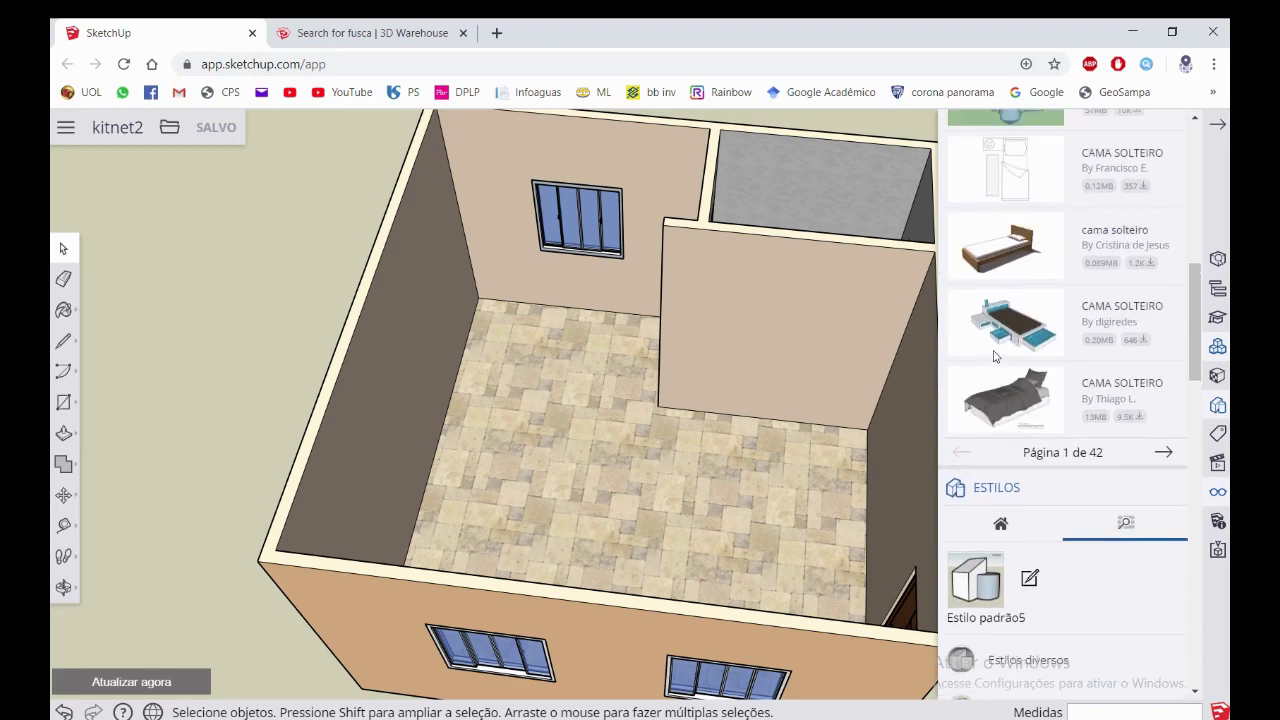
pyautogui.scroll(1, 995, 357)
pyautogui.scroll(-1, 1008, 344)
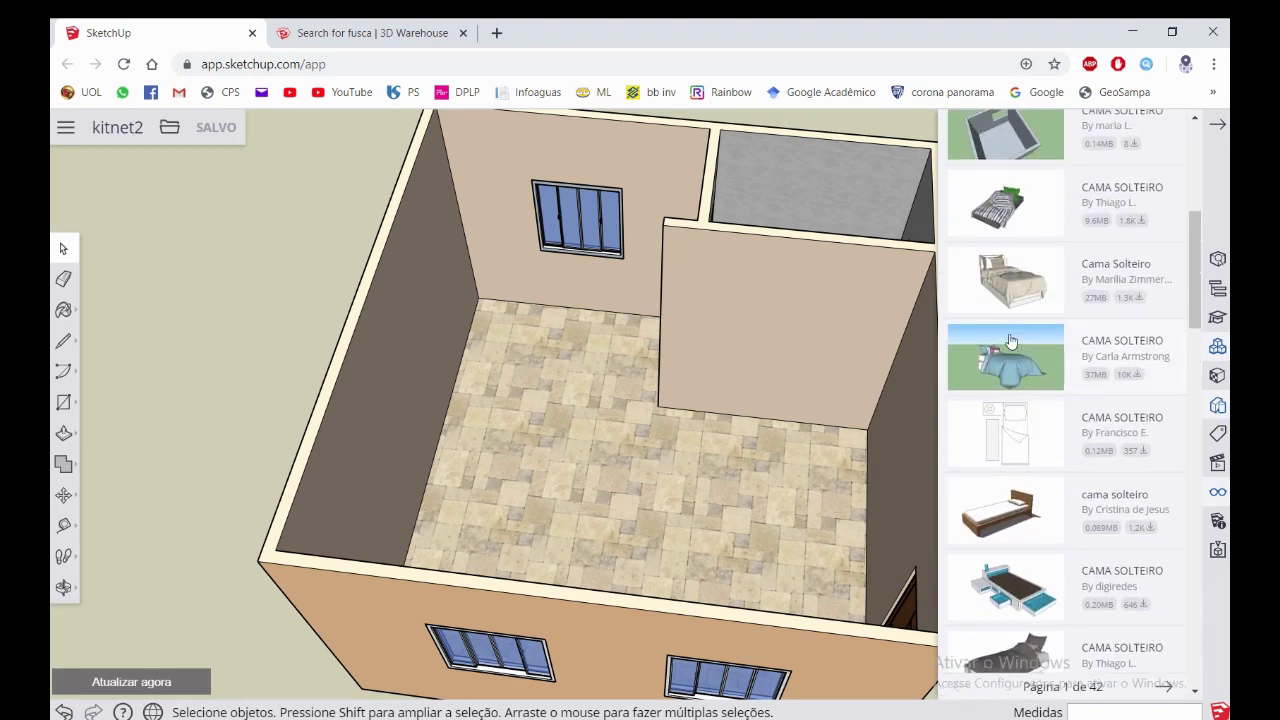
# Insert the wooden-frame single bed and set it down on the room floor
pyautogui.click(1011, 282)
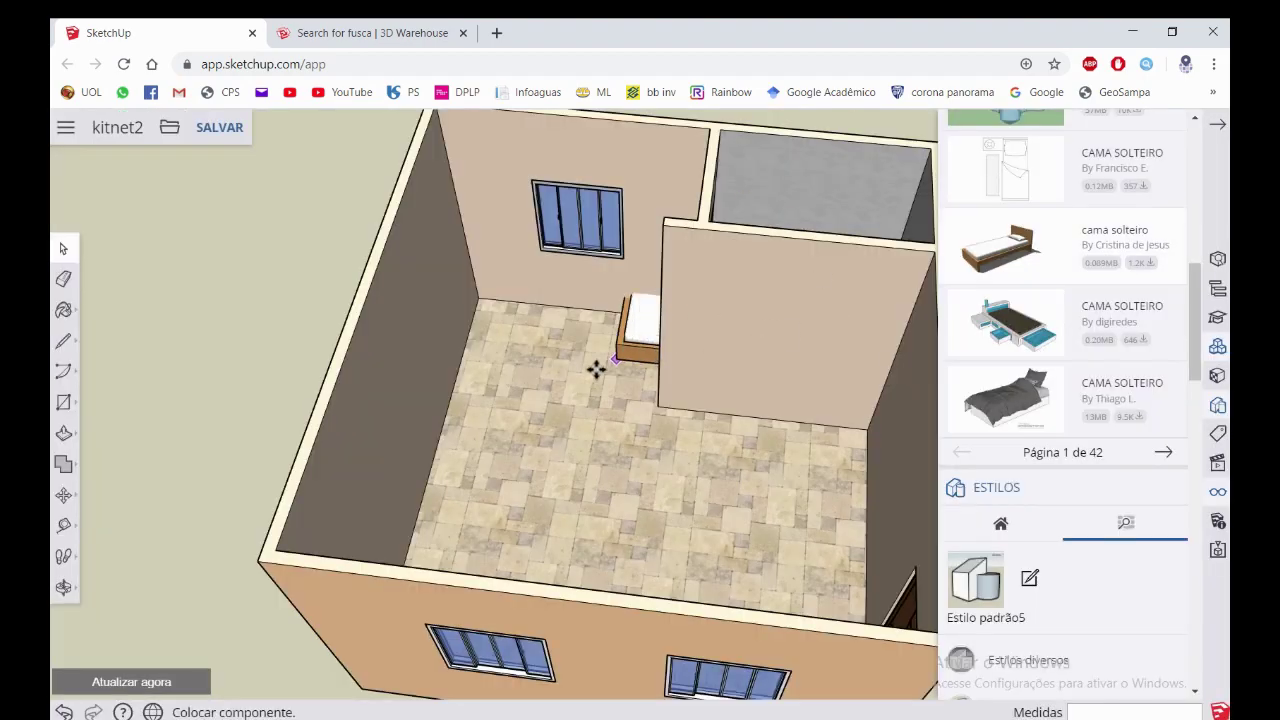
pyautogui.moveTo(457, 470)
pyautogui.mouseDown(button='middle')
pyautogui.moveTo(380, 366)
pyautogui.moveTo(443, 408)
pyautogui.mouseUp(button='middle')
pyautogui.scroll(3, 438, 455)
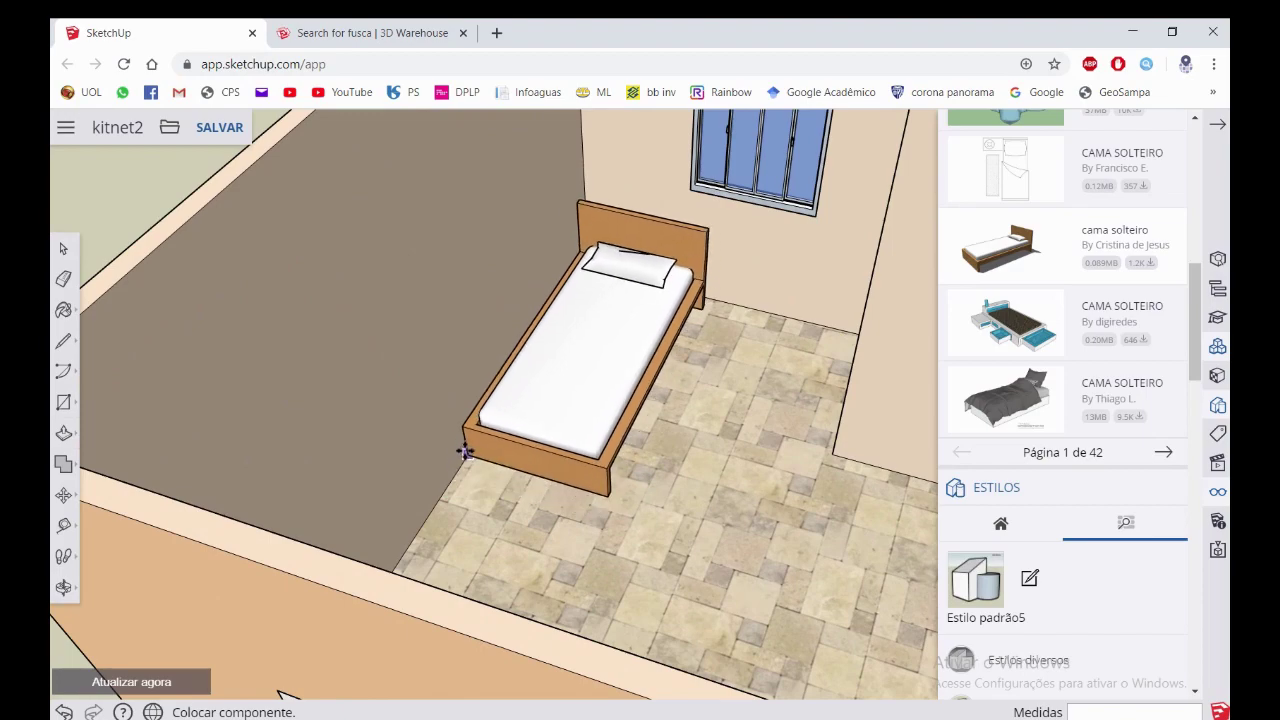
pyautogui.click(470, 444)
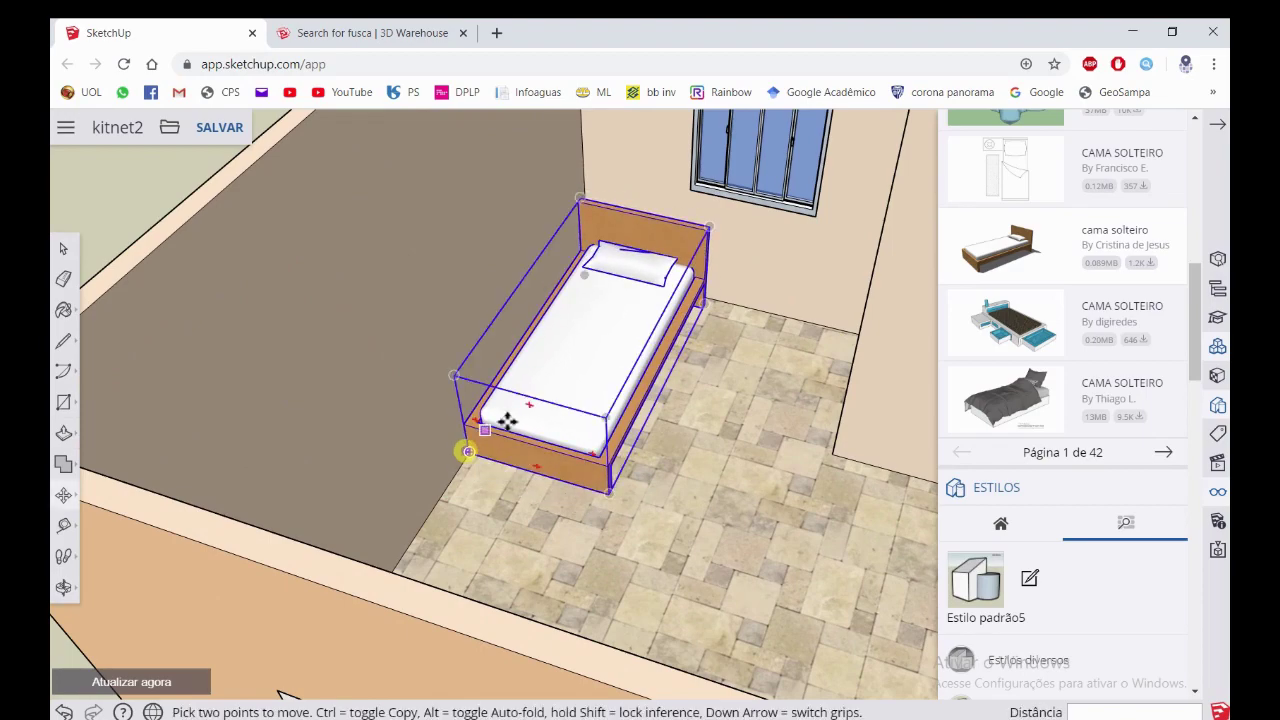
pyautogui.scroll(-3, 468, 448)
pyautogui.moveTo(613, 297)
pyautogui.mouseDown(button='middle')
pyautogui.moveTo(686, 423)
pyautogui.moveTo(597, 354)
pyautogui.moveTo(589, 441)
pyautogui.mouseUp(button='middle')
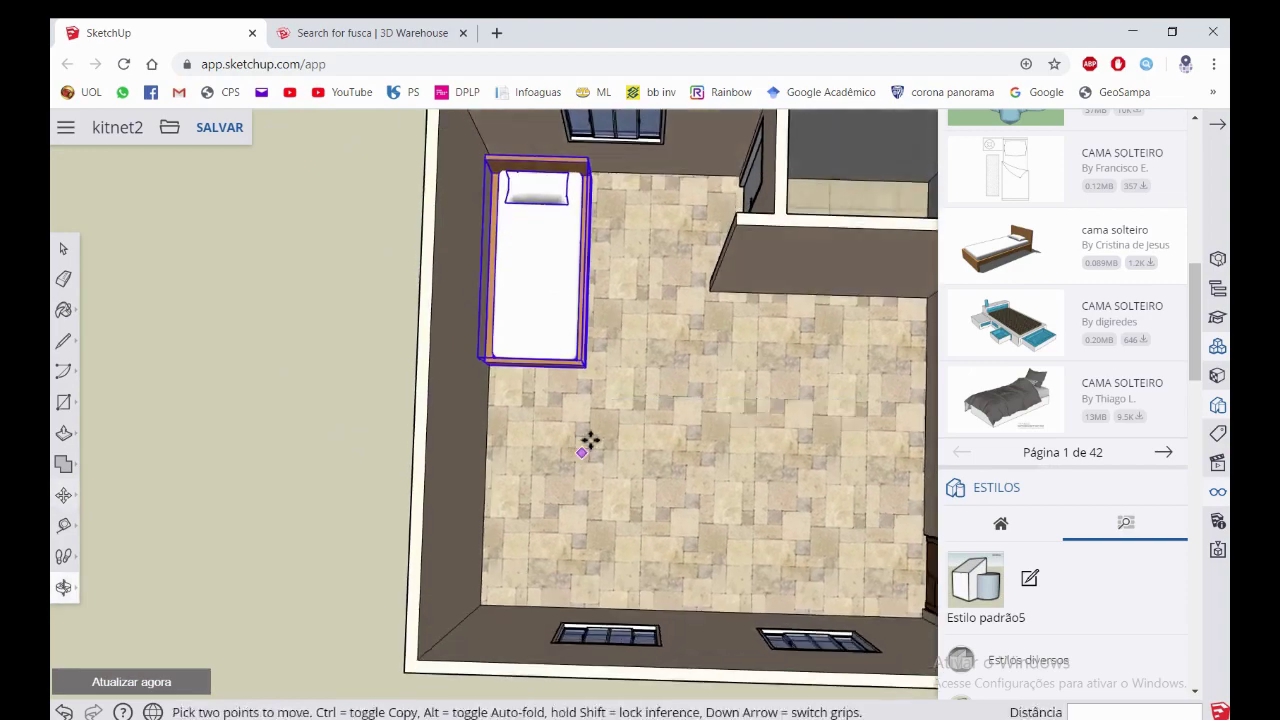
pyautogui.moveTo(760, 330); pyautogui.dragTo(694, 314, button='middle')
pyautogui.scroll(-3, 623, 314)
pyautogui.scroll(-2, 610, 320)
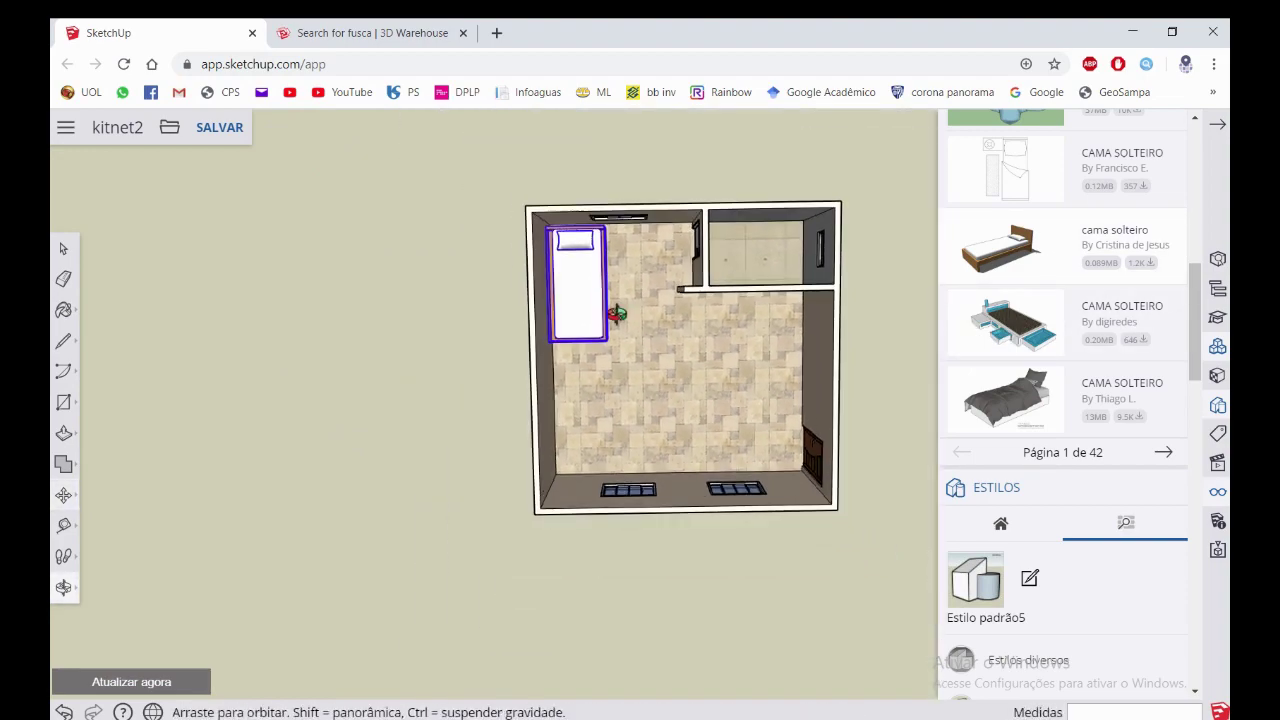
pyautogui.moveTo(610, 320)
pyautogui.mouseDown(button='middle')
pyautogui.moveTo(619, 312)
pyautogui.moveTo(580, 320)
pyautogui.moveTo(651, 294)
pyautogui.moveTo(628, 241)
pyautogui.moveTo(605, 272)
pyautogui.moveTo(700, 300)
pyautogui.mouseUp(button='middle')
# Move the bed from its corner by an exact typed distance toward the wall
pyautogui.press('m')
pyautogui.scroll(2, 611, 277)
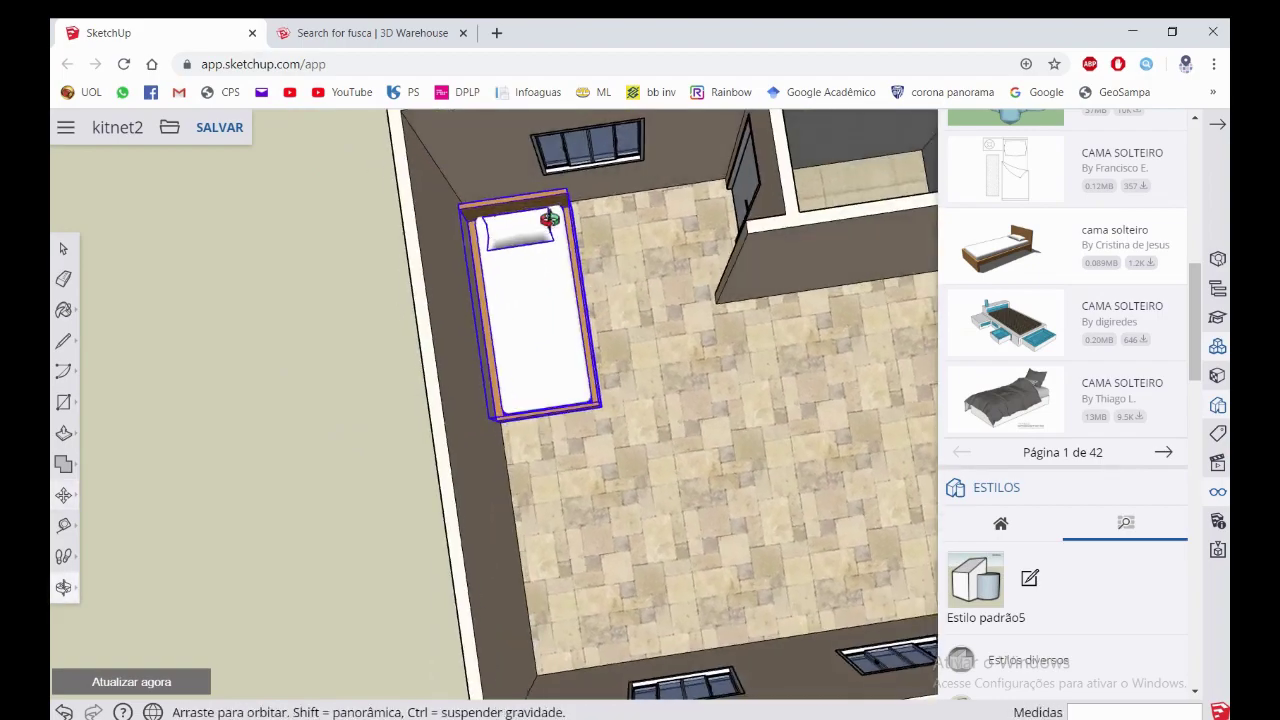
pyautogui.scroll(2, 760, 327)
pyautogui.moveTo(760, 327)
pyautogui.mouseDown(button='middle')
pyautogui.moveTo(737, 280)
pyautogui.moveTo(603, 371)
pyautogui.moveTo(838, 470)
pyautogui.moveTo(880, 323)
pyautogui.moveTo(700, 420)
pyautogui.mouseUp(button='middle')
pyautogui.scroll(3, 737, 280)
pyautogui.scroll(-5, 880, 323)
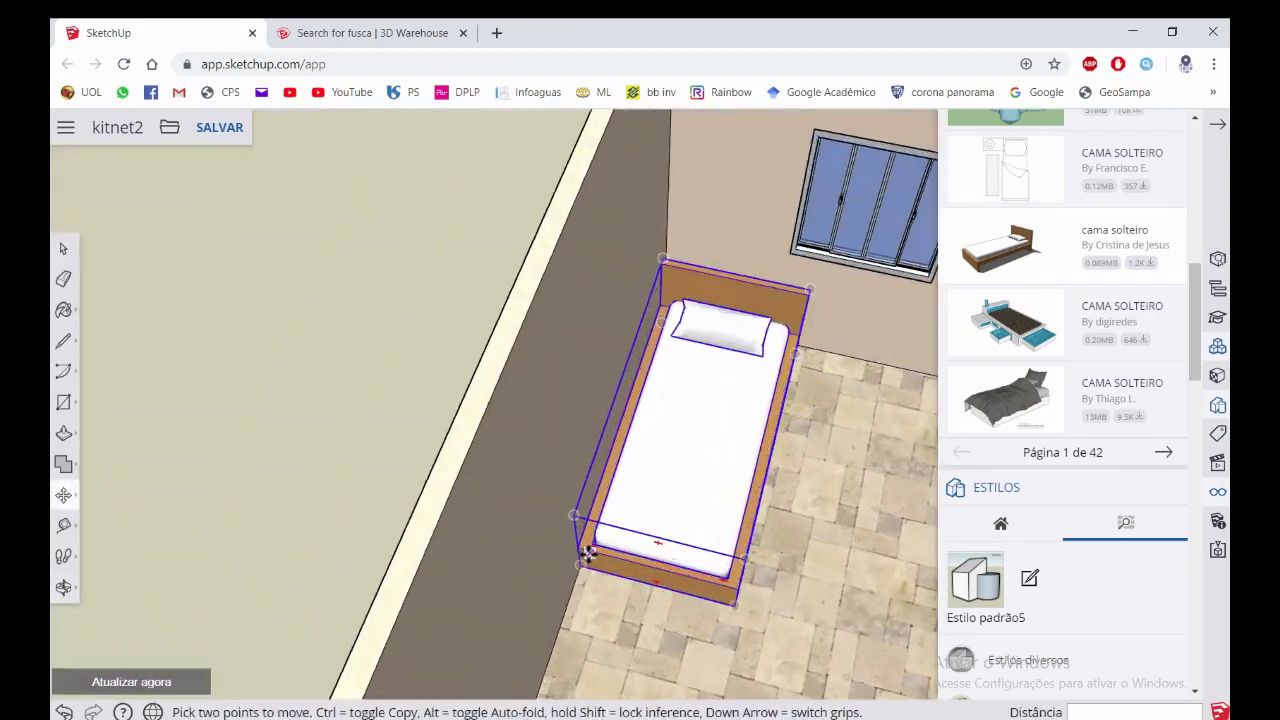
pyautogui.scroll(5, 597, 566)
pyautogui.moveTo(597, 566); pyautogui.dragTo(528, 452, button='middle')
pyautogui.click(571, 588)
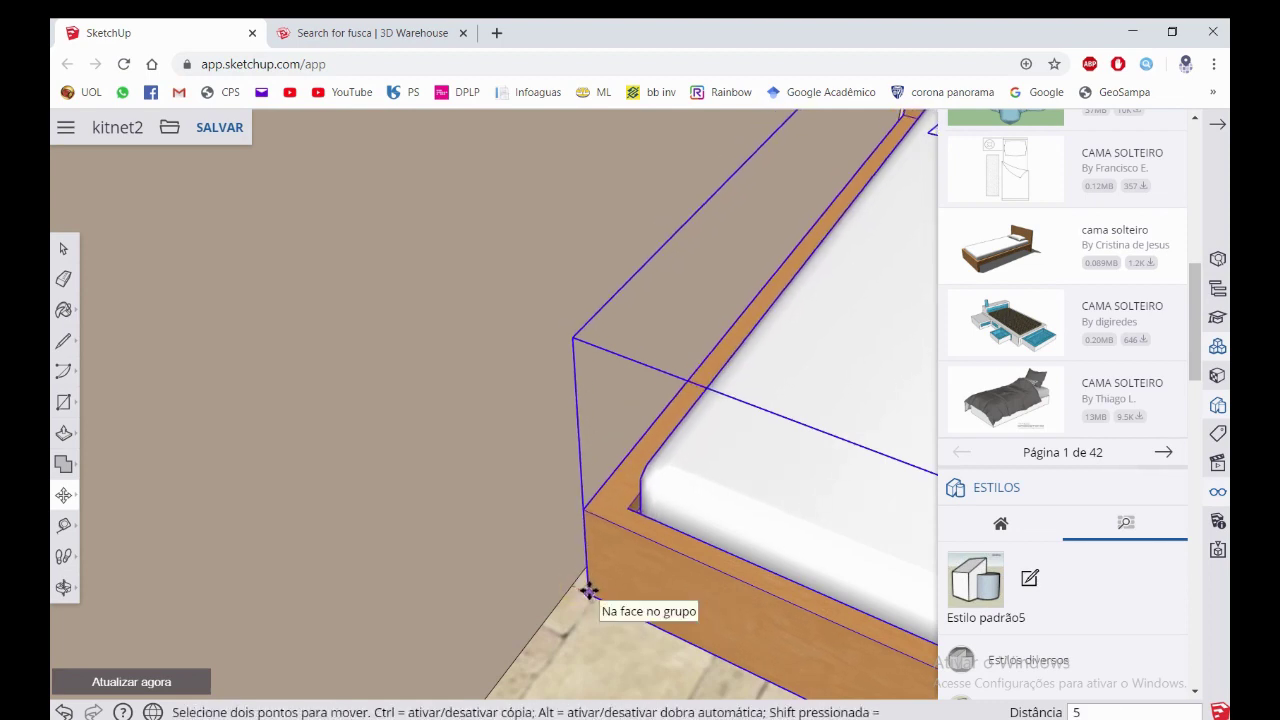
pyautogui.press('Return')
# Shift the bed from its corner by exactly 3 cm against the wall
pyautogui.scroll(-5, 311, 451)
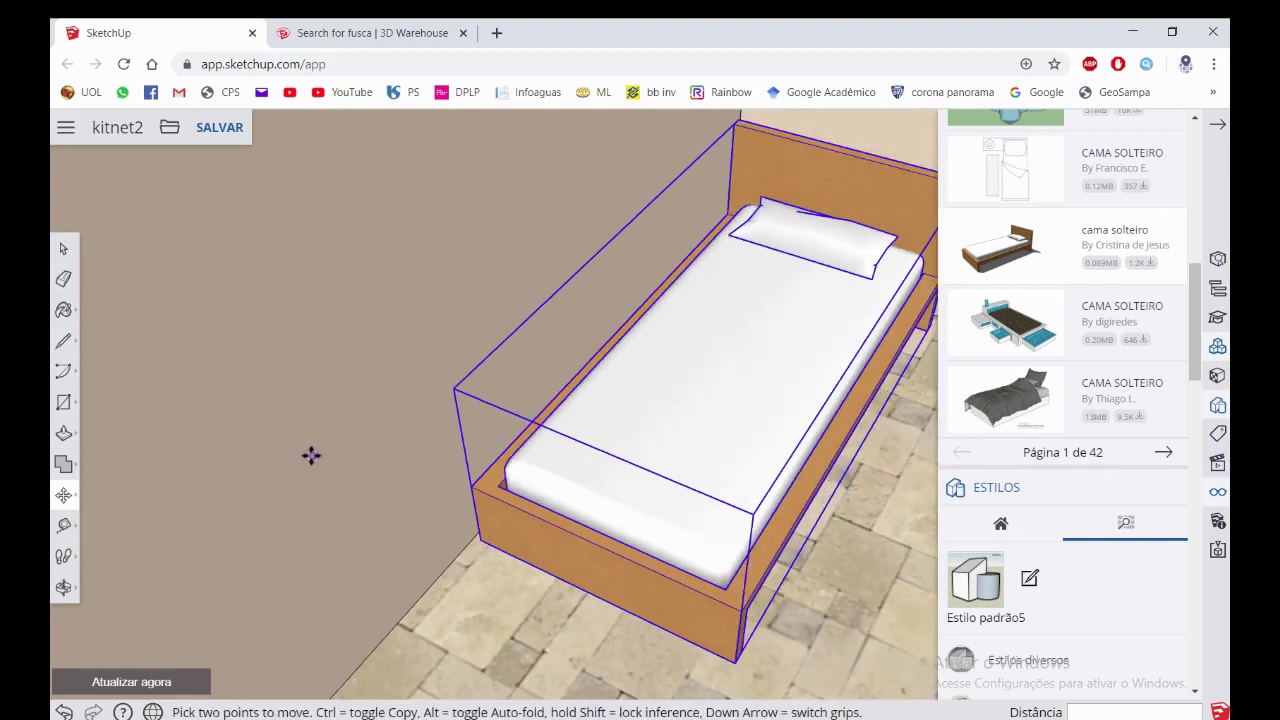
pyautogui.moveTo(311, 451)
pyautogui.mouseDown(button='middle')
pyautogui.moveTo(660, 434)
pyautogui.moveTo(543, 429)
pyautogui.mouseUp(button='middle')
pyautogui.scroll(-2, 558, 490)
pyautogui.scroll(3, 809, 420)
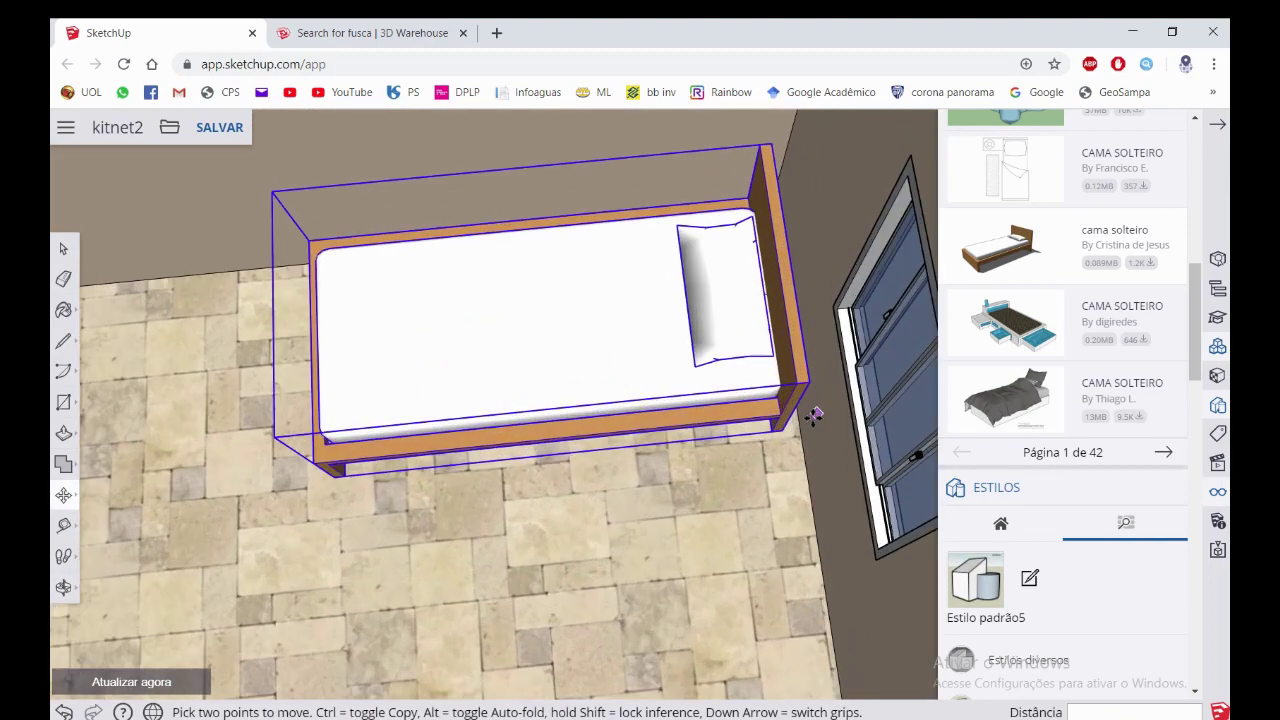
pyautogui.scroll(3, 800, 429)
pyautogui.scroll(2, 760, 420)
pyautogui.click(718, 413)
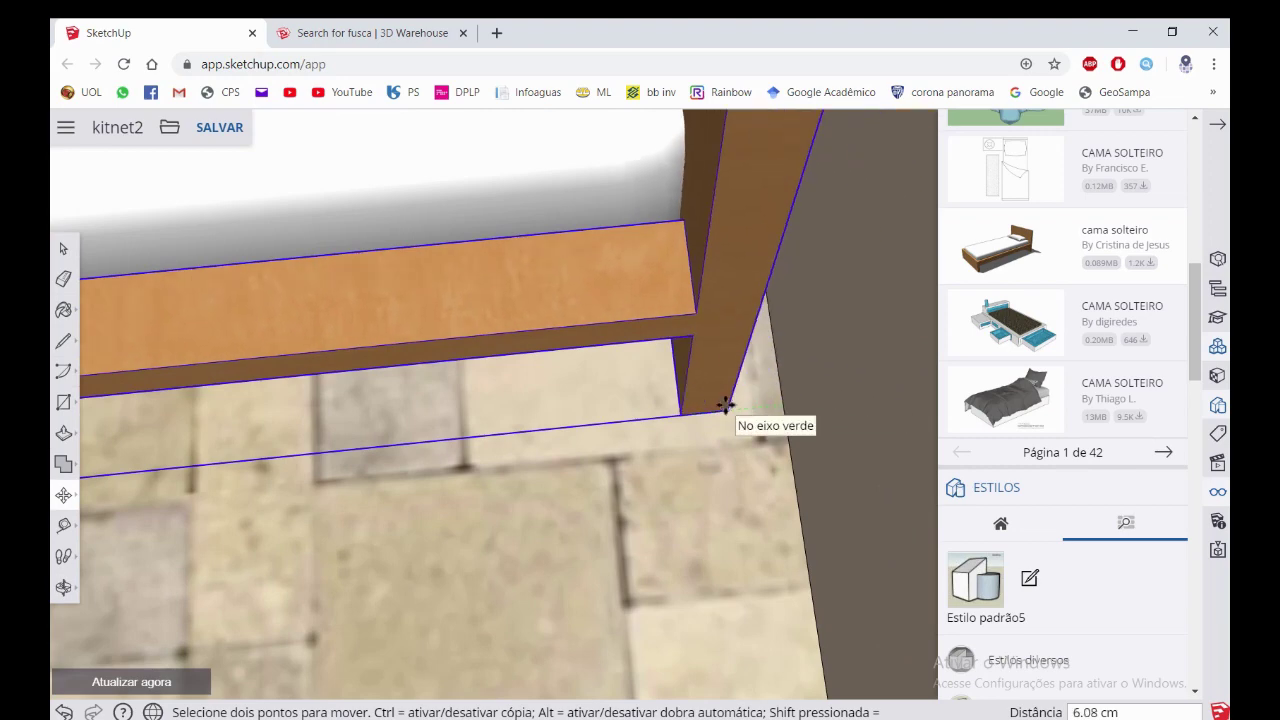
pyautogui.write('3')
pyautogui.press('Return')
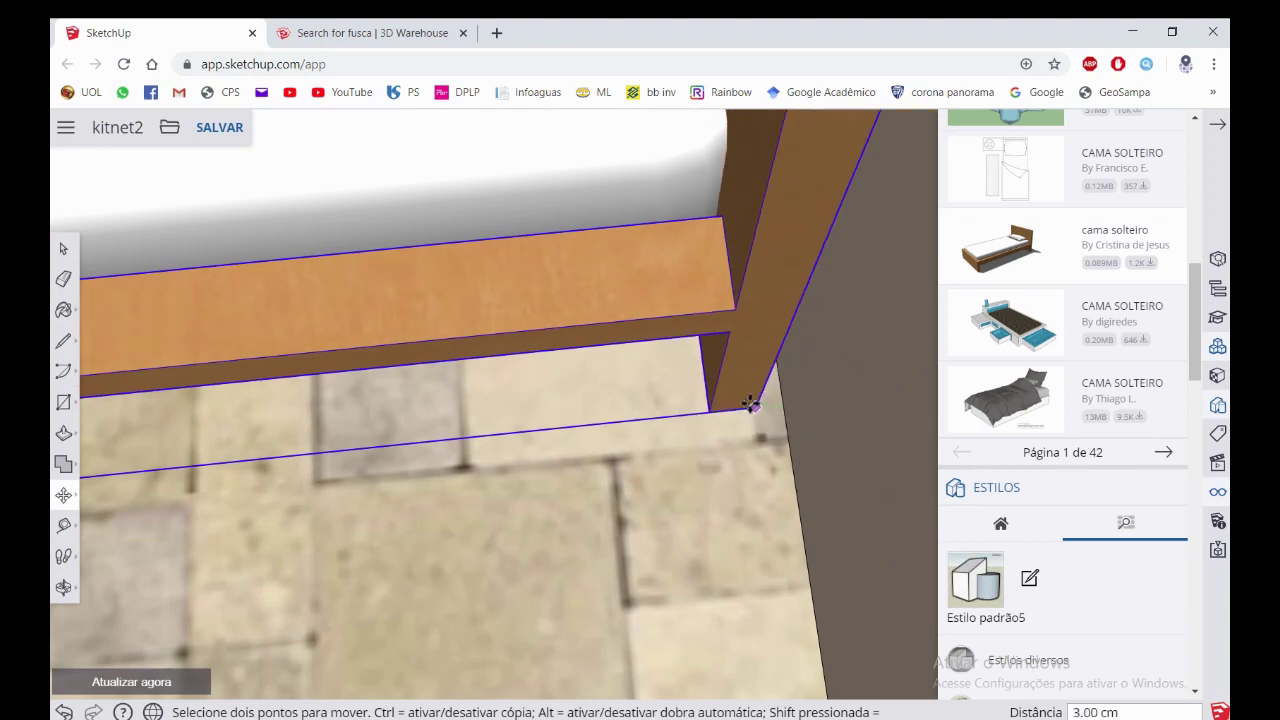
pyautogui.press('space')
# Orbit to a top-down view to check the bed's position below the window
pyautogui.scroll(-5, 623, 406)
pyautogui.scroll(-5, 569, 428)
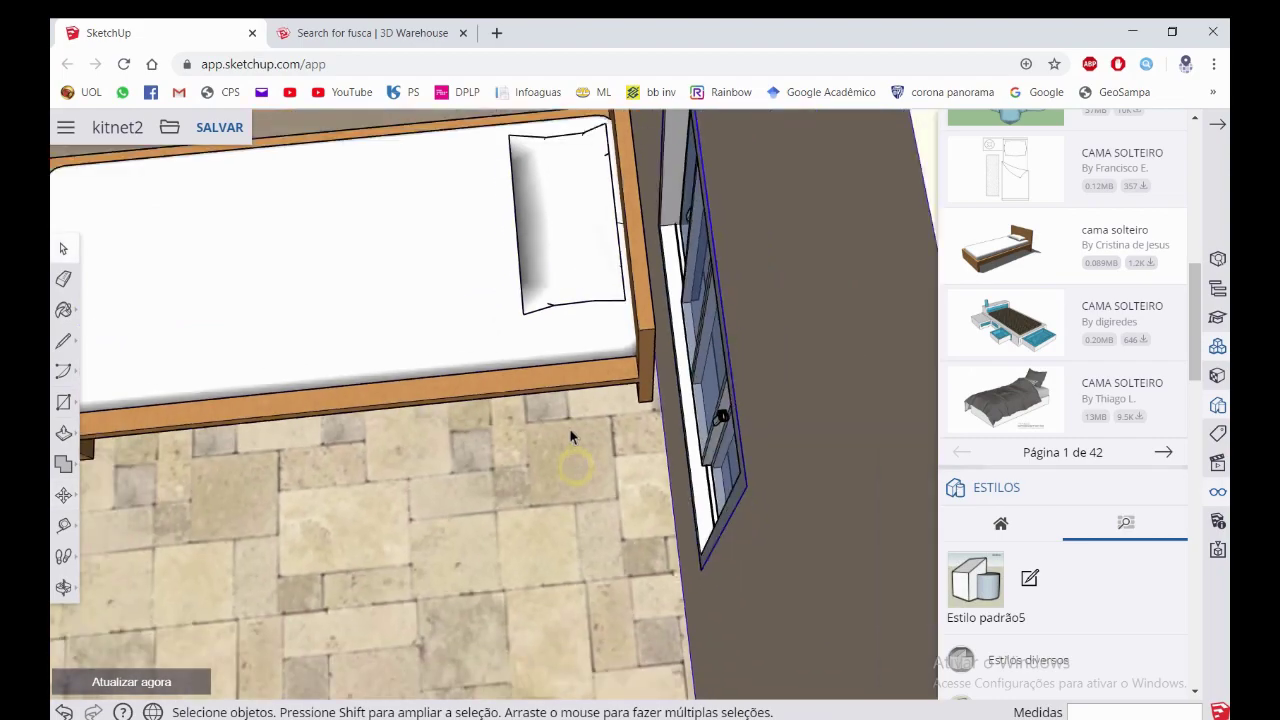
pyautogui.scroll(-5, 474, 434)
pyautogui.scroll(-4, 824, 342)
pyautogui.scroll(-5, 824, 342)
pyautogui.scroll(-4, 660, 277)
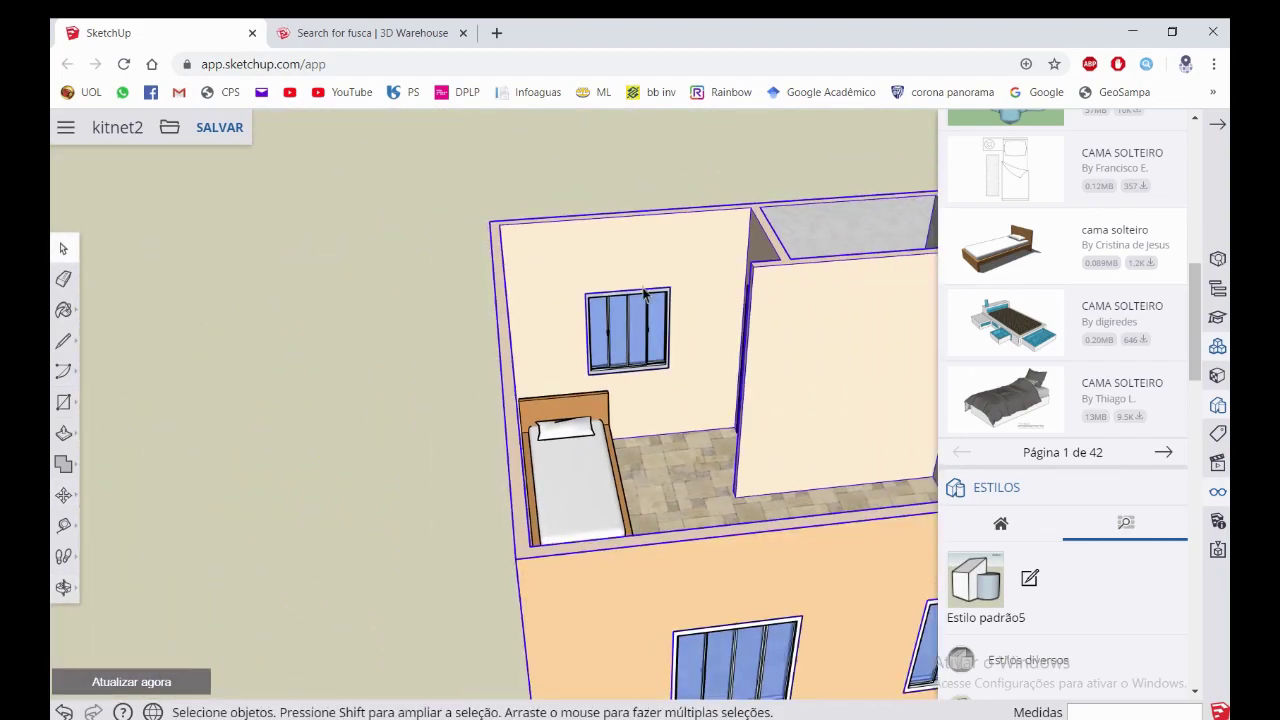
pyautogui.moveTo(660, 277)
pyautogui.mouseDown(button='middle')
pyautogui.moveTo(500, 508)
pyautogui.moveTo(486, 249)
pyautogui.moveTo(414, 329)
pyautogui.moveTo(634, 552)
pyautogui.mouseUp(button='middle')
pyautogui.scroll(5, 500, 508)
pyautogui.scroll(-3, 624, 405)
pyautogui.moveTo(770, 307)
pyautogui.mouseDown(button='middle')
pyautogui.moveTo(766, 249)
pyautogui.moveTo(600, 405)
pyautogui.mouseUp(button='middle')
pyautogui.scroll(3, 615, 420)
pyautogui.scroll(4, 1163, 216)
pyautogui.scroll(4, 1163, 216)
pyautogui.write('guarda roupa')
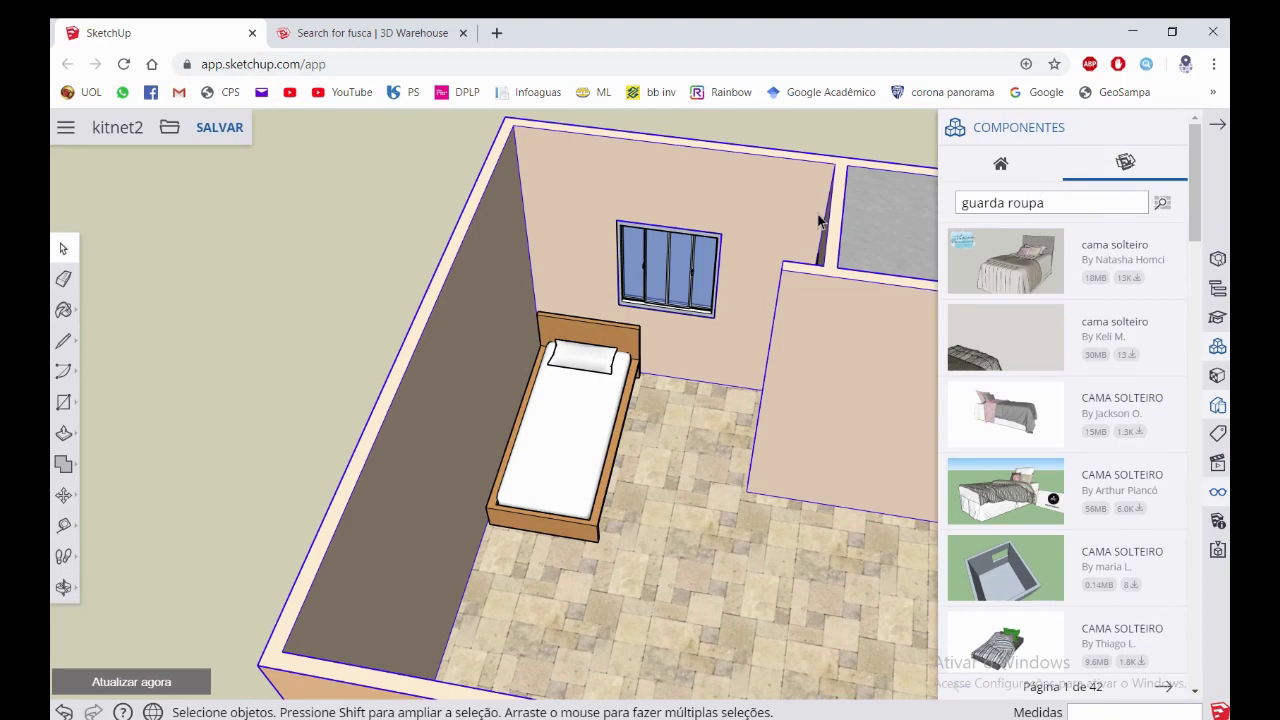
# Search 'guarda roupa', refine to 'guarda roupa solteiro', and download a wardrobe from page 1 of 8
pyautogui.press('Return')
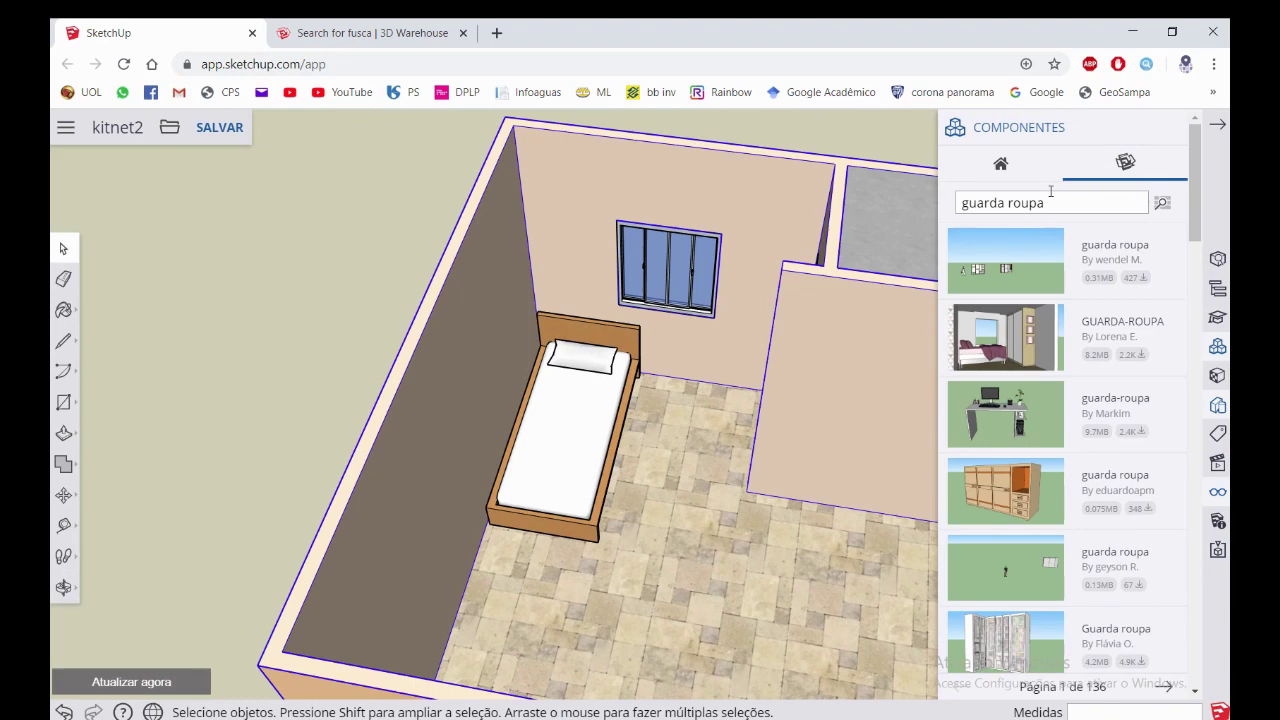
pyautogui.write('solteiro')
pyautogui.press('Return')
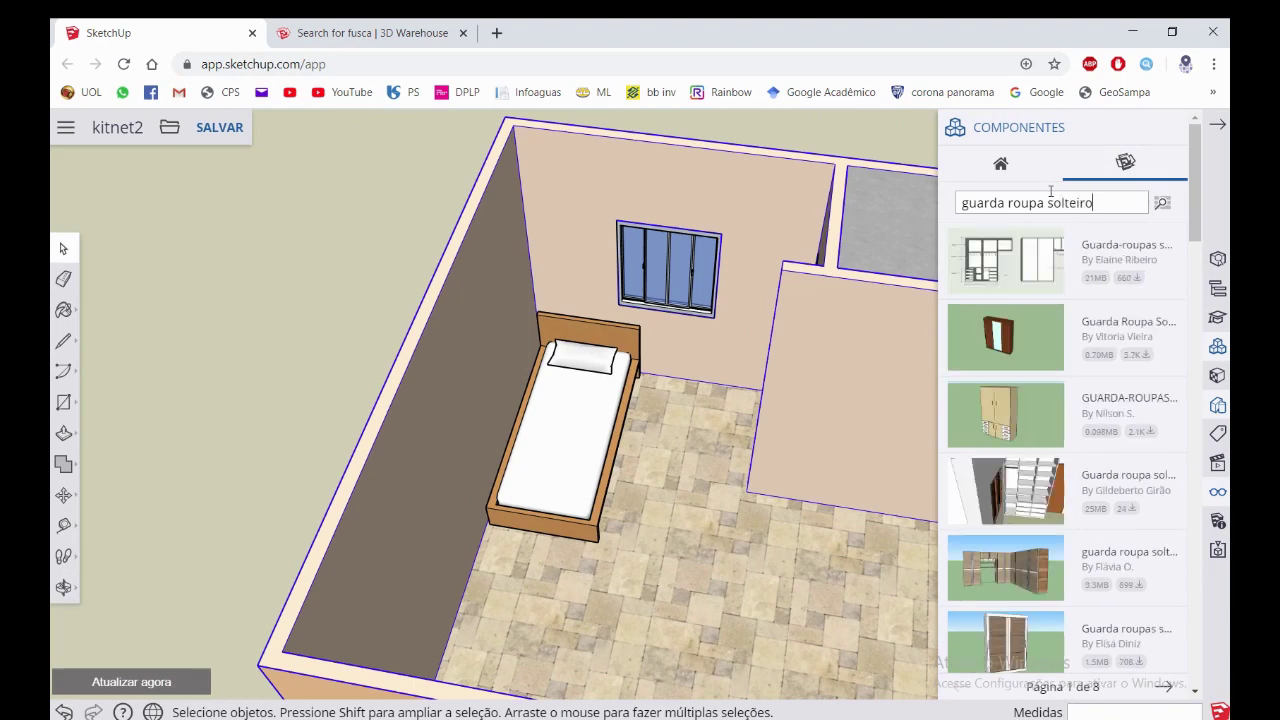
pyautogui.scroll(-1, 1018, 330)
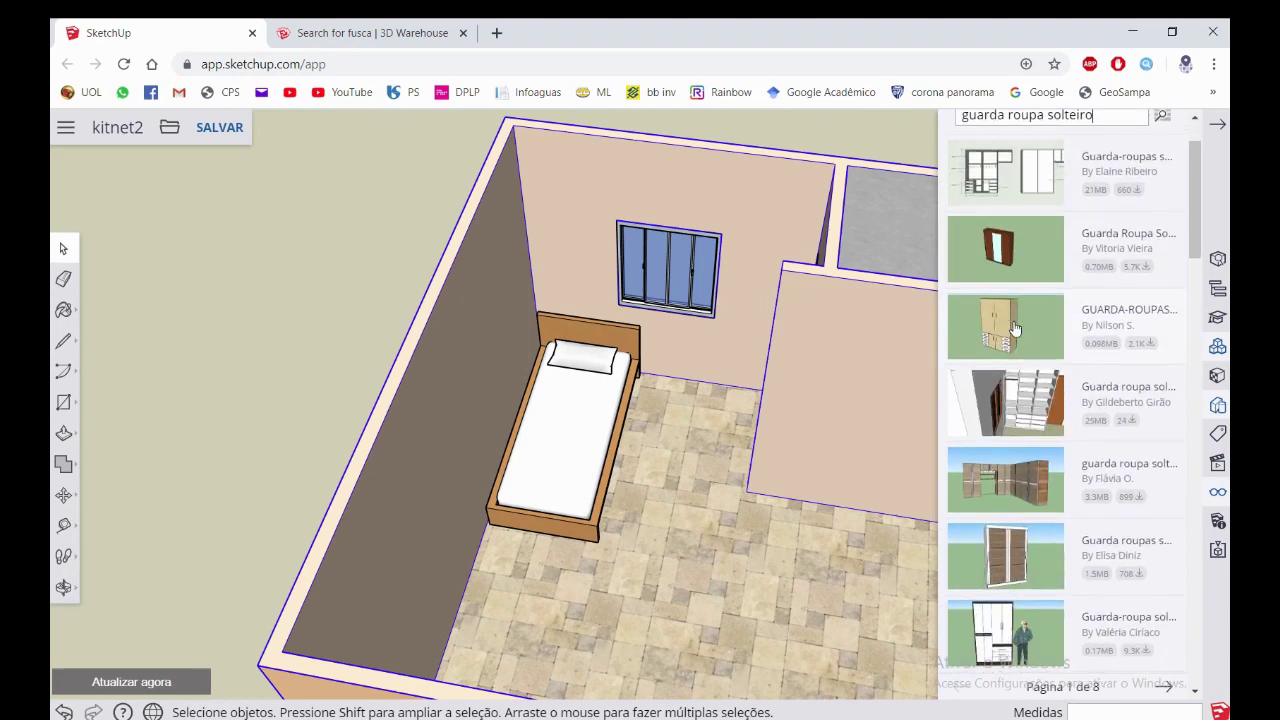
pyautogui.scroll(-1, 1015, 330)
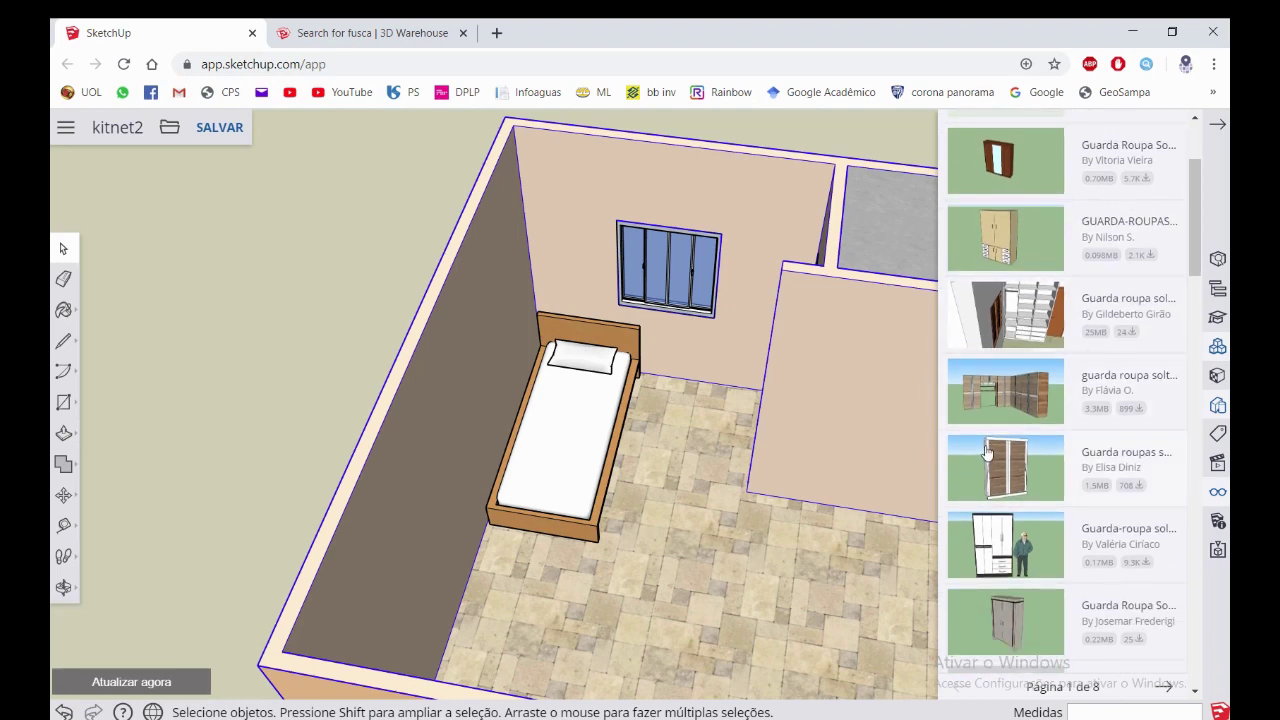
pyautogui.scroll(-1, 996, 422)
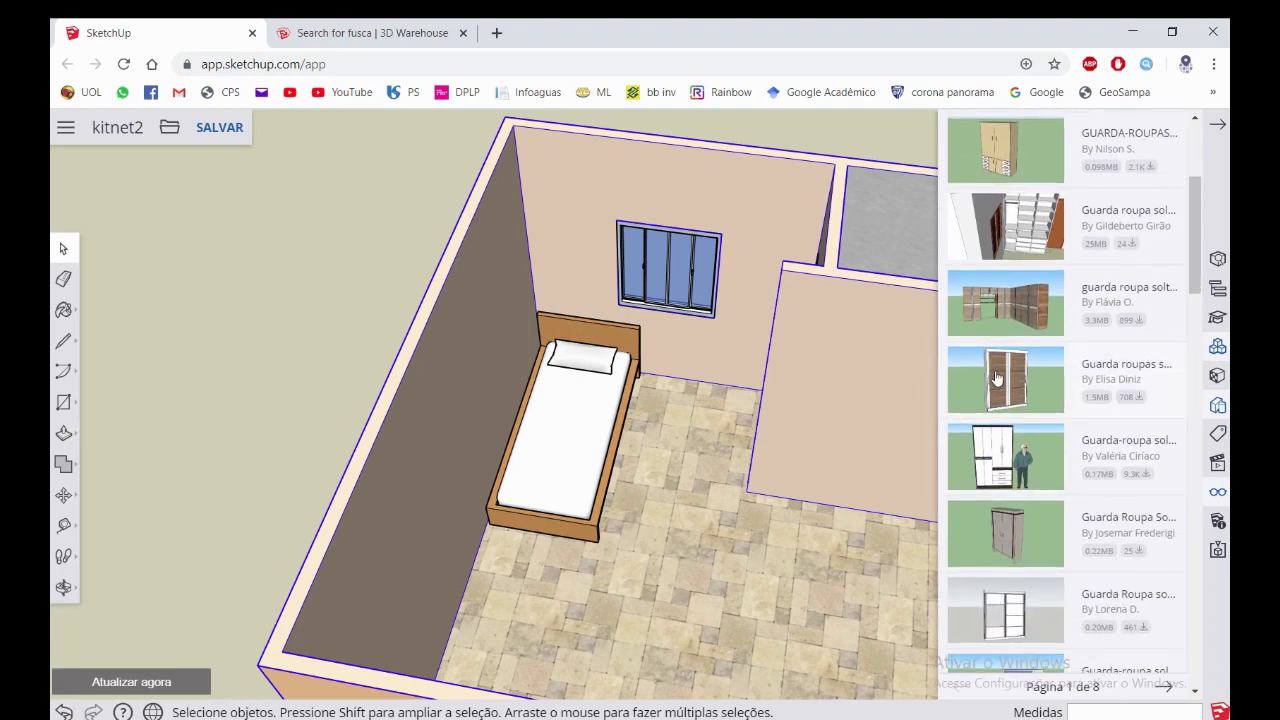
pyautogui.click(996, 375)
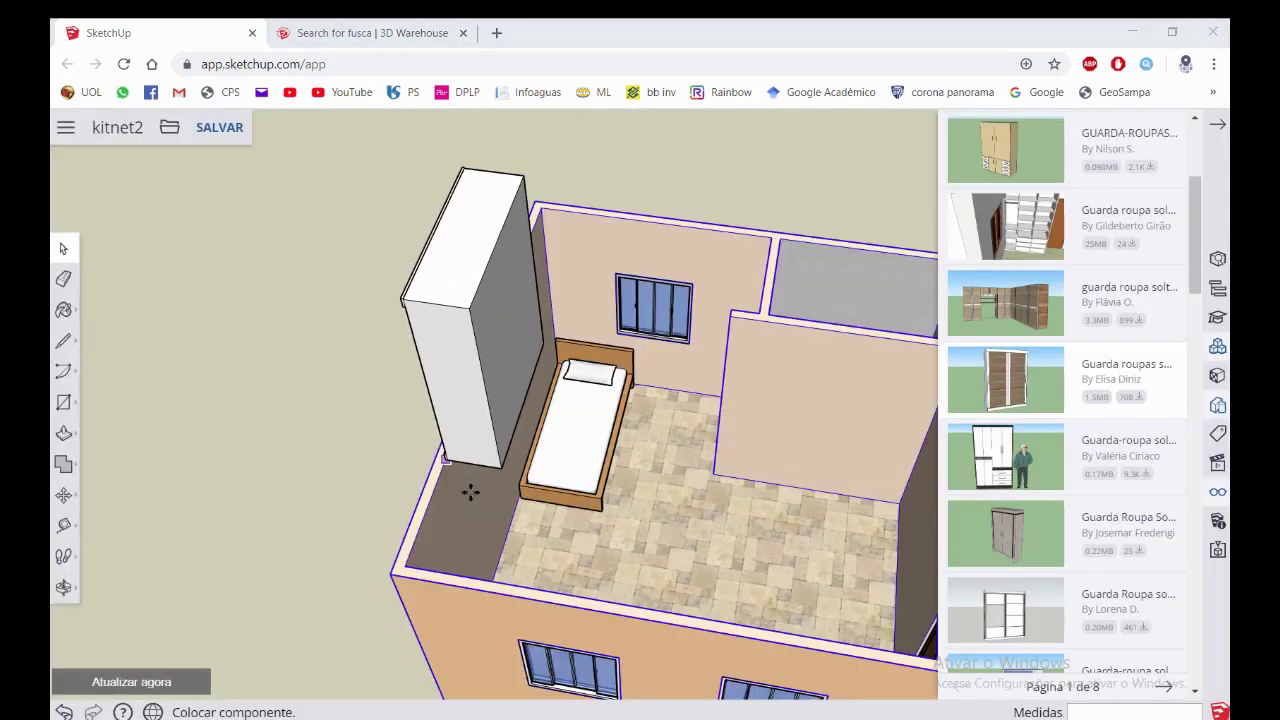
# Place the downloaded wardrobe on the ground to the left of the room
pyautogui.moveTo(471, 491)
pyautogui.mouseDown(button='middle')
pyautogui.moveTo(571, 480)
pyautogui.moveTo(771, 376)
pyautogui.moveTo(337, 557)
pyautogui.mouseUp(button='middle')
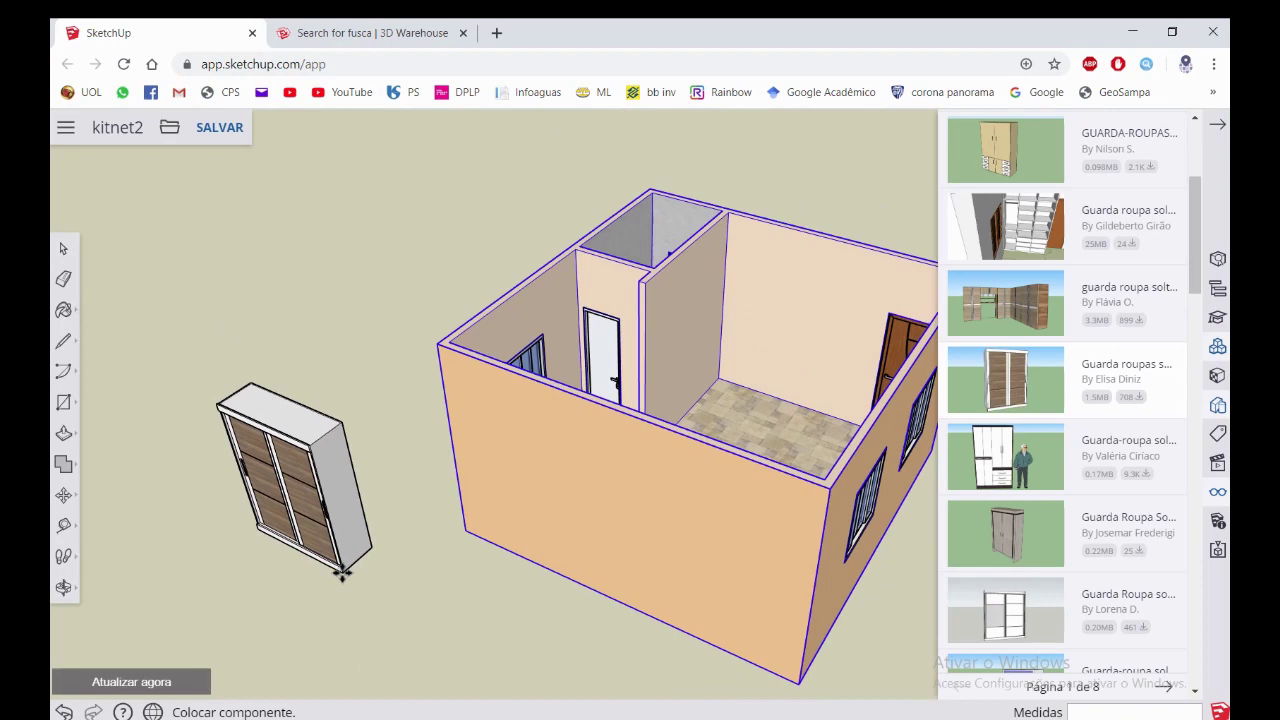
pyautogui.moveTo(314, 509)
pyautogui.mouseDown(button='middle')
pyautogui.moveTo(243, 505)
pyautogui.moveTo(329, 469)
pyautogui.mouseUp(button='middle')
pyautogui.moveTo(382, 507); pyautogui.dragTo(337, 509, button='middle')
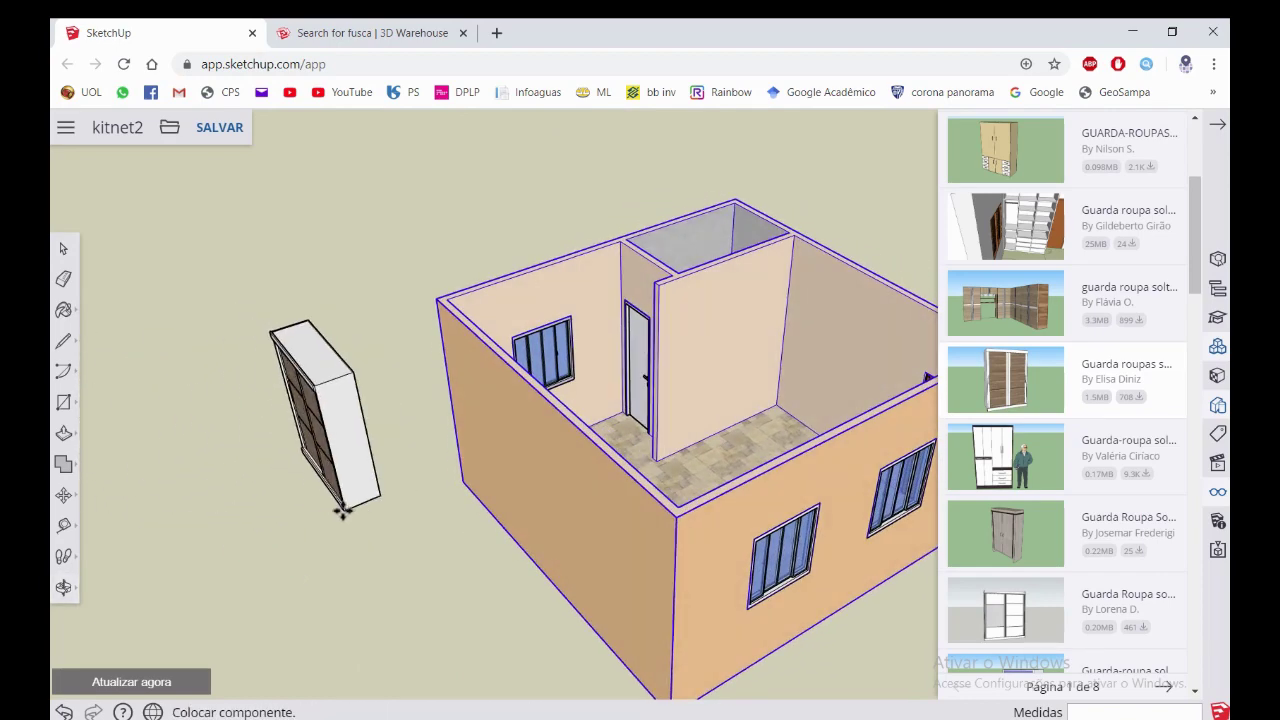
pyautogui.click(337, 509)
pyautogui.moveTo(271, 449)
pyautogui.mouseDown(button='middle')
pyautogui.moveTo(462, 427)
pyautogui.moveTo(688, 263)
pyautogui.moveTo(266, 457)
pyautogui.moveTo(491, 391)
pyautogui.moveTo(472, 372)
pyautogui.mouseUp(button='middle')
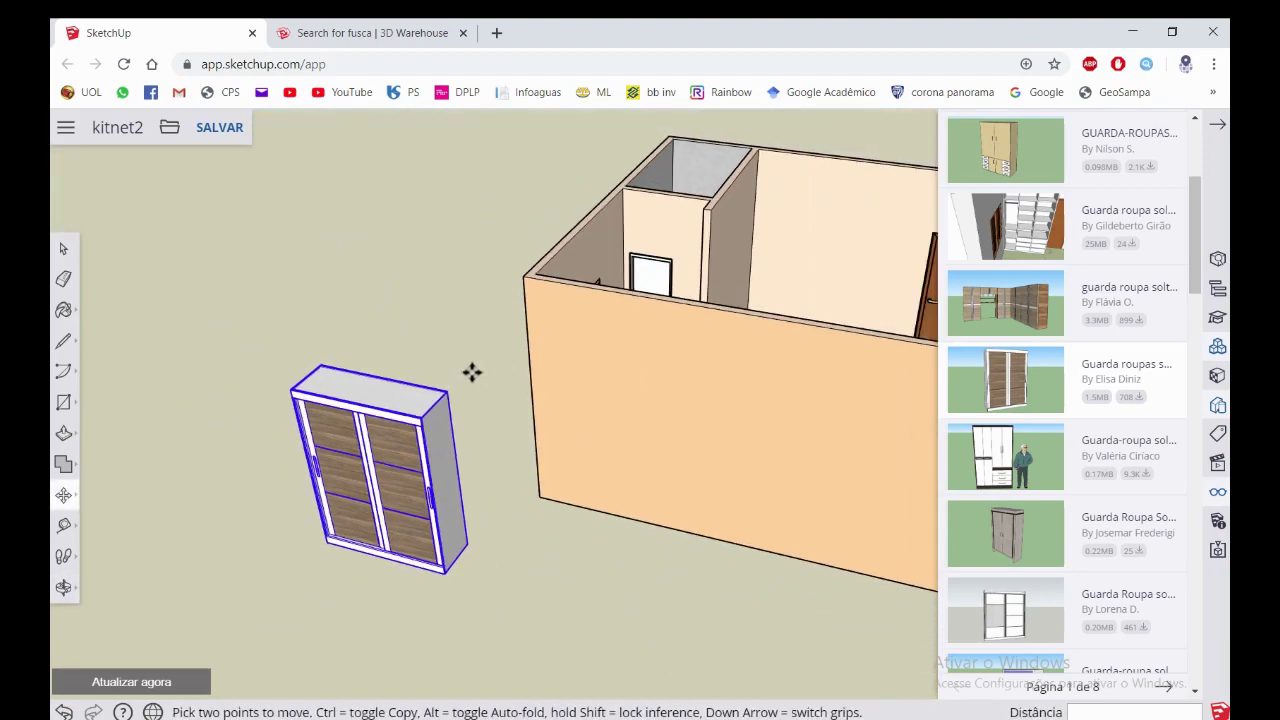
# Scale the wardrobe narrower along the red and green axes with the Scale tool
pyautogui.click(65, 495)
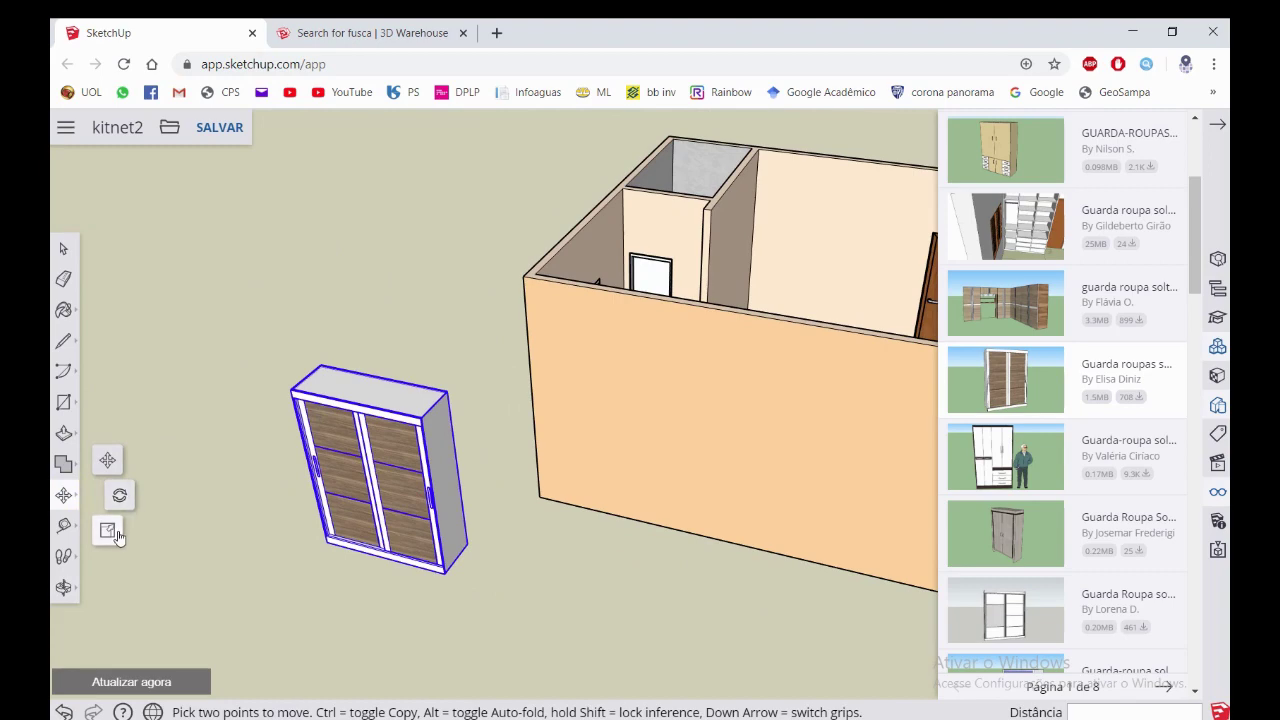
pyautogui.click(108, 530)
pyautogui.moveTo(114, 525)
pyautogui.mouseDown(button='middle')
pyautogui.moveTo(258, 511)
pyautogui.moveTo(400, 329)
pyautogui.moveTo(222, 410)
pyautogui.mouseUp(button='middle')
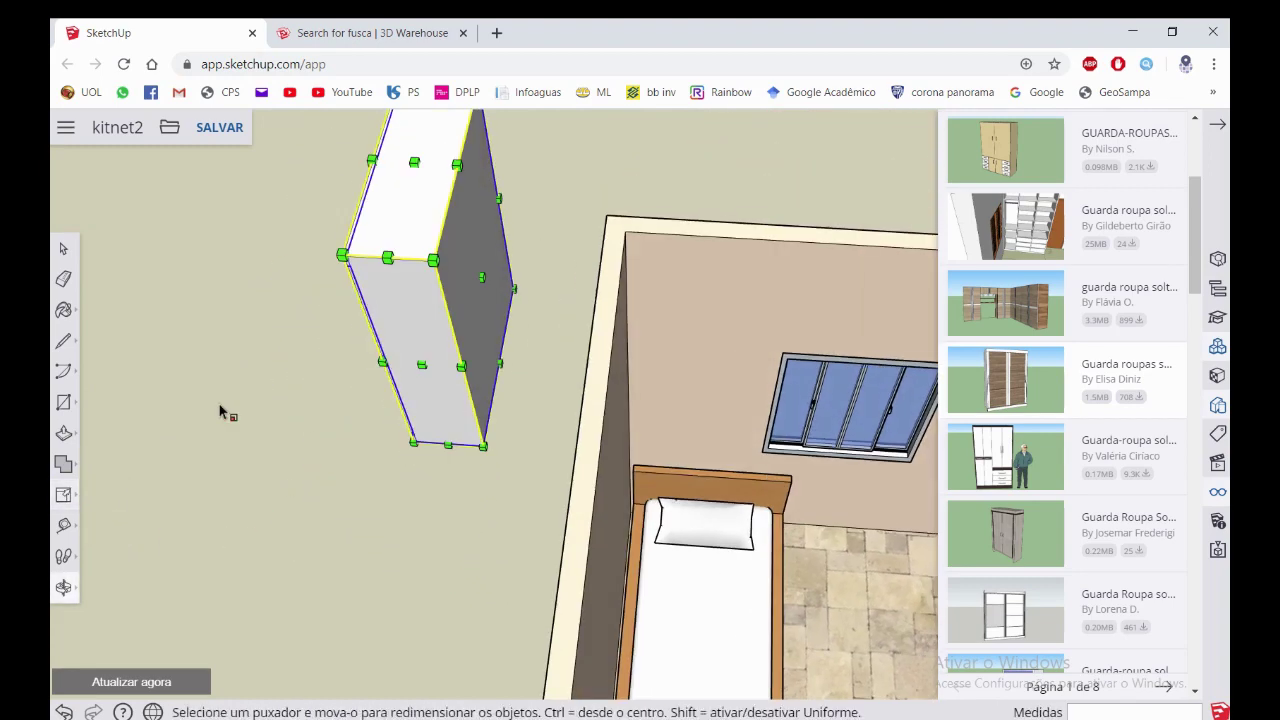
pyautogui.moveTo(480, 280); pyautogui.dragTo(479, 273)
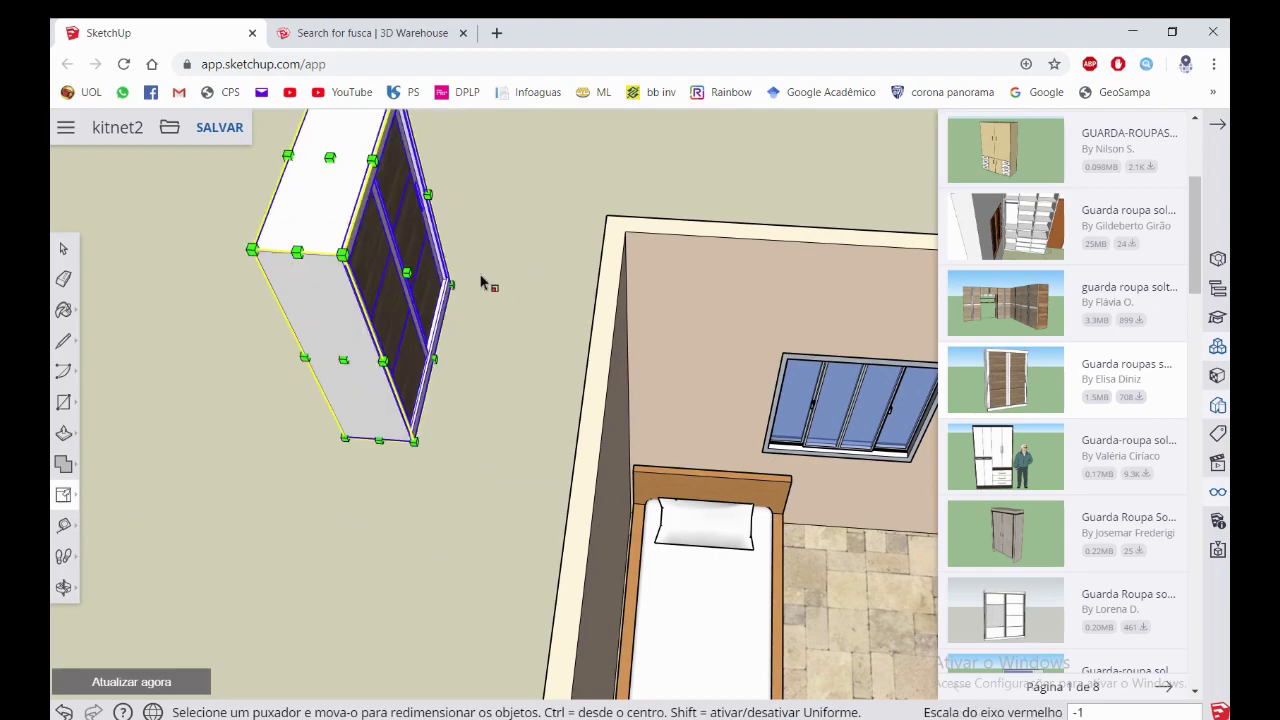
pyautogui.moveTo(480, 282)
pyautogui.mouseDown(button='middle')
pyautogui.moveTo(457, 306)
pyautogui.moveTo(366, 276)
pyautogui.moveTo(529, 263)
pyautogui.moveTo(294, 332)
pyautogui.mouseUp(button='middle')
pyautogui.scroll(2, 457, 235)
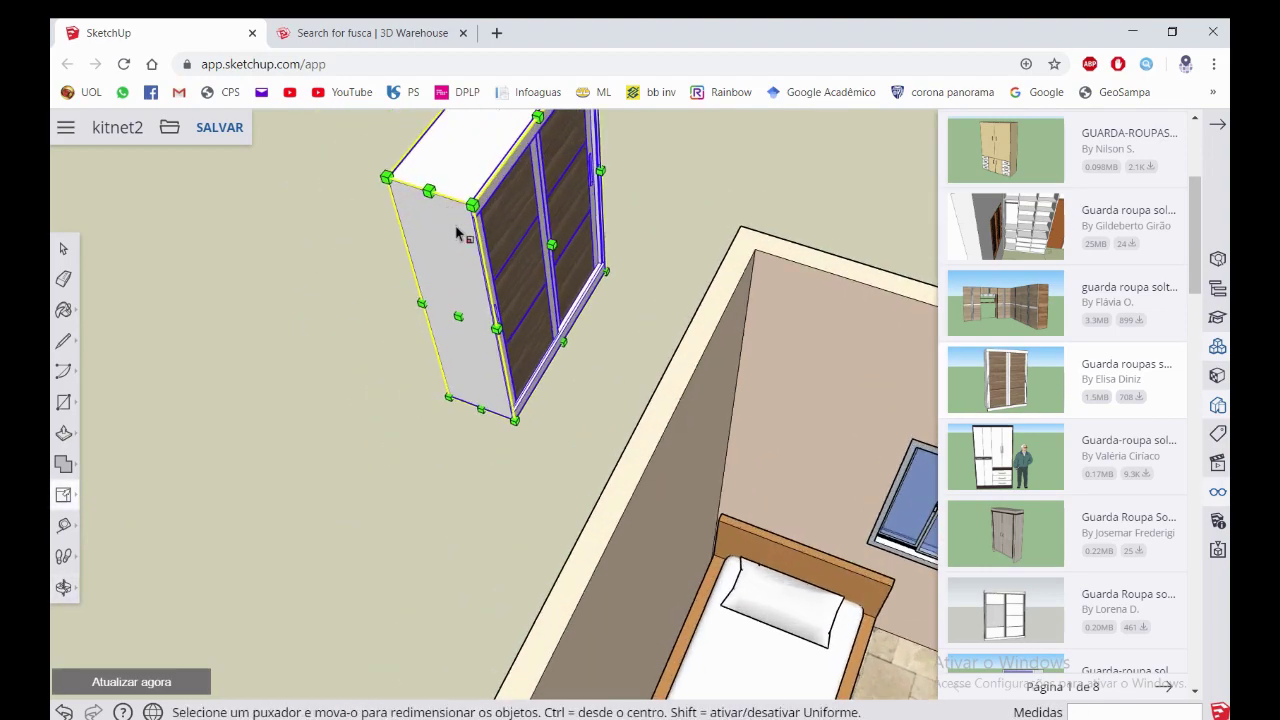
pyautogui.moveTo(457, 318); pyautogui.dragTo(470, 283)
pyautogui.moveTo(470, 283); pyautogui.dragTo(512, 245, button='middle')
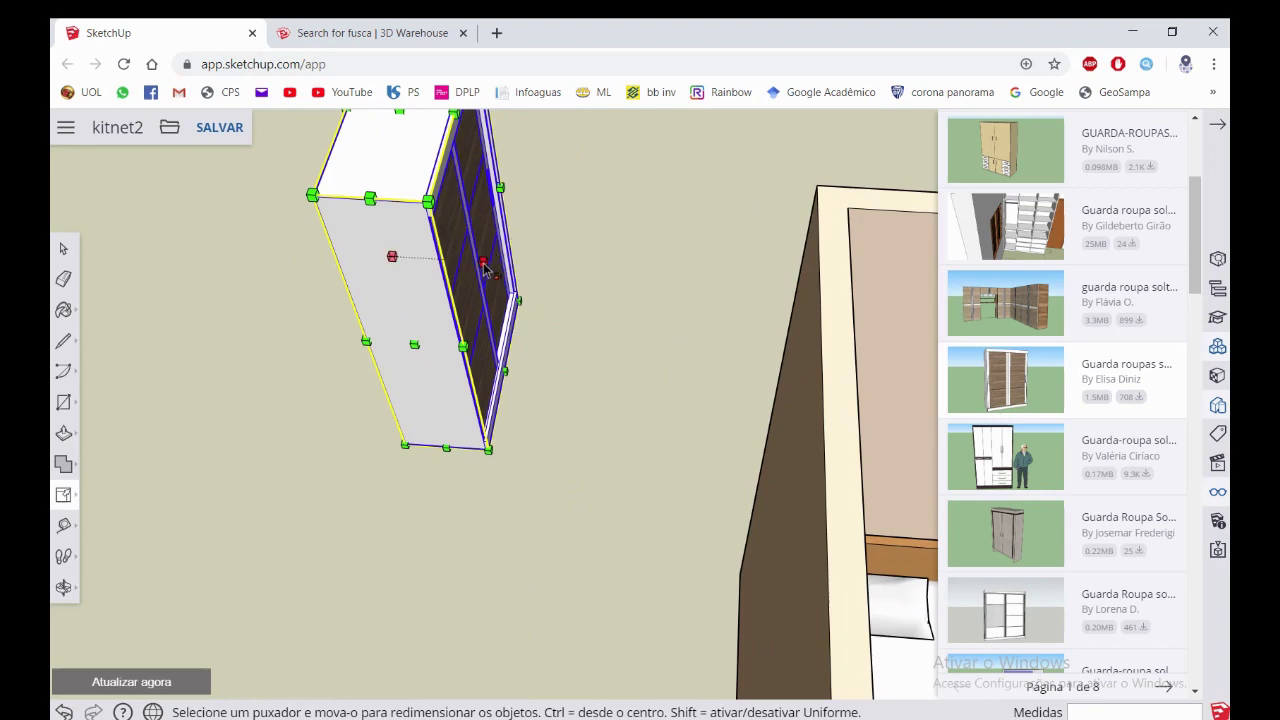
pyautogui.moveTo(484, 268); pyautogui.dragTo(457, 264)
pyautogui.moveTo(409, 294)
pyautogui.mouseDown(button='middle')
pyautogui.moveTo(484, 336)
pyautogui.moveTo(432, 281)
pyautogui.moveTo(516, 254)
pyautogui.mouseUp(button='middle')
# Select the wardrobe and move it from its bottom corner into the bedroom beside the bed
pyautogui.press('space')
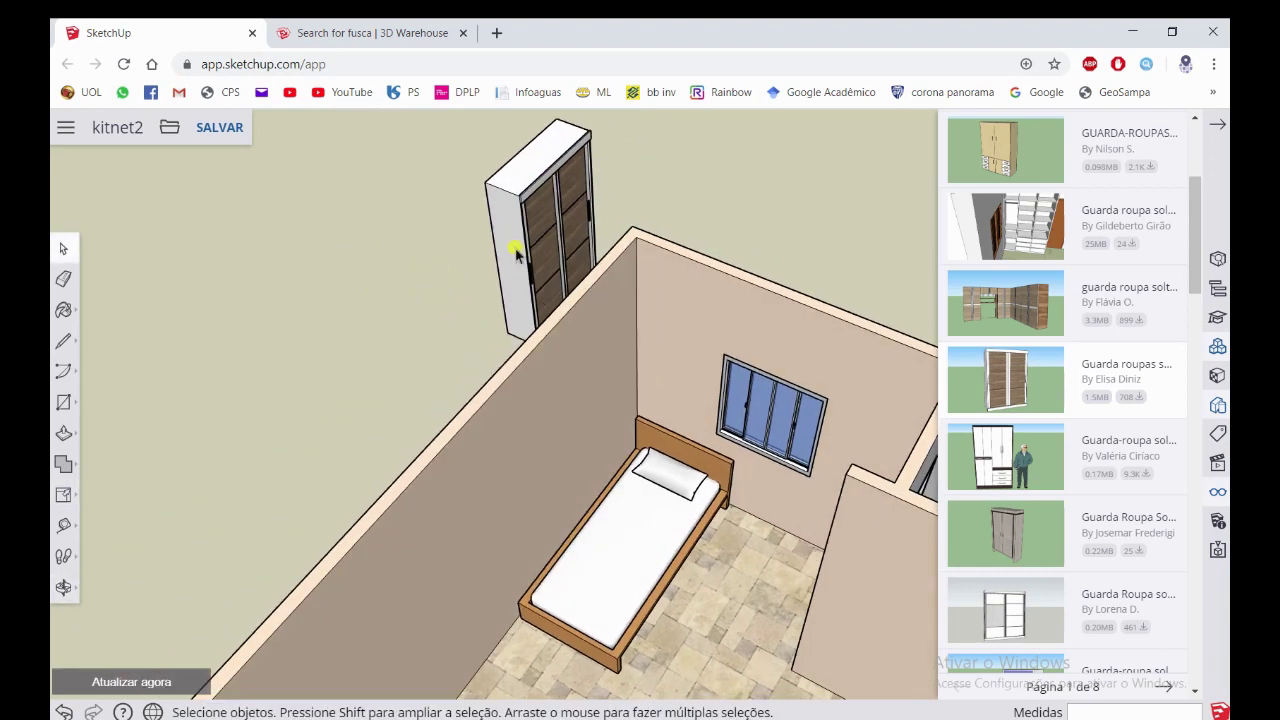
pyautogui.click(67, 492)
pyautogui.click(106, 458)
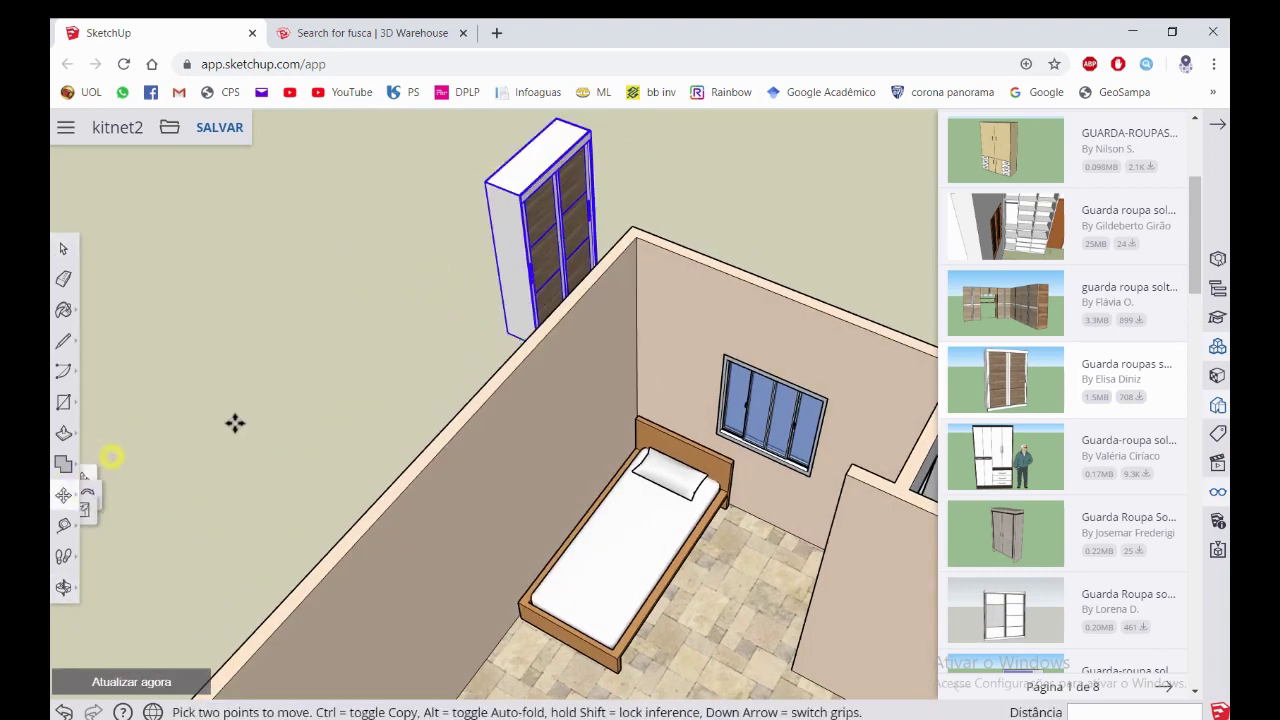
pyautogui.scroll(5, 437, 397)
pyautogui.scroll(5, 372, 434)
pyautogui.click(369, 434)
pyautogui.scroll(-5, 360, 420)
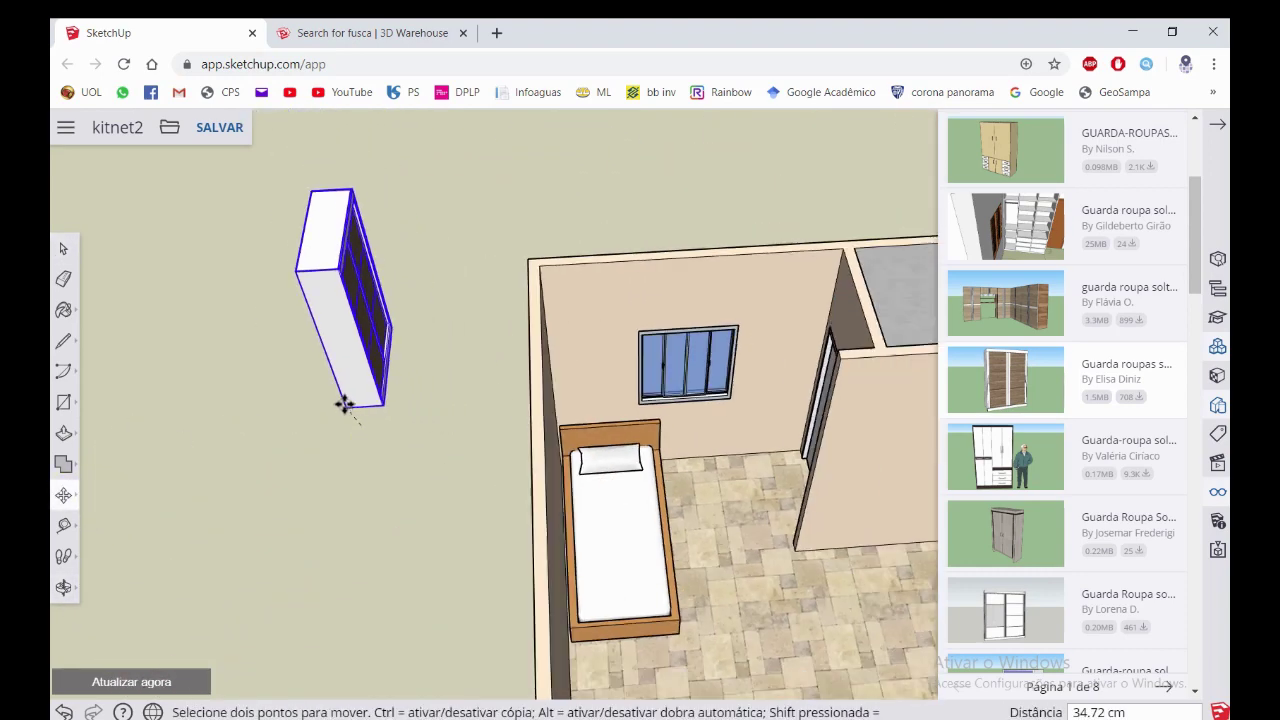
pyautogui.moveTo(343, 403); pyautogui.dragTo(495, 605, button='middle')
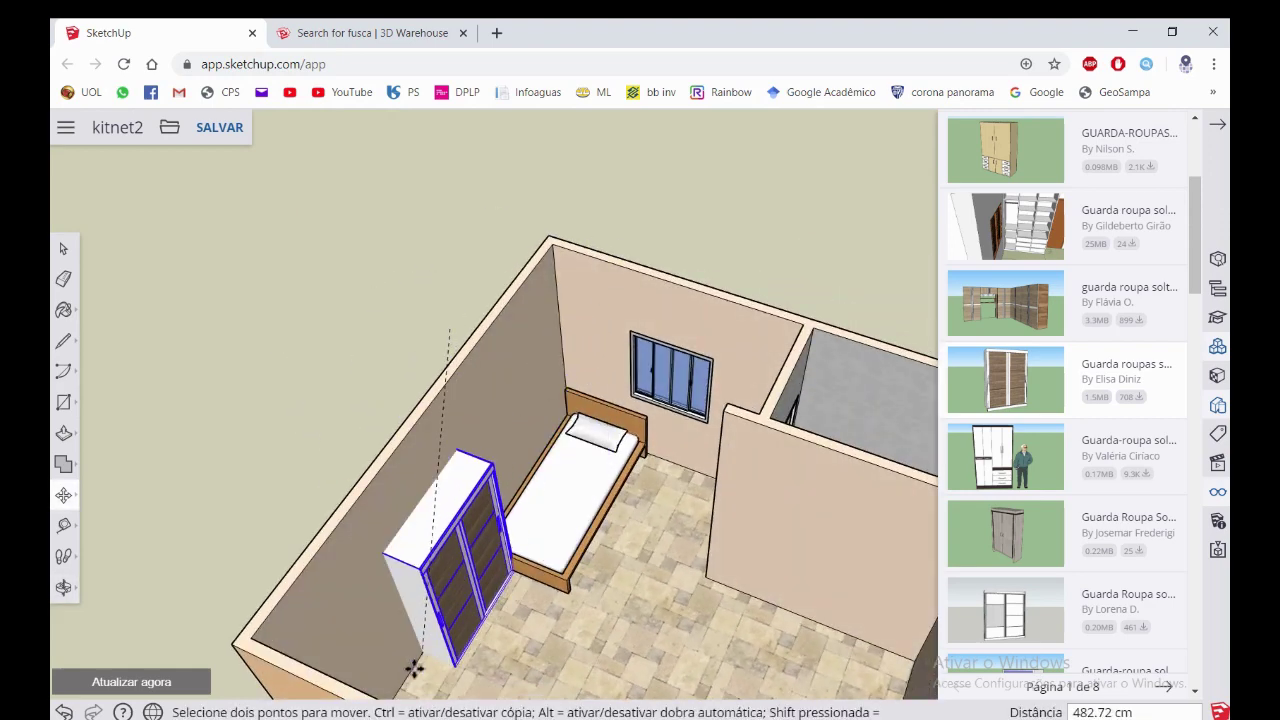
pyautogui.moveTo(411, 666)
pyautogui.mouseDown(button='middle')
pyautogui.moveTo(508, 608)
pyautogui.moveTo(400, 572)
pyautogui.mouseUp(button='middle')
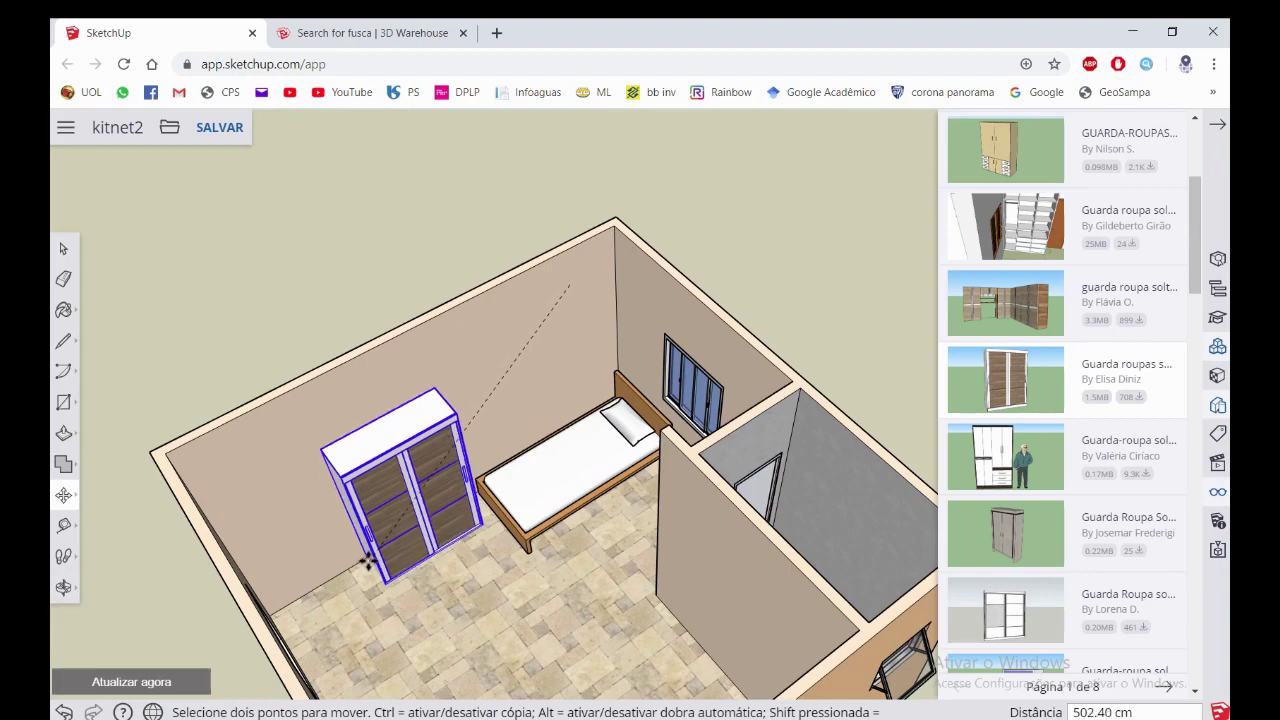
pyautogui.scroll(2, 370, 562)
pyautogui.scroll(2, 370, 560)
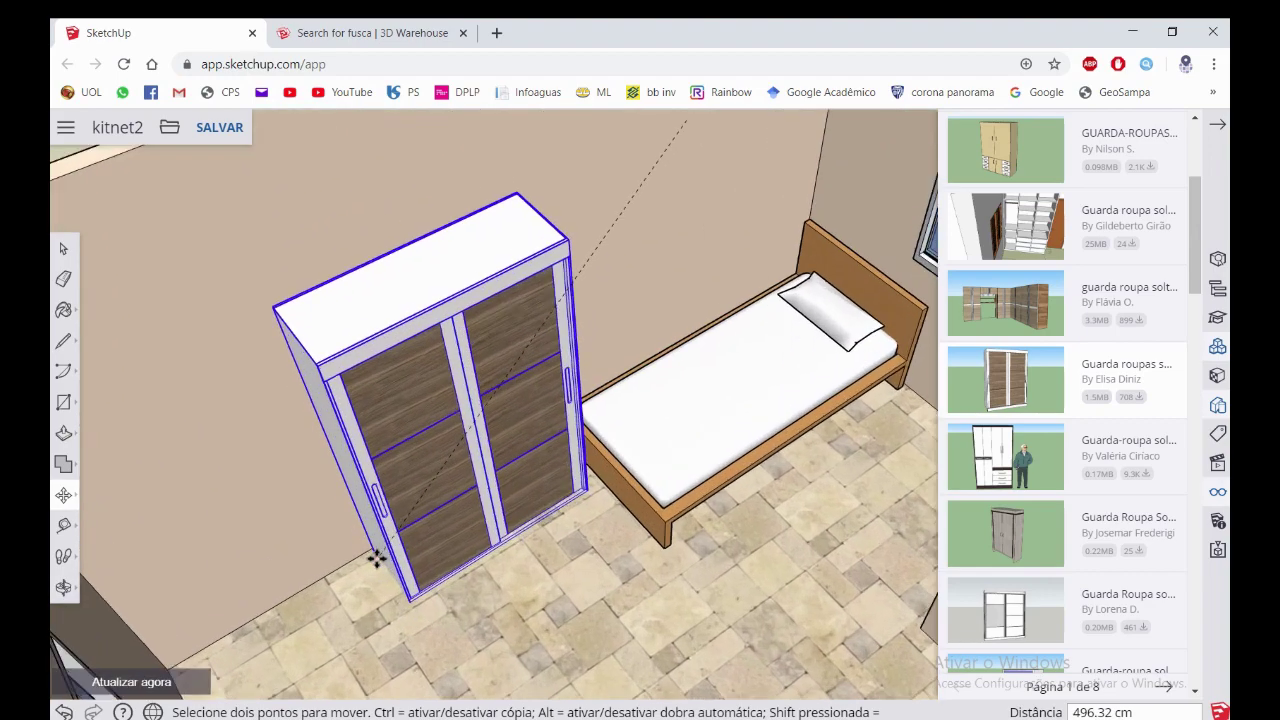
pyautogui.scroll(1, 371, 552)
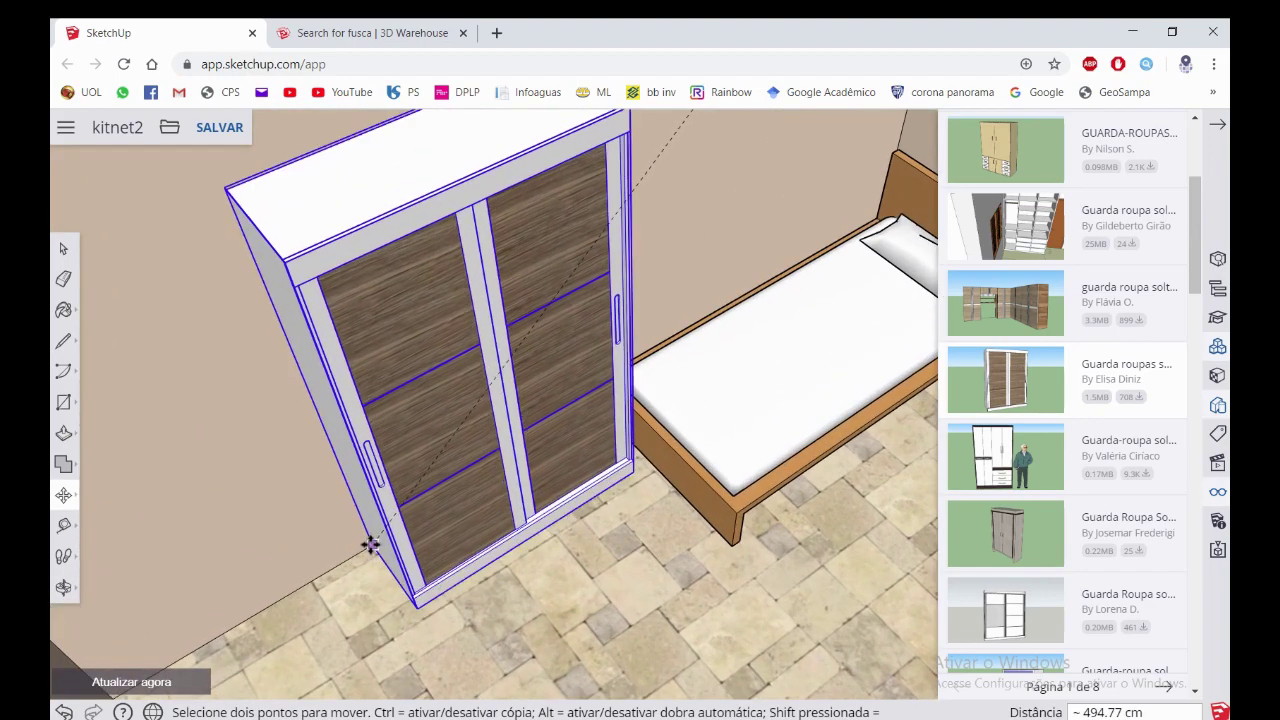
pyautogui.click(321, 573)
# Reposition the wardrobe into the corner against the wall next to the single bed
pyautogui.moveTo(692, 469); pyautogui.dragTo(323, 540, button='middle')
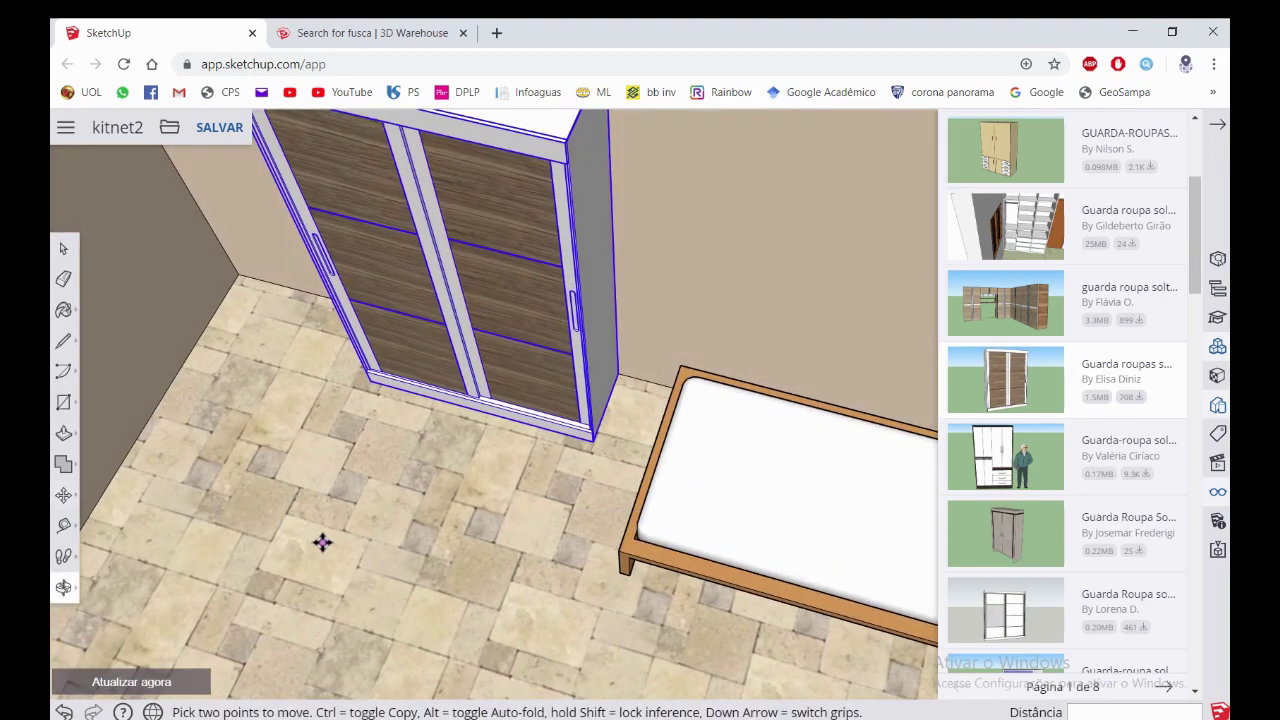
pyautogui.scroll(2, 674, 366)
pyautogui.scroll(2, 674, 370)
pyautogui.click(546, 374)
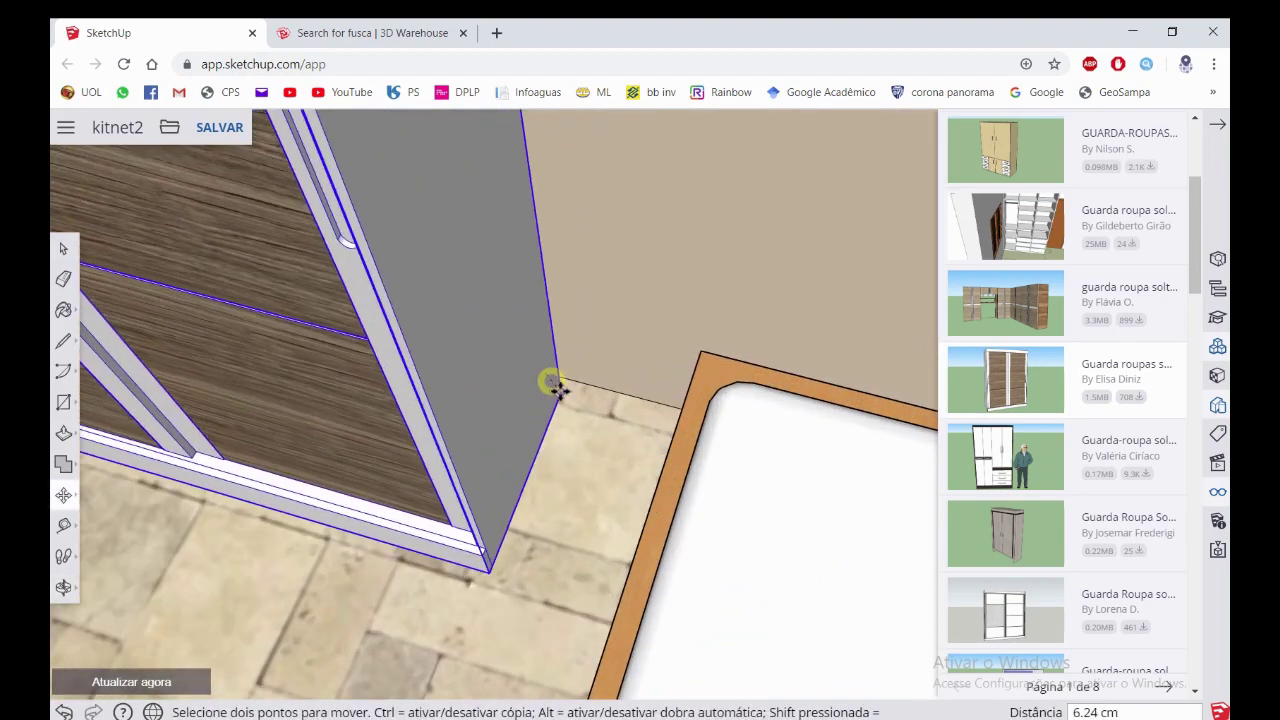
pyautogui.moveTo(551, 380)
pyautogui.mouseDown(button='middle')
pyautogui.moveTo(720, 377)
pyautogui.moveTo(560, 391)
pyautogui.moveTo(674, 403)
pyautogui.moveTo(589, 409)
pyautogui.moveTo(683, 411)
pyautogui.mouseUp(button='middle')
pyautogui.scroll(2, 686, 411)
pyautogui.click(657, 437)
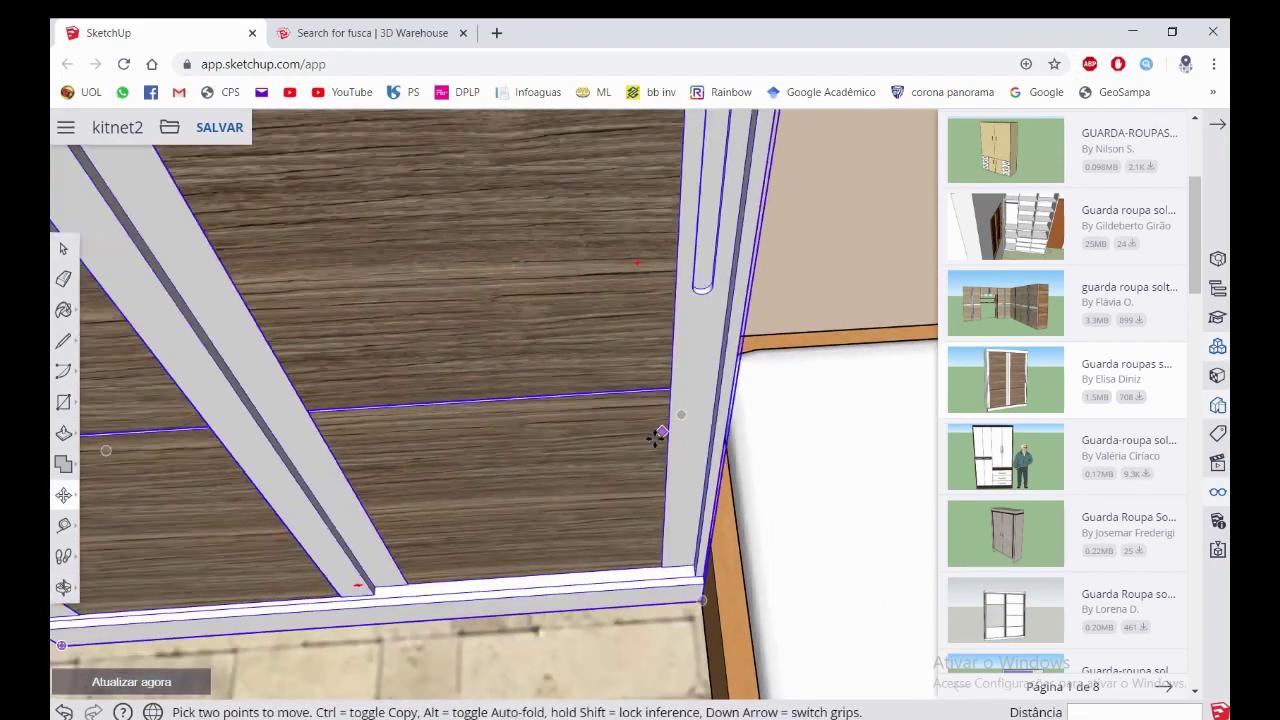
pyautogui.scroll(-3, 645, 443)
# Move the wardrobe 40 cm along the green axis
pyautogui.click(634, 449)
pyautogui.write('40')
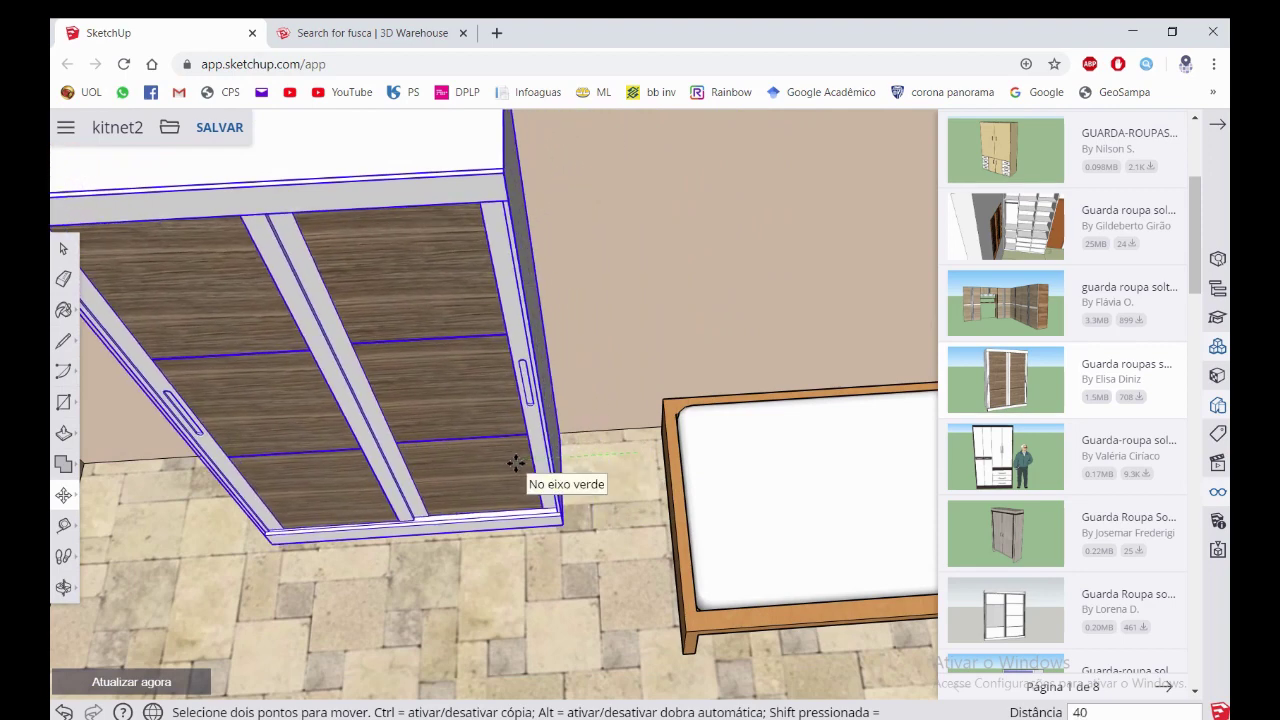
pyautogui.press('Return')
pyautogui.moveTo(520, 463)
pyautogui.mouseDown(button='middle')
pyautogui.moveTo(394, 440)
pyautogui.moveTo(597, 397)
pyautogui.moveTo(280, 369)
pyautogui.moveTo(260, 266)
pyautogui.moveTo(603, 271)
pyautogui.moveTo(741, 316)
pyautogui.mouseUp(button='middle')
pyautogui.press('m')
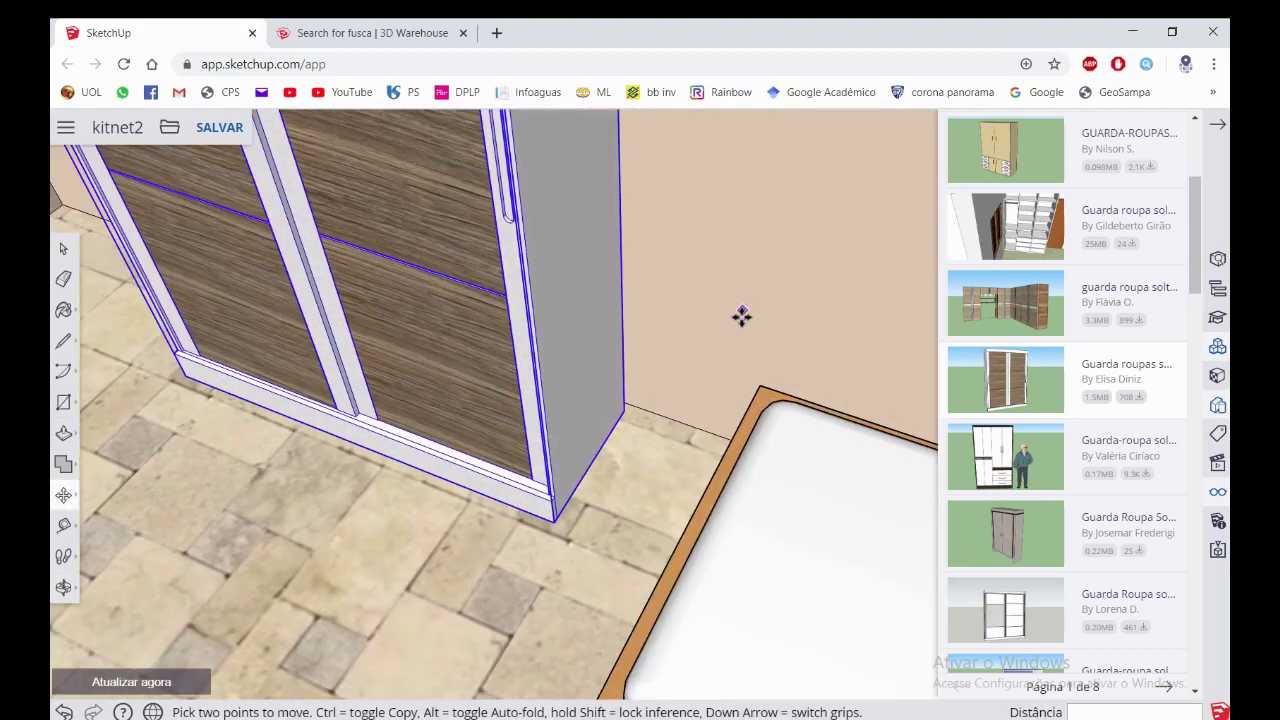
pyautogui.scroll(-5, 741, 316)
pyautogui.scroll(-5, 611, 337)
# Clear the wardrobe selection and orbit to view the whole room and its windowed walls
pyautogui.press('space')
pyautogui.click(406, 286)
pyautogui.moveTo(406, 286)
pyautogui.mouseDown(button='middle')
pyautogui.moveTo(846, 357)
pyautogui.moveTo(751, 449)
pyautogui.moveTo(634, 394)
pyautogui.moveTo(471, 363)
pyautogui.moveTo(537, 365)
pyautogui.moveTo(437, 283)
pyautogui.mouseUp(button='middle')
pyautogui.scroll(3, 530, 350)
pyautogui.scroll(2, 521, 338)
pyautogui.scroll(-5, 521, 343)
pyautogui.scroll(1, 606, 268)
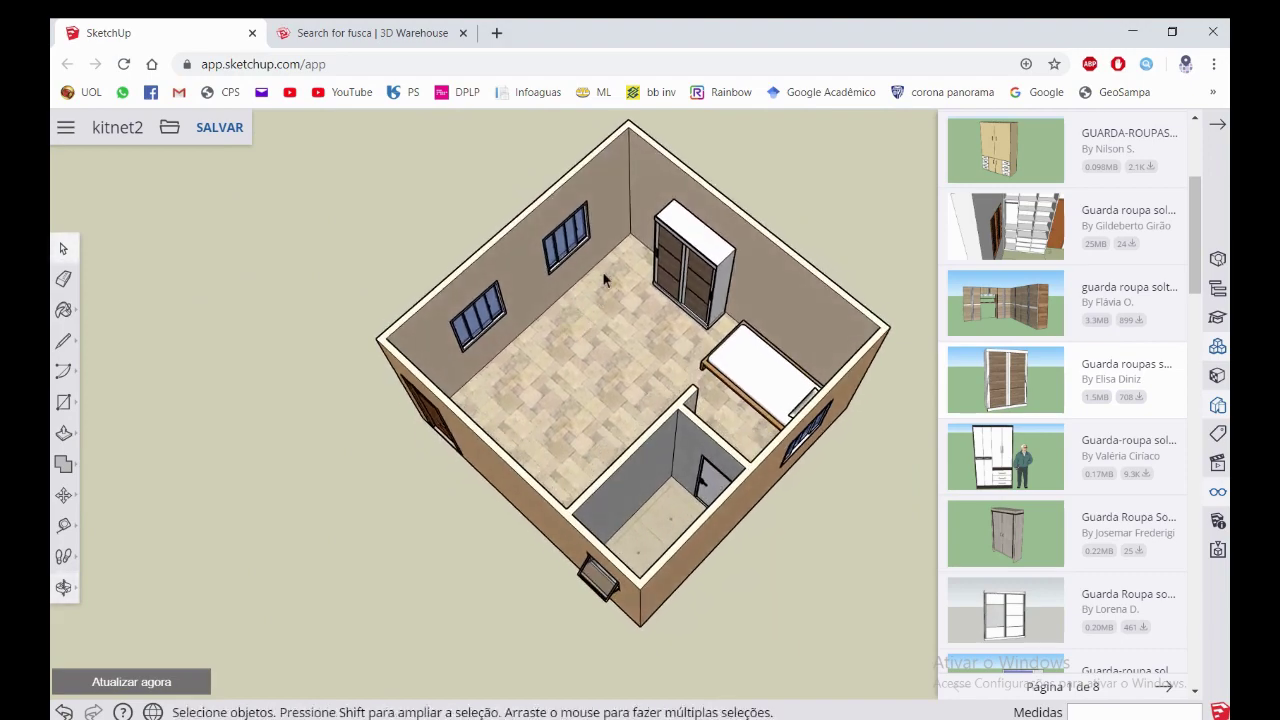
pyautogui.scroll(2, 602, 271)
pyautogui.scroll(2, 585, 265)
pyautogui.scroll(2, 565, 258)
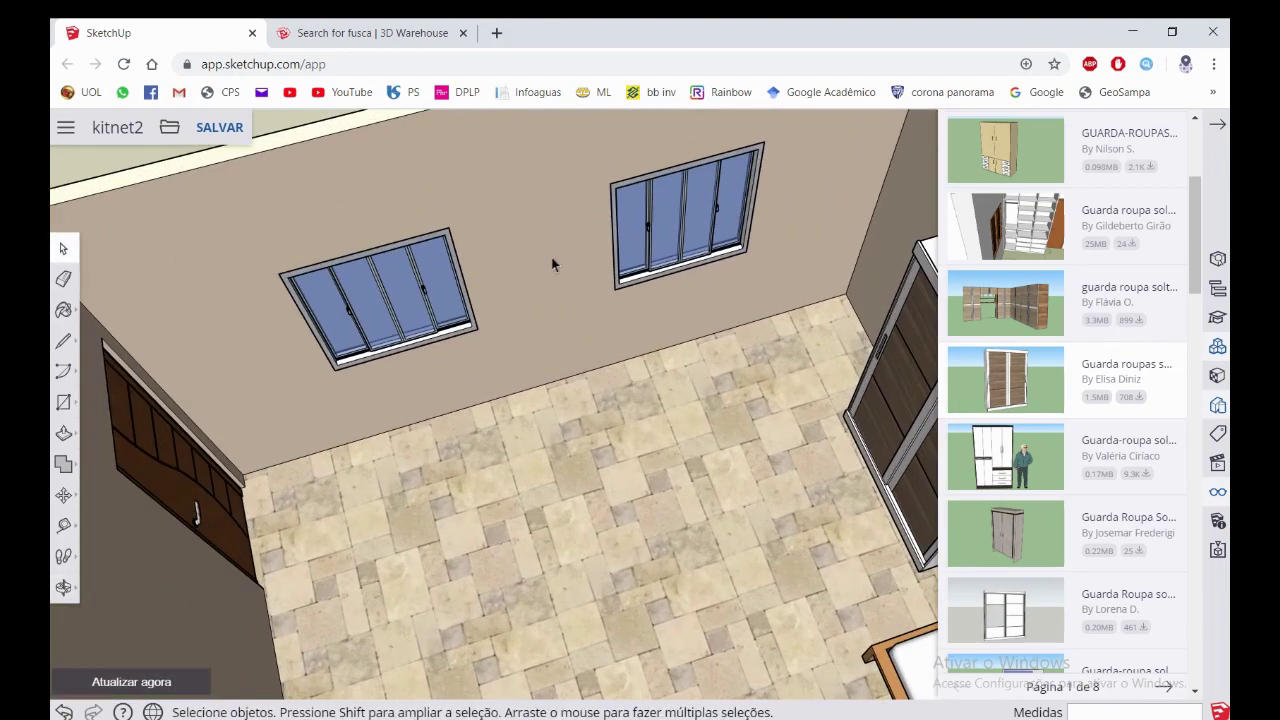
pyautogui.moveTo(551, 257); pyautogui.dragTo(632, 236, button='middle')
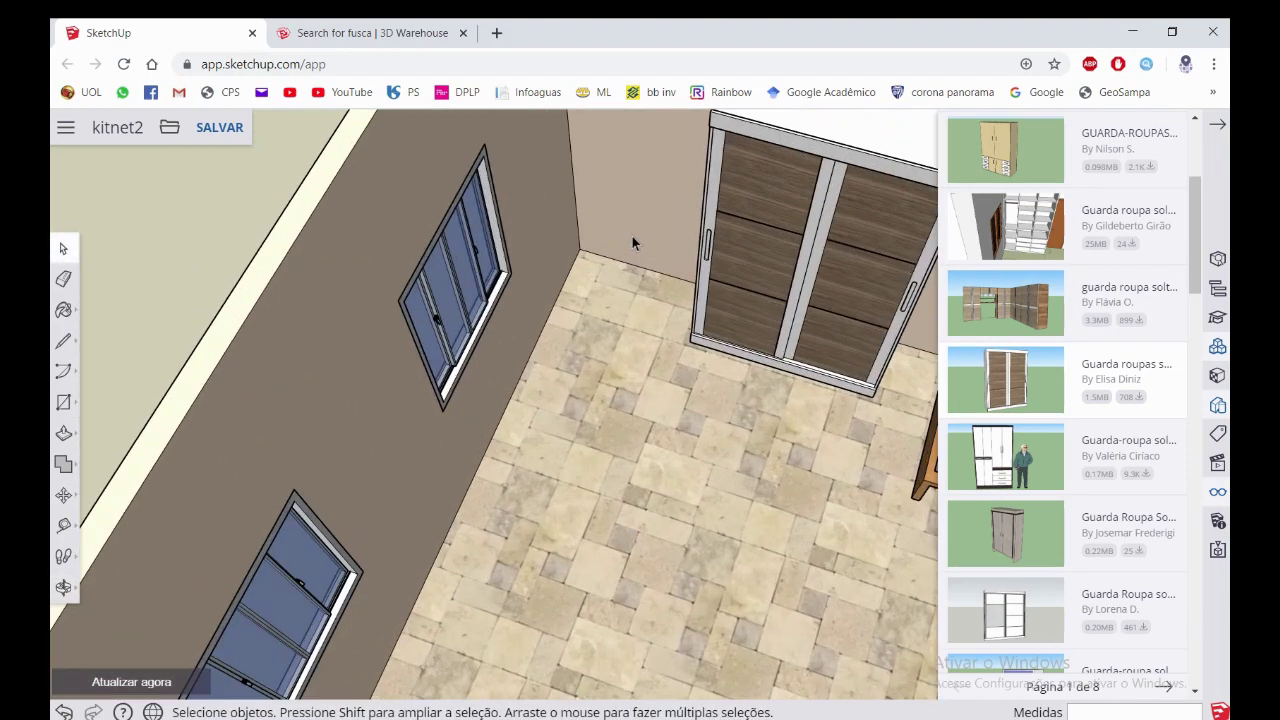
pyautogui.scroll(2, 1159, 155)
pyautogui.scroll(3, 1080, 175)
pyautogui.write('estante livros')
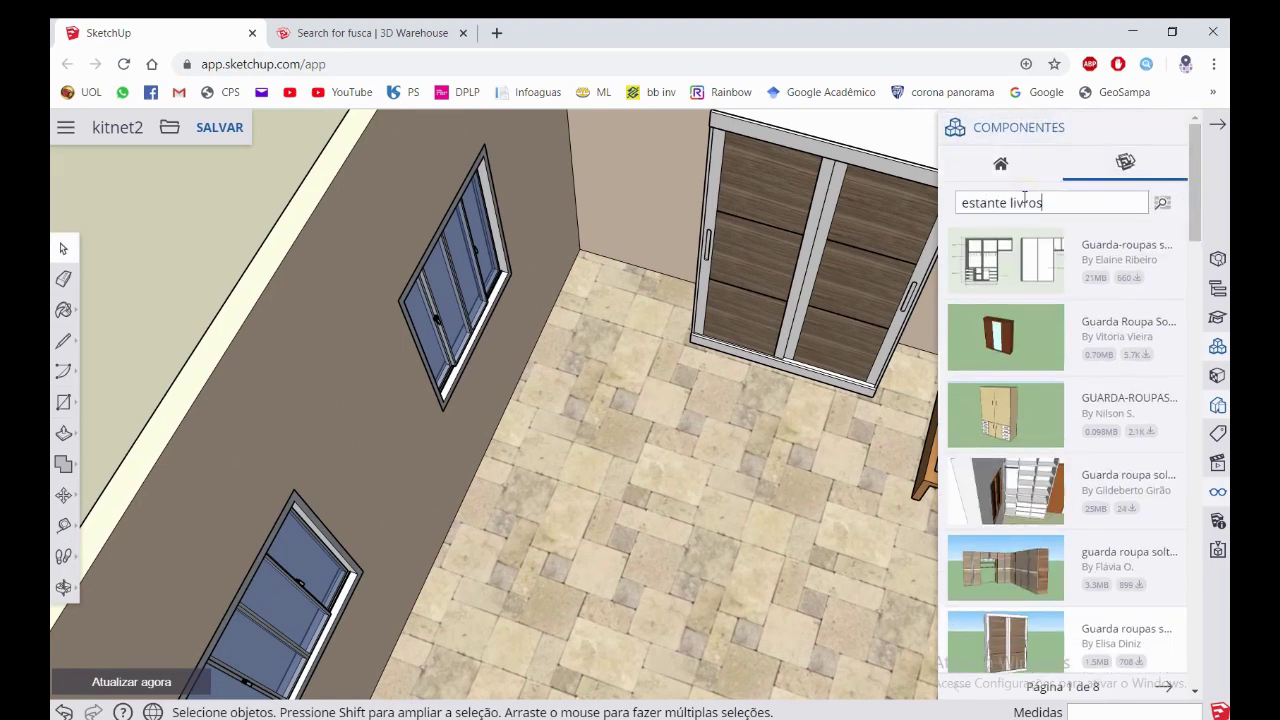
# Search components for 'estante livros' and page forward to results page 3 of 24
pyautogui.press('Return')
pyautogui.scroll(-3, 1052, 325)
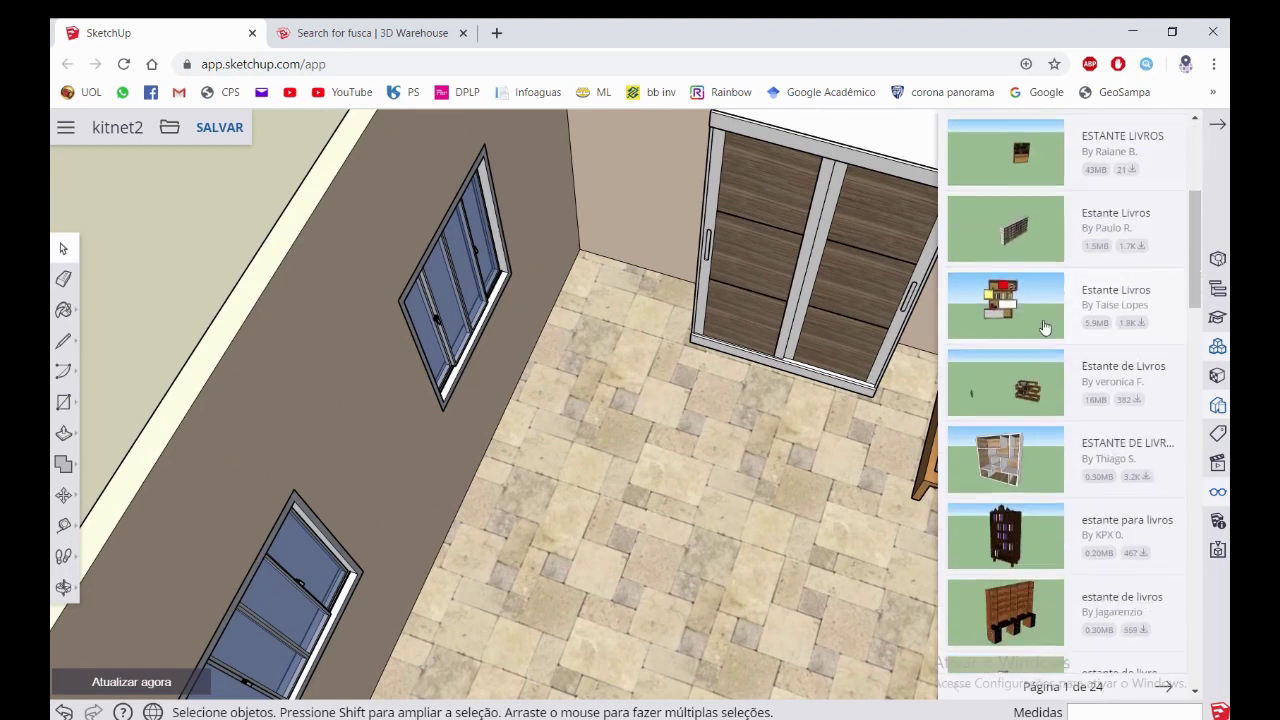
pyautogui.scroll(-3, 1040, 345)
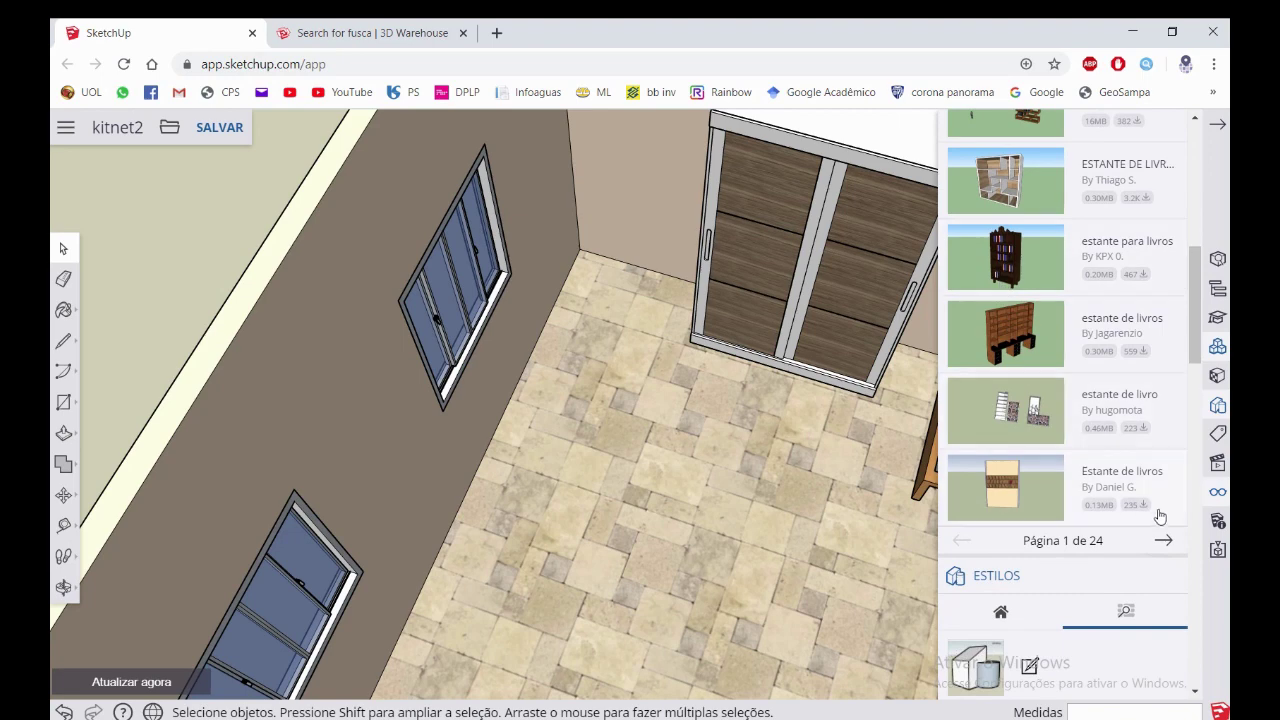
pyautogui.click(1163, 541)
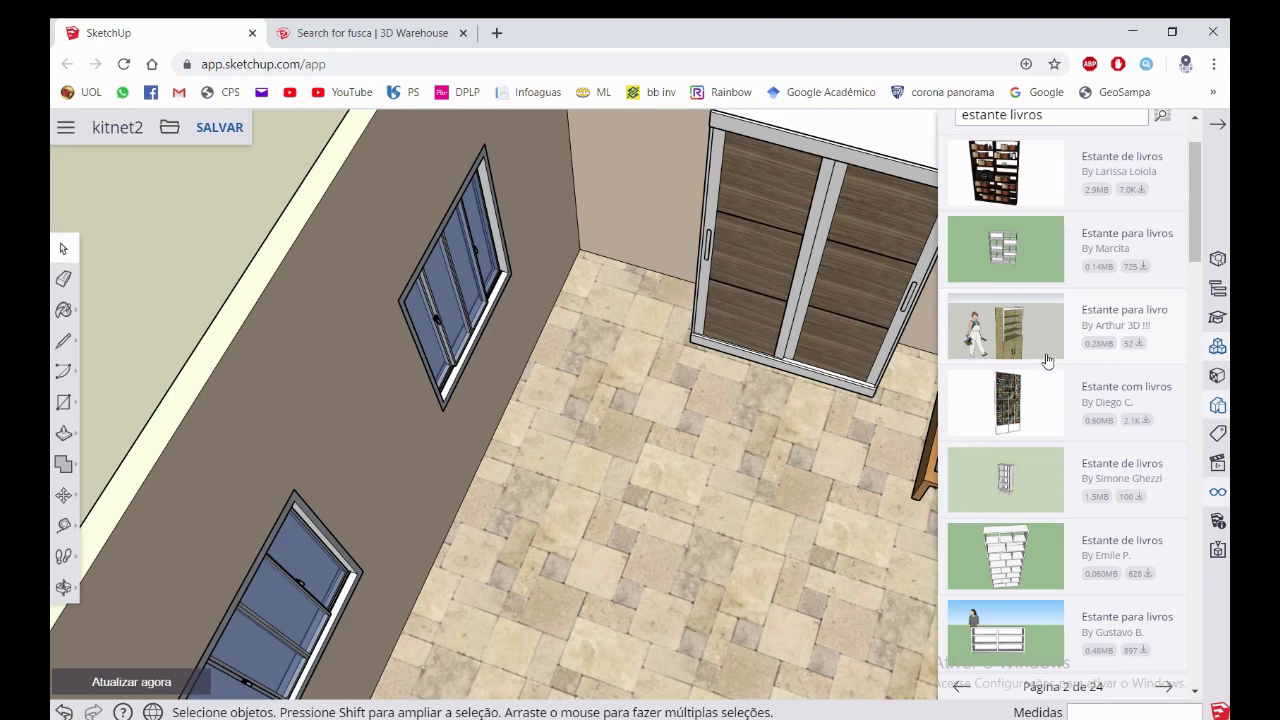
pyautogui.scroll(-1, 1043, 366)
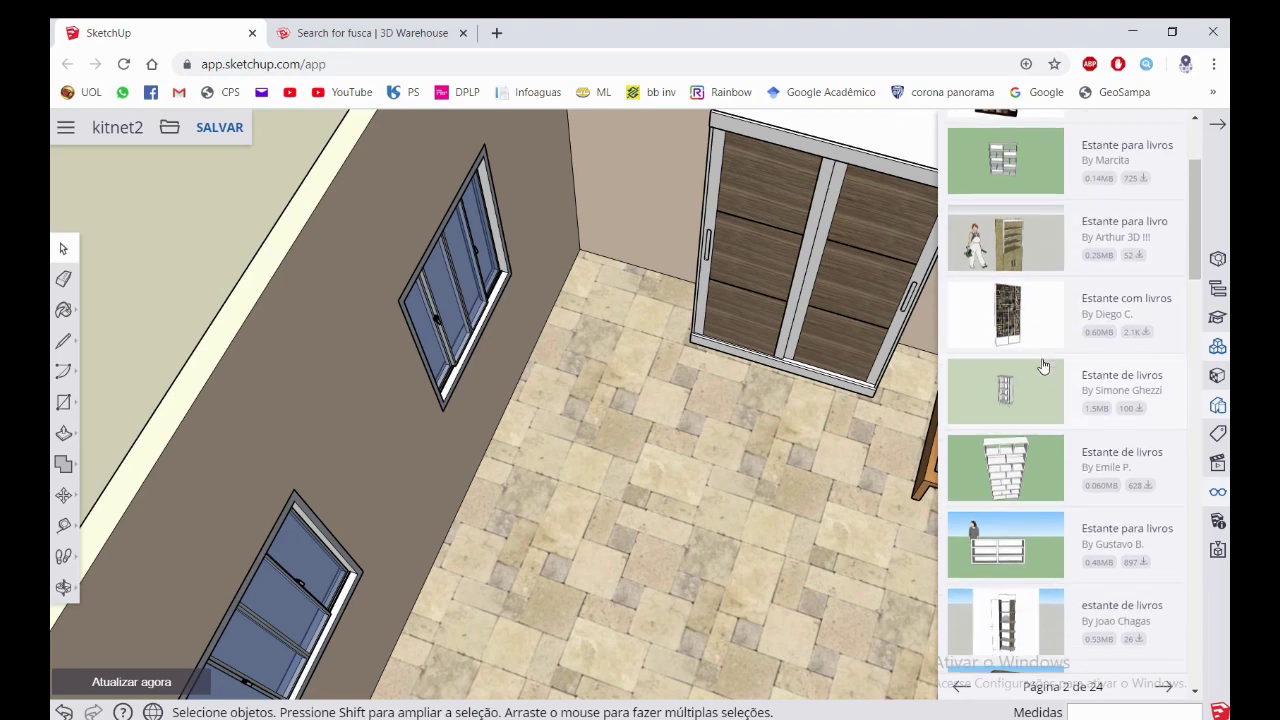
pyautogui.scroll(-3, 1043, 366)
pyautogui.scroll(-3, 1043, 366)
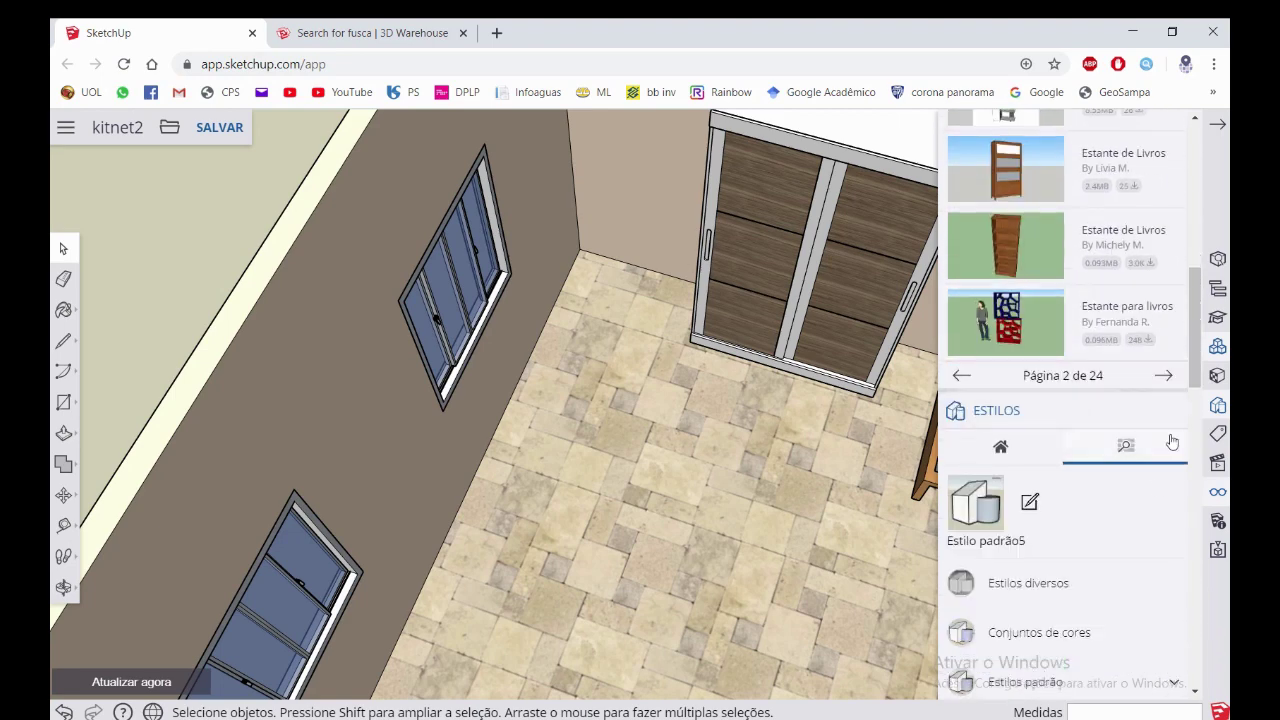
pyautogui.click(1165, 377)
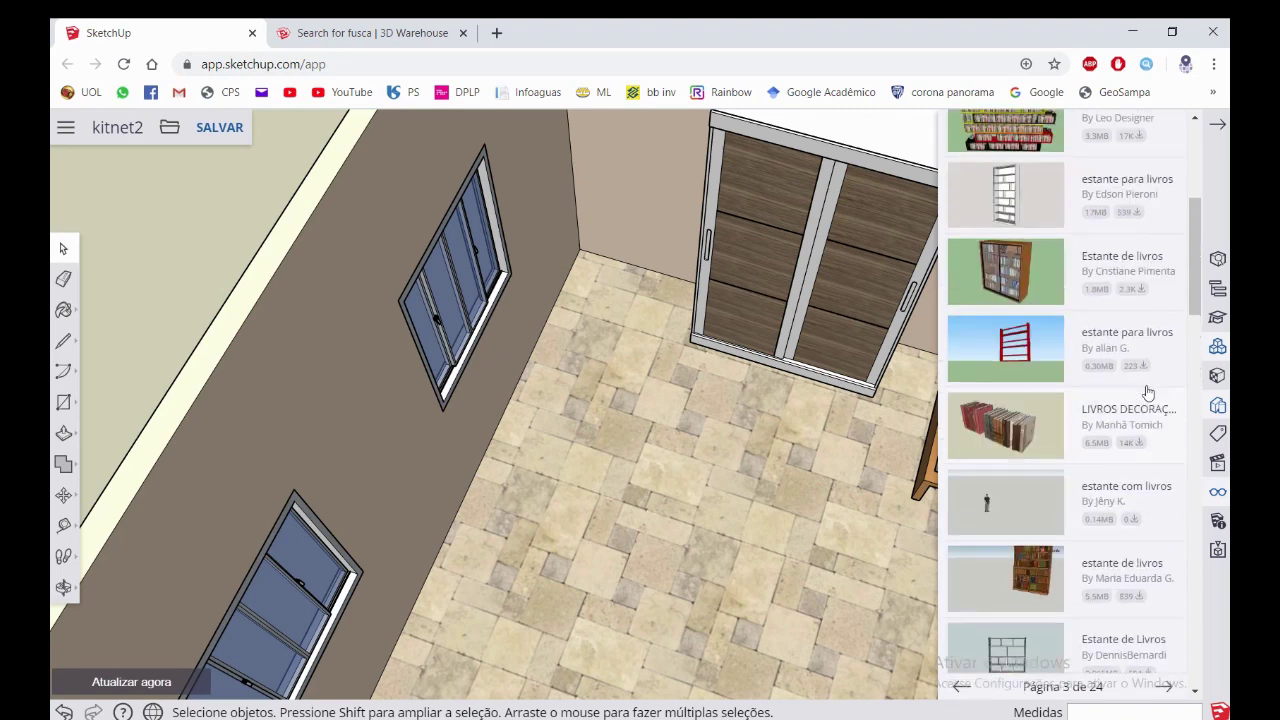
pyautogui.scroll(3, 1145, 391)
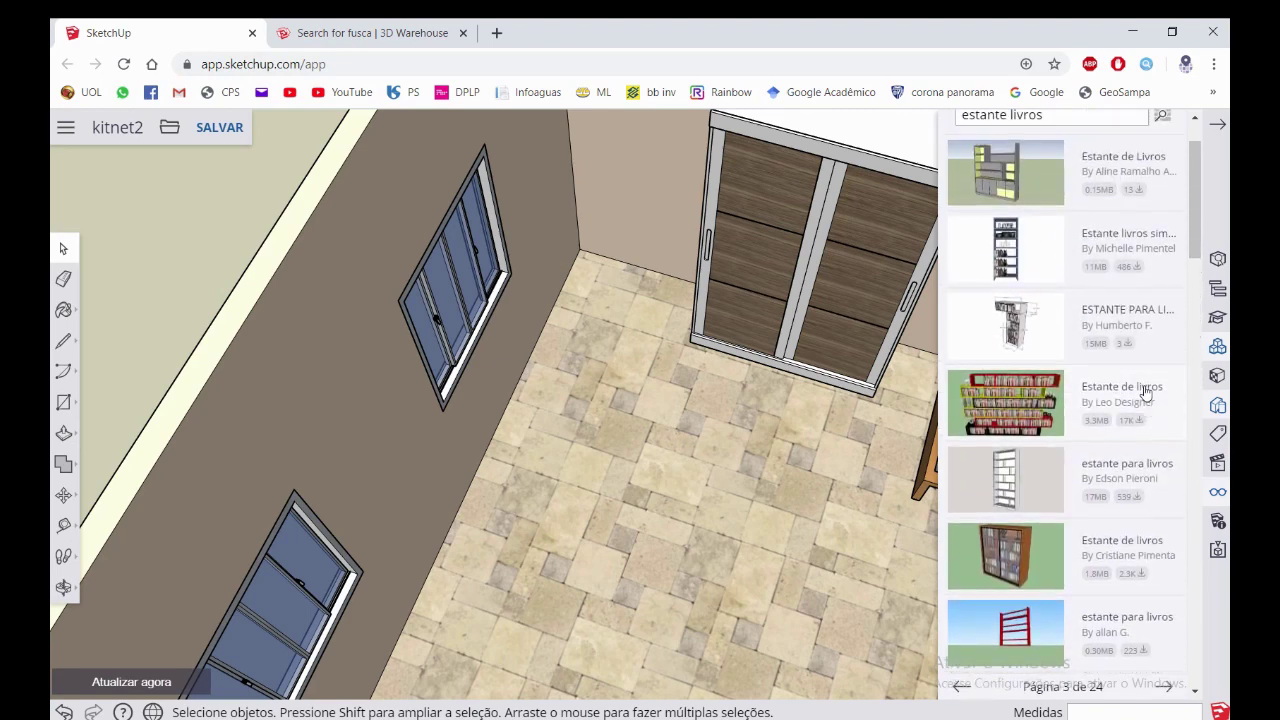
pyautogui.scroll(-3, 1100, 413)
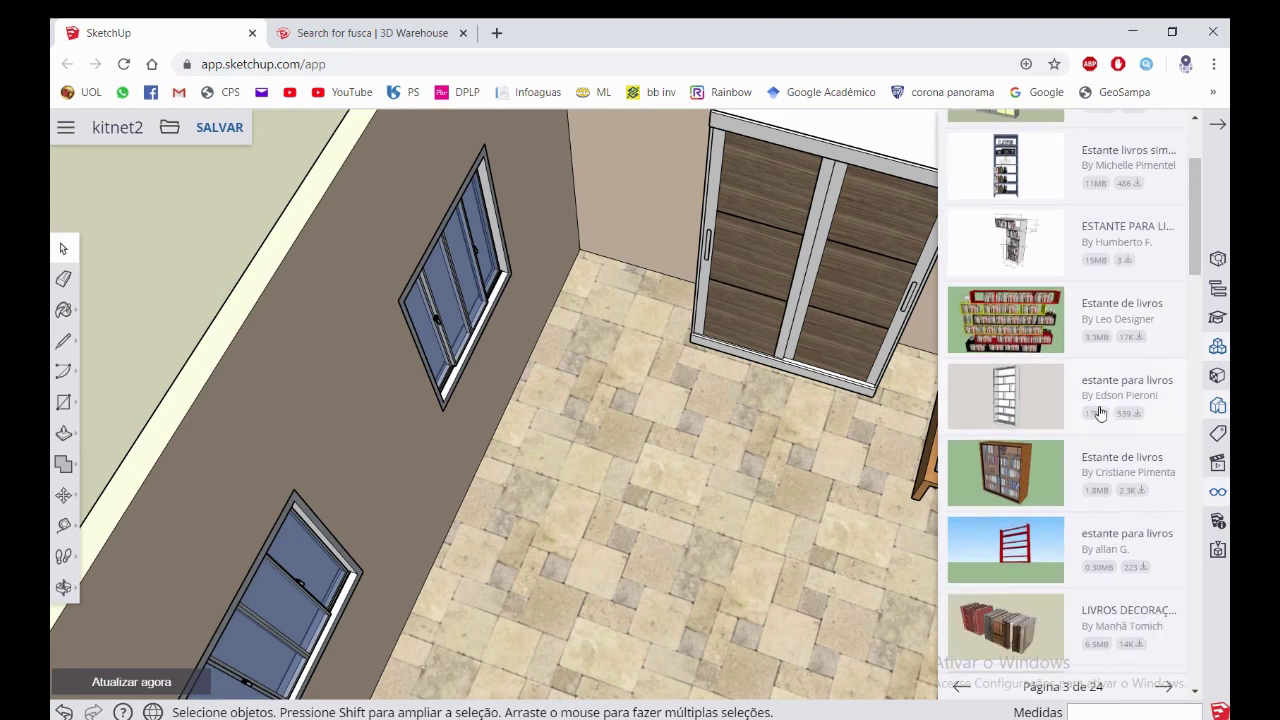
pyautogui.scroll(-2, 1106, 411)
pyautogui.scroll(-2, 1106, 410)
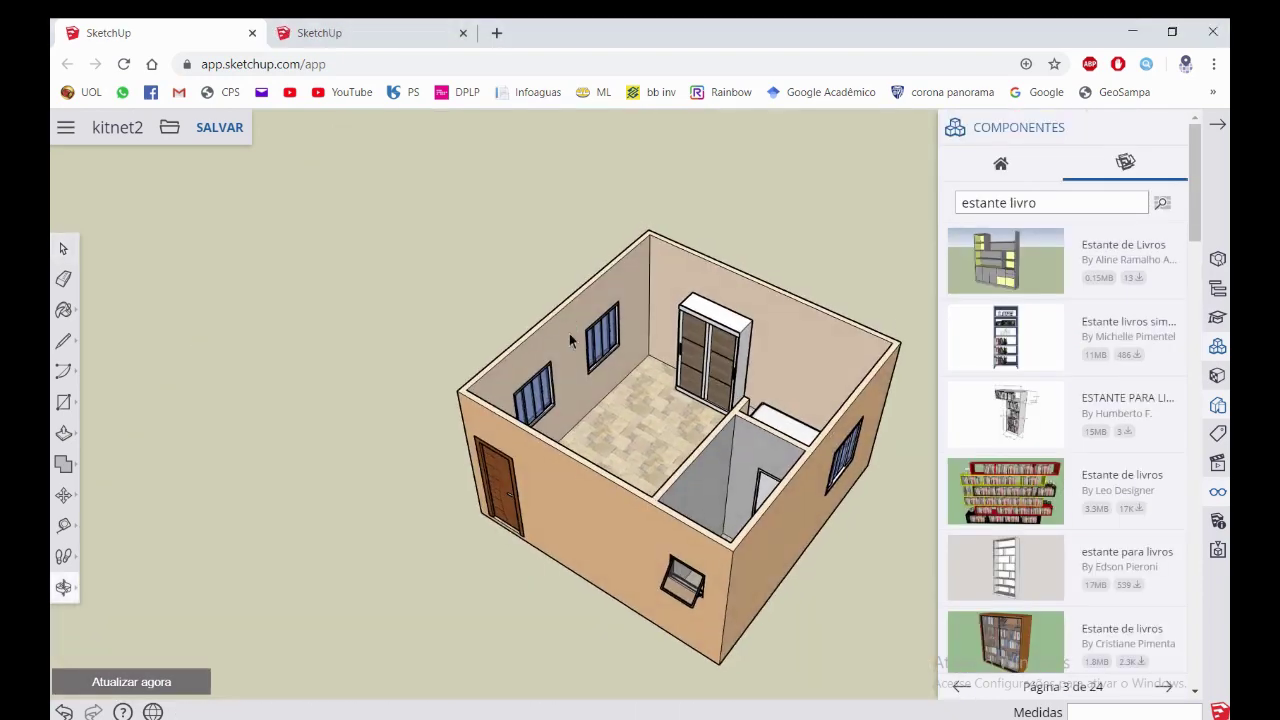
# Close the extra SketchUp tab and the Components panel to return to the model
pyautogui.moveTo(569, 333)
pyautogui.mouseDown(button='middle')
pyautogui.moveTo(772, 402)
pyautogui.moveTo(757, 375)
pyautogui.mouseUp(button='middle')
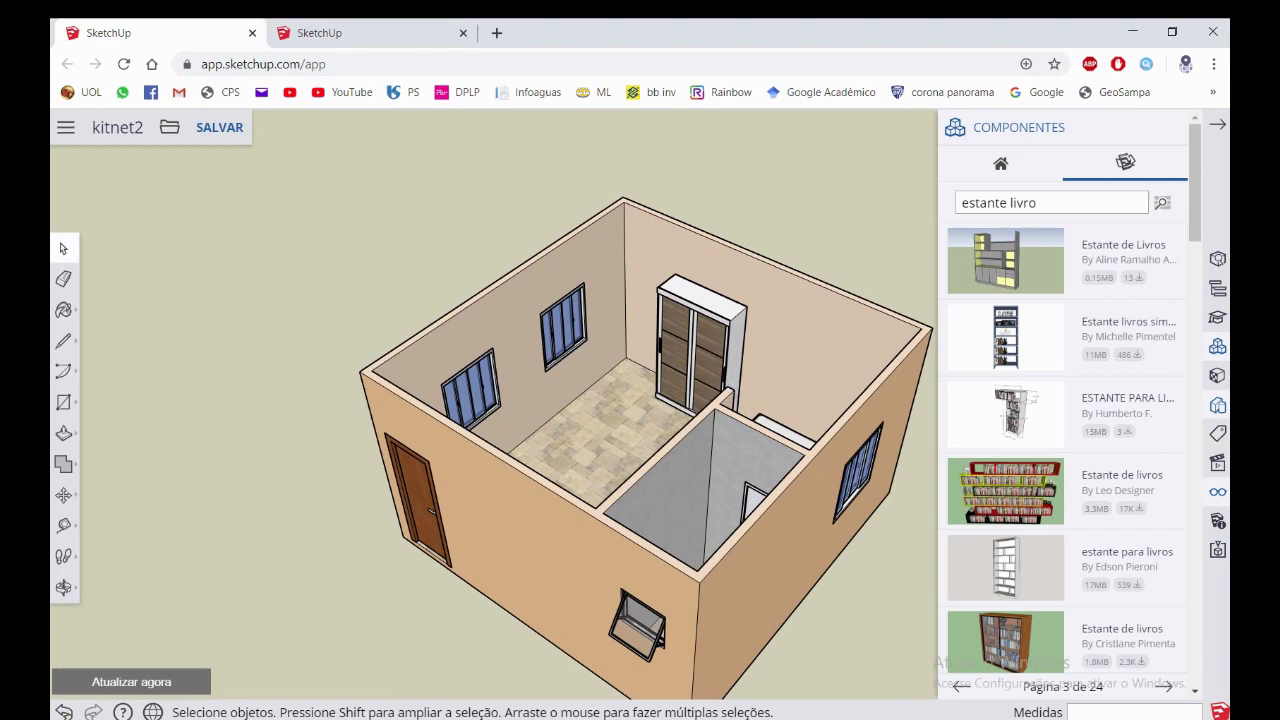
pyautogui.hotkey('ctrl', 'w')
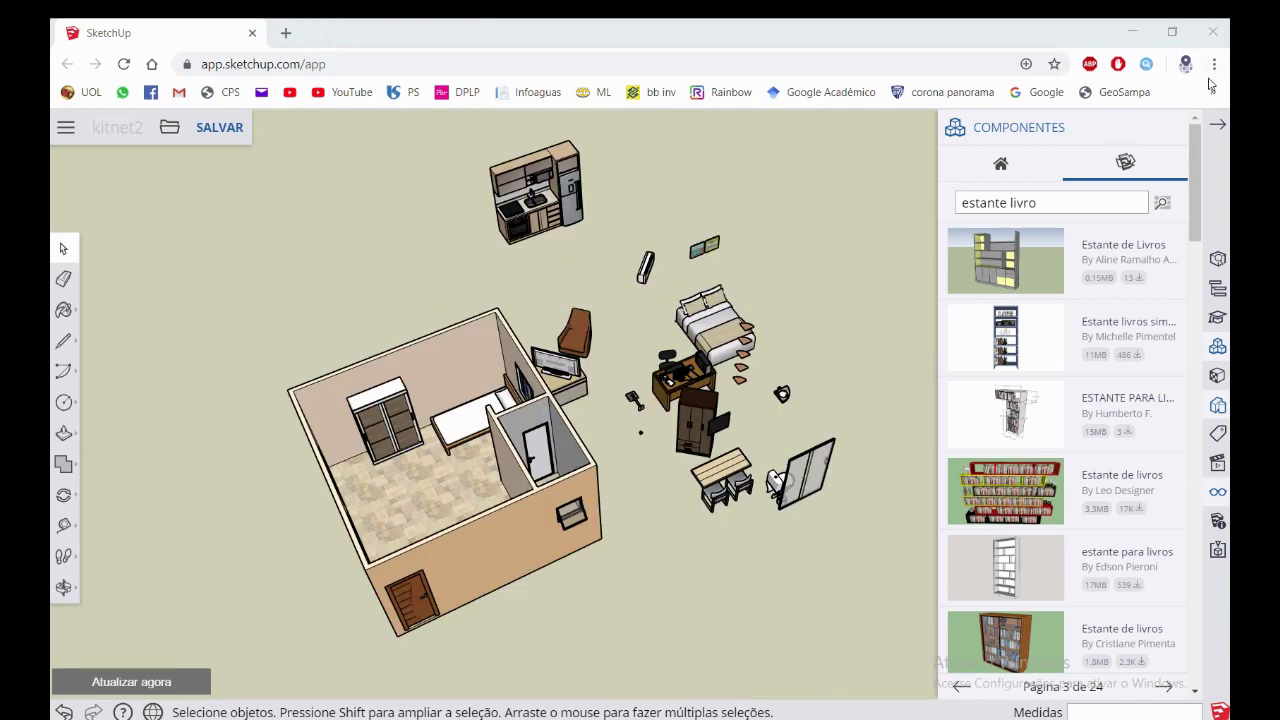
pyautogui.click(1218, 124)
pyautogui.moveTo(813, 319)
pyautogui.mouseDown(button='middle')
pyautogui.moveTo(732, 258)
pyautogui.moveTo(733, 274)
pyautogui.moveTo(612, 336)
pyautogui.mouseUp(button='middle')
pyautogui.scroll(3, 732, 261)
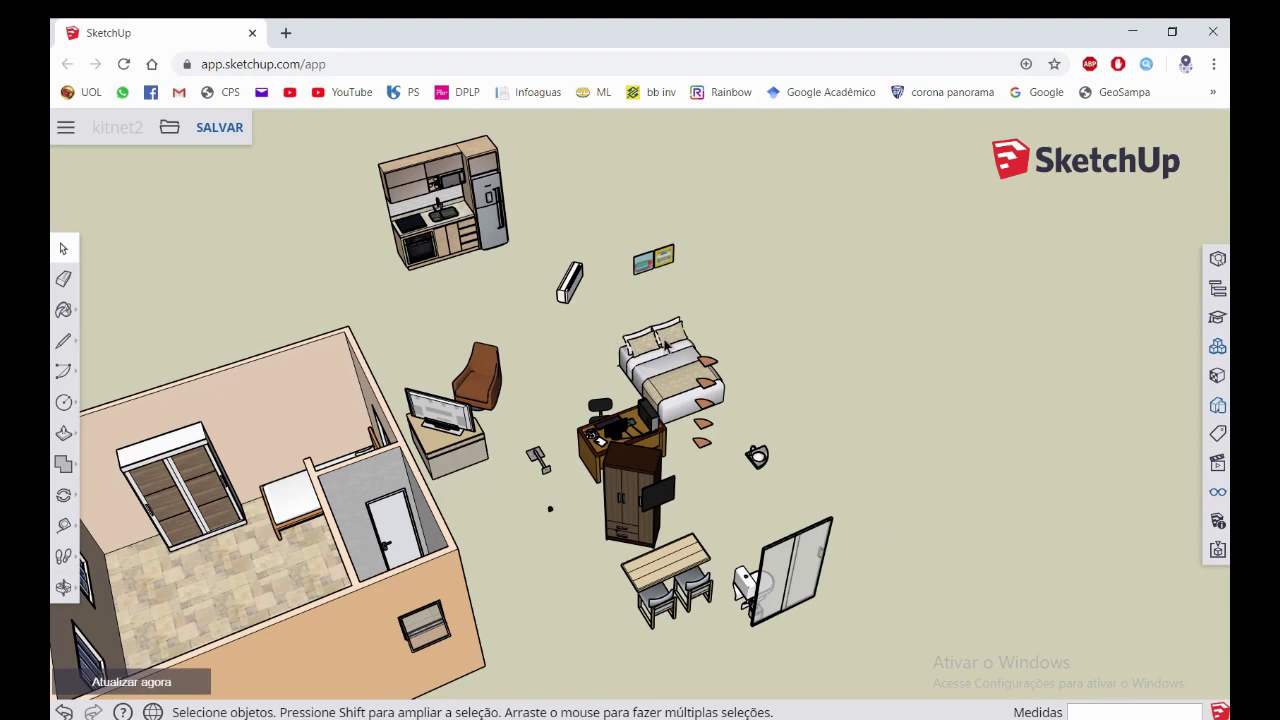
# From a top-down view of the room, delete the small single bed
pyautogui.moveTo(600, 350)
pyautogui.mouseDown(button='middle')
pyautogui.moveTo(645, 343)
pyautogui.moveTo(481, 340)
pyautogui.moveTo(525, 405)
pyautogui.mouseUp(button='middle')
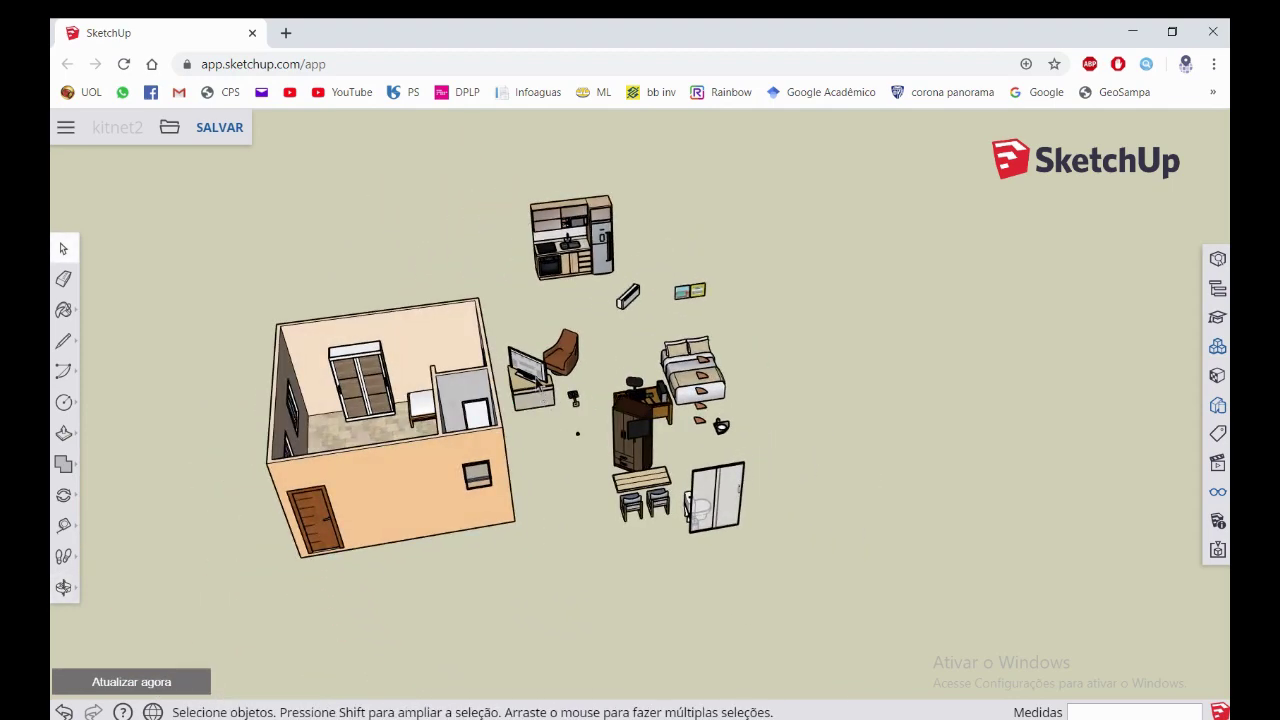
pyautogui.moveTo(537, 383)
pyautogui.mouseDown(button='middle')
pyautogui.moveTo(863, 463)
pyautogui.moveTo(909, 446)
pyautogui.mouseUp(button='middle')
pyautogui.scroll(3, 725, 460)
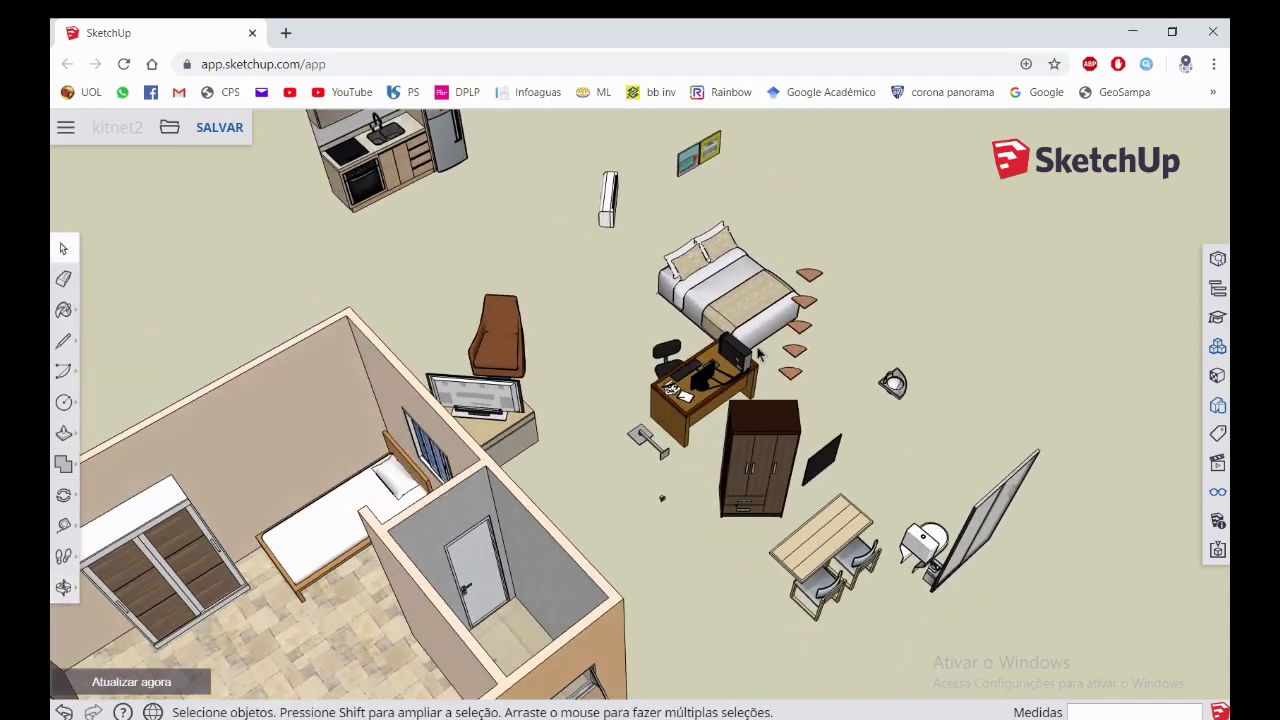
pyautogui.scroll(-3, 758, 354)
pyautogui.moveTo(758, 354)
pyautogui.mouseDown(button='middle')
pyautogui.moveTo(668, 320)
pyautogui.moveTo(596, 360)
pyautogui.mouseUp(button='middle')
pyautogui.scroll(1, 470, 396)
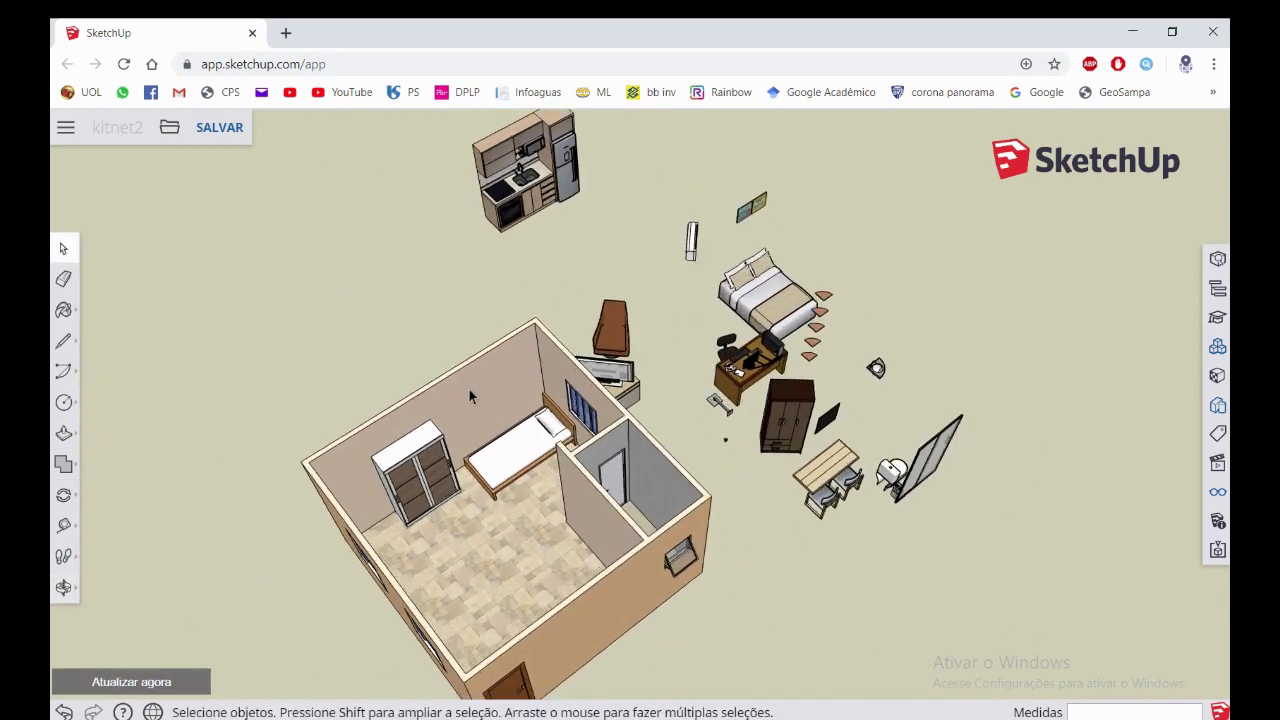
pyautogui.scroll(1, 470, 396)
pyautogui.press('Delete')
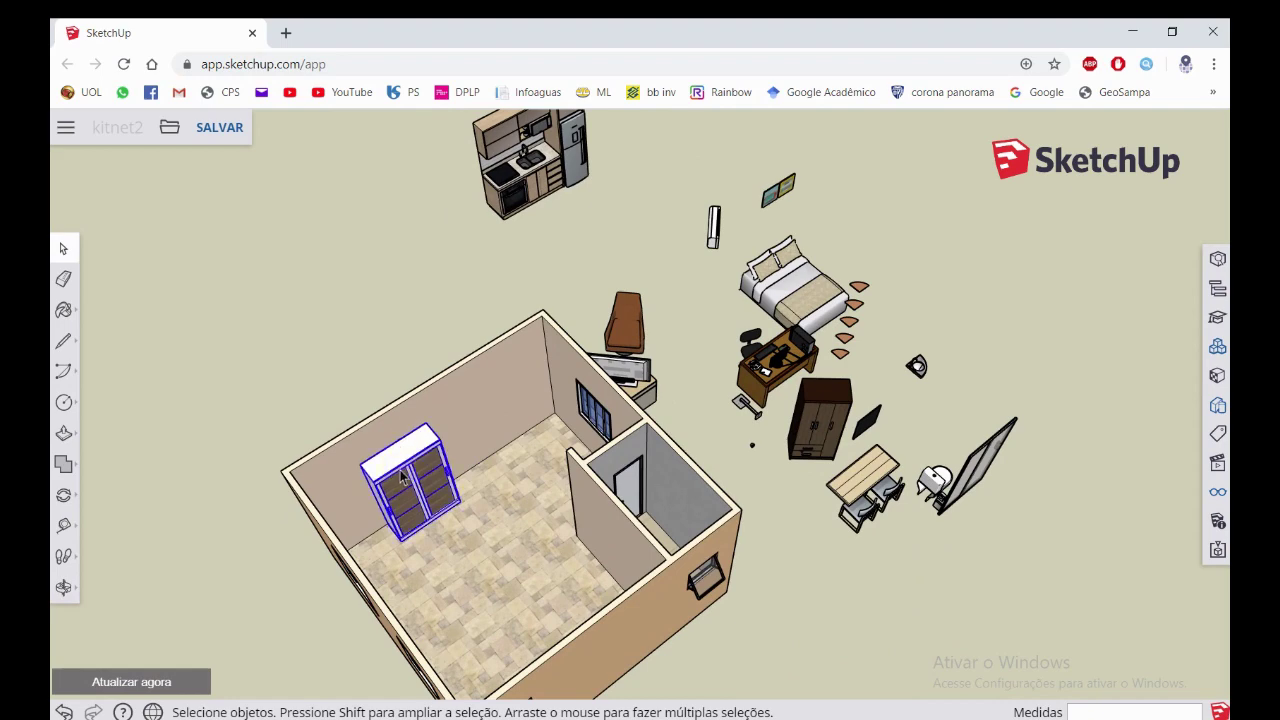
pyautogui.scroll(2, 826, 193)
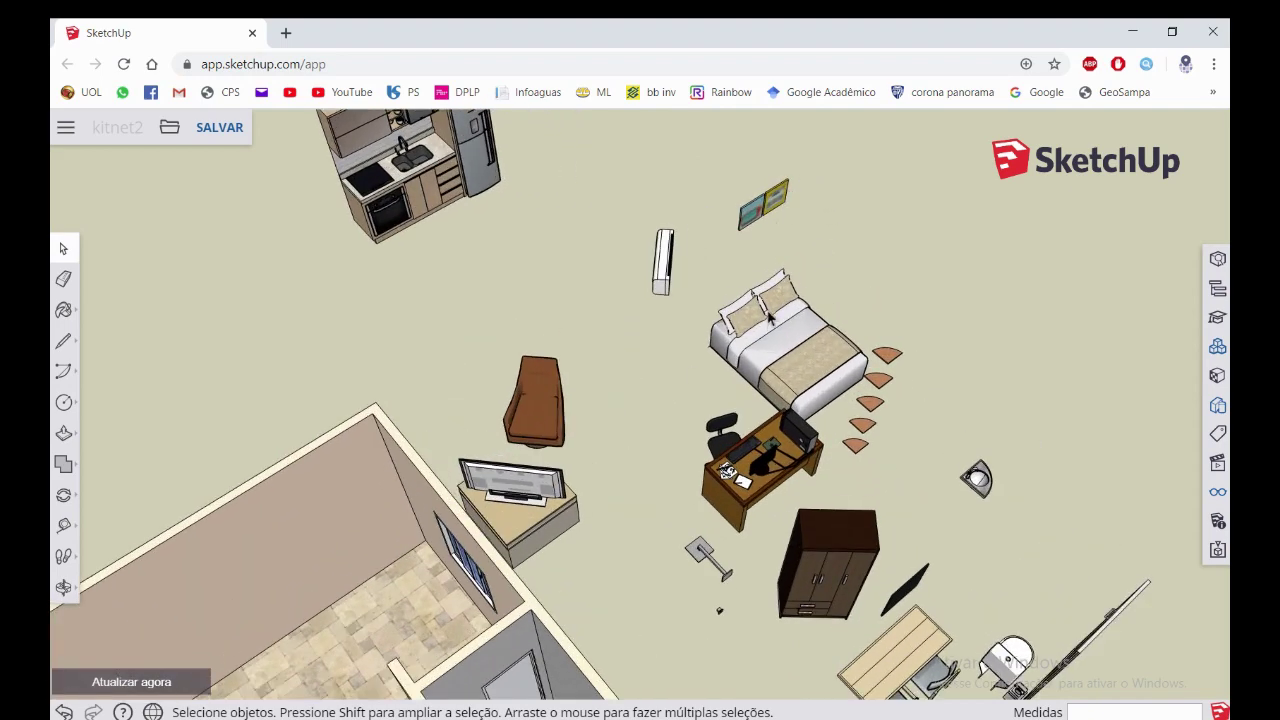
pyautogui.moveTo(640, 400); pyautogui.dragTo(700, 390, button='middle')
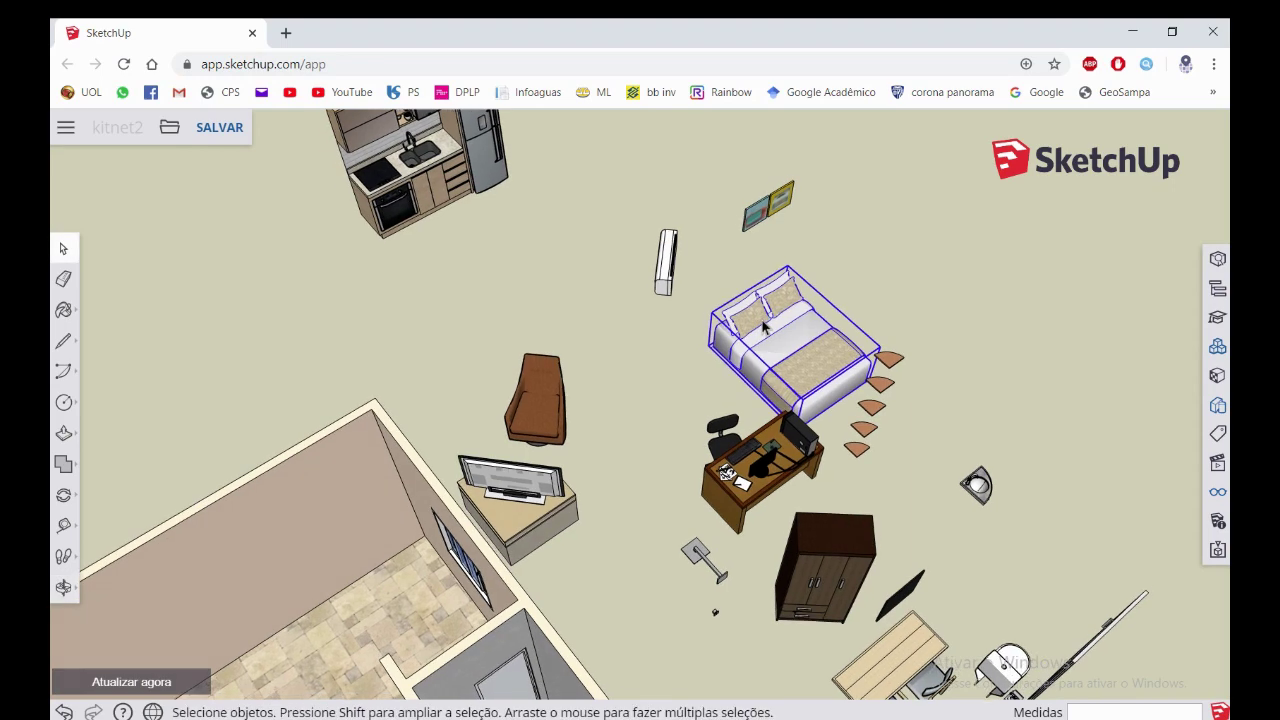
# Carry the double bed from outside into the room and set it down near the window wall
pyautogui.click(63, 495)
pyautogui.click(113, 462)
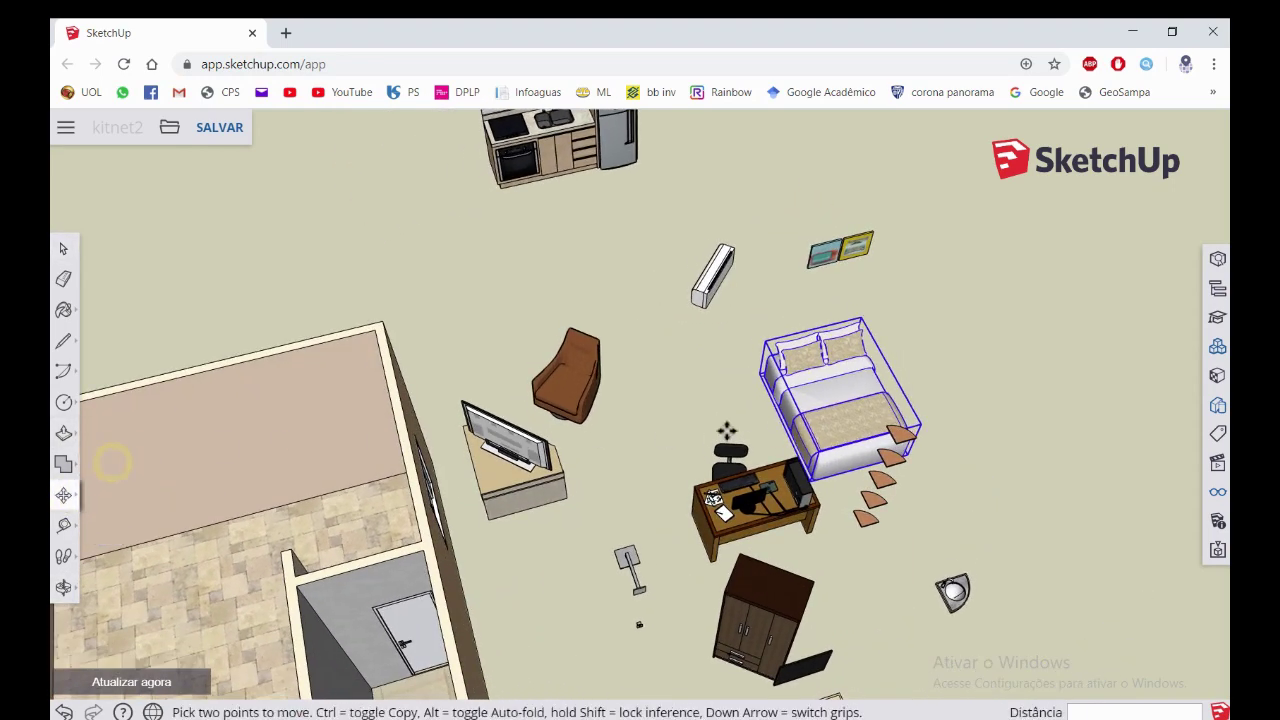
pyautogui.click(820, 408)
pyautogui.moveTo(349, 500); pyautogui.dragTo(611, 377, button='middle')
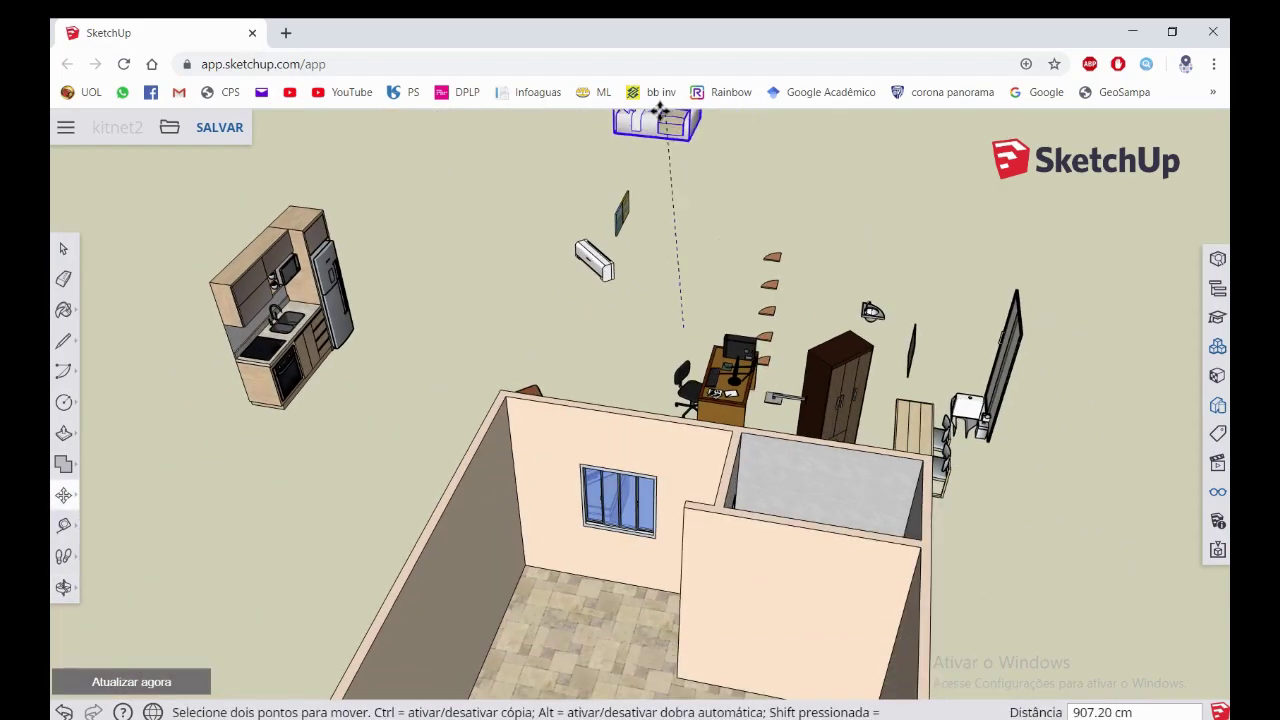
pyautogui.scroll(-5, 651, 500)
pyautogui.moveTo(651, 500); pyautogui.dragTo(586, 420, button='middle')
pyautogui.scroll(6, 600, 429)
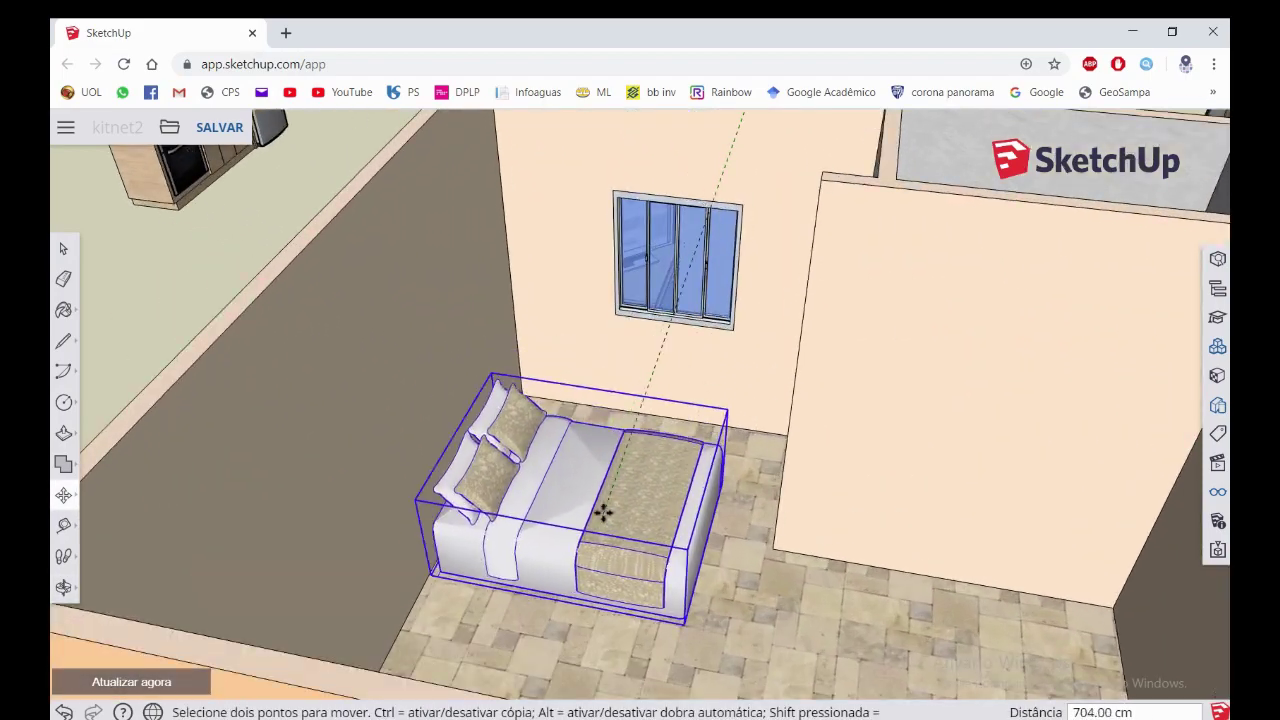
pyautogui.moveTo(603, 512); pyautogui.dragTo(306, 694, button='middle')
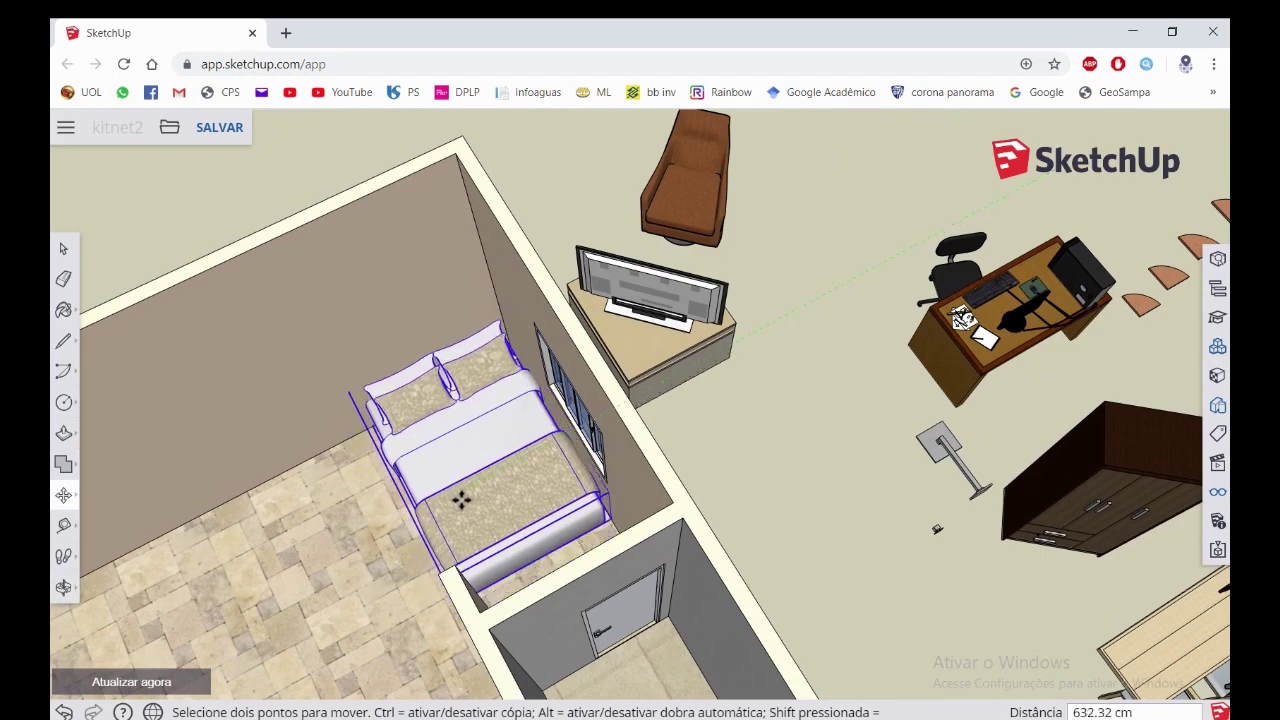
pyautogui.moveTo(461, 500)
pyautogui.mouseDown(button='middle')
pyautogui.moveTo(494, 491)
pyautogui.moveTo(486, 509)
pyautogui.mouseUp(button='middle')
pyautogui.scroll(3, 398, 652)
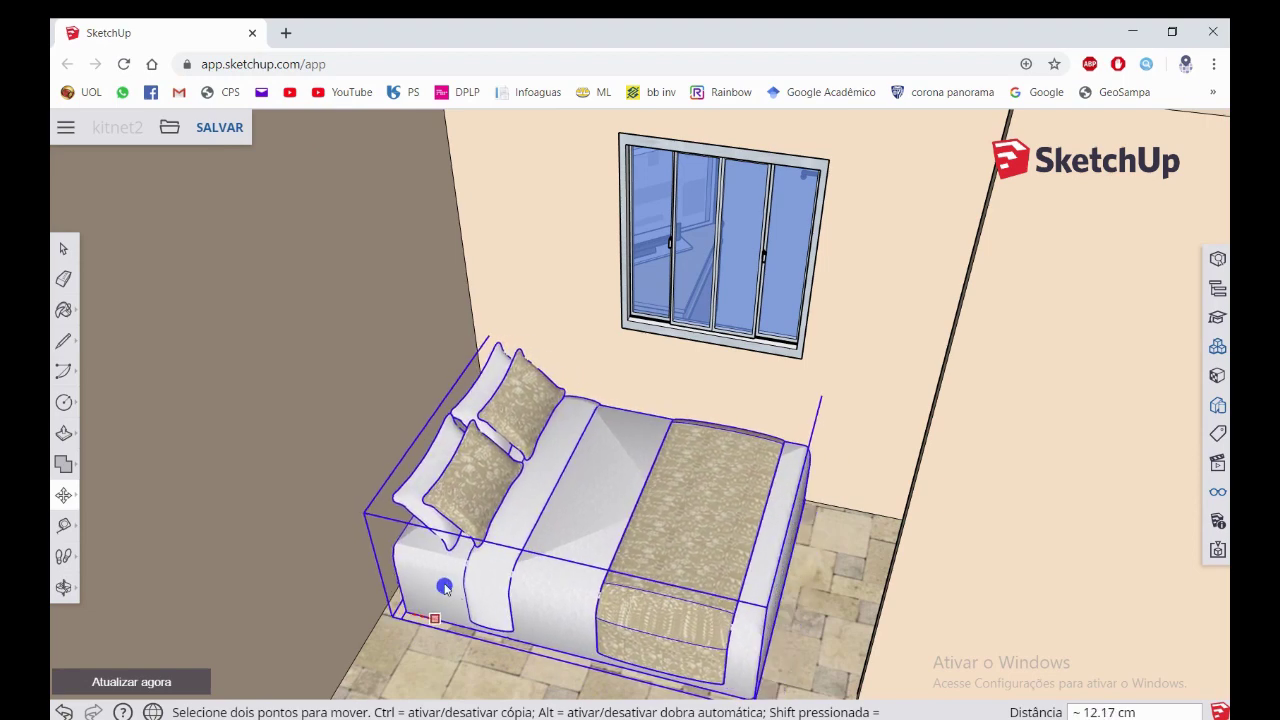
pyautogui.rightClick(440, 587)
pyautogui.scroll(-2, 440, 587)
pyautogui.scroll(-3, 440, 590)
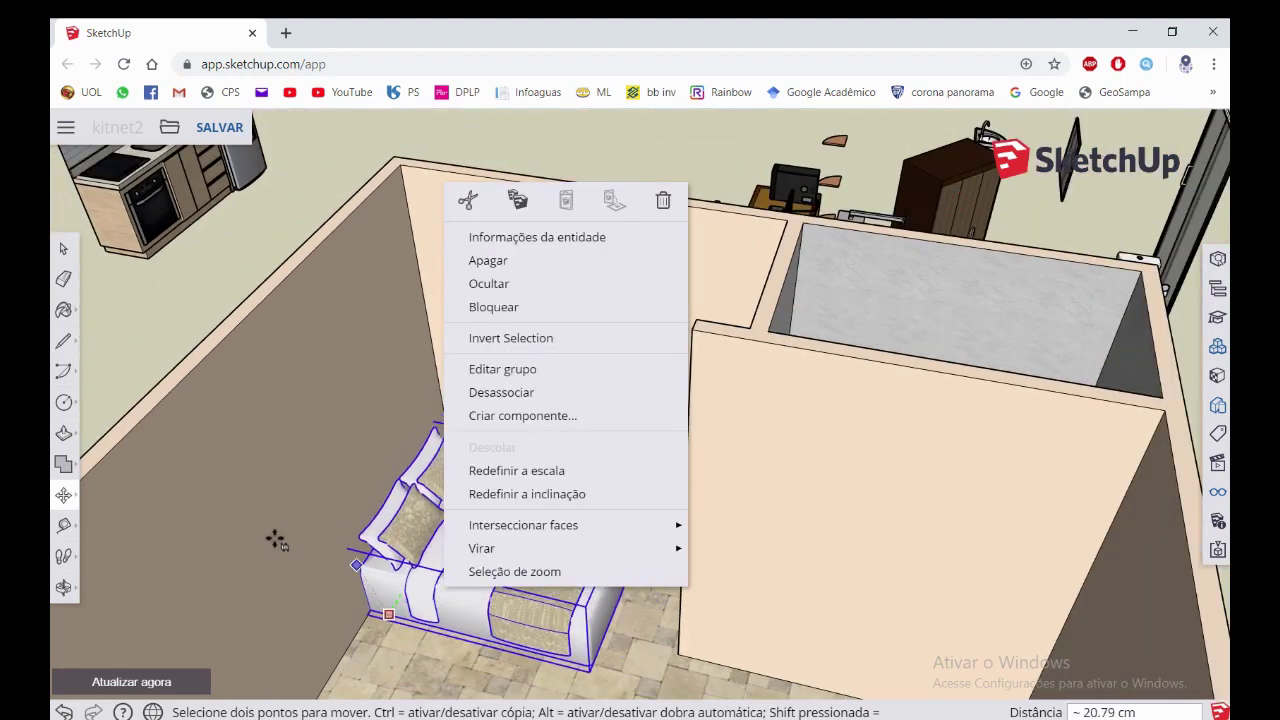
pyautogui.moveTo(374, 606); pyautogui.dragTo(463, 557, button='middle')
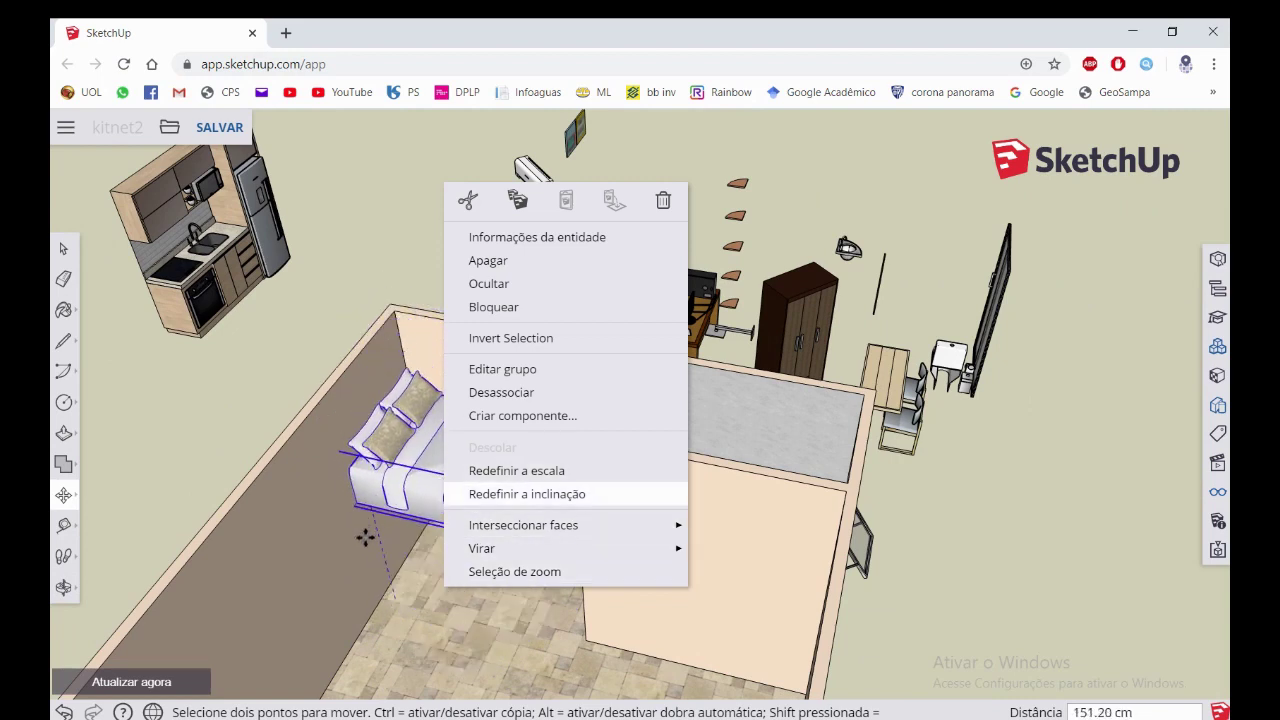
pyautogui.click(398, 528)
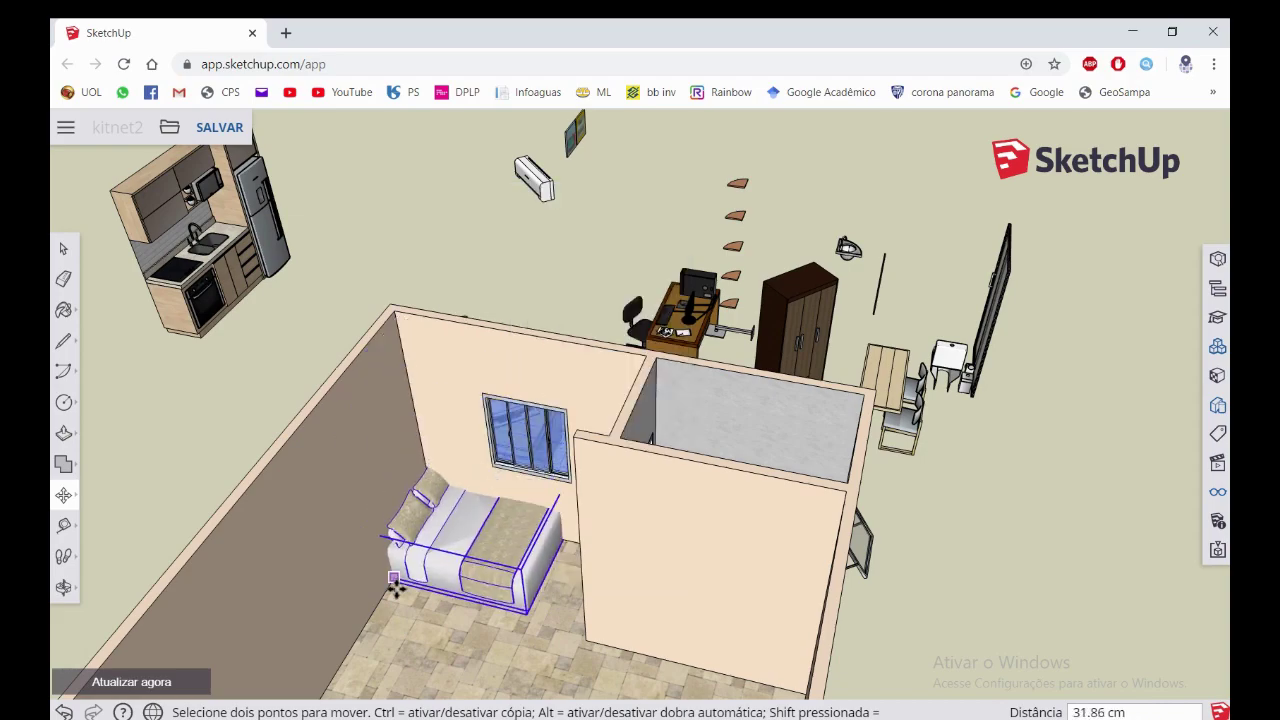
# Reposition the double bed into the left corner against the window wall
pyautogui.scroll(3, 410, 530)
pyautogui.scroll(-3, 430, 545)
pyautogui.moveTo(457, 551)
pyautogui.mouseDown(button='middle')
pyautogui.moveTo(409, 543)
pyautogui.moveTo(423, 571)
pyautogui.mouseUp(button='middle')
pyautogui.scroll(4, 430, 560)
pyautogui.click(441, 543)
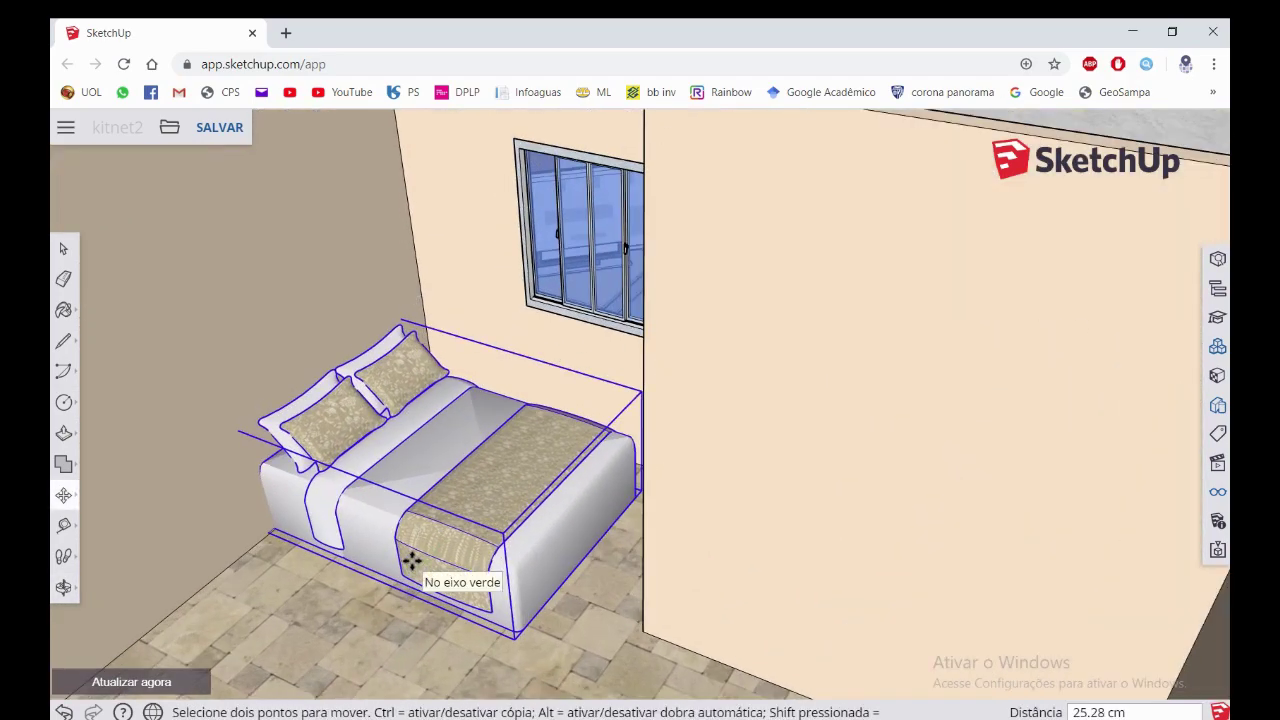
pyautogui.moveTo(380, 606)
pyautogui.mouseDown(button='middle')
pyautogui.moveTo(481, 375)
pyautogui.moveTo(420, 500)
pyautogui.mouseUp(button='middle')
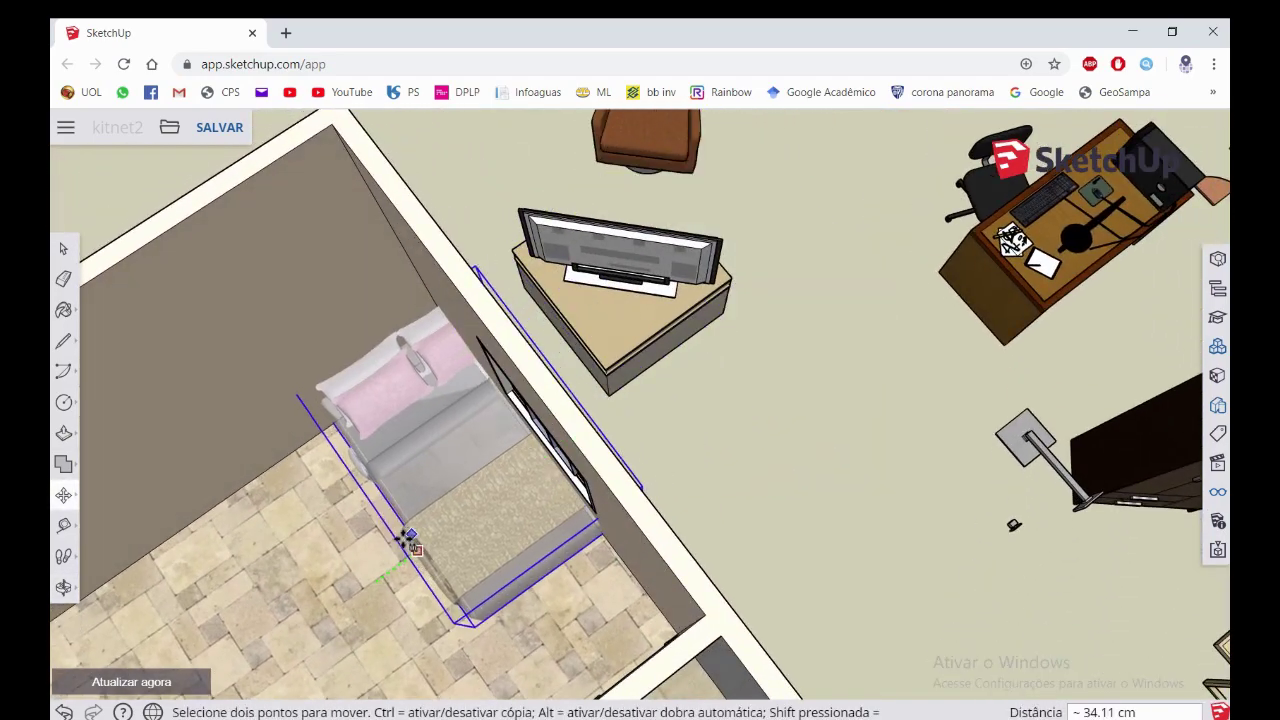
pyautogui.click(350, 568)
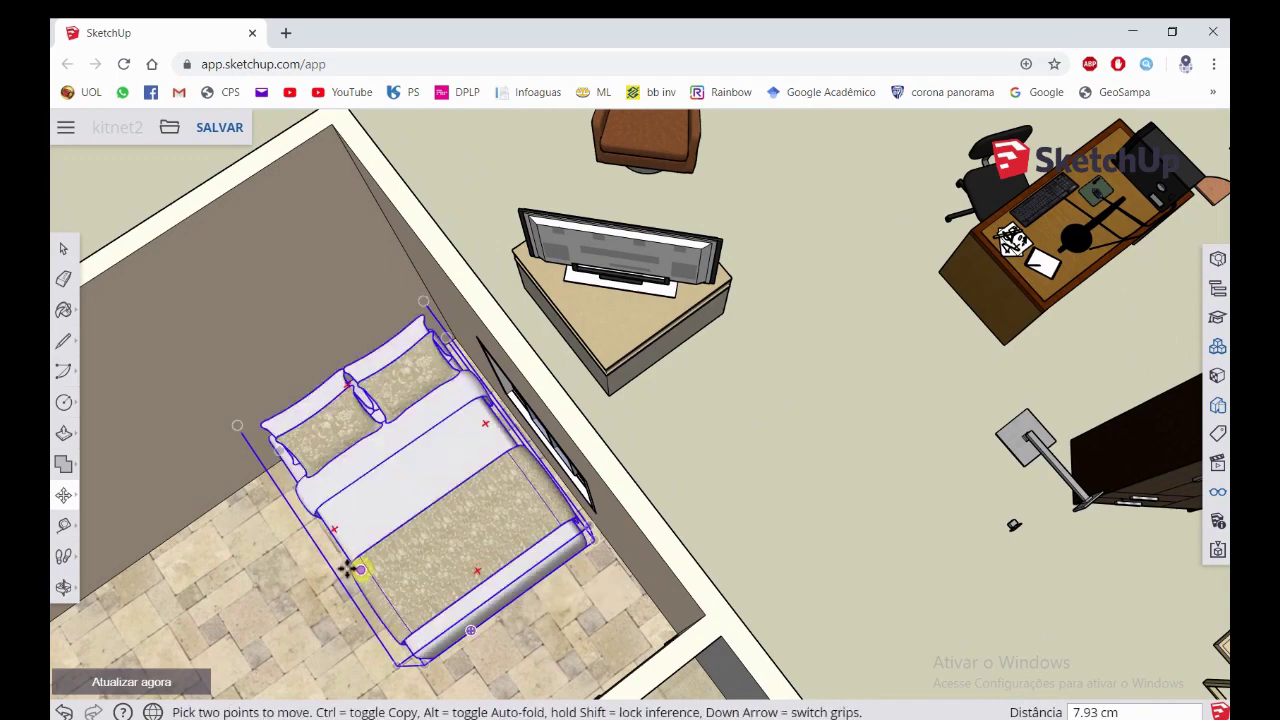
pyautogui.moveTo(350, 568); pyautogui.dragTo(674, 251, button='middle')
pyautogui.scroll(-2, 460, 674)
pyautogui.scroll(2, 618, 491)
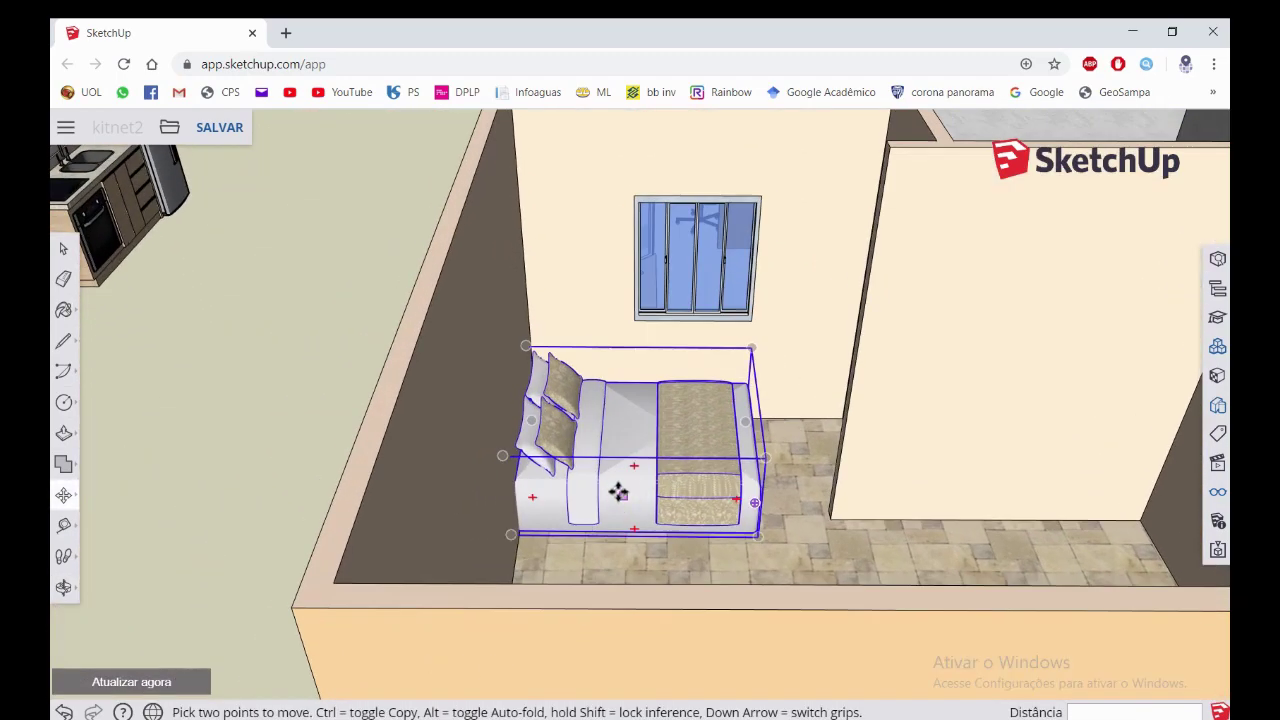
pyautogui.scroll(3, 618, 491)
pyautogui.click(606, 491)
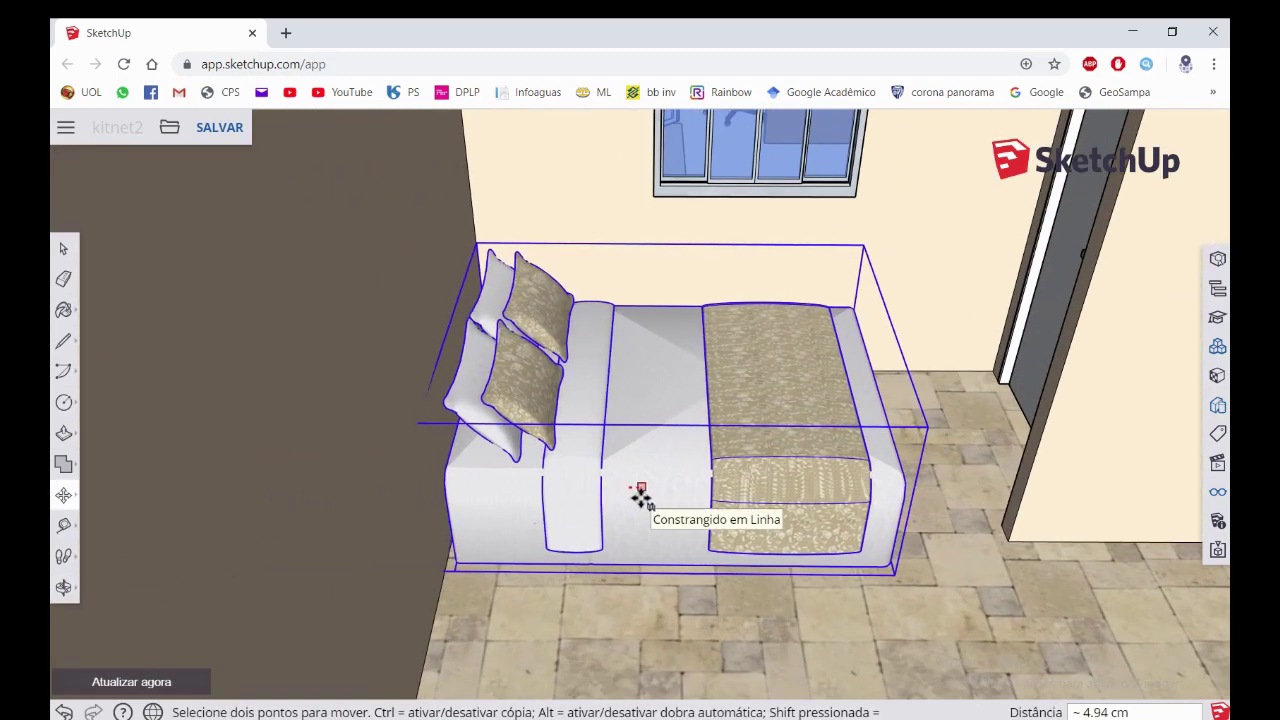
pyautogui.moveTo(640, 487)
pyautogui.mouseDown(button='middle')
pyautogui.moveTo(703, 420)
pyautogui.moveTo(514, 526)
pyautogui.moveTo(606, 446)
pyautogui.moveTo(467, 623)
pyautogui.mouseUp(button='middle')
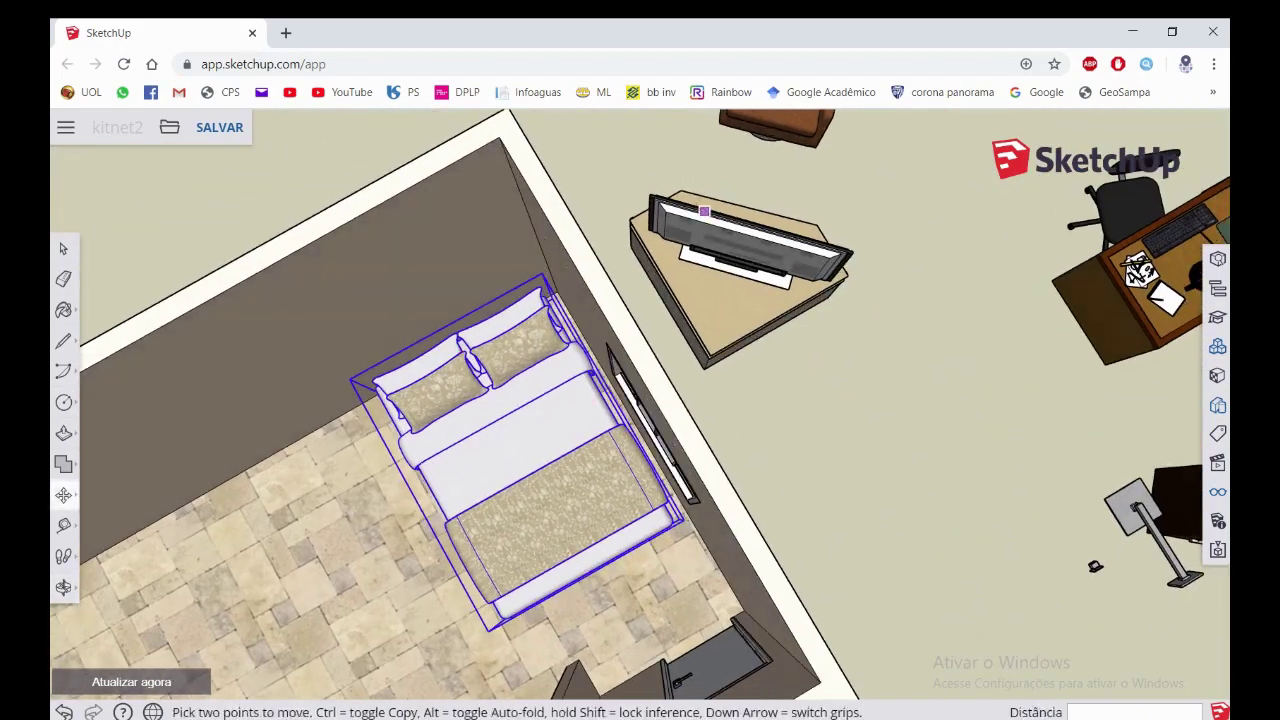
# Finish moving and select the TV unit outside the room
pyautogui.press('space')
pyautogui.click(740, 250)
pyautogui.scroll(-3, 738, 255)
pyautogui.scroll(-2, 738, 255)
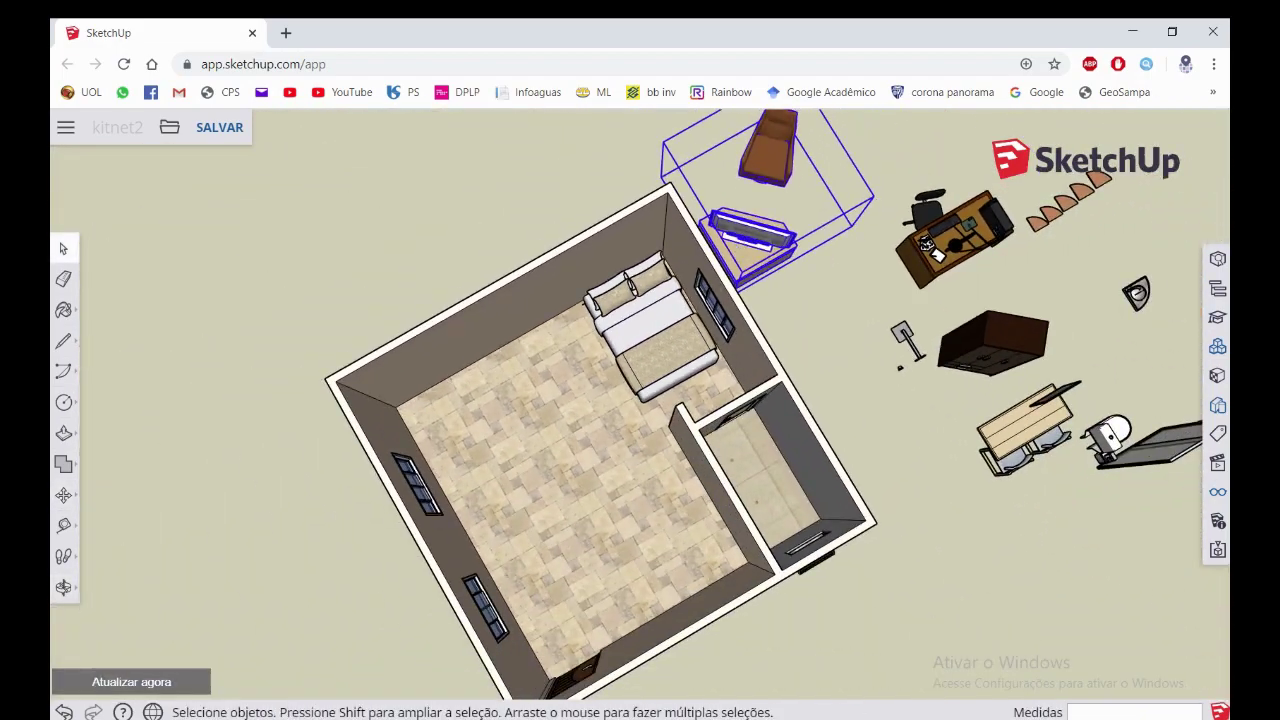
pyautogui.moveTo(738, 255)
pyautogui.mouseDown(button='middle')
pyautogui.moveTo(705, 348)
pyautogui.moveTo(557, 466)
pyautogui.mouseUp(button='middle')
pyautogui.scroll(3, 553, 440)
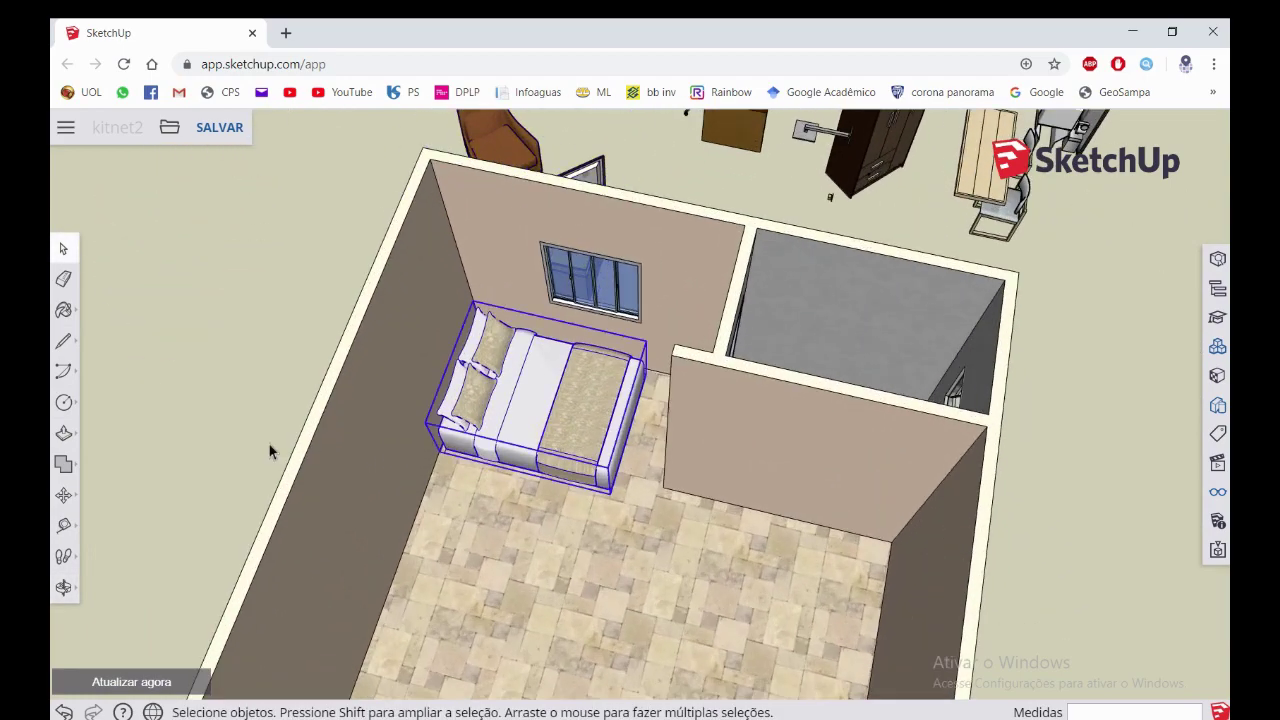
pyautogui.click(66, 495)
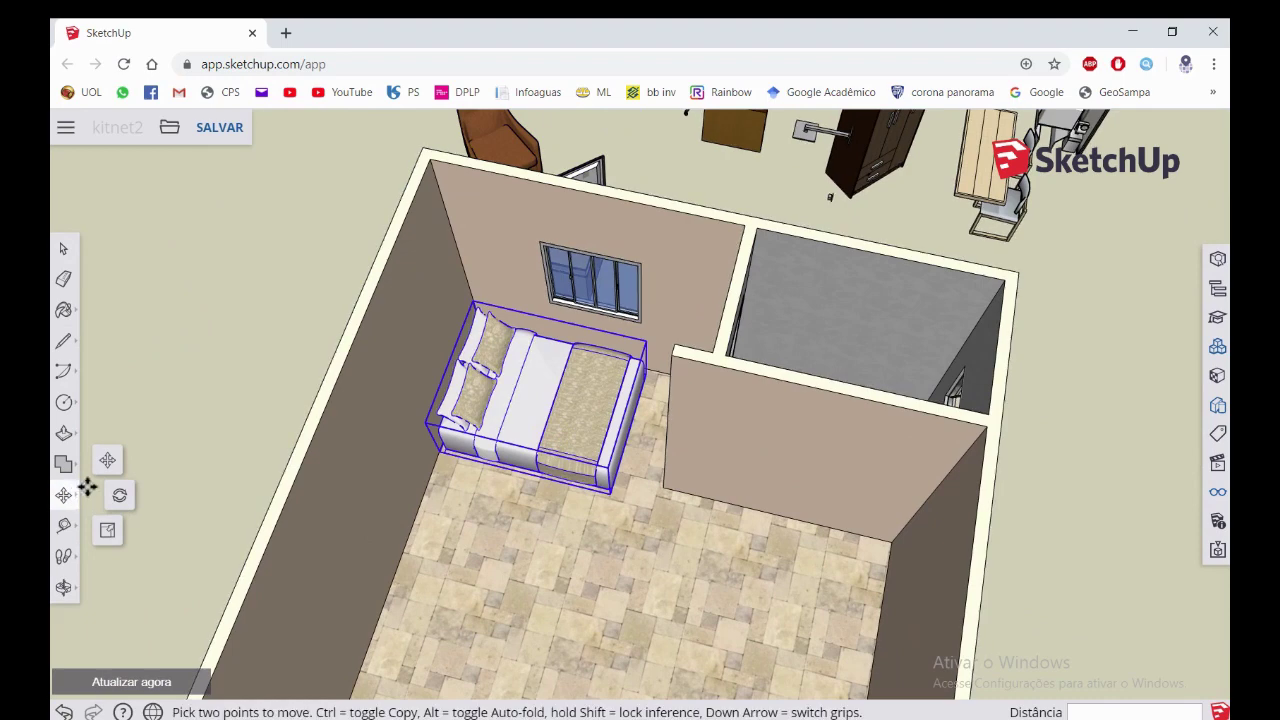
# Rotate the double bed 90° about its corner
pyautogui.click(121, 494)
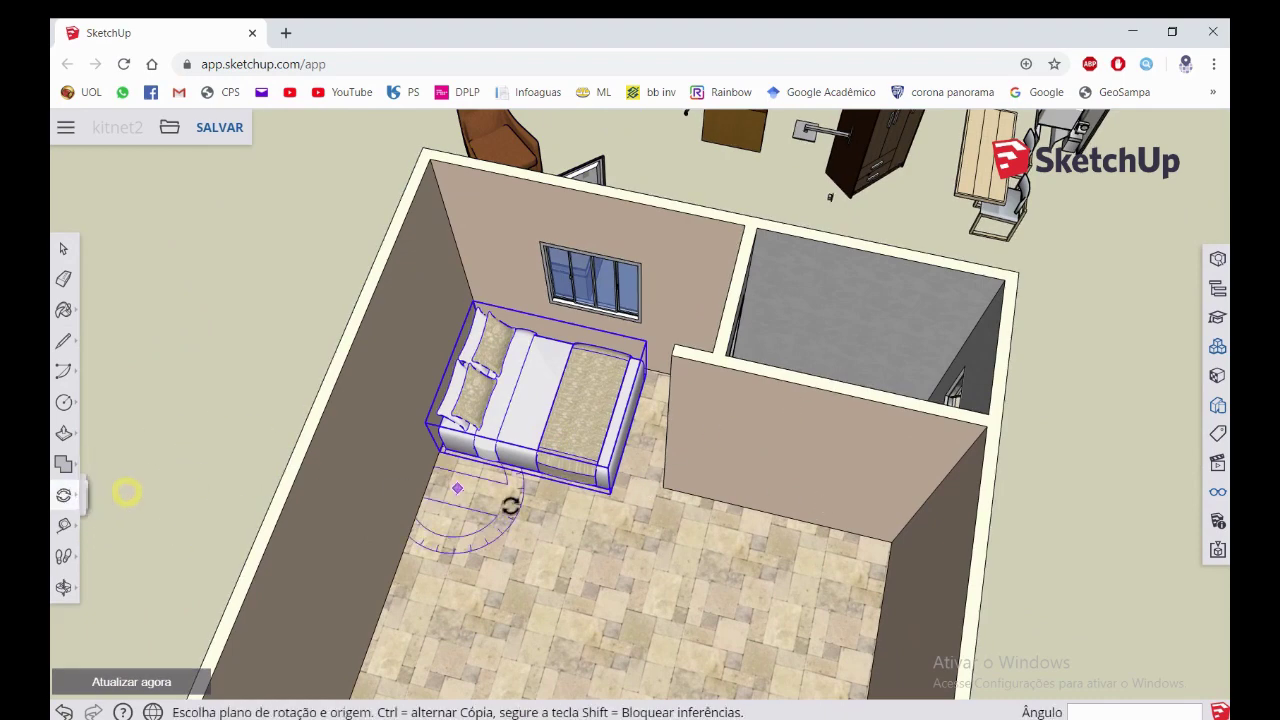
pyautogui.click(486, 487)
pyautogui.click(614, 523)
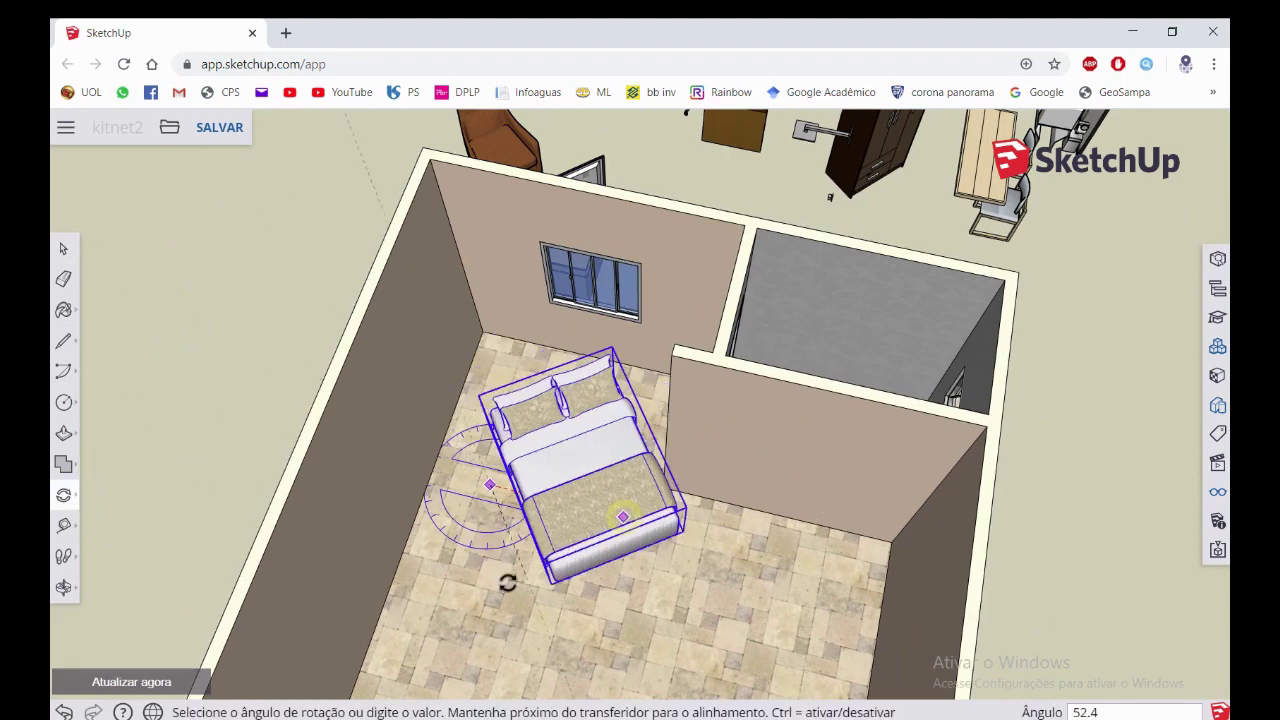
pyautogui.click(455, 582)
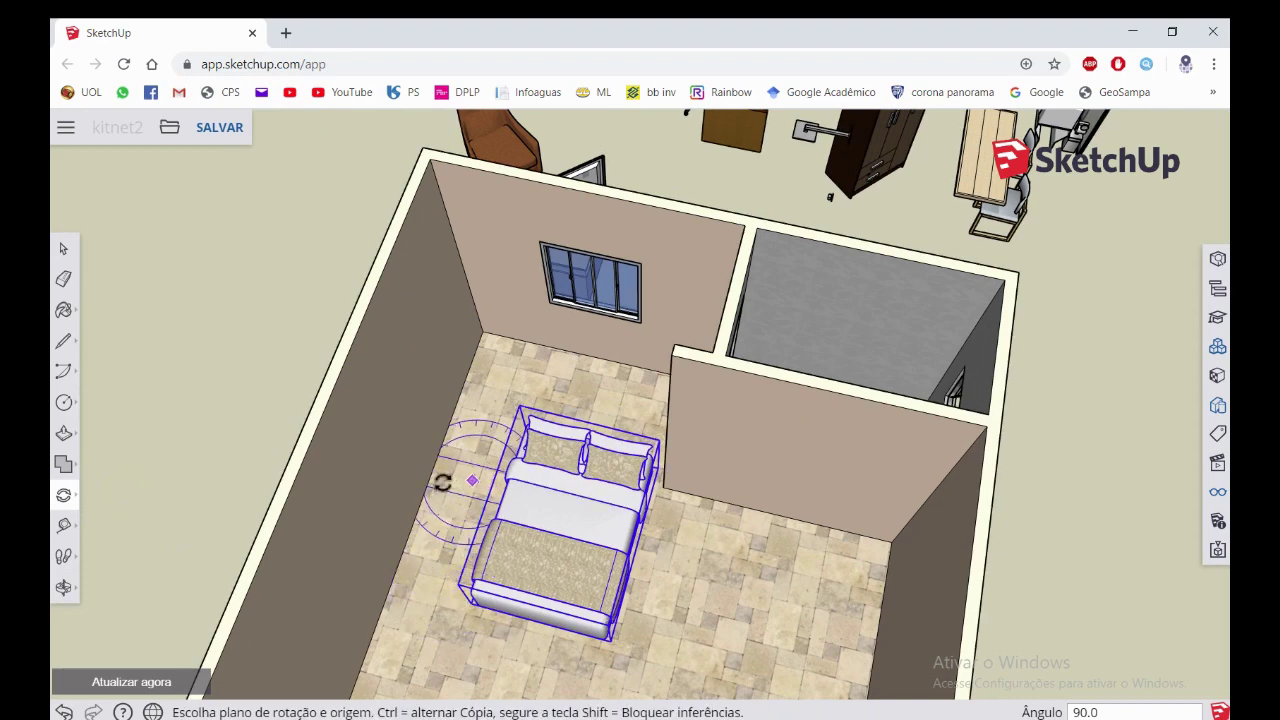
# Nudge the rotated bed about 5.92 cm so its headboard is snug against the window wall
pyautogui.click(108, 463)
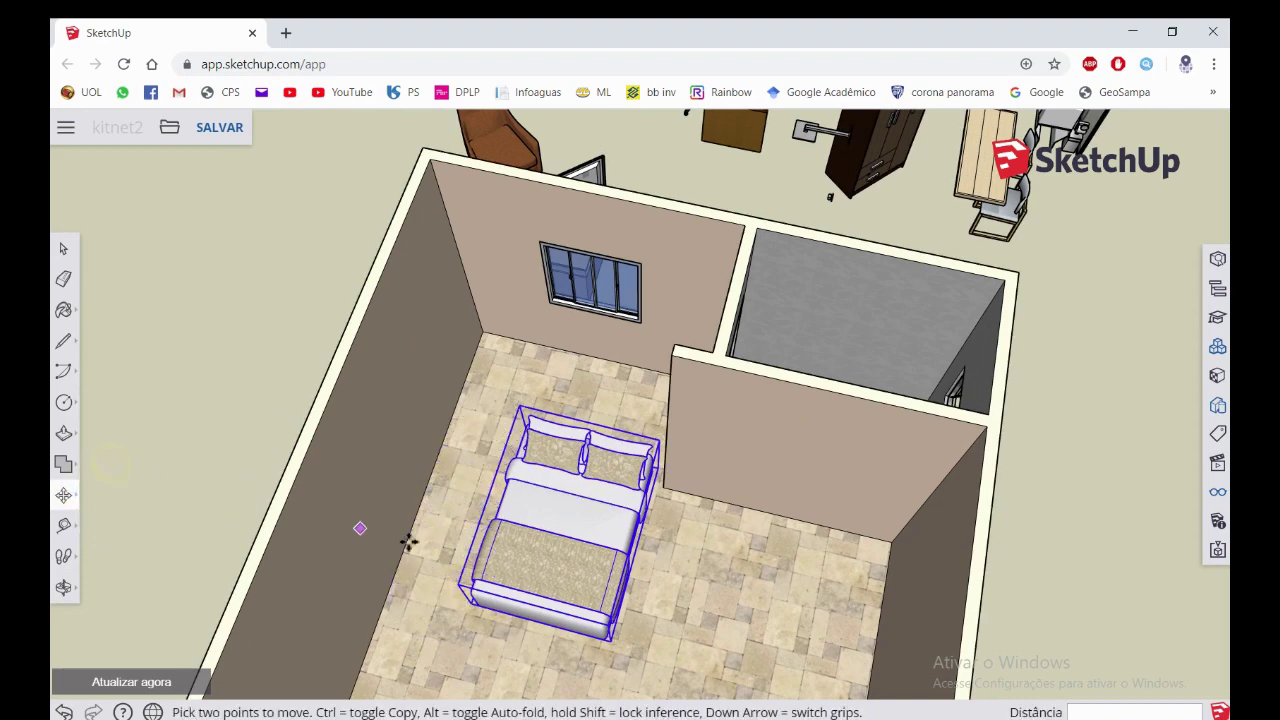
pyautogui.click(536, 568)
pyautogui.scroll(2, 480, 474)
pyautogui.scroll(2, 497, 460)
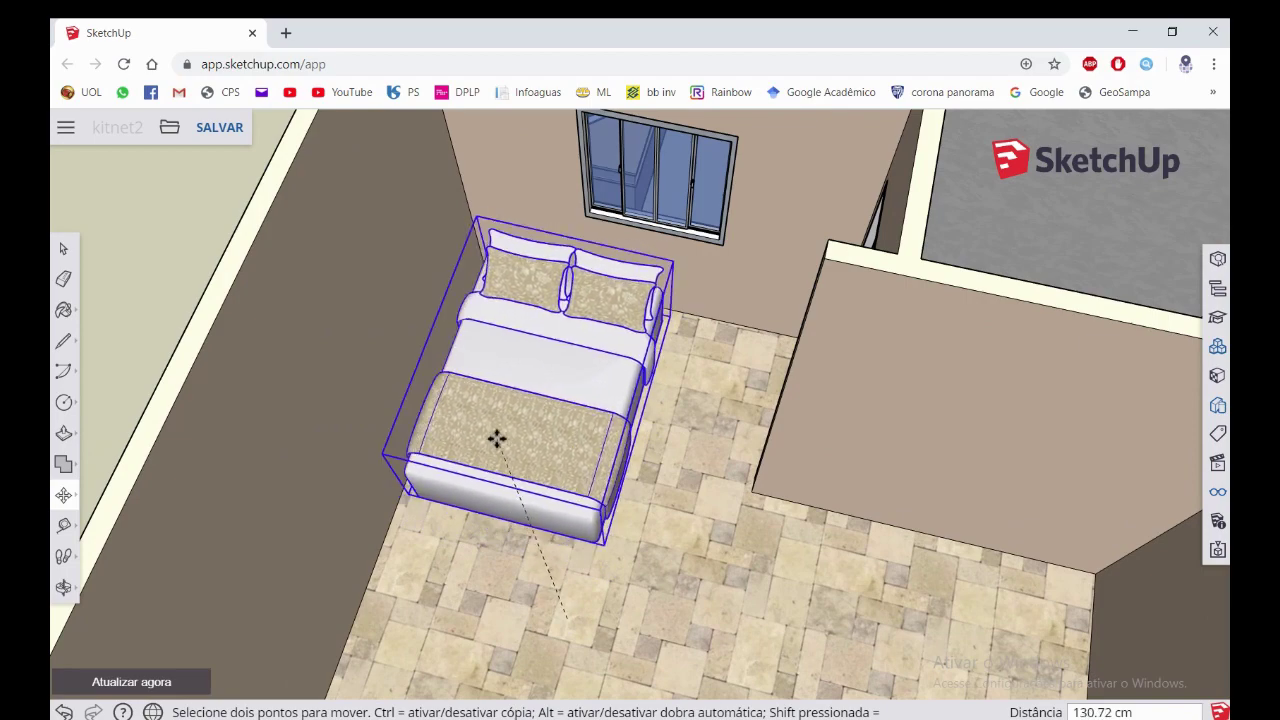
pyautogui.moveTo(492, 440)
pyautogui.mouseDown(button='middle')
pyautogui.moveTo(443, 327)
pyautogui.moveTo(486, 500)
pyautogui.mouseUp(button='middle')
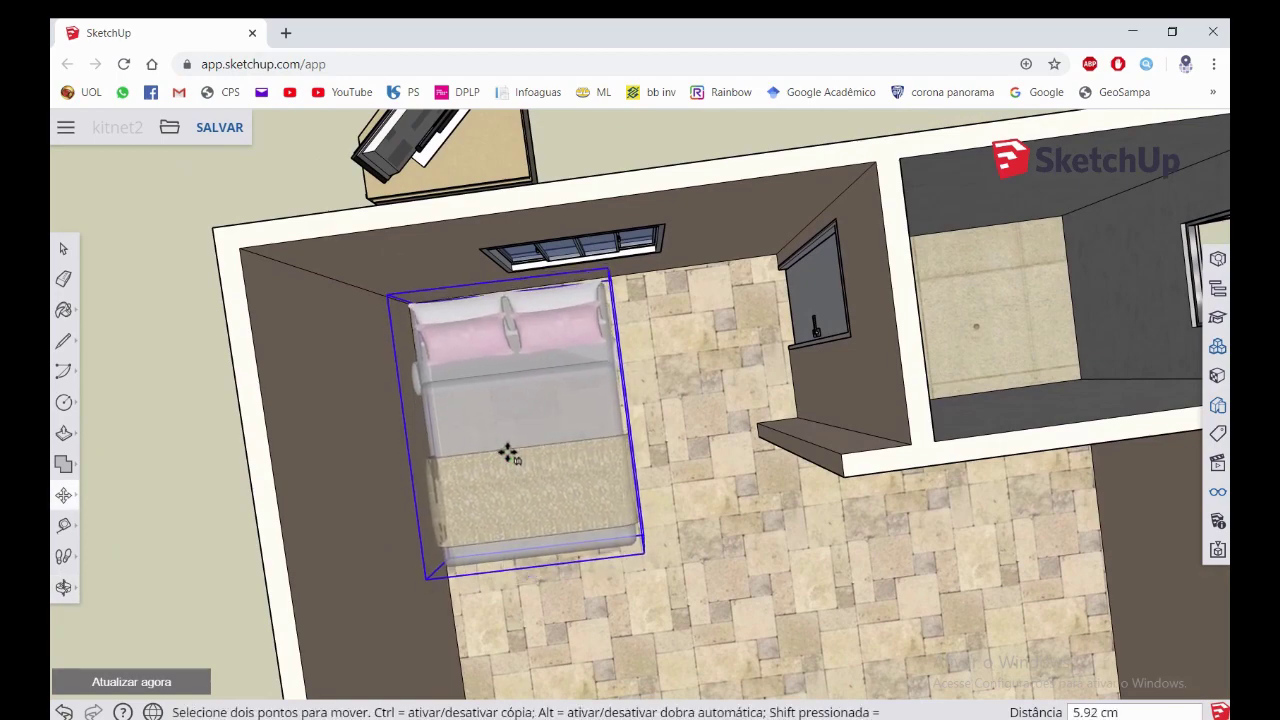
pyautogui.moveTo(508, 453); pyautogui.dragTo(571, 534, button='middle')
pyautogui.scroll(-3, 407, 479)
pyautogui.press('space')
# Orbit to a near top-down view of the bedroom to check the bed's placement
pyautogui.moveTo(352, 537); pyautogui.dragTo(287, 515, button='middle')
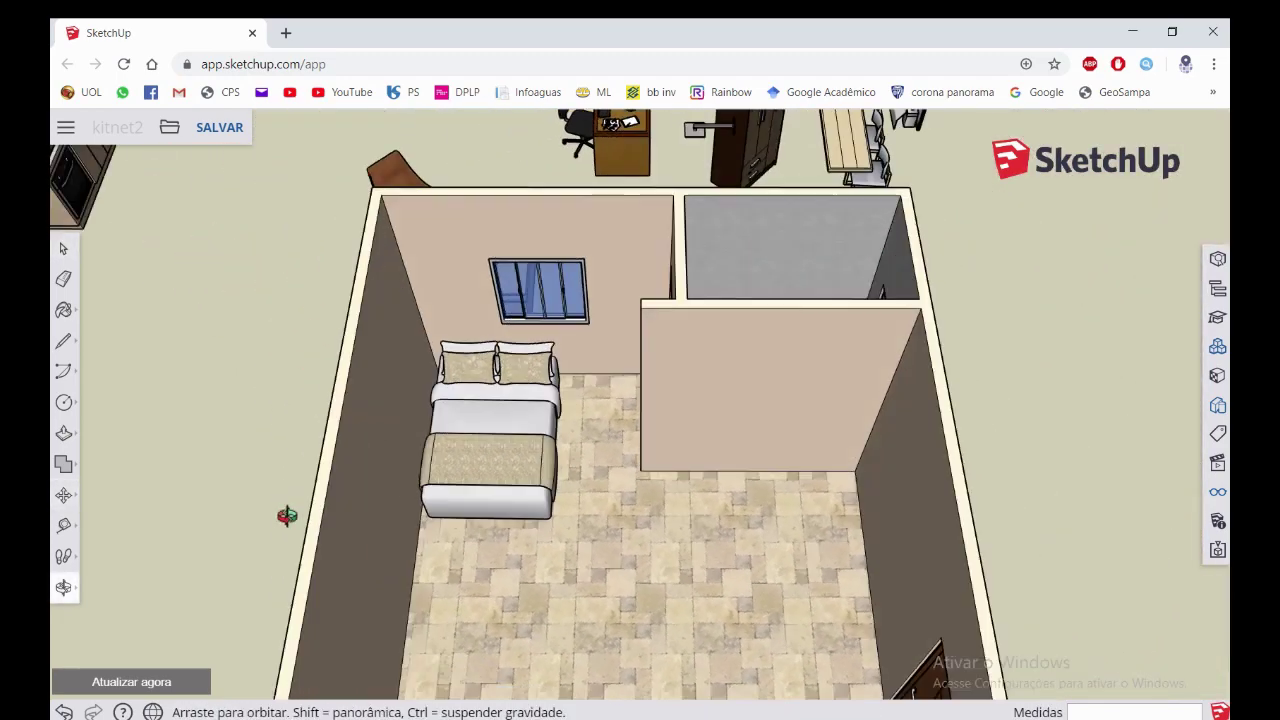
pyautogui.scroll(-5, 350, 450)
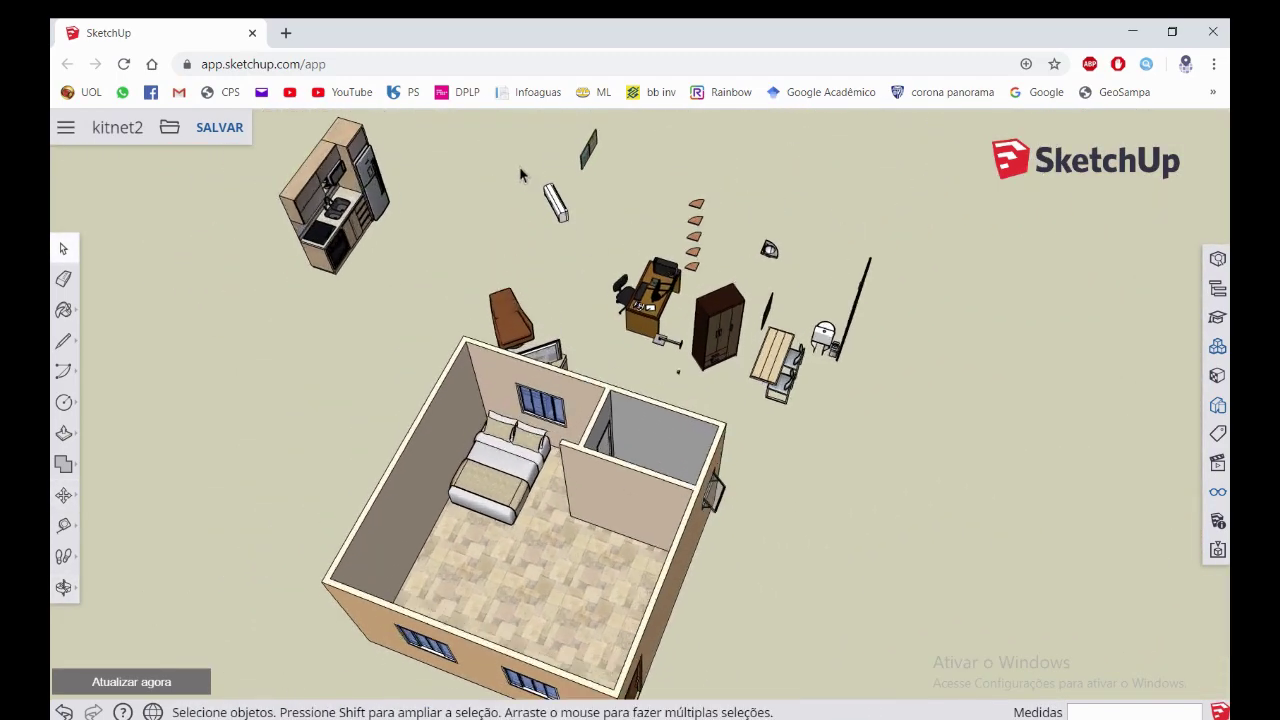
pyautogui.scroll(2, 520, 175)
pyautogui.scroll(2, 540, 200)
pyautogui.scroll(2, 600, 250)
pyautogui.moveTo(677, 209)
pyautogui.mouseDown(button='middle')
pyautogui.moveTo(611, 297)
pyautogui.moveTo(580, 312)
pyautogui.mouseUp(button='middle')
pyautogui.scroll(-2, 570, 312)
pyautogui.scroll(-2, 565, 312)
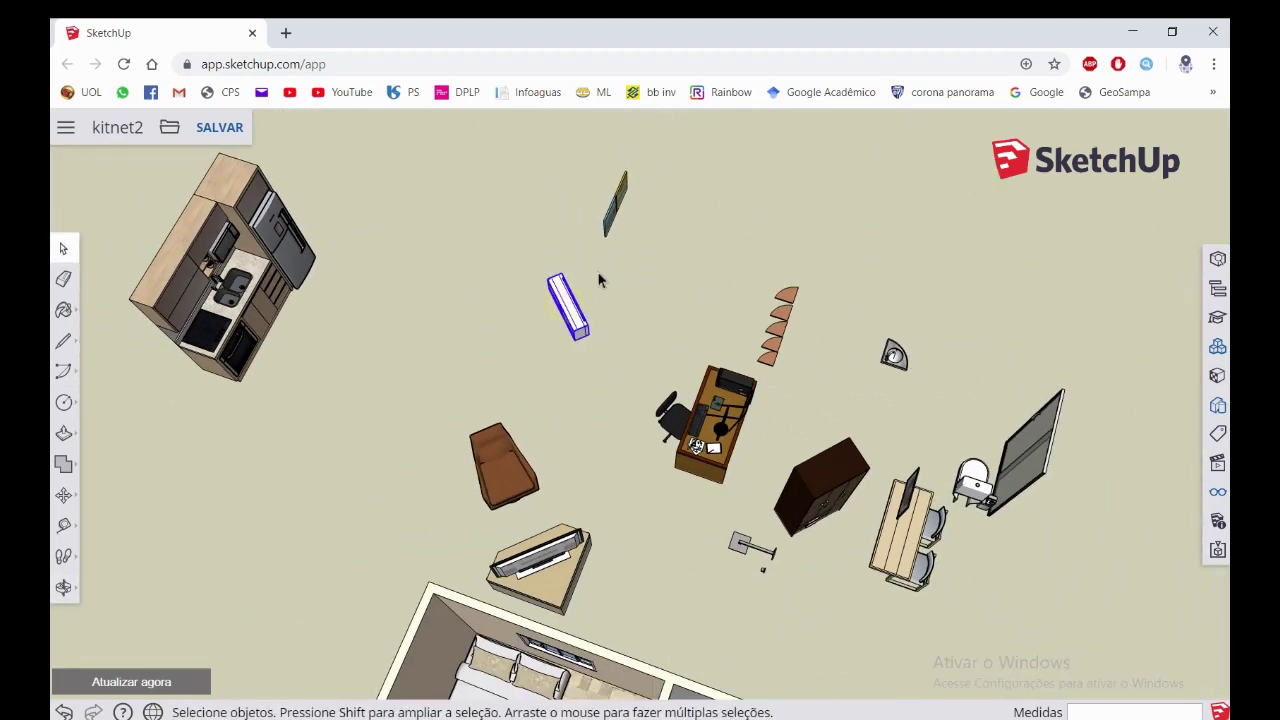
pyautogui.click(62, 494)
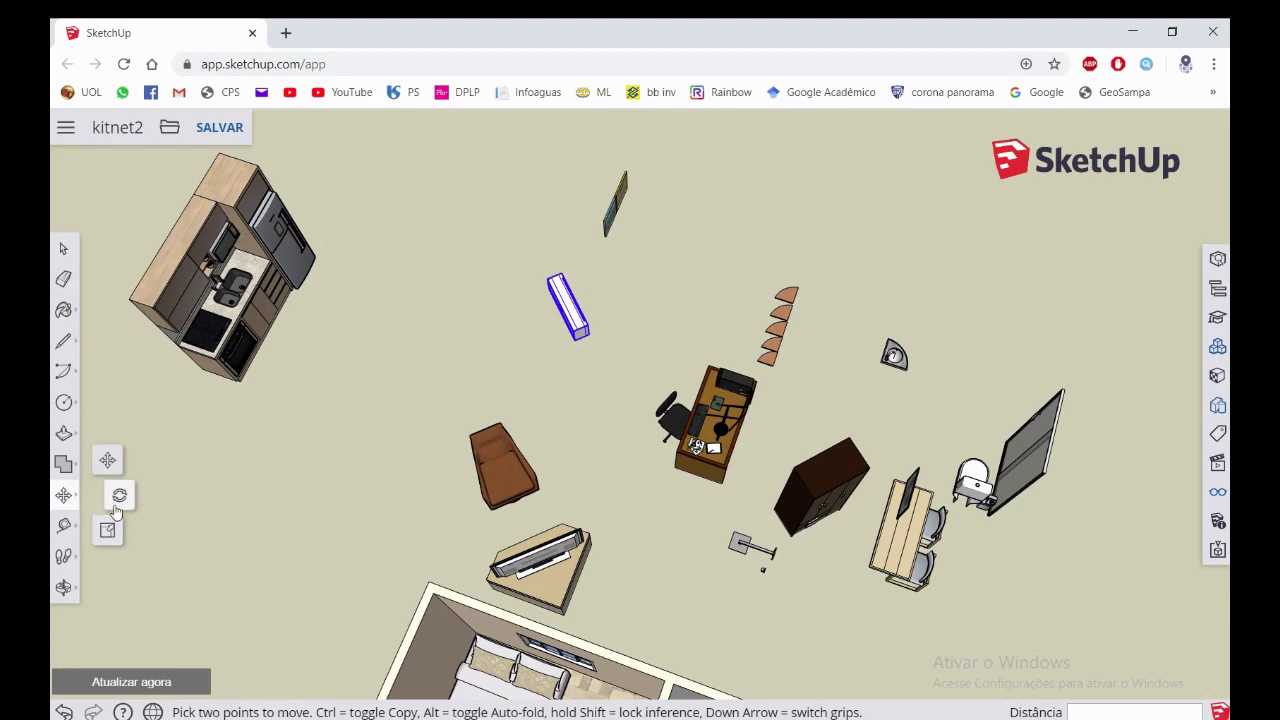
# Rotate the air-conditioner unit about its corner to a new floor-plane orientation
pyautogui.click(119, 495)
pyautogui.scroll(2, 570, 291)
pyautogui.scroll(2, 585, 320)
pyautogui.scroll(2, 600, 400)
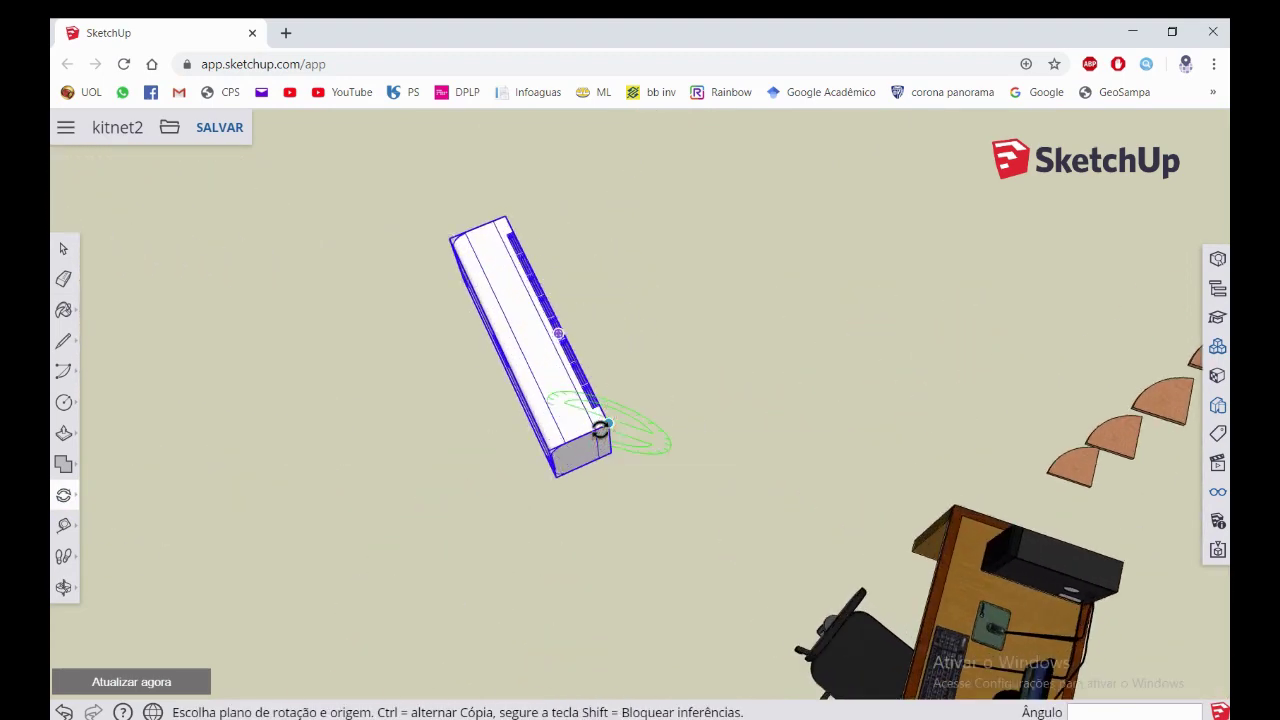
pyautogui.click(607, 424)
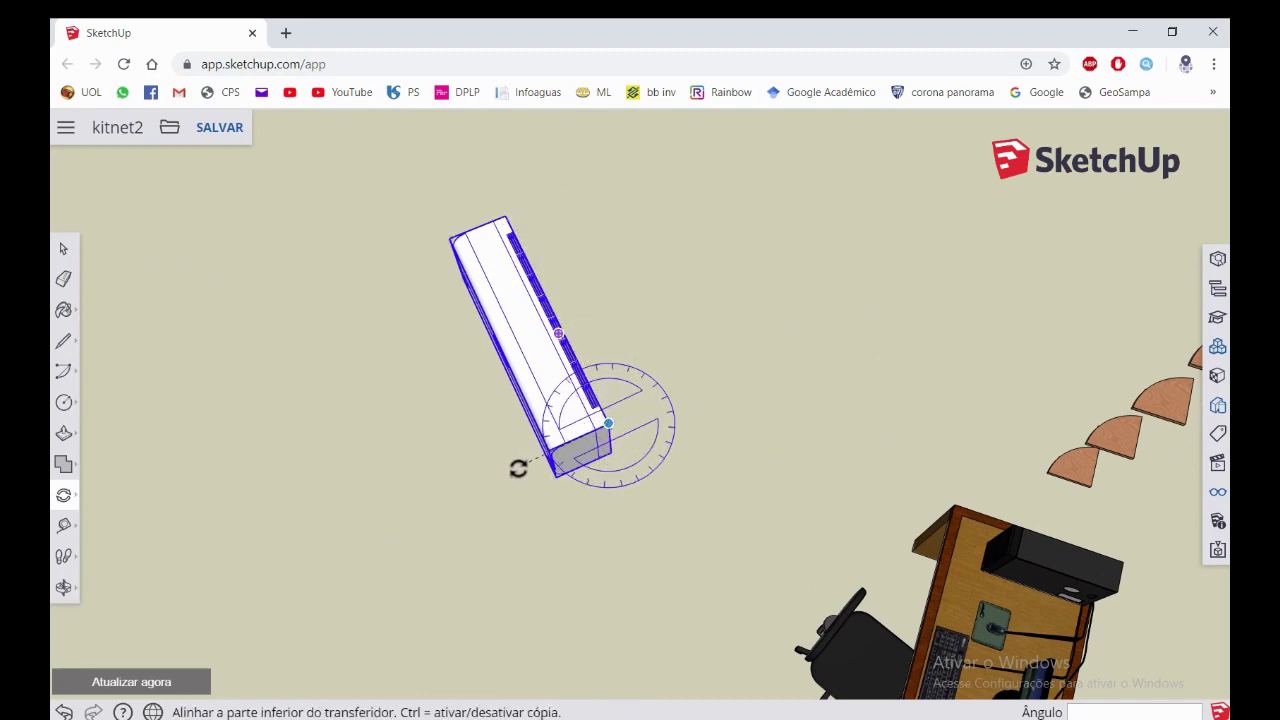
pyautogui.click(496, 222)
pyautogui.scroll(-5, 557, 300)
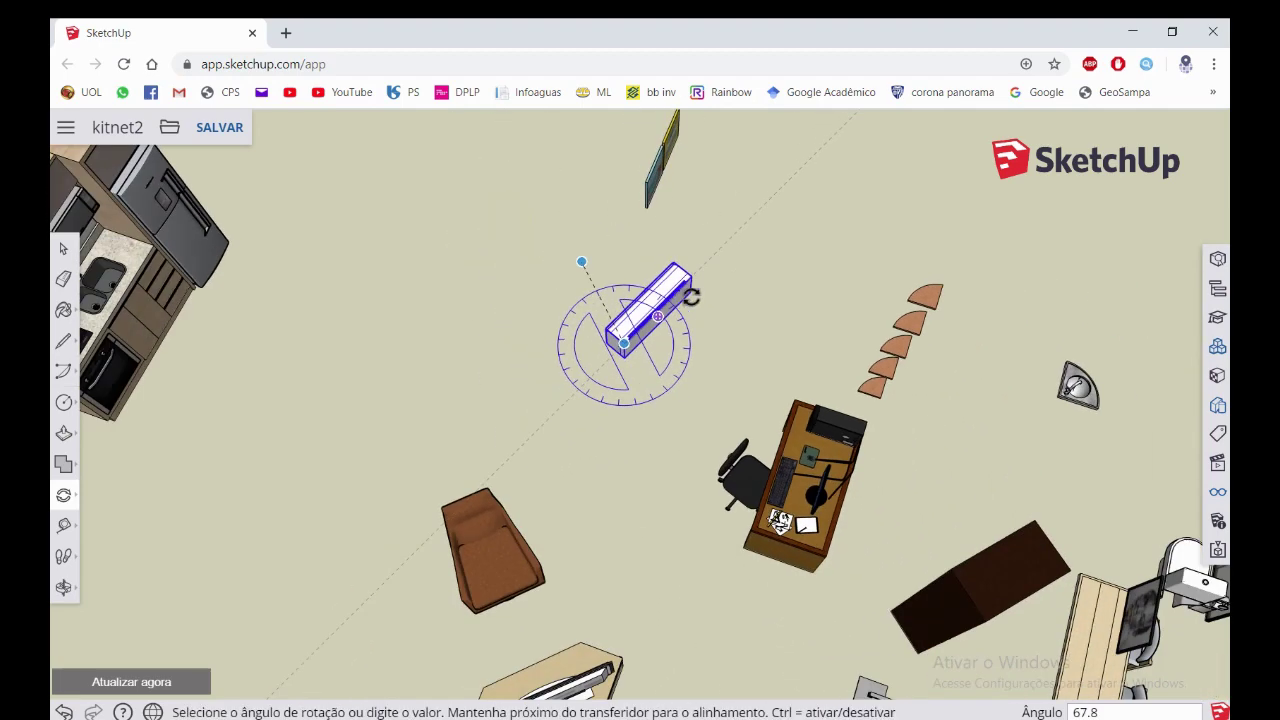
pyautogui.scroll(-2, 652, 341)
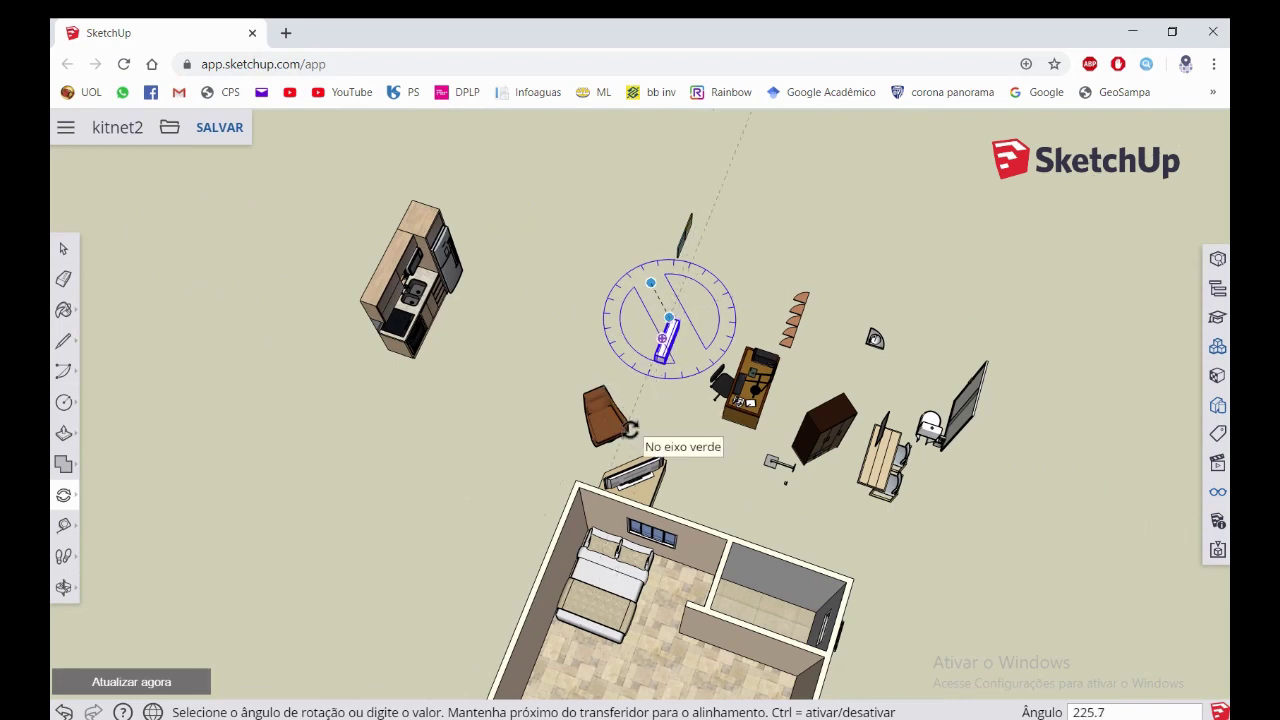
pyautogui.click(632, 428)
# Orbit around the scene and switch back to the Move tool
pyautogui.moveTo(632, 428); pyautogui.dragTo(663, 290, button='middle')
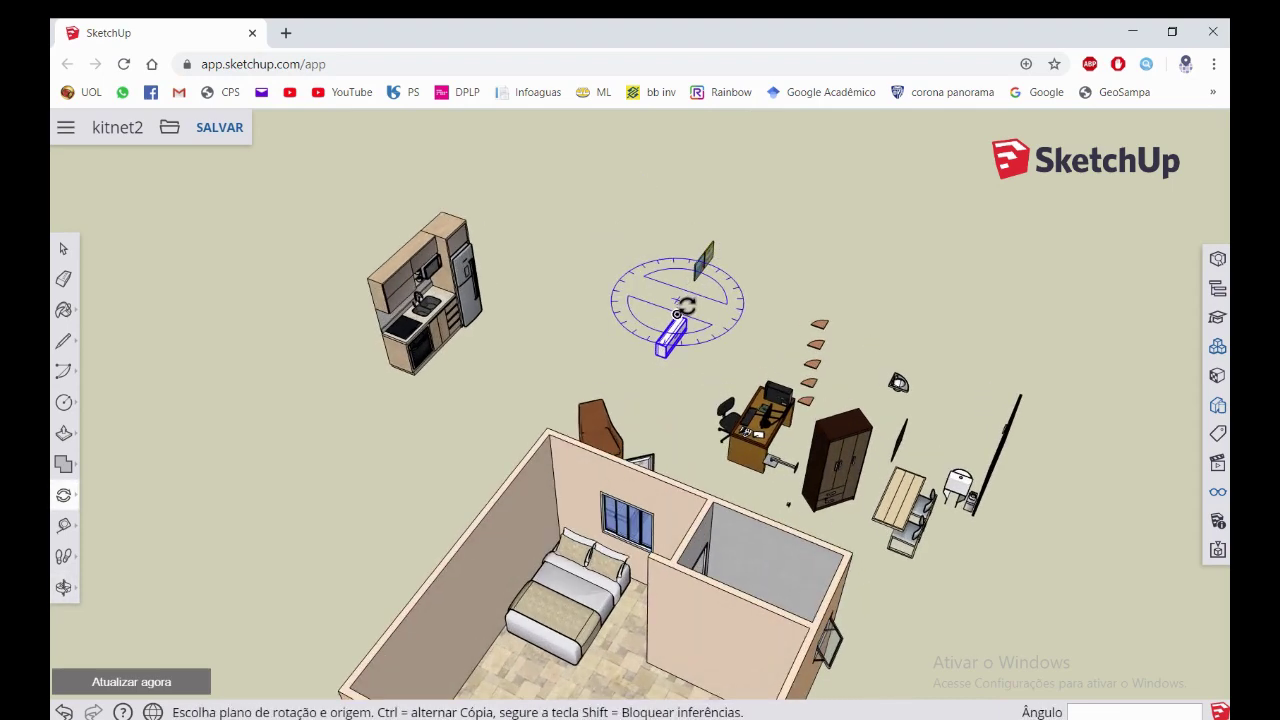
pyautogui.scroll(3, 670, 318)
pyautogui.scroll(2, 670, 318)
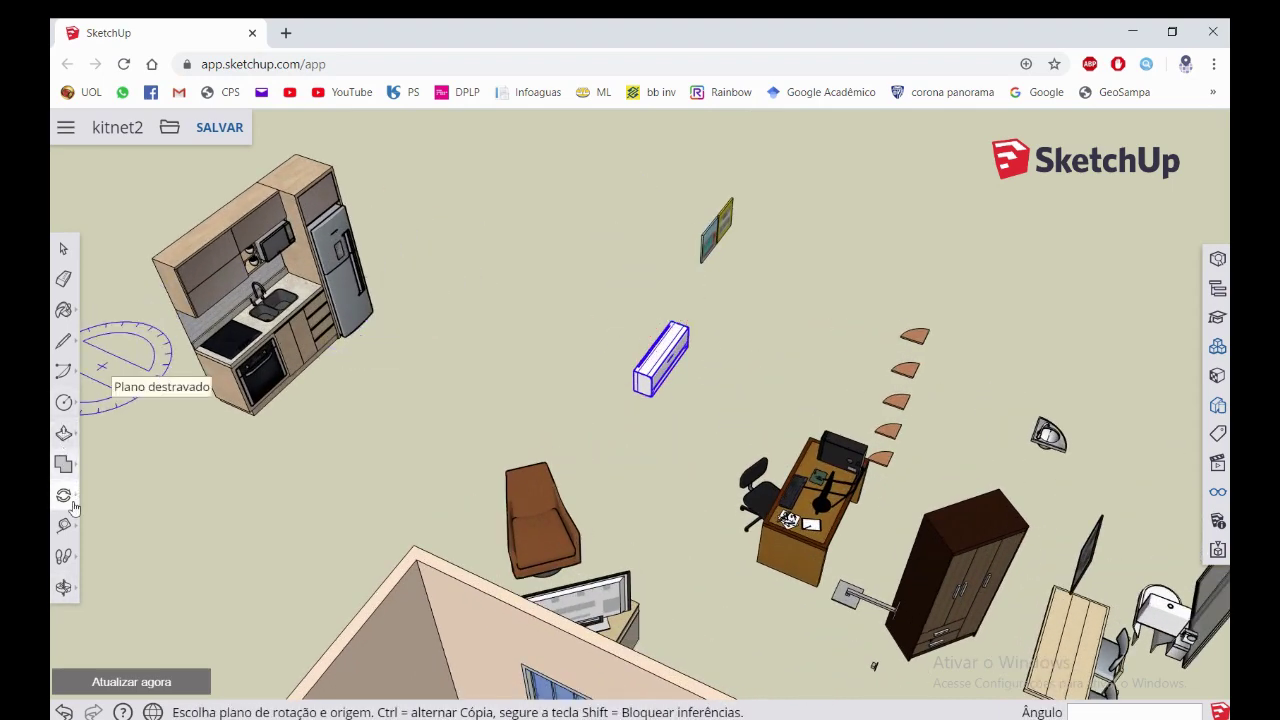
pyautogui.click(73, 507)
pyautogui.click(107, 460)
pyautogui.moveTo(660, 358)
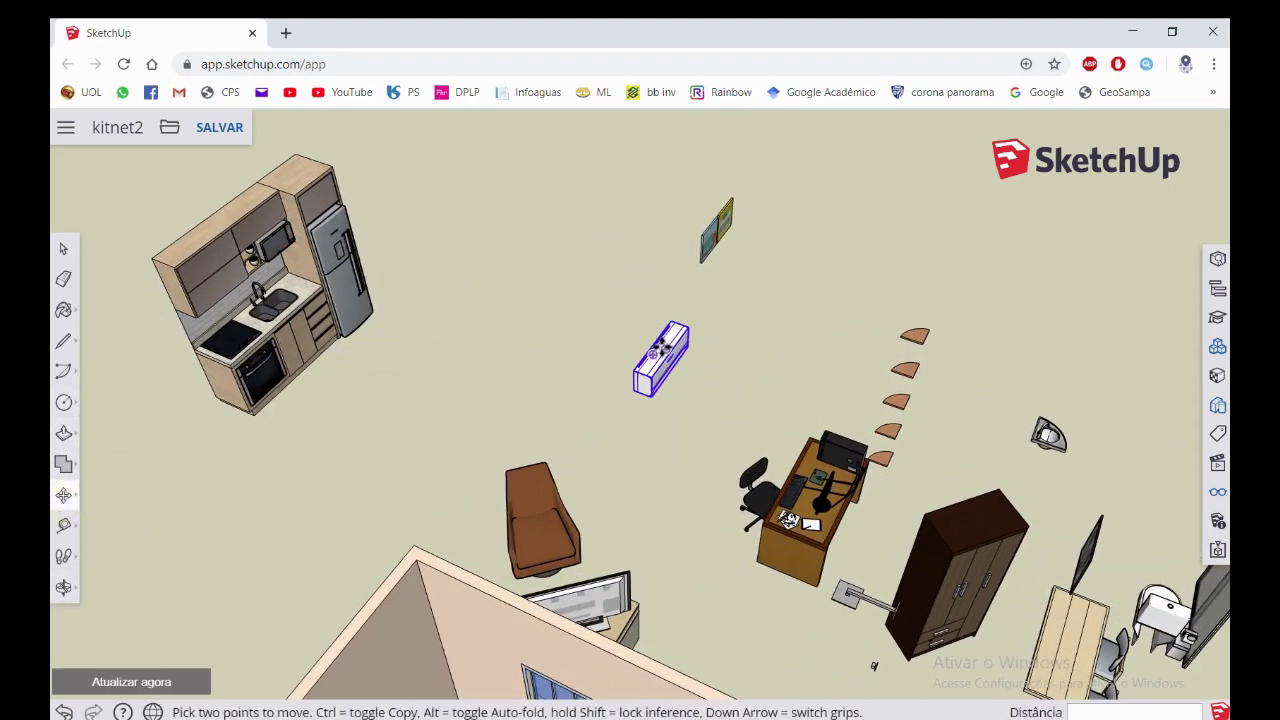
pyautogui.scroll(2, 656, 350)
# Move the air-conditioner unit onto the top of the bedroom's back wall, entering 2.4 as the distance
pyautogui.scroll(6, 652, 347)
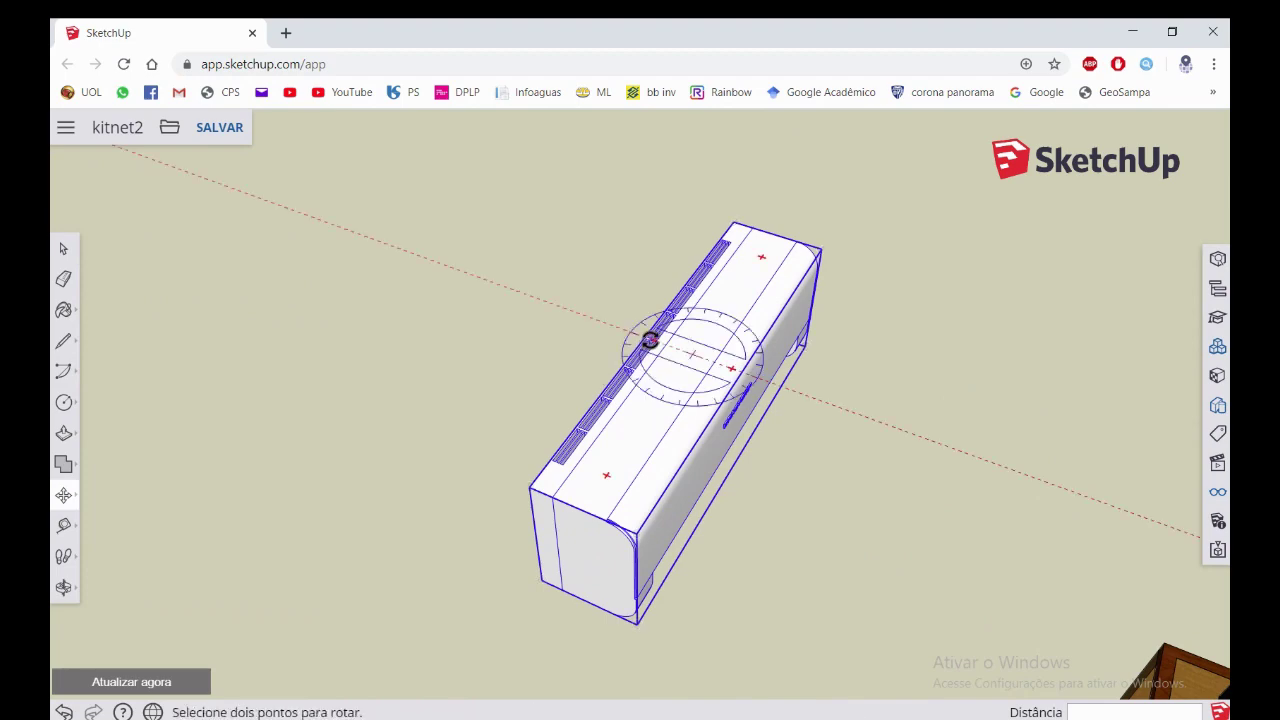
pyautogui.click(535, 480)
pyautogui.scroll(-2, 634, 346)
pyautogui.scroll(-3, 636, 338)
pyautogui.scroll(-3, 636, 338)
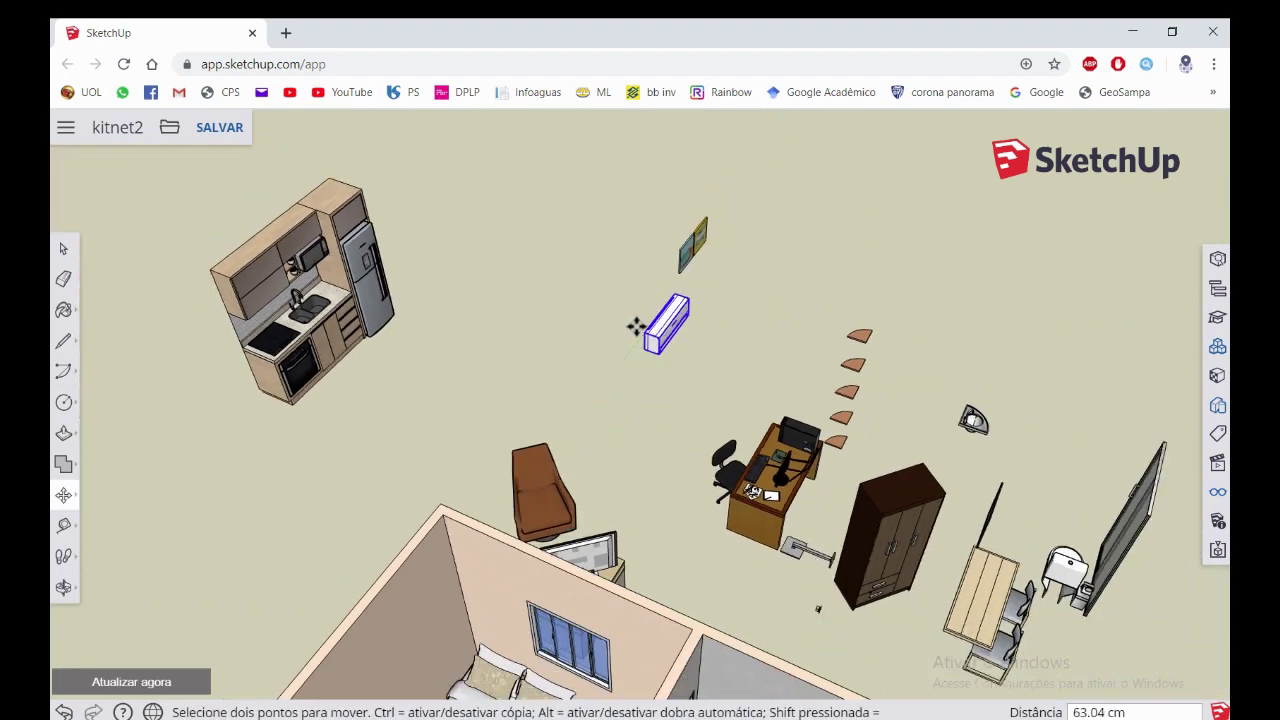
pyautogui.scroll(-2, 638, 333)
pyautogui.scroll(-2, 640, 337)
pyautogui.scroll(2, 495, 455)
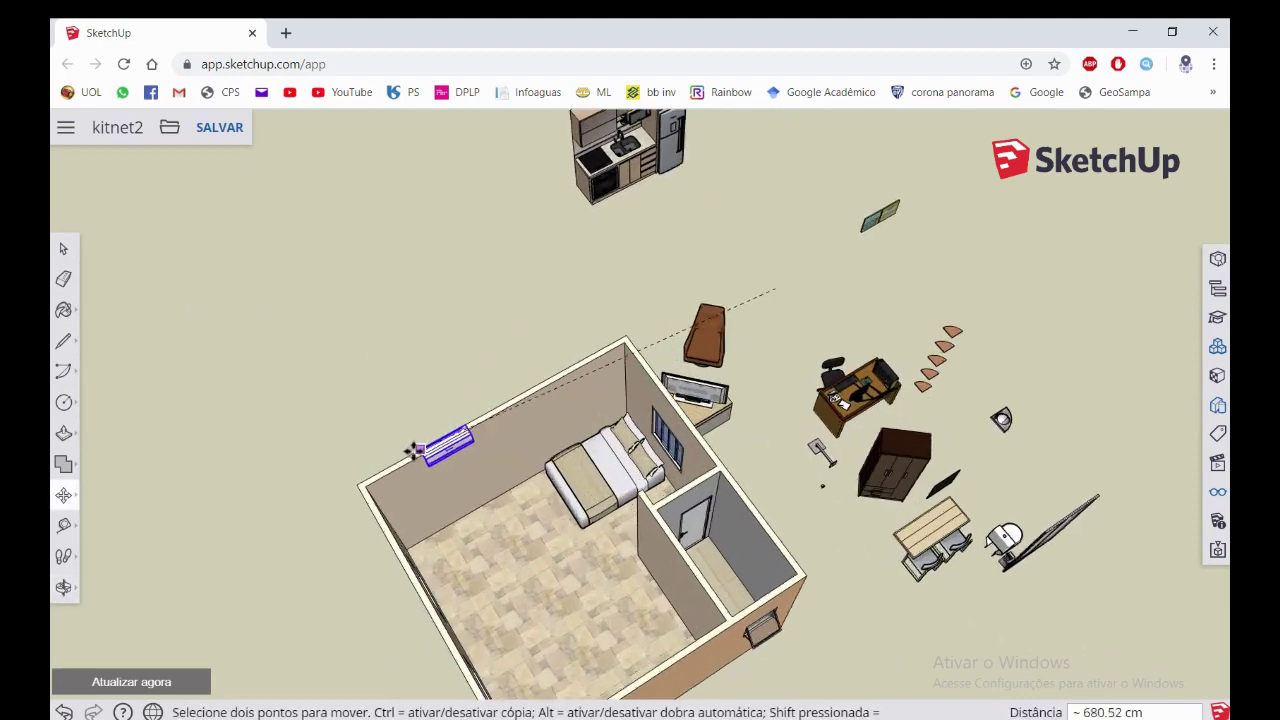
pyautogui.scroll(3, 400, 470)
pyautogui.moveTo(335, 505); pyautogui.dragTo(309, 400, button='middle')
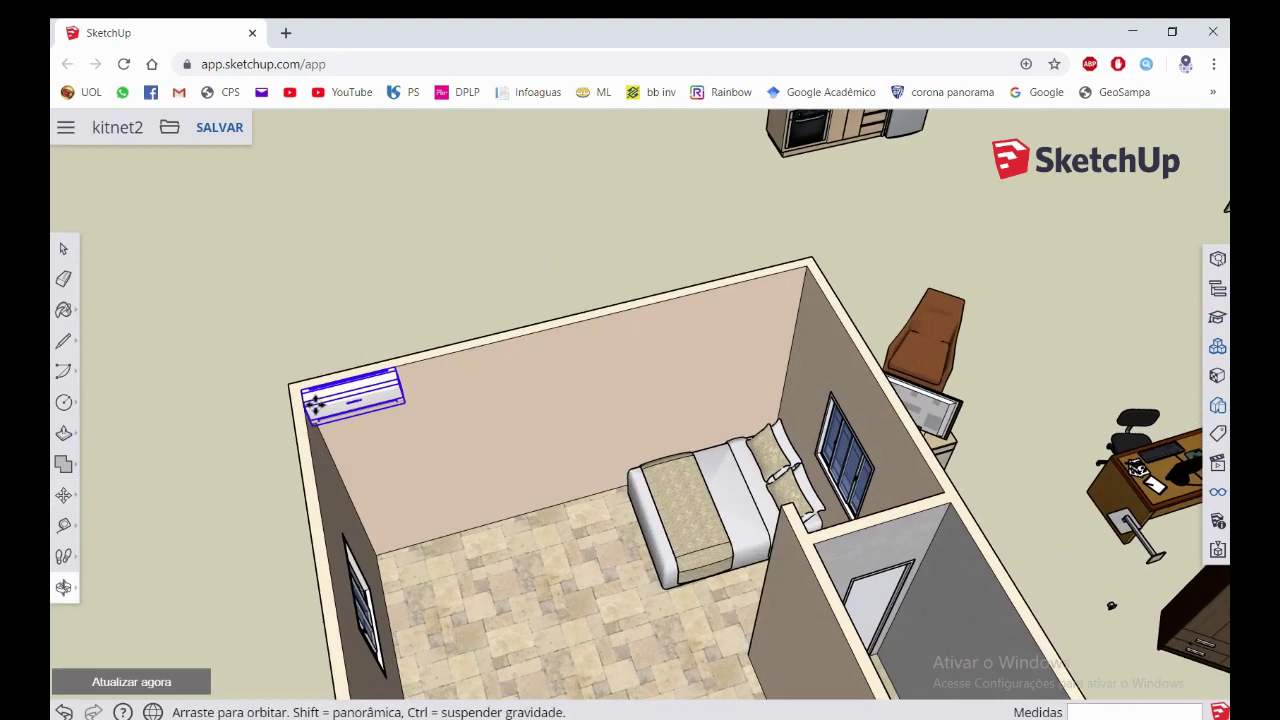
pyautogui.scroll(3, 394, 351)
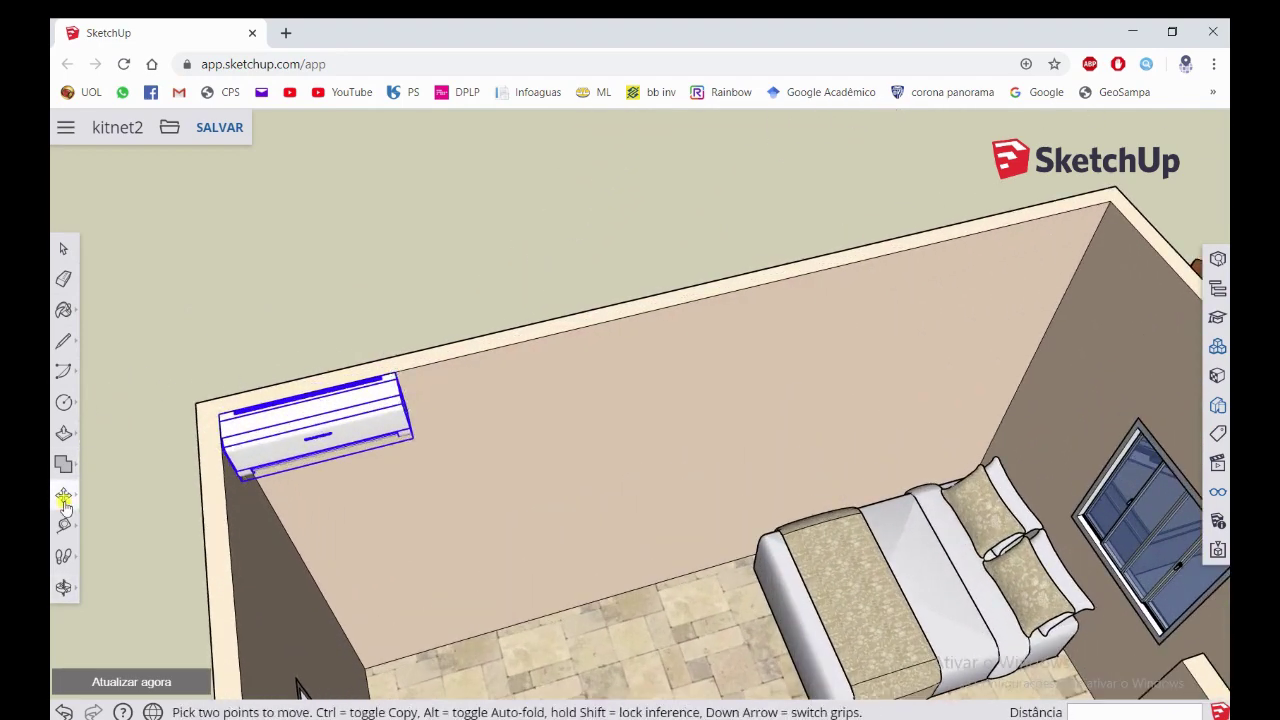
pyautogui.click(316, 388)
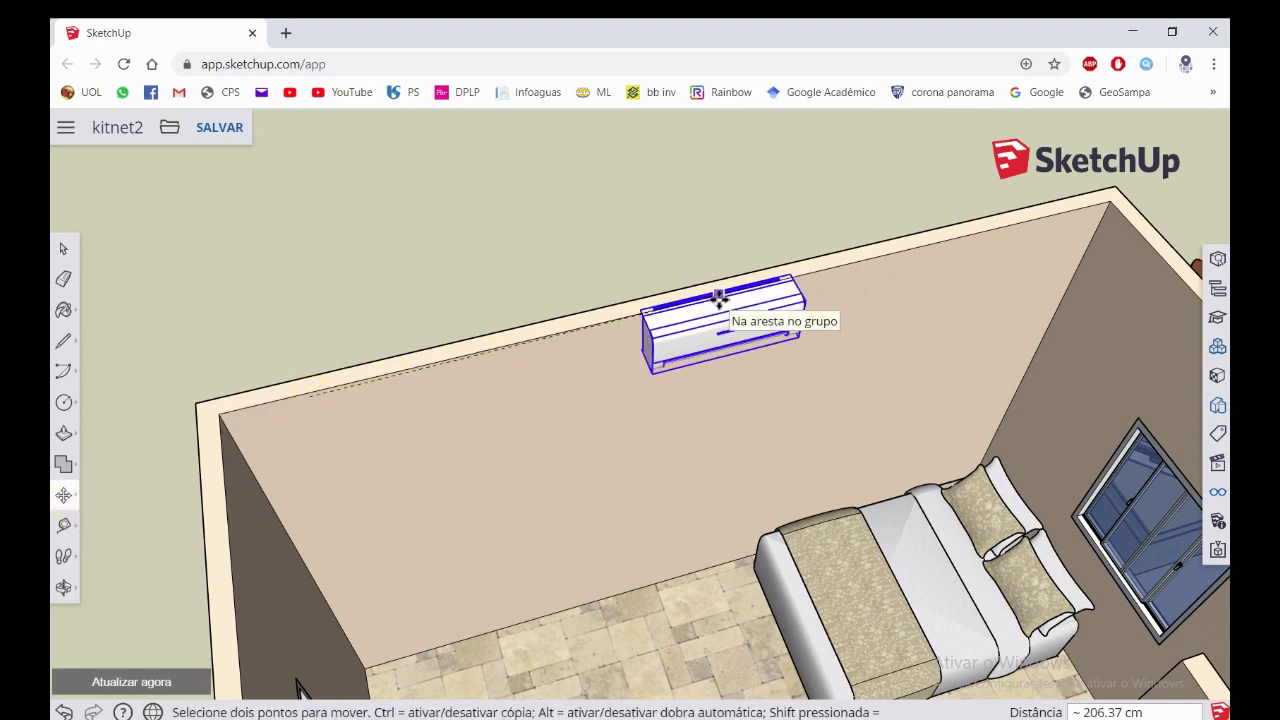
pyautogui.write('2.4')
pyautogui.press('Return')
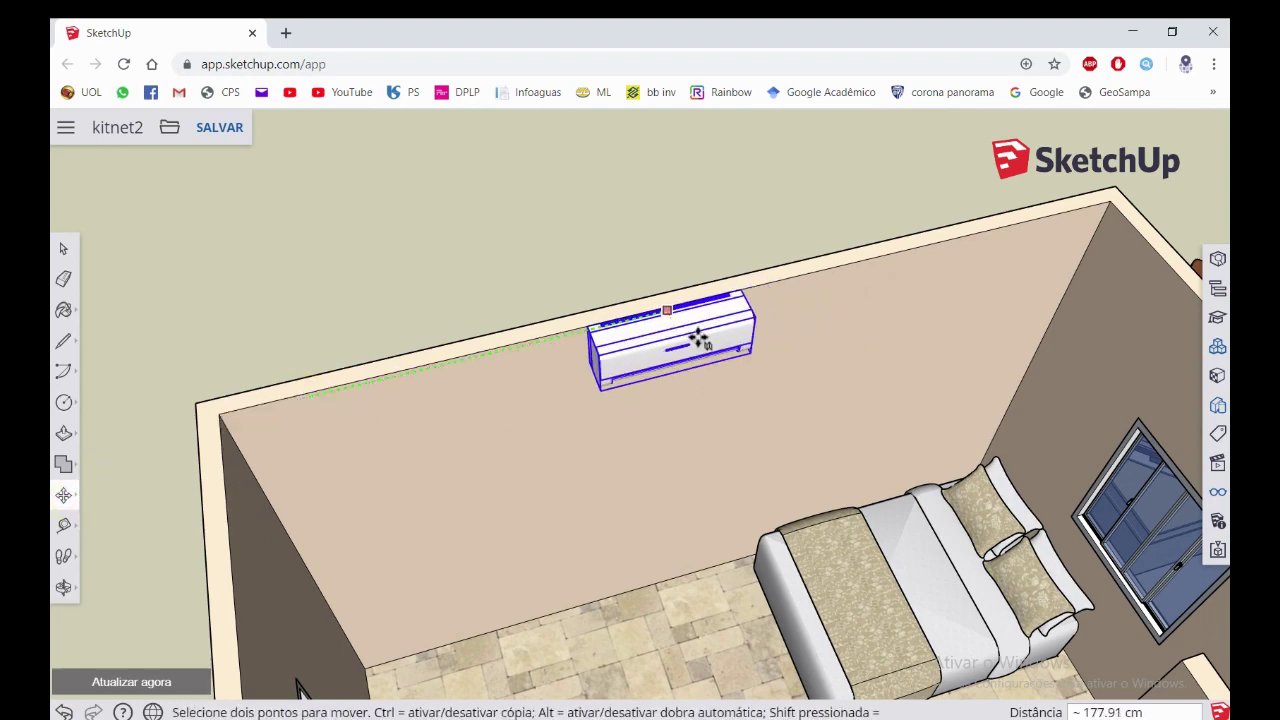
# Center the AC unit at the wall's top middle, then lower it down the blue axis
pyautogui.moveTo(697, 340); pyautogui.dragTo(703, 279, button='middle')
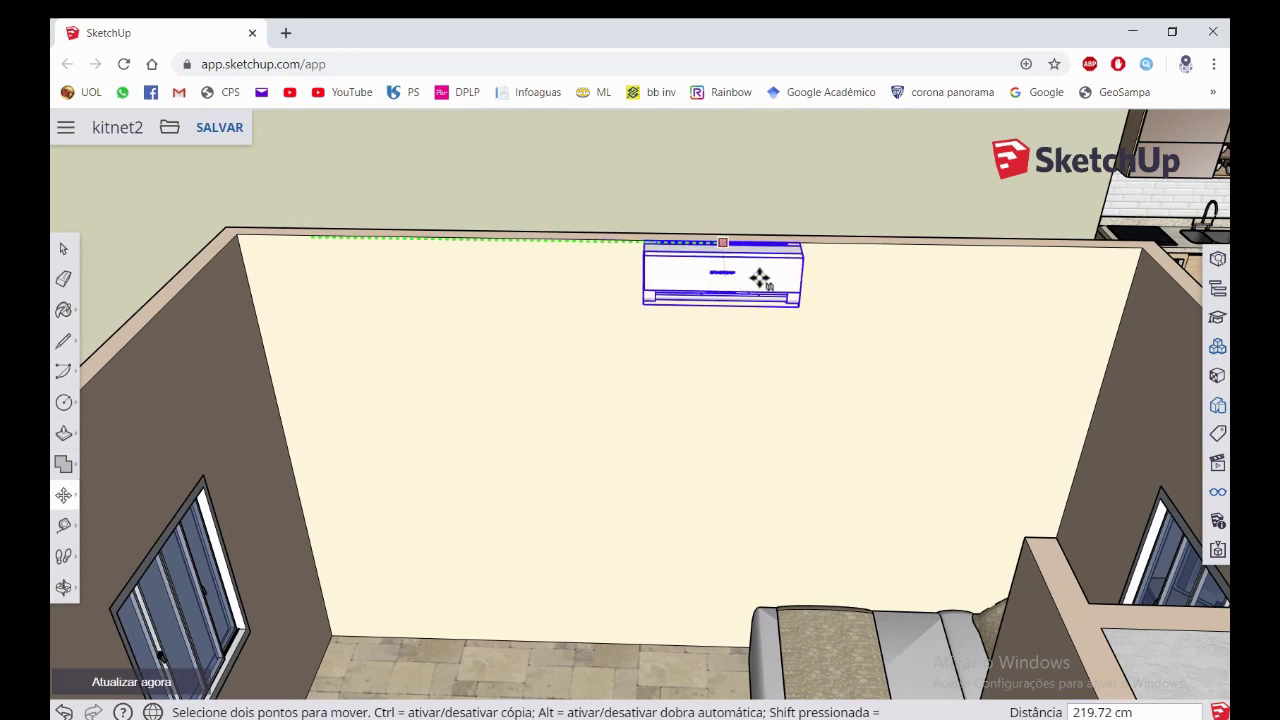
pyautogui.click(702, 277)
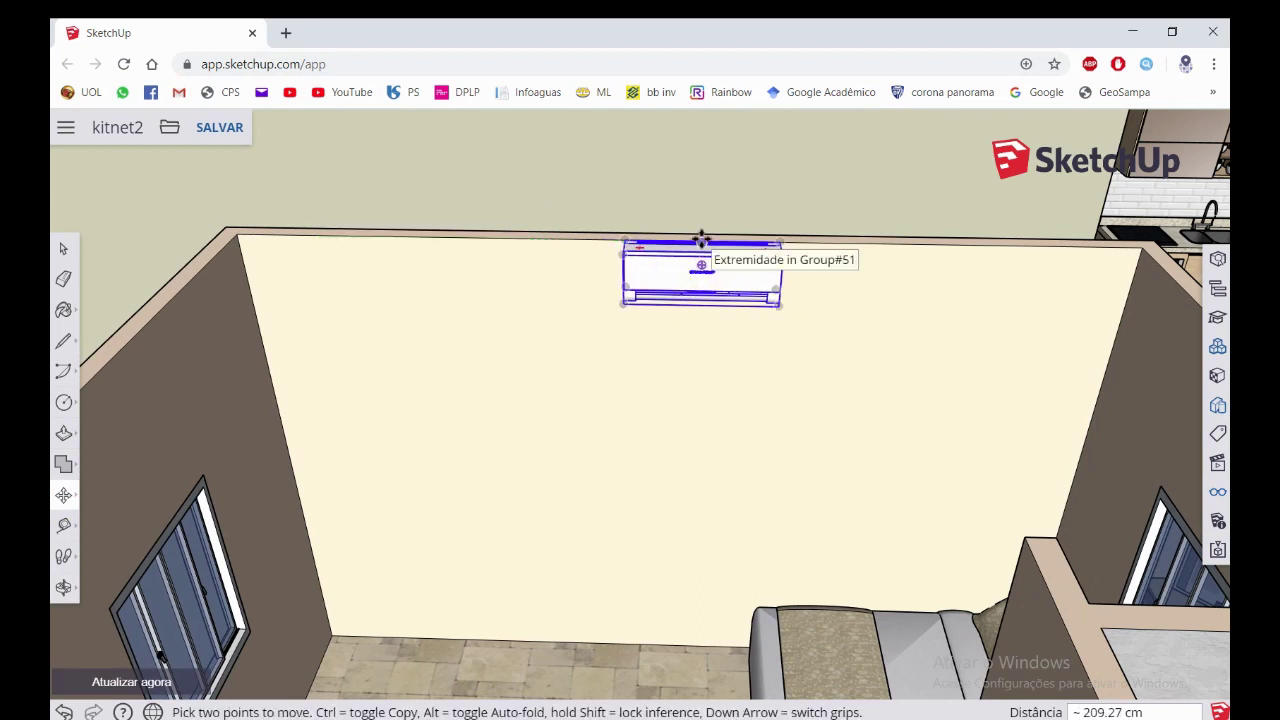
pyautogui.click(701, 238)
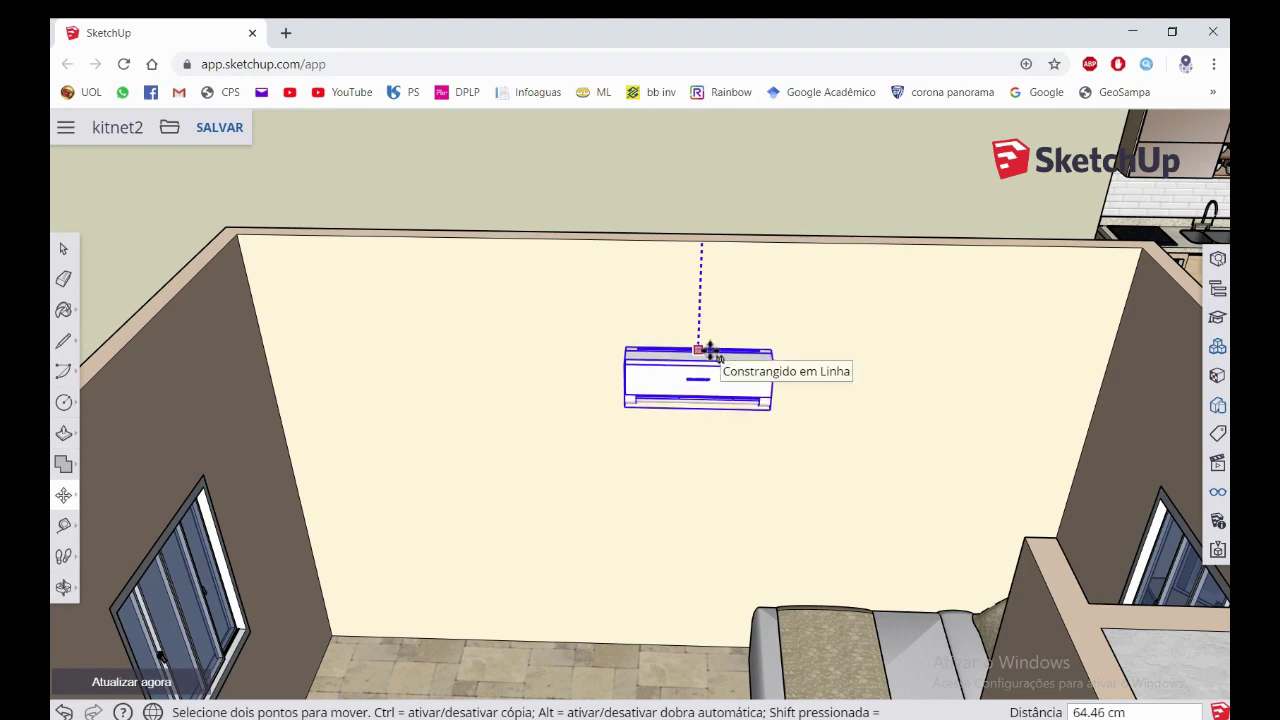
pyautogui.press('Return')
pyautogui.press('space')
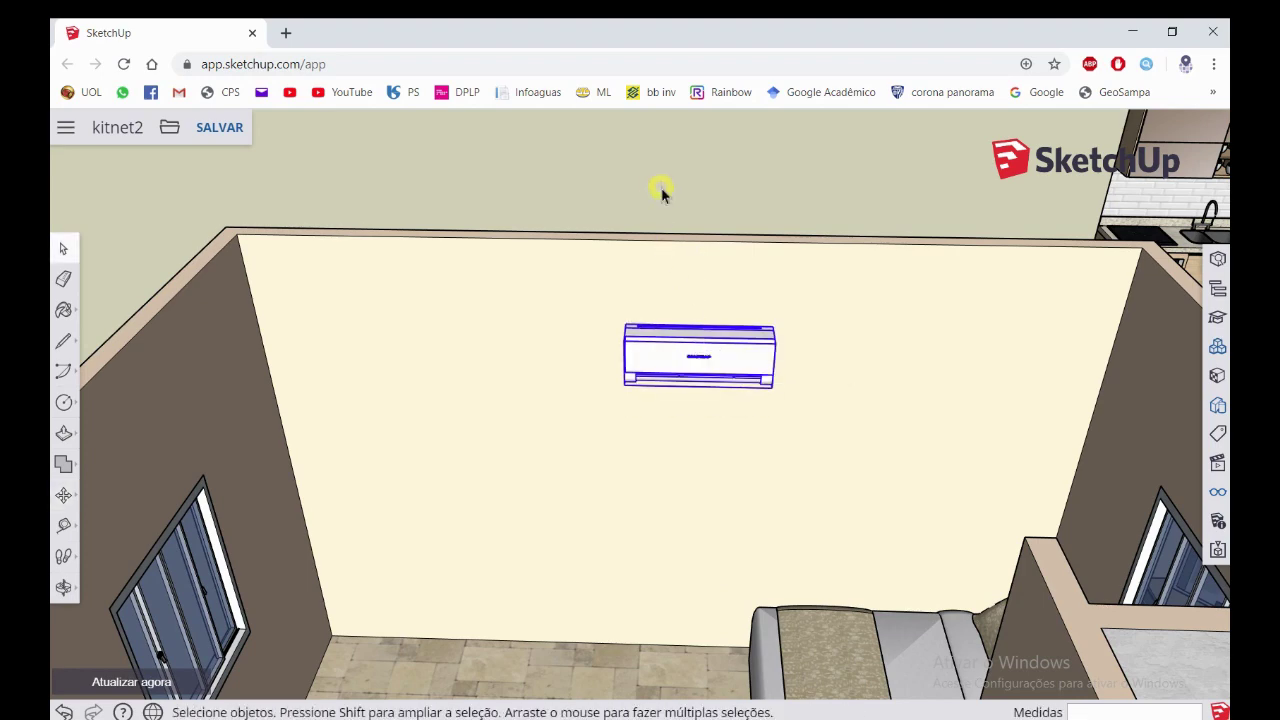
pyautogui.scroll(-2, 650, 220)
pyautogui.scroll(-2, 650, 220)
pyautogui.moveTo(608, 220)
pyautogui.mouseDown(button='middle')
pyautogui.moveTo(748, 349)
pyautogui.moveTo(654, 386)
pyautogui.moveTo(1011, 199)
pyautogui.mouseUp(button='middle')
pyautogui.scroll(-2, 605, 388)
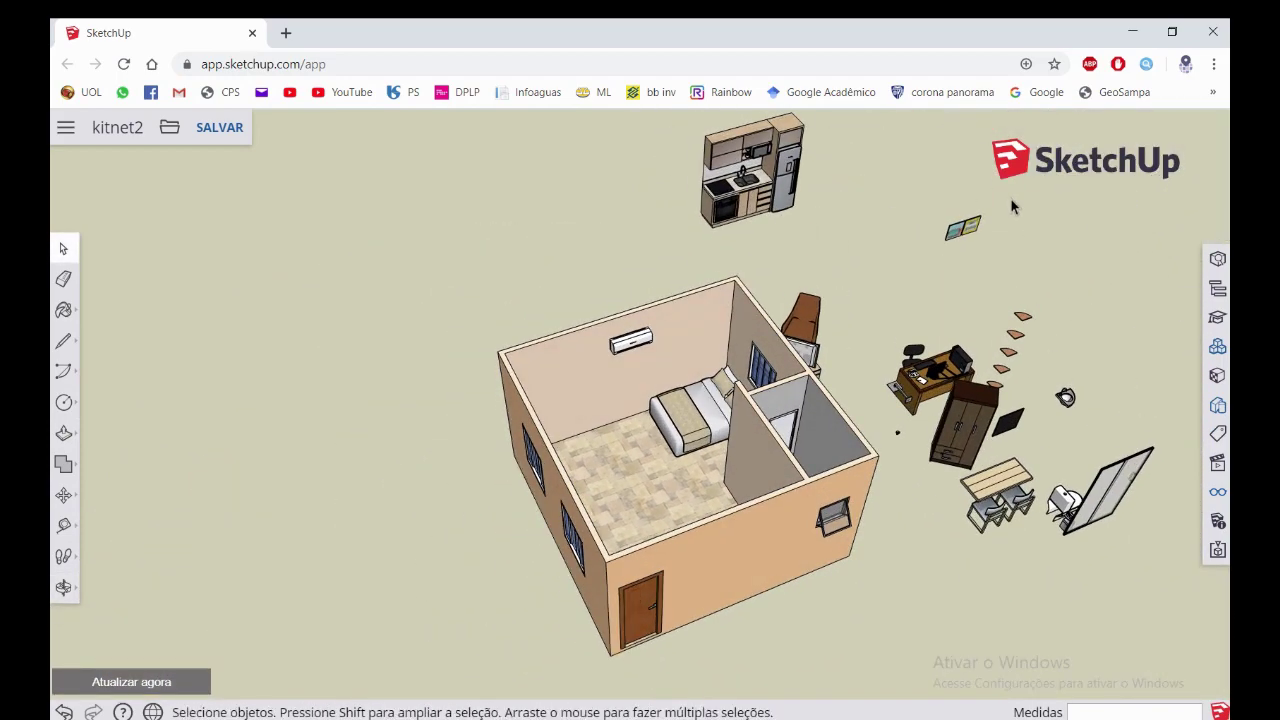
# Pick up the two framed pictures by a corner with the Move tool
pyautogui.scroll(2, 975, 220)
pyautogui.scroll(3, 970, 220)
pyautogui.scroll(3, 959, 218)
pyautogui.scroll(1, 918, 285)
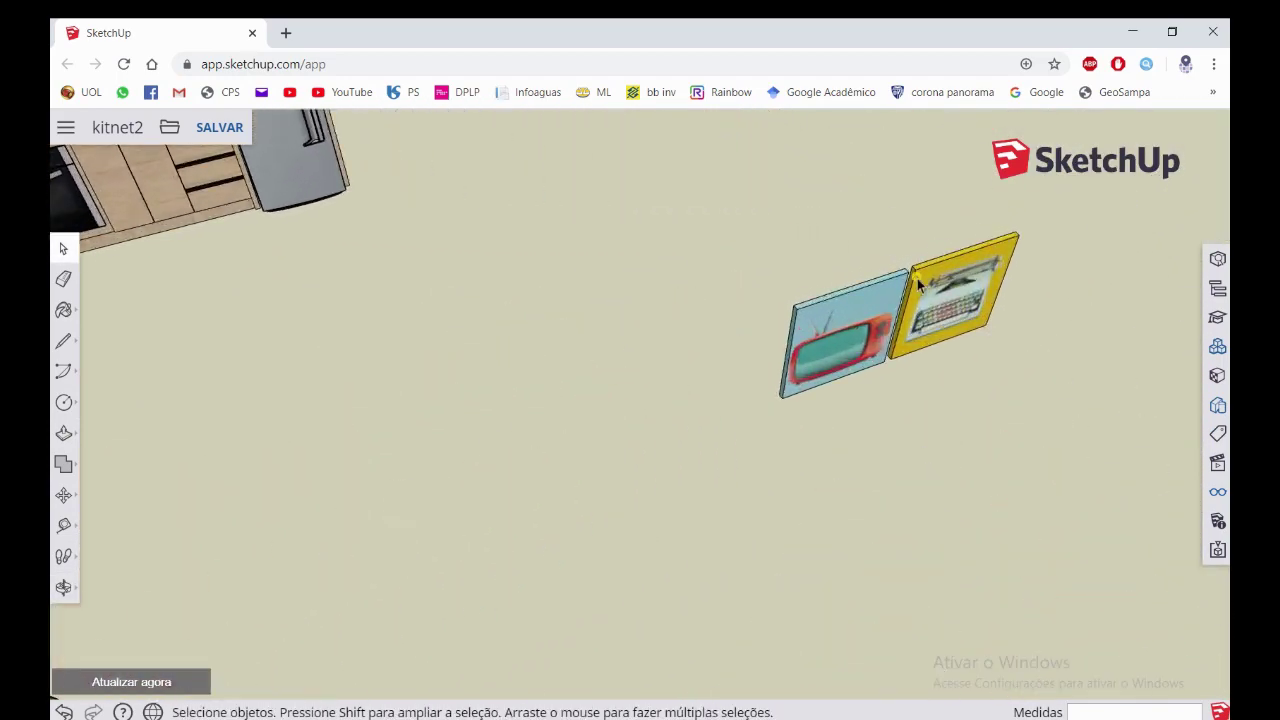
pyautogui.scroll(-3, 887, 272)
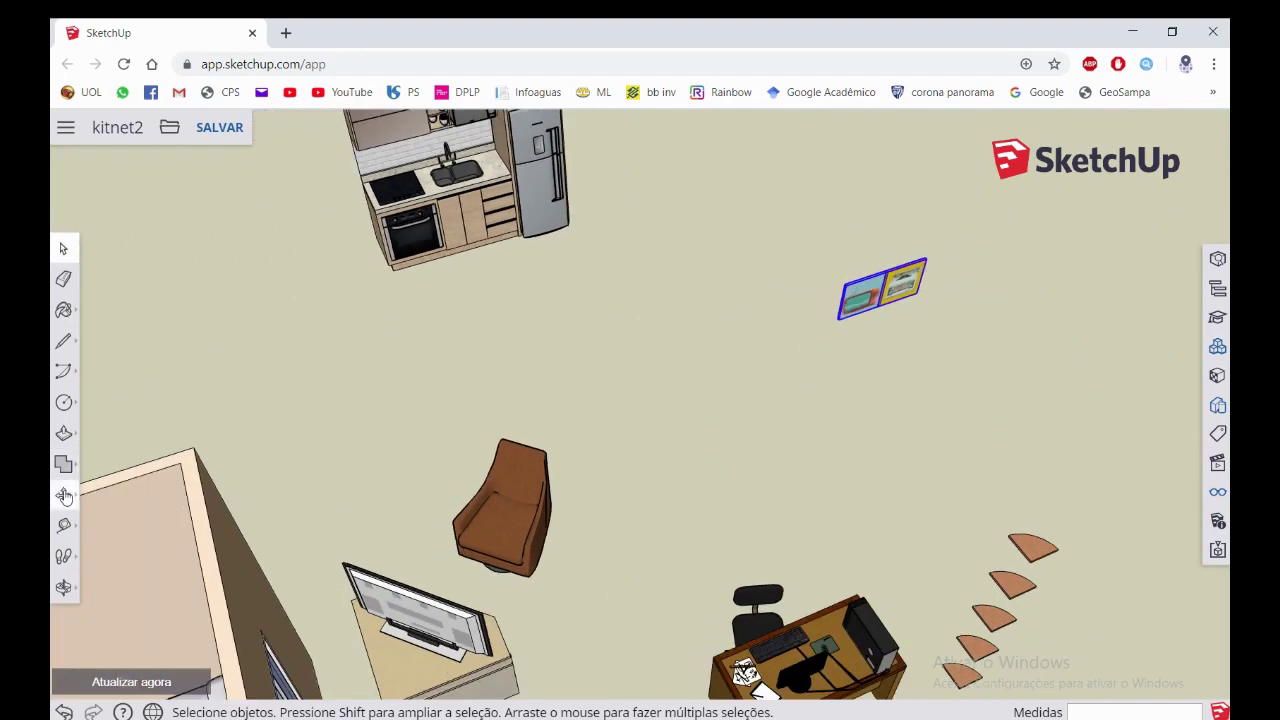
pyautogui.click(64, 497)
pyautogui.scroll(2, 834, 277)
pyautogui.scroll(3, 834, 318)
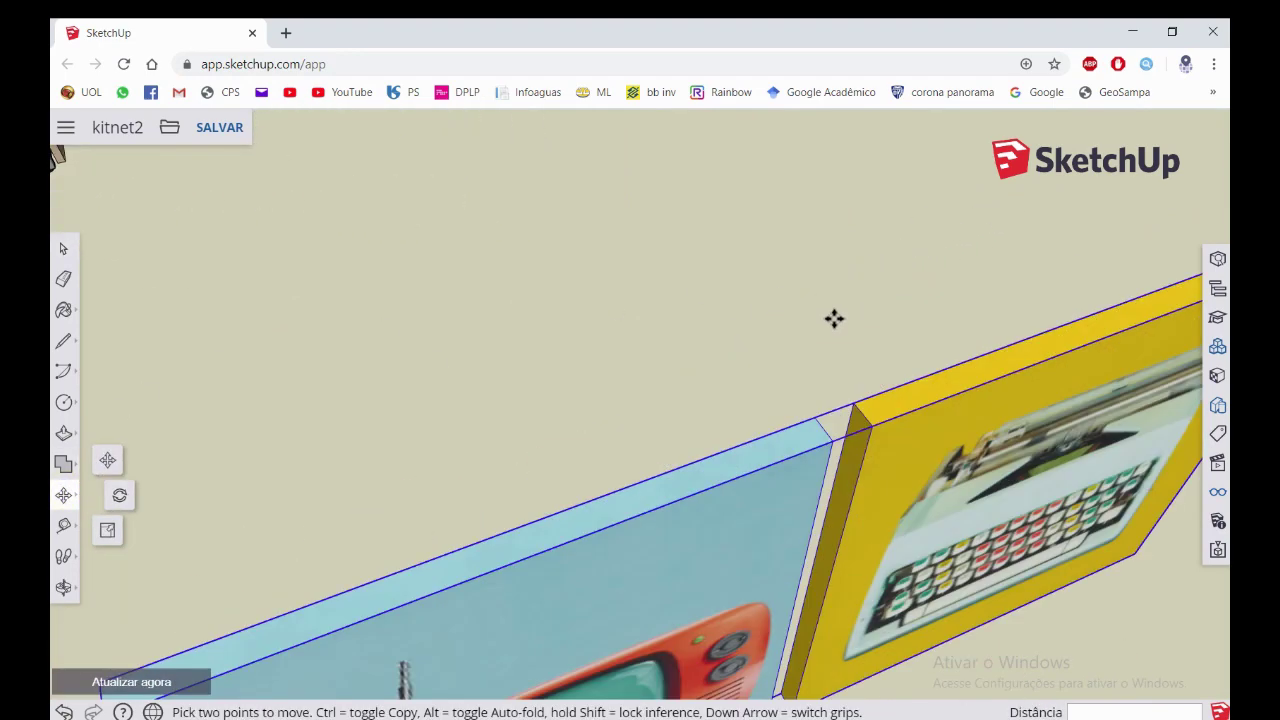
pyautogui.click(808, 418)
pyautogui.scroll(-3, 834, 394)
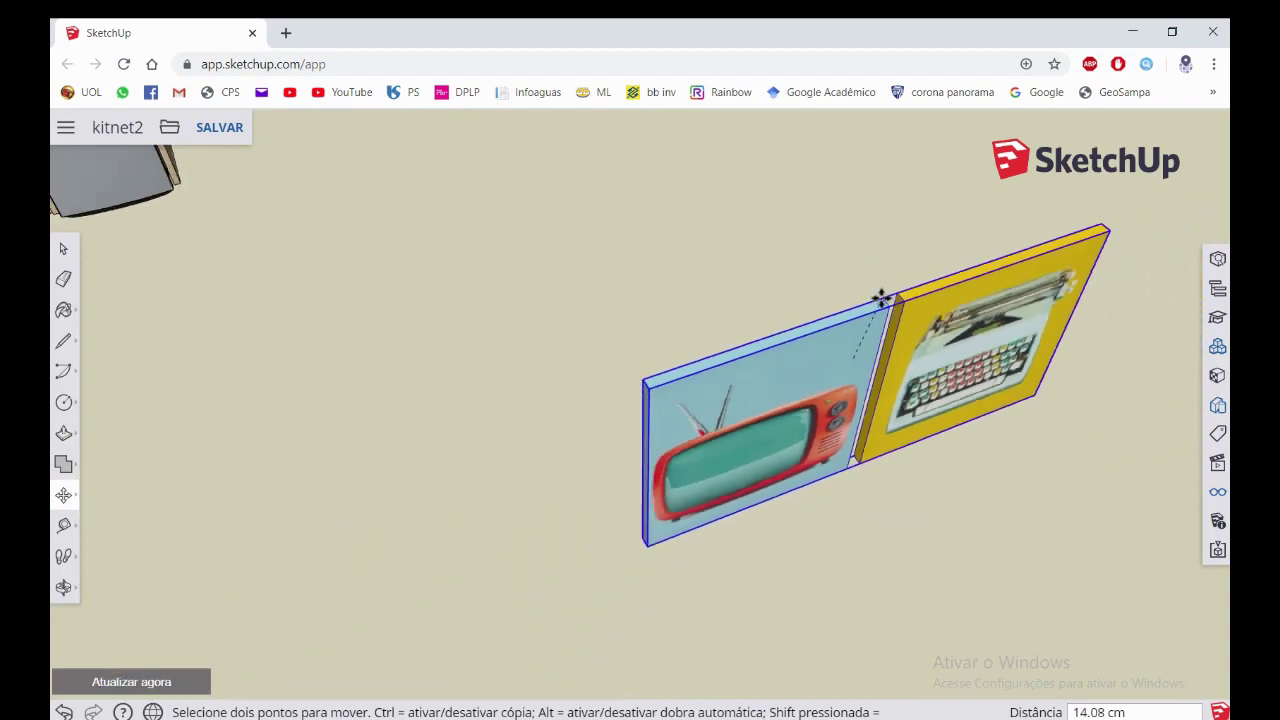
pyautogui.scroll(-2, 883, 297)
pyautogui.scroll(-2, 903, 251)
pyautogui.scroll(-3, 903, 235)
pyautogui.scroll(-2, 905, 230)
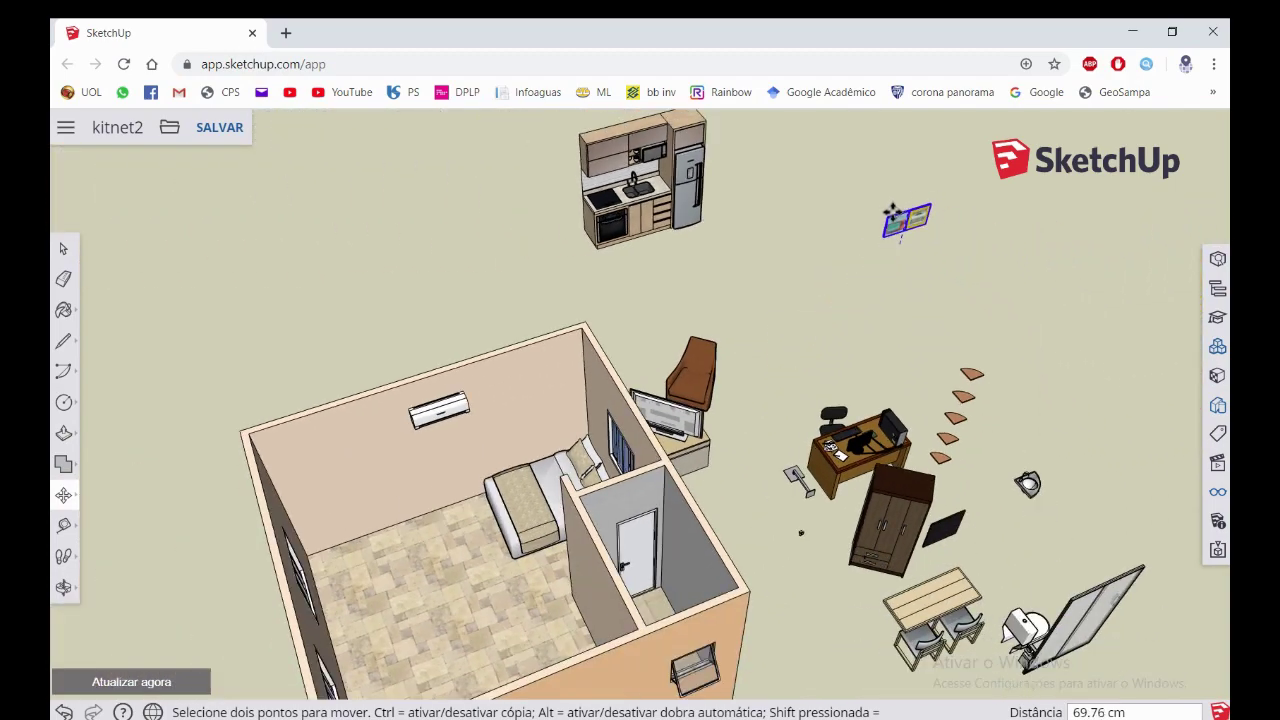
pyautogui.scroll(3, 636, 340)
pyautogui.scroll(2, 671, 343)
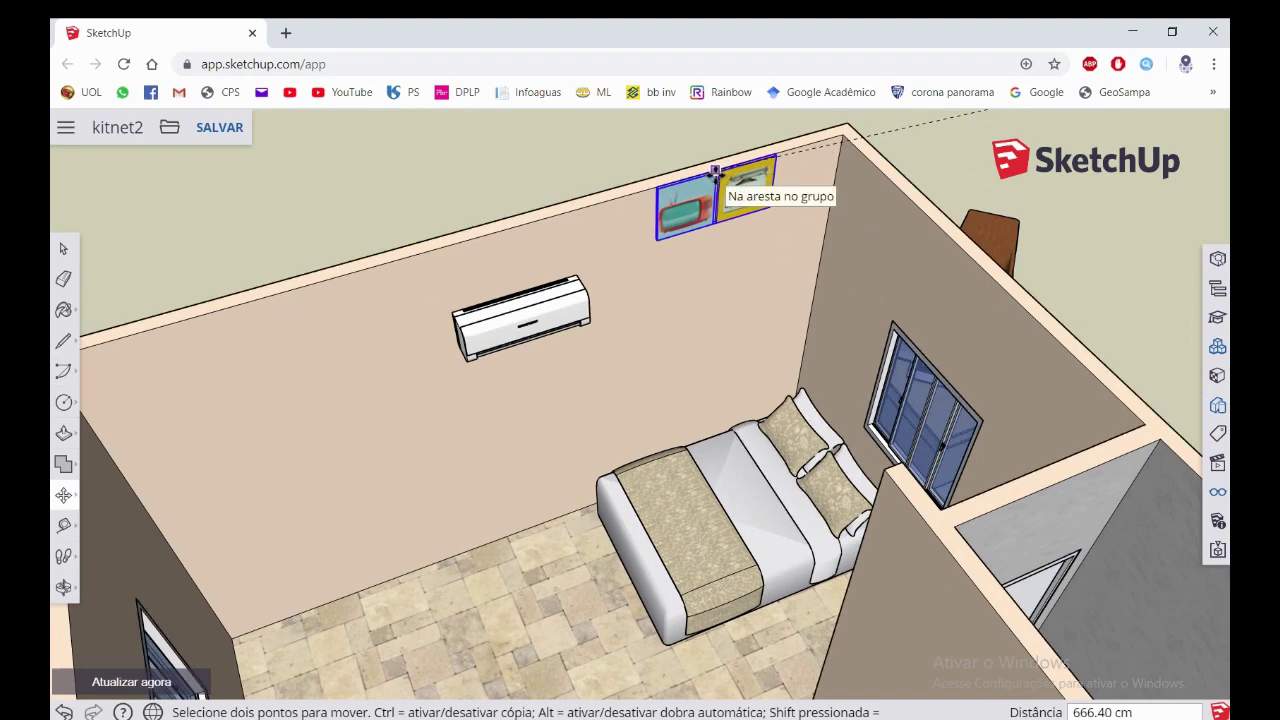
# Drop the pictures 50 cm below the bedroom wall's top edge, beside the air conditioner
pyautogui.moveTo(726, 180); pyautogui.dragTo(857, 238, button='middle')
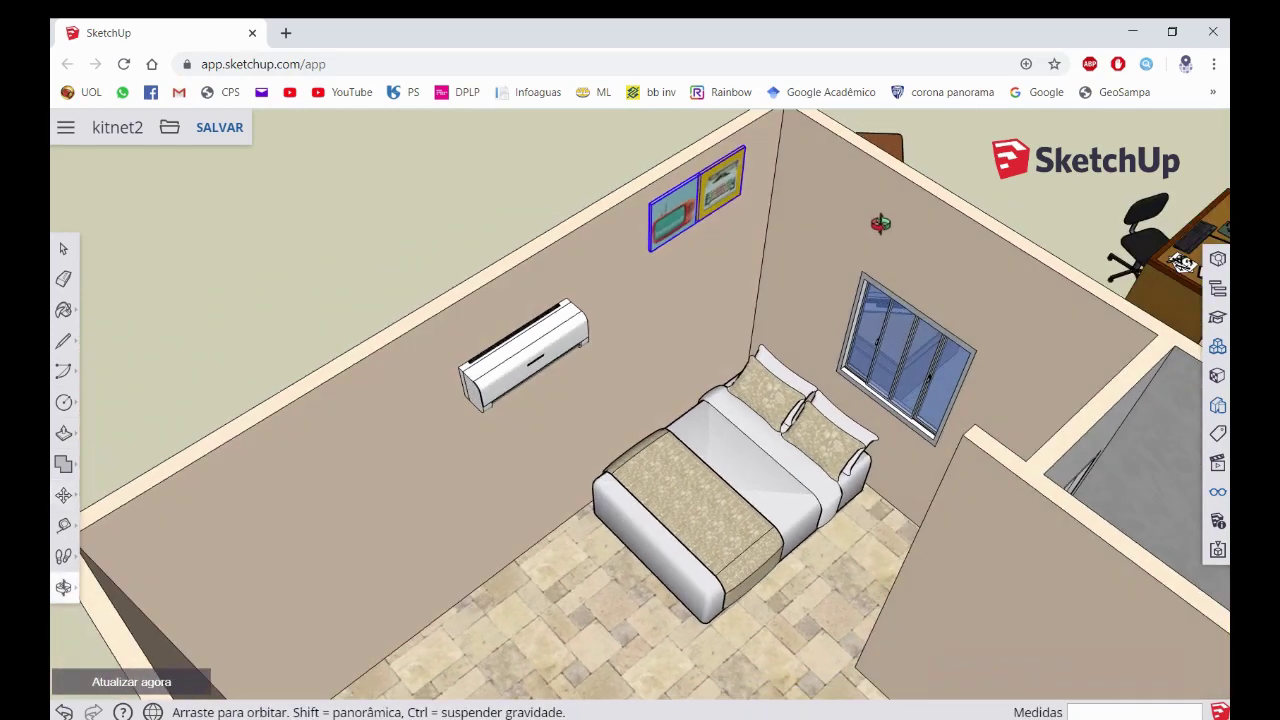
pyautogui.moveTo(763, 191)
pyautogui.mouseDown(button='middle')
pyautogui.moveTo(597, 186)
pyautogui.moveTo(649, 200)
pyautogui.mouseUp(button='middle')
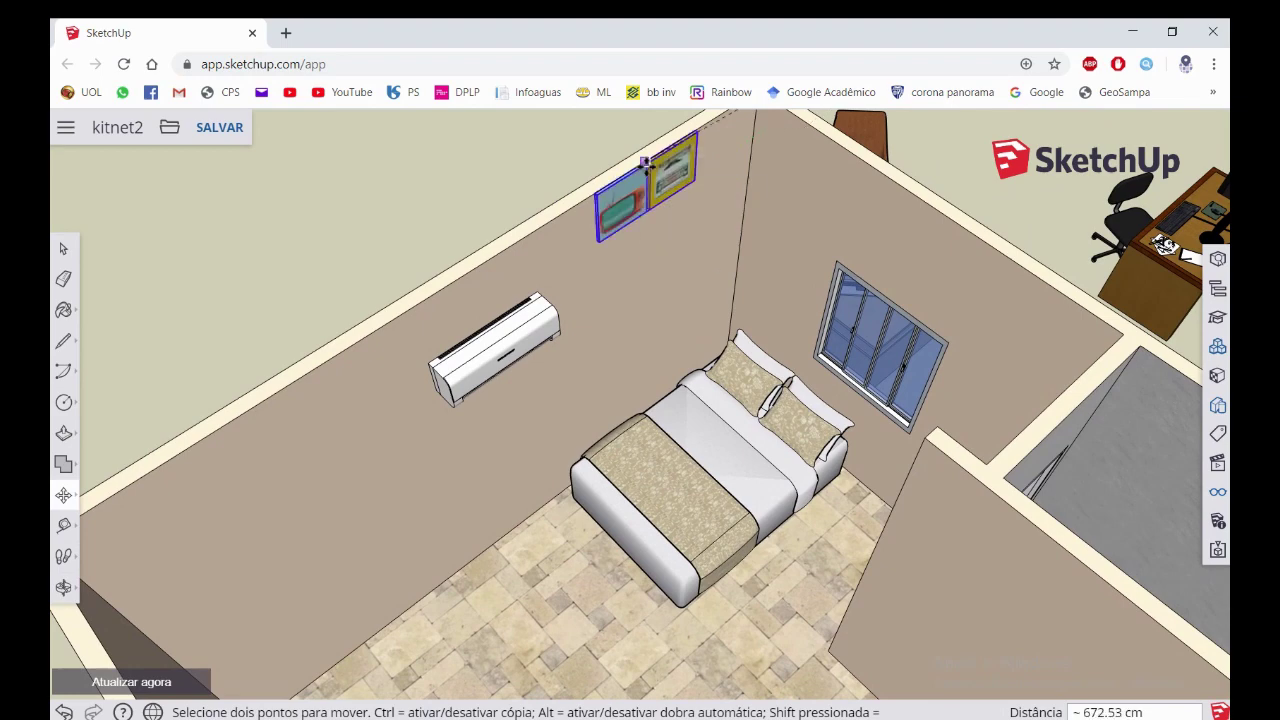
pyautogui.write('50')
pyautogui.press('Return')
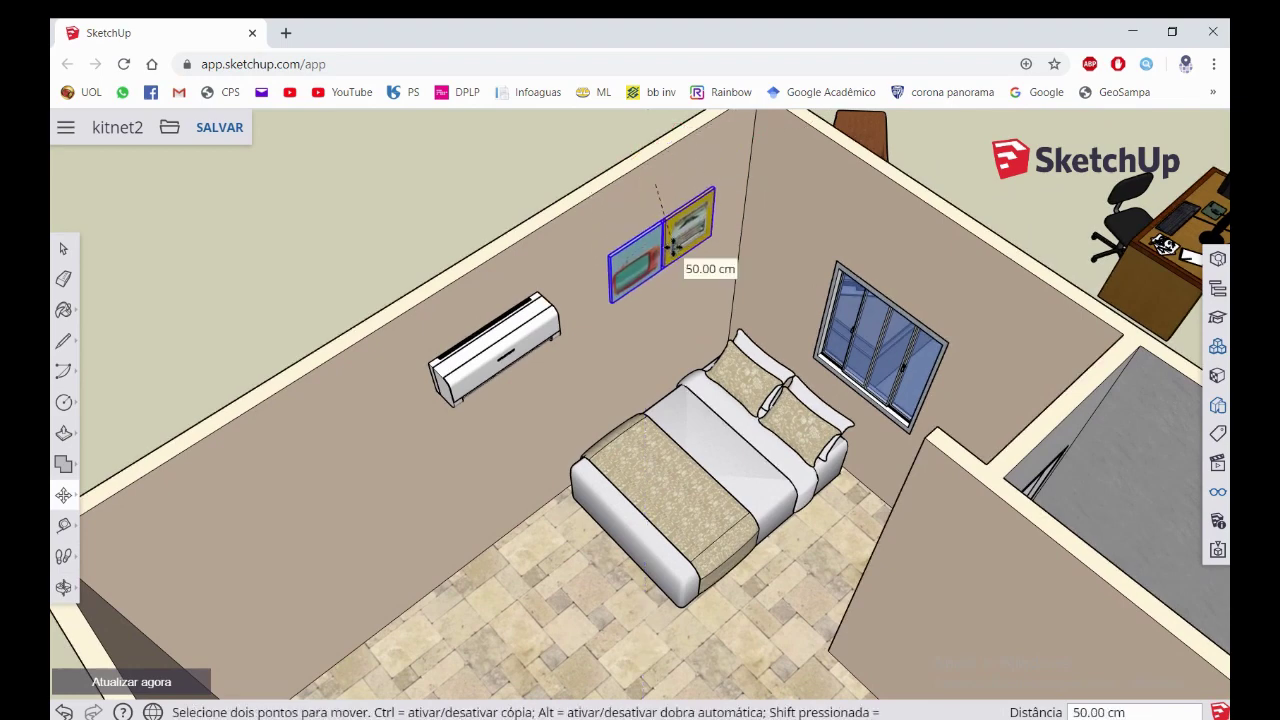
pyautogui.click(680, 250)
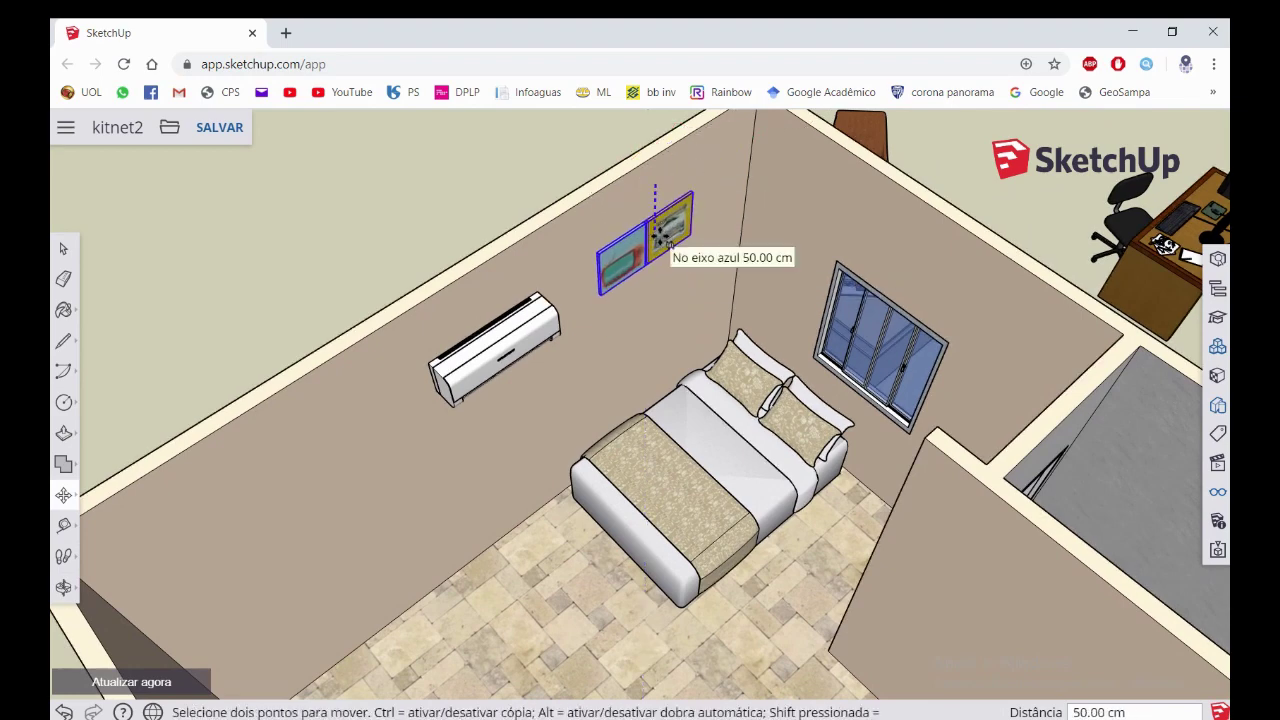
pyautogui.scroll(-3, 668, 240)
pyautogui.scroll(-3, 600, 240)
pyautogui.press('space')
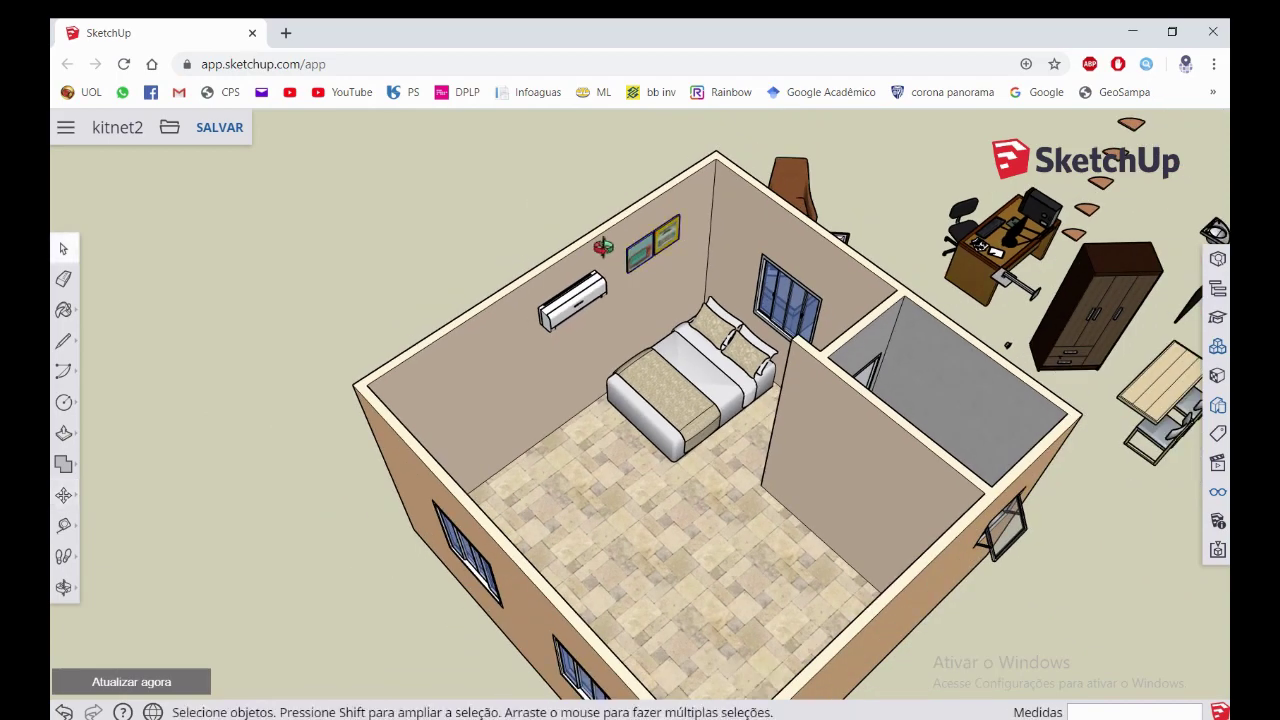
pyautogui.moveTo(603, 247)
pyautogui.mouseDown(button='middle')
pyautogui.moveTo(414, 120)
pyautogui.moveTo(529, 294)
pyautogui.mouseUp(button='middle')
# Orbit and zoom to bring the kitchen unit outside the house into view
pyautogui.scroll(-2, 529, 310)
pyautogui.scroll(-2, 600, 280)
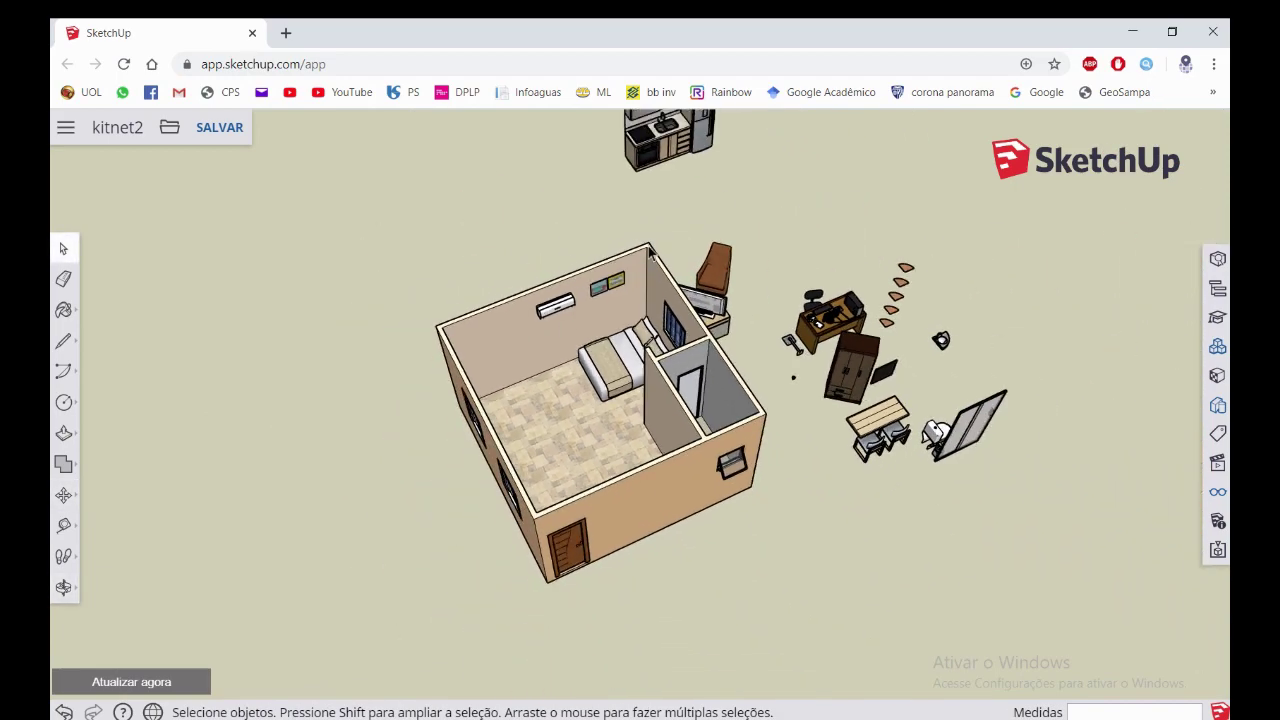
pyautogui.moveTo(651, 253); pyautogui.dragTo(586, 194, button='middle')
pyautogui.scroll(2, 597, 333)
pyautogui.scroll(3, 597, 333)
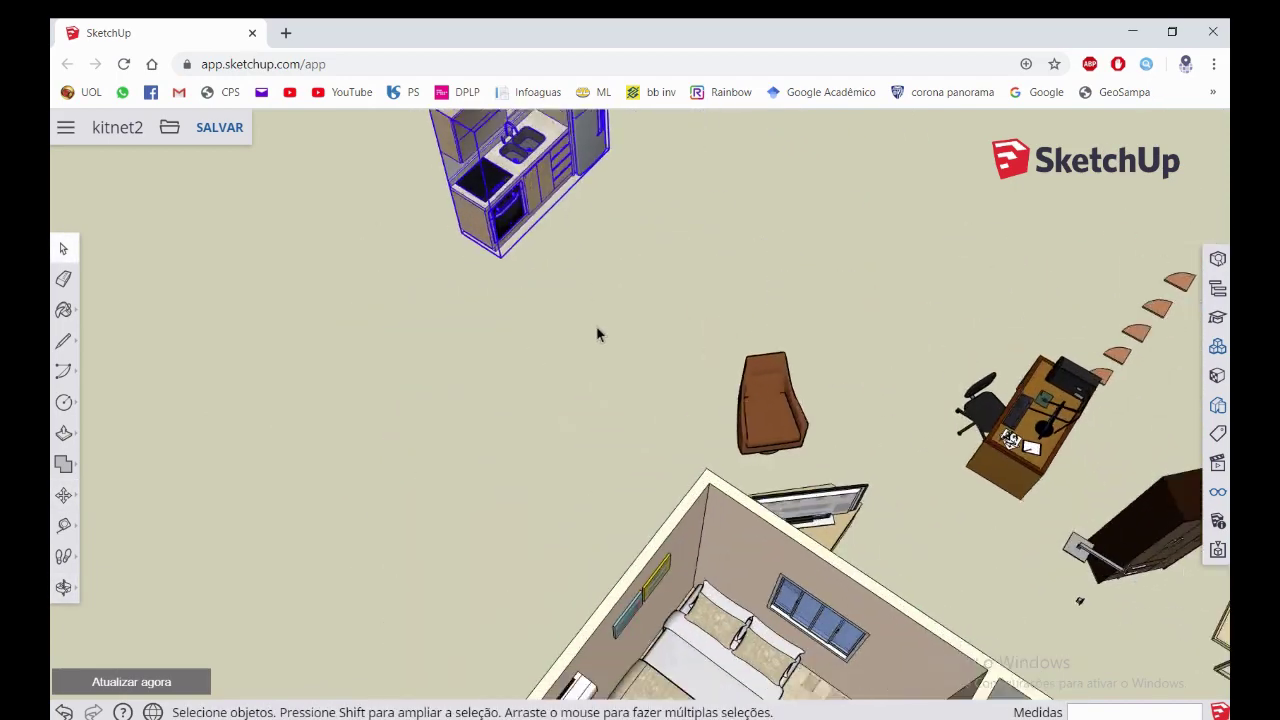
pyautogui.scroll(-3, 620, 320)
pyautogui.moveTo(654, 309)
pyautogui.mouseDown(button='middle')
pyautogui.moveTo(537, 363)
pyautogui.moveTo(403, 306)
pyautogui.moveTo(430, 291)
pyautogui.mouseUp(button='middle')
pyautogui.scroll(3, 480, 345)
pyautogui.scroll(-2, 467, 337)
pyautogui.scroll(-2, 486, 337)
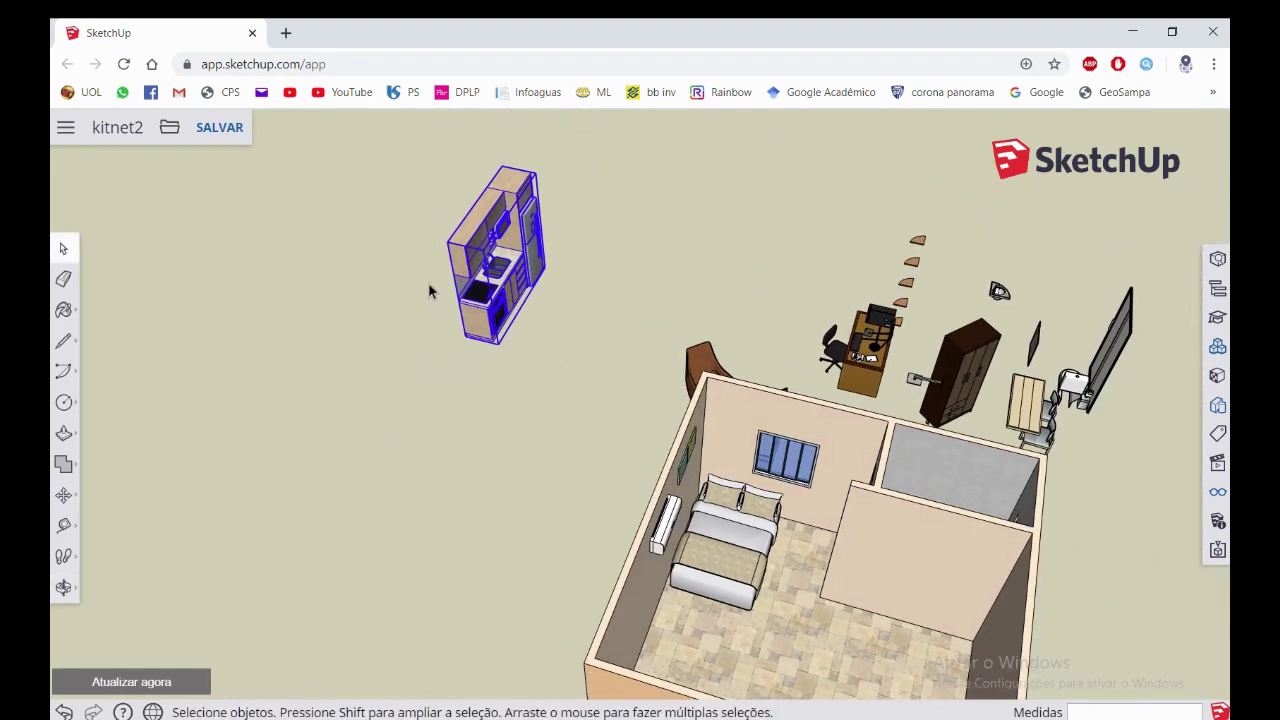
pyautogui.moveTo(955, 592); pyautogui.dragTo(943, 585, button='middle')
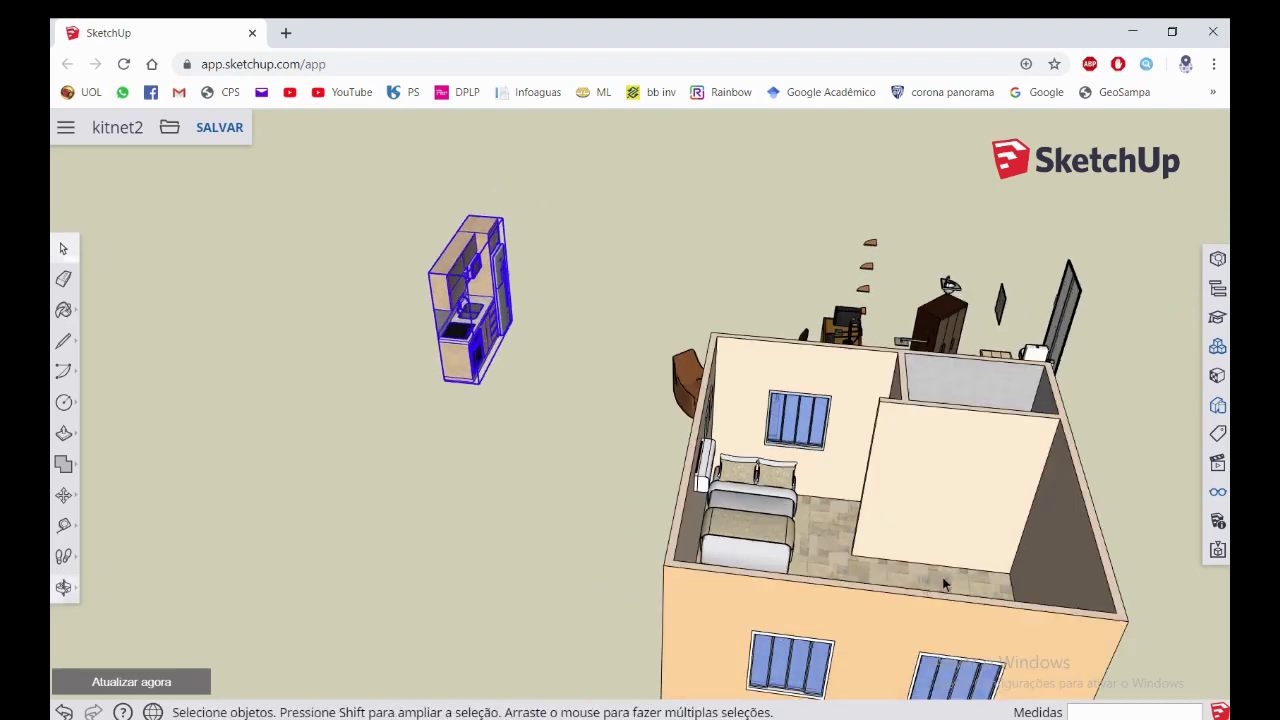
pyautogui.moveTo(573, 349); pyautogui.dragTo(509, 320, button='middle')
pyautogui.scroll(1, 440, 300)
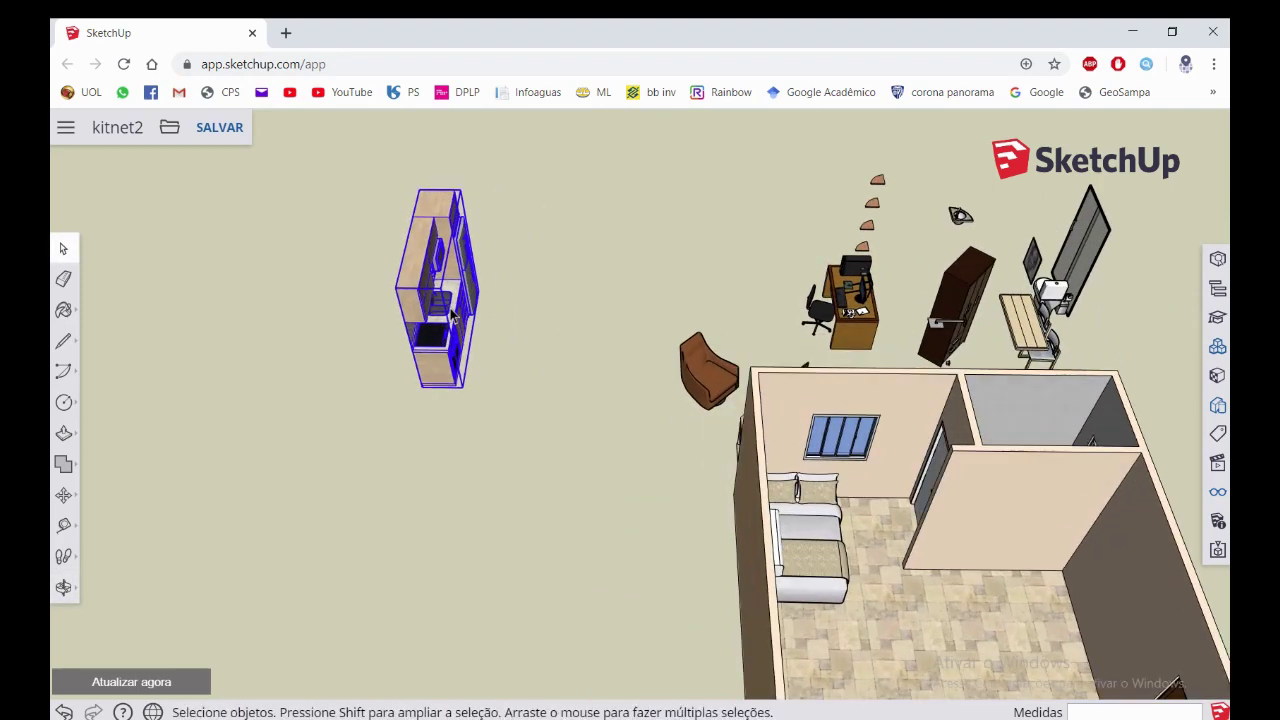
pyautogui.scroll(1, 380, 289)
pyautogui.scroll(2, 331, 284)
pyautogui.scroll(1, 331, 284)
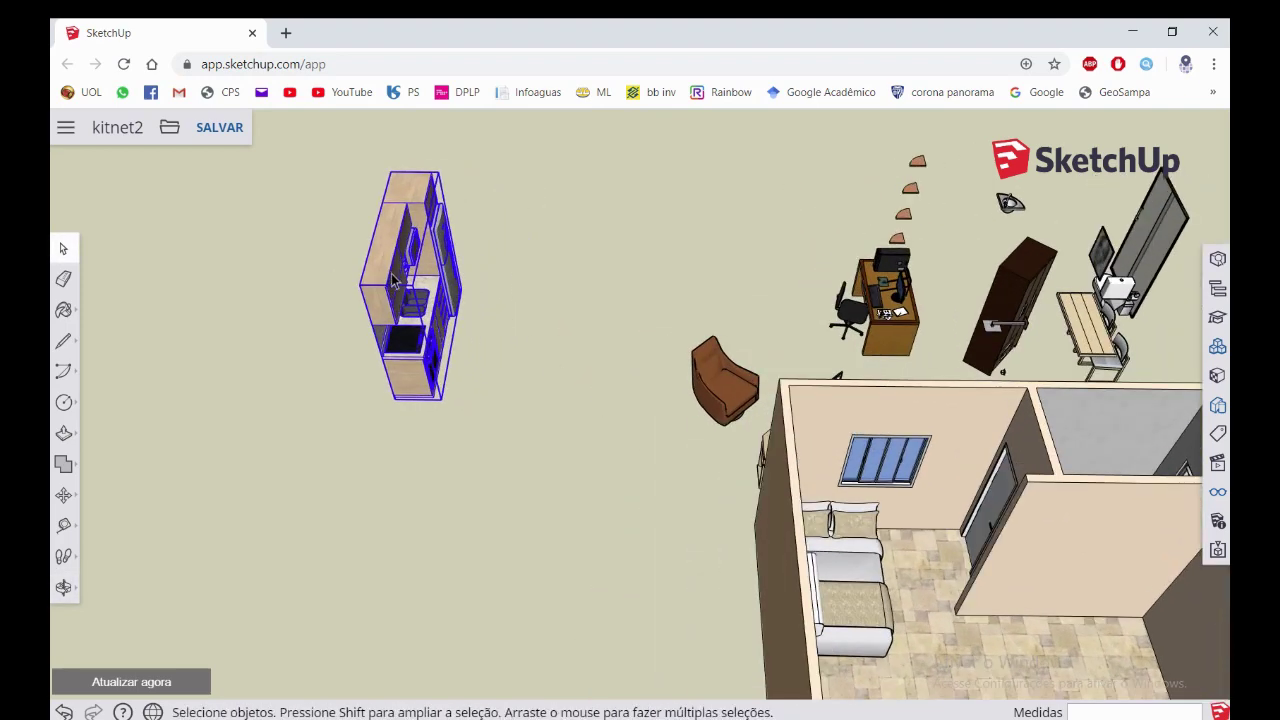
pyautogui.scroll(2, 331, 284)
# Rotate the kitchen unit 90 degrees about a centre point beside it
pyautogui.click(74, 500)
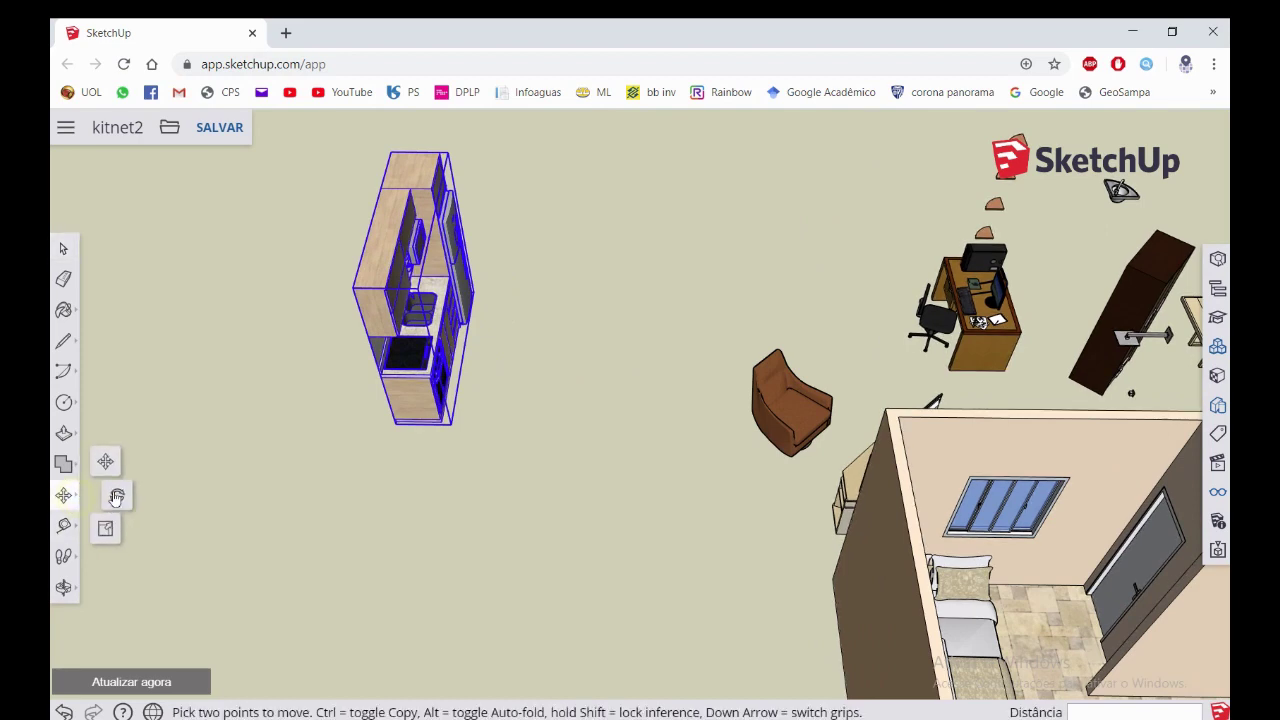
pyautogui.click(118, 496)
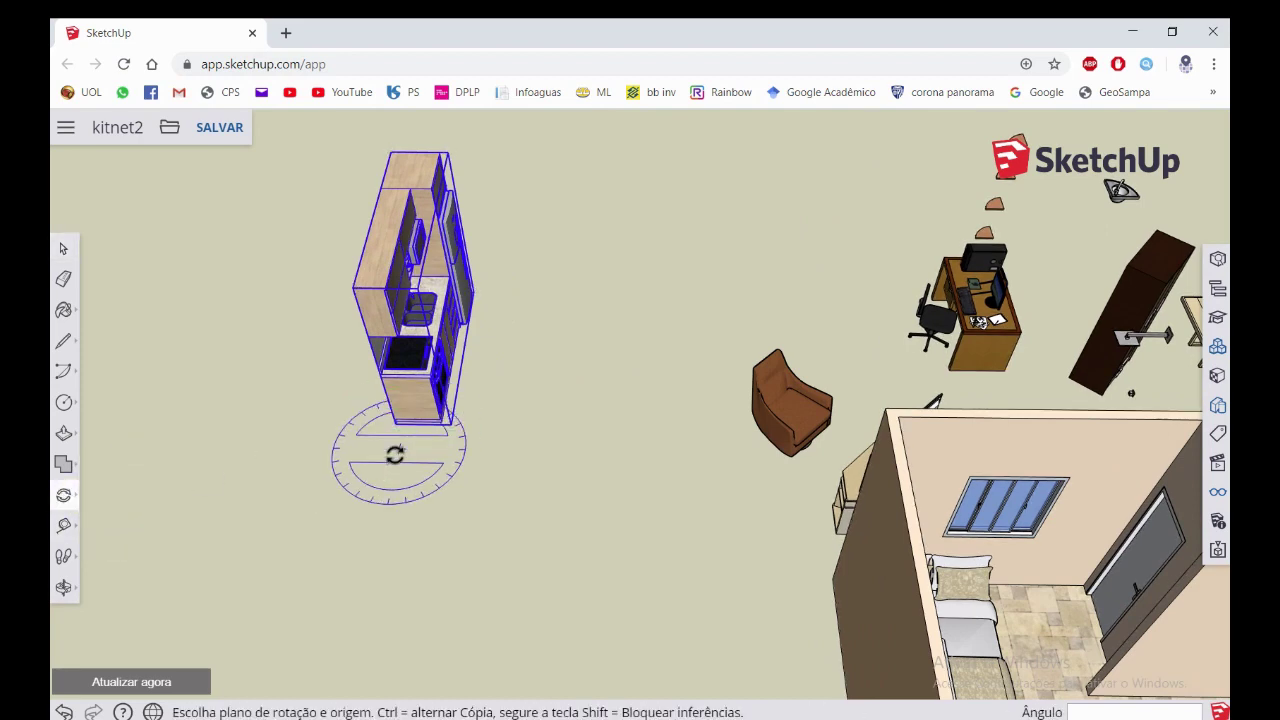
pyautogui.click(397, 453)
pyautogui.click(601, 457)
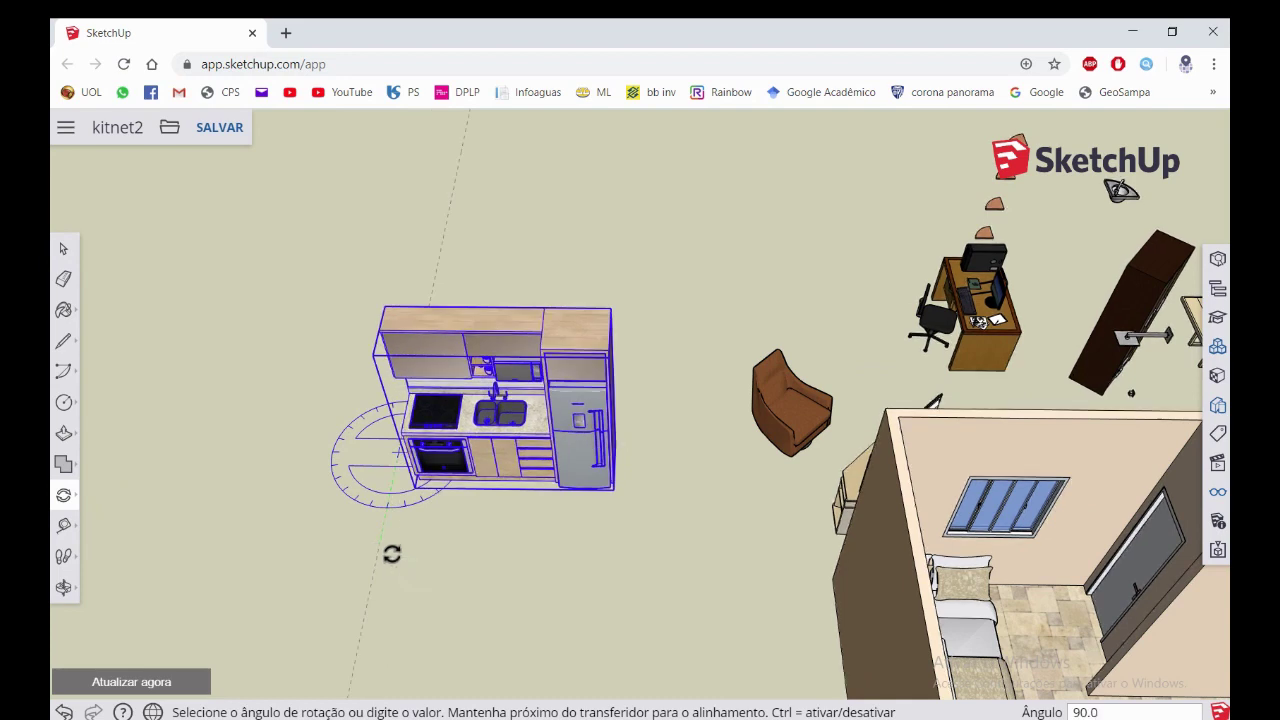
pyautogui.write('90')
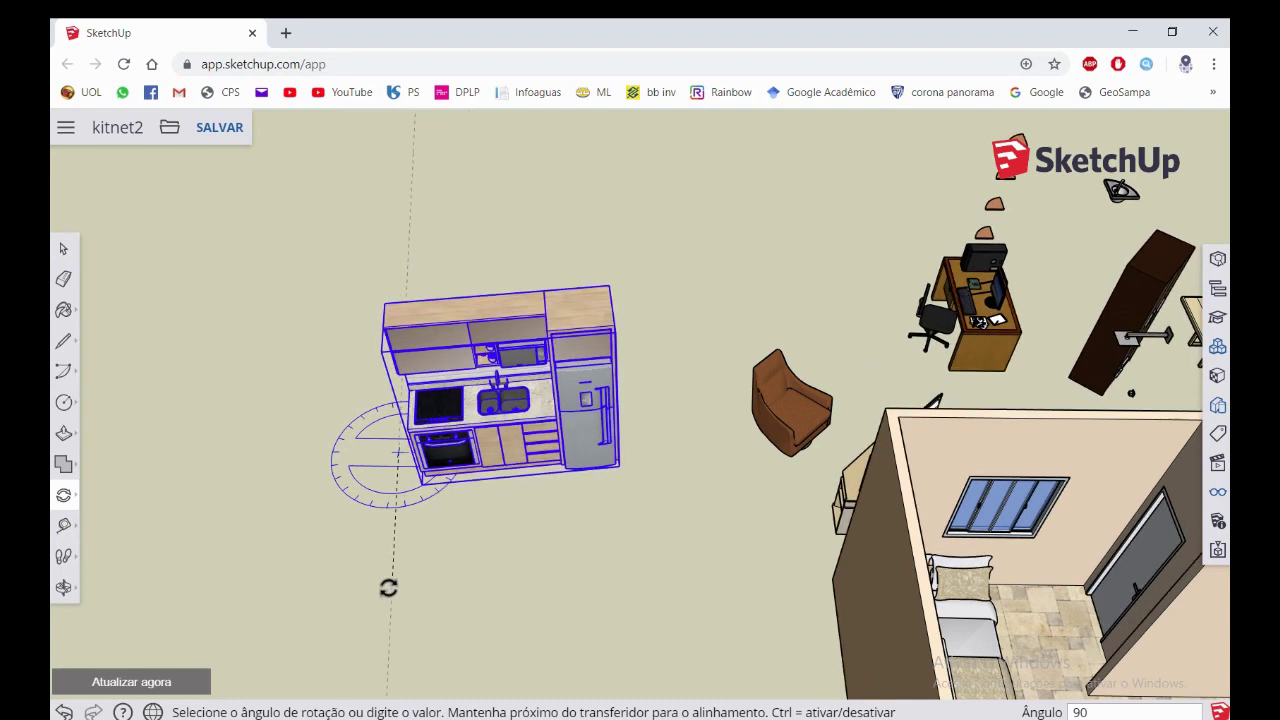
pyautogui.press('Return')
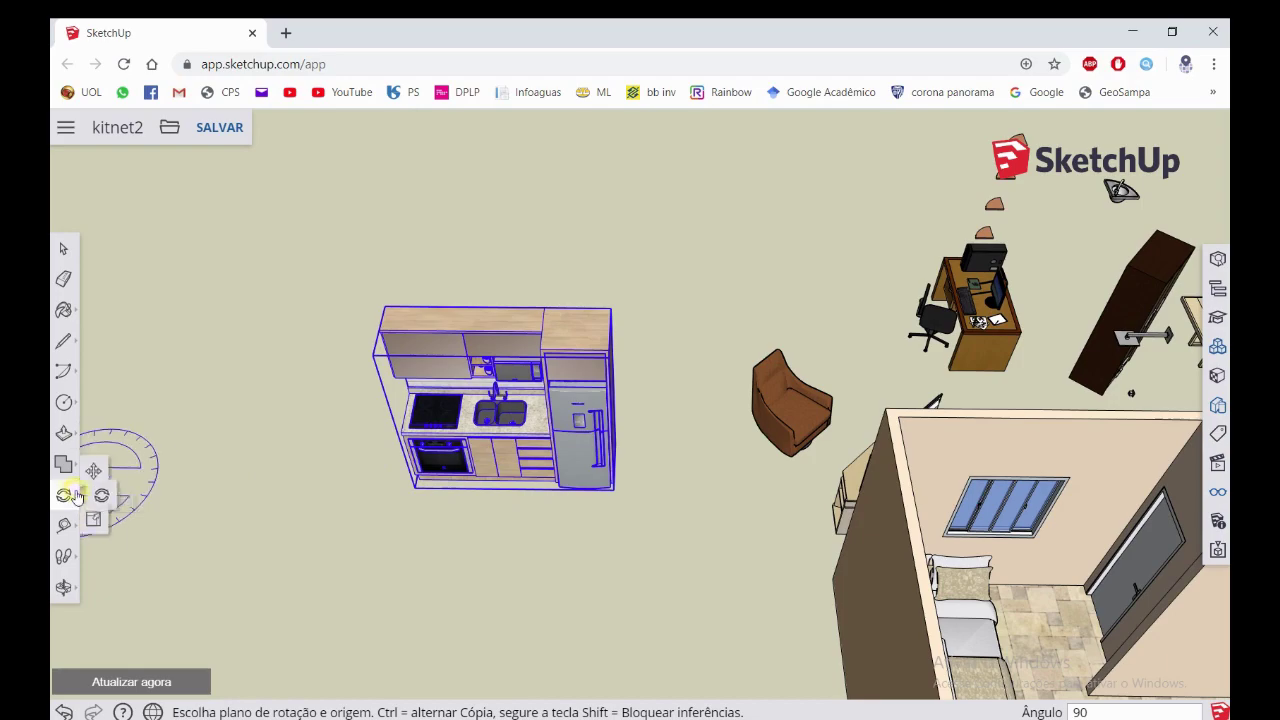
# With Move active, view the kitchen unit from above and open the Styles panel
pyautogui.click(93, 470)
pyautogui.moveTo(691, 477)
pyautogui.mouseDown(button='middle')
pyautogui.moveTo(483, 469)
pyautogui.moveTo(634, 437)
pyautogui.mouseUp(button='middle')
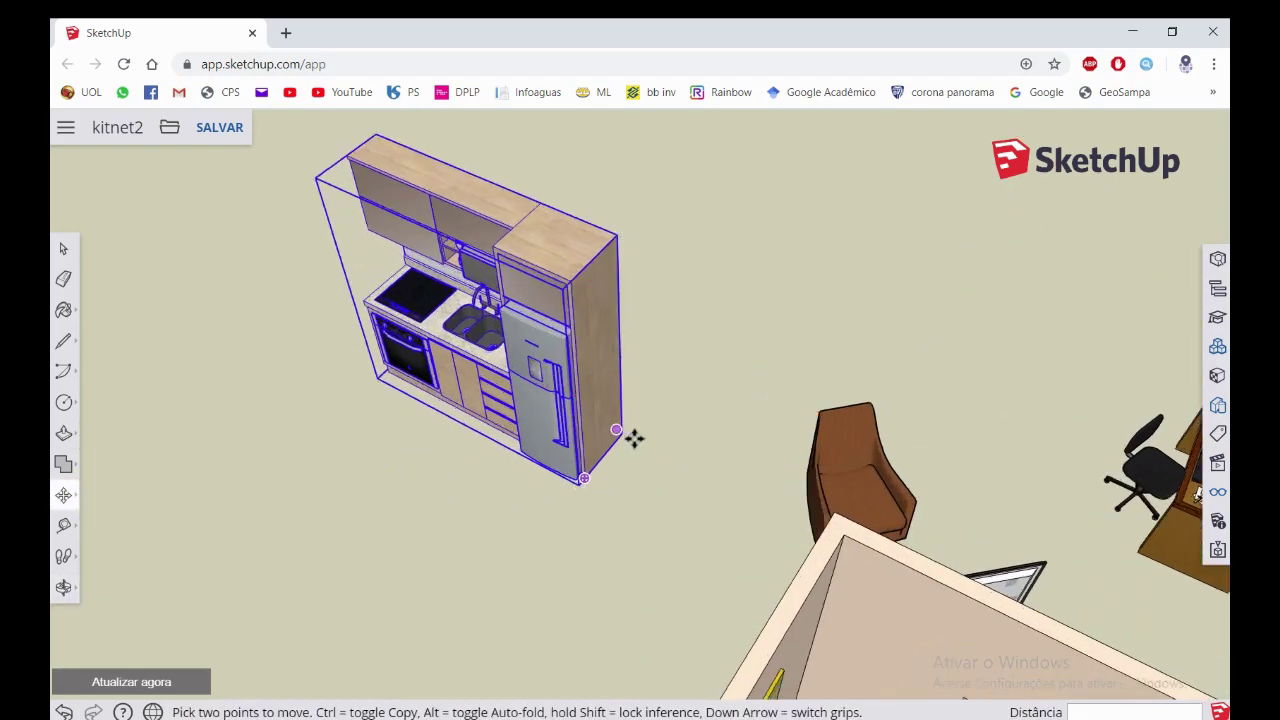
pyautogui.scroll(3, 634, 437)
pyautogui.scroll(-3, 500, 343)
pyautogui.scroll(-3, 457, 297)
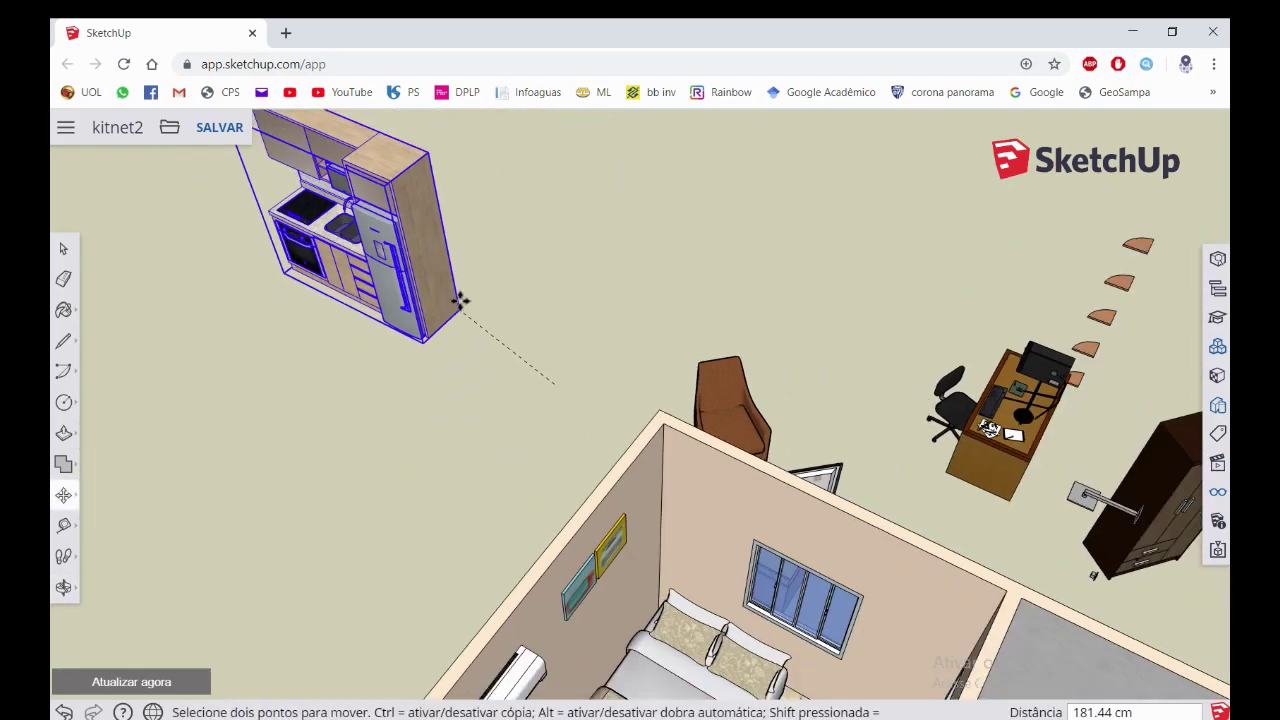
pyautogui.moveTo(457, 297); pyautogui.dragTo(500, 420, button='middle')
pyautogui.moveTo(851, 577); pyautogui.dragTo(857, 571, button='middle')
pyautogui.scroll(3, 860, 545)
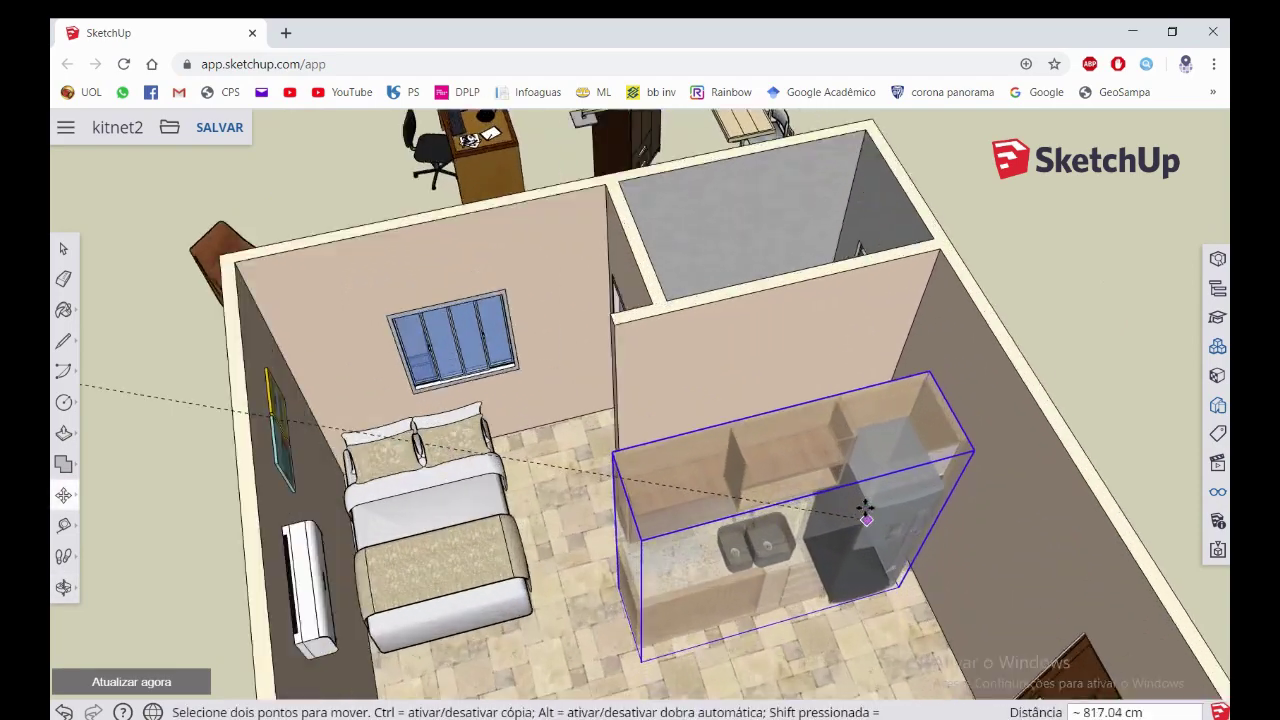
pyautogui.scroll(3, 866, 480)
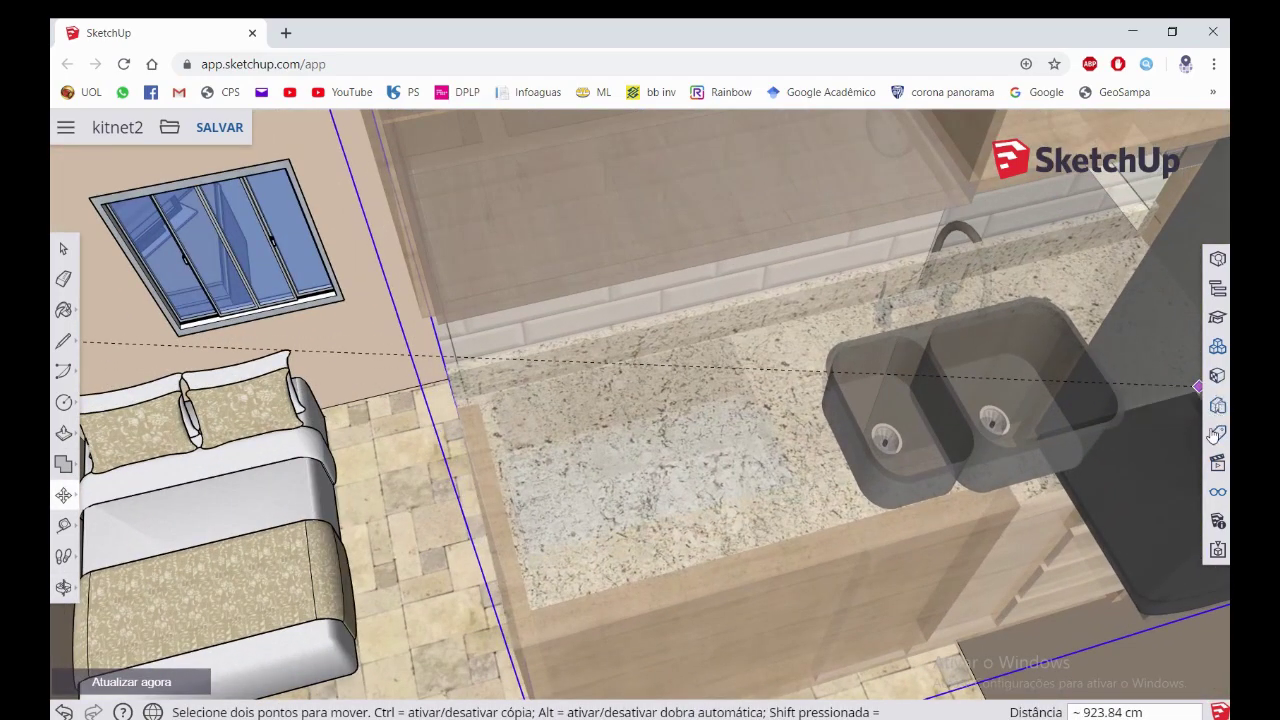
pyautogui.click(1218, 406)
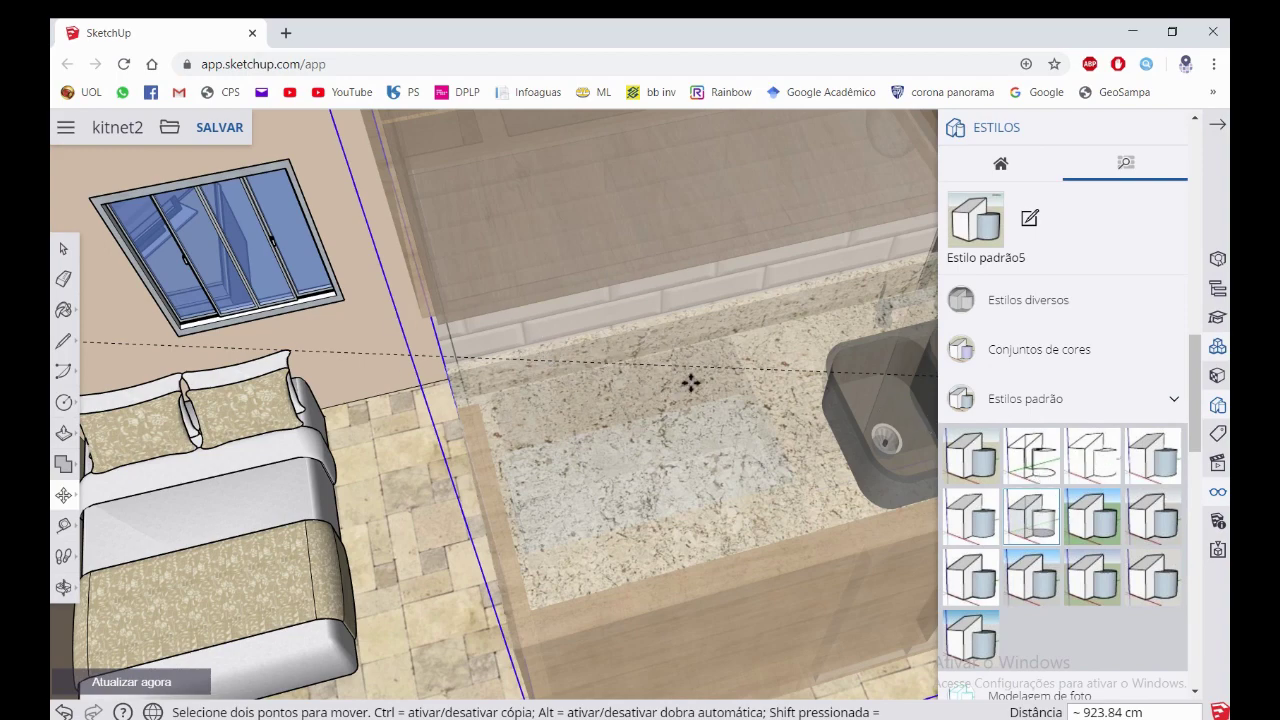
# Switch the display to X-ray style to see through the walls
pyautogui.press('pagedown')
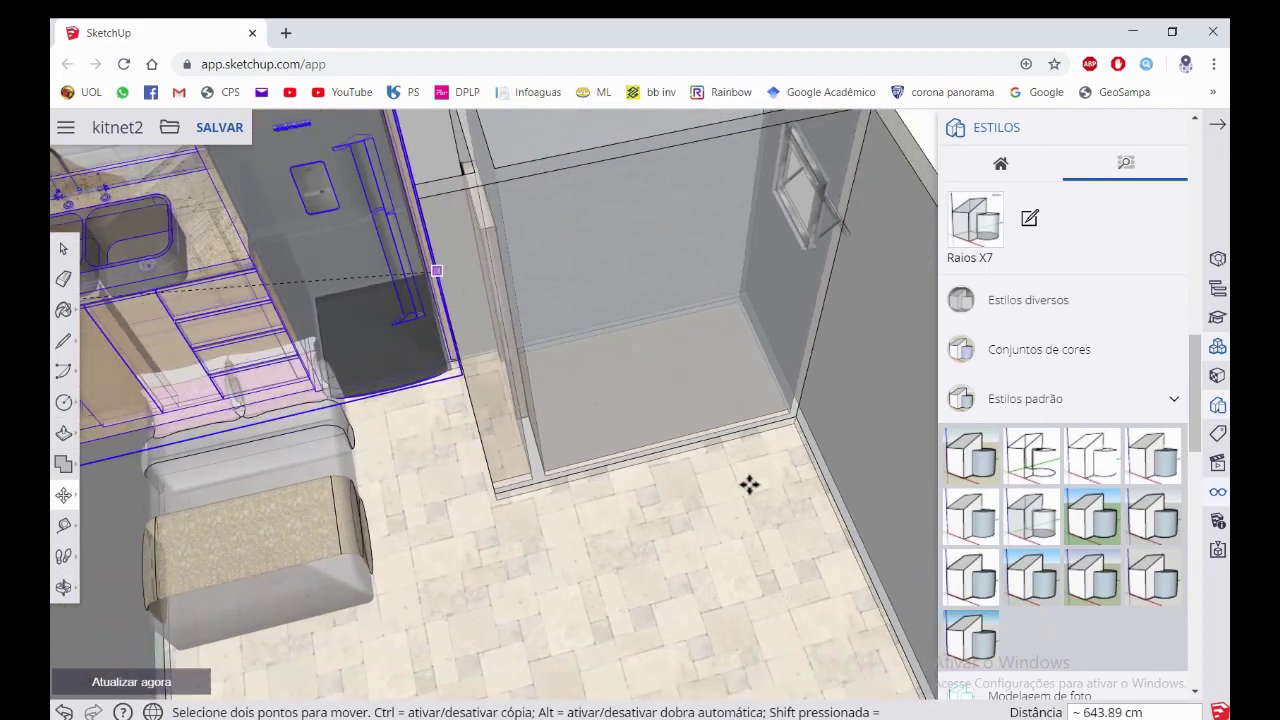
pyautogui.scroll(-5, 795, 425)
pyautogui.scroll(2, 814, 434)
pyautogui.scroll(3, 663, 409)
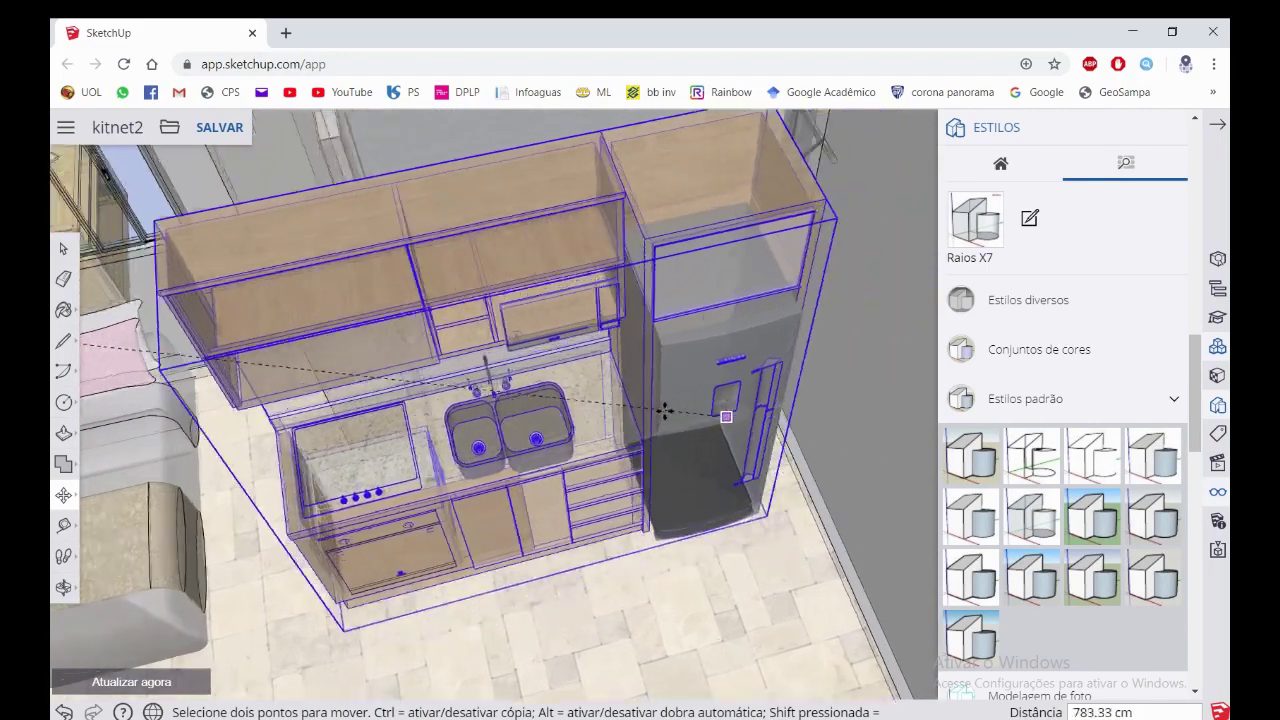
pyautogui.scroll(3, 545, 418)
pyautogui.scroll(-2, 545, 418)
pyautogui.scroll(-2, 563, 449)
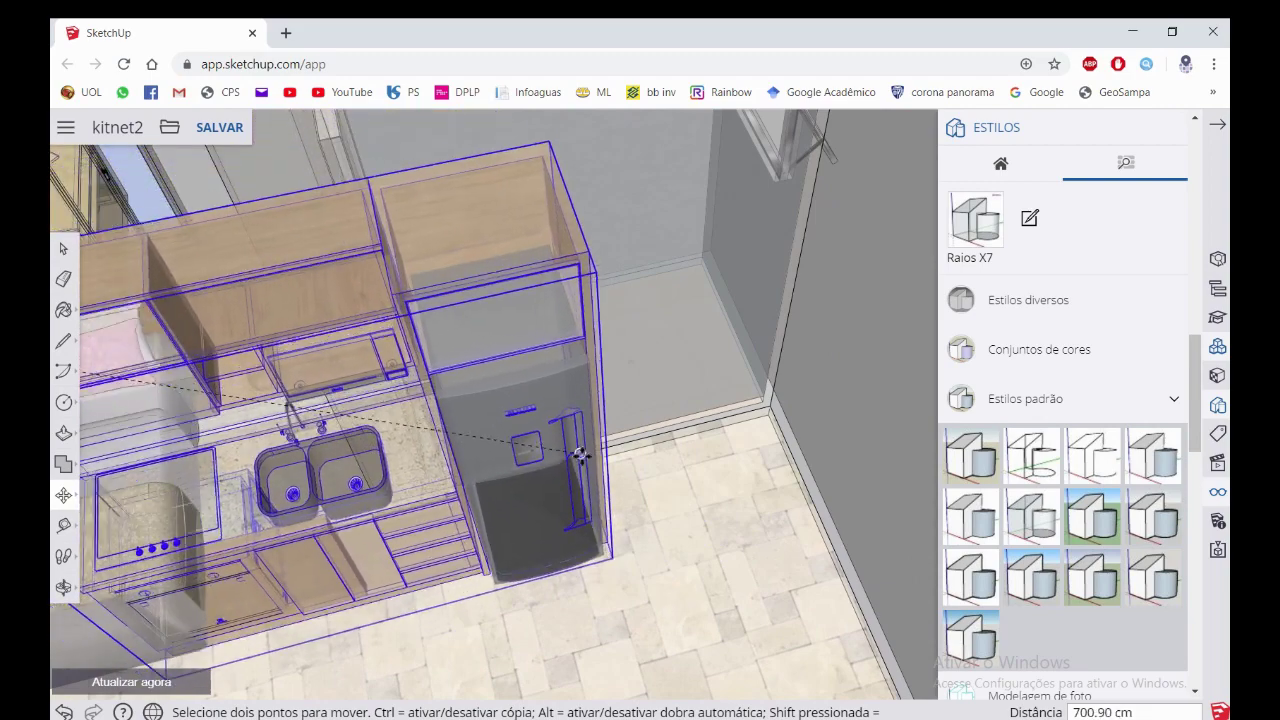
pyautogui.scroll(-2, 580, 451)
pyautogui.scroll(4, 711, 686)
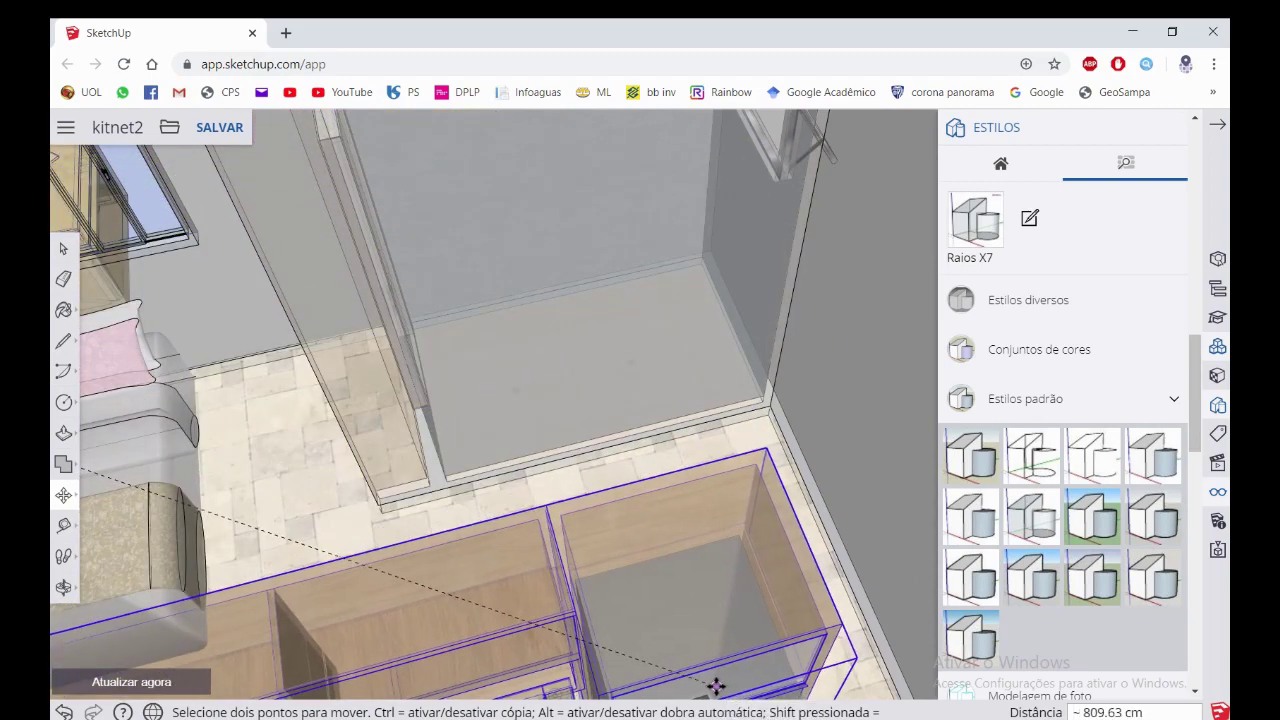
pyautogui.scroll(-3, 731, 686)
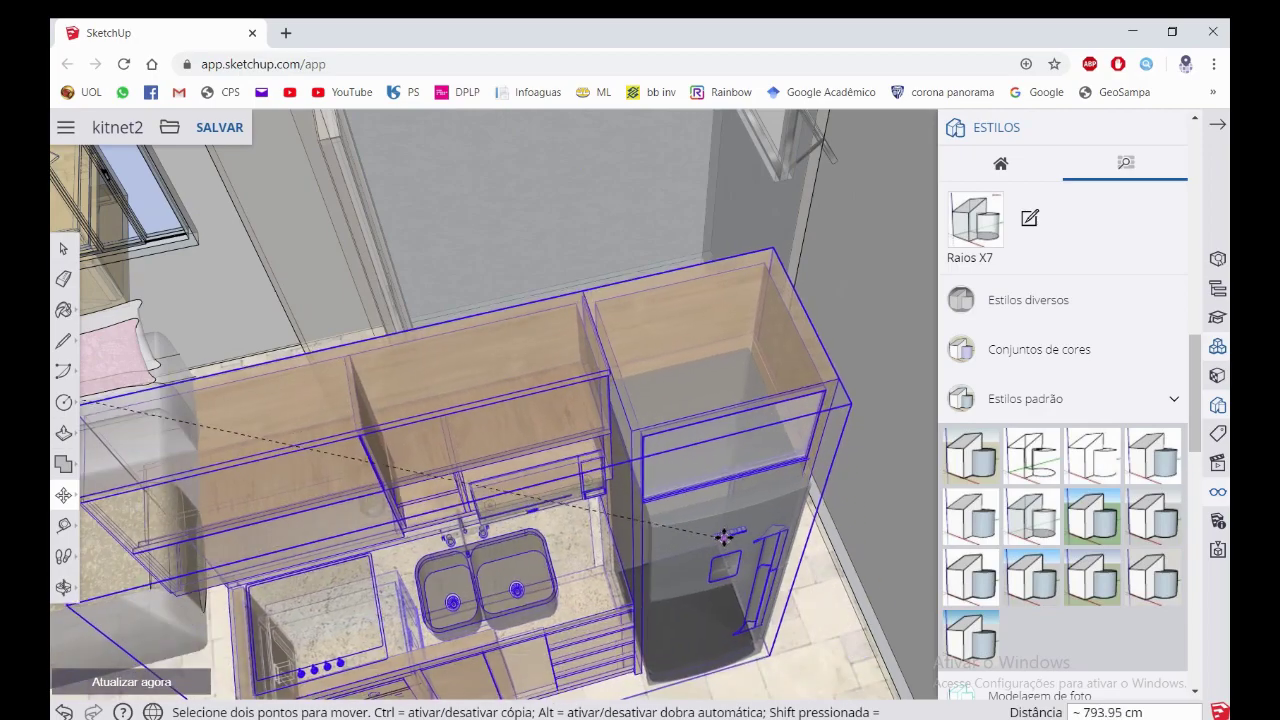
pyautogui.scroll(2, 722, 514)
# Snap the kitchen unit against the partition wall next to the bathroom and finish the move
pyautogui.moveTo(722, 514)
pyautogui.mouseDown(button='middle')
pyautogui.moveTo(634, 449)
pyautogui.moveTo(600, 400)
pyautogui.moveTo(834, 417)
pyautogui.moveTo(801, 389)
pyautogui.mouseUp(button='middle')
pyautogui.scroll(1, 801, 389)
pyautogui.scroll(2, 811, 383)
pyautogui.scroll(2, 731, 369)
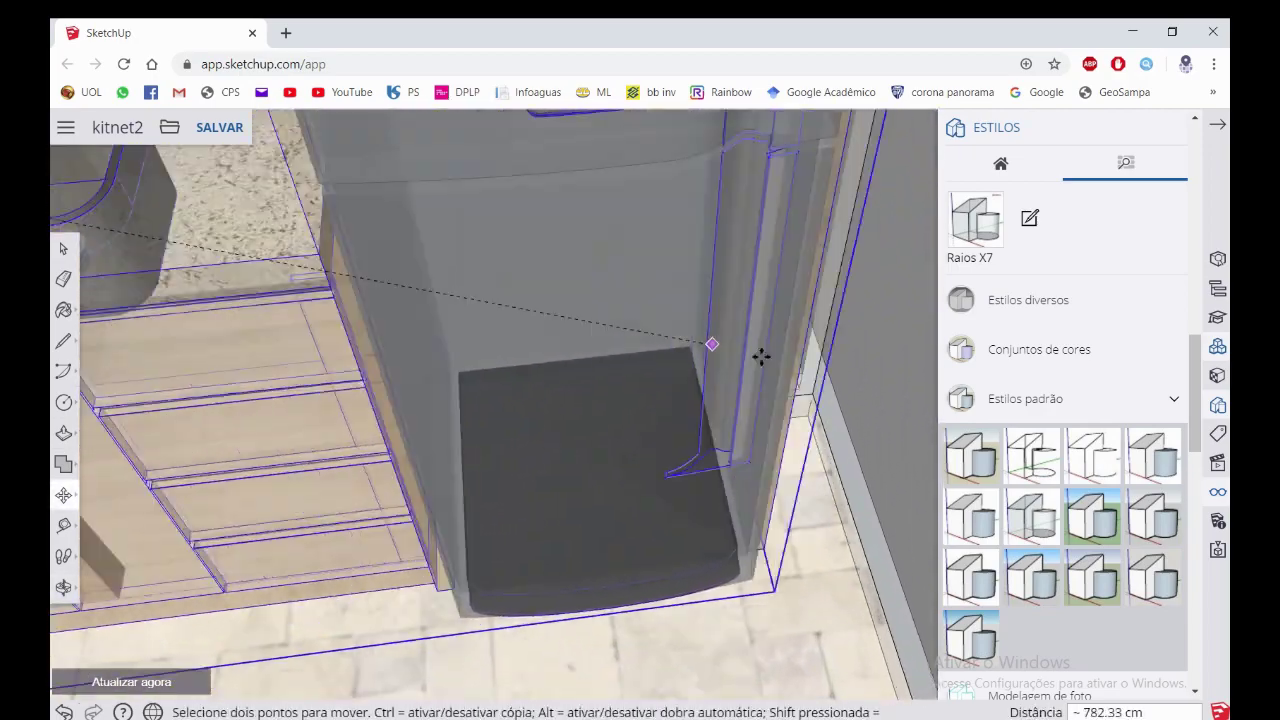
pyautogui.scroll(2, 760, 354)
pyautogui.scroll(1, 812, 394)
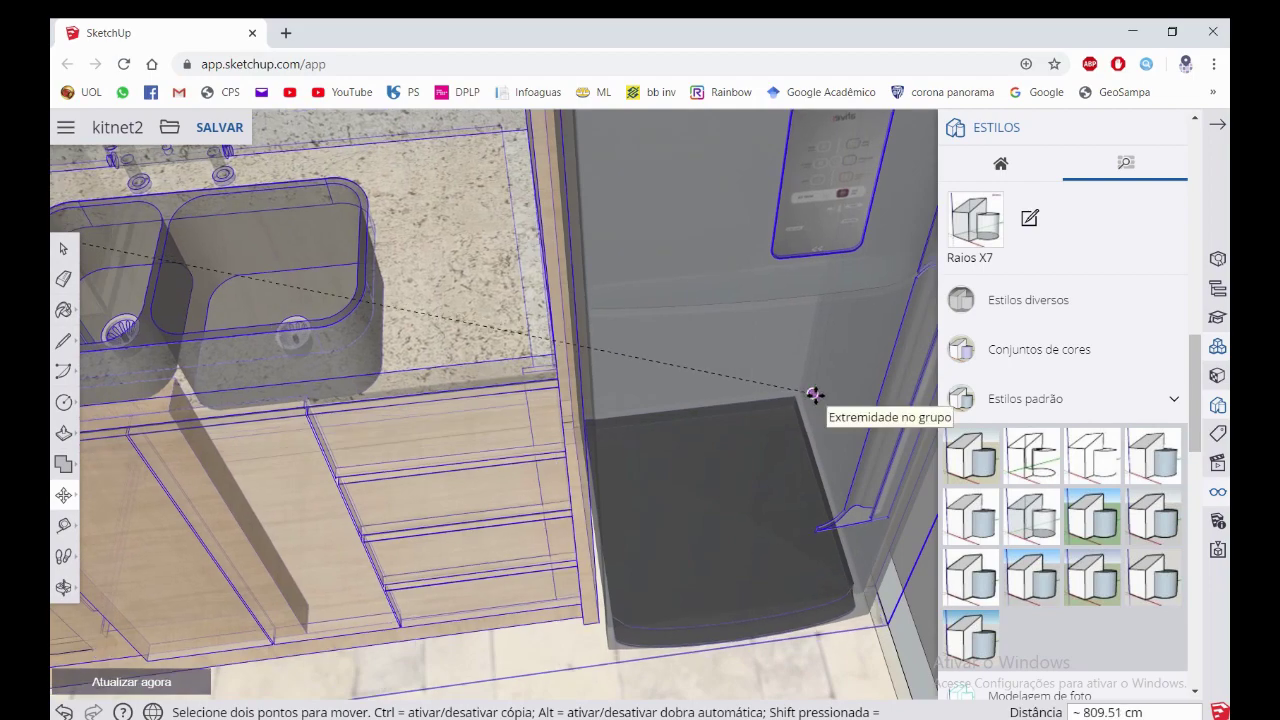
pyautogui.moveTo(814, 394); pyautogui.dragTo(807, 418, button='middle')
pyautogui.scroll(-2, 800, 380)
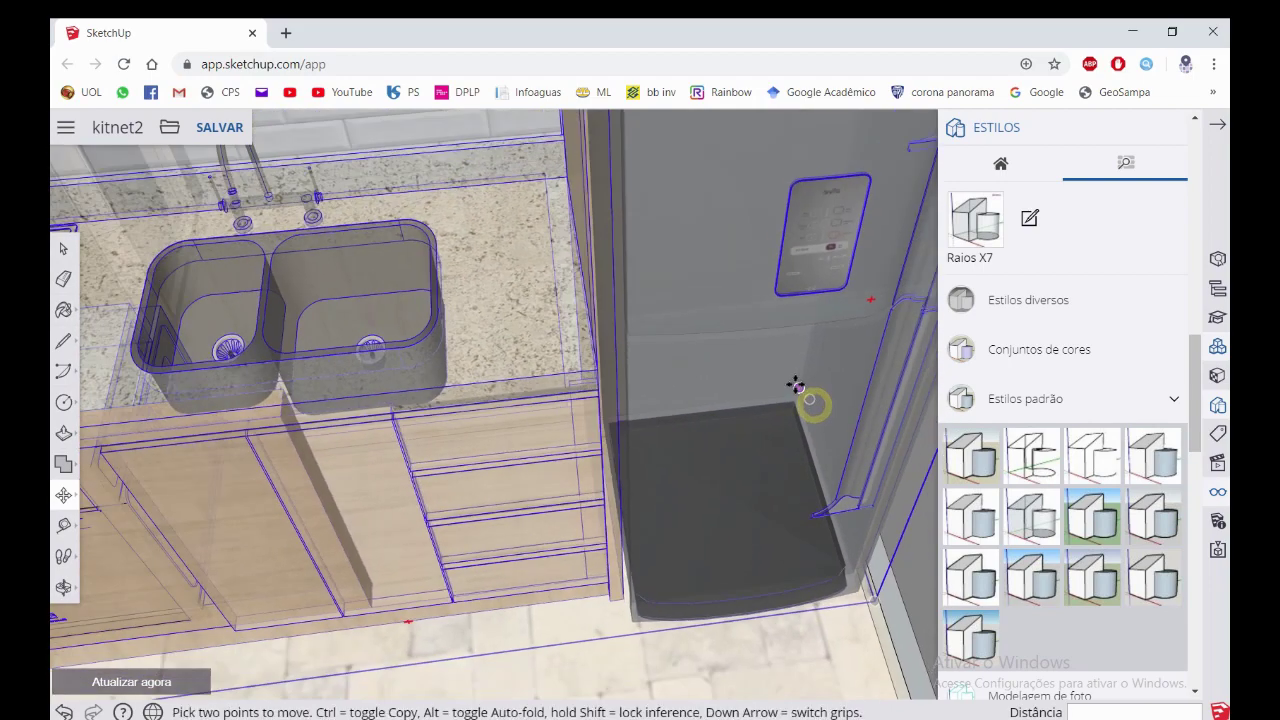
pyautogui.scroll(-3, 757, 380)
pyautogui.moveTo(757, 380)
pyautogui.mouseDown(button='middle')
pyautogui.moveTo(536, 442)
pyautogui.moveTo(683, 325)
pyautogui.mouseUp(button='middle')
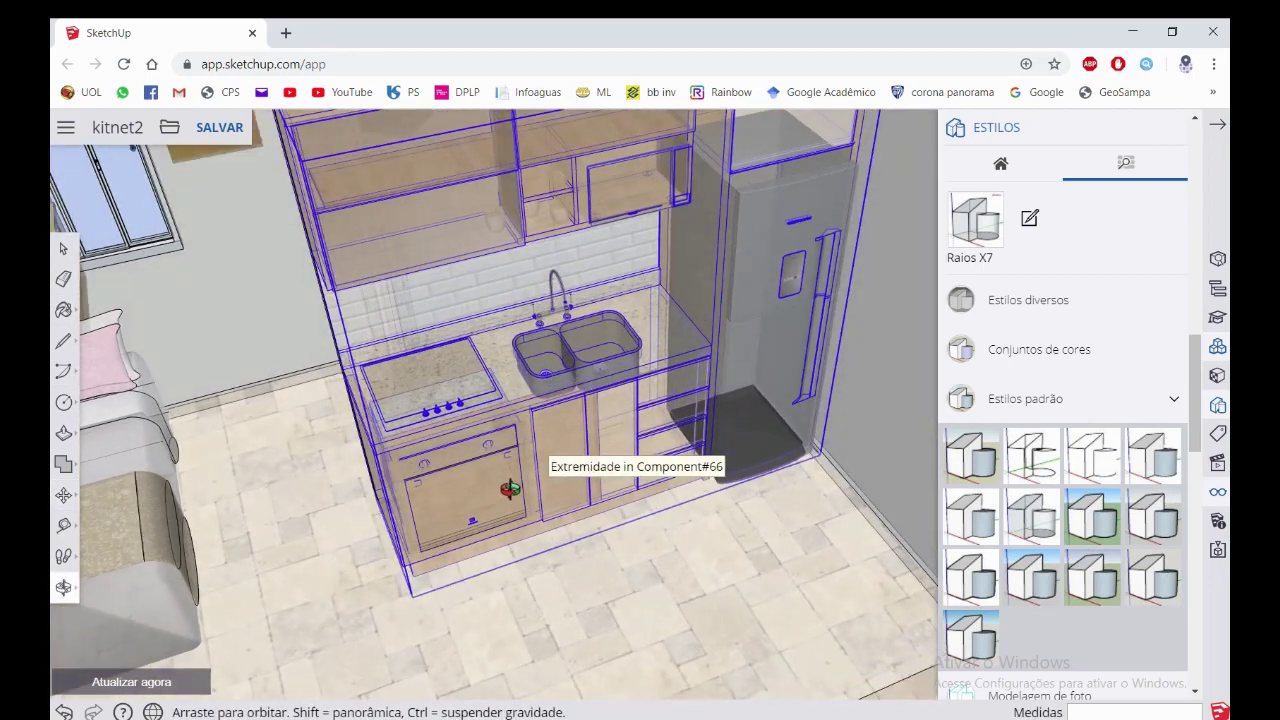
pyautogui.scroll(3, 666, 519)
pyautogui.scroll(3, 571, 534)
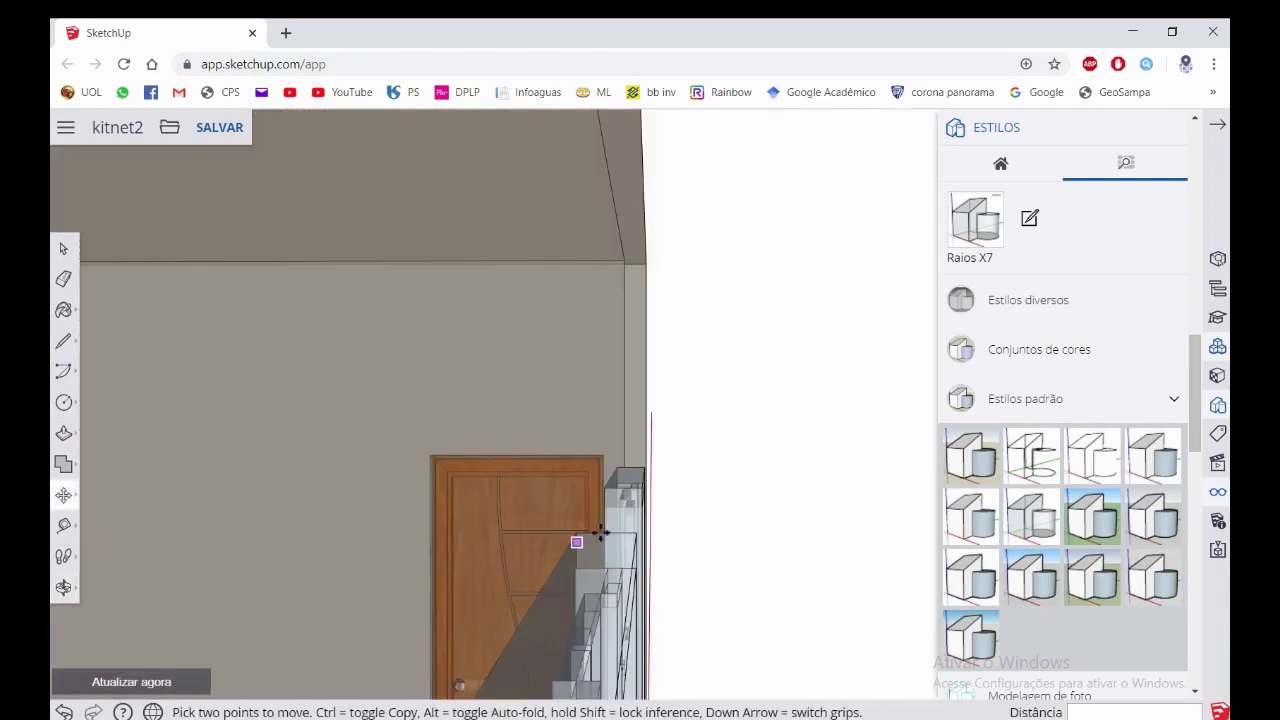
pyautogui.moveTo(571, 534)
pyautogui.mouseDown(button='middle')
pyautogui.moveTo(343, 677)
pyautogui.moveTo(522, 695)
pyautogui.mouseUp(button='middle')
pyautogui.scroll(-3, 490, 625)
pyautogui.moveTo(490, 625); pyautogui.dragTo(886, 488, button='middle')
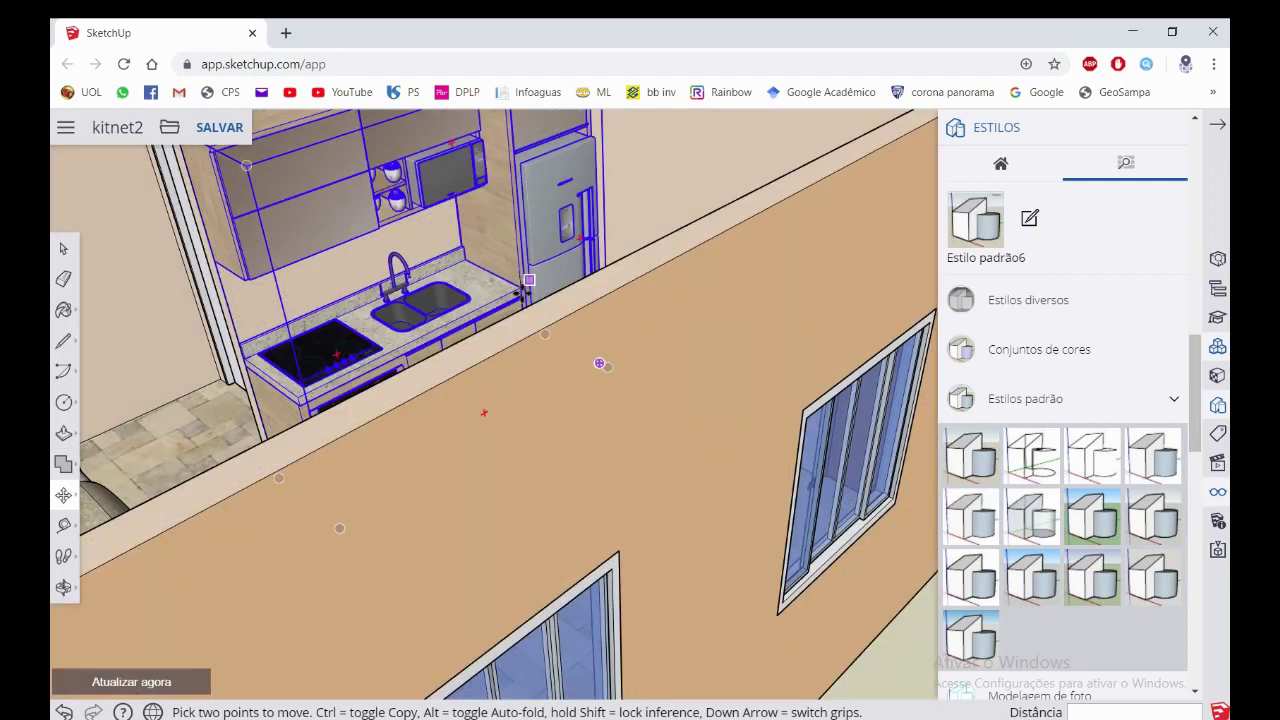
pyautogui.moveTo(599, 363)
pyautogui.mouseDown(button='middle')
pyautogui.moveTo(677, 449)
pyautogui.moveTo(563, 323)
pyautogui.mouseUp(button='middle')
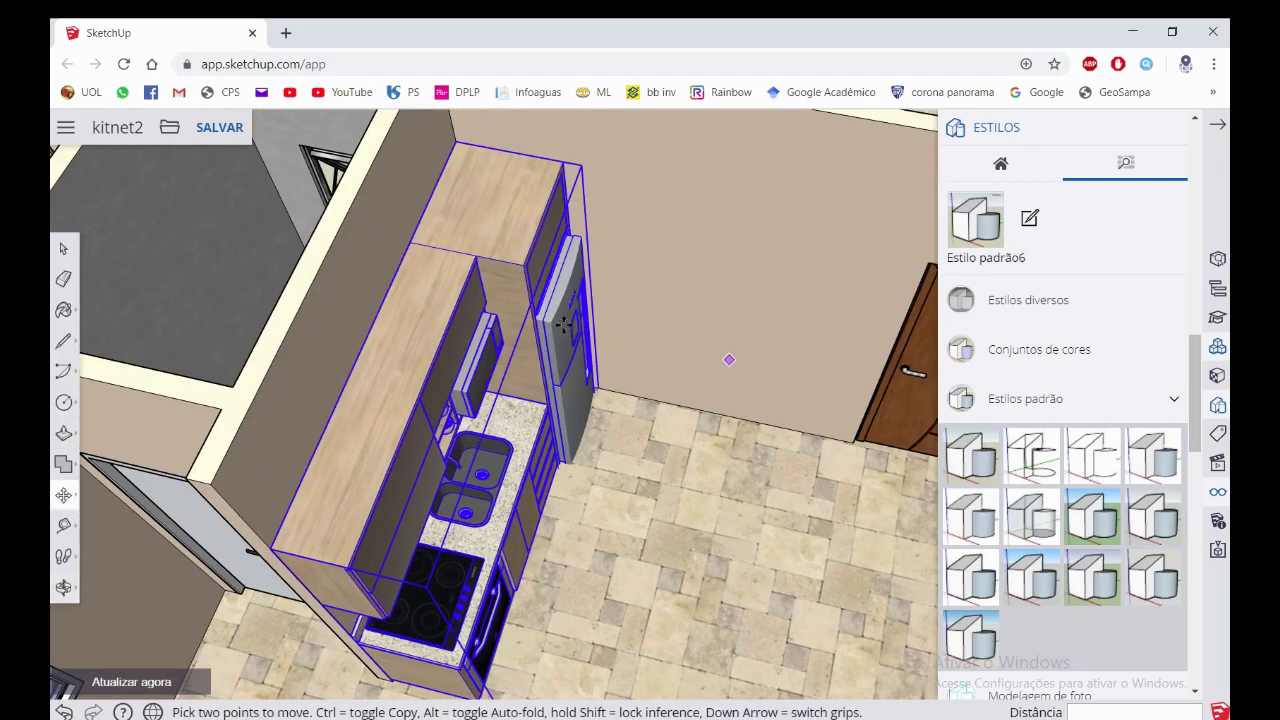
pyautogui.moveTo(475, 345)
pyautogui.mouseDown(button='middle')
pyautogui.moveTo(371, 580)
pyautogui.moveTo(378, 335)
pyautogui.mouseUp(button='middle')
pyautogui.moveTo(565, 303)
pyautogui.mouseDown(button='middle')
pyautogui.moveTo(557, 316)
pyautogui.moveTo(536, 303)
pyautogui.mouseUp(button='middle')
pyautogui.moveTo(743, 190); pyautogui.dragTo(784, 166, button='middle')
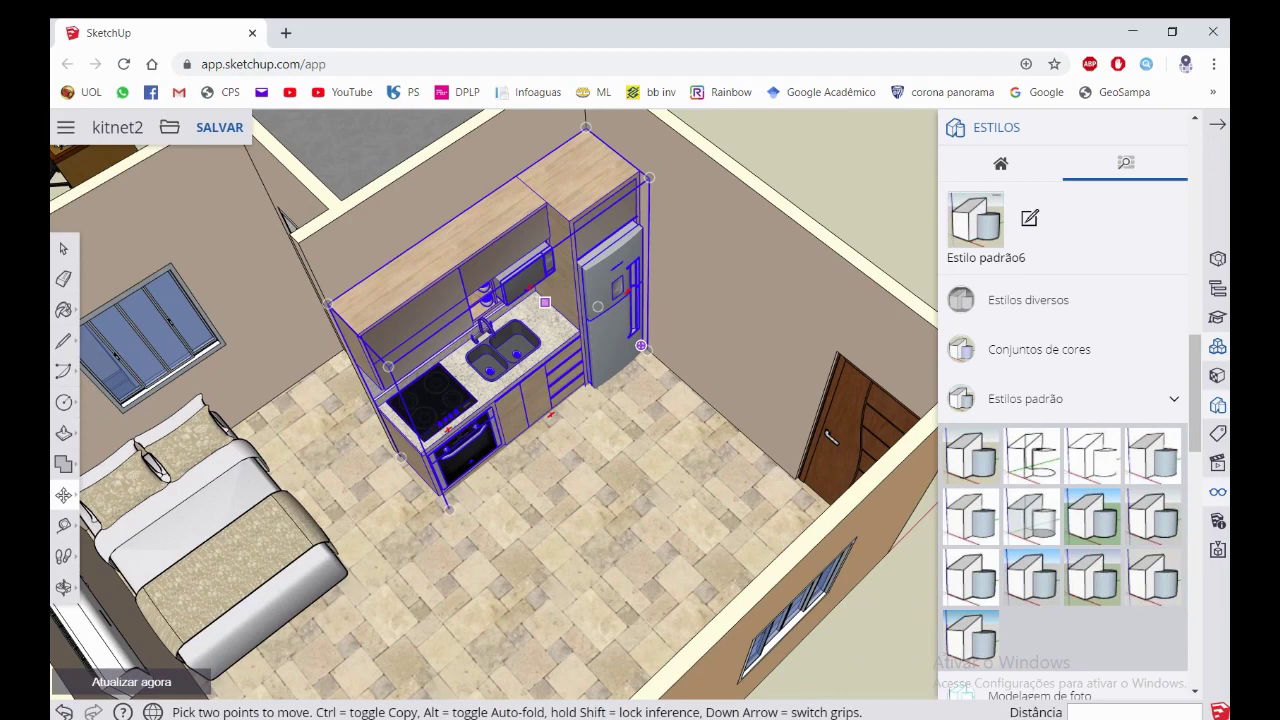
pyautogui.press('space')
pyautogui.scroll(-5, 733, 234)
pyautogui.scroll(-3, 679, 258)
# Orbit and zoom to the loose corner shelf pieces beside the wardrobe
pyautogui.moveTo(679, 258); pyautogui.dragTo(700, 250, button='middle')
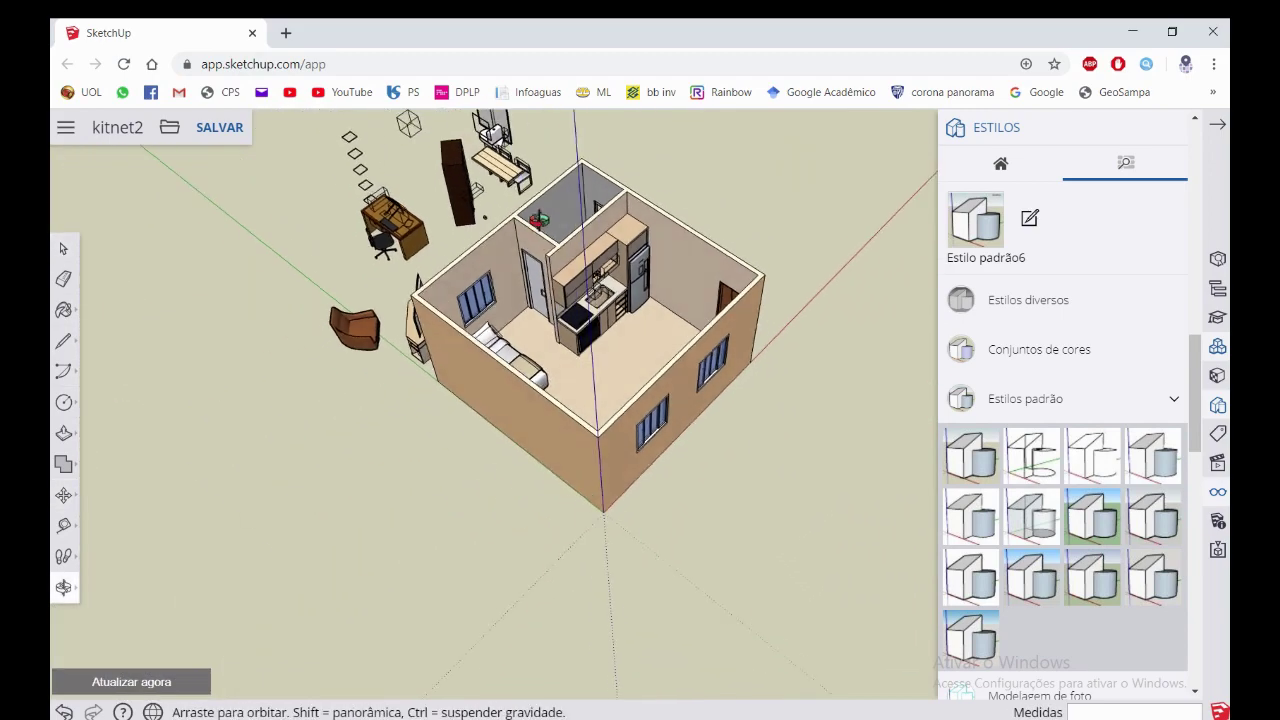
pyautogui.moveTo(408, 122); pyautogui.dragTo(436, 196, button='middle')
pyautogui.scroll(3, 436, 196)
pyautogui.scroll(2, 436, 196)
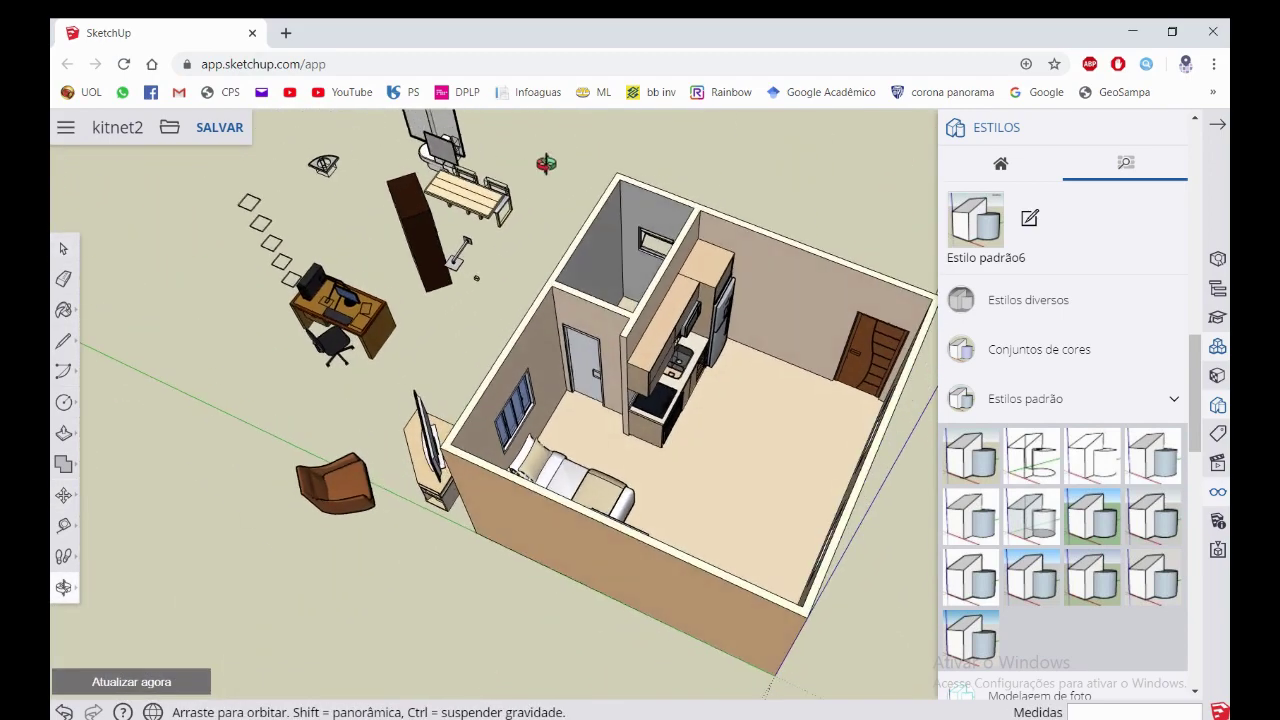
pyautogui.moveTo(546, 163)
pyautogui.mouseDown(button='middle')
pyautogui.moveTo(550, 185)
pyautogui.moveTo(554, 174)
pyautogui.mouseUp(button='middle')
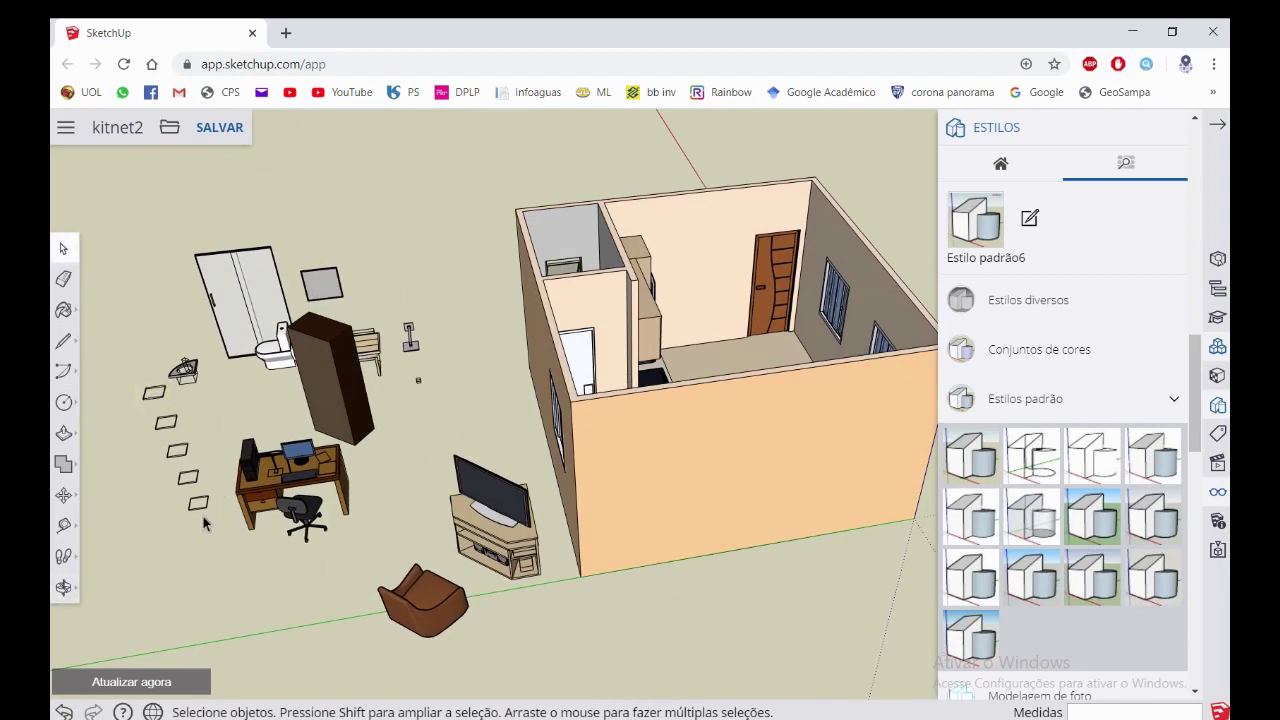
pyautogui.moveTo(450, 380); pyautogui.dragTo(430, 300, button='middle')
pyautogui.scroll(-2, 287, 379)
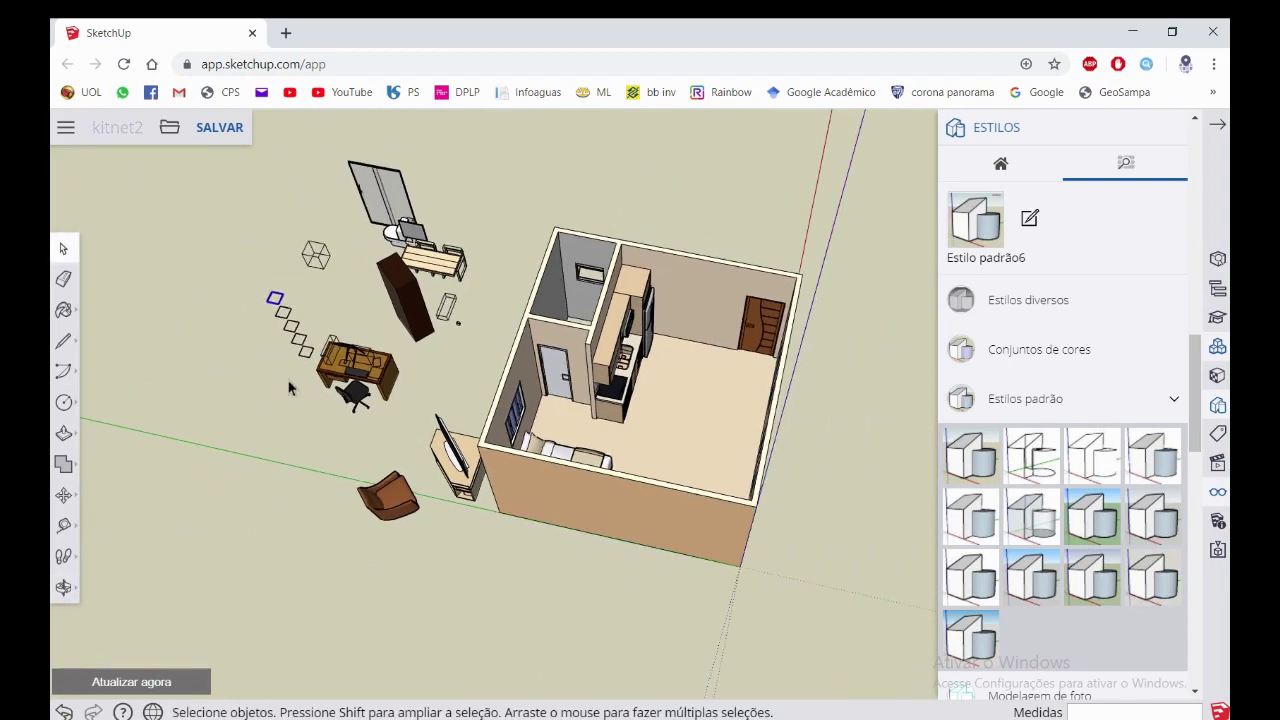
pyautogui.moveTo(287, 379); pyautogui.dragTo(300, 340, button='middle')
pyautogui.scroll(2, 149, 491)
pyautogui.scroll(2, 160, 495)
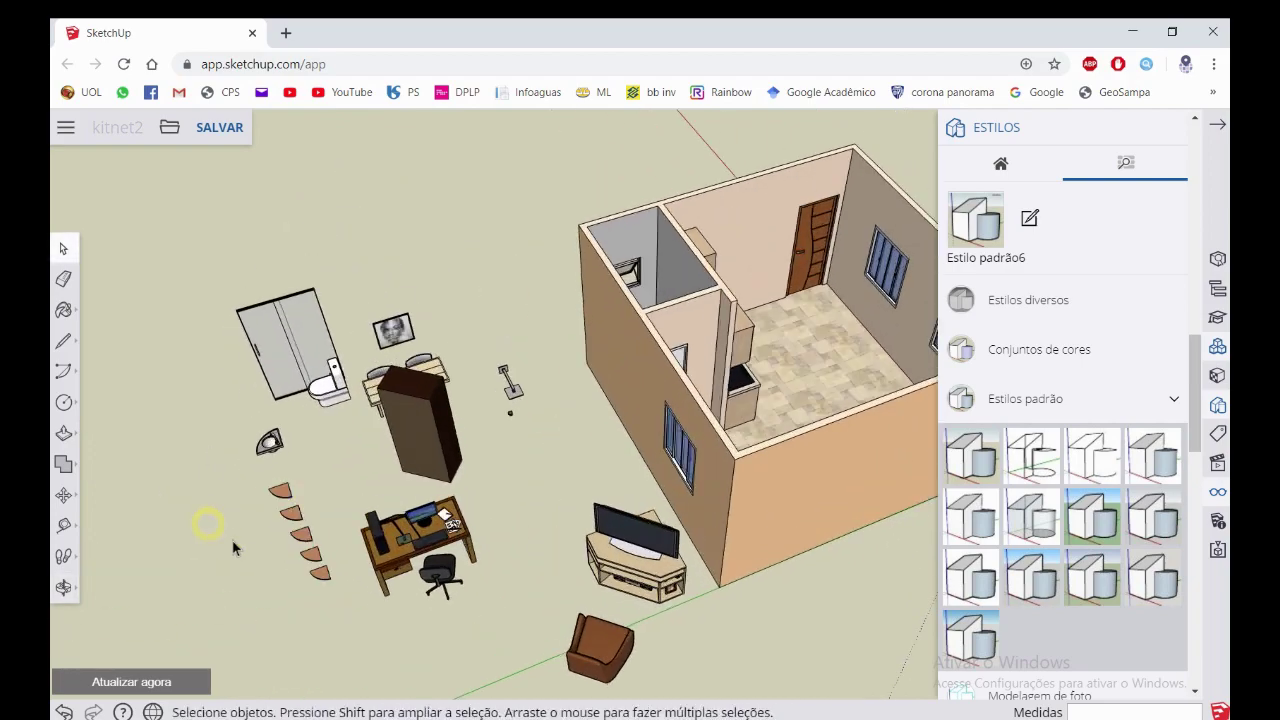
pyautogui.moveTo(238, 548)
pyautogui.mouseDown(button='middle')
pyautogui.moveTo(329, 530)
pyautogui.moveTo(286, 600)
pyautogui.moveTo(475, 428)
pyautogui.mouseUp(button='middle')
pyautogui.scroll(3, 290, 605)
pyautogui.scroll(-3, 475, 428)
pyautogui.scroll(3, 455, 448)
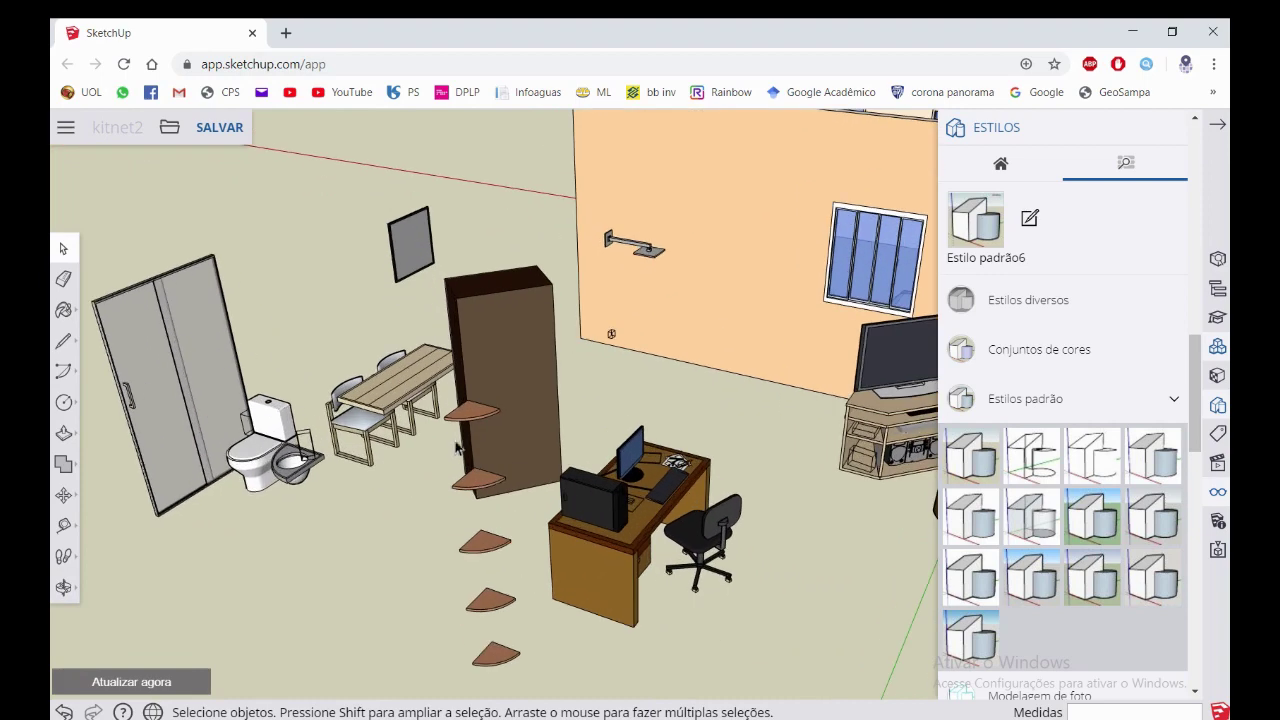
# Select the five corner shelves and combine them with Criar grupo
pyautogui.click(458, 418)
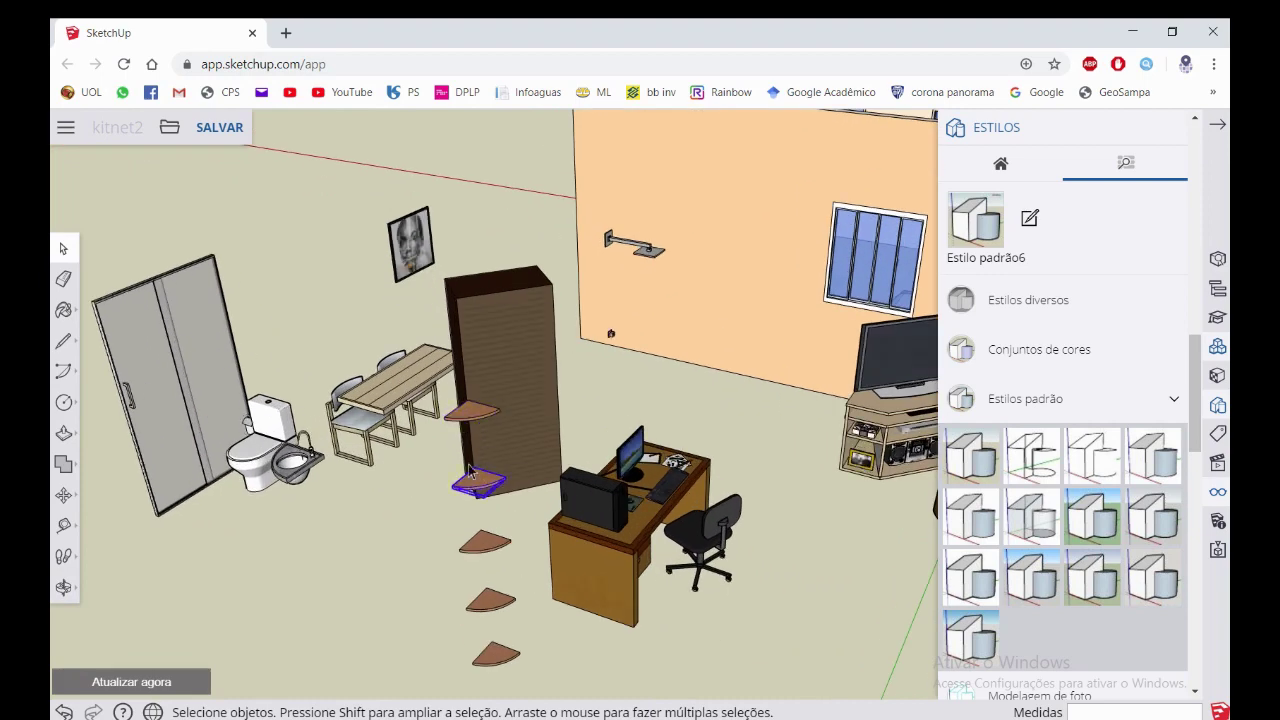
pyautogui.keyDown('shift'); pyautogui.click(465, 430); pyautogui.keyUp('shift')
pyautogui.click(391, 514)
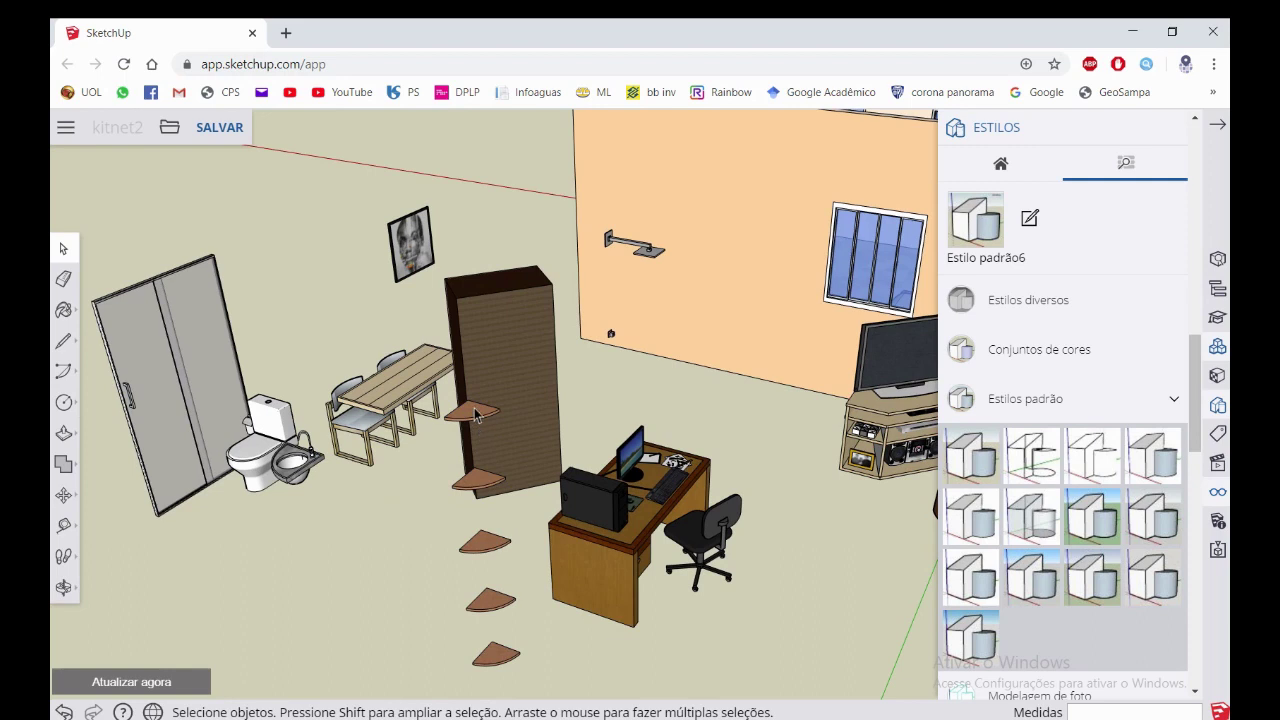
pyautogui.keyDown('shift'); pyautogui.click(470, 482); pyautogui.keyUp('shift')
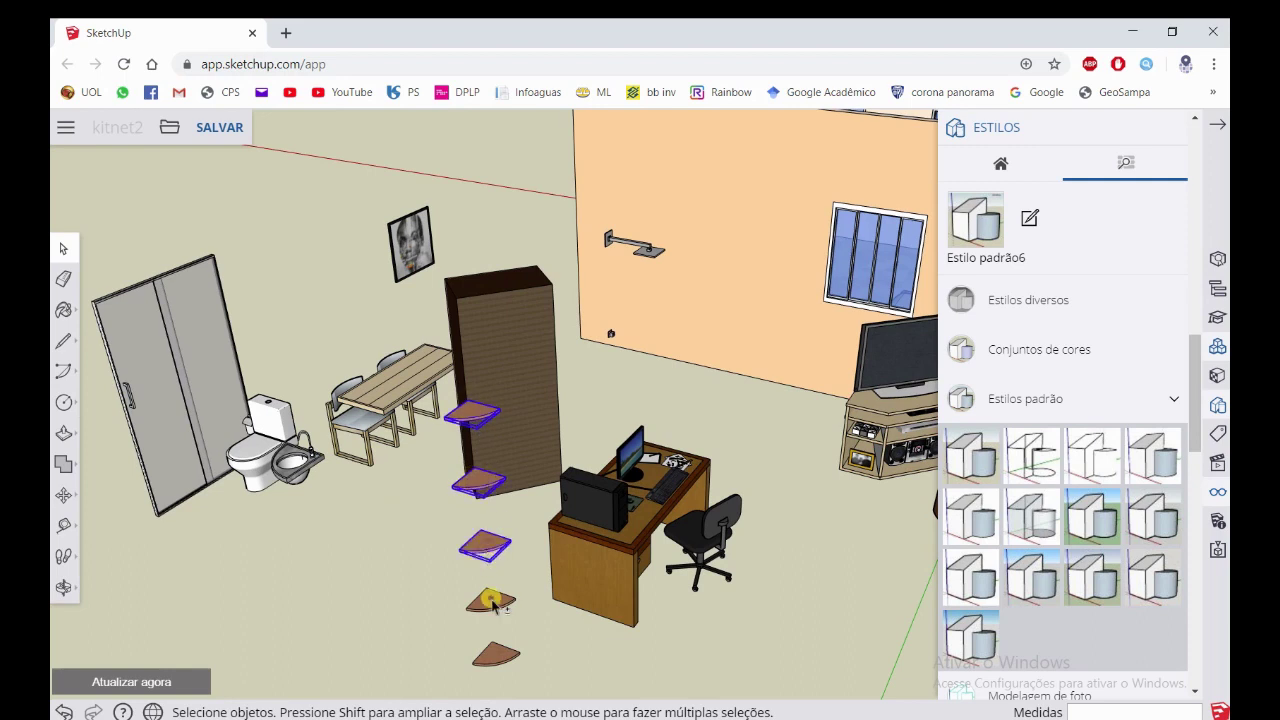
pyautogui.rightClick(499, 669)
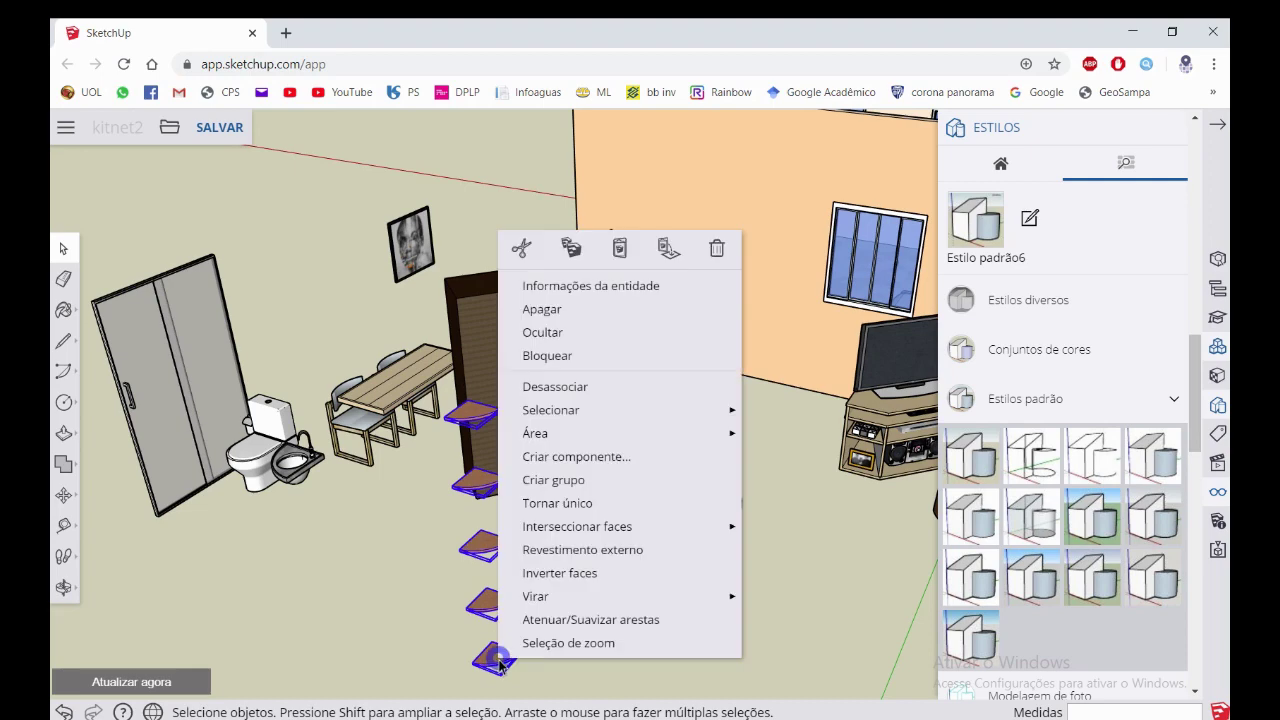
pyautogui.click(548, 481)
# Move the shelf group by its base into the corner by the door, offsetting it 5 cm
pyautogui.click(63, 495)
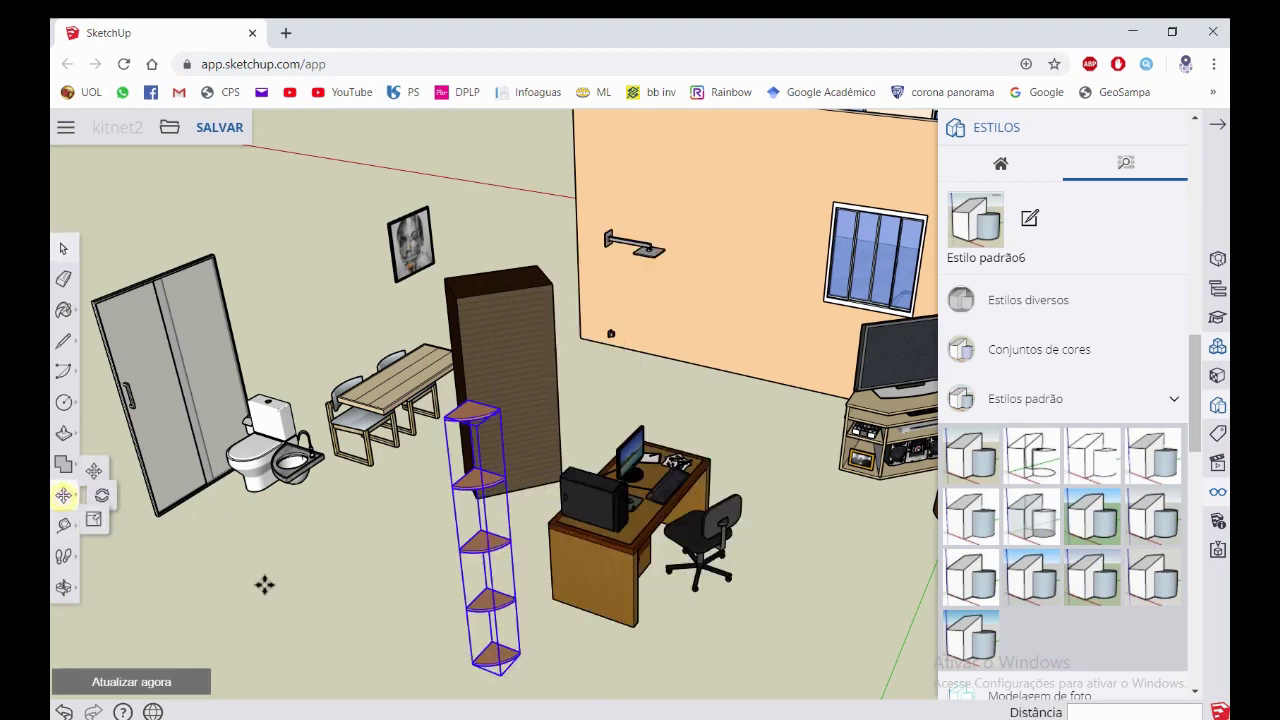
pyautogui.scroll(2, 489, 643)
pyautogui.scroll(3, 489, 643)
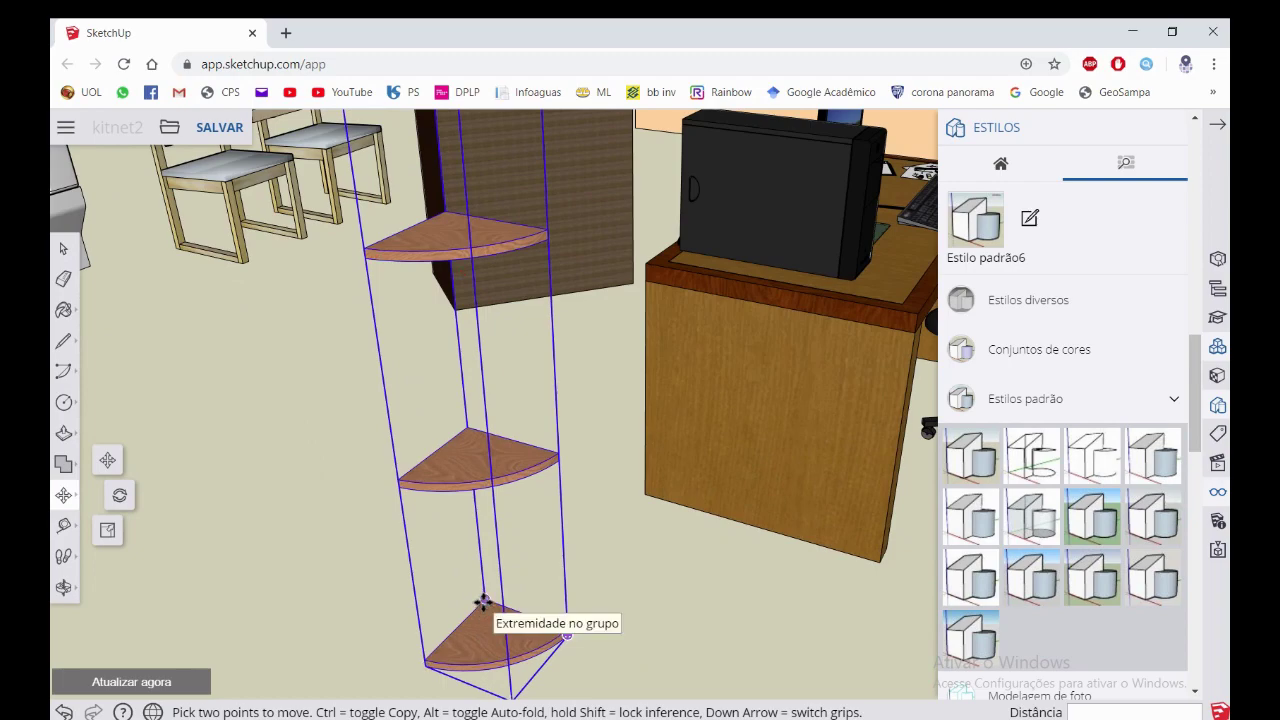
pyautogui.click(483, 601)
pyautogui.scroll(-2, 420, 606)
pyautogui.scroll(-3, 366, 606)
pyautogui.scroll(-3, 349, 586)
pyautogui.scroll(-1, 349, 586)
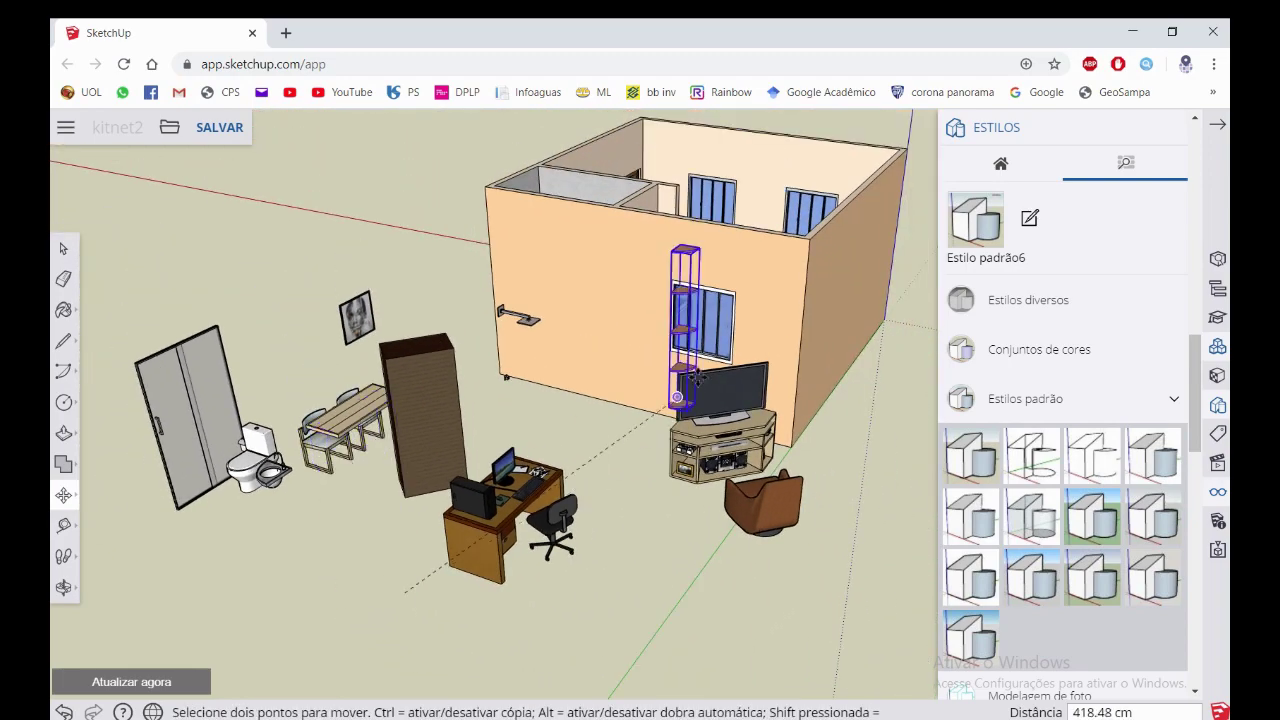
pyautogui.moveTo(697, 378); pyautogui.dragTo(517, 640, button='middle')
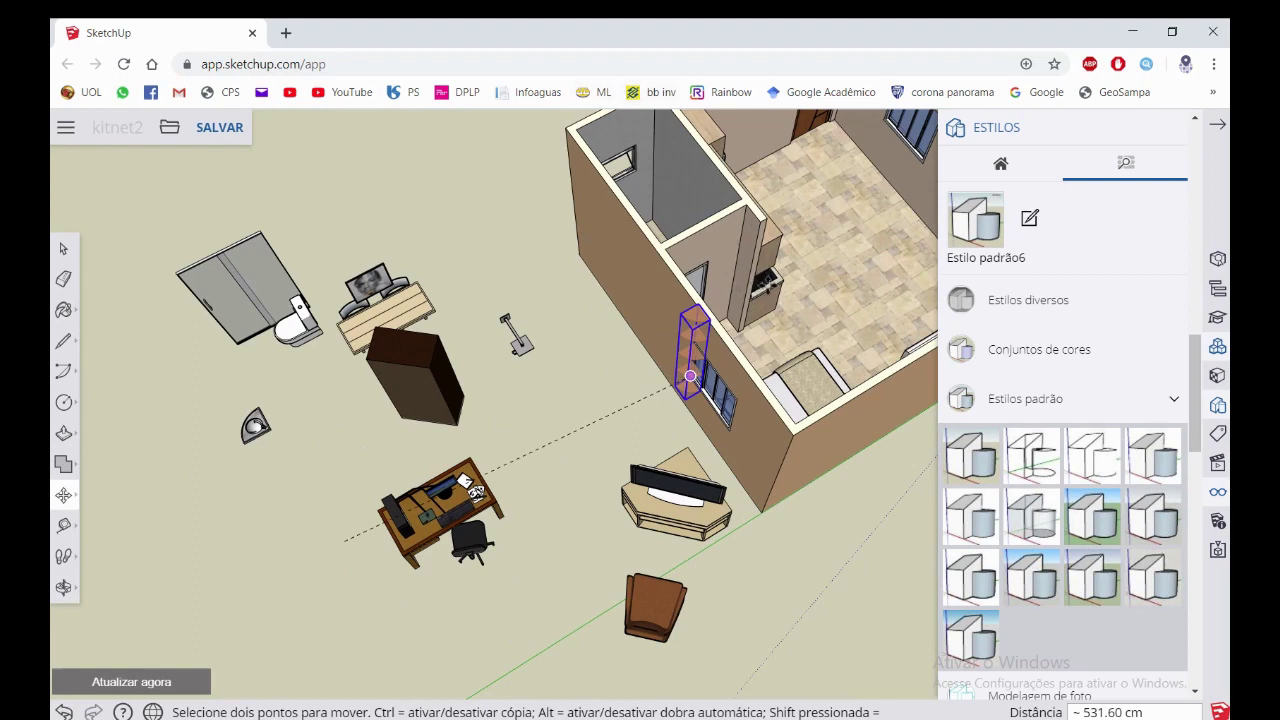
pyautogui.scroll(3, 656, 336)
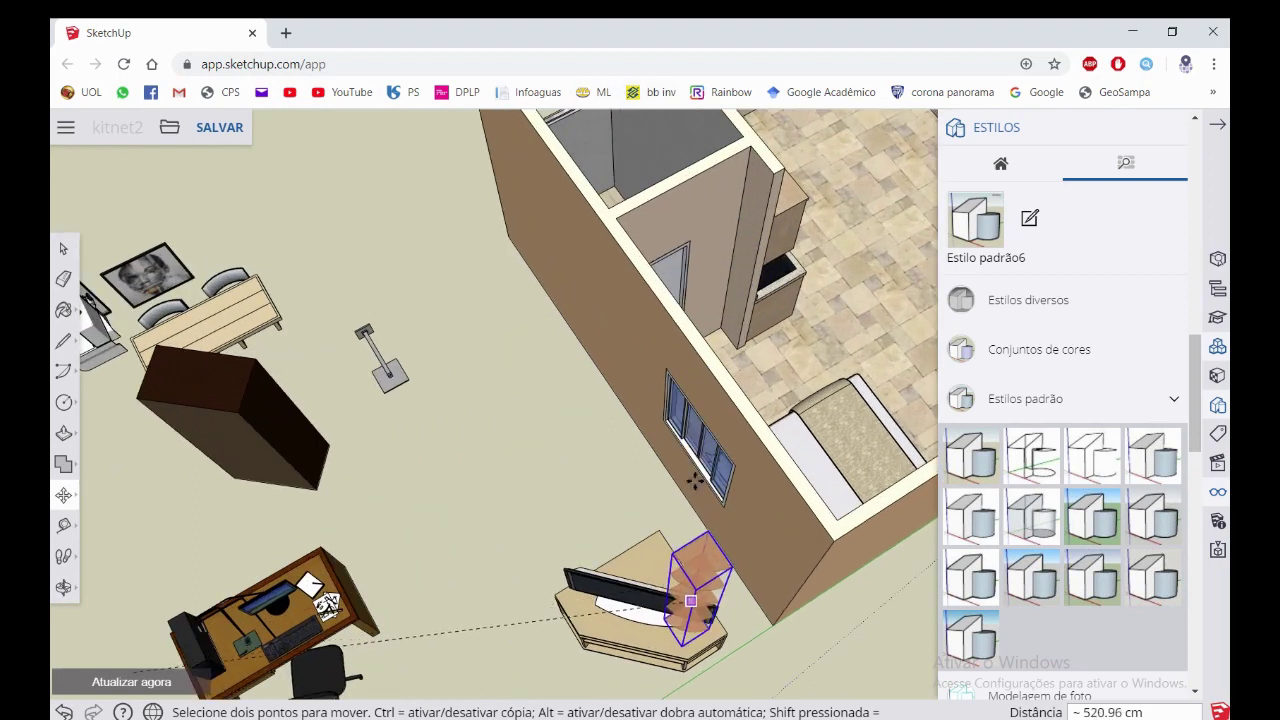
pyautogui.scroll(3, 727, 340)
pyautogui.scroll(3, 727, 340)
pyautogui.scroll(3, 727, 340)
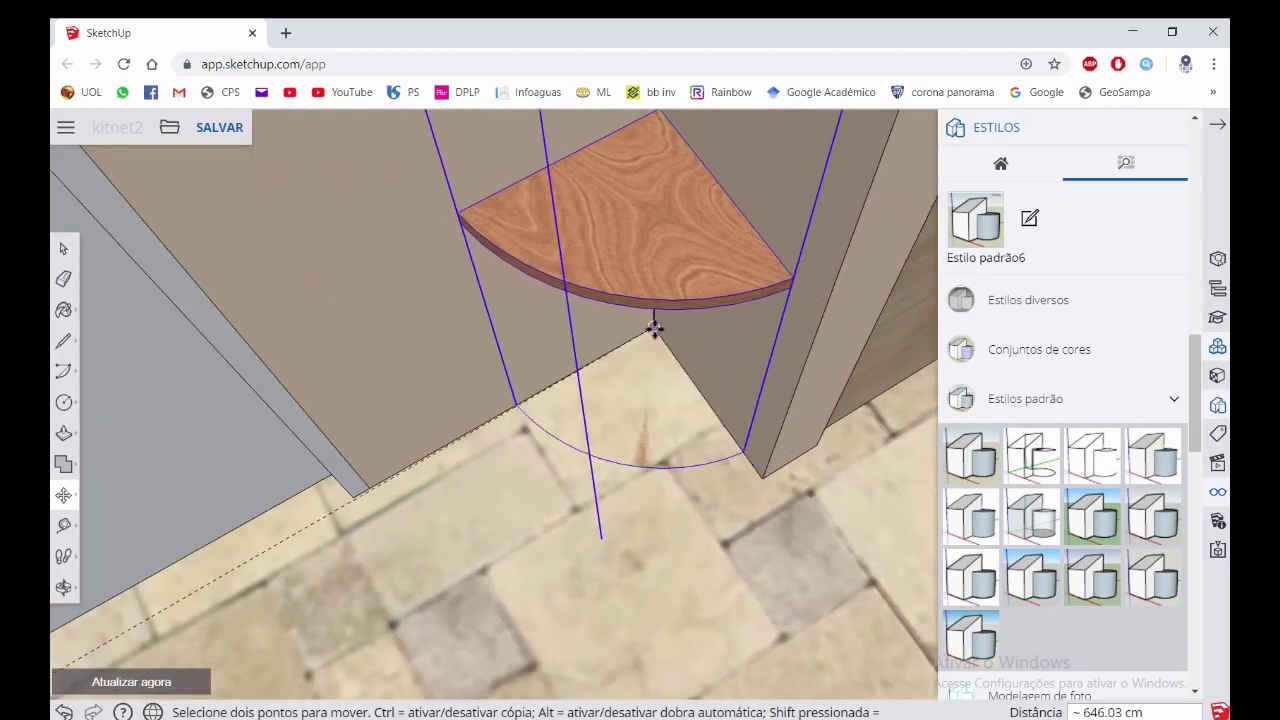
pyautogui.scroll(-3, 653, 325)
pyautogui.write('.05')
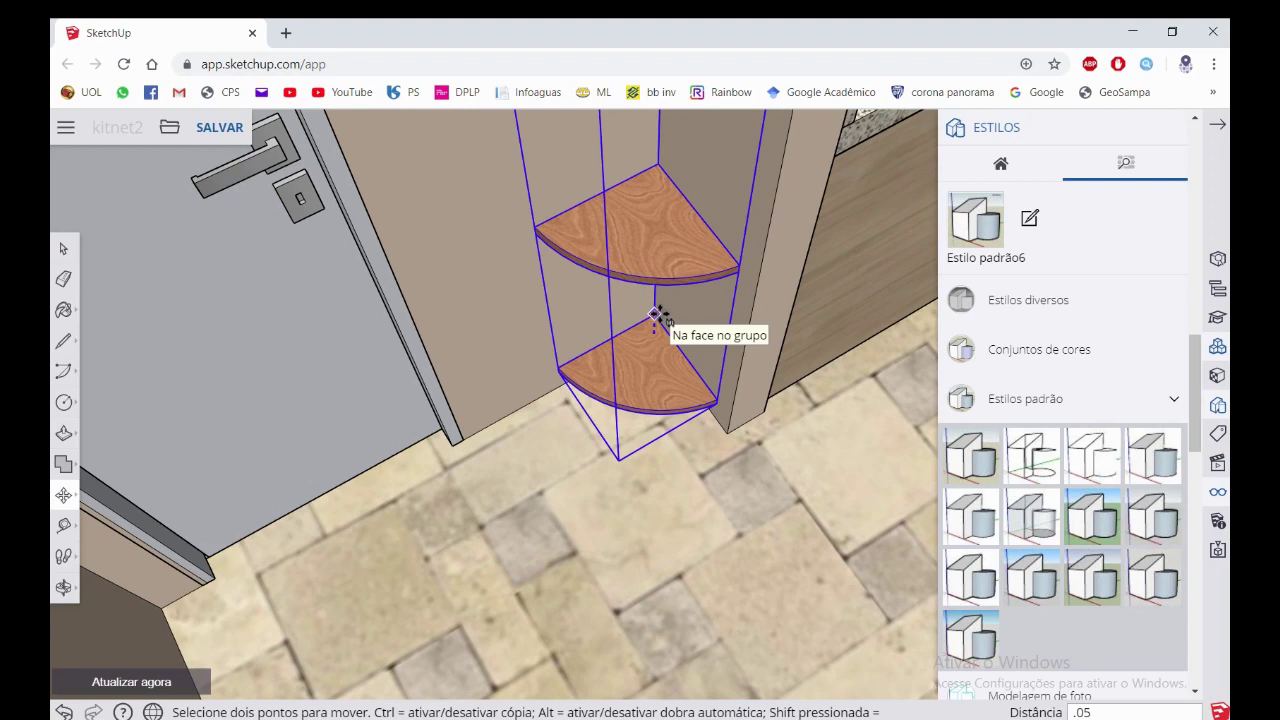
pyautogui.press('Return')
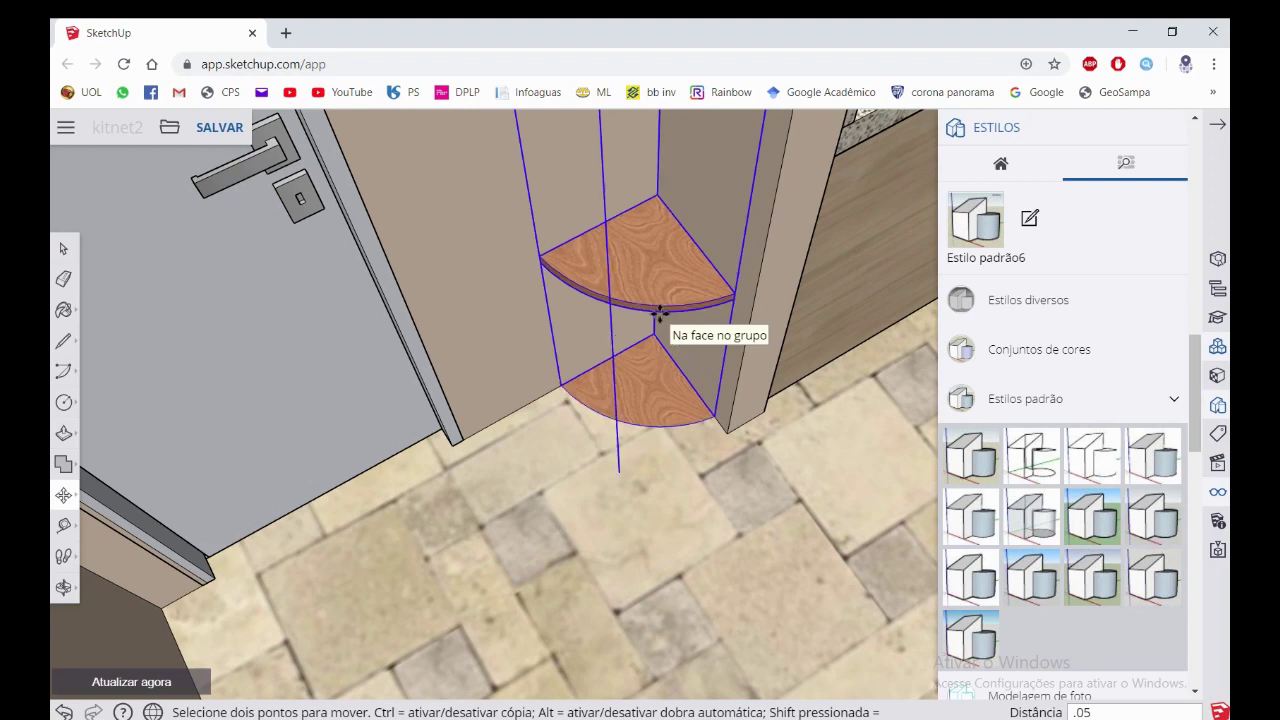
# Nudge the shelf group again with a typed distance, then lift it from its top
pyautogui.moveTo(737, 349); pyautogui.dragTo(714, 331, button='middle')
pyautogui.click(650, 342)
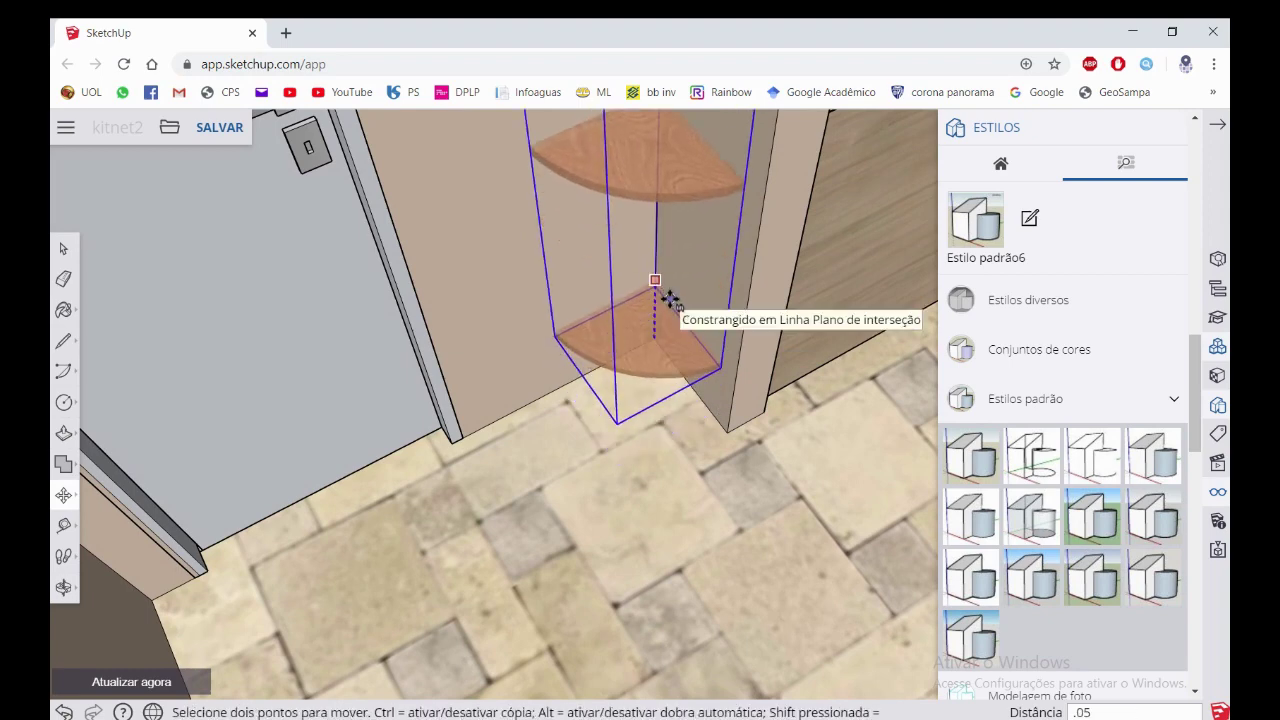
pyautogui.press('Return')
pyautogui.moveTo(634, 408)
pyautogui.mouseDown(button='middle')
pyautogui.moveTo(648, 331)
pyautogui.moveTo(552, 466)
pyautogui.moveTo(592, 351)
pyautogui.moveTo(691, 287)
pyautogui.moveTo(608, 377)
pyautogui.mouseUp(button='middle')
pyautogui.scroll(5, 605, 378)
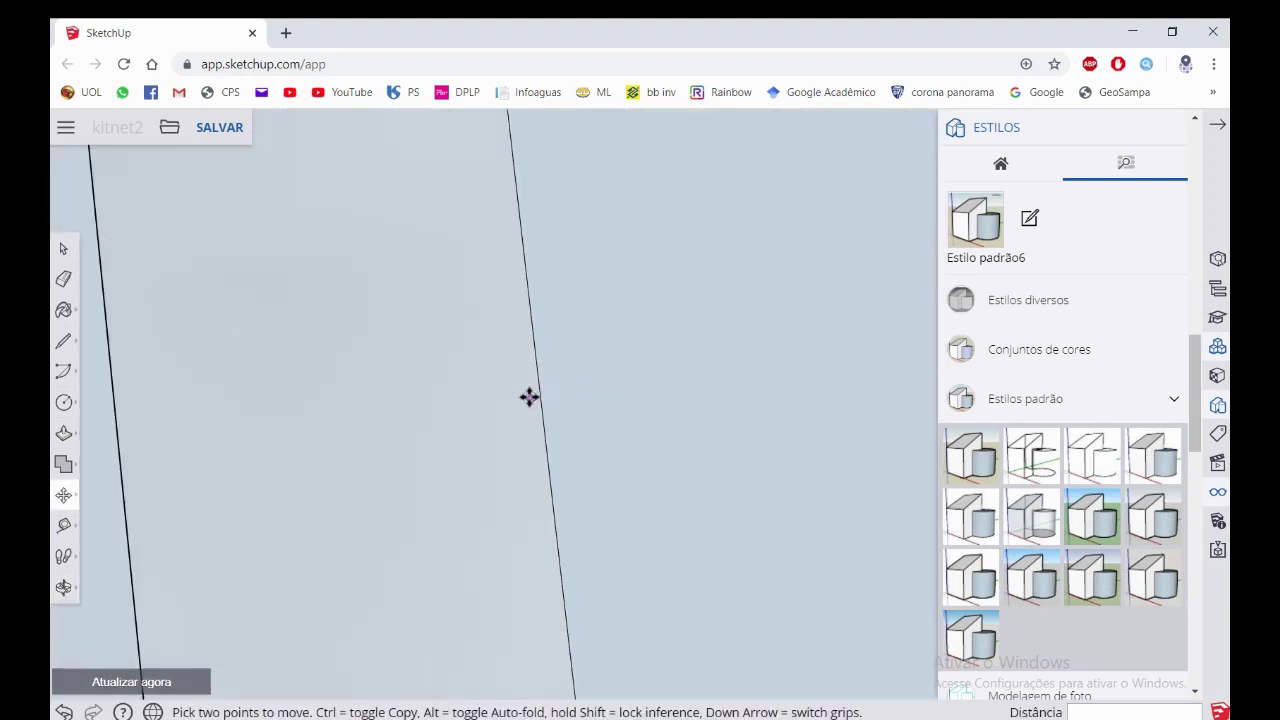
pyautogui.scroll(-1, 476, 410)
pyautogui.scroll(-2, 462, 414)
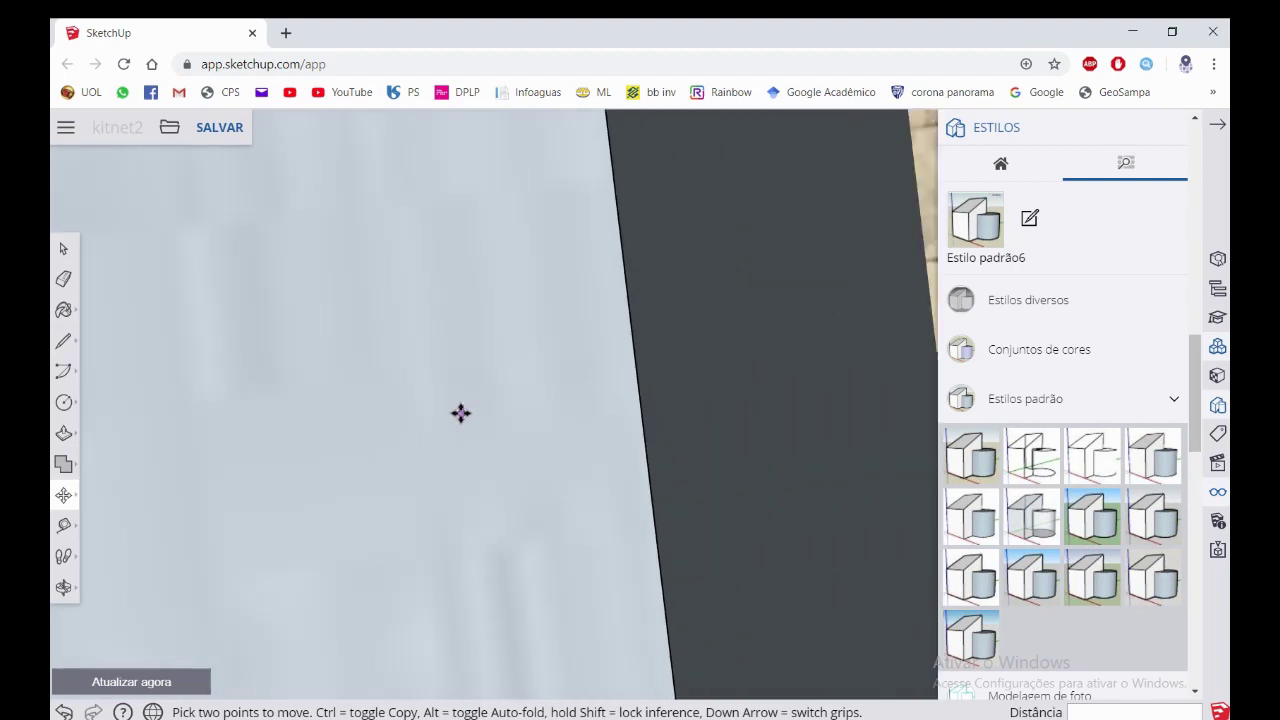
pyautogui.scroll(-3, 463, 419)
pyautogui.scroll(-2, 559, 403)
pyautogui.moveTo(559, 403)
pyautogui.mouseDown(button='middle')
pyautogui.moveTo(606, 371)
pyautogui.moveTo(565, 371)
pyautogui.mouseUp(button='middle')
pyautogui.scroll(-2, 565, 371)
pyautogui.scroll(-2, 571, 386)
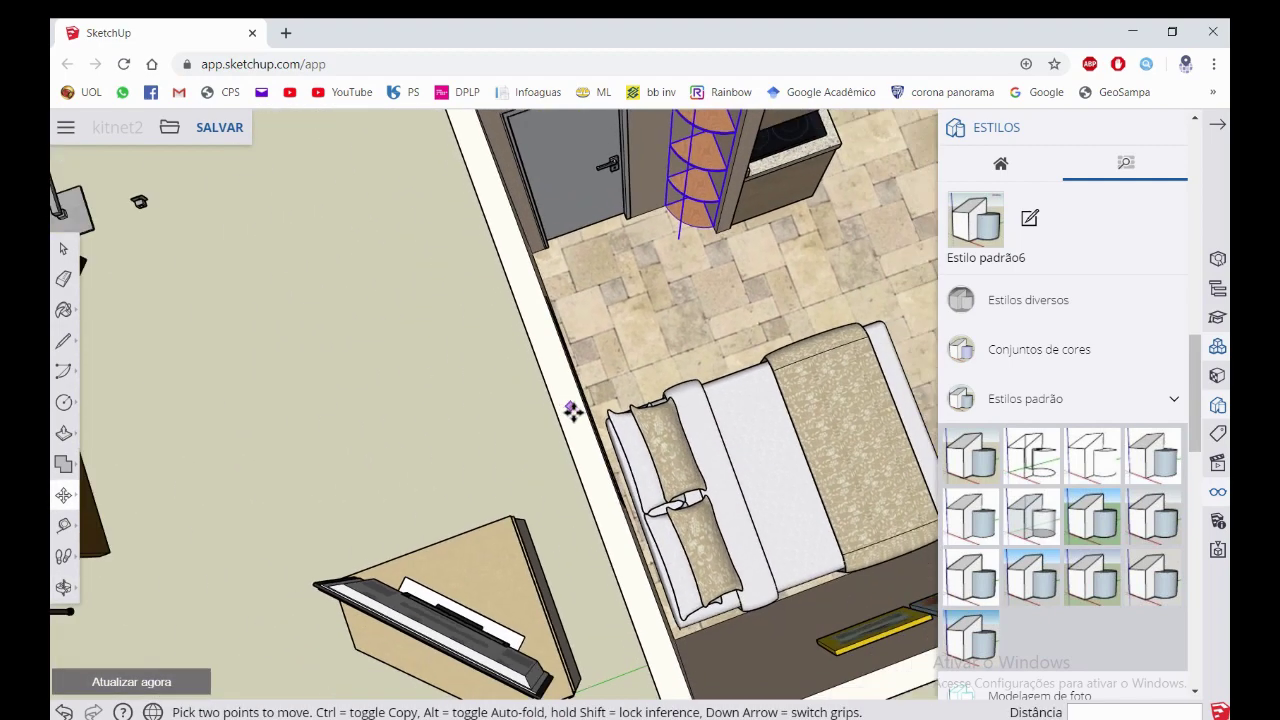
pyautogui.scroll(-2, 574, 408)
pyautogui.scroll(2, 669, 288)
pyautogui.scroll(2, 660, 250)
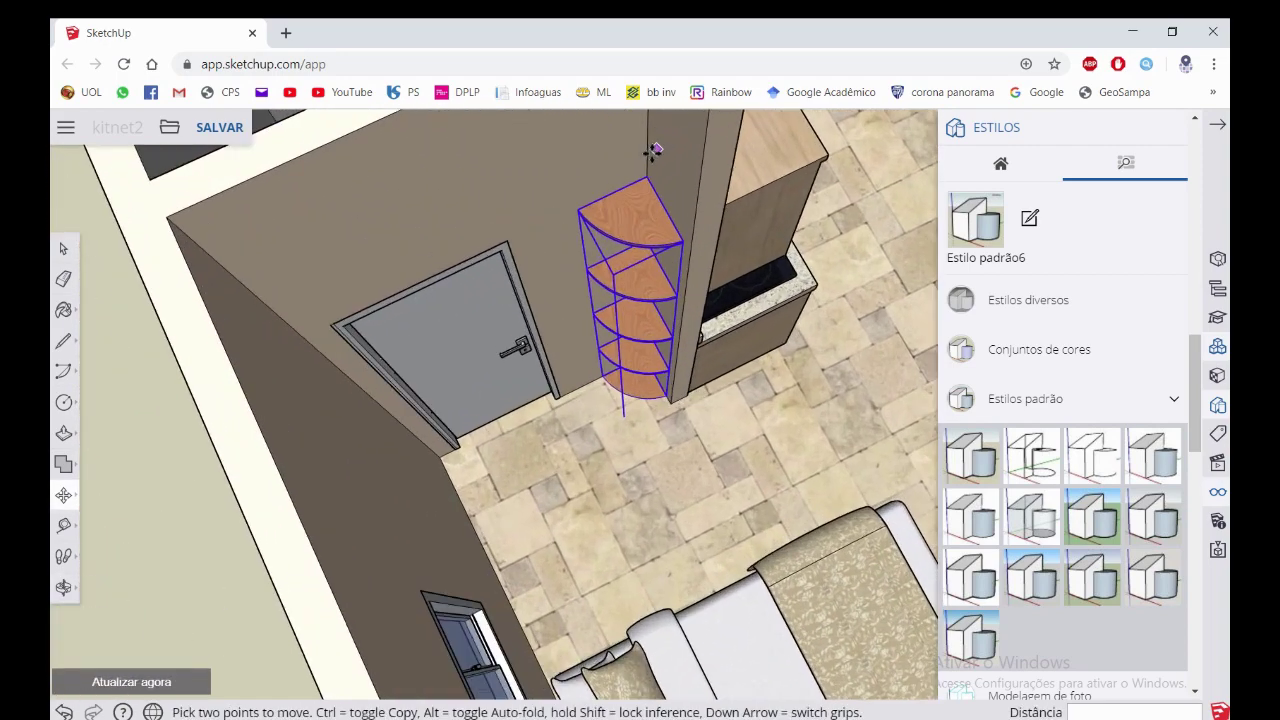
pyautogui.scroll(2, 645, 182)
pyautogui.click(645, 181)
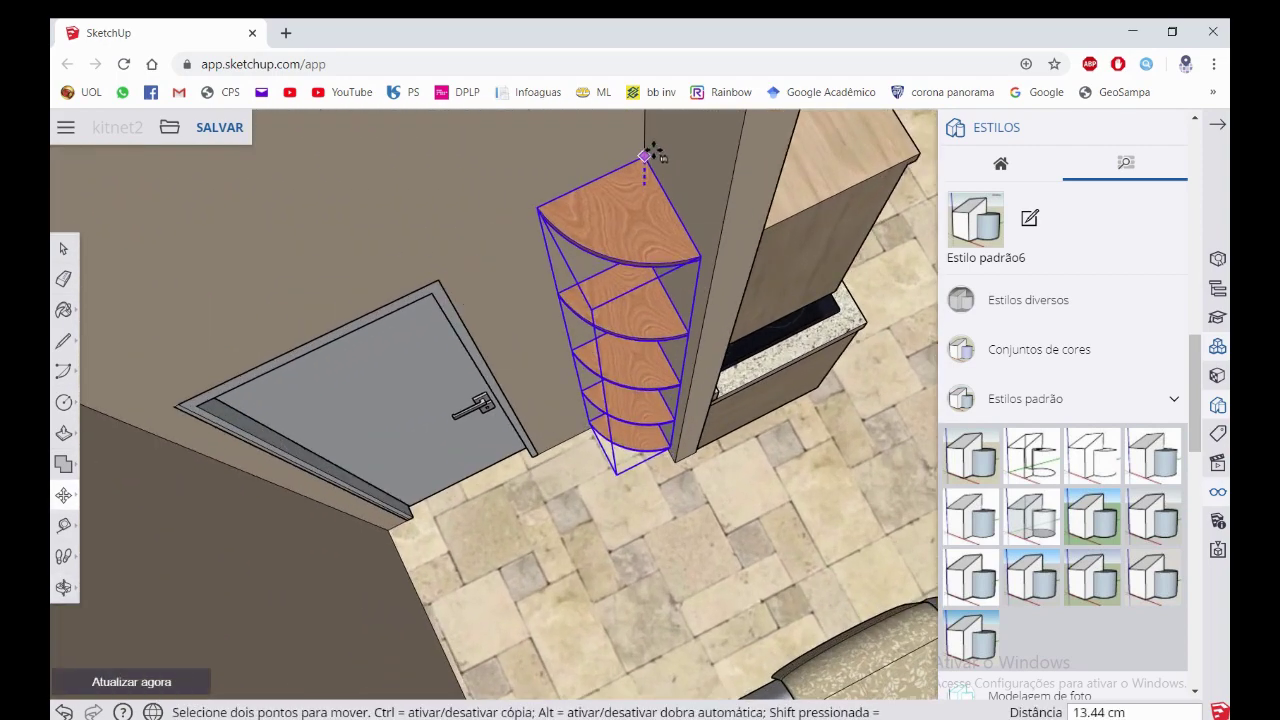
pyautogui.press('Return')
pyautogui.moveTo(657, 143); pyautogui.dragTo(672, 460, button='middle')
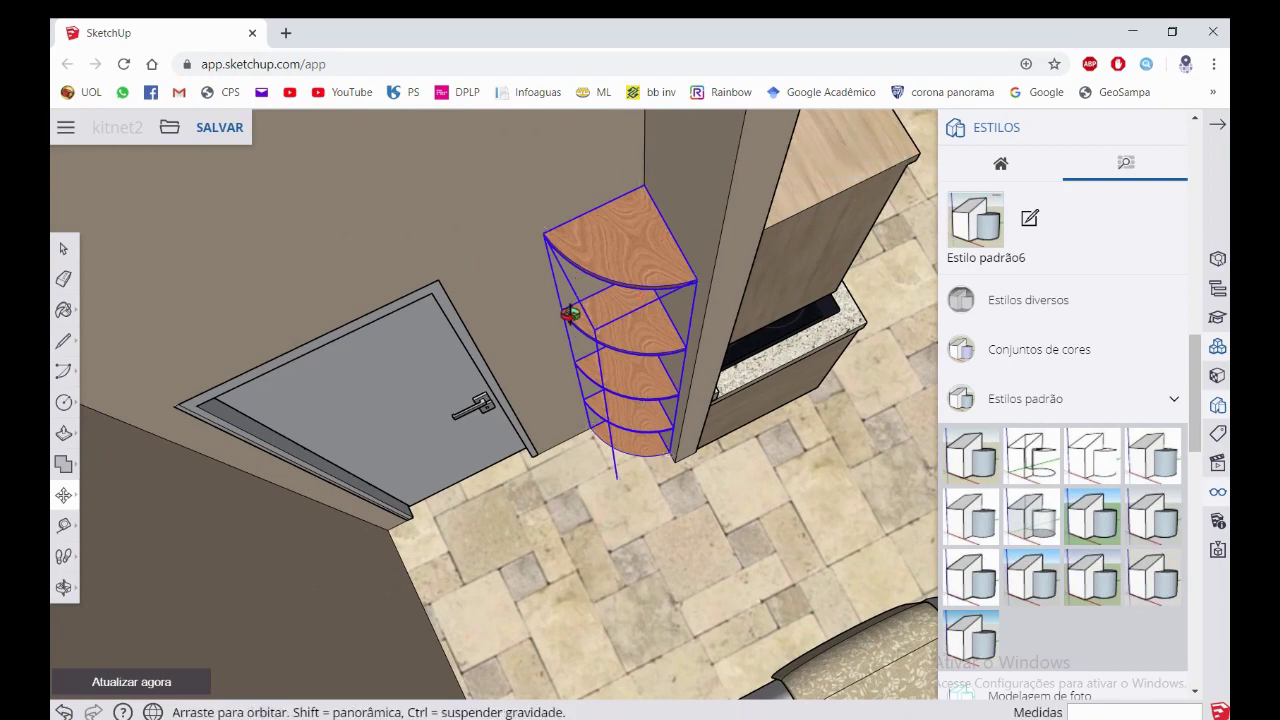
pyautogui.scroll(2, 672, 460)
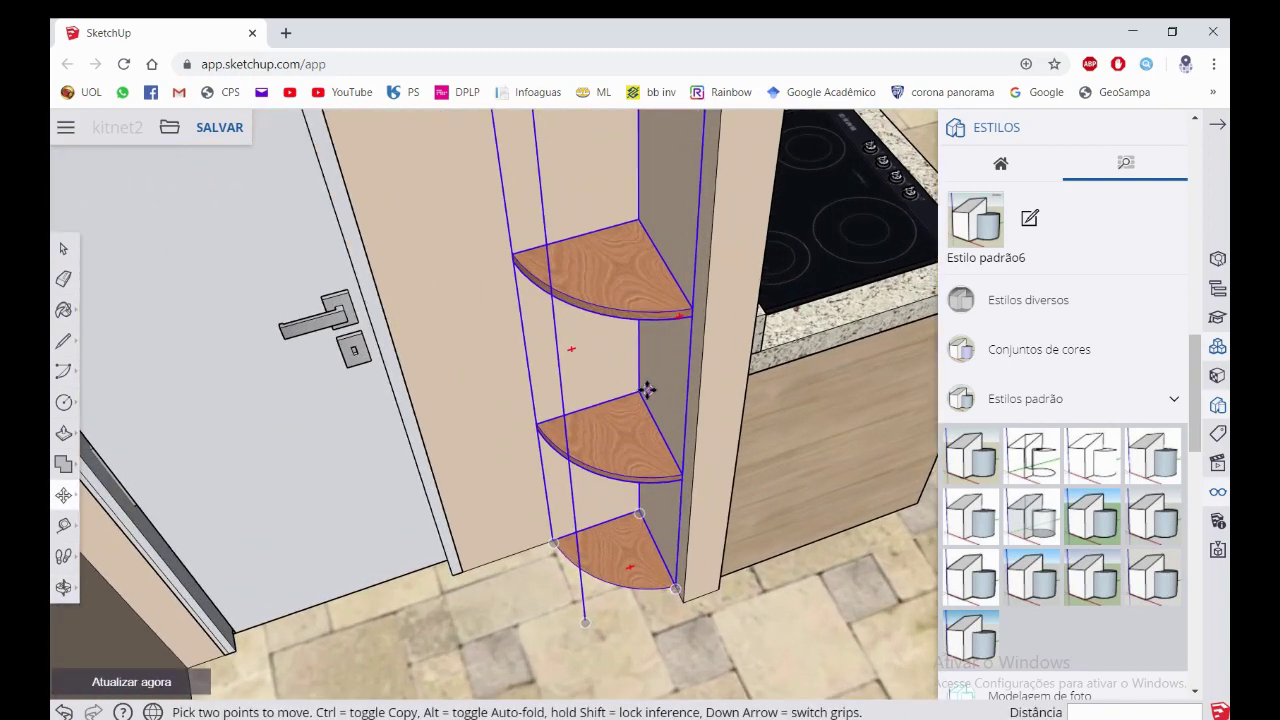
# Raise the shelf group, then lower it by a typed distance into the corner beside the kitchen unit
pyautogui.click(639, 390)
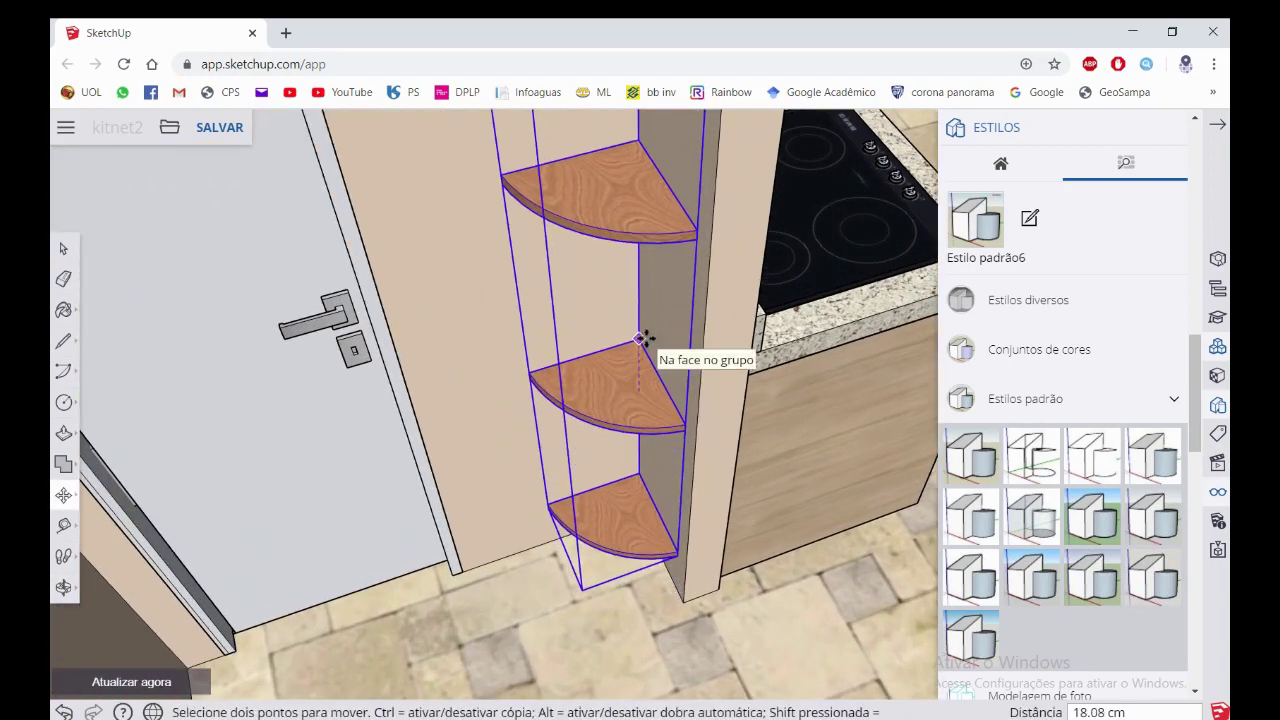
pyautogui.click(645, 338)
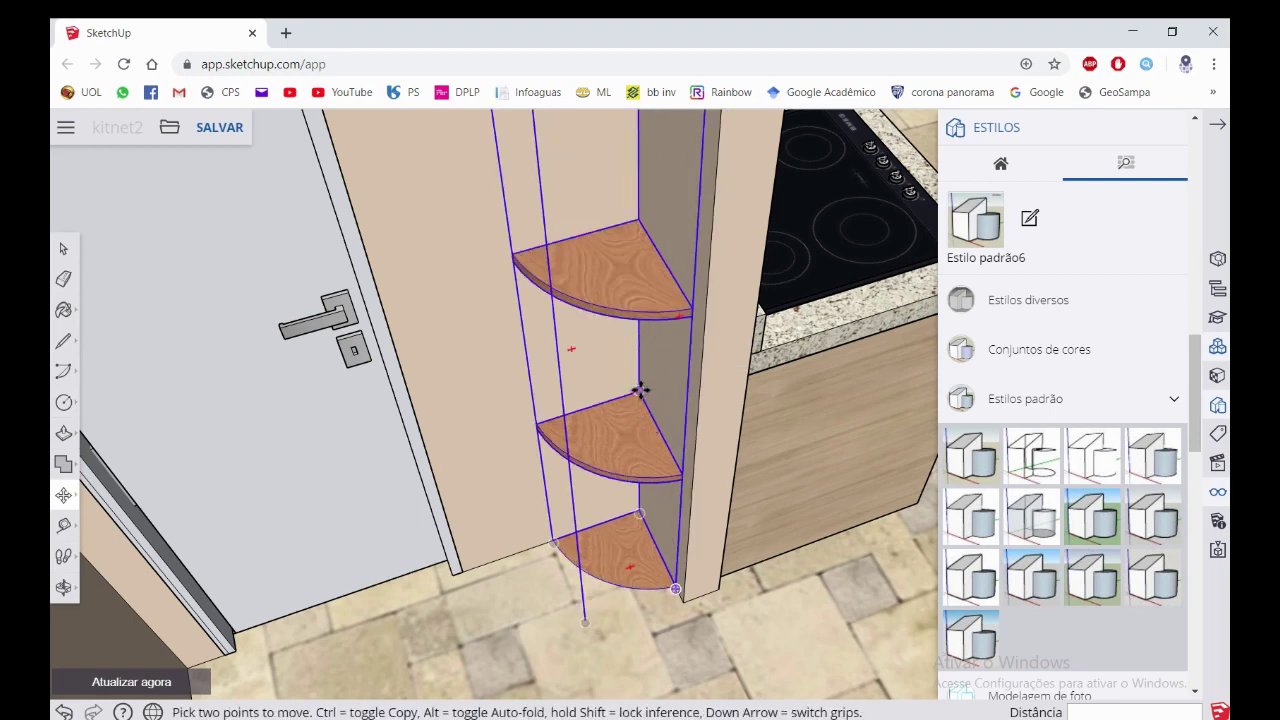
pyautogui.click(638, 510)
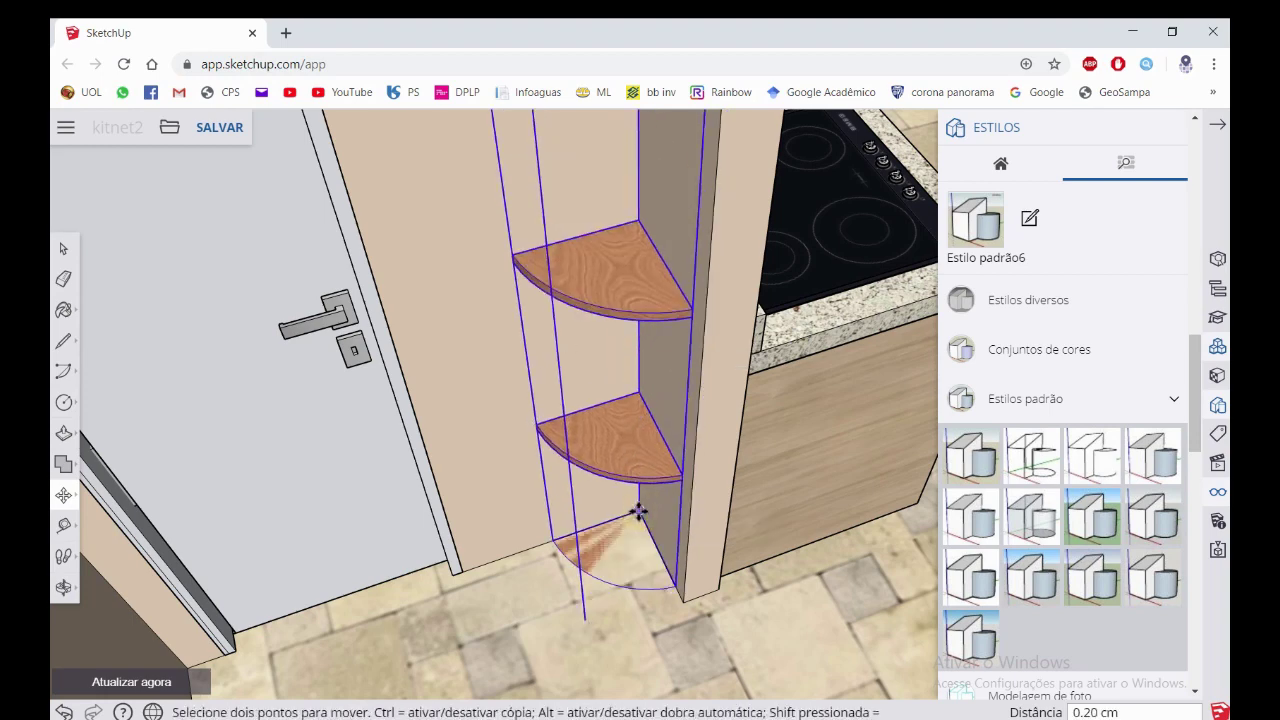
pyautogui.click(638, 513)
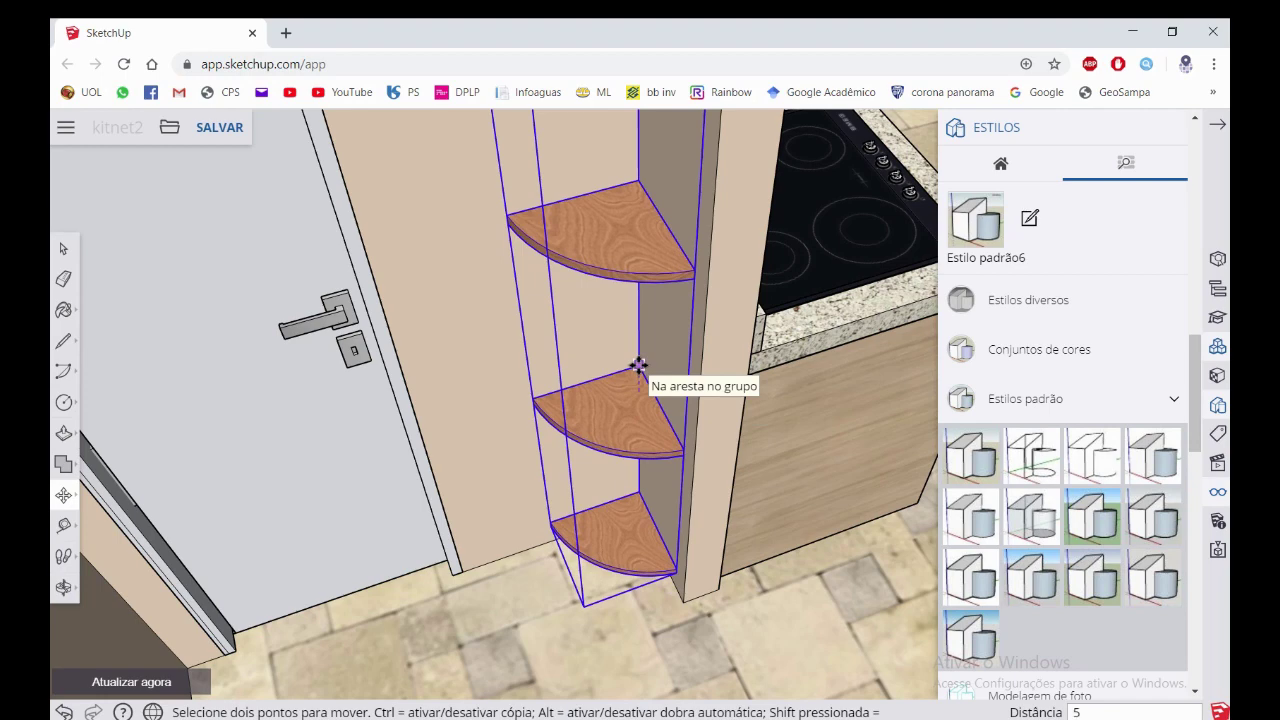
pyautogui.press('Return')
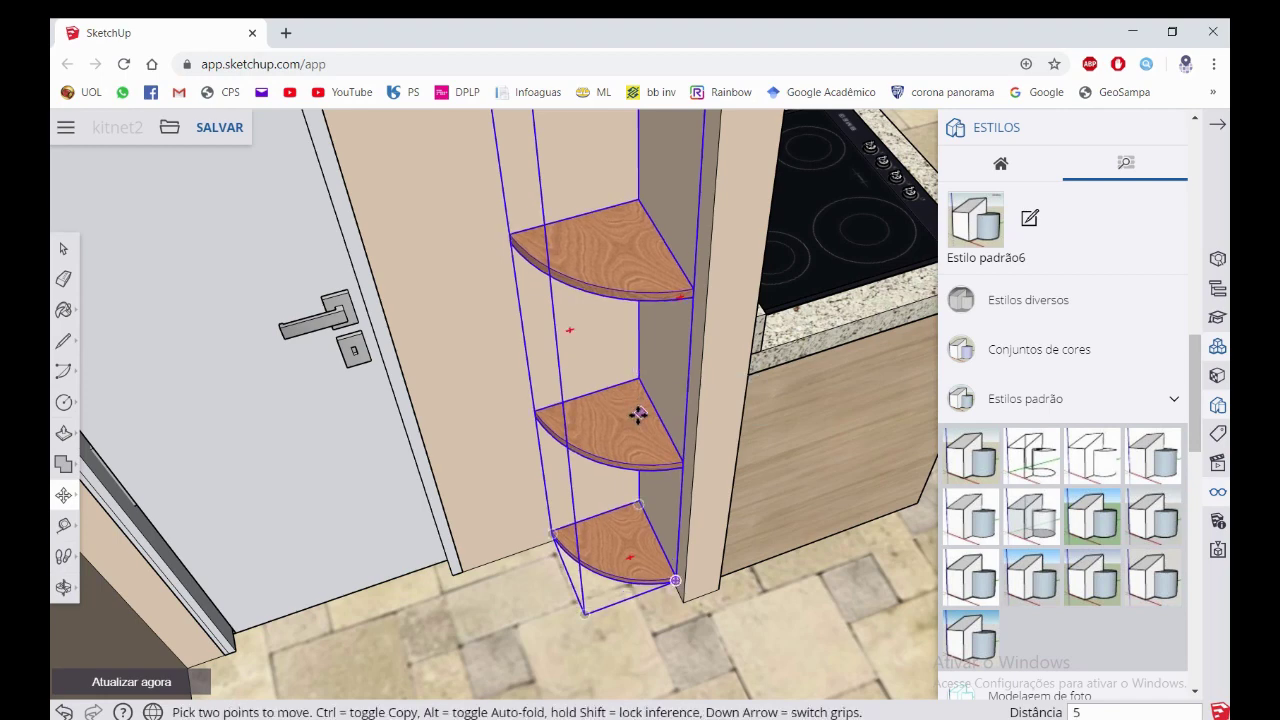
pyautogui.moveTo(640, 414)
pyautogui.mouseDown(button='middle')
pyautogui.moveTo(619, 283)
pyautogui.moveTo(646, 428)
pyautogui.mouseUp(button='middle')
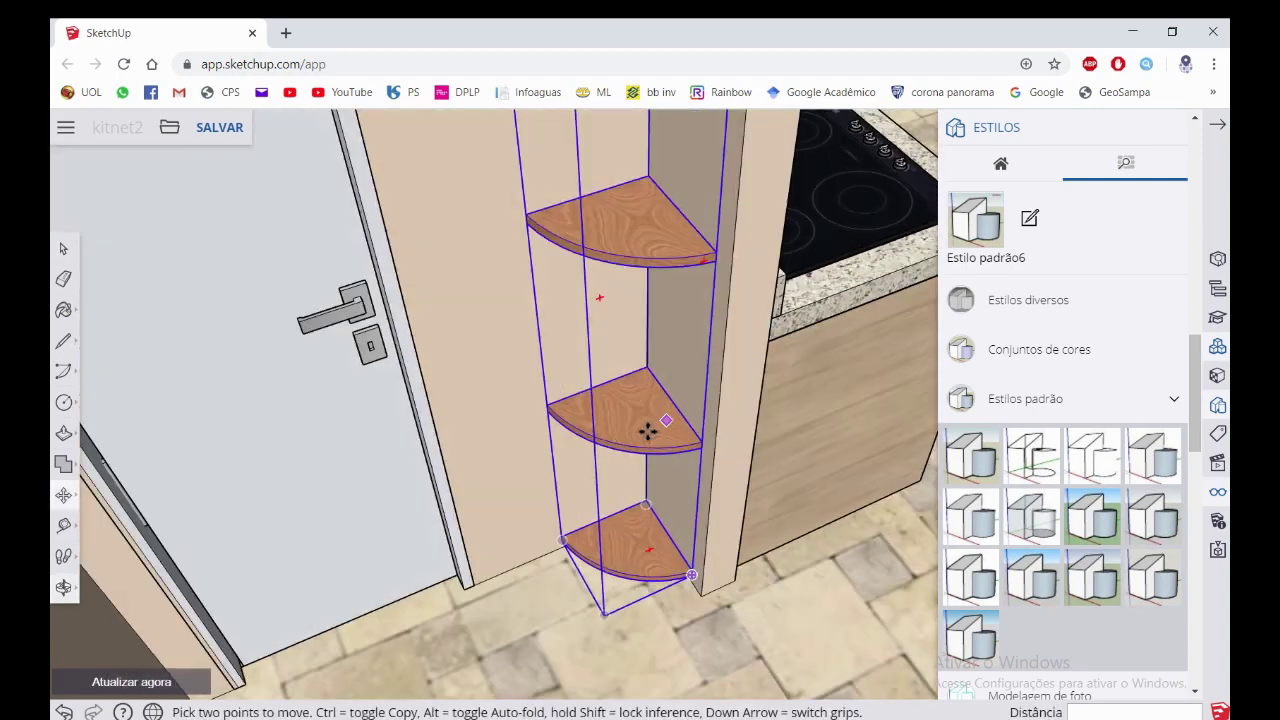
pyautogui.scroll(-3, 646, 428)
pyautogui.scroll(-3, 620, 386)
# Orbit and zoom to look down on the whole room
pyautogui.scroll(-3, 546, 370)
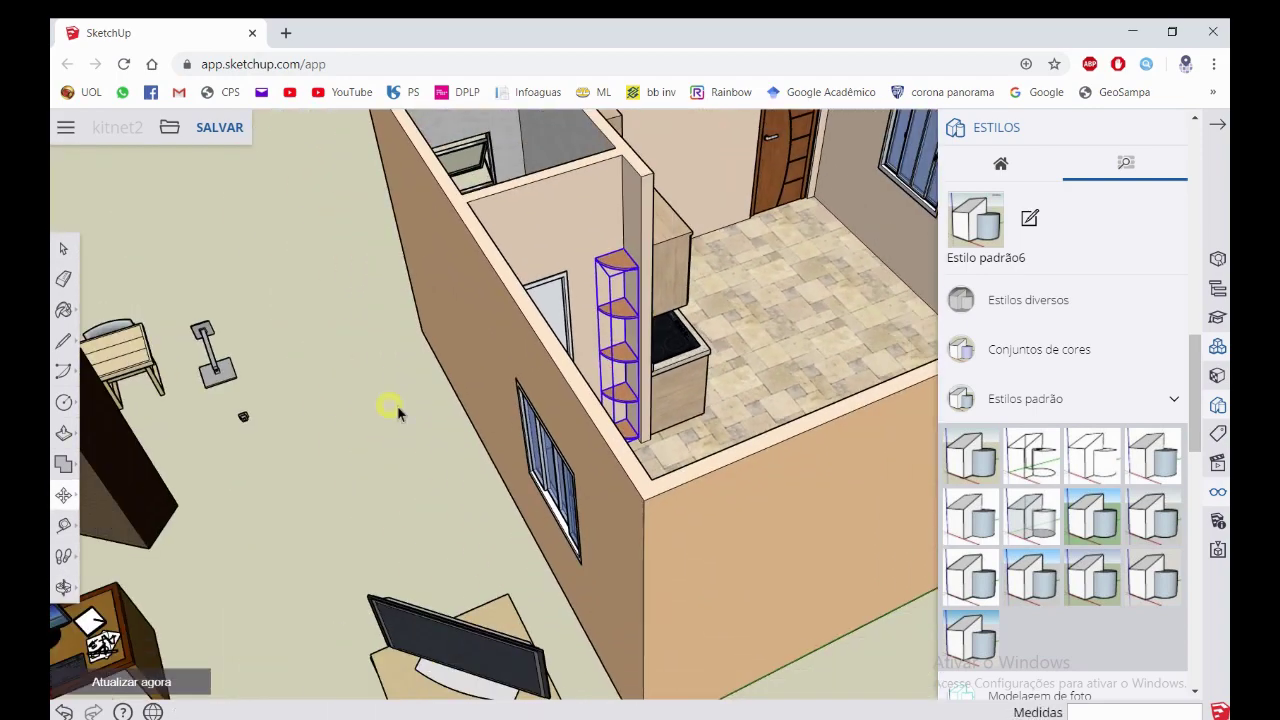
pyautogui.scroll(-3, 546, 370)
pyautogui.scroll(-3, 540, 400)
pyautogui.moveTo(540, 400)
pyautogui.mouseDown(button='middle')
pyautogui.moveTo(527, 441)
pyautogui.moveTo(466, 436)
pyautogui.moveTo(600, 294)
pyautogui.moveTo(410, 428)
pyautogui.mouseUp(button='middle')
pyautogui.scroll(-2, 527, 441)
pyautogui.scroll(-2, 527, 441)
pyautogui.scroll(2, 460, 436)
pyautogui.scroll(3, 440, 434)
pyautogui.scroll(3, 415, 431)
pyautogui.scroll(2, 391, 428)
pyautogui.scroll(2, 372, 462)
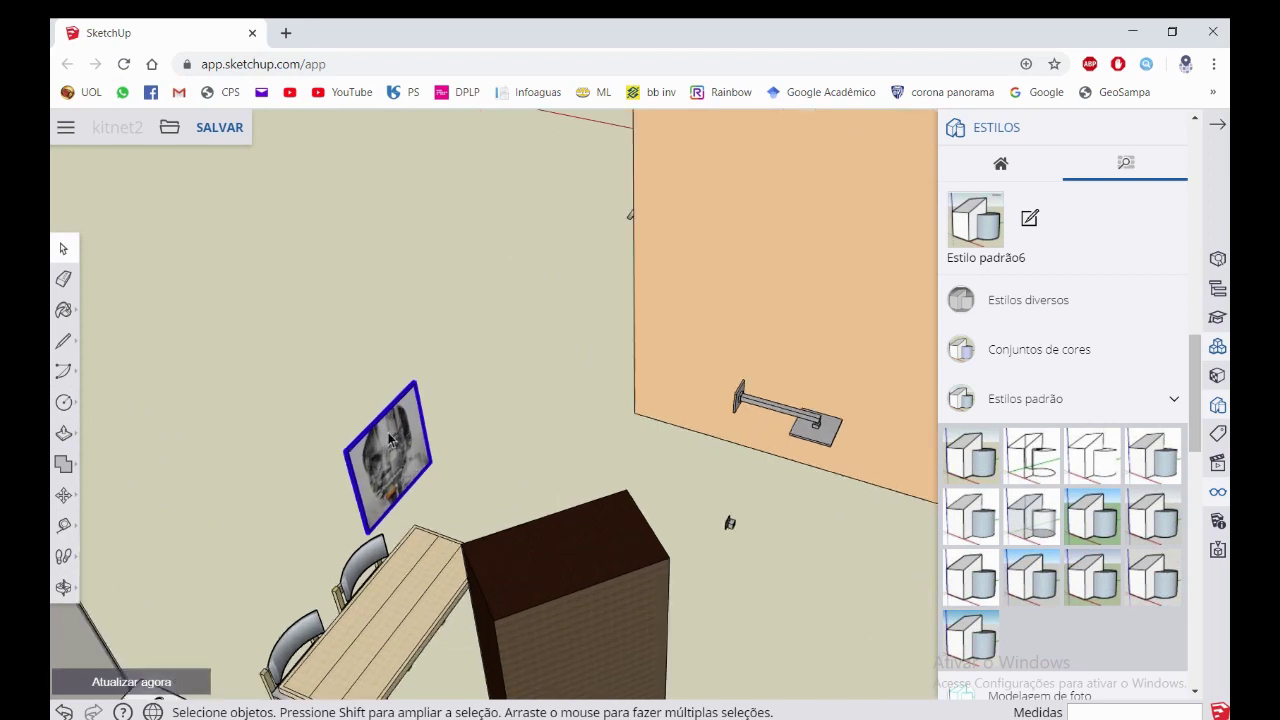
pyautogui.scroll(2, 330, 462)
pyautogui.scroll(2, 230, 460)
# Move the framed picture onto the main room wall between the fridge and the door
pyautogui.click(64, 496)
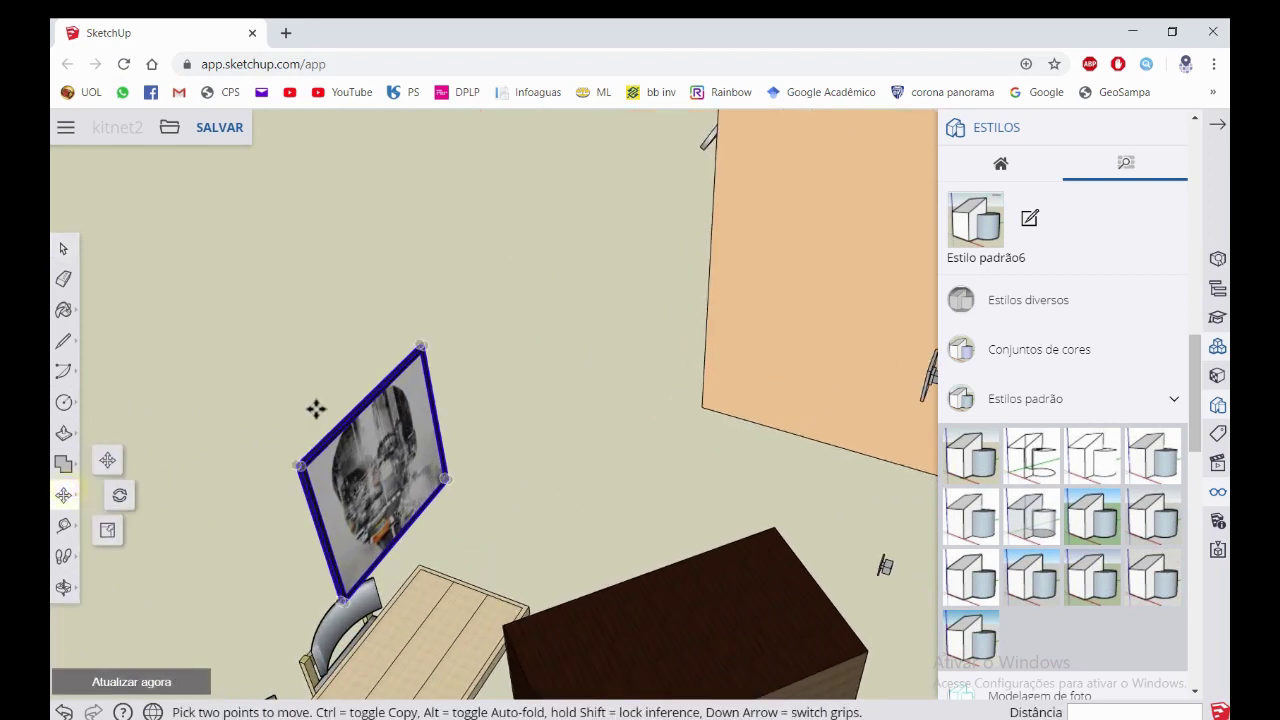
pyautogui.scroll(-2, 355, 399)
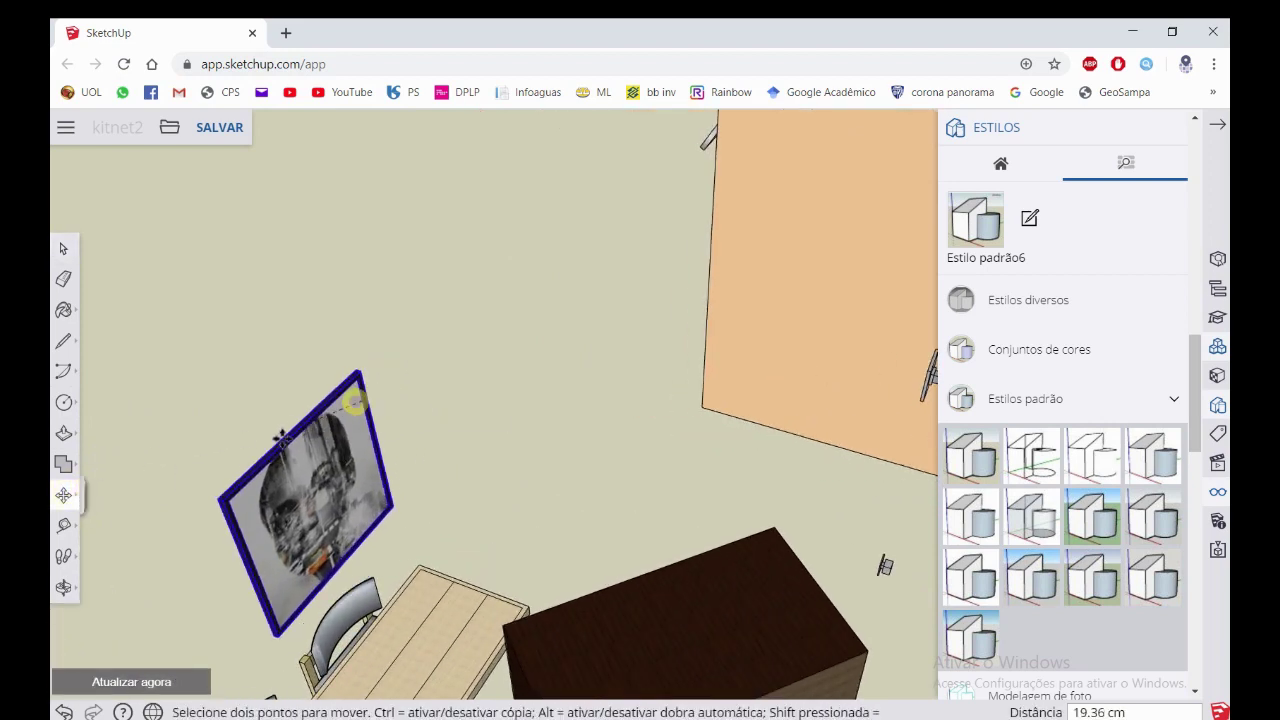
pyautogui.scroll(-2, 726, 531)
pyautogui.scroll(-2, 594, 509)
pyautogui.scroll(-2, 492, 487)
pyautogui.scroll(-2, 262, 435)
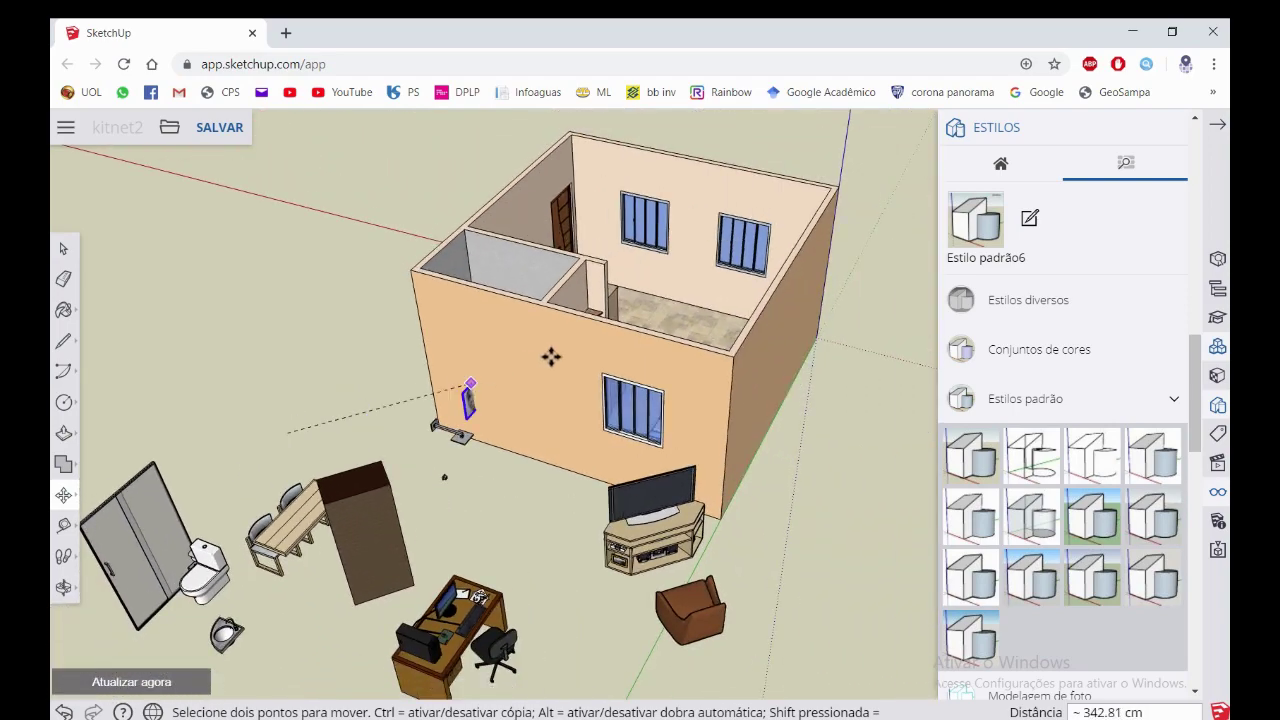
pyautogui.moveTo(594, 350); pyautogui.dragTo(443, 414, button='middle')
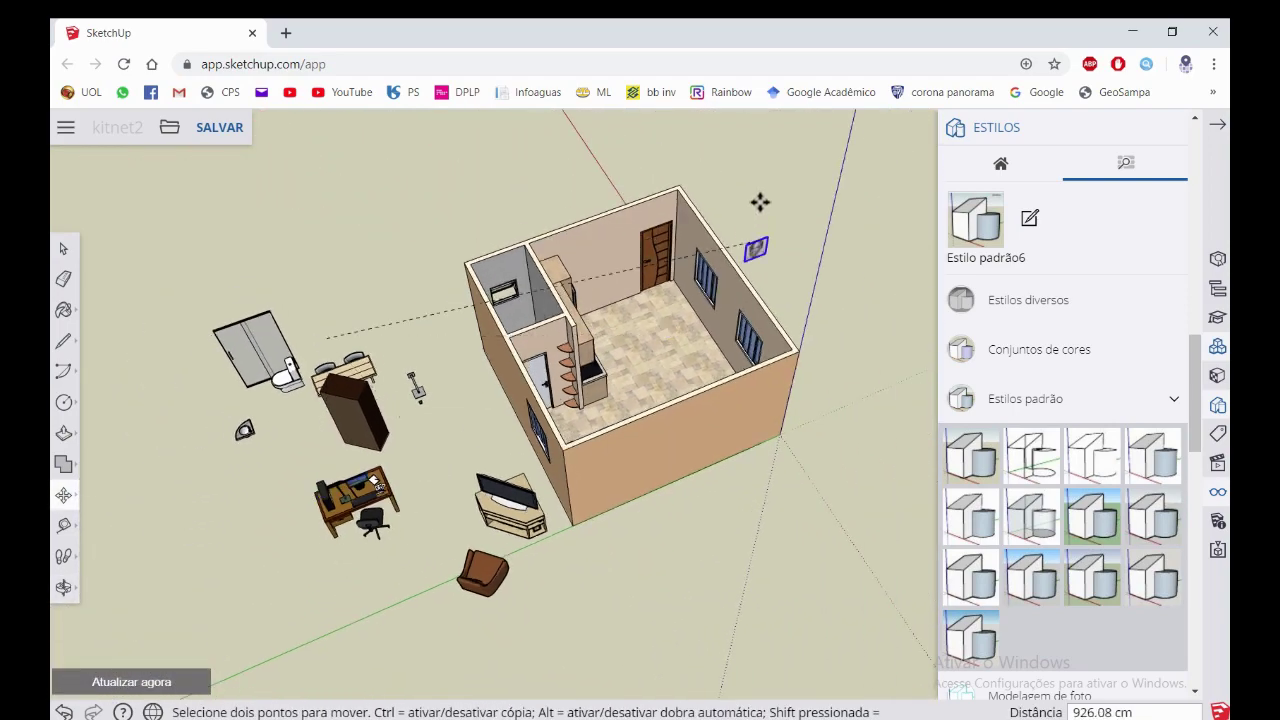
pyautogui.scroll(4, 649, 213)
pyautogui.scroll(3, 649, 213)
pyautogui.scroll(3, 611, 237)
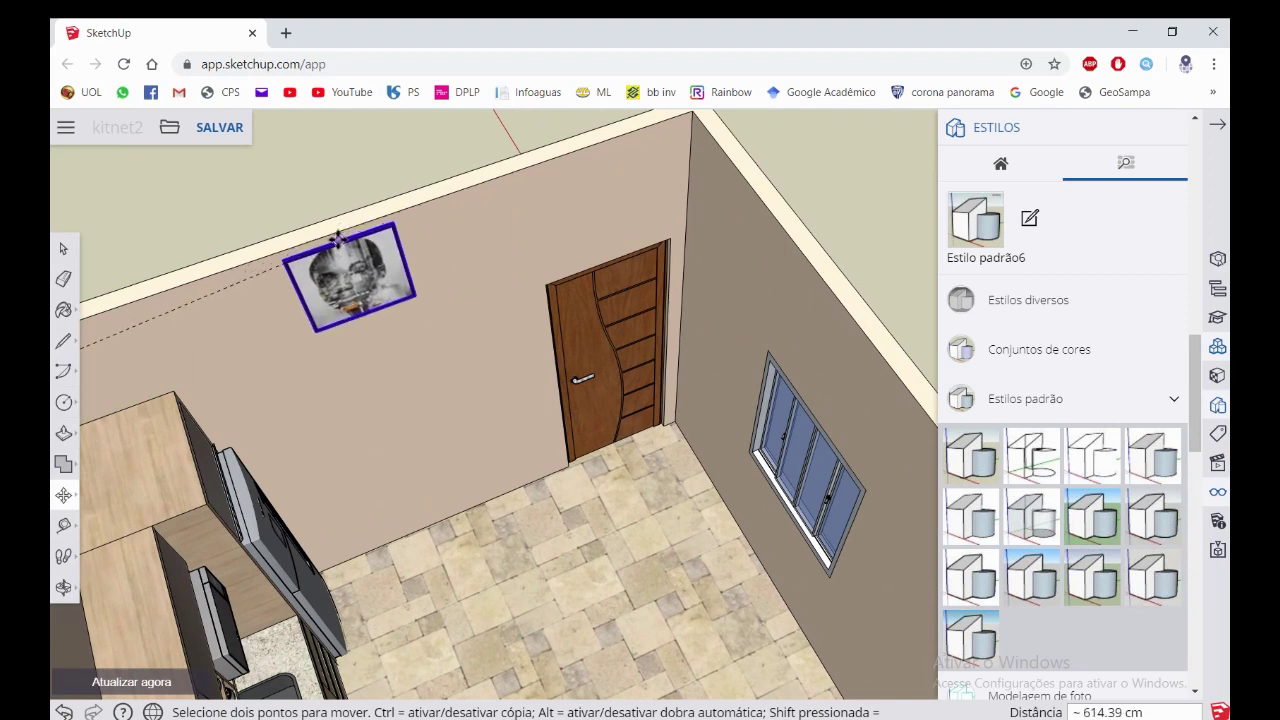
pyautogui.moveTo(355, 232); pyautogui.dragTo(330, 235, button='middle')
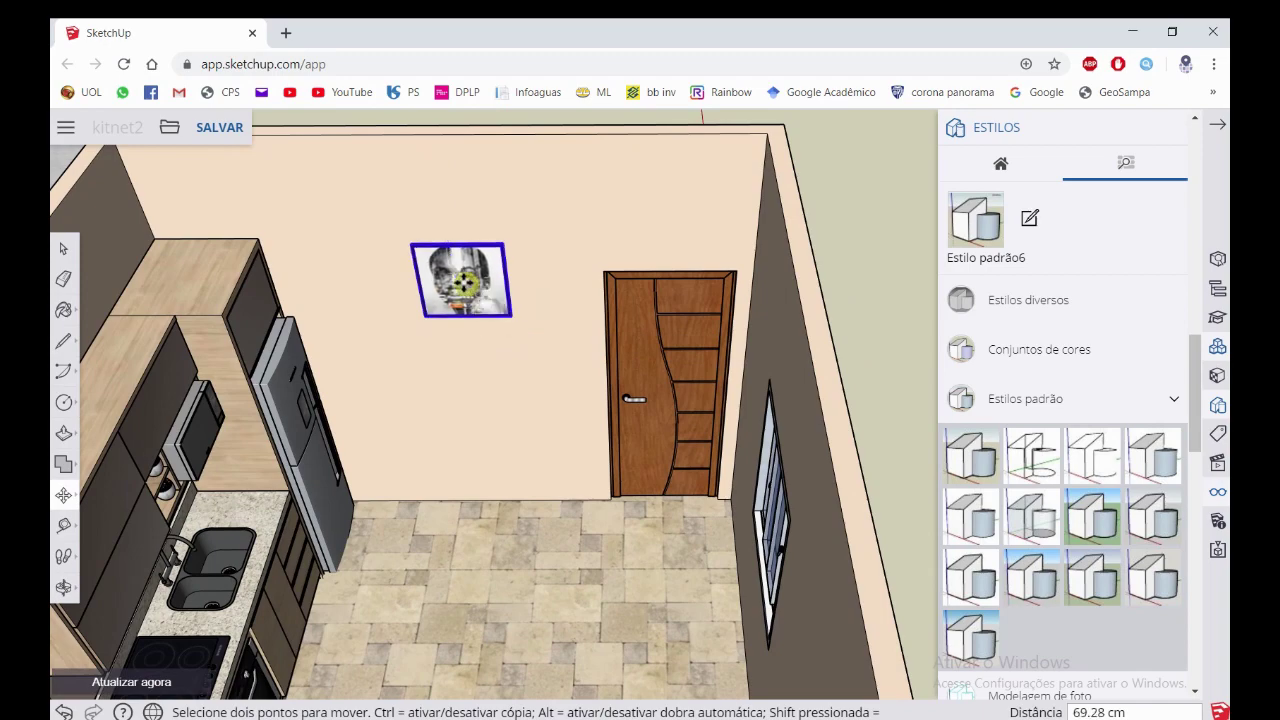
pyautogui.moveTo(425, 262); pyautogui.dragTo(673, 352, button='middle')
# Return to Select and bring the table and chairs outside the house into view
pyautogui.press('space')
pyautogui.scroll(-3, 772, 352)
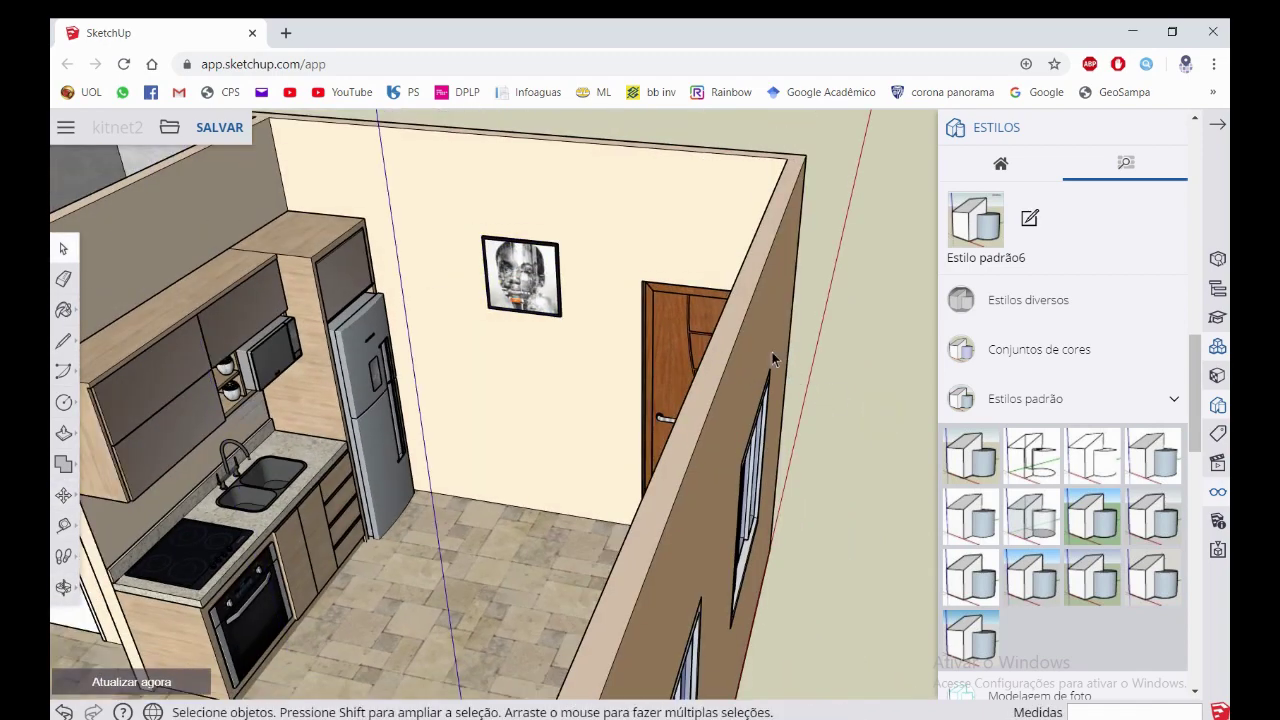
pyautogui.scroll(-3, 760, 350)
pyautogui.scroll(-3, 730, 345)
pyautogui.scroll(-3, 703, 340)
pyautogui.scroll(-3, 703, 340)
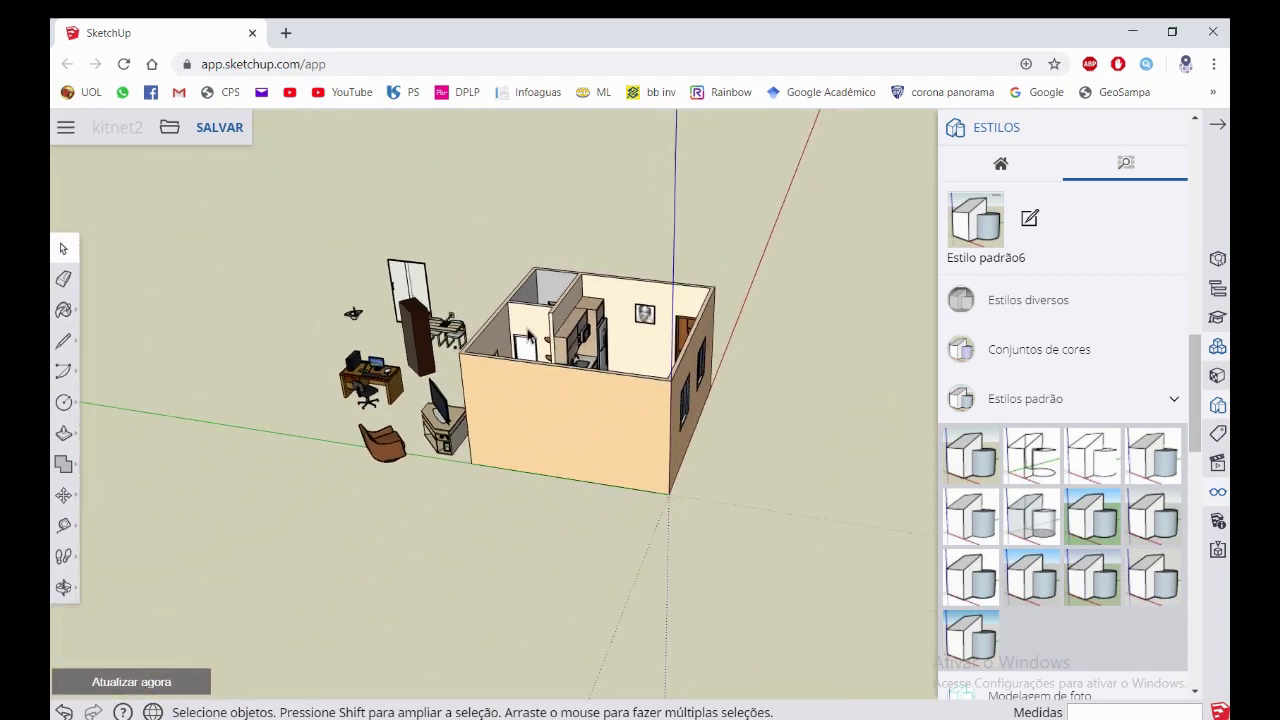
pyautogui.moveTo(700, 345); pyautogui.dragTo(537, 472, button='middle')
pyautogui.scroll(2, 537, 472)
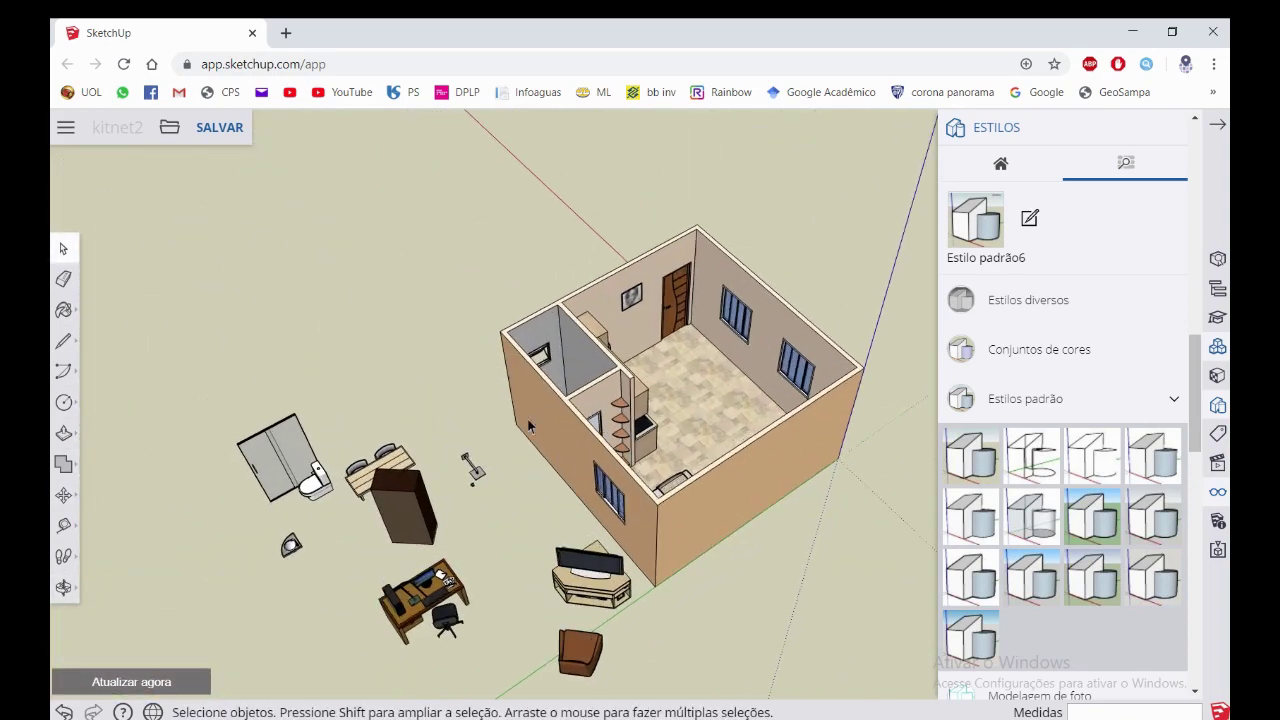
pyautogui.scroll(2, 414, 567)
pyautogui.scroll(2, 400, 400)
pyautogui.scroll(2, 395, 350)
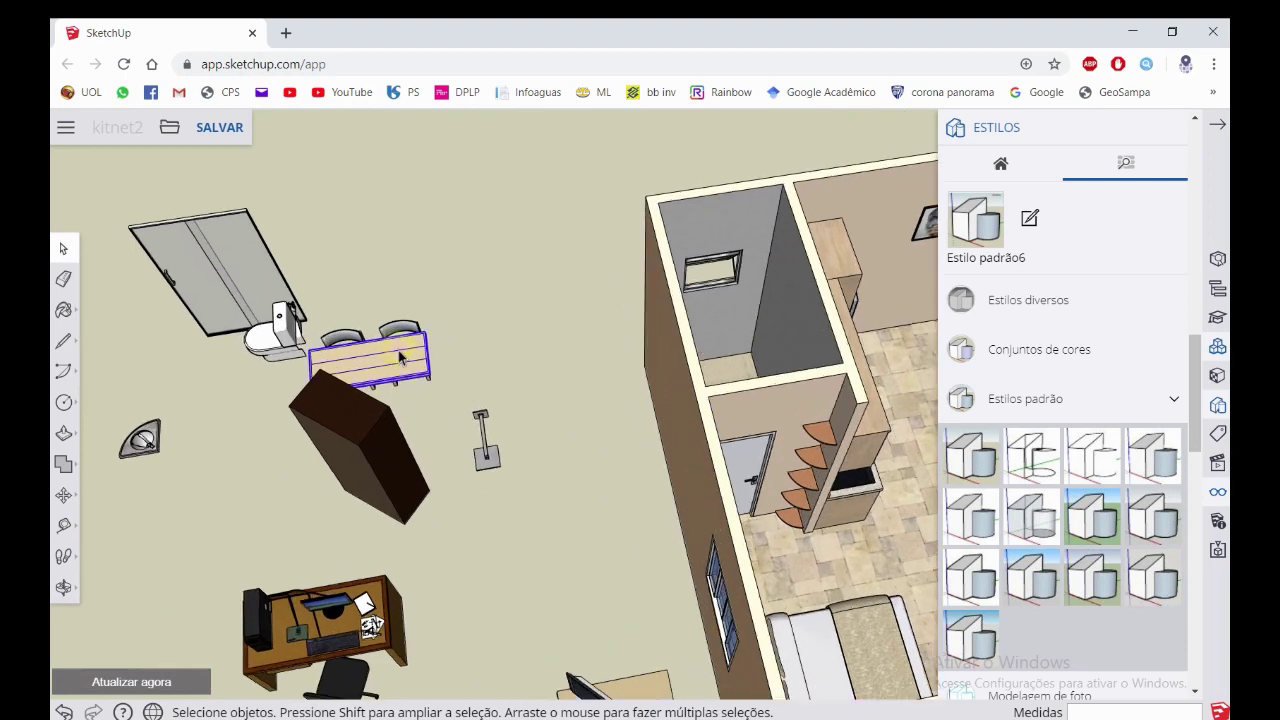
pyautogui.scroll(2, 420, 310)
pyautogui.moveTo(469, 349)
pyautogui.mouseDown(button='middle')
pyautogui.moveTo(474, 466)
pyautogui.moveTo(514, 600)
pyautogui.mouseUp(button='middle')
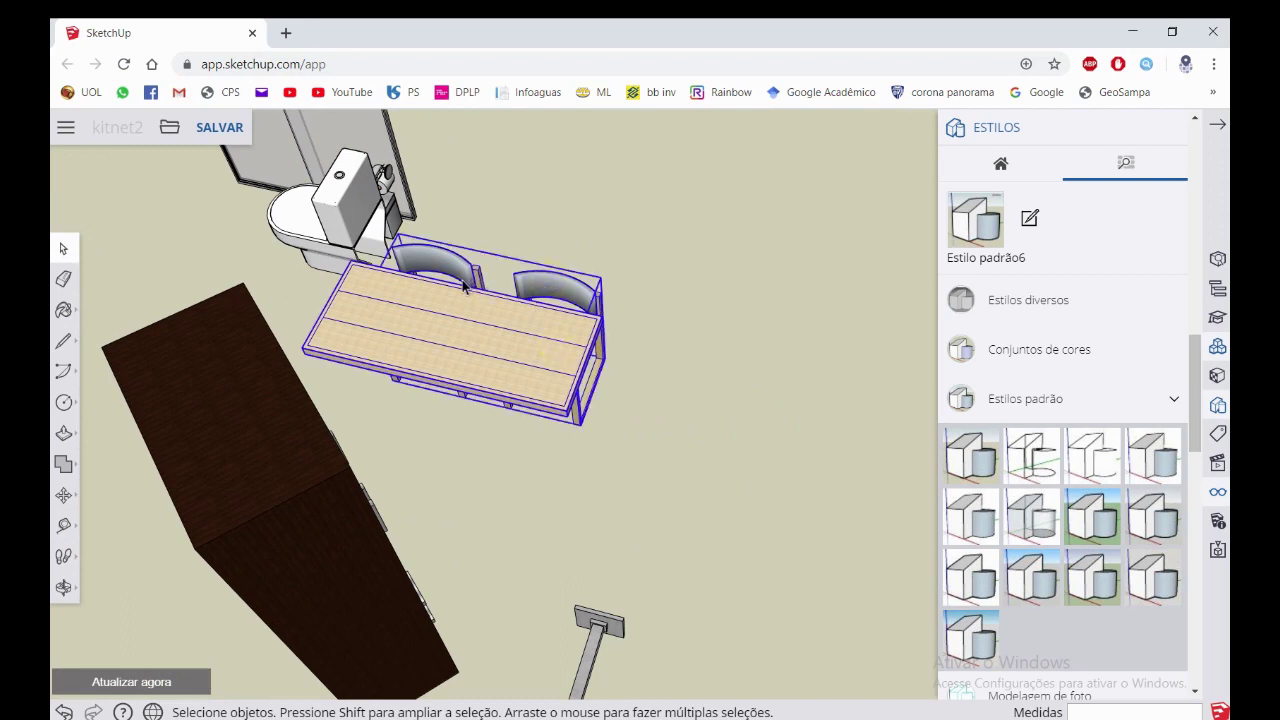
# Group the table and its two chairs with Criar grupo
pyautogui.rightClick(450, 298)
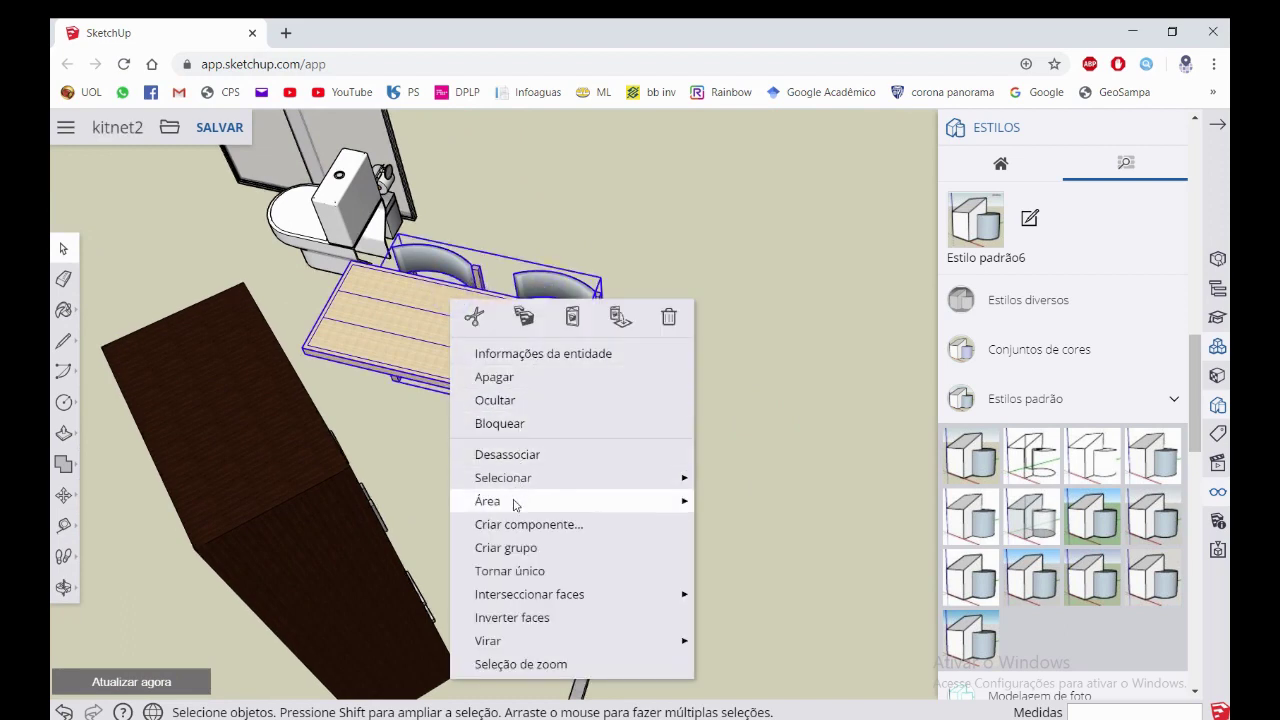
pyautogui.click(510, 547)
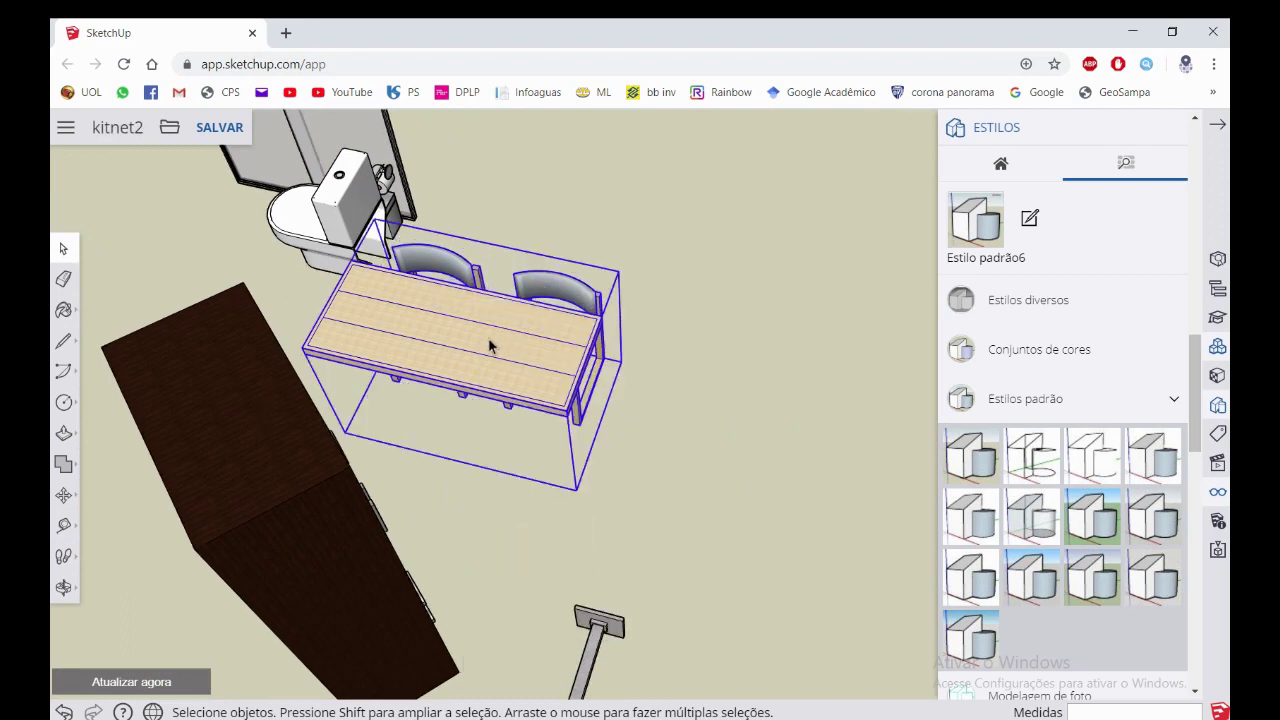
pyautogui.scroll(-3, 490, 345)
pyautogui.scroll(-3, 457, 357)
pyautogui.scroll(-3, 514, 490)
pyautogui.scroll(-2, 486, 437)
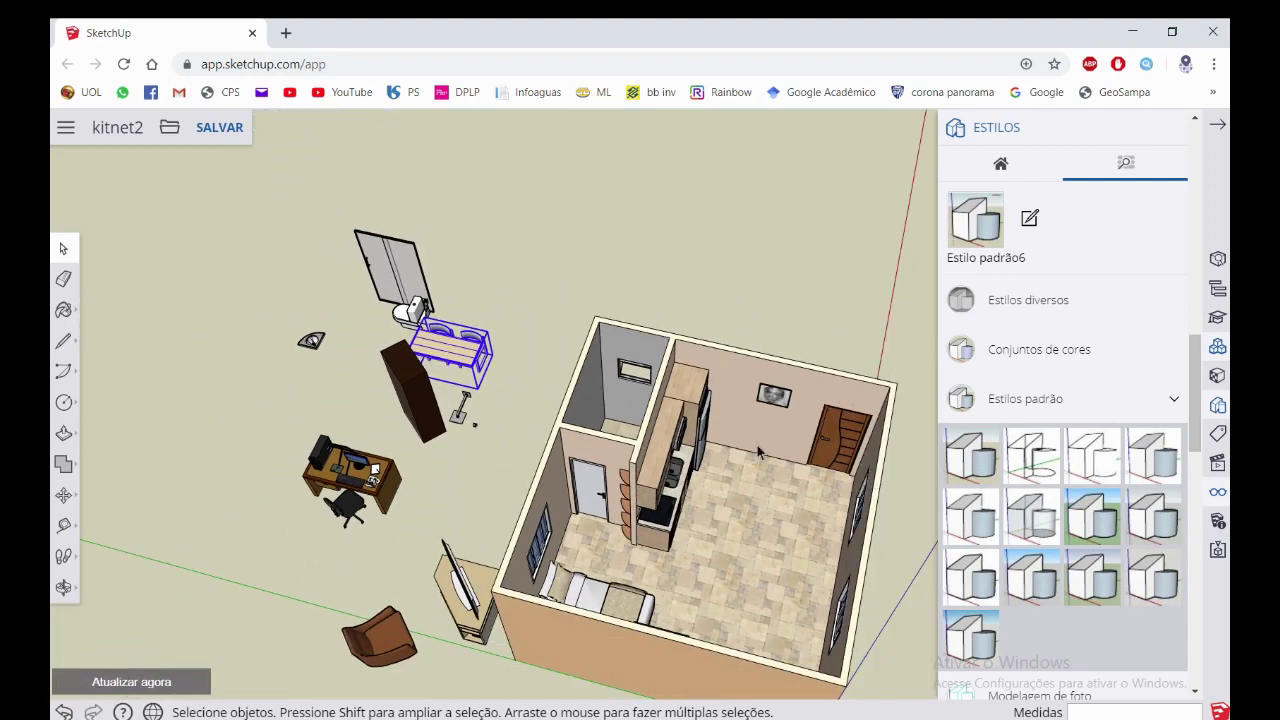
pyautogui.scroll(2, 492, 376)
pyautogui.scroll(1, 485, 373)
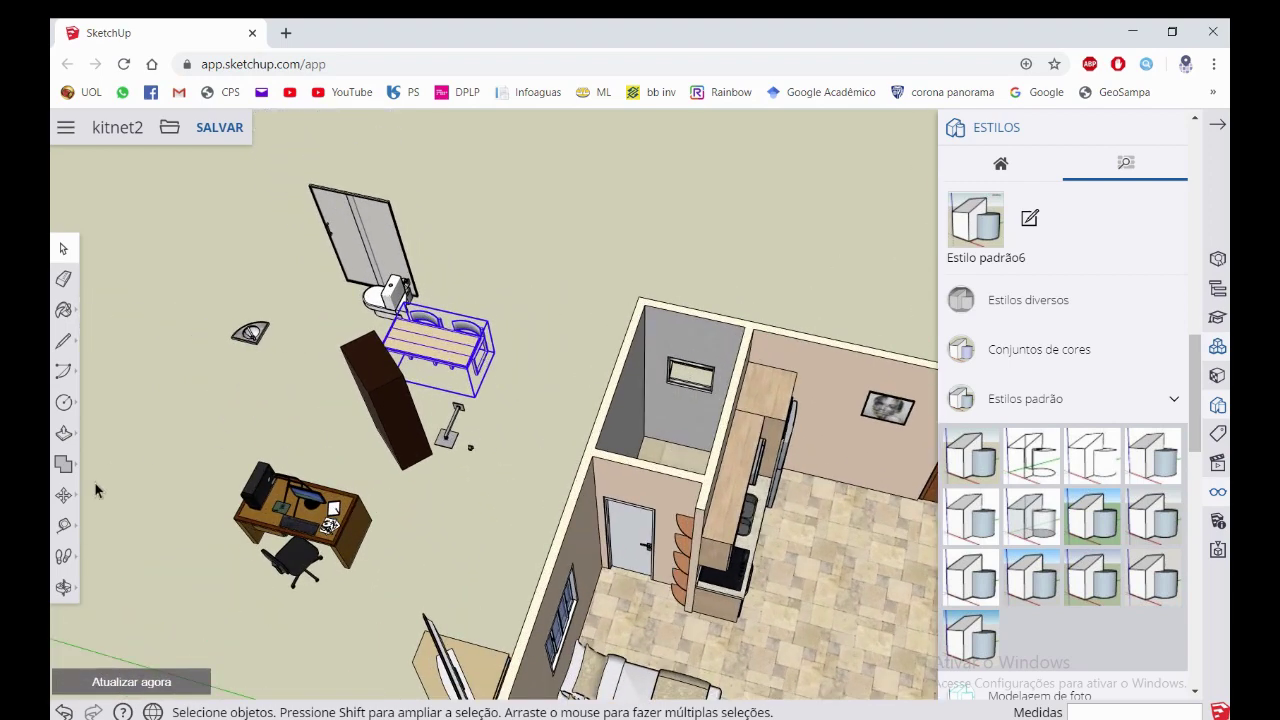
# Mirror the table group by scaling it -1 along the red axis
pyautogui.click(64, 494)
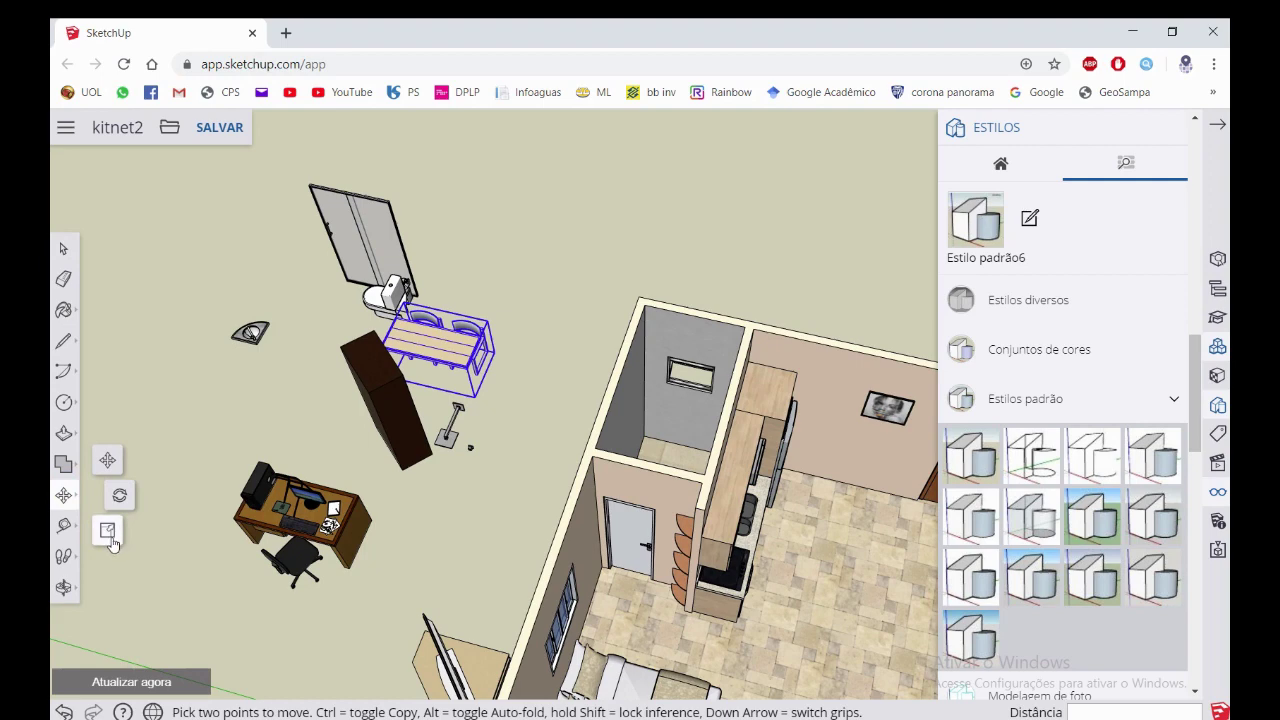
pyautogui.click(108, 531)
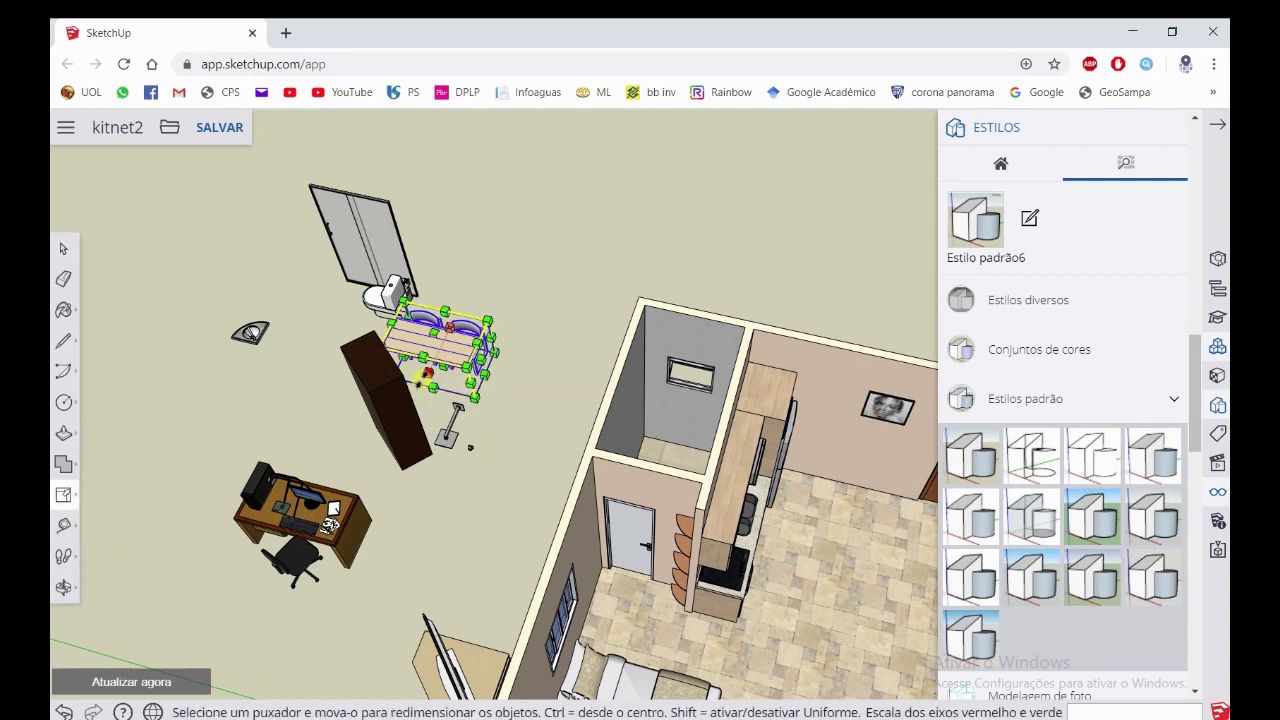
pyautogui.write('-12')
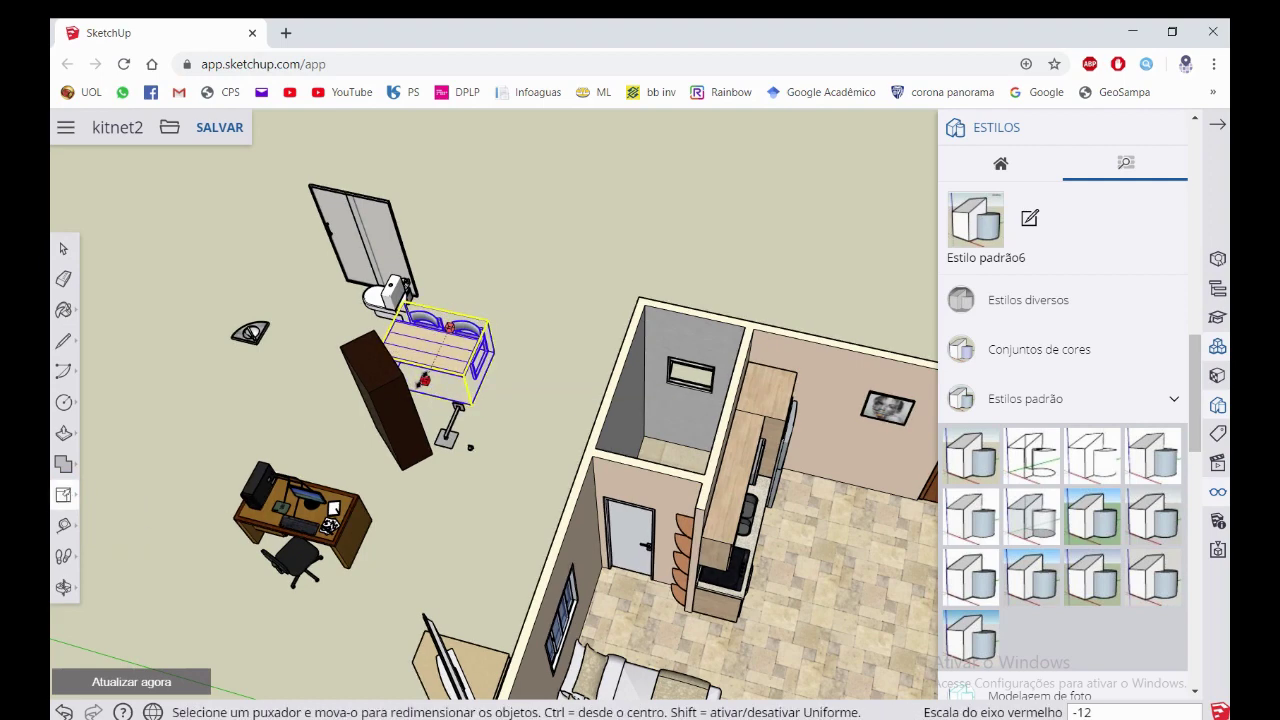
pyautogui.press('Return')
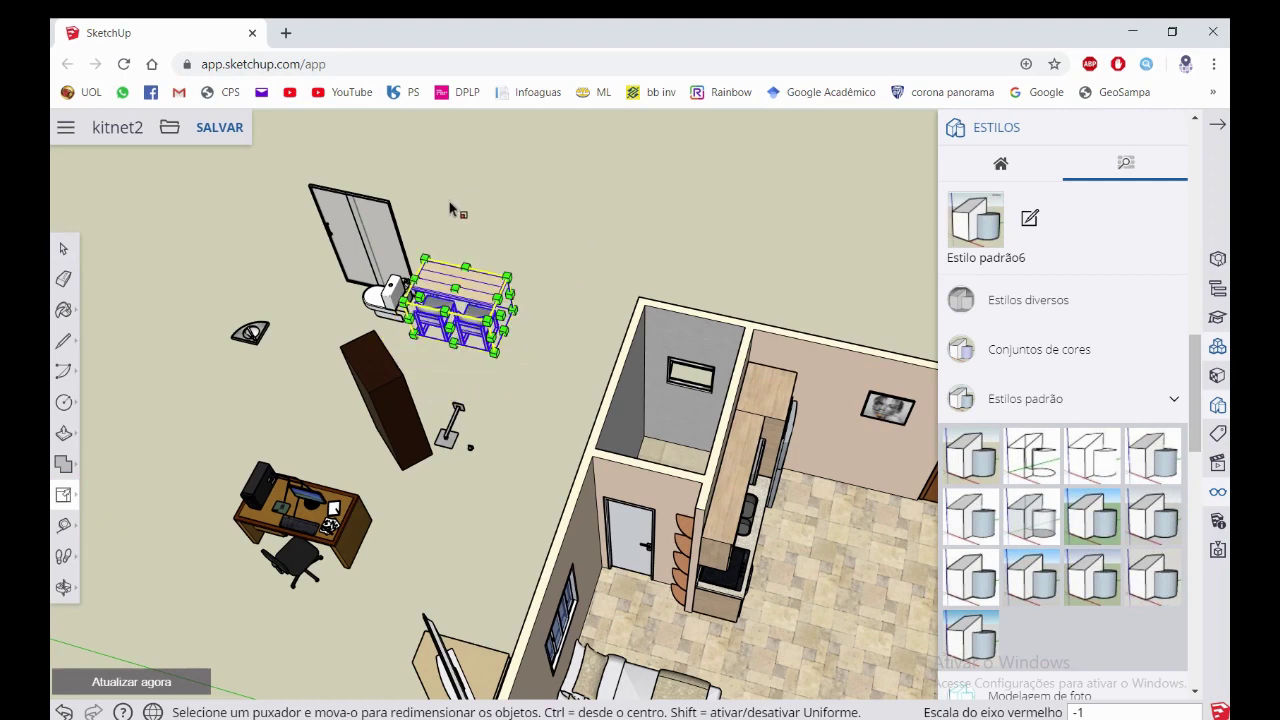
pyautogui.scroll(2, 450, 208)
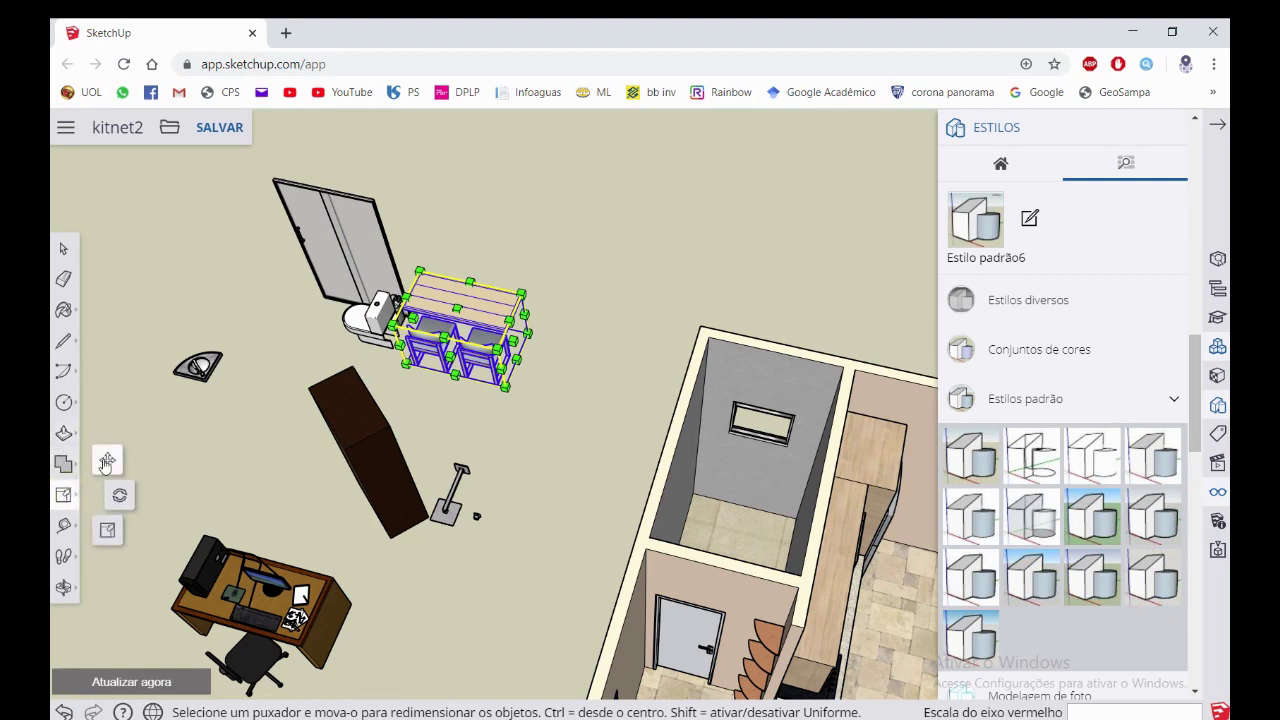
pyautogui.click(107, 462)
# Carry the table group by its corner into the room and drop it below the picture by the door
pyautogui.moveTo(643, 394); pyautogui.dragTo(531, 251, button='middle')
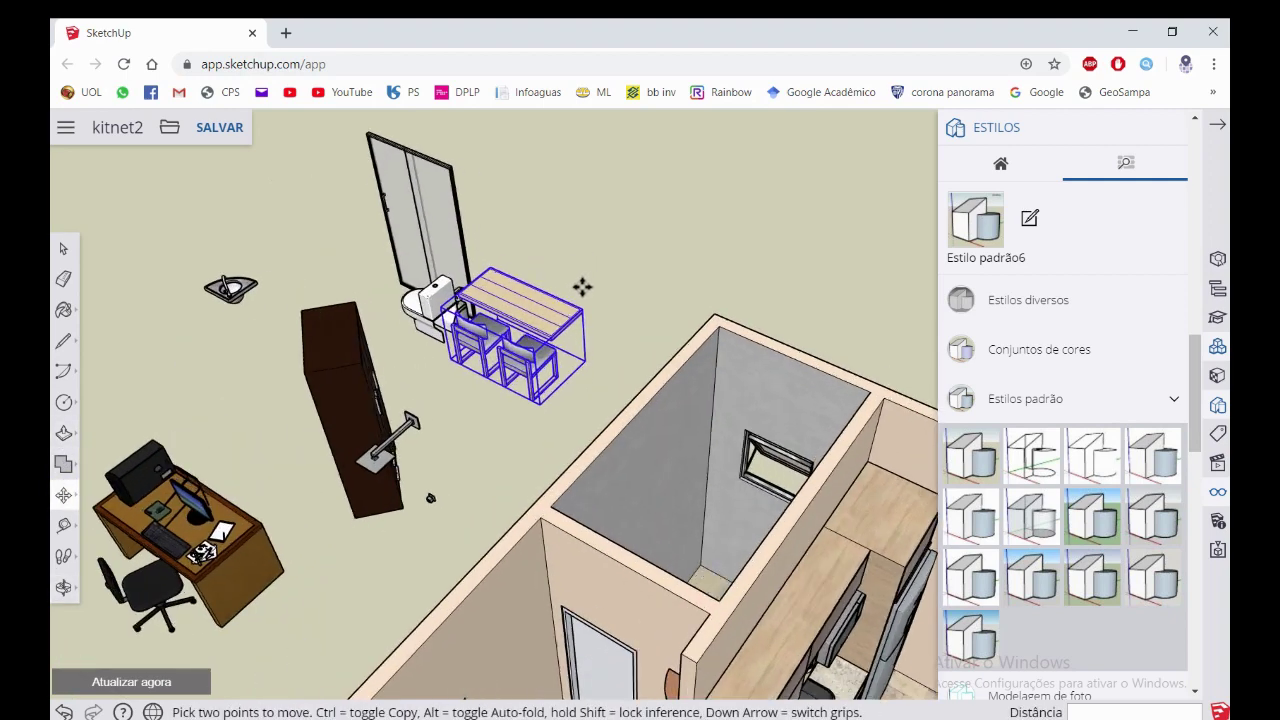
pyautogui.scroll(2, 582, 287)
pyautogui.click(585, 385)
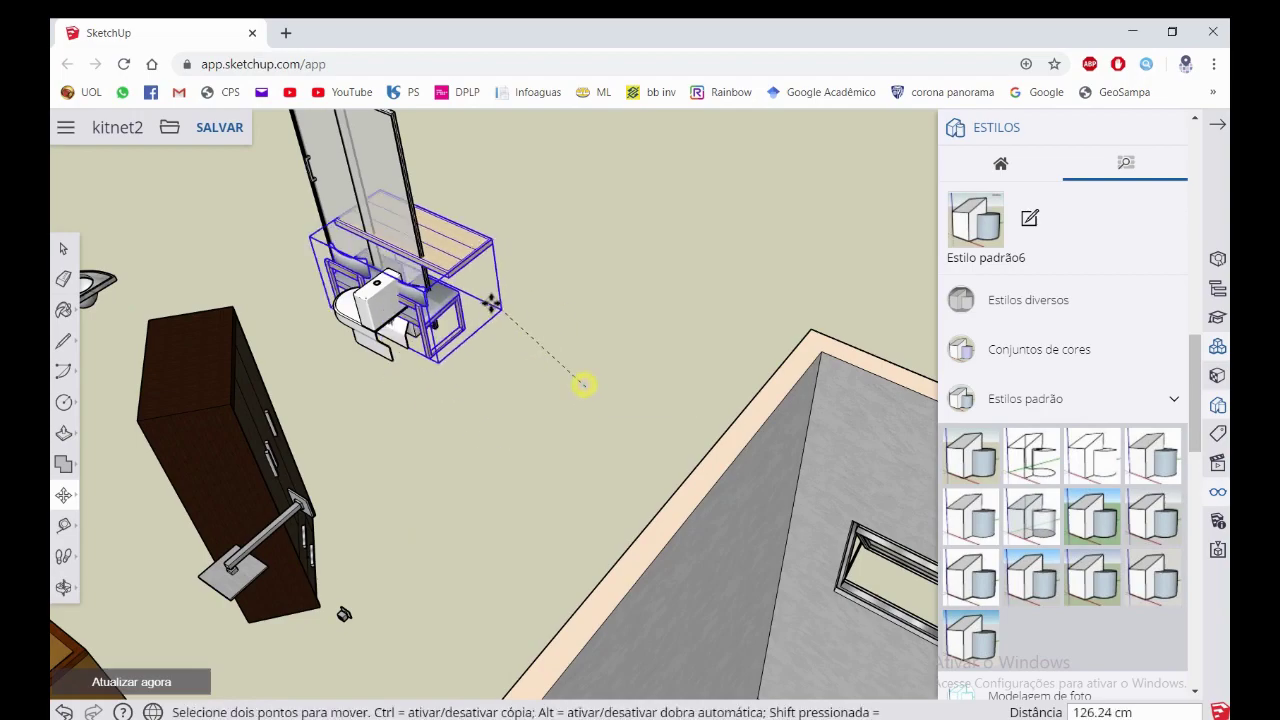
pyautogui.scroll(-3, 585, 385)
pyautogui.scroll(-2, 600, 430)
pyautogui.moveTo(625, 487); pyautogui.dragTo(826, 514, button='middle')
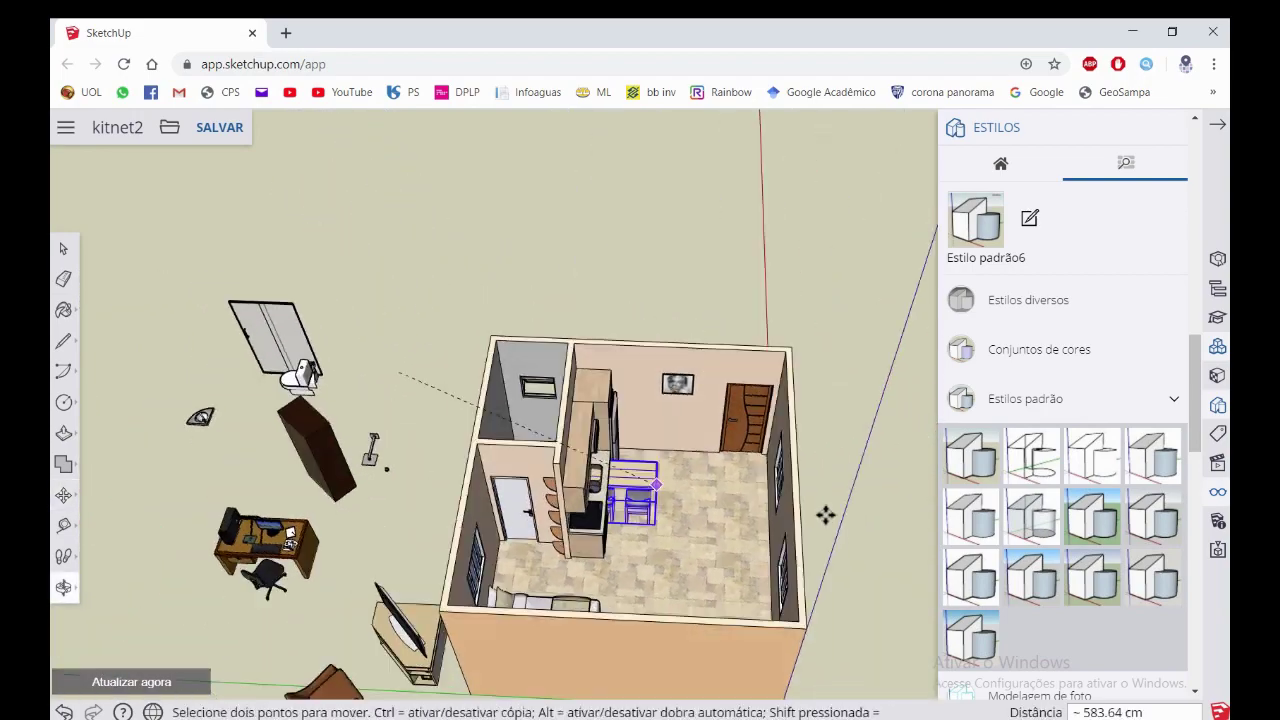
pyautogui.scroll(2, 737, 451)
pyautogui.scroll(3, 703, 451)
pyautogui.scroll(3, 619, 440)
pyautogui.moveTo(619, 440); pyautogui.dragTo(666, 463, button='middle')
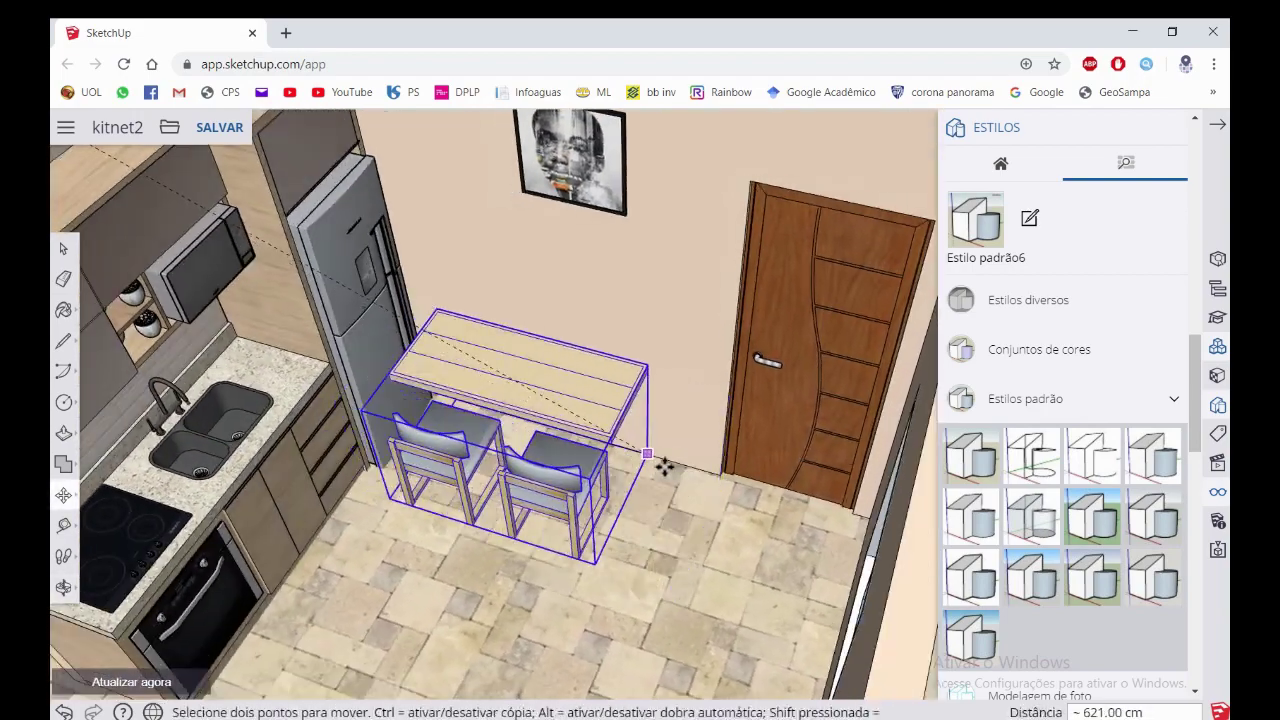
pyautogui.moveTo(486, 416)
pyautogui.mouseDown(button='middle')
pyautogui.moveTo(606, 457)
pyautogui.moveTo(574, 491)
pyautogui.moveTo(556, 443)
pyautogui.mouseUp(button='middle')
pyautogui.click(556, 443)
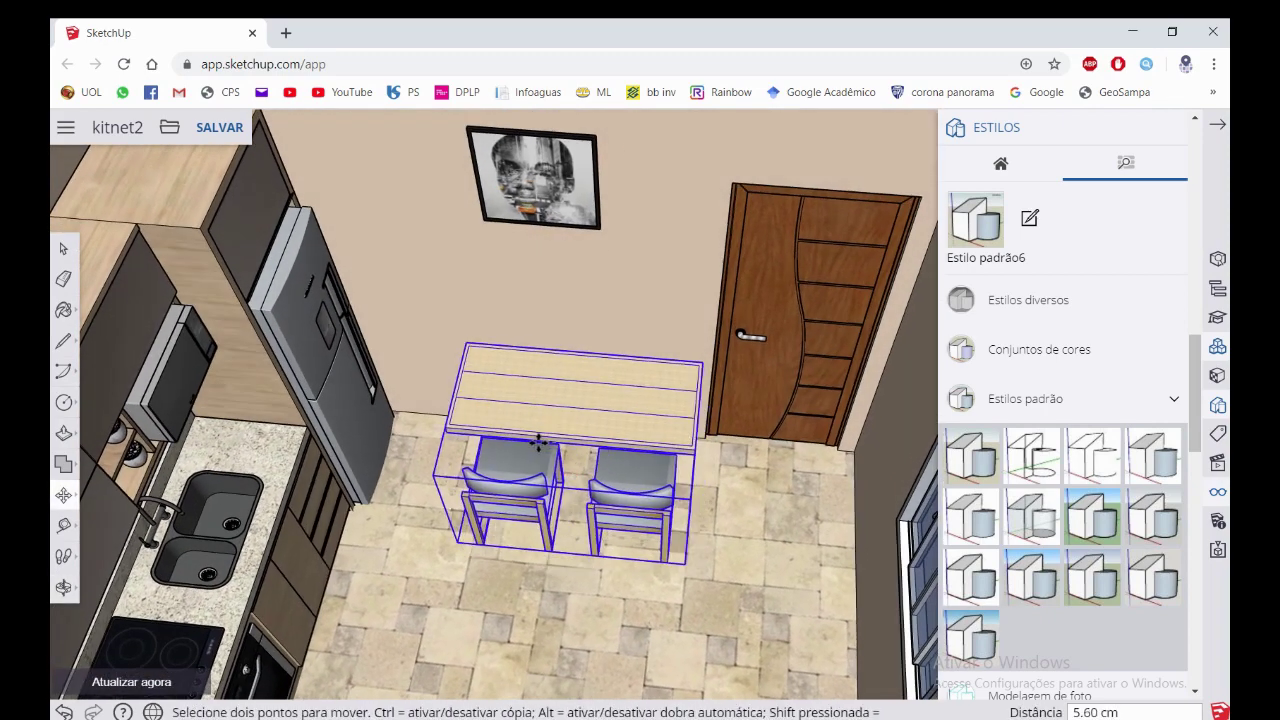
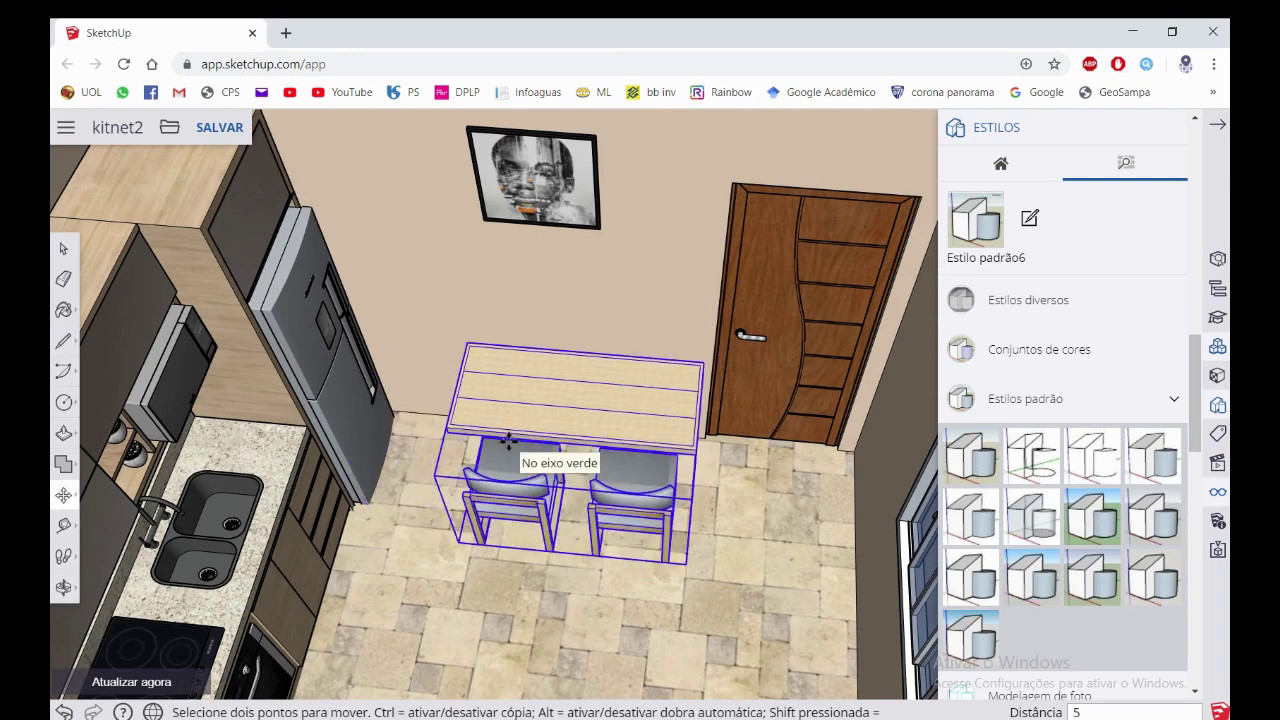
# Mirror the office desk and chair group with a -1 scale on the green axis
pyautogui.press('Return')
pyautogui.scroll(-5, 541, 441)
pyautogui.press('space')
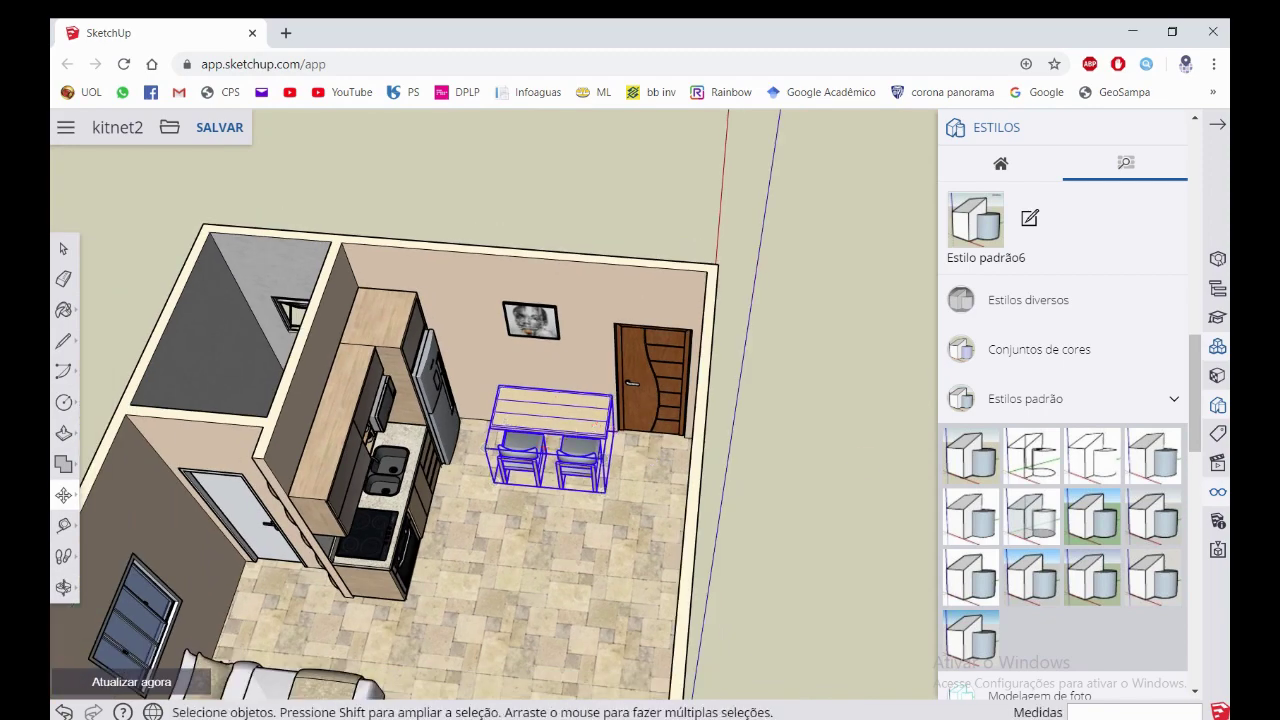
pyautogui.moveTo(559, 368)
pyautogui.mouseDown(button='middle')
pyautogui.moveTo(589, 177)
pyautogui.moveTo(474, 354)
pyautogui.moveTo(512, 432)
pyautogui.mouseUp(button='middle')
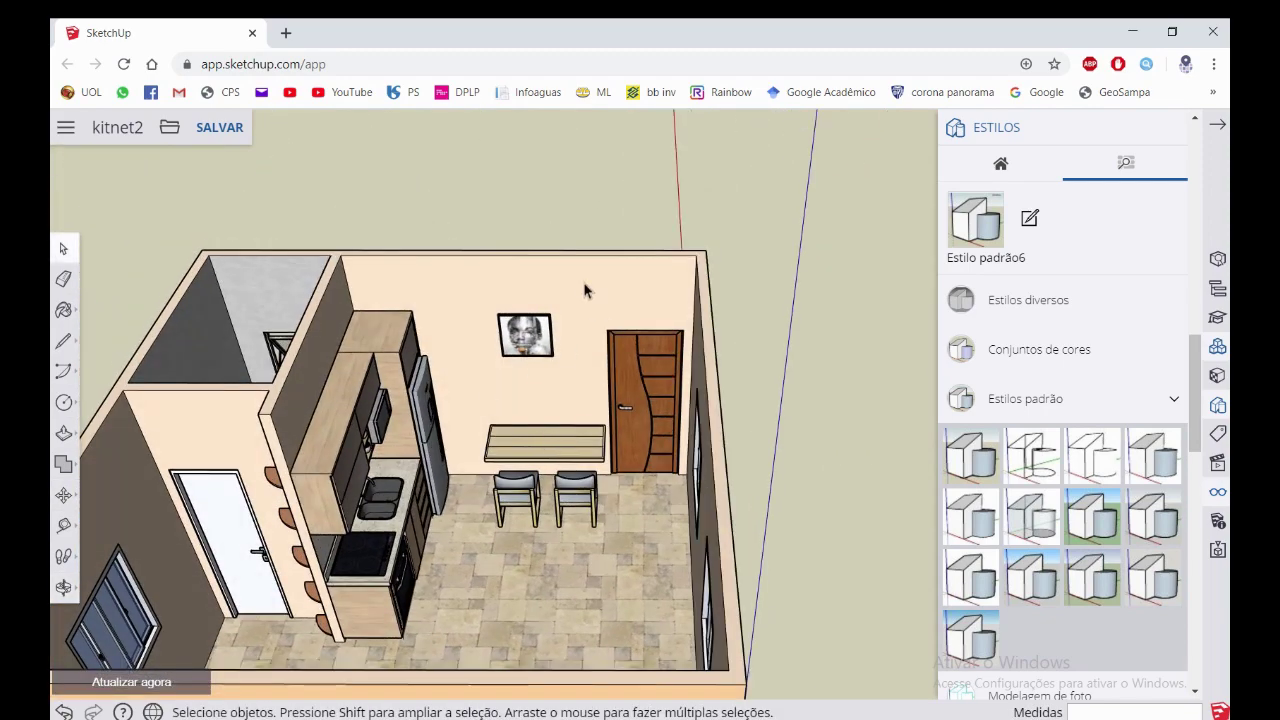
pyautogui.scroll(-3, 585, 290)
pyautogui.moveTo(614, 294); pyautogui.dragTo(655, 425, button='middle')
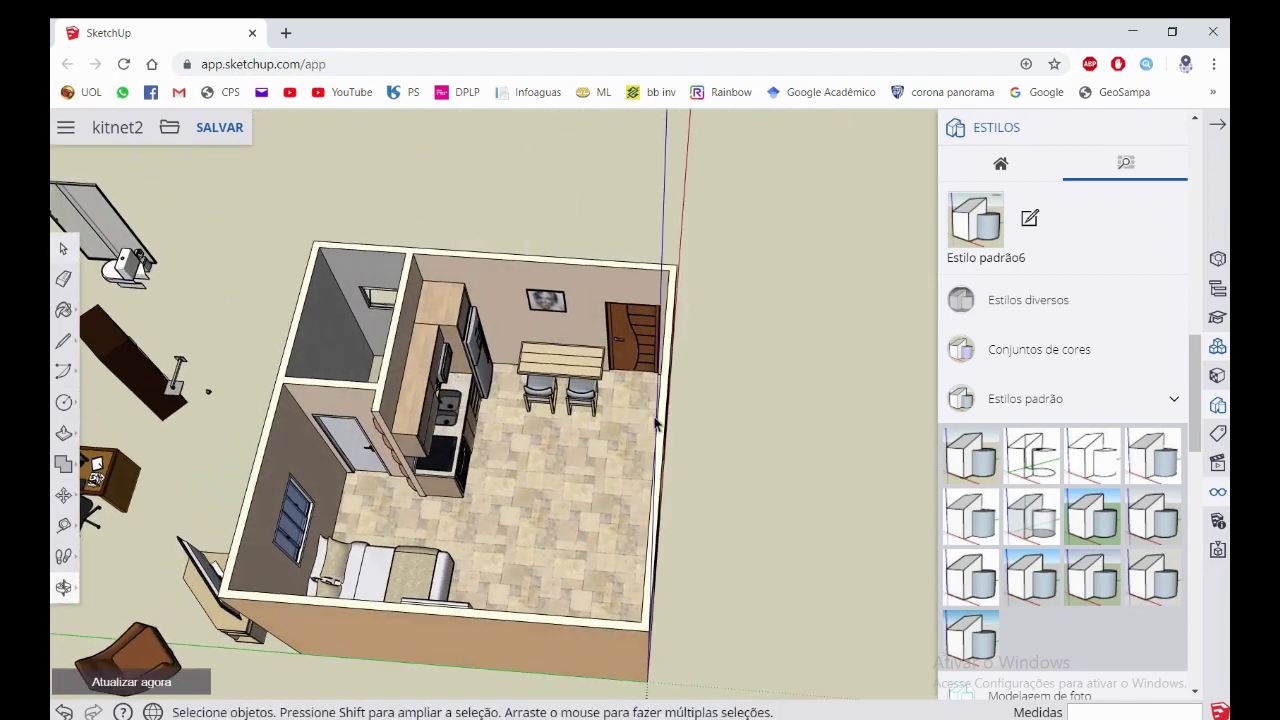
pyautogui.scroll(-2, 655, 425)
pyautogui.scroll(-1, 689, 380)
pyautogui.scroll(1, 268, 416)
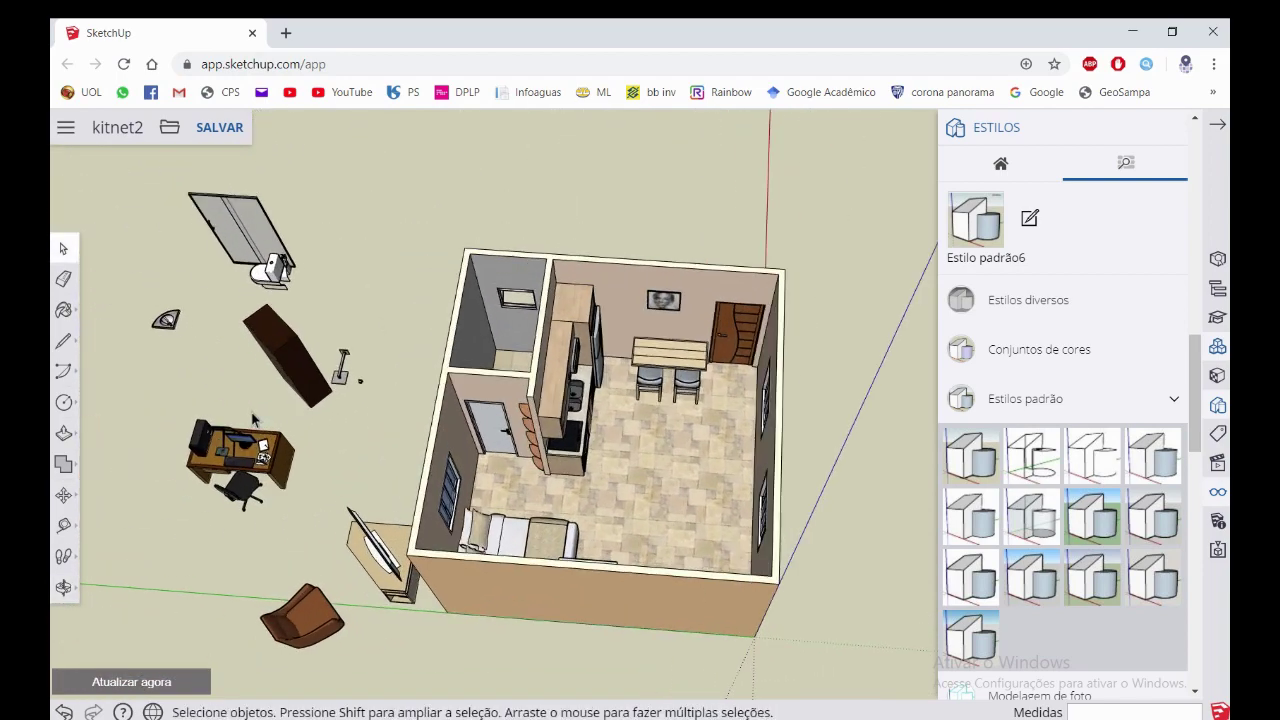
pyautogui.moveTo(678, 432)
pyautogui.mouseDown(button='middle')
pyautogui.moveTo(297, 514)
pyautogui.moveTo(343, 383)
pyautogui.moveTo(787, 372)
pyautogui.moveTo(588, 209)
pyautogui.mouseUp(button='middle')
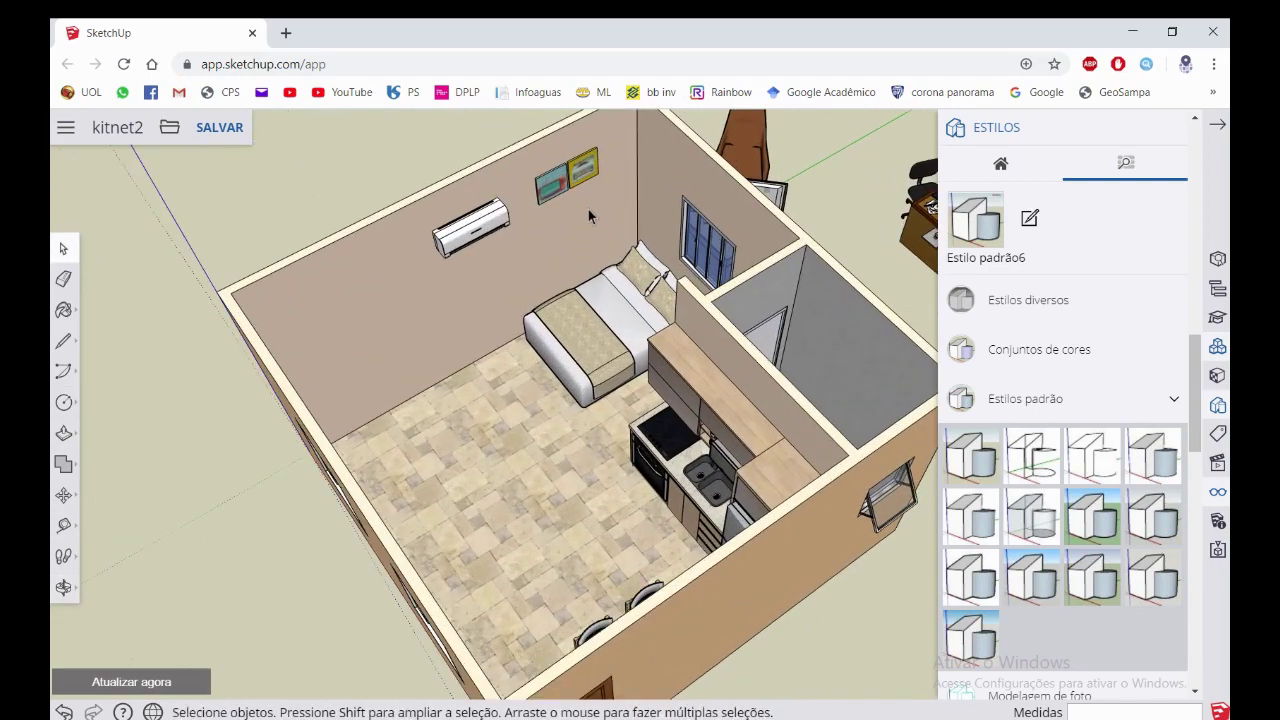
pyautogui.scroll(3, 412, 306)
pyautogui.moveTo(412, 306)
pyautogui.mouseDown(button='middle')
pyautogui.moveTo(595, 296)
pyautogui.moveTo(917, 368)
pyautogui.mouseUp(button='middle')
pyautogui.scroll(-5, 551, 298)
pyautogui.scroll(2, 917, 368)
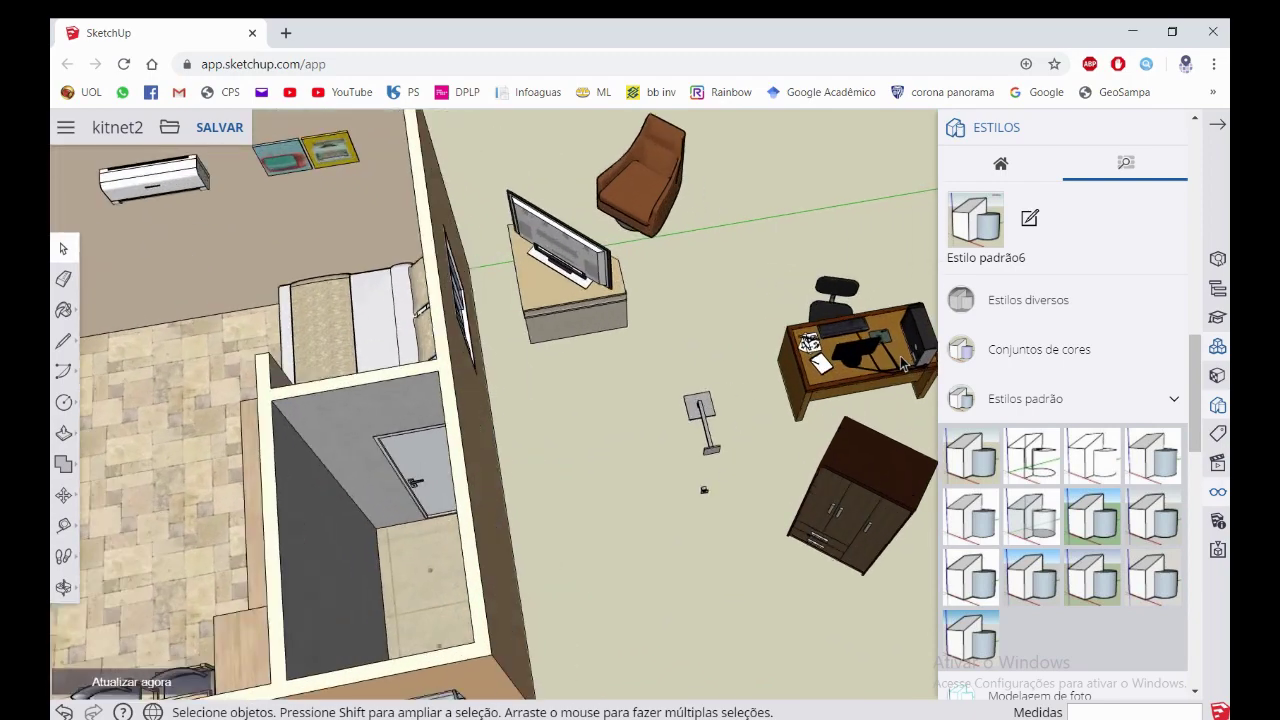
pyautogui.scroll(2, 860, 364)
pyautogui.moveTo(860, 364); pyautogui.dragTo(328, 340, button='middle')
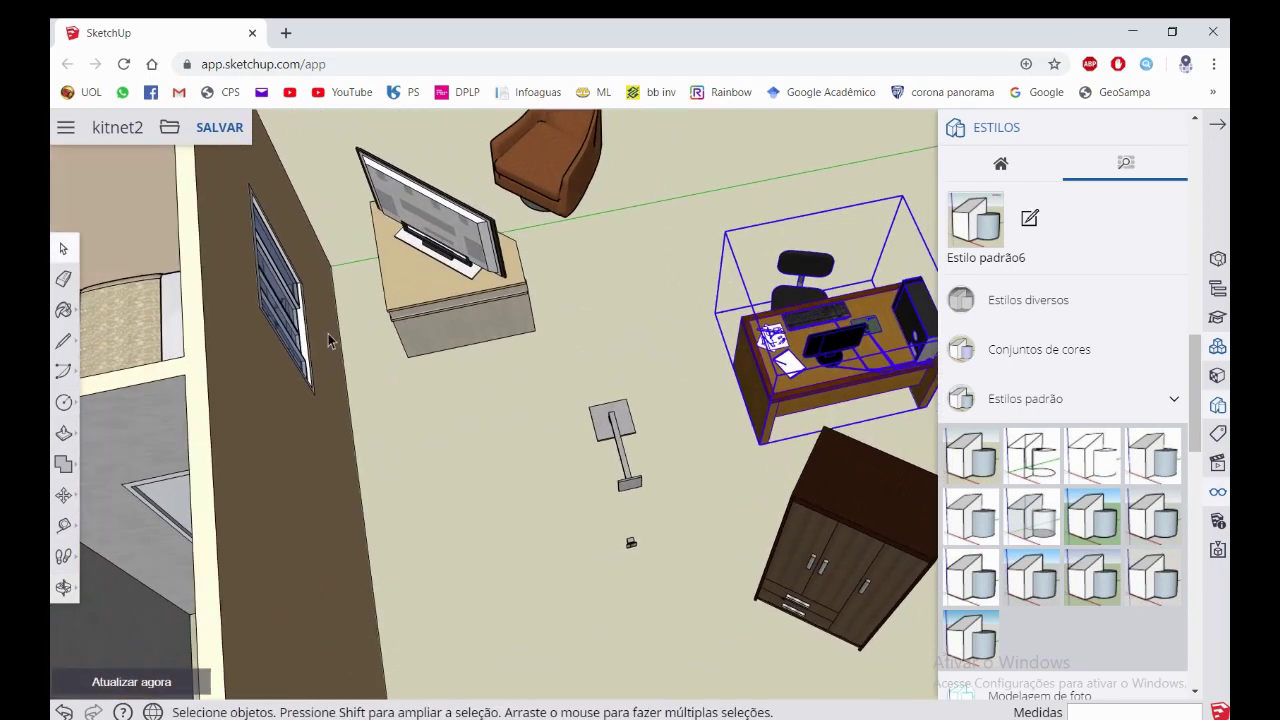
pyautogui.click(63, 495)
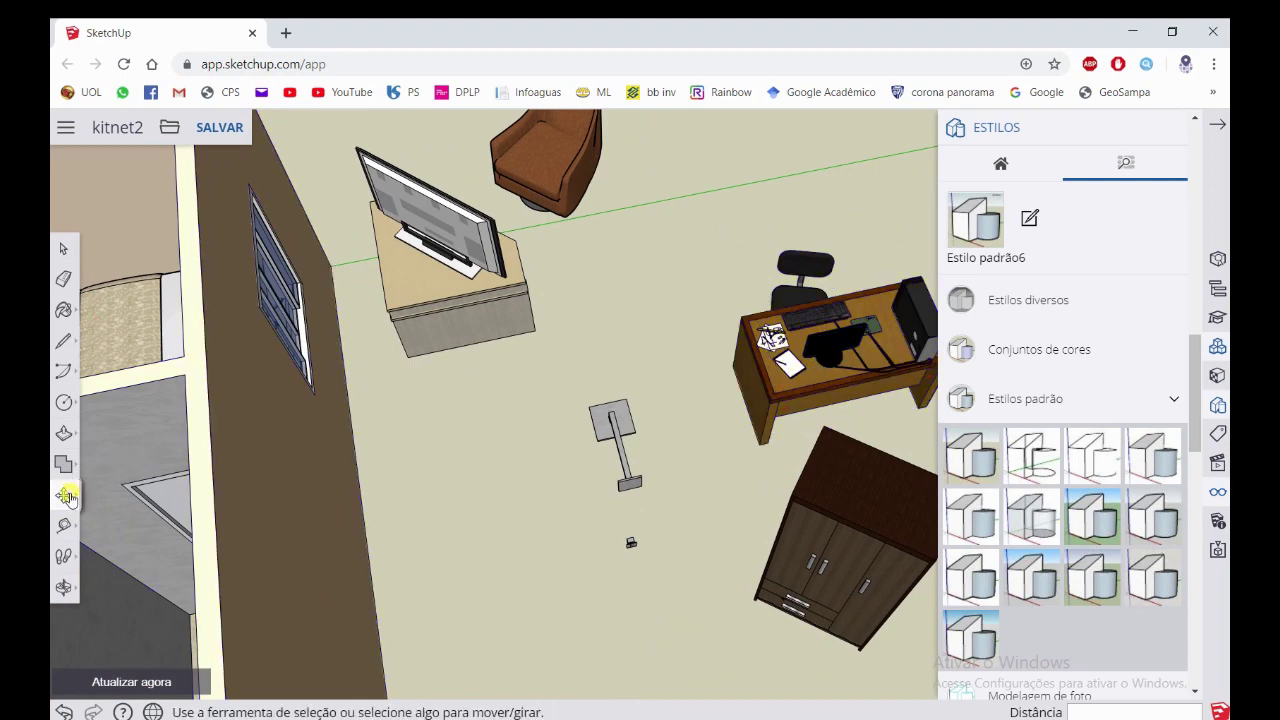
pyautogui.moveTo(64, 495)
pyautogui.click(108, 532)
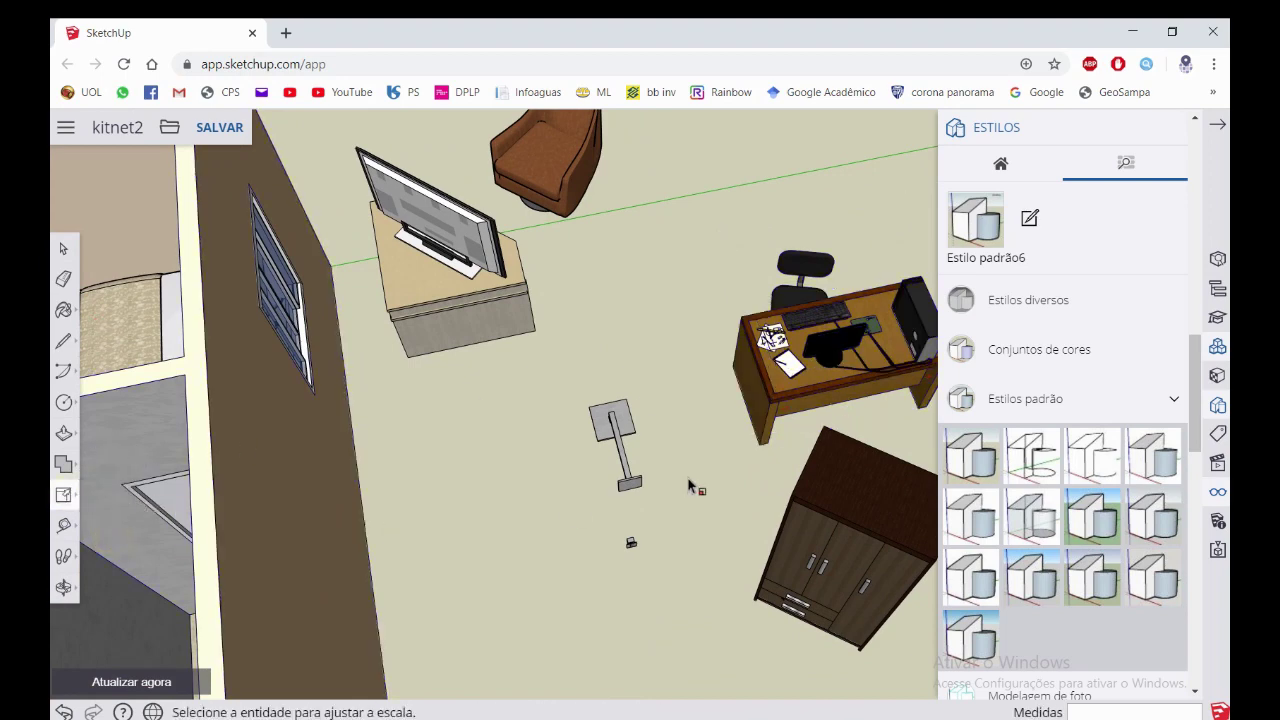
pyautogui.click(846, 393)
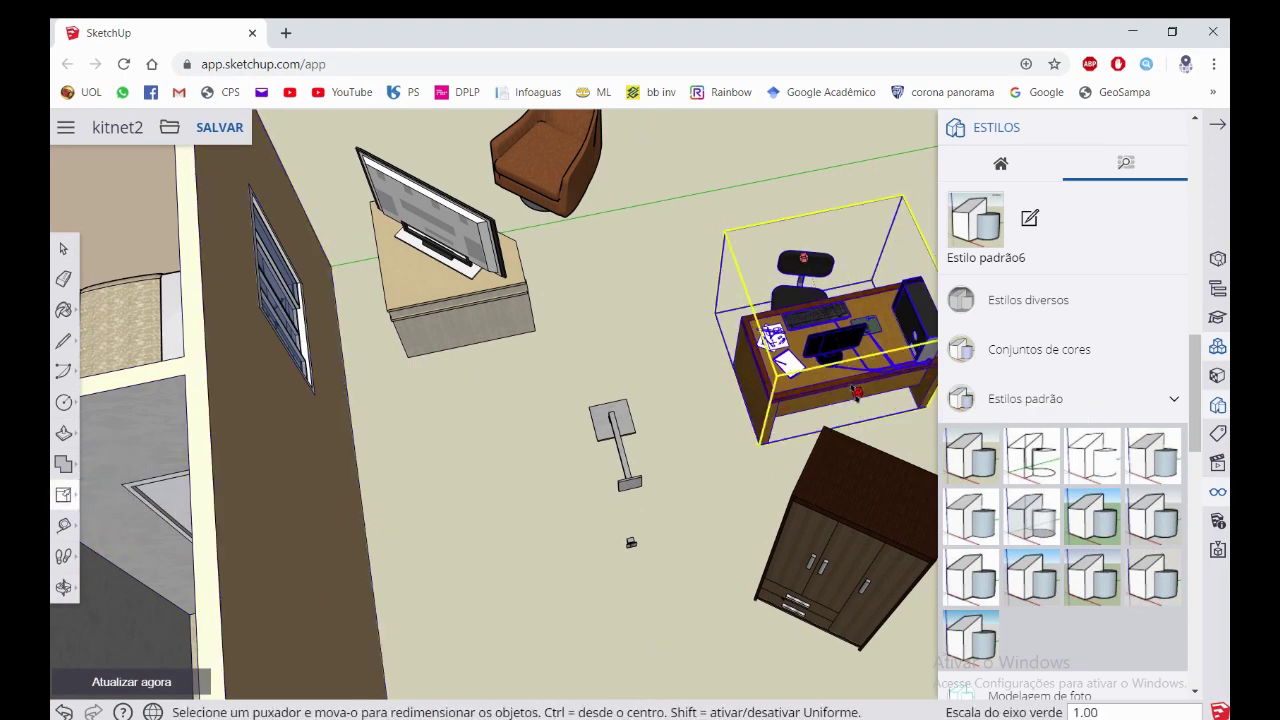
pyautogui.press('Return')
# Move the mirrored desk into the bedroom beside the bed, offsetting it 5 cm
pyautogui.moveTo(632, 378); pyautogui.dragTo(570, 390, button='middle')
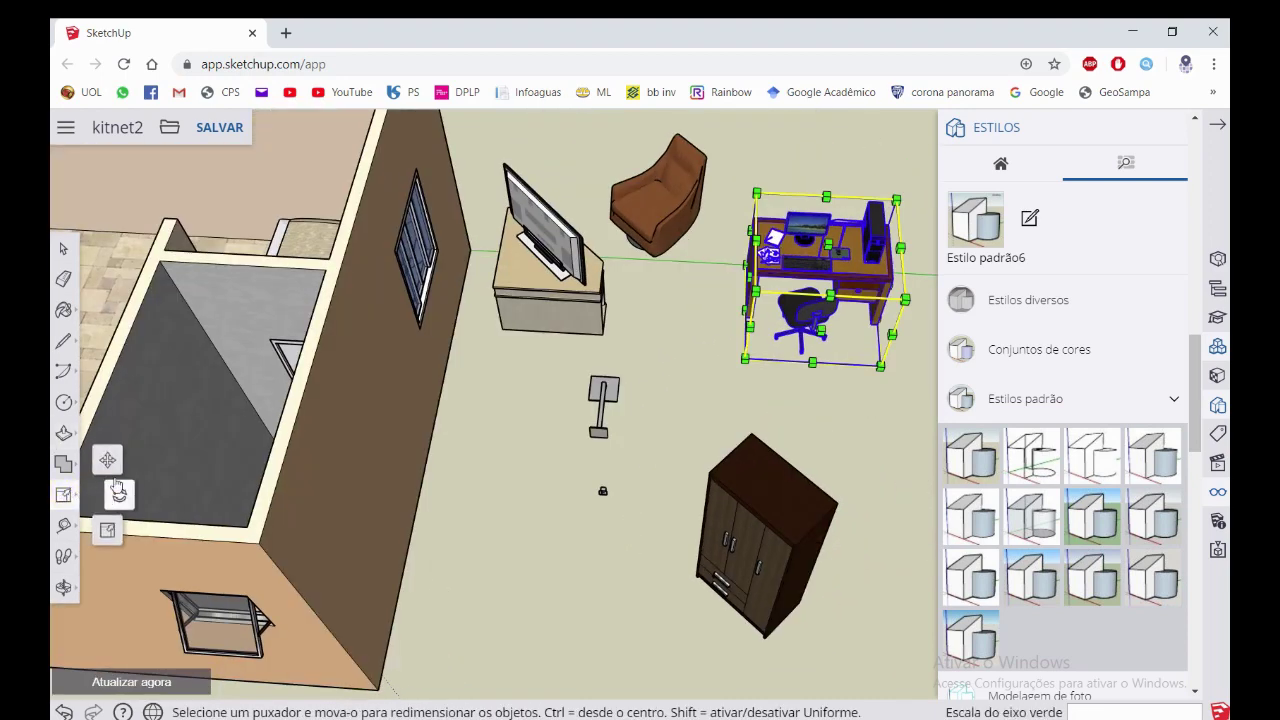
pyautogui.click(107, 460)
pyautogui.moveTo(500, 420); pyautogui.dragTo(756, 428, button='middle')
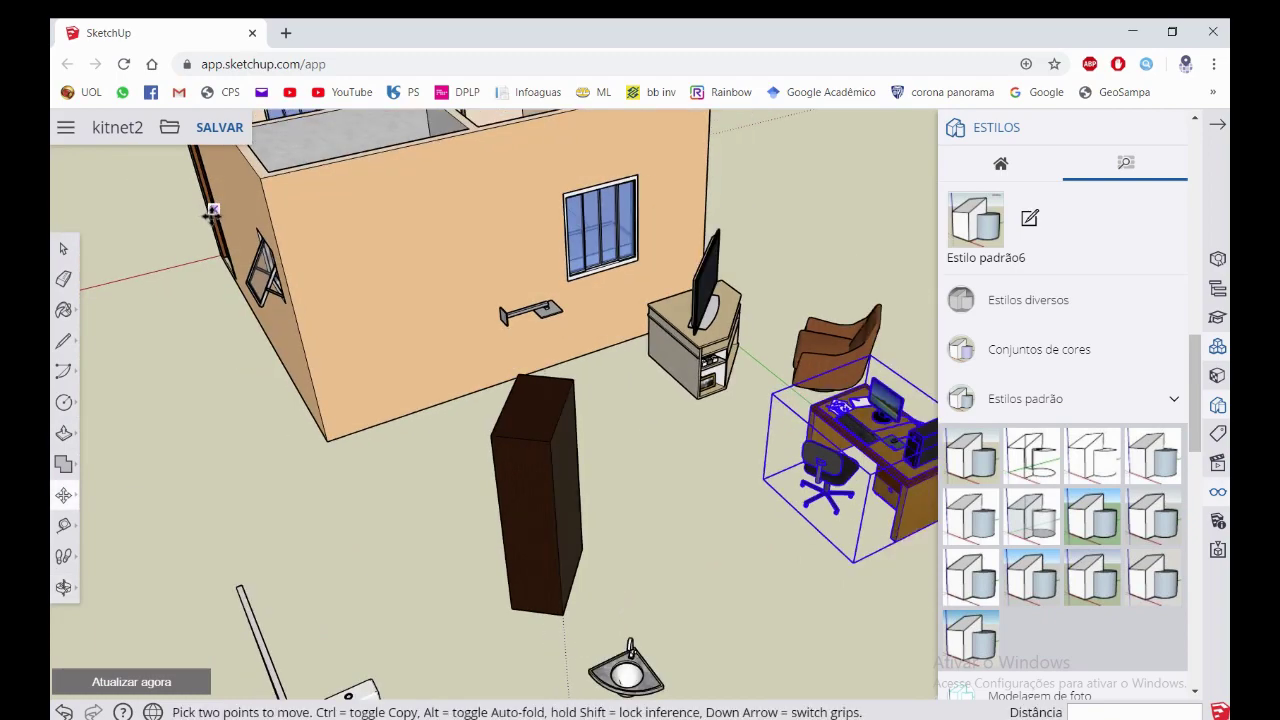
pyautogui.scroll(2, 790, 440)
pyautogui.scroll(2, 809, 457)
pyautogui.click(809, 457)
pyautogui.scroll(-3, 809, 457)
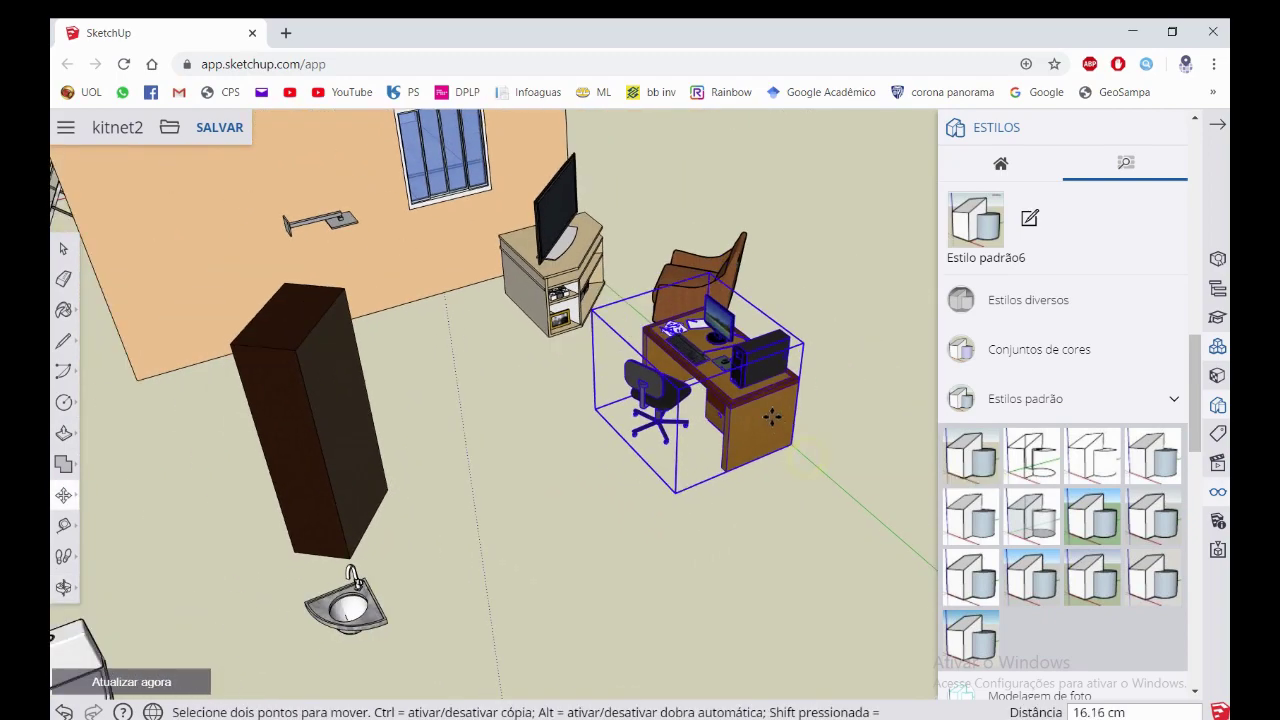
pyautogui.scroll(-2, 760, 420)
pyautogui.moveTo(730, 398)
pyautogui.mouseDown(button='middle')
pyautogui.moveTo(871, 290)
pyautogui.moveTo(300, 340)
pyautogui.mouseUp(button='middle')
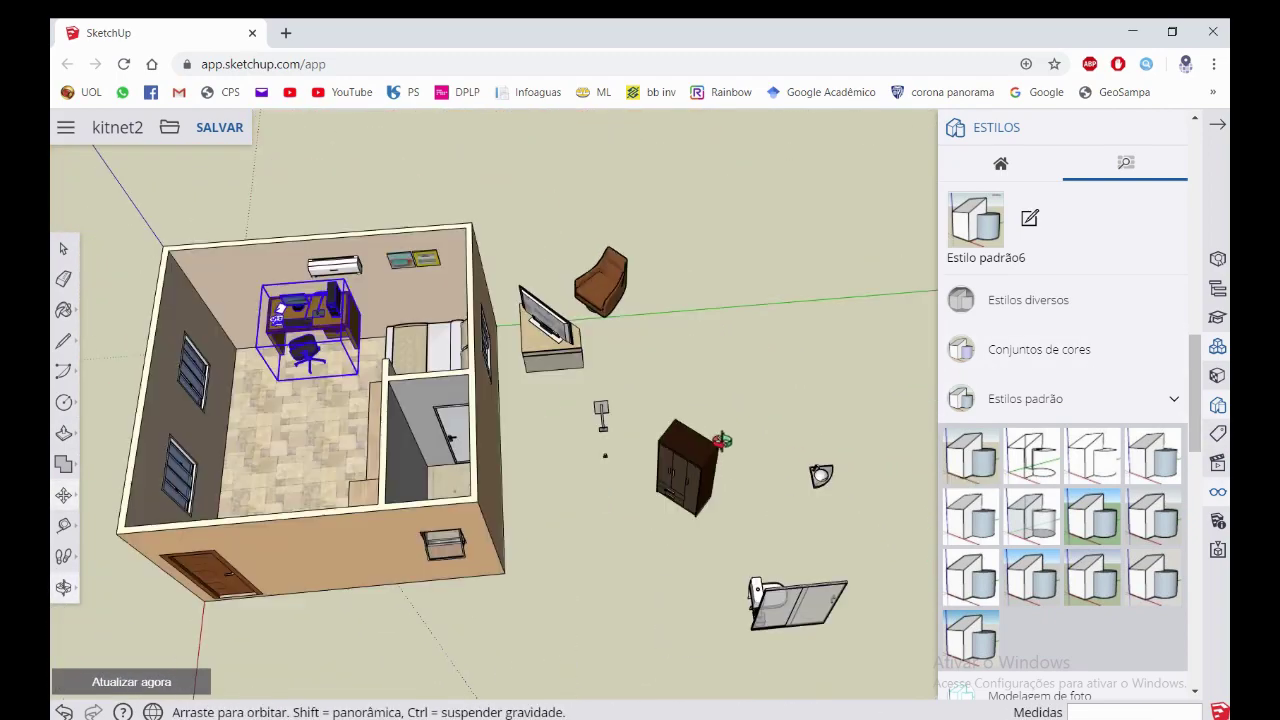
pyautogui.scroll(3, 310, 585)
pyautogui.scroll(3, 314, 571)
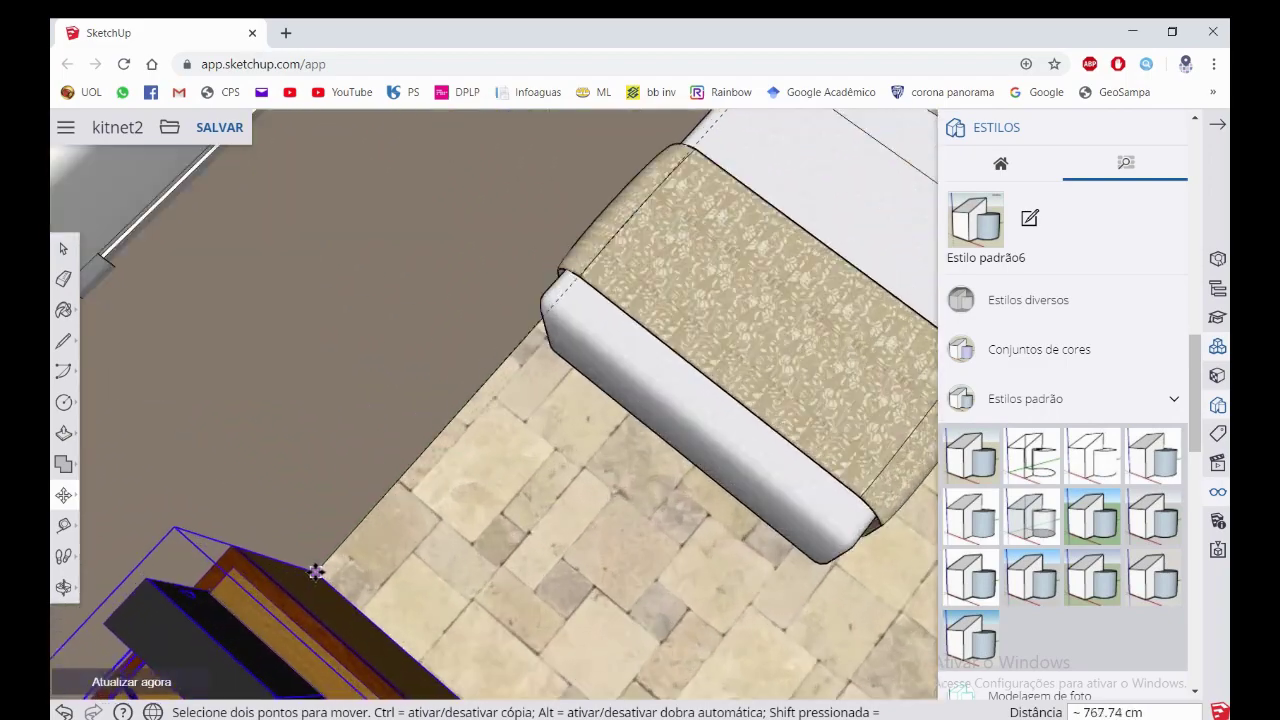
pyautogui.scroll(3, 549, 416)
pyautogui.scroll(2, 656, 307)
pyautogui.scroll(-3, 566, 314)
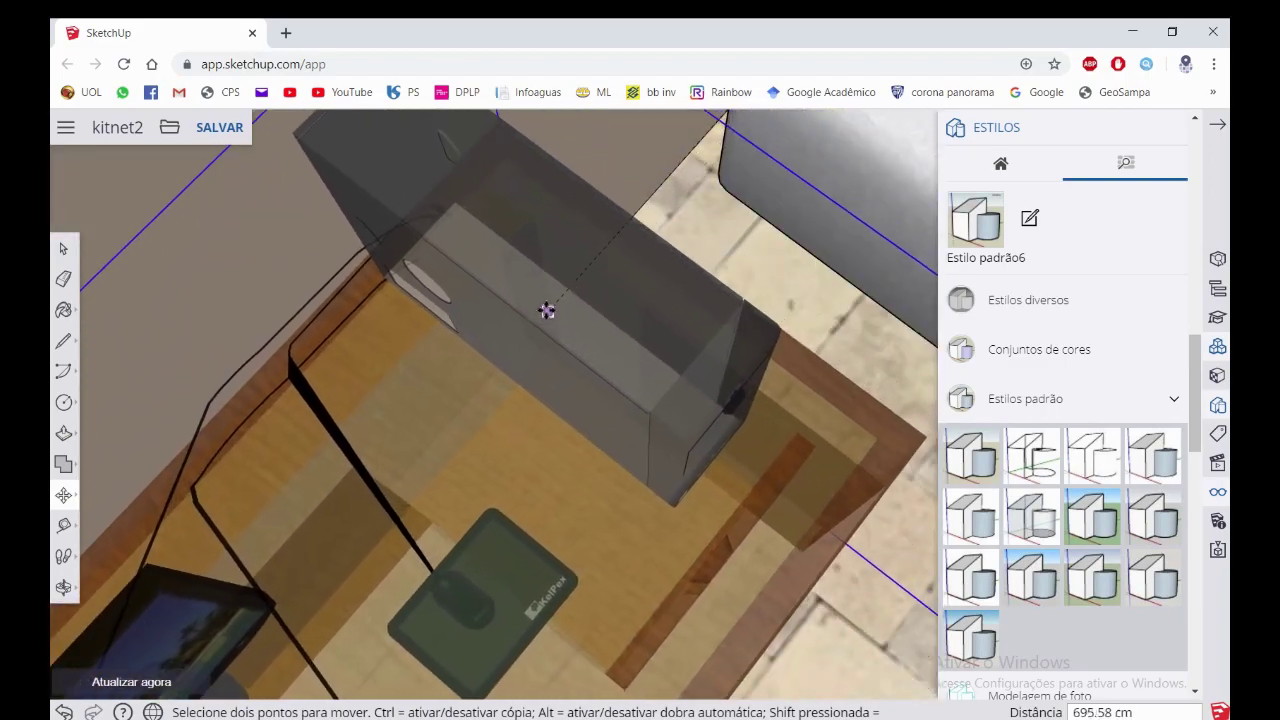
pyautogui.scroll(-5, 543, 314)
pyautogui.scroll(-3, 495, 336)
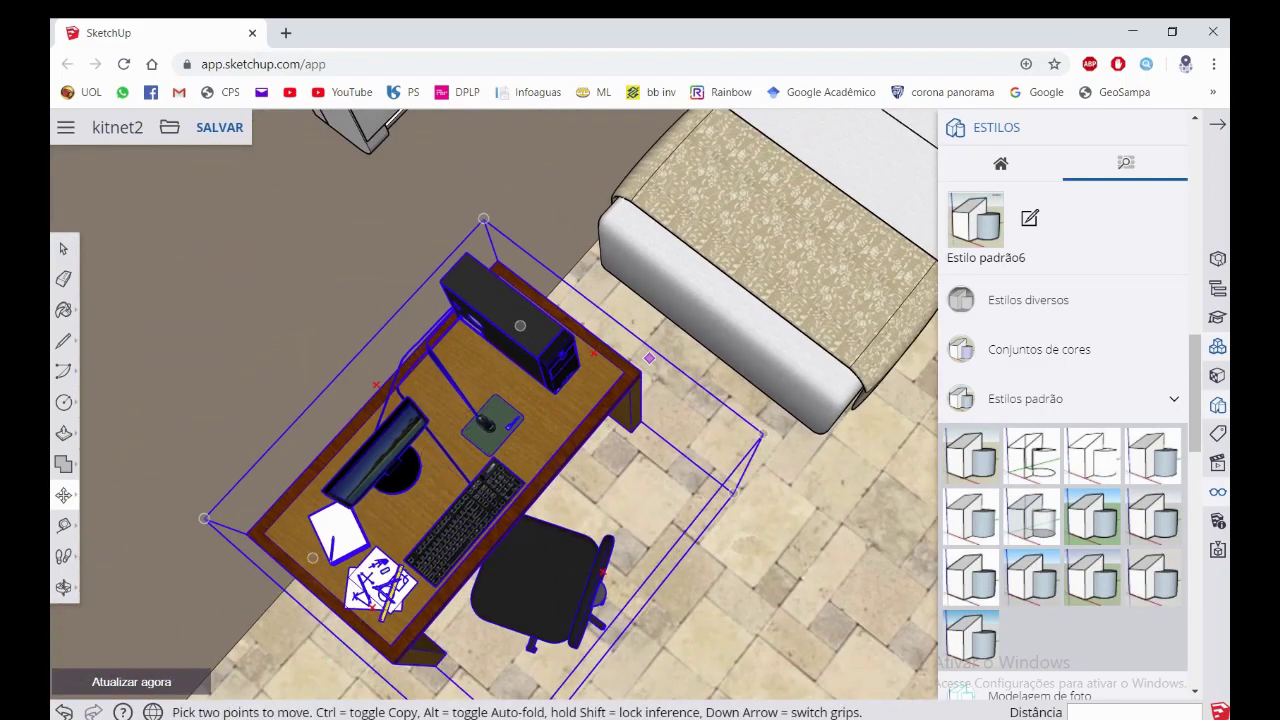
pyautogui.moveTo(495, 336); pyautogui.dragTo(600, 337, button='middle')
pyautogui.click(577, 310)
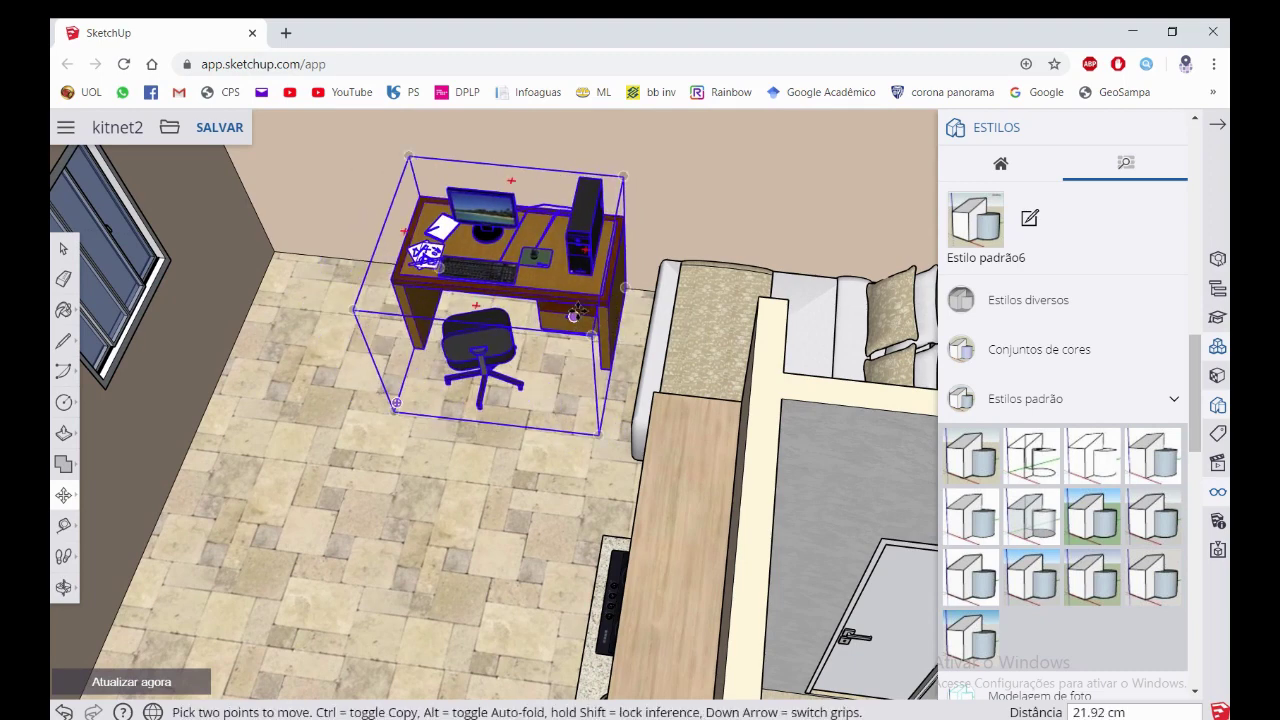
pyautogui.write('5')
pyautogui.press('Return')
# Nudge the desk twice more by 5 cm along the red axis, then deselect it
pyautogui.click(572, 327)
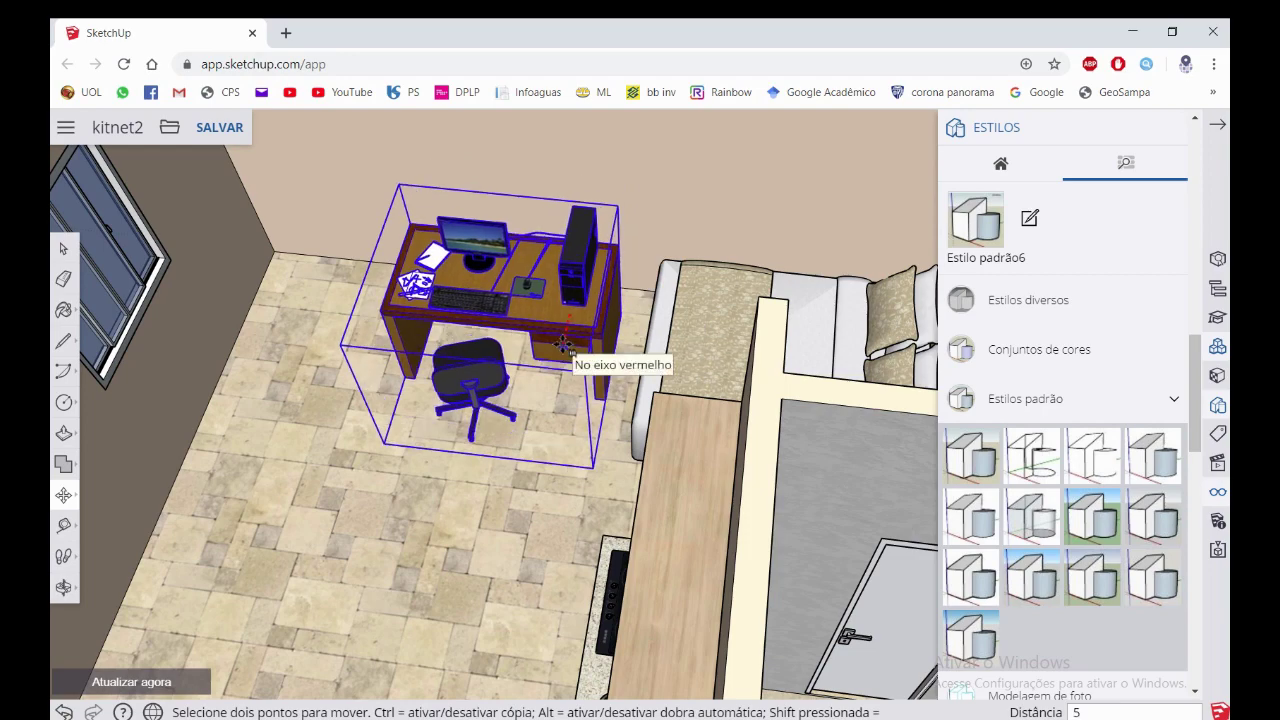
pyautogui.press('Return')
pyautogui.moveTo(577, 307)
pyautogui.mouseDown(button='middle')
pyautogui.moveTo(451, 471)
pyautogui.moveTo(580, 467)
pyautogui.mouseUp(button='middle')
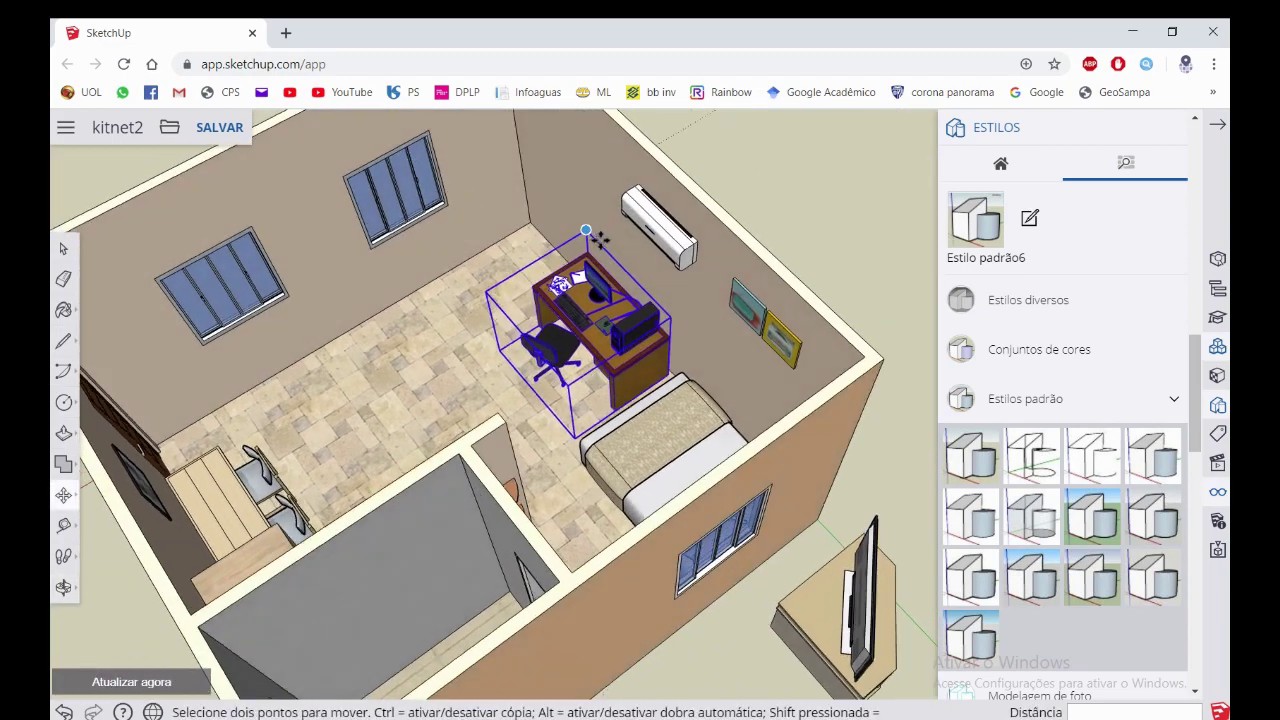
pyautogui.scroll(3, 580, 467)
pyautogui.click(580, 467)
pyautogui.write('5')
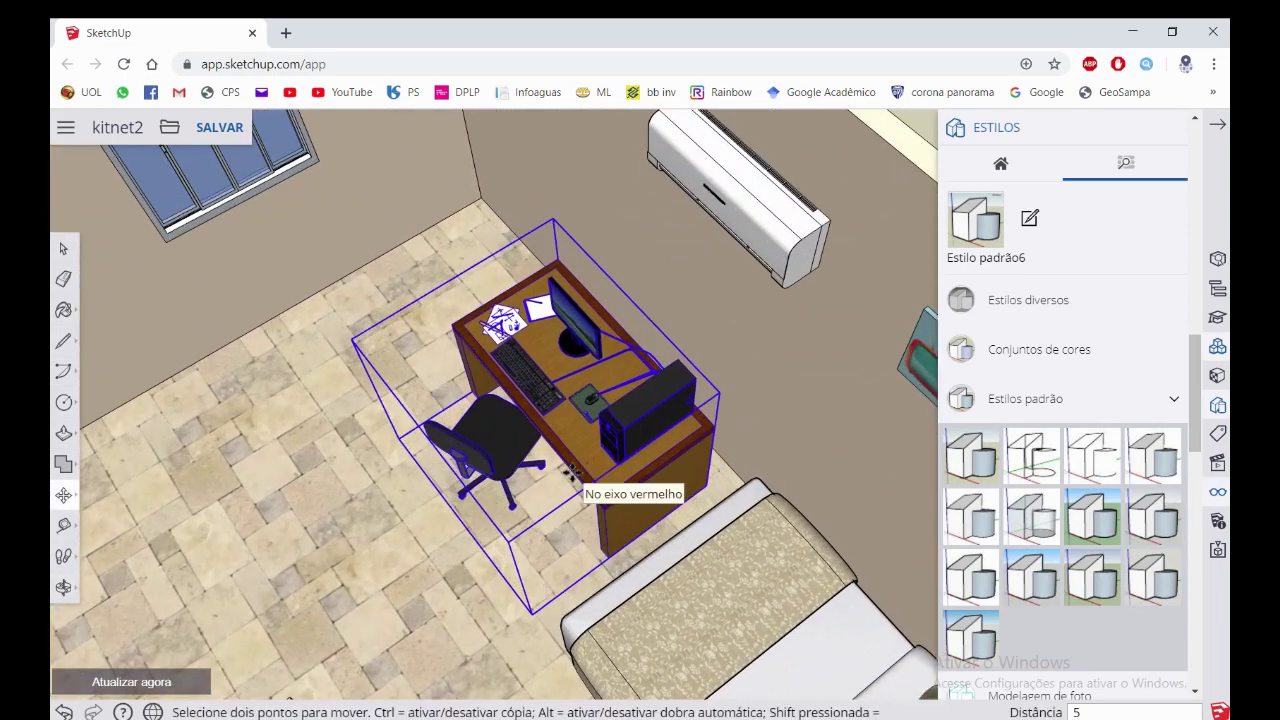
pyautogui.press('Return')
pyautogui.press('space')
pyautogui.scroll(-2, 555, 400)
pyautogui.scroll(-2, 555, 400)
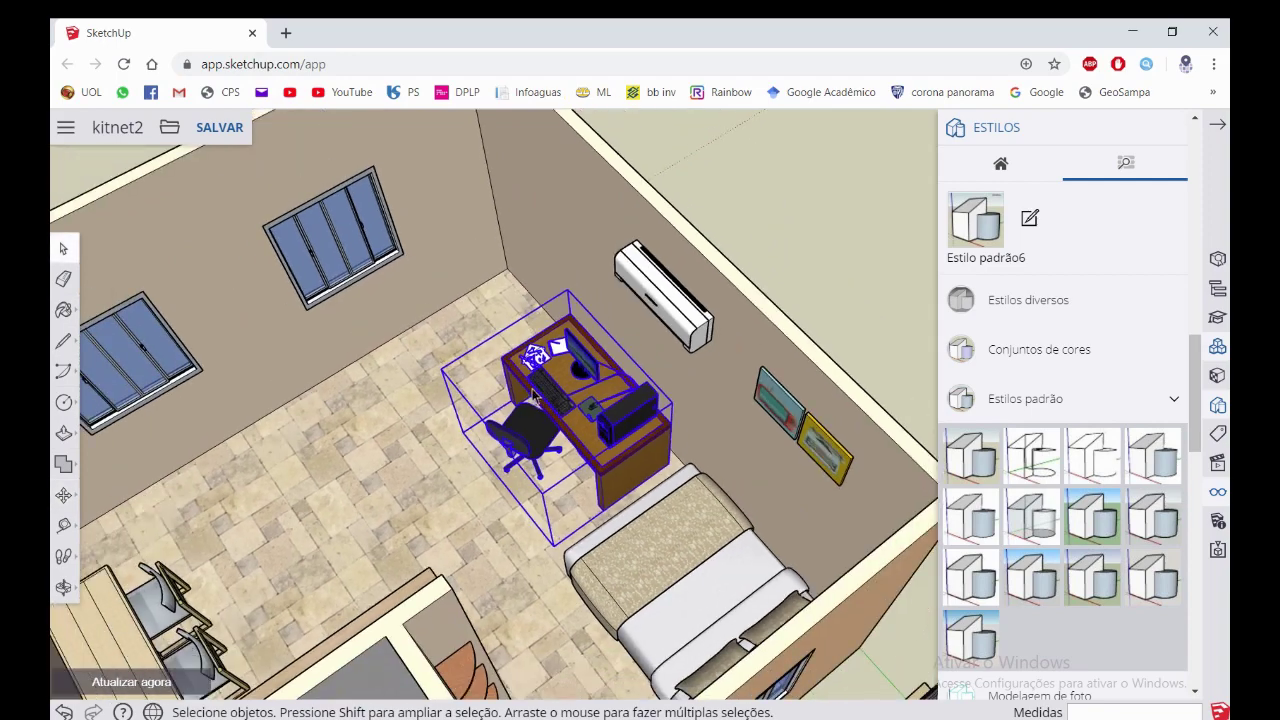
pyautogui.scroll(-2, 555, 400)
pyautogui.click(751, 257)
pyautogui.scroll(-2, 751, 257)
# Orbit around the studio to a low side view of the wardrobe outside the house
pyautogui.moveTo(657, 266); pyautogui.dragTo(900, 688, button='middle')
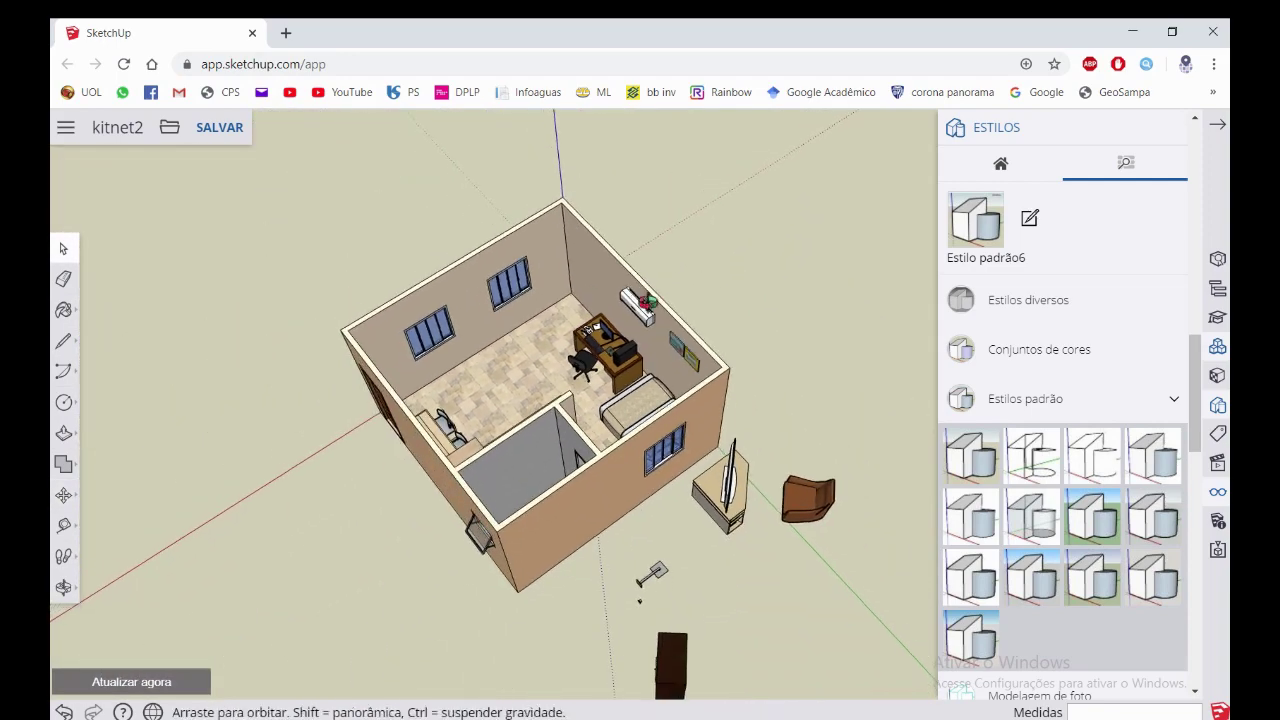
pyautogui.scroll(-2, 446, 300)
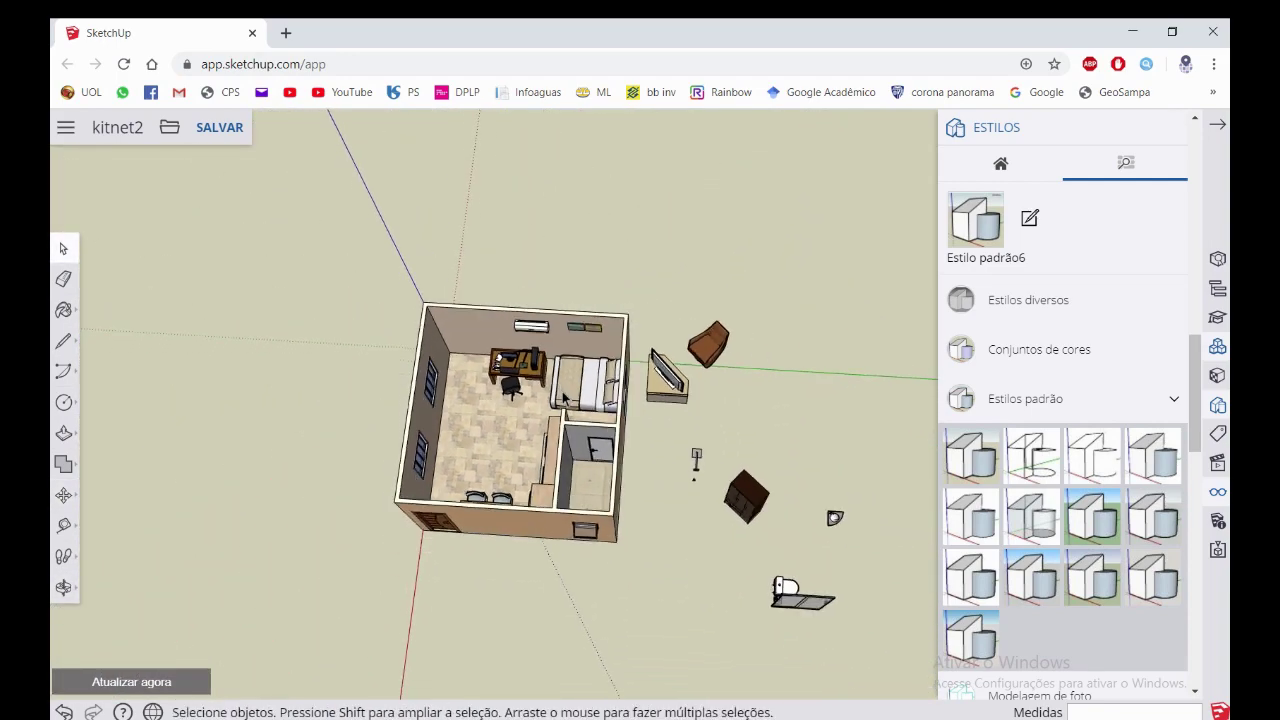
pyautogui.moveTo(446, 300); pyautogui.dragTo(790, 530, button='middle')
pyautogui.scroll(5, 727, 490)
pyautogui.scroll(3, 727, 490)
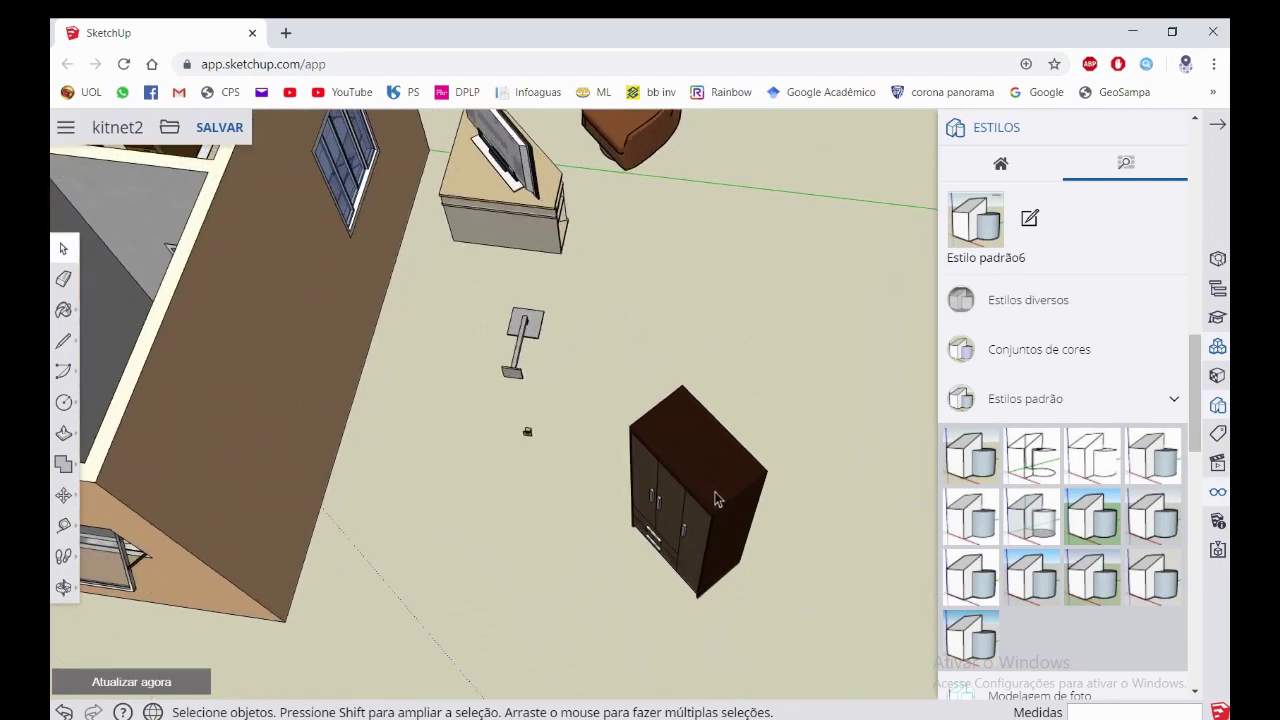
pyautogui.scroll(-2, 707, 491)
pyautogui.scroll(-3, 707, 491)
pyautogui.moveTo(582, 445); pyautogui.dragTo(302, 220, button='middle')
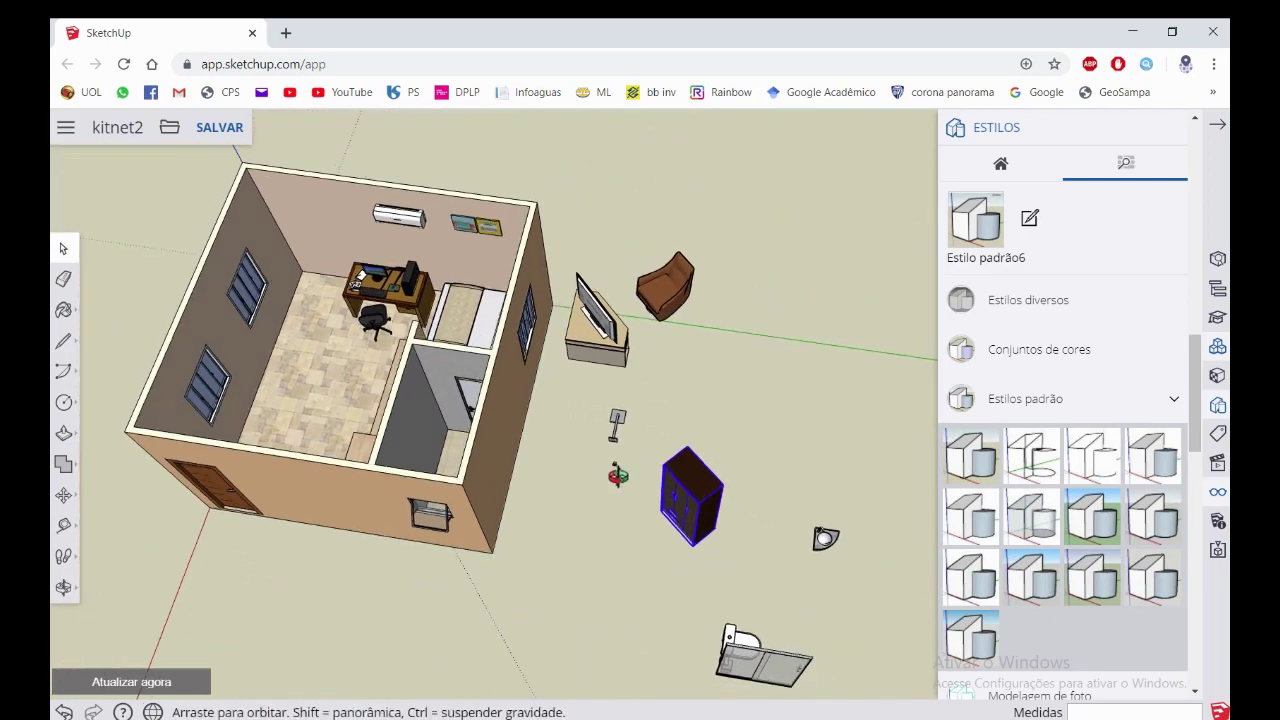
pyautogui.scroll(2, 302, 218)
pyautogui.scroll(2, 310, 235)
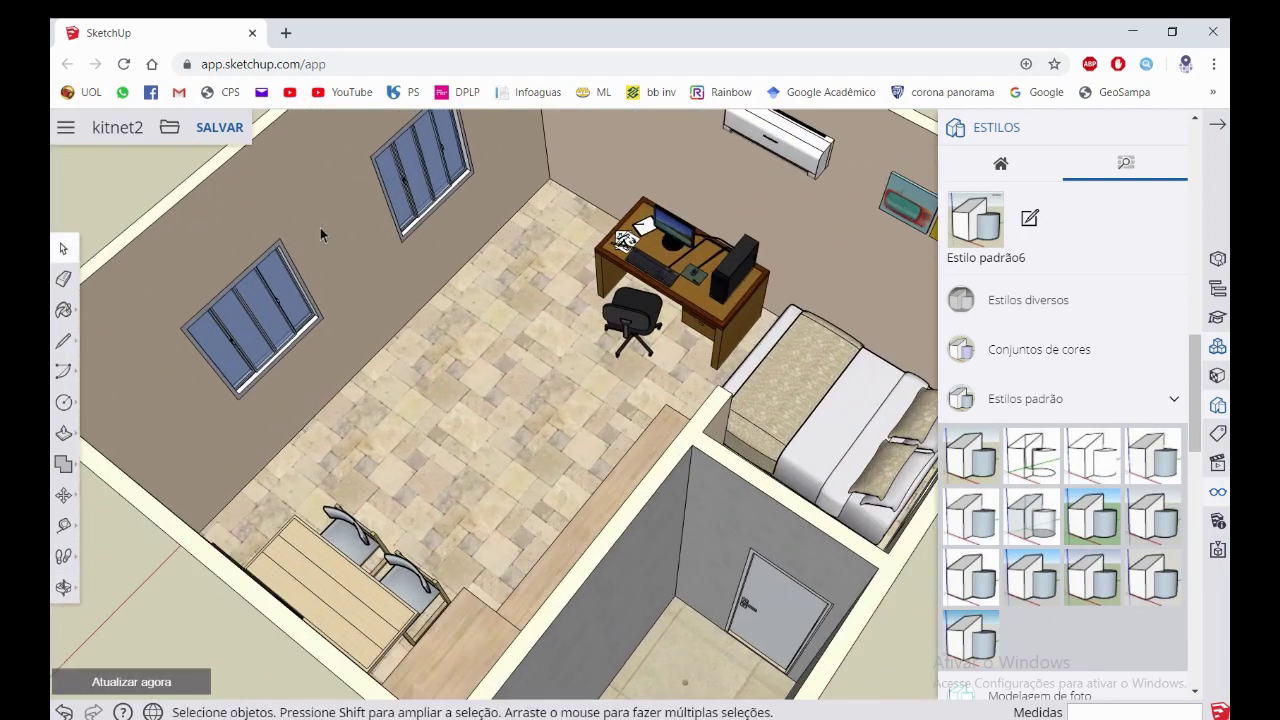
pyautogui.scroll(-1, 318, 259)
pyautogui.scroll(-3, 317, 259)
pyautogui.moveTo(608, 478); pyautogui.dragTo(415, 325, button='middle')
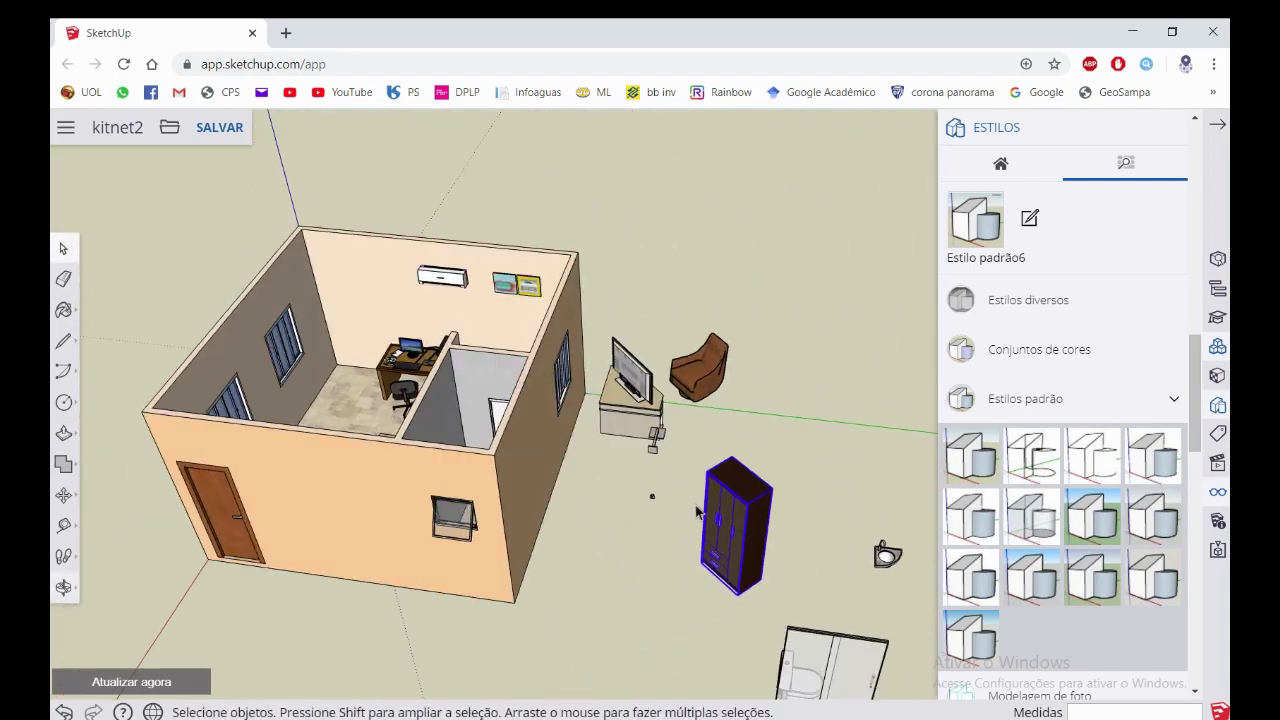
pyautogui.scroll(2, 415, 325)
pyautogui.scroll(2, 415, 325)
# Rotate the dark wardrobe about its corner by roughly 130.9°
pyautogui.click(64, 494)
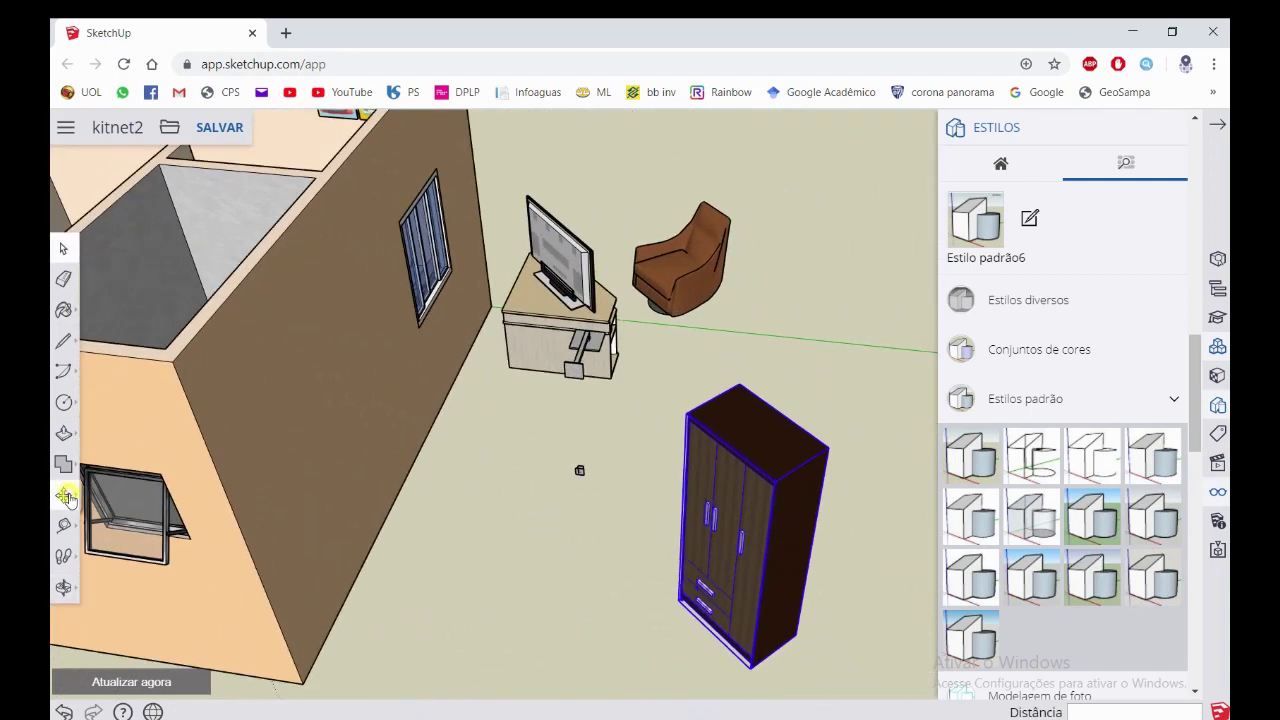
pyautogui.click(120, 497)
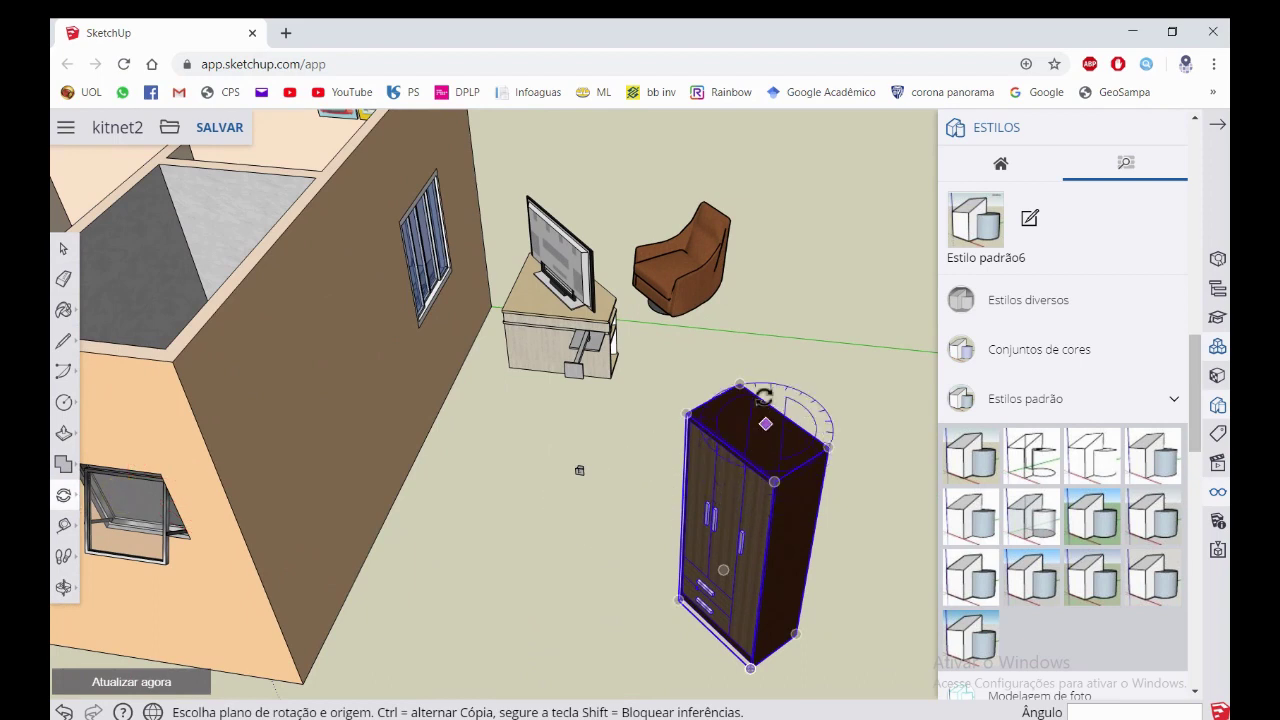
pyautogui.click(829, 447)
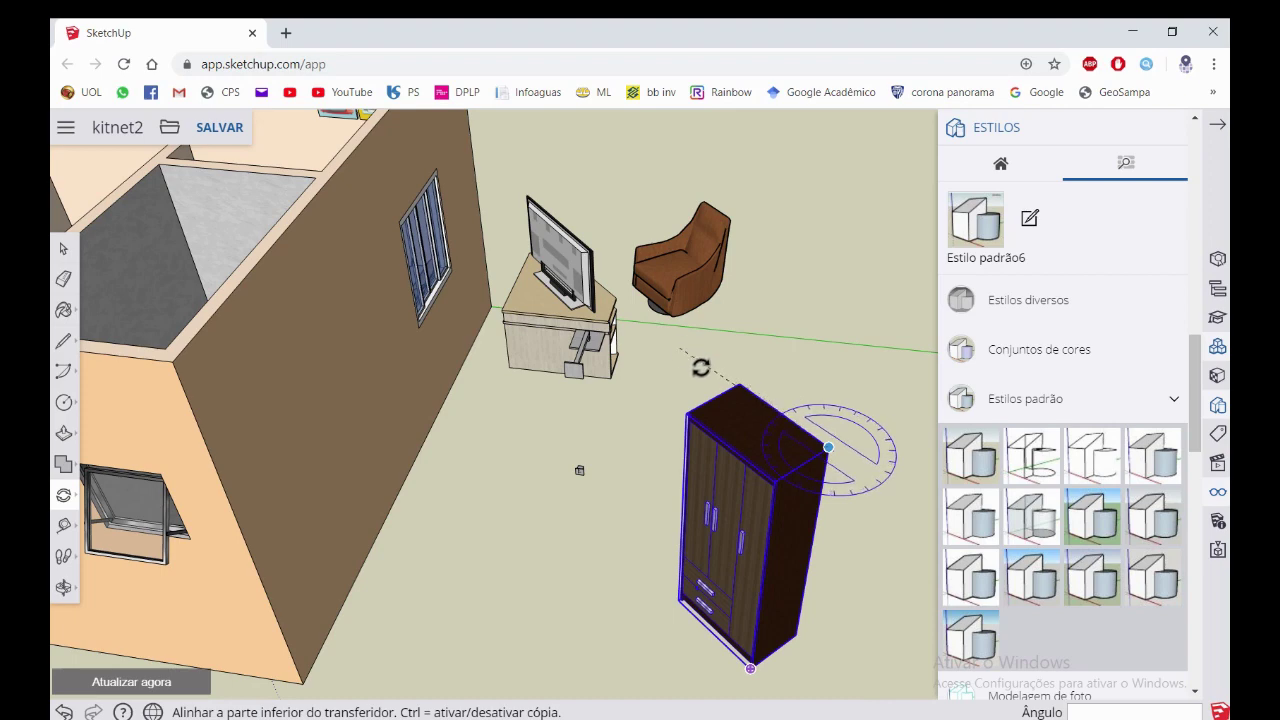
pyautogui.click(741, 383)
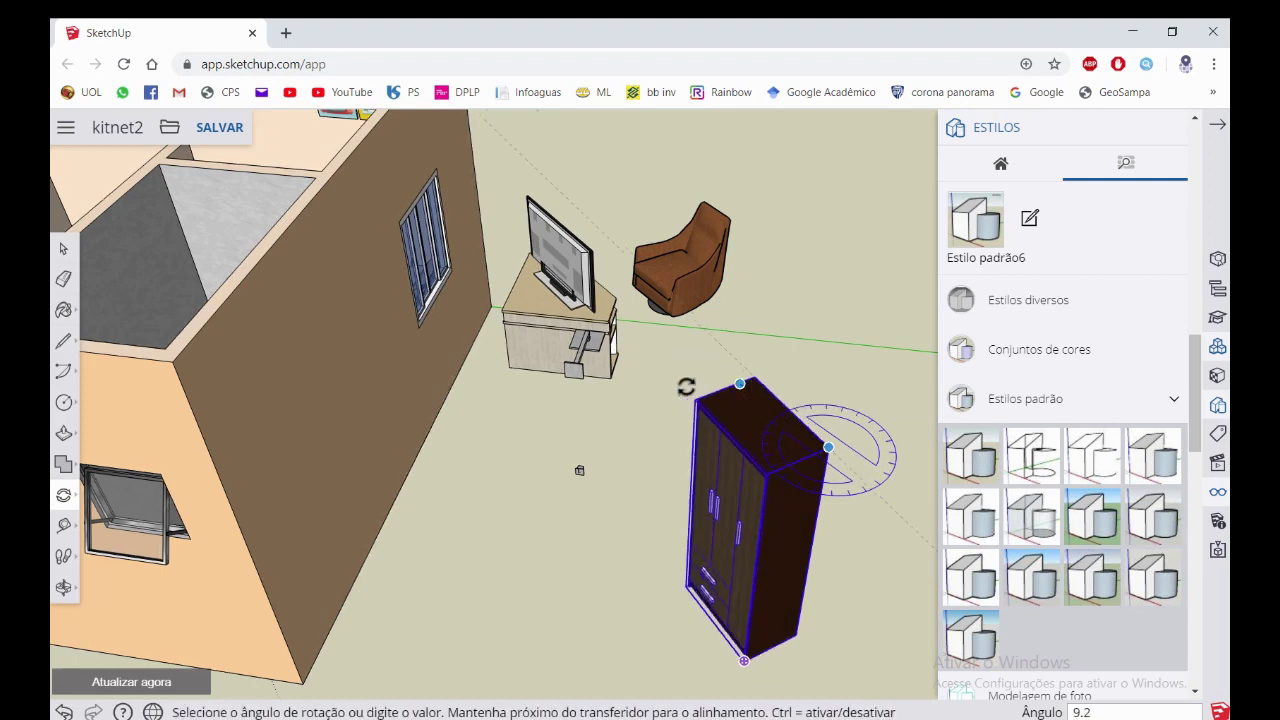
pyautogui.scroll(-2, 572, 425)
pyautogui.scroll(-2, 572, 425)
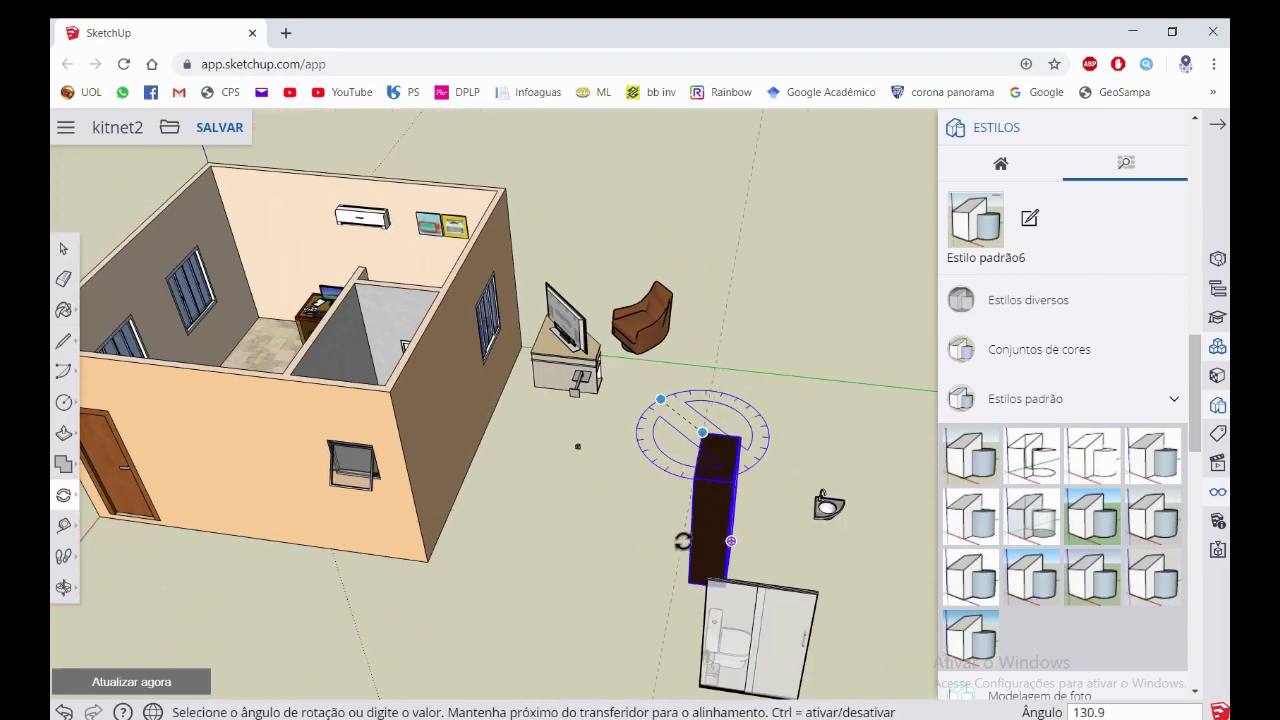
pyautogui.click(666, 608)
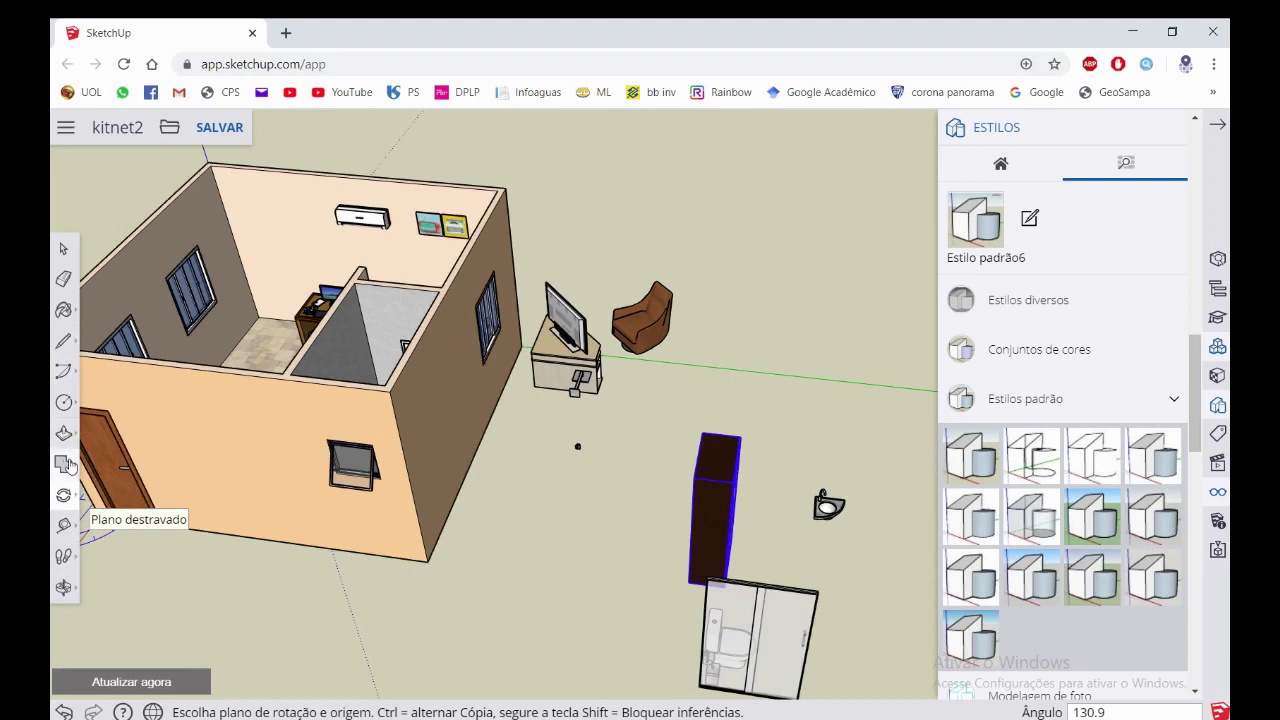
pyautogui.click(63, 438)
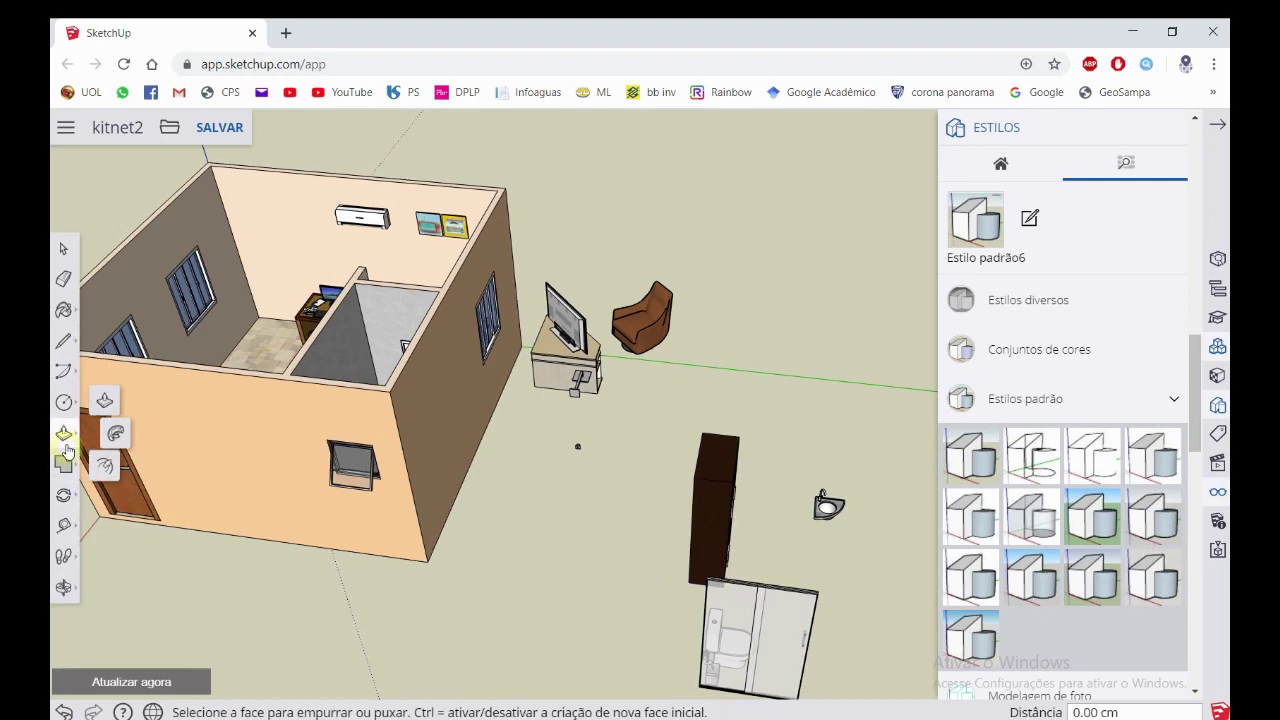
pyautogui.click(63, 494)
pyautogui.click(108, 457)
# Move the wardrobe into the room against the back wall between the two windows
pyautogui.scroll(3, 669, 577)
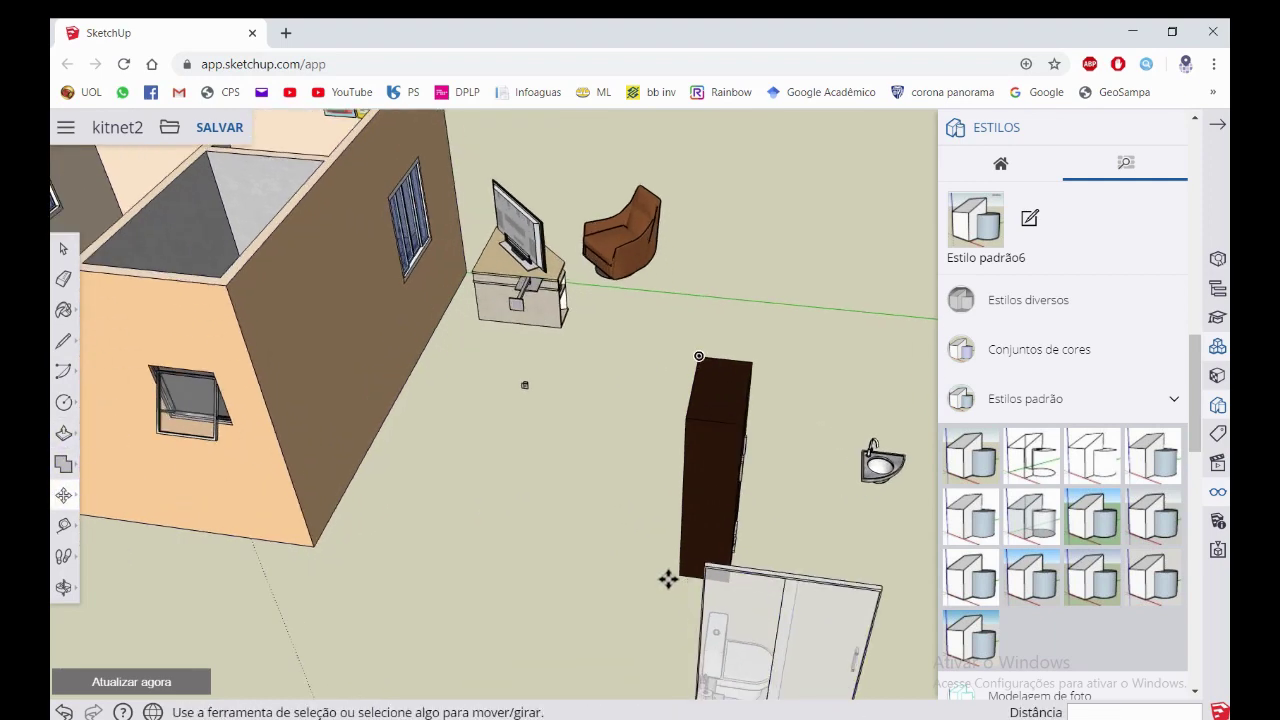
pyautogui.scroll(3, 688, 572)
pyautogui.moveTo(680, 573); pyautogui.dragTo(760, 503, button='middle')
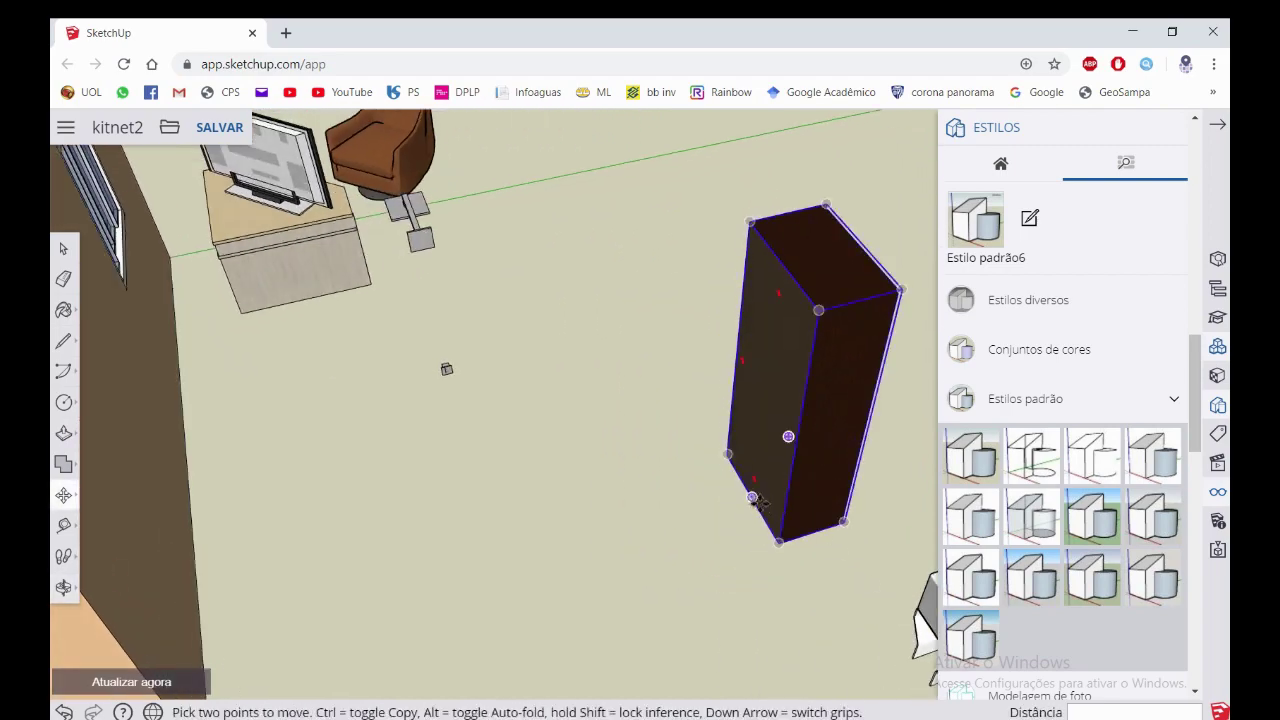
pyautogui.scroll(-5, 749, 491)
pyautogui.scroll(-3, 694, 483)
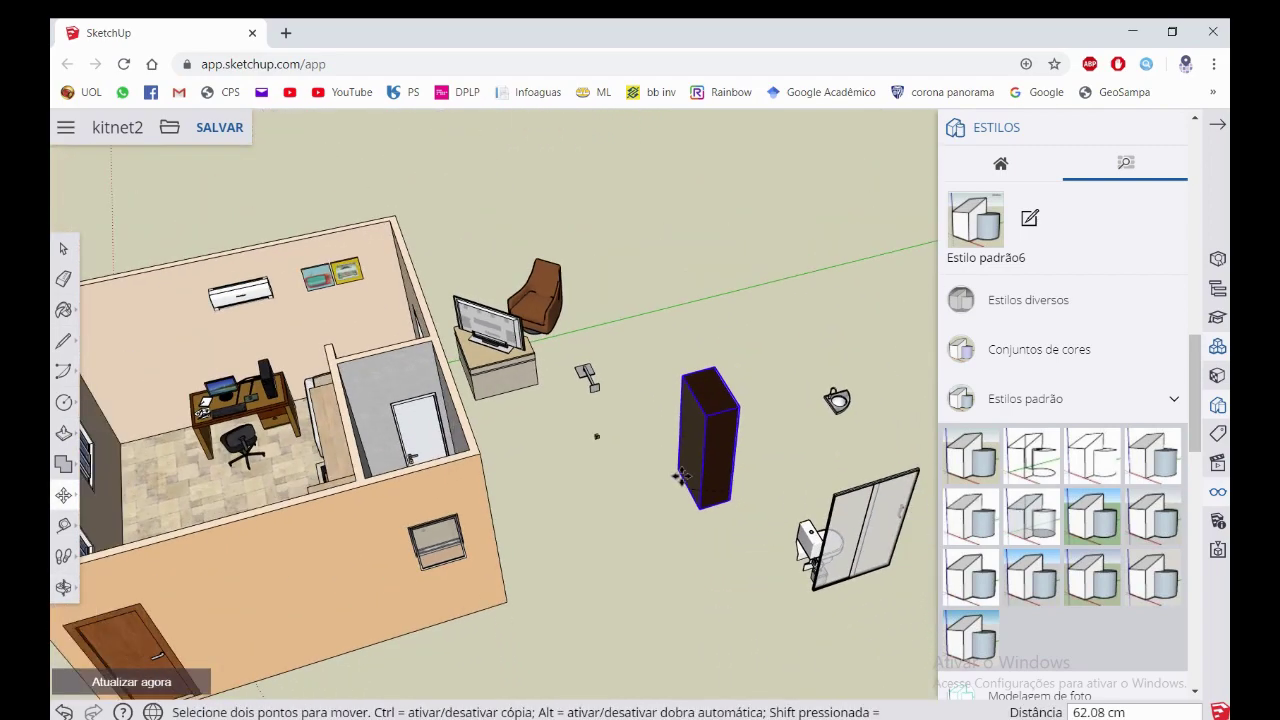
pyautogui.moveTo(837, 400)
pyautogui.mouseDown(button='middle')
pyautogui.moveTo(787, 428)
pyautogui.moveTo(200, 528)
pyautogui.mouseUp(button='middle')
pyautogui.scroll(2, 600, 143)
pyautogui.scroll(3, 571, 206)
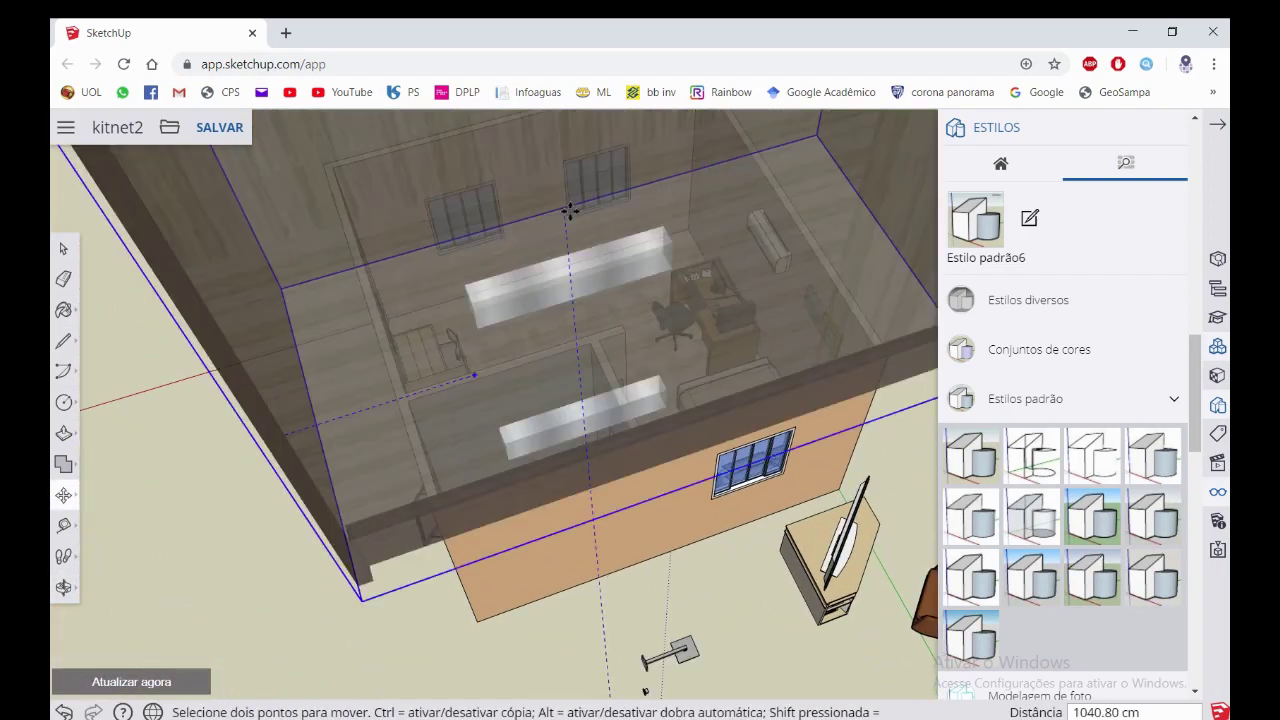
pyautogui.scroll(2, 583, 312)
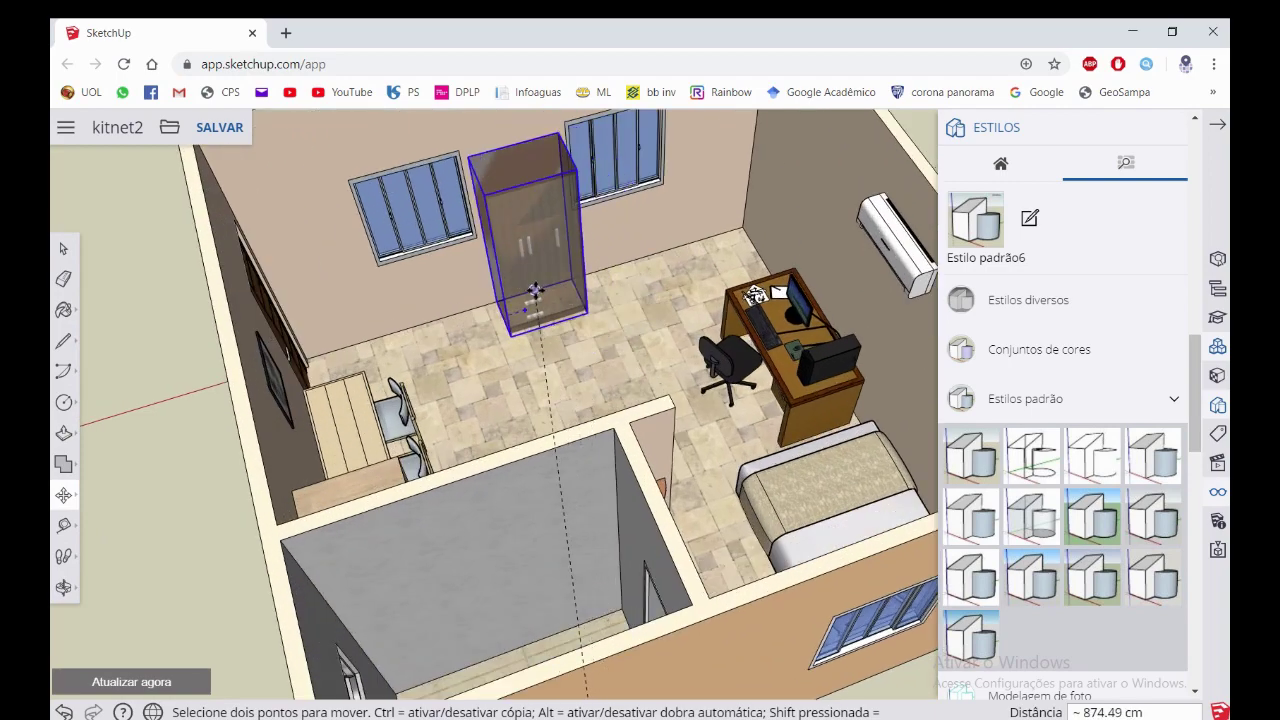
pyautogui.click(536, 291)
pyautogui.moveTo(567, 283); pyautogui.dragTo(643, 266, button='middle')
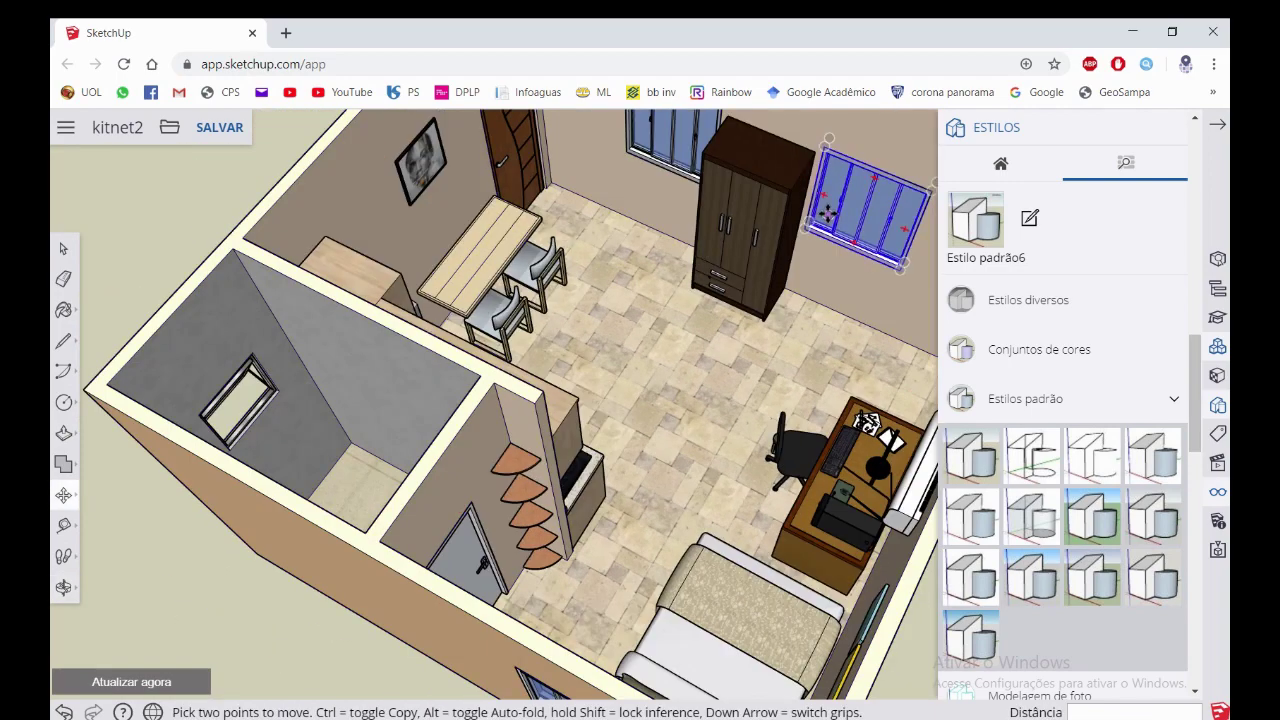
pyautogui.scroll(3, 826, 218)
pyautogui.scroll(1, 815, 240)
pyautogui.scroll(4, 740, 350)
# Nudge the wardrobe 5 cm into its final position against the wall
pyautogui.click(737, 355)
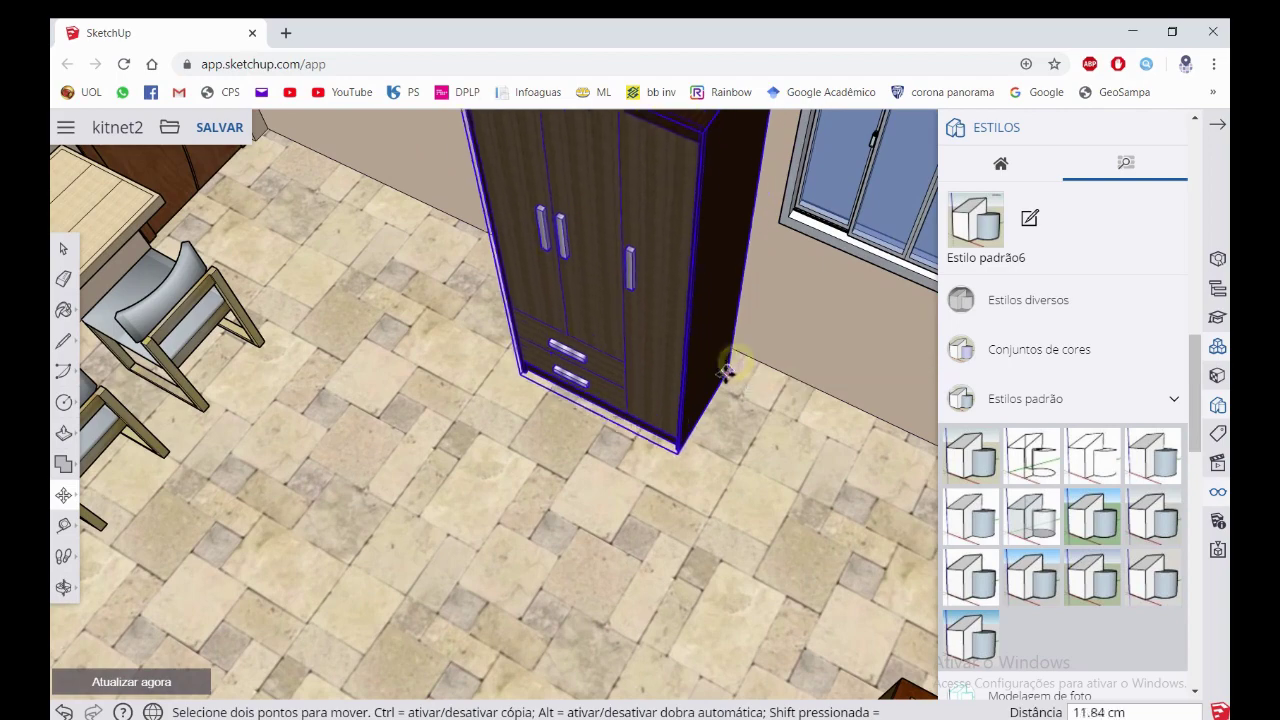
pyautogui.write('5')
pyautogui.press('Return')
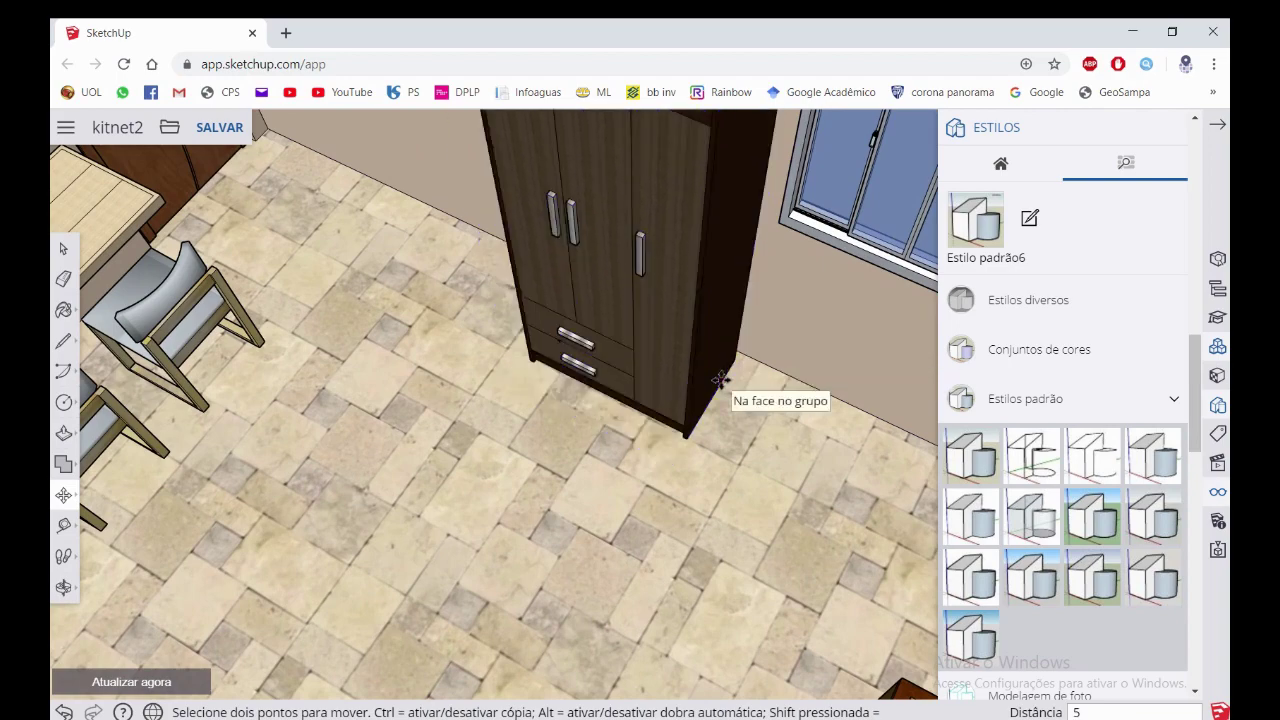
pyautogui.scroll(-3, 720, 380)
pyautogui.scroll(-3, 594, 391)
pyautogui.scroll(-1, 650, 300)
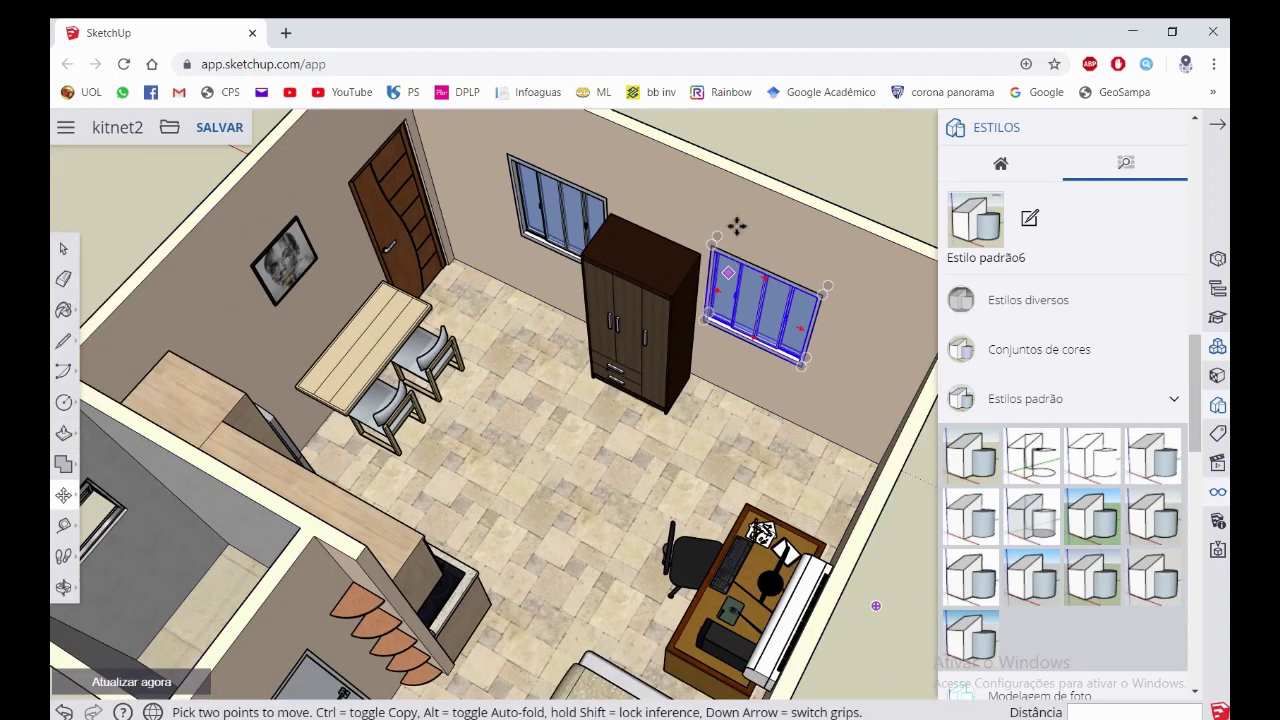
pyautogui.press('space')
pyautogui.moveTo(641, 224)
pyautogui.mouseDown(button='middle')
pyautogui.moveTo(914, 206)
pyautogui.moveTo(686, 256)
pyautogui.moveTo(542, 220)
pyautogui.moveTo(507, 255)
pyautogui.moveTo(490, 215)
pyautogui.moveTo(520, 190)
pyautogui.mouseUp(button='middle')
pyautogui.scroll(-3, 510, 250)
pyautogui.scroll(-2, 460, 229)
# Try rotating the TV stand and armchair group, then undo that first rotation
pyautogui.scroll(2, 810, 358)
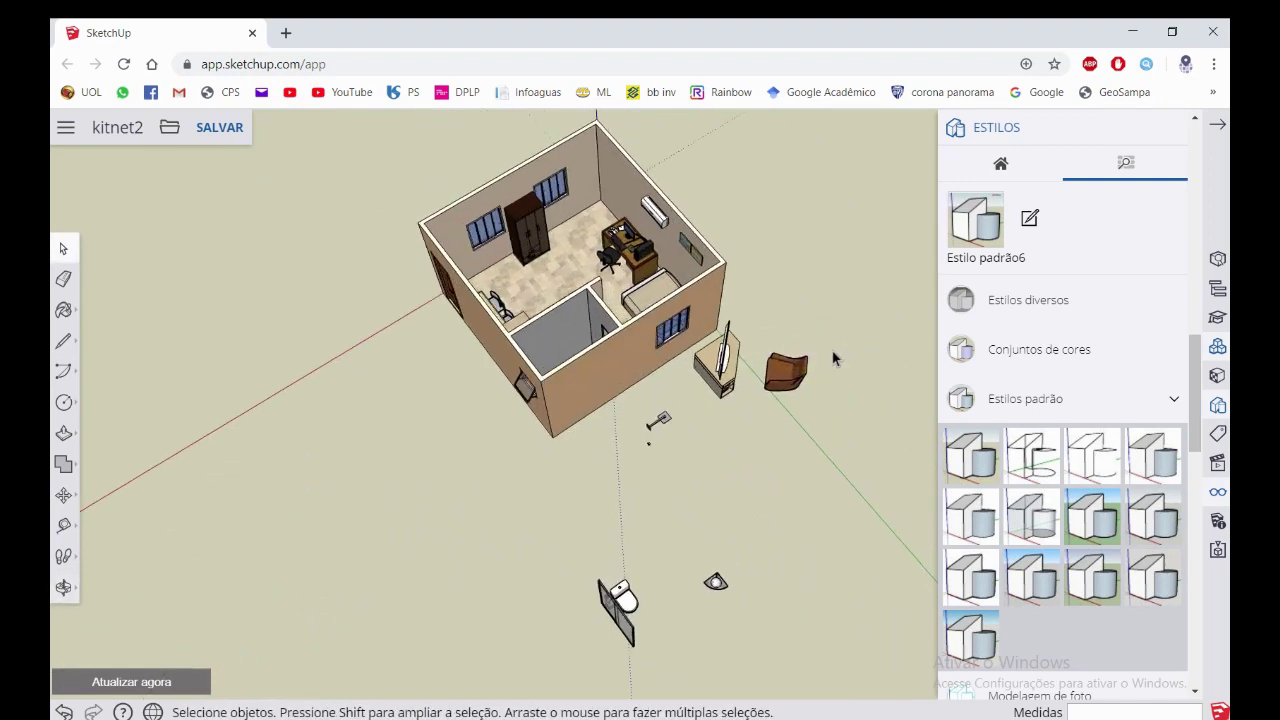
pyautogui.scroll(3, 825, 350)
pyautogui.scroll(3, 825, 350)
pyautogui.moveTo(645, 338)
pyautogui.mouseDown(button='middle')
pyautogui.moveTo(708, 385)
pyautogui.moveTo(665, 372)
pyautogui.moveTo(621, 390)
pyautogui.mouseUp(button='middle')
pyautogui.scroll(-2, 678, 390)
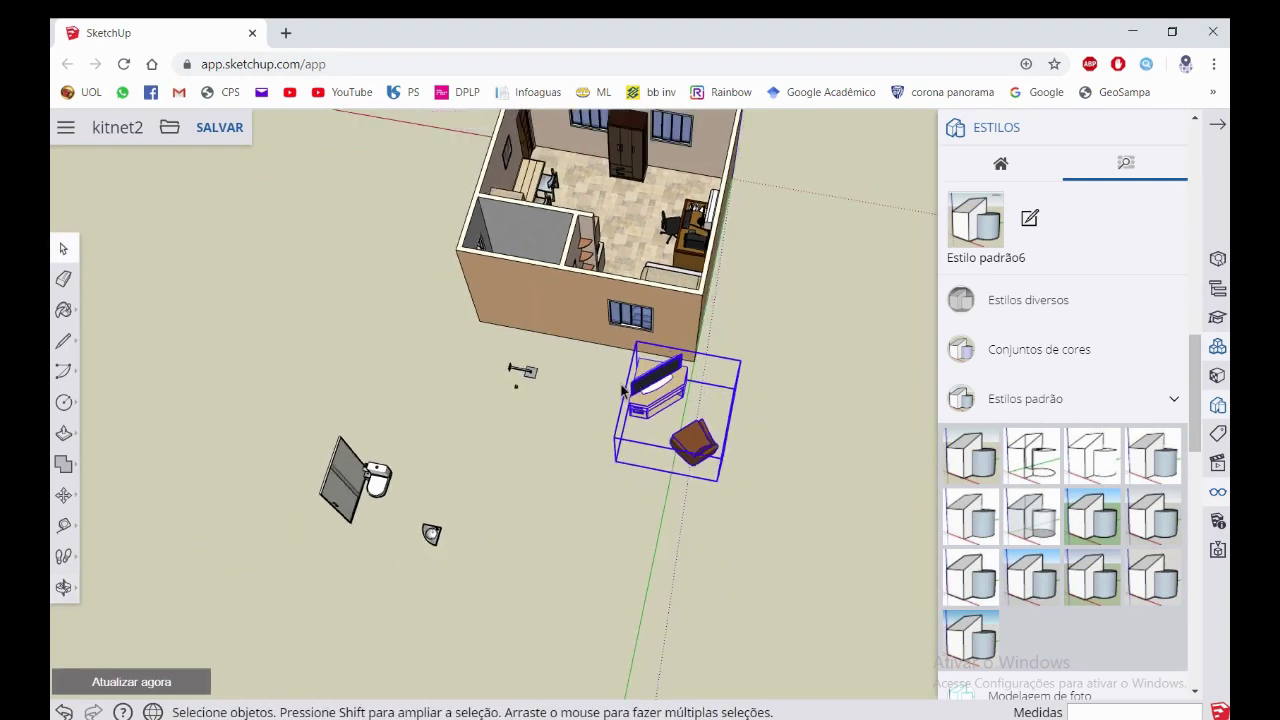
pyautogui.click(63, 495)
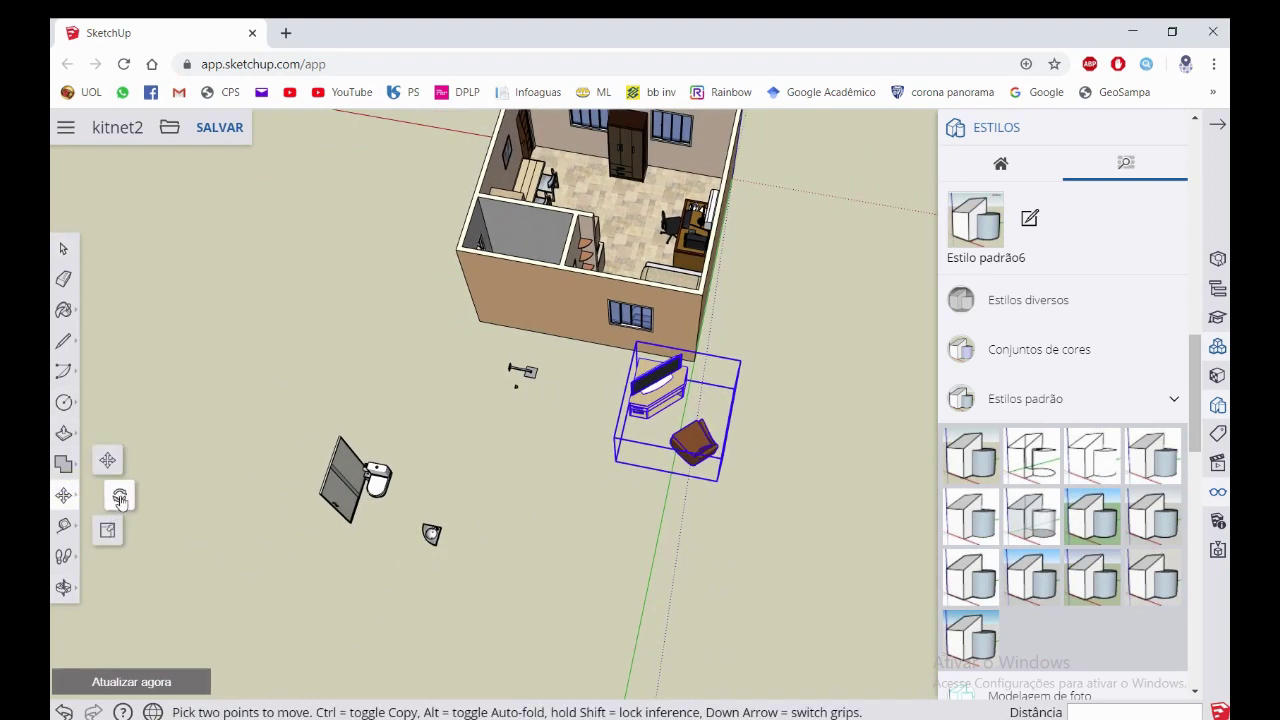
pyautogui.click(119, 498)
pyautogui.scroll(1, 665, 385)
pyautogui.scroll(2, 650, 378)
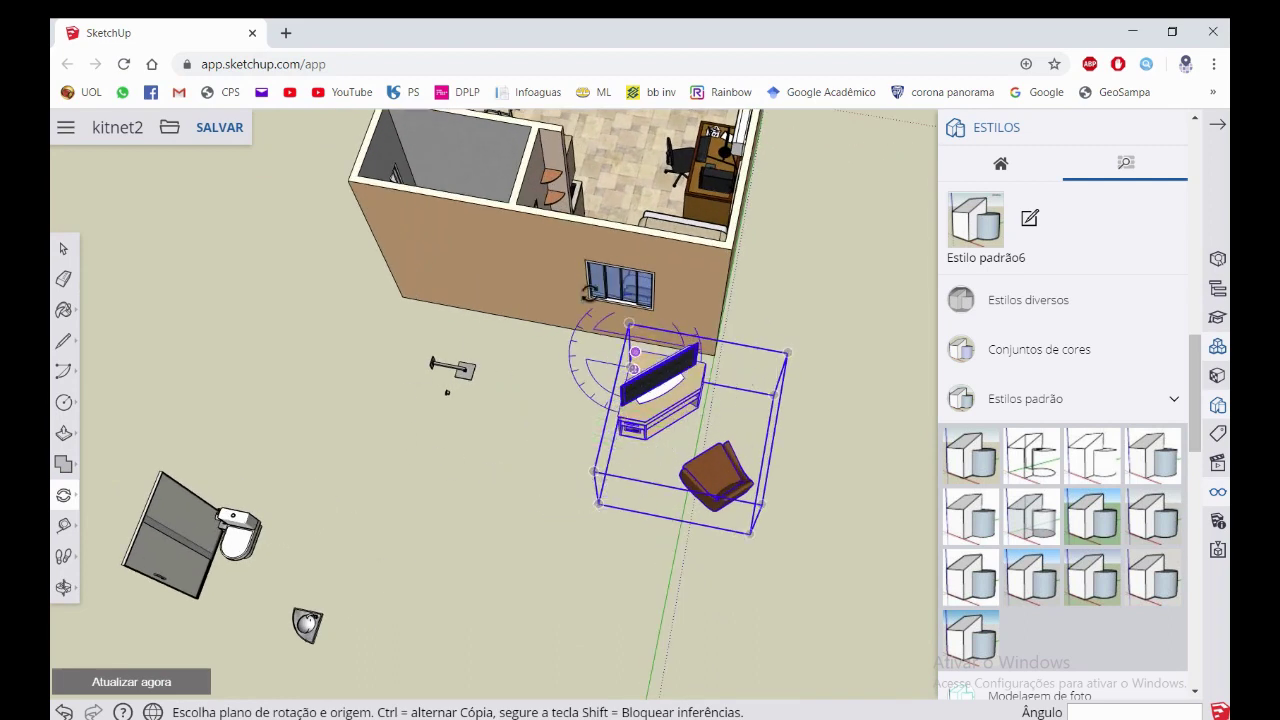
pyautogui.moveTo(634, 352); pyautogui.dragTo(634, 362, button='middle')
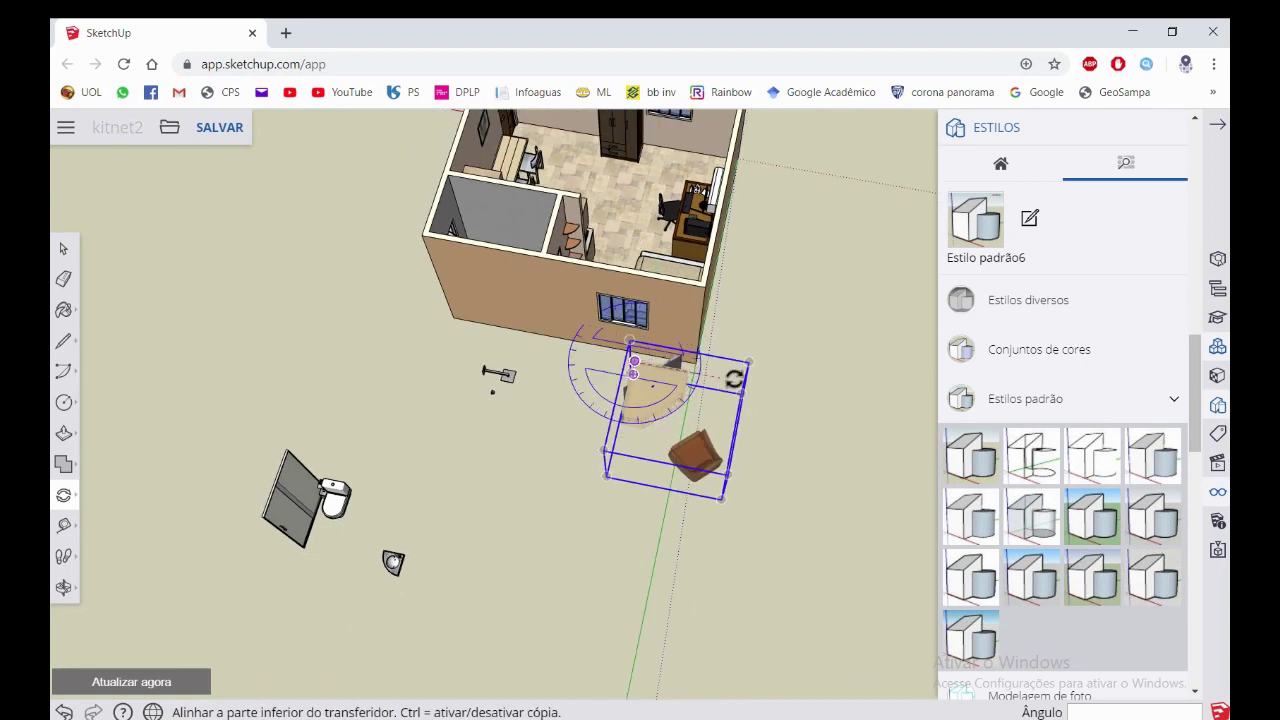
pyautogui.click(858, 418)
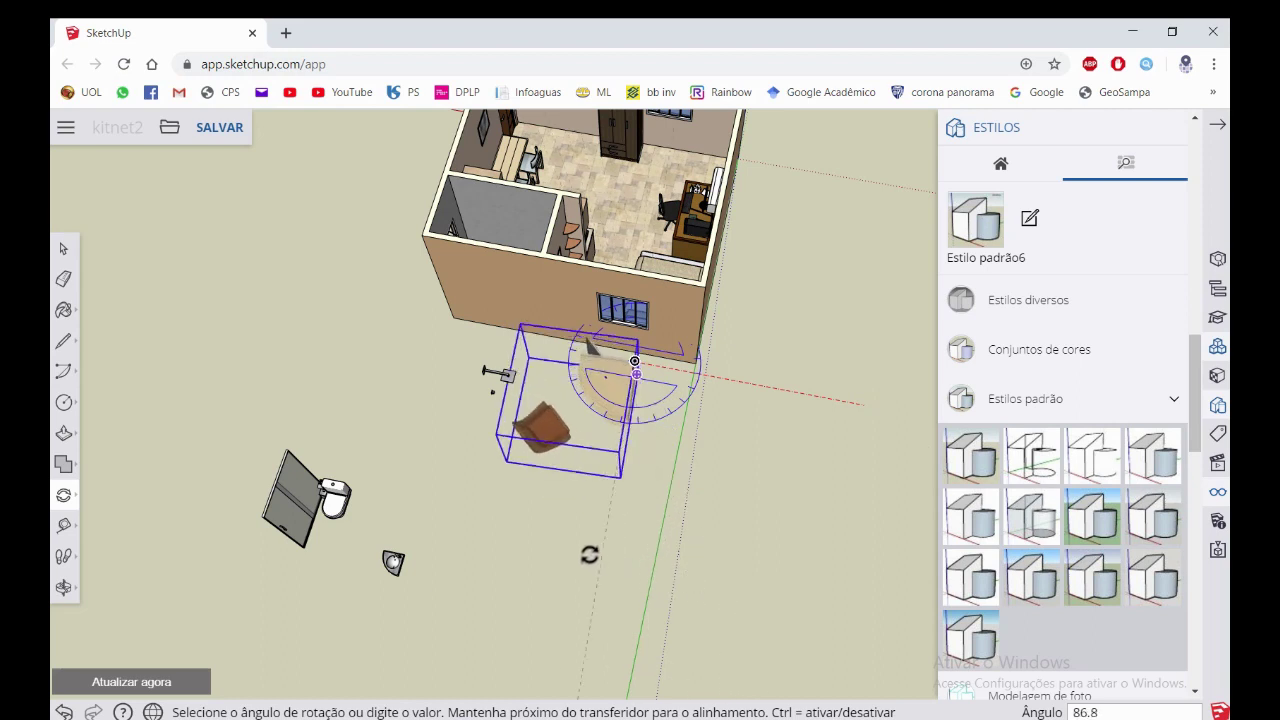
pyautogui.write('90')
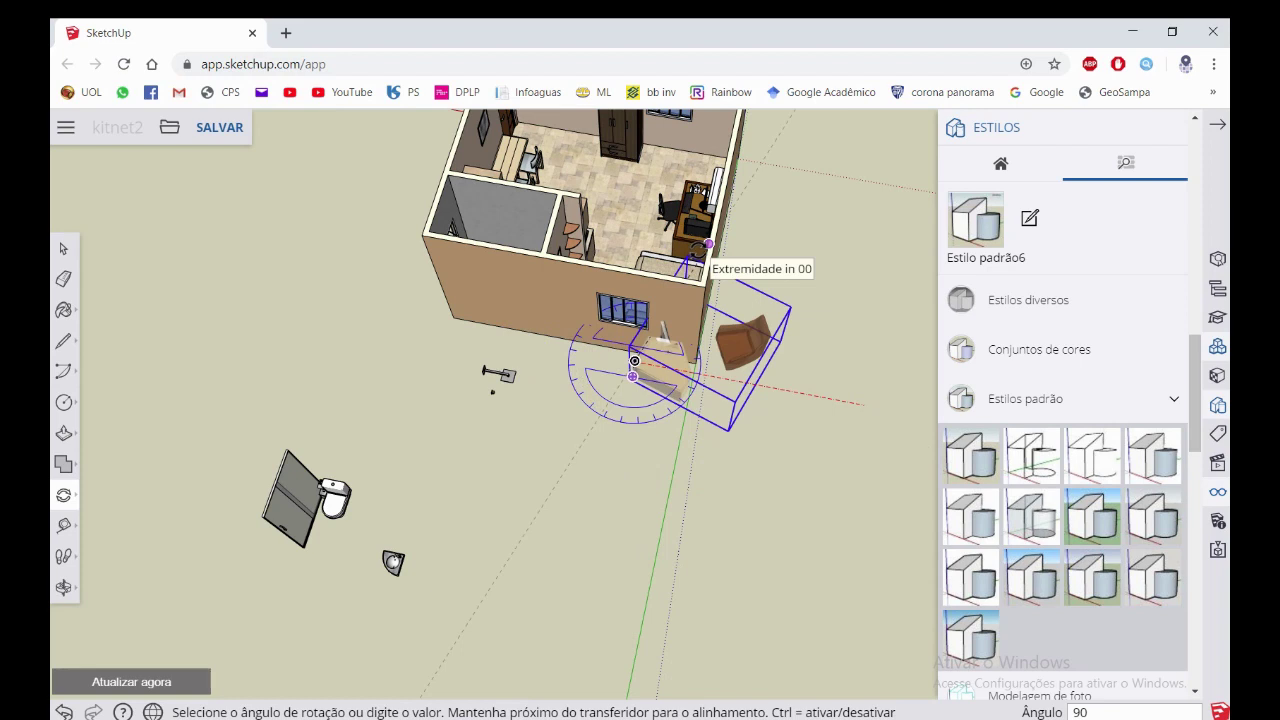
pyautogui.press('Return')
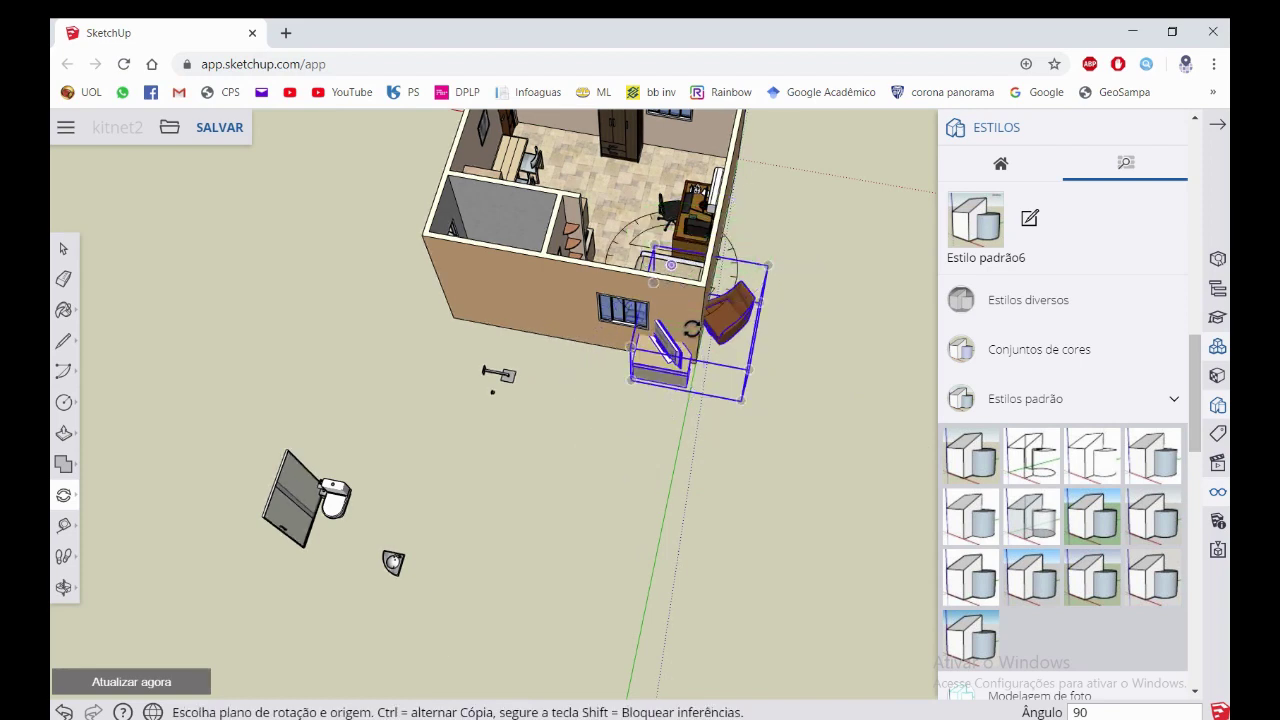
pyautogui.hotkey('ctrl', 'z')
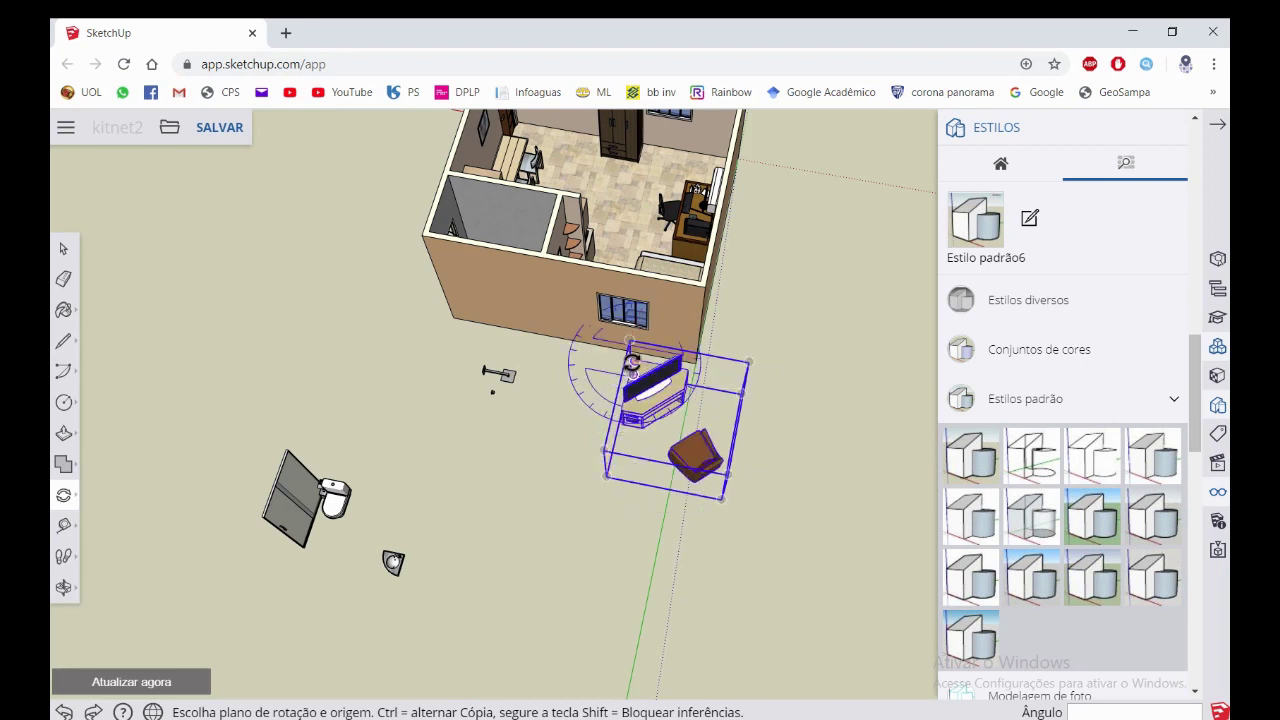
# Rotate the TV stand and armchair group 90° about its corner along the red axis
pyautogui.moveTo(632, 362); pyautogui.dragTo(761, 395)
pyautogui.click(822, 396)
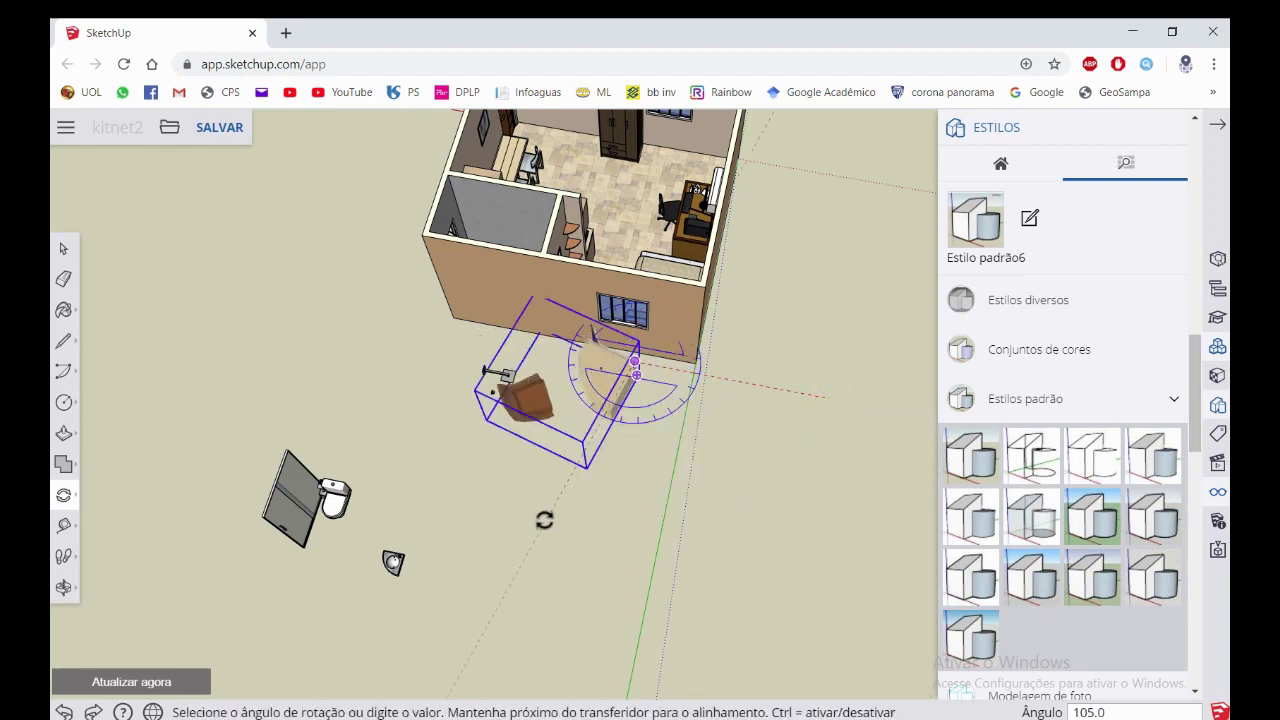
pyautogui.moveTo(607, 533); pyautogui.dragTo(640, 491, button='middle')
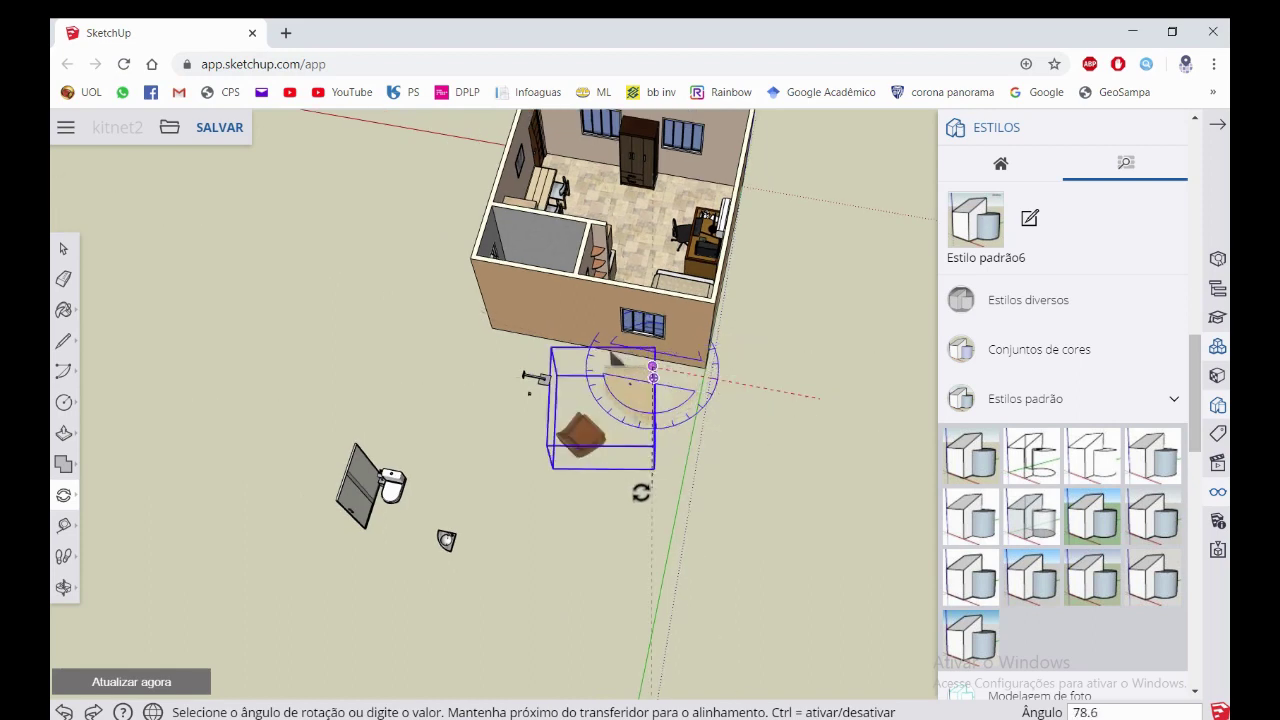
pyautogui.write('0')
pyautogui.press('Return')
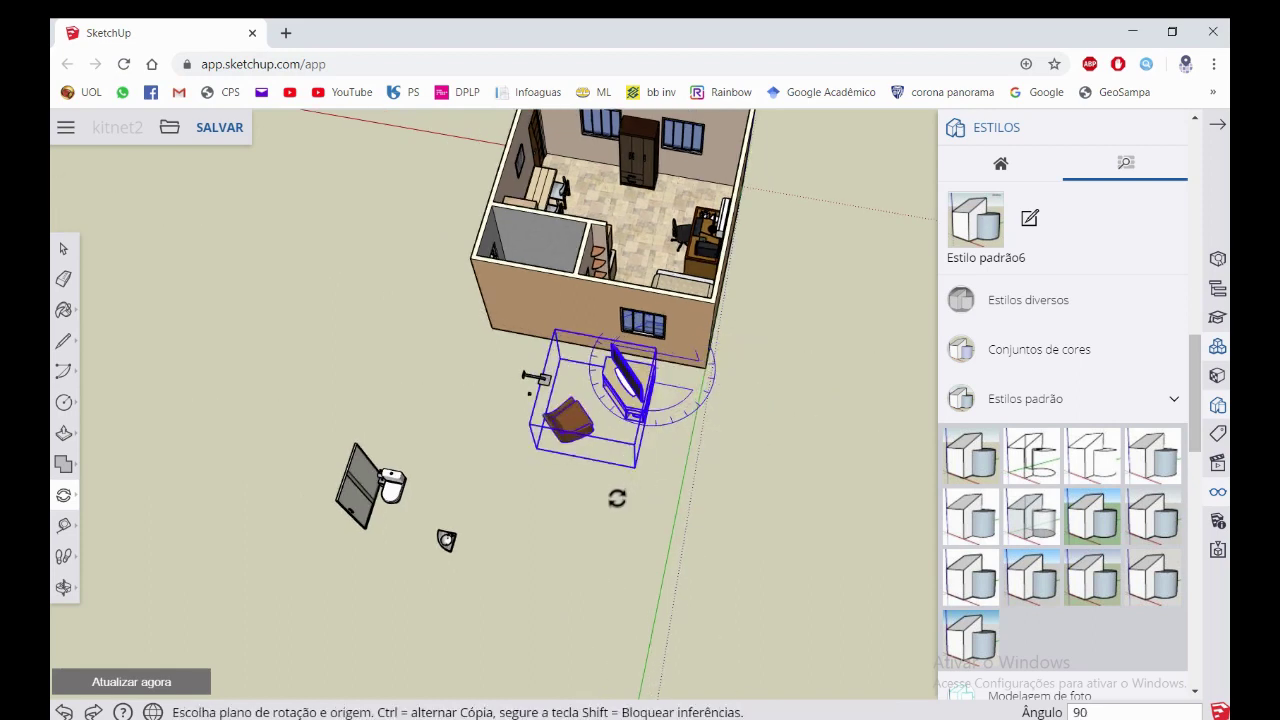
pyautogui.moveTo(533, 412); pyautogui.dragTo(277, 380, button='middle')
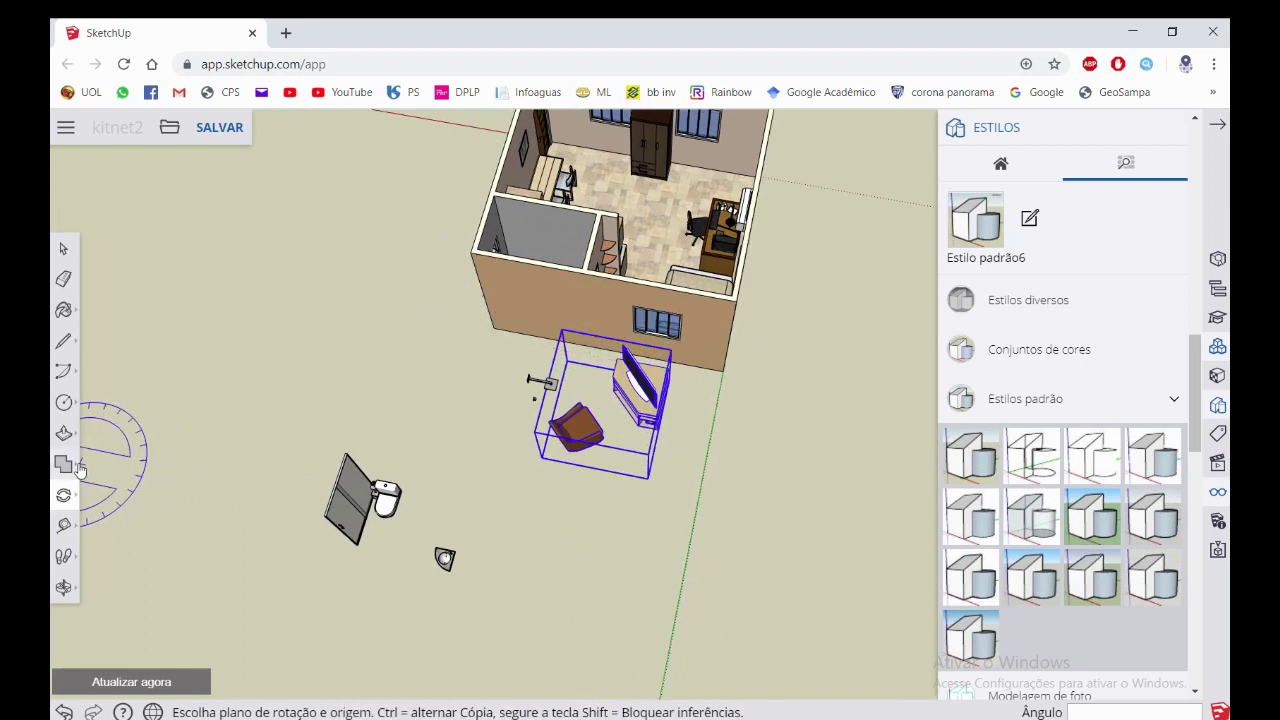
pyautogui.click(66, 497)
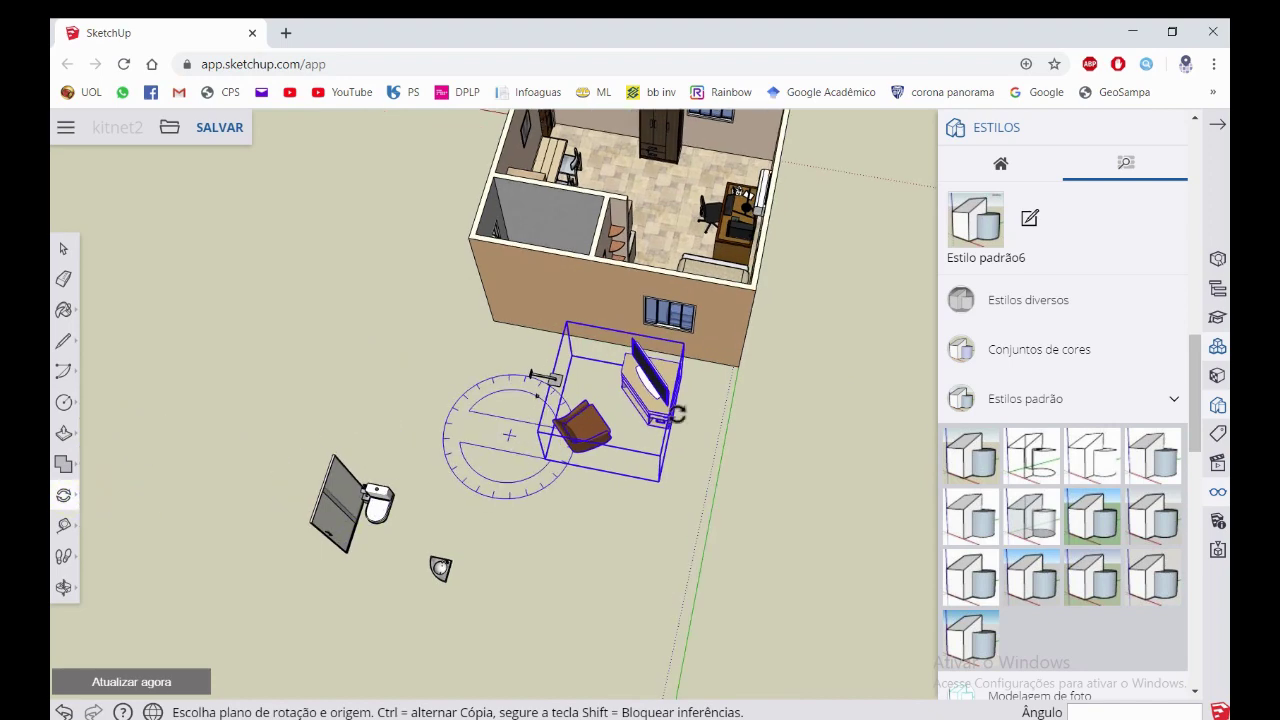
pyautogui.scroll(3, 749, 371)
pyautogui.moveTo(749, 371); pyautogui.dragTo(830, 418, button='middle')
pyautogui.scroll(3, 806, 426)
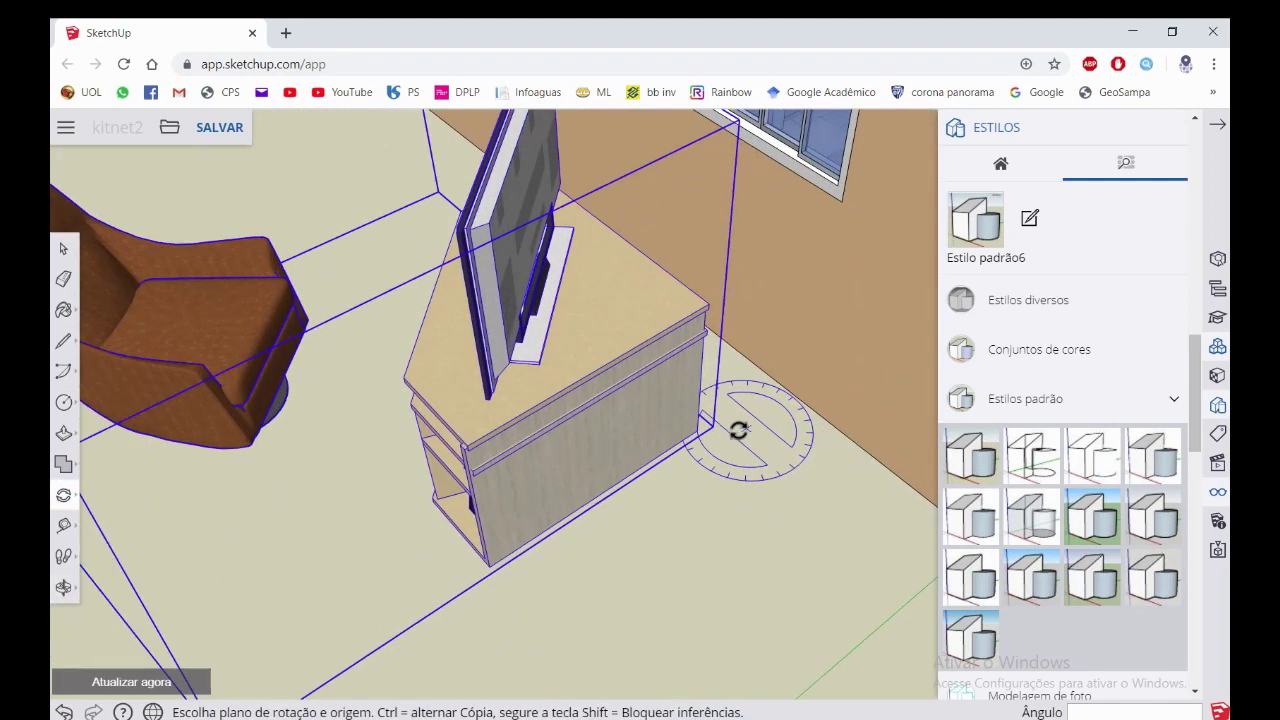
pyautogui.scroll(-3, 620, 450)
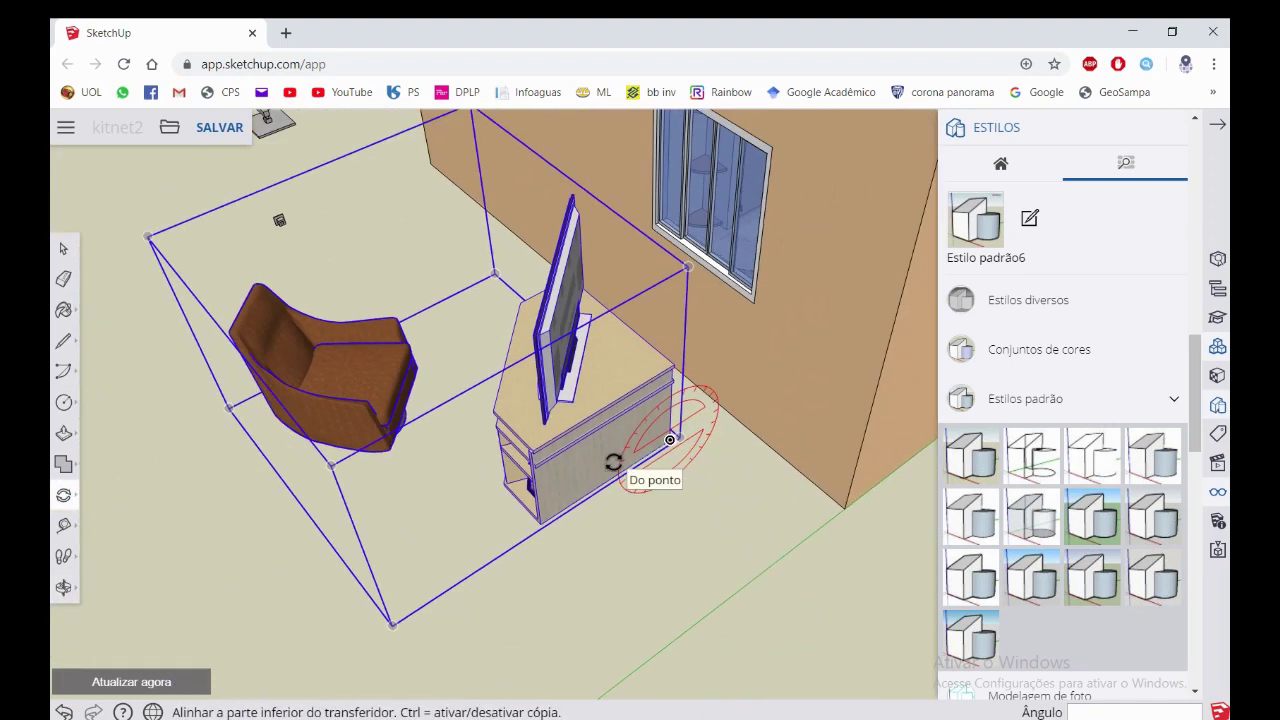
pyautogui.click(63, 495)
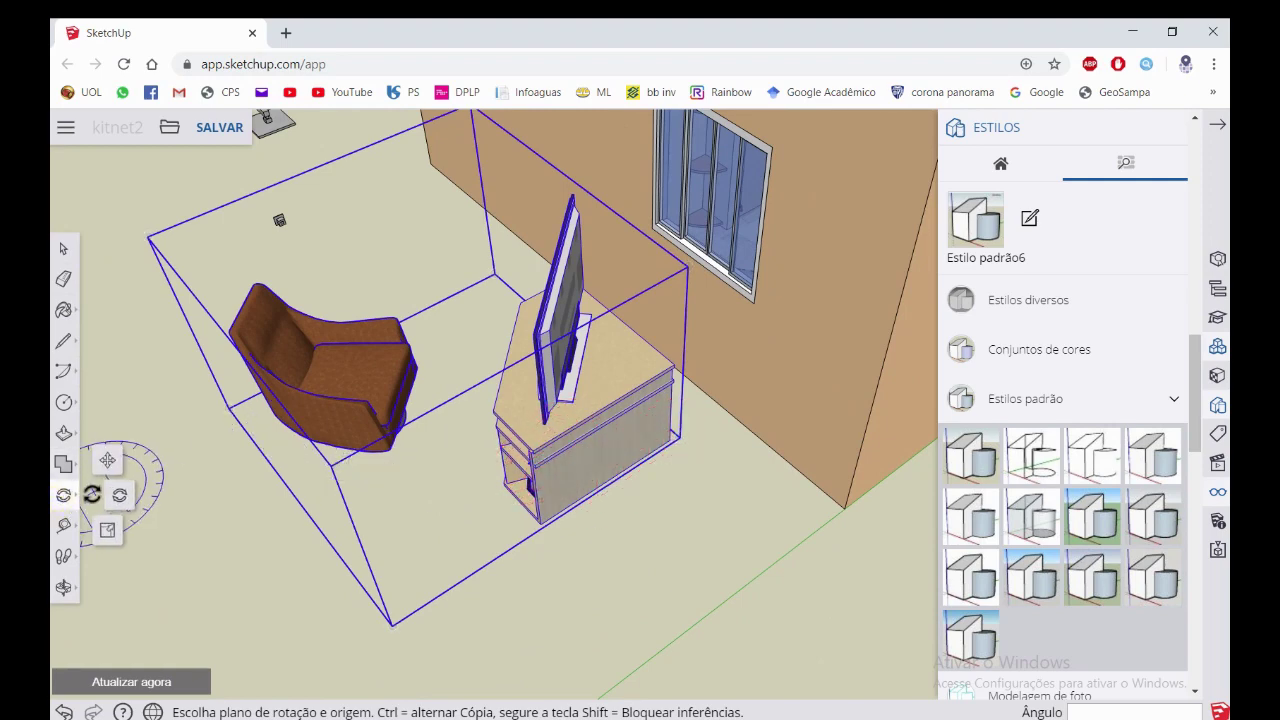
pyautogui.click(107, 462)
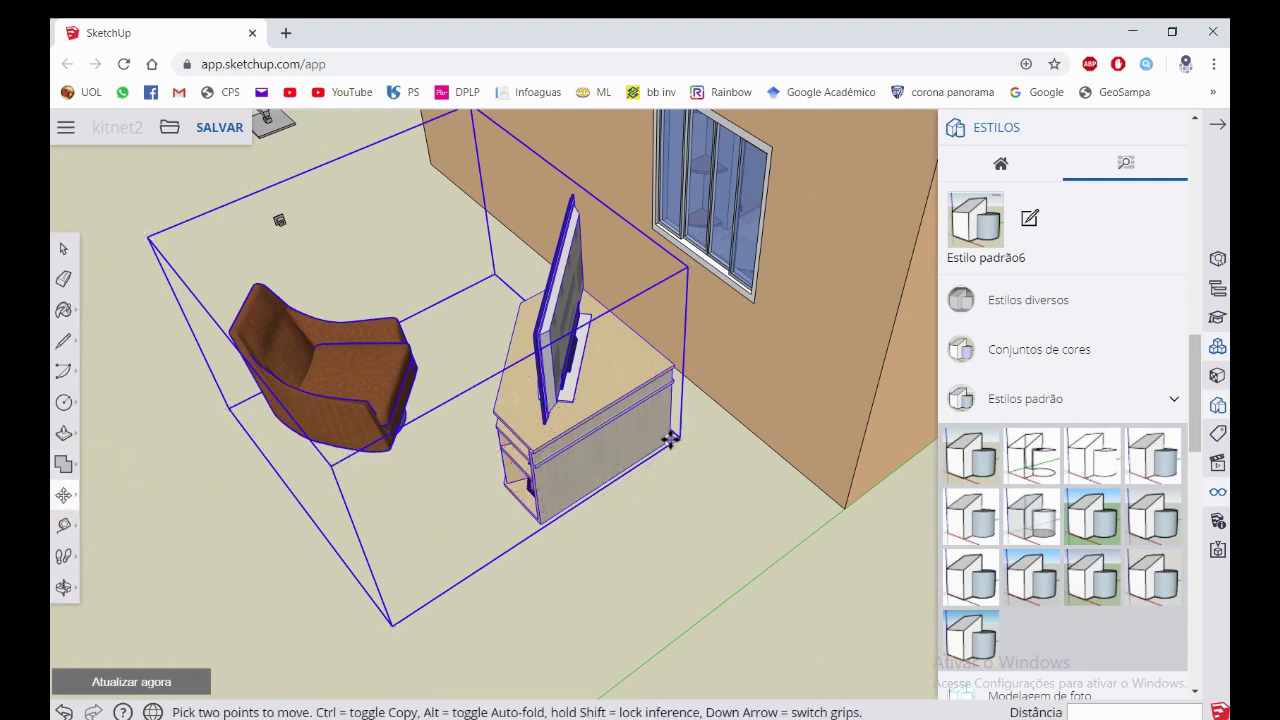
pyautogui.scroll(-3, 670, 440)
# Orbit and zoom to a top-down view of the TV stand in its corner by the window
pyautogui.scroll(-3, 670, 440)
pyautogui.moveTo(670, 440); pyautogui.dragTo(771, 509, button='middle')
pyautogui.scroll(3, 694, 465)
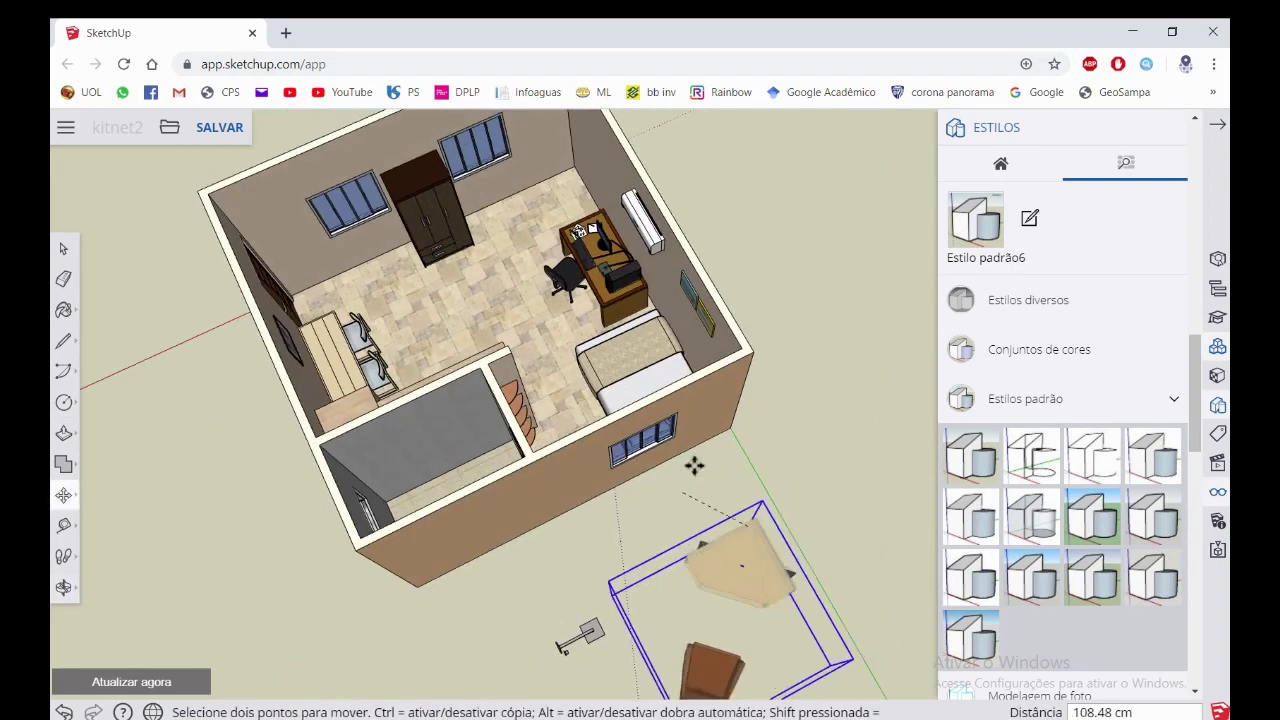
pyautogui.scroll(2, 694, 465)
pyautogui.scroll(3, 580, 290)
pyautogui.scroll(3, 566, 210)
pyautogui.scroll(2, 620, 215)
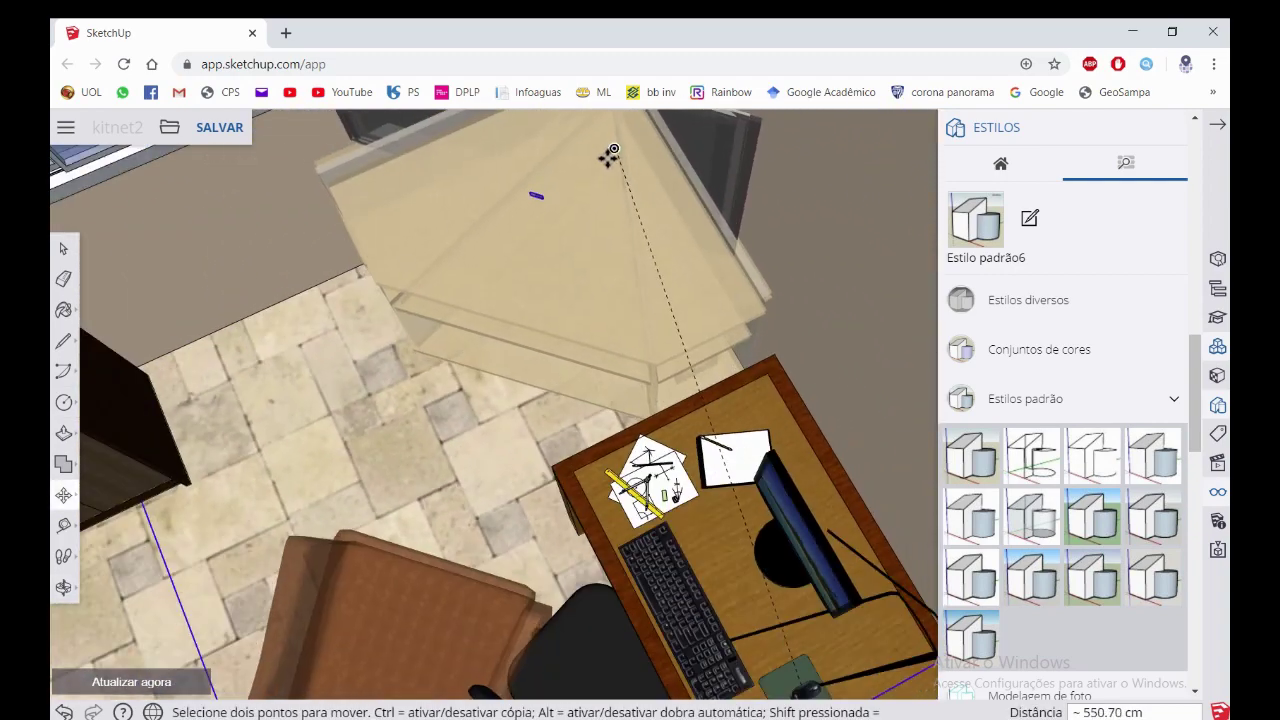
pyautogui.scroll(-3, 563, 229)
pyautogui.moveTo(563, 229)
pyautogui.mouseDown(button='middle')
pyautogui.moveTo(650, 240)
pyautogui.moveTo(638, 110)
pyautogui.moveTo(511, 452)
pyautogui.moveTo(771, 306)
pyautogui.mouseUp(button='middle')
# Clear the selection and orbit to an oblique view of the room
pyautogui.press('space')
pyautogui.click(834, 209)
pyautogui.moveTo(795, 183)
pyautogui.mouseDown(button='middle')
pyautogui.moveTo(743, 104)
pyautogui.moveTo(634, 443)
pyautogui.mouseUp(button='middle')
# Select the desk group with its computer and chair
pyautogui.scroll(3, 634, 443)
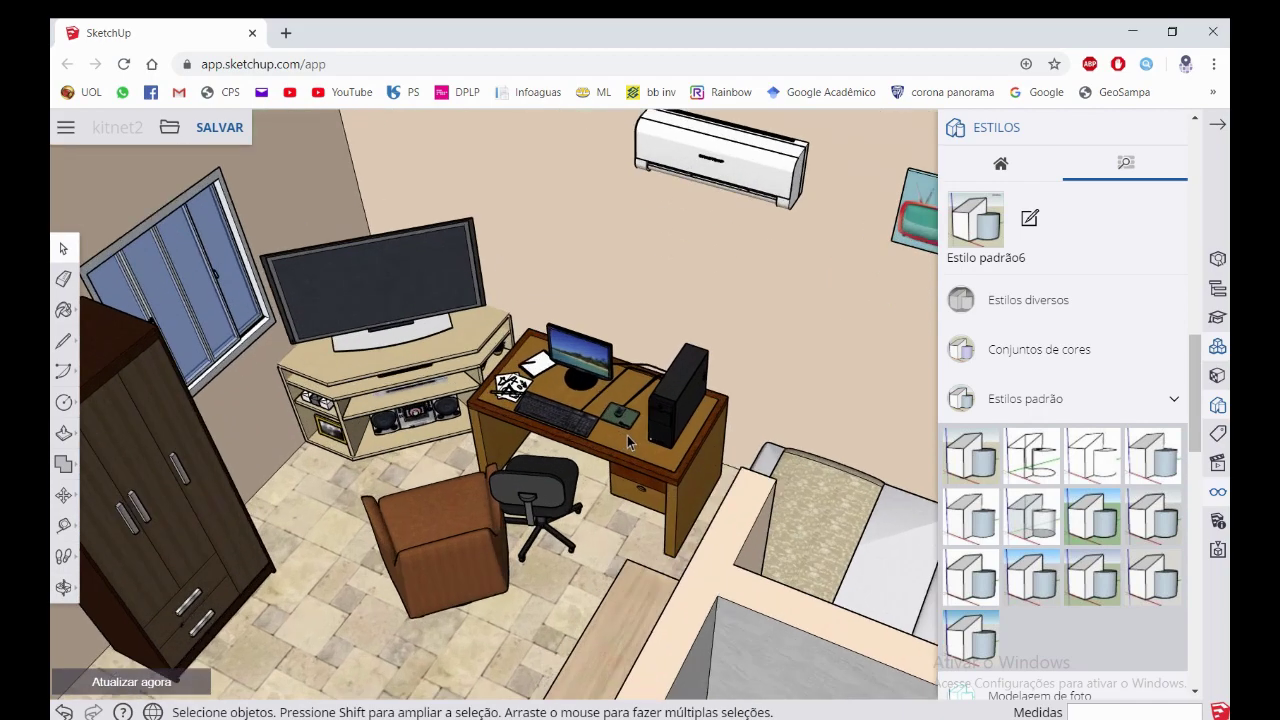
pyautogui.scroll(2, 634, 443)
pyautogui.click(634, 443)
pyautogui.scroll(-3, 580, 368)
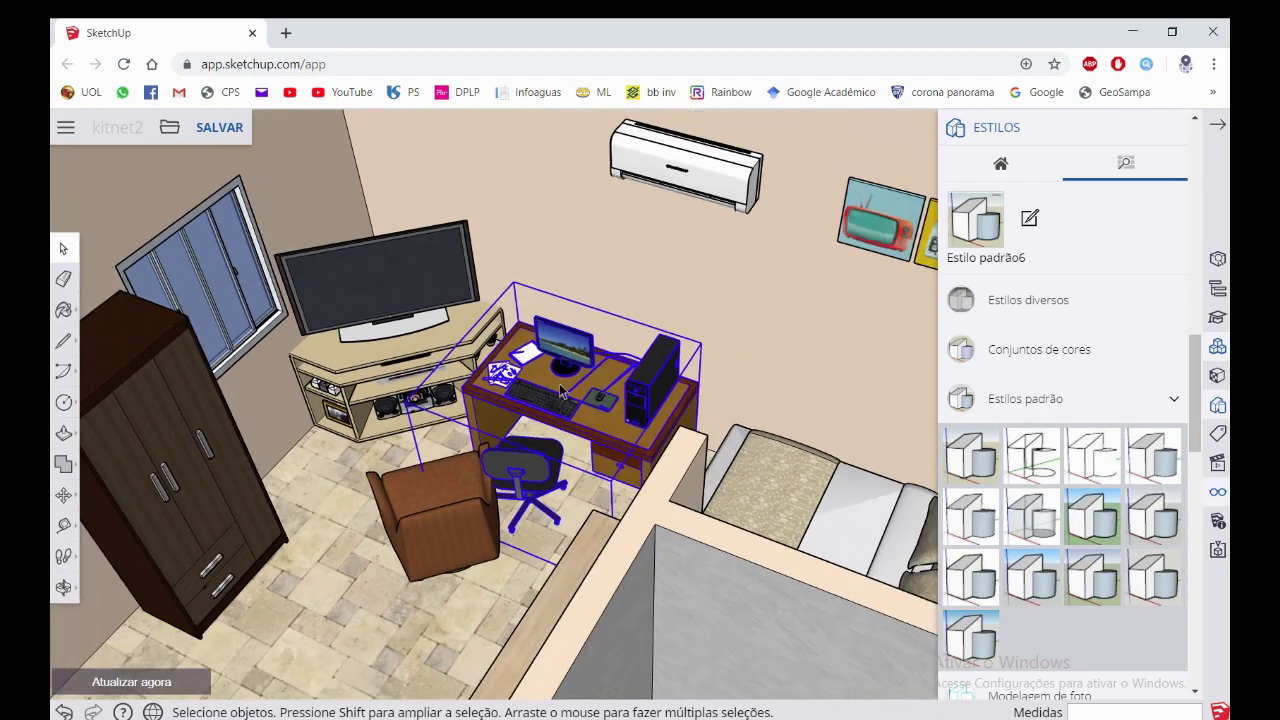
pyautogui.scroll(2, 617, 460)
pyautogui.moveTo(617, 460); pyautogui.dragTo(617, 473, button='middle')
pyautogui.scroll(2, 617, 473)
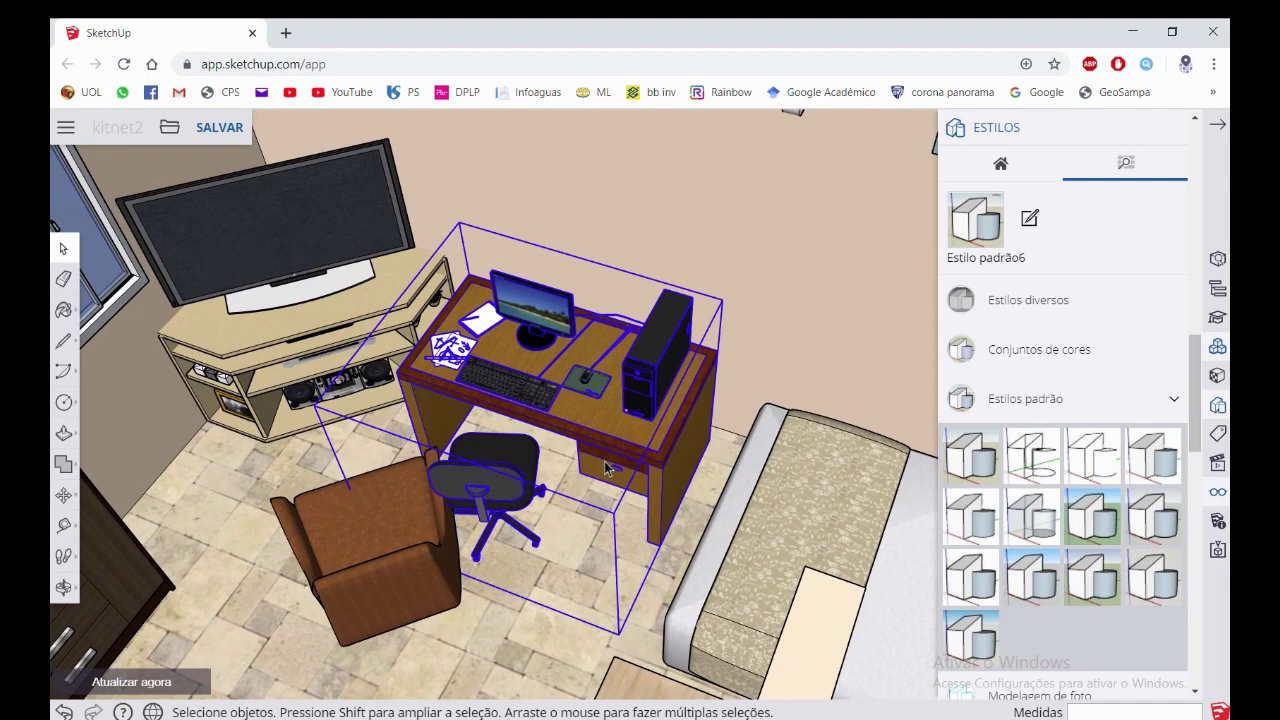
# Mirror the desk group on the red axis with a scale of -1
pyautogui.click(64, 497)
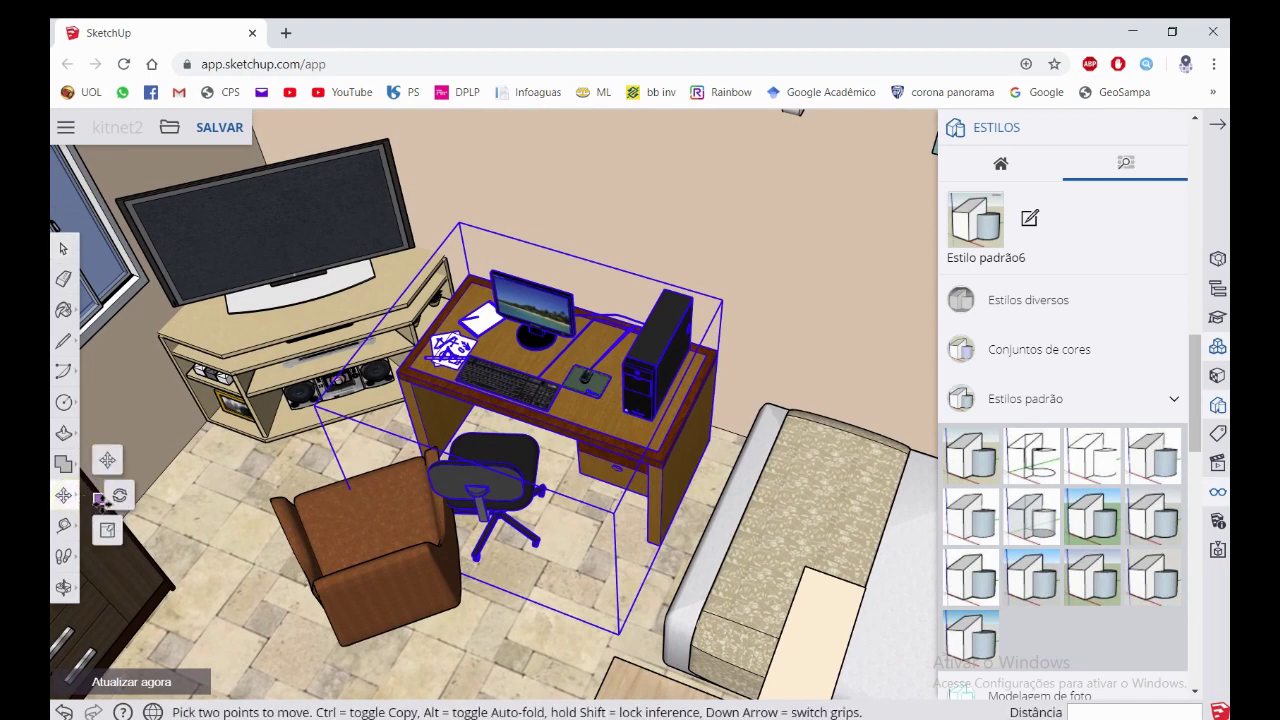
pyautogui.click(112, 505)
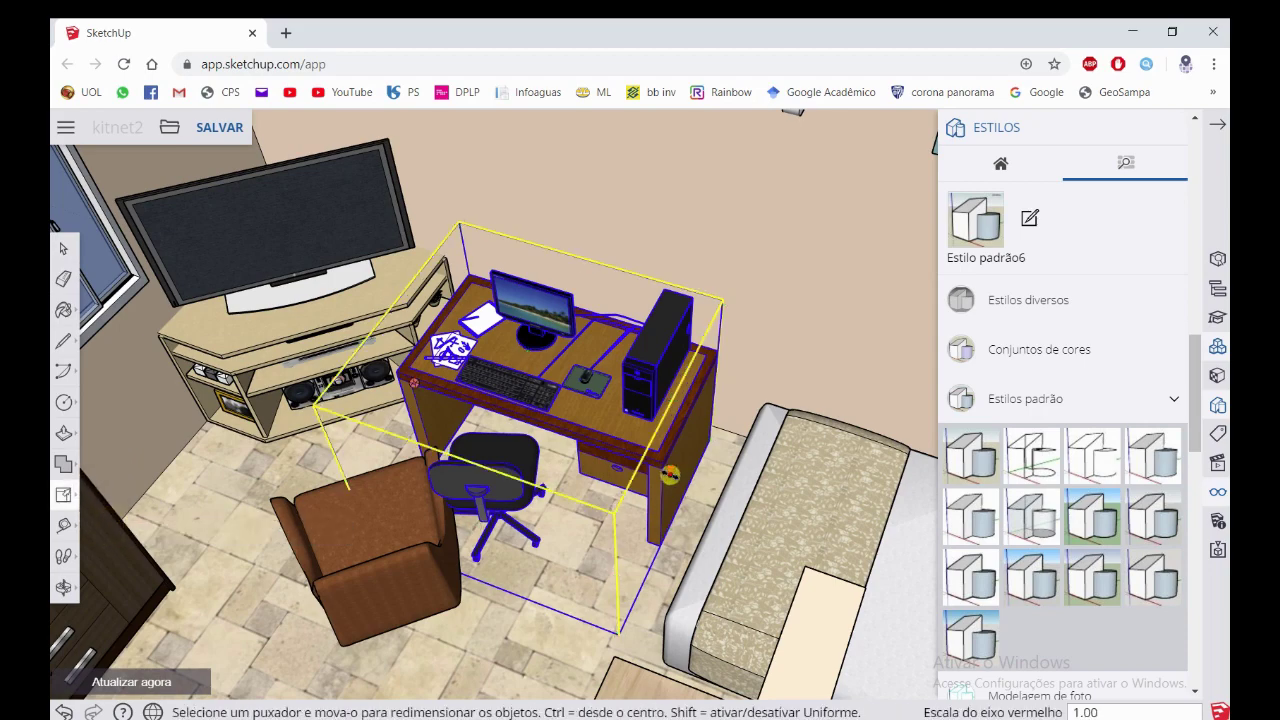
pyautogui.press('Return')
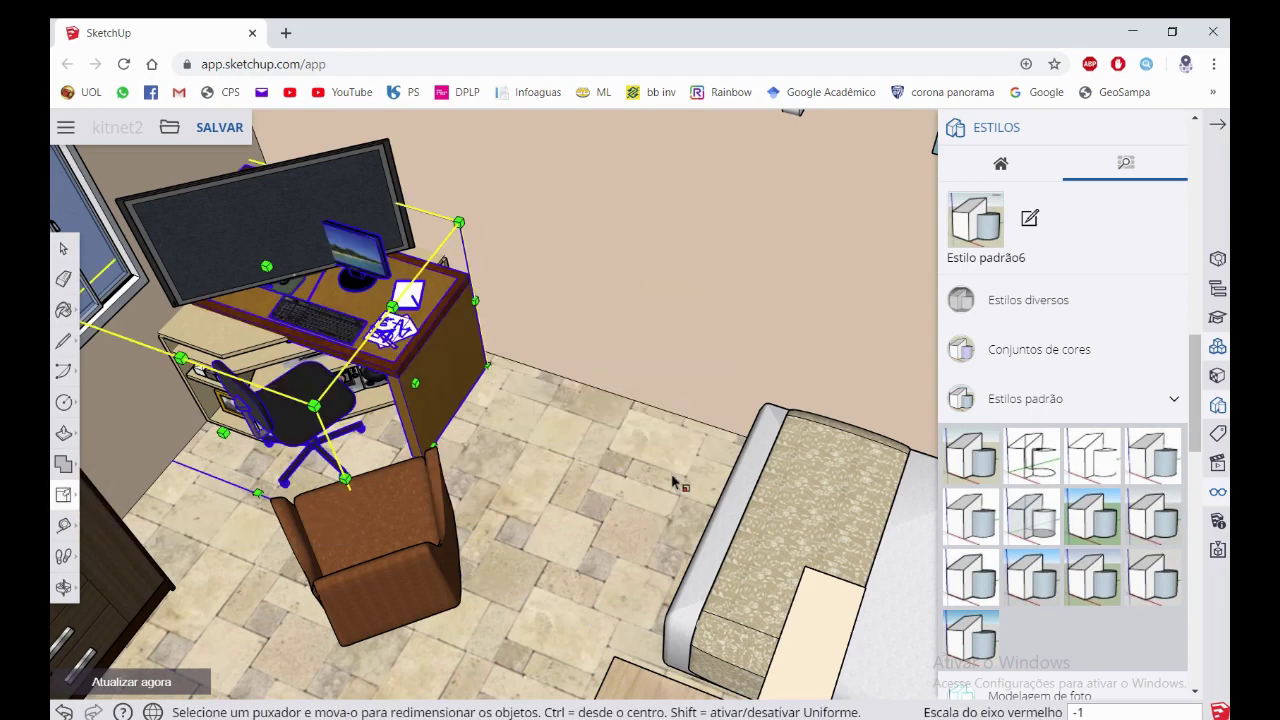
pyautogui.scroll(-2, 666, 366)
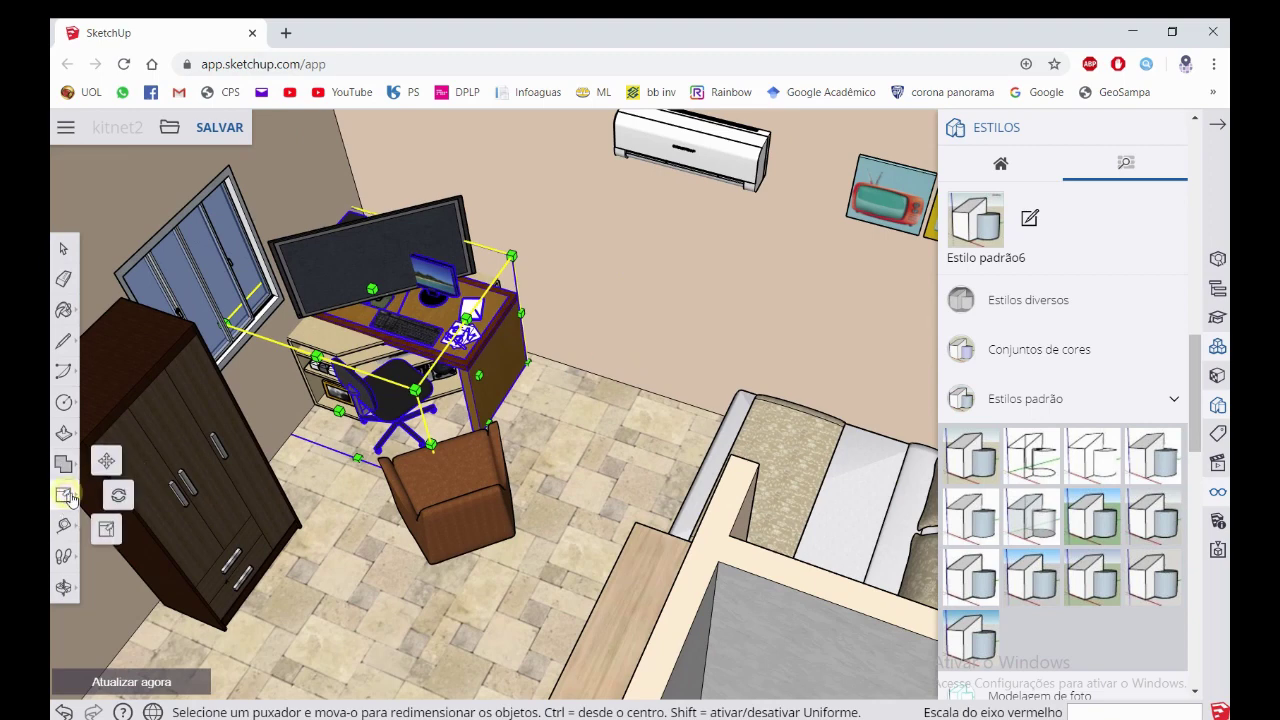
# Move the mirrored desk along the green axis toward the bed
pyautogui.click(107, 460)
pyautogui.click(467, 376)
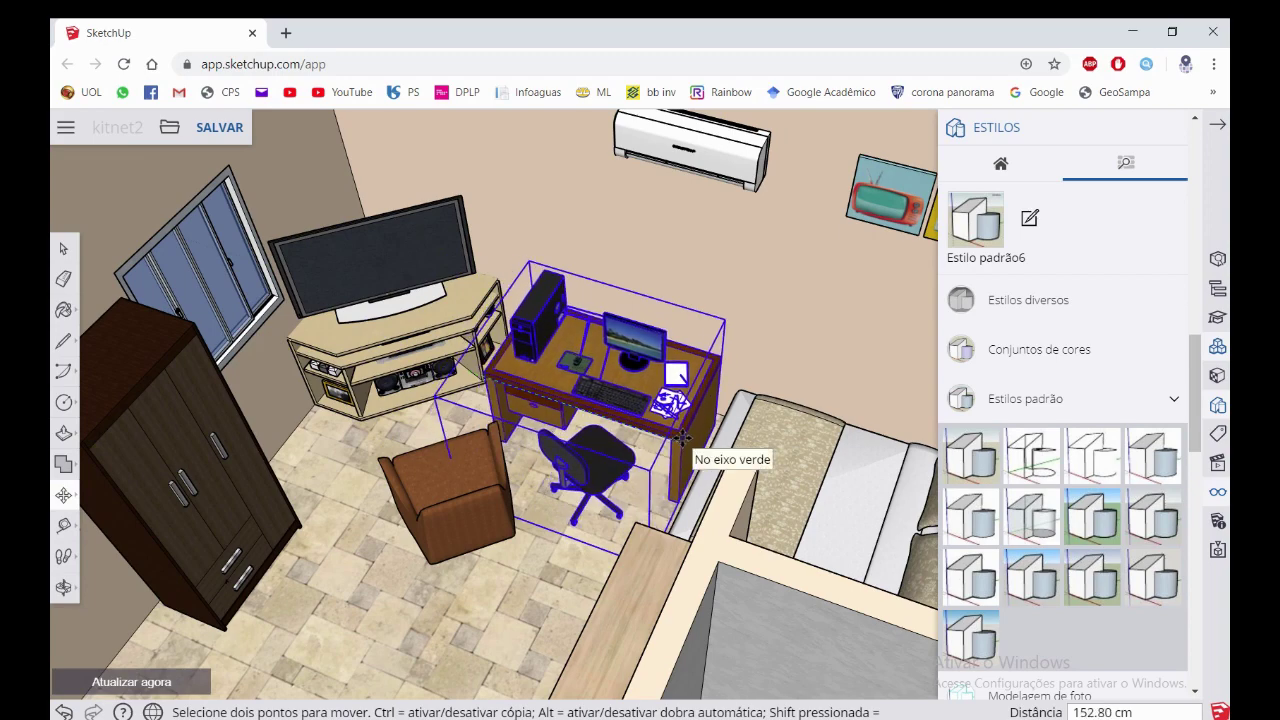
pyautogui.click(681, 436)
pyautogui.moveTo(681, 436)
pyautogui.mouseDown(button='middle')
pyautogui.moveTo(581, 447)
pyautogui.moveTo(748, 297)
pyautogui.moveTo(709, 437)
pyautogui.moveTo(597, 327)
pyautogui.mouseUp(button='middle')
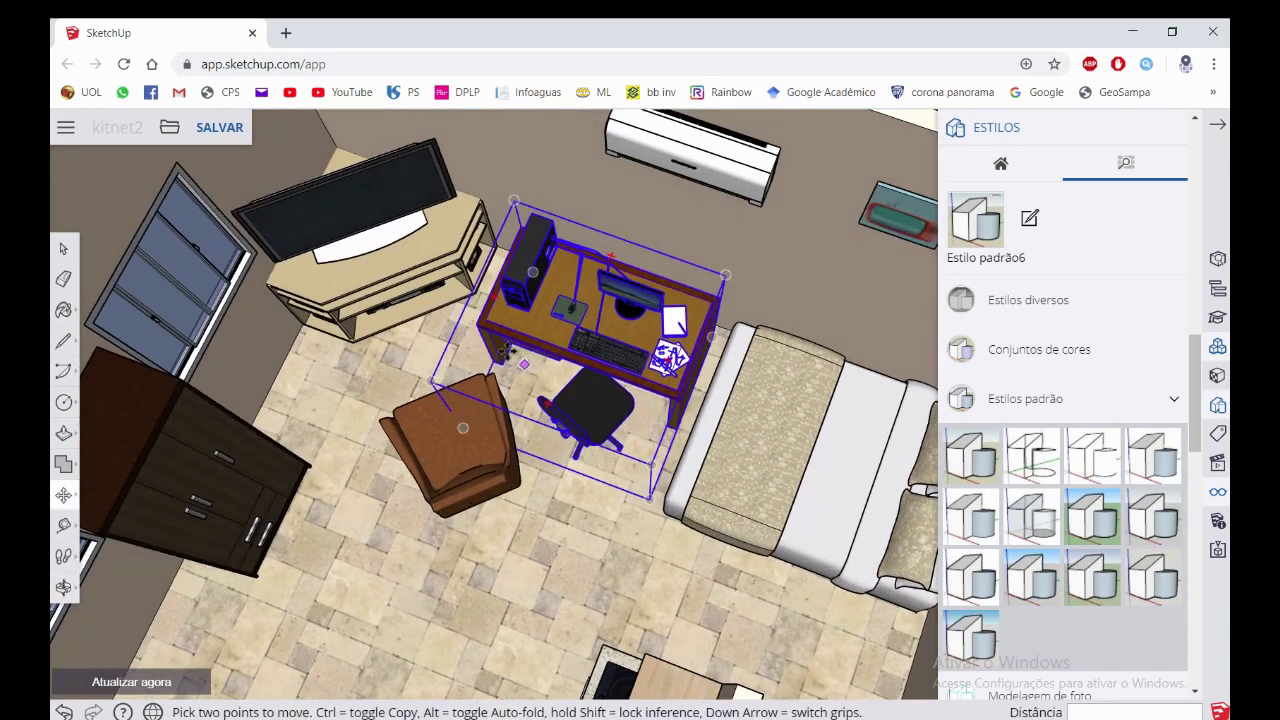
pyautogui.scroll(-3, 506, 352)
# Deselect the desk, orbit to a tilted room view, and select the TV and its stand
pyautogui.press('space')
pyautogui.click(448, 381)
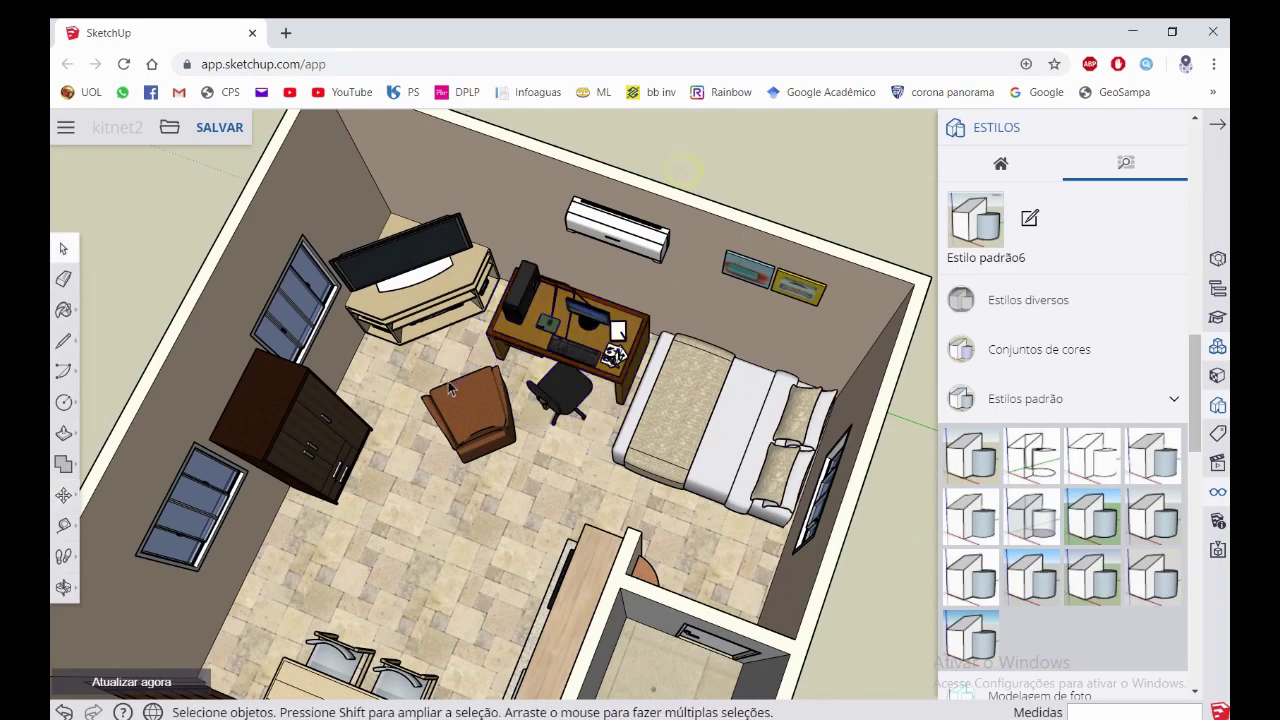
pyautogui.scroll(2, 400, 420)
pyautogui.scroll(2, 343, 445)
pyautogui.scroll(-3, 486, 424)
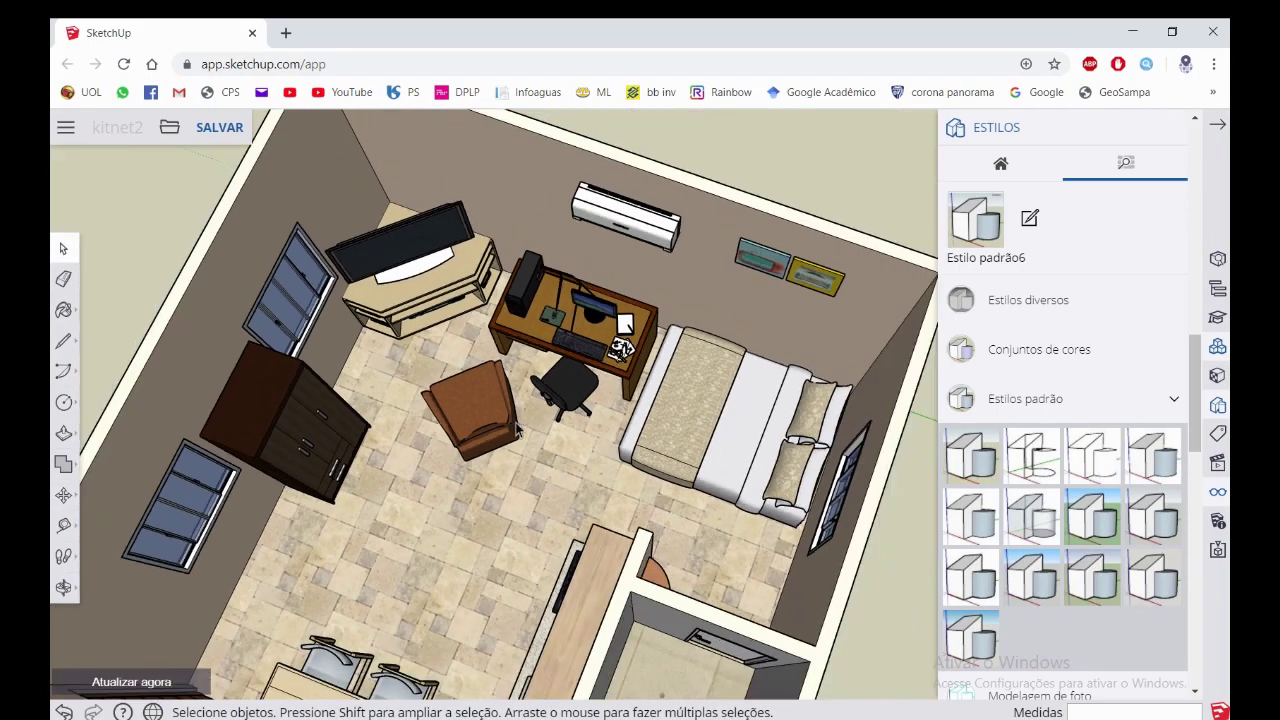
pyautogui.moveTo(486, 424); pyautogui.dragTo(509, 300, button='middle')
pyautogui.scroll(2, 445, 340)
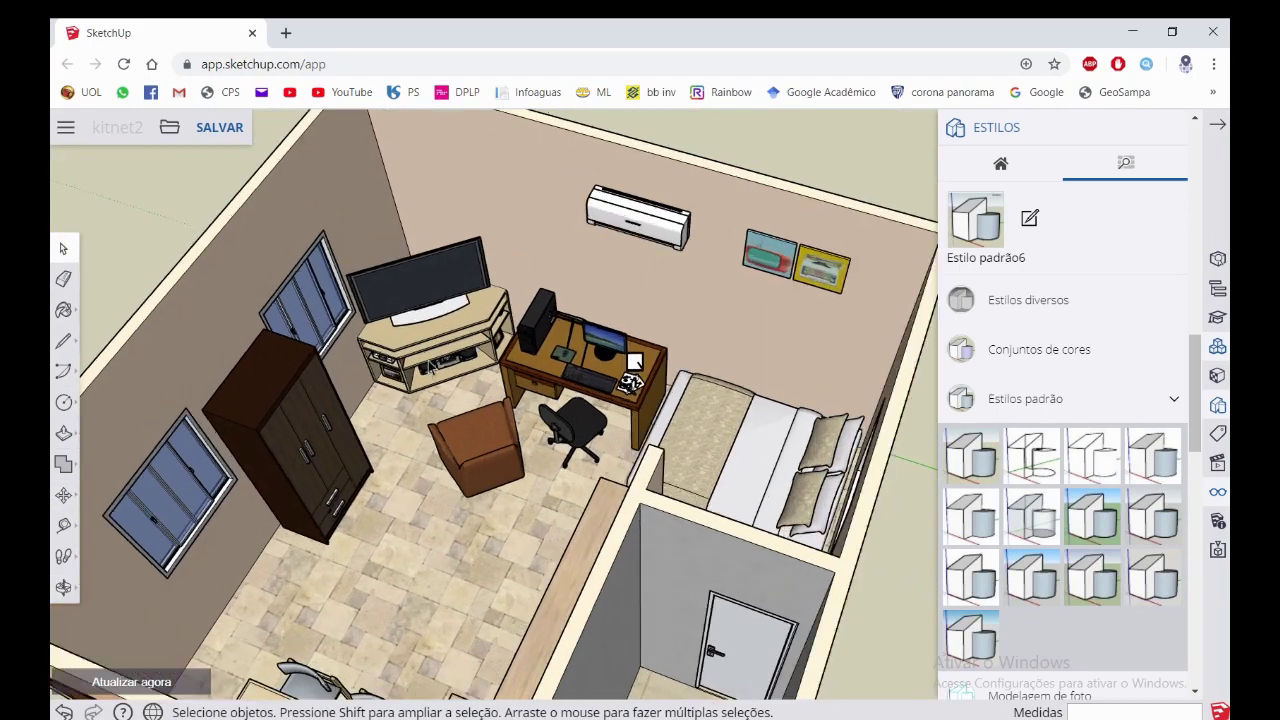
pyautogui.scroll(2, 445, 340)
pyautogui.scroll(2, 445, 340)
pyautogui.click(445, 338)
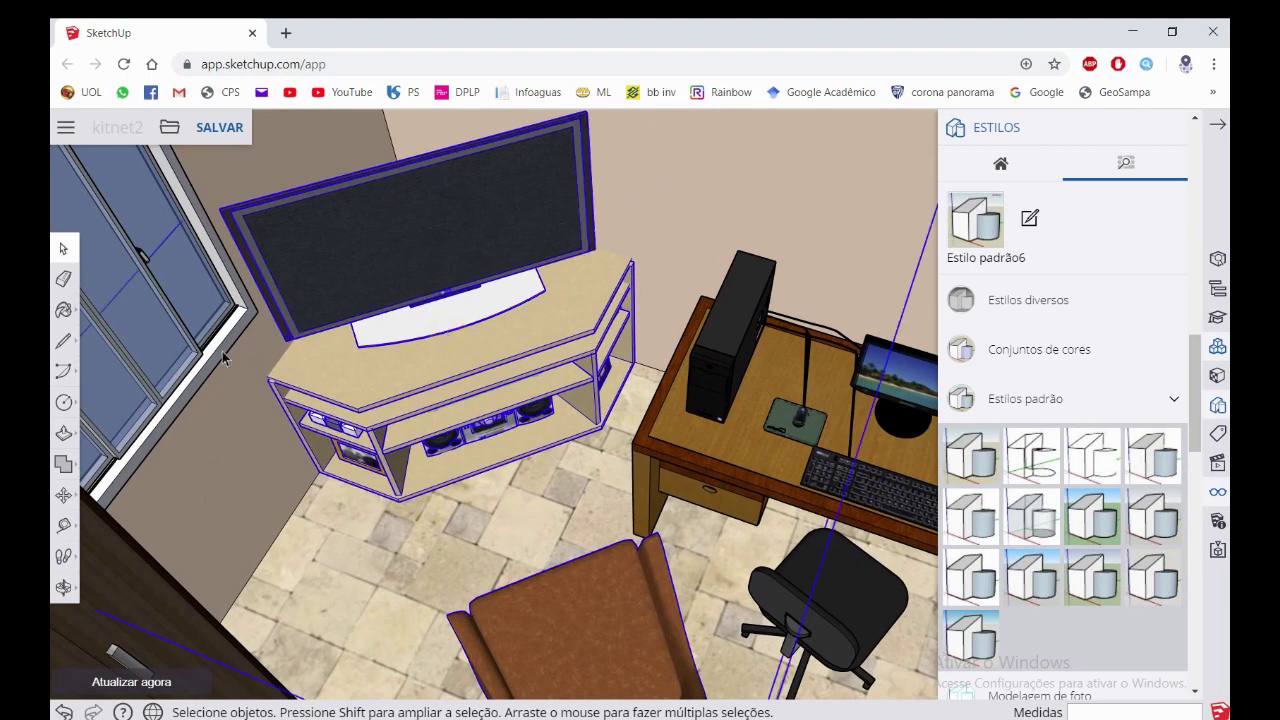
# Move the TV stand 5 cm further into its corner
pyautogui.click(63, 494)
pyautogui.moveTo(250, 470); pyautogui.dragTo(331, 453, button='middle')
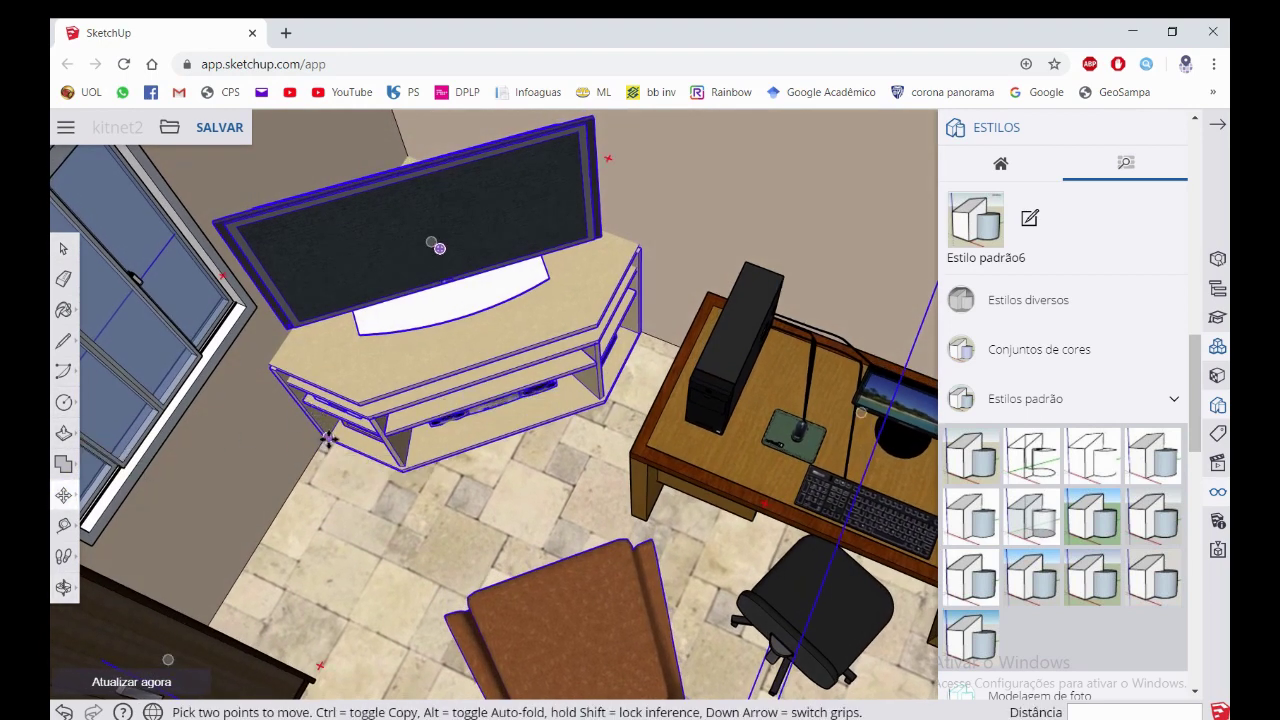
pyautogui.click(325, 440)
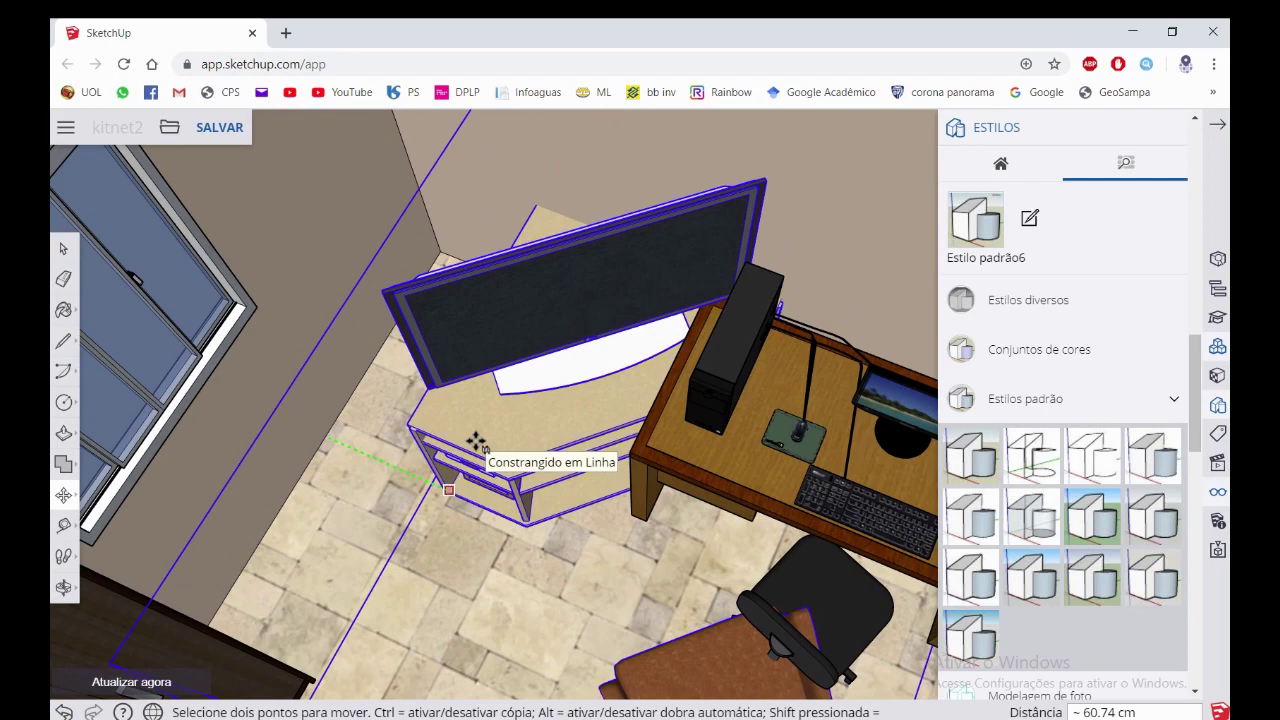
pyautogui.moveTo(477, 443); pyautogui.dragTo(471, 434, button='middle')
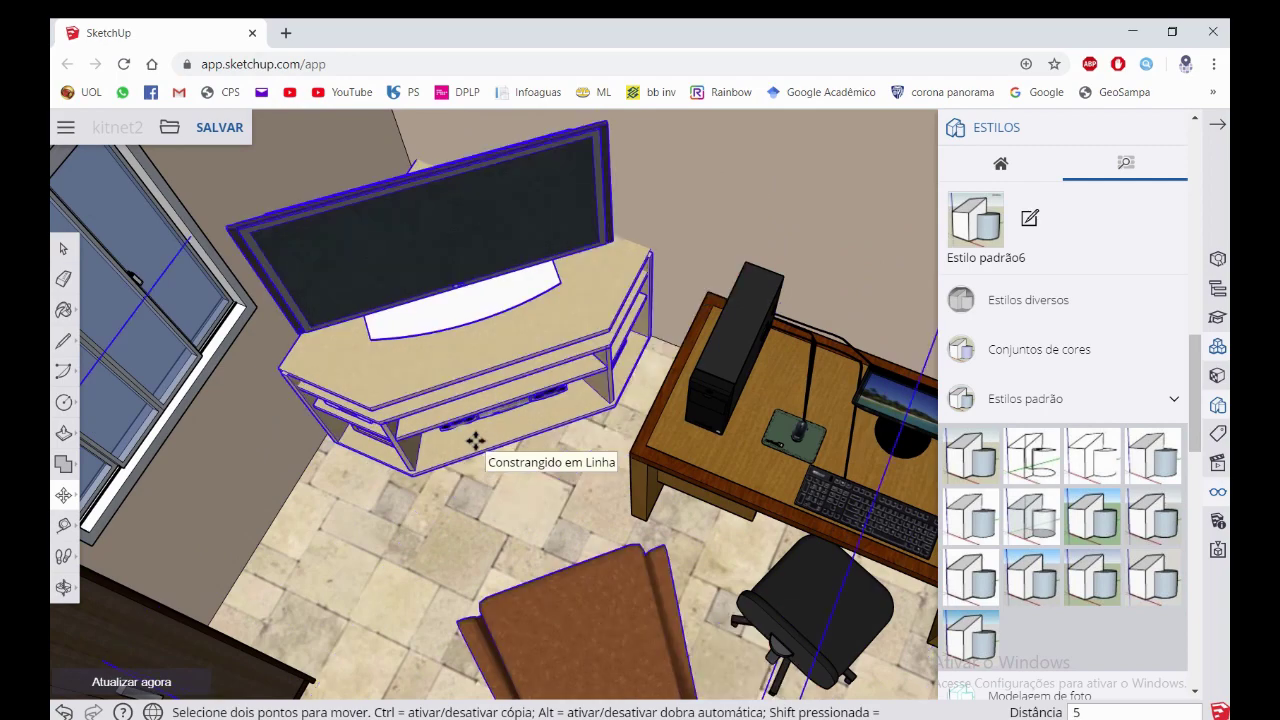
pyautogui.moveTo(443, 250); pyautogui.dragTo(647, 358, button='middle')
pyautogui.scroll(3, 647, 358)
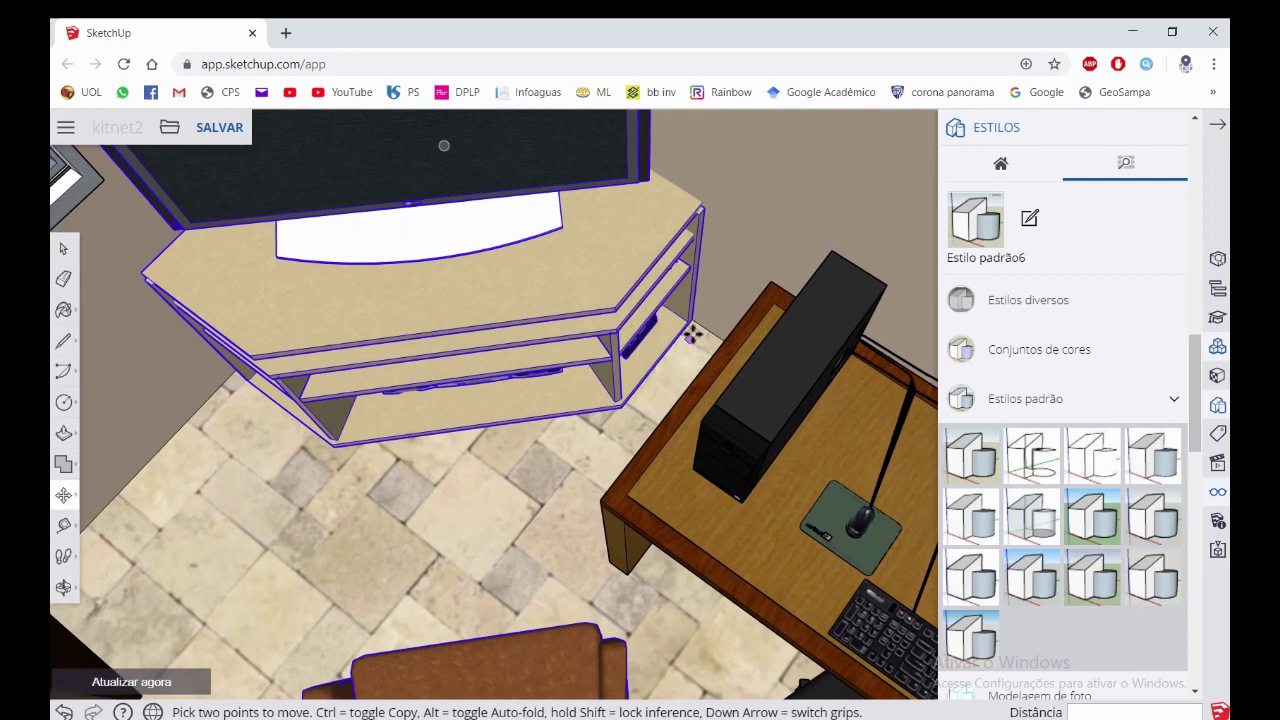
pyautogui.click(692, 318)
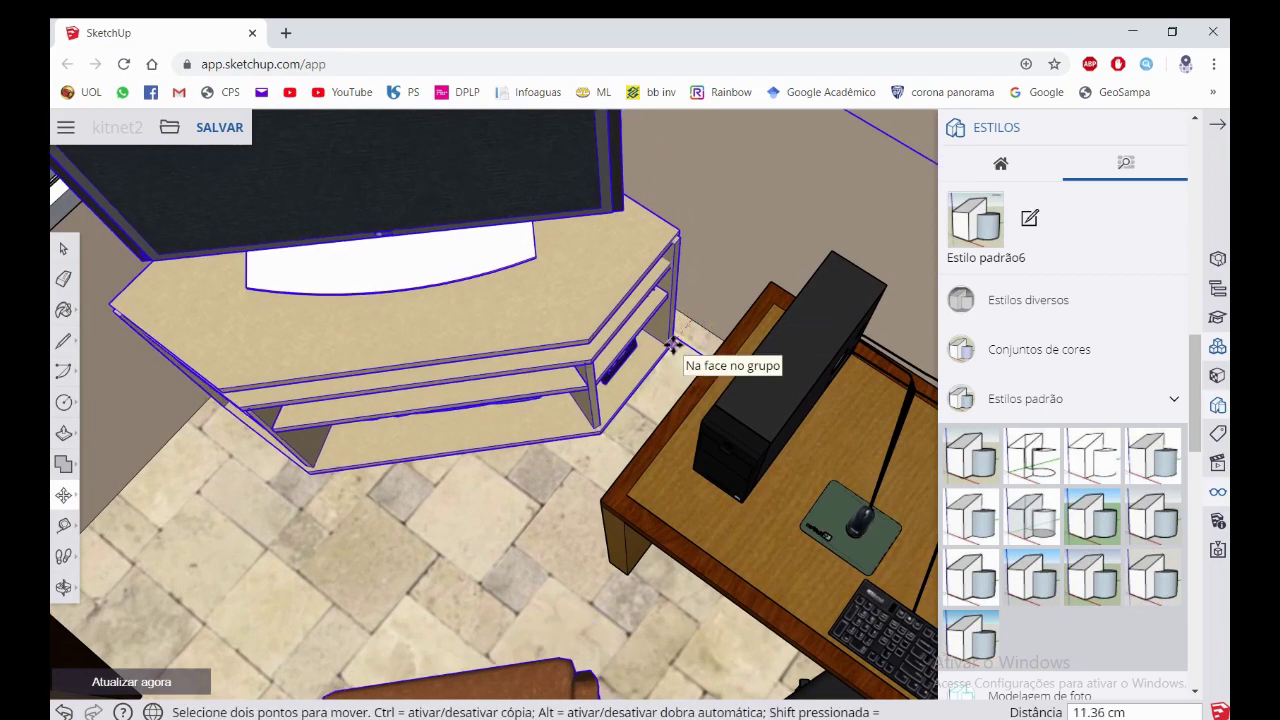
pyautogui.write('5')
pyautogui.press('Return')
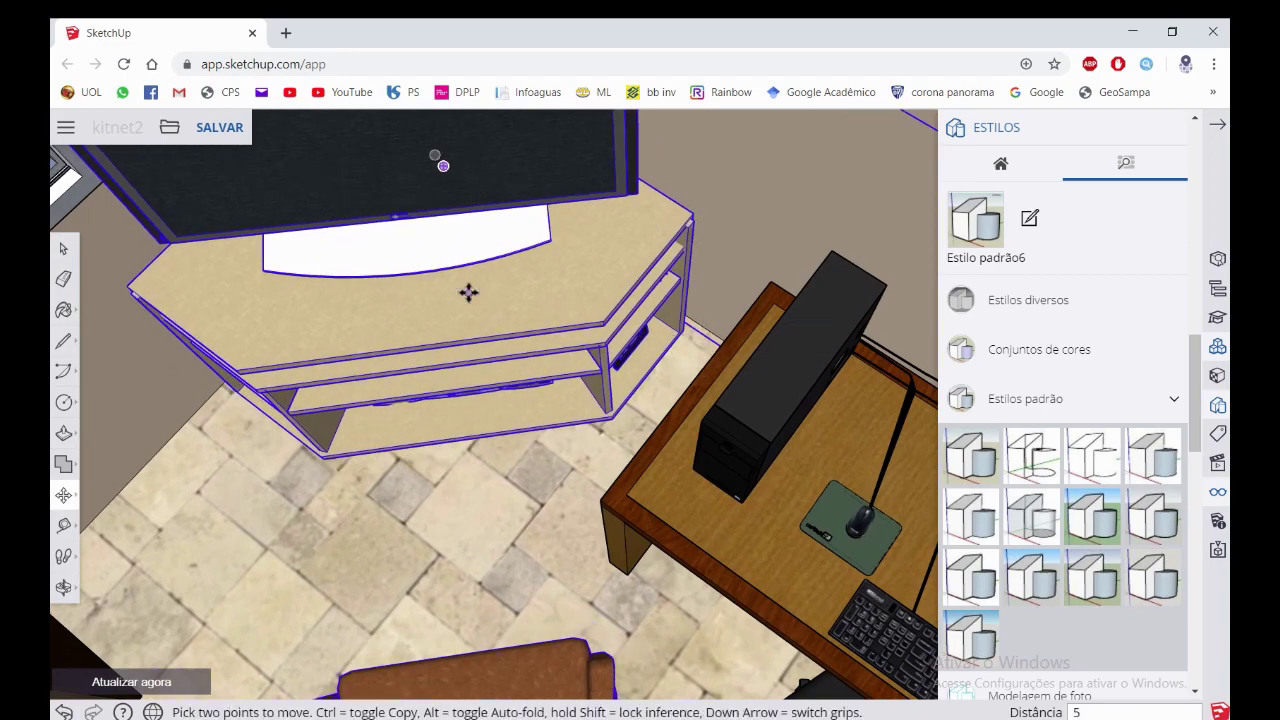
# Deselect the TV stand and orbit and zoom out to view the whole furnished house
pyautogui.scroll(-3, 466, 291)
pyautogui.scroll(-2, 443, 286)
pyautogui.scroll(-2, 426, 292)
pyautogui.press('space')
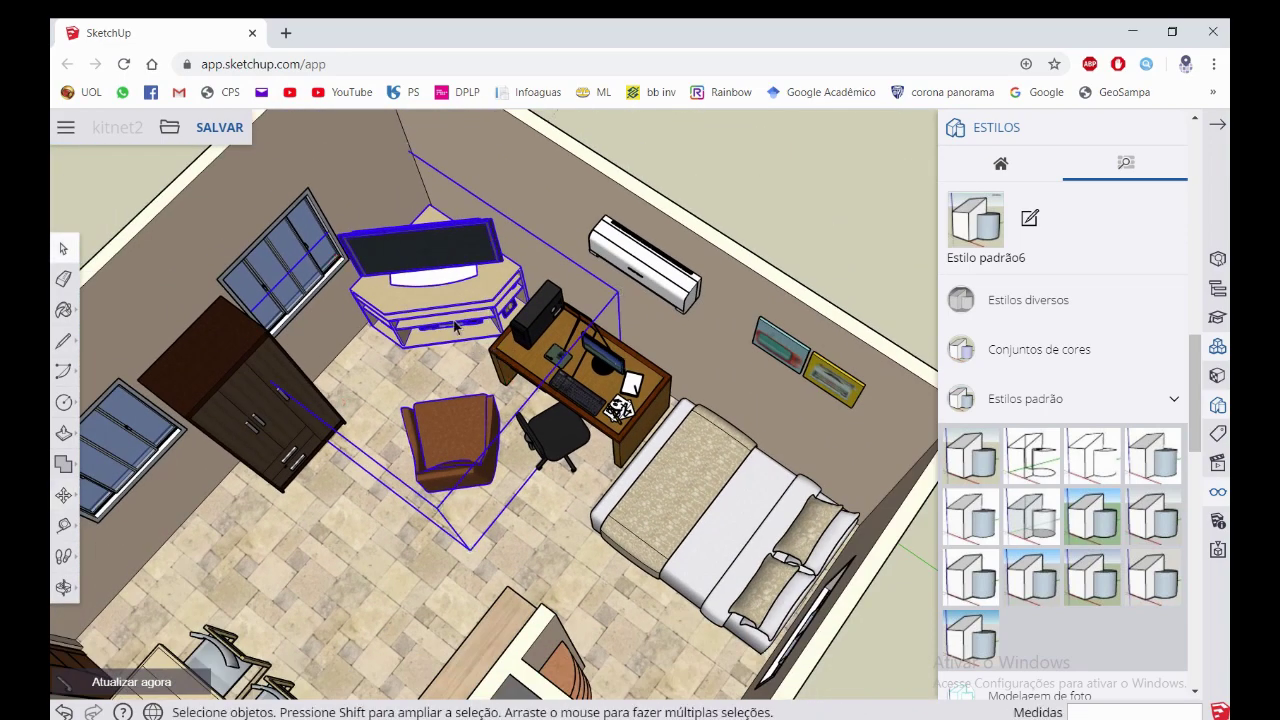
pyautogui.moveTo(426, 292); pyautogui.dragTo(672, 196, button='middle')
pyautogui.moveTo(491, 368); pyautogui.dragTo(457, 480, button='middle')
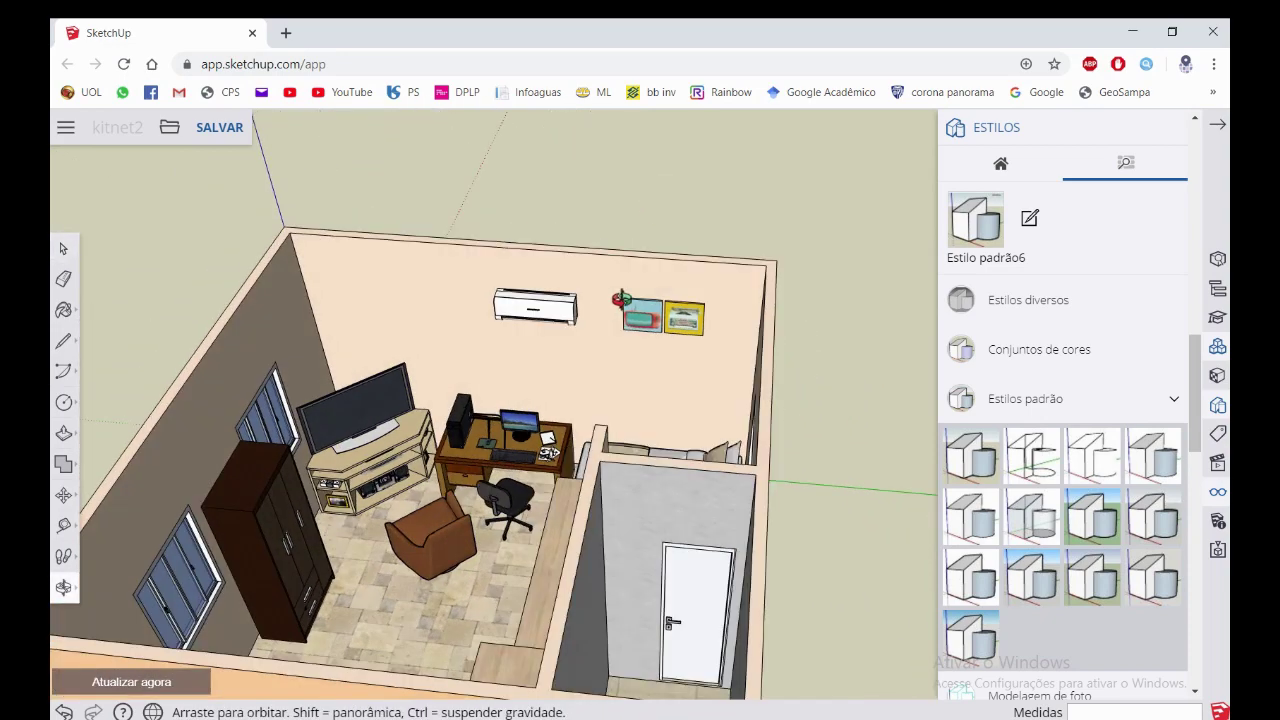
pyautogui.scroll(-2, 457, 480)
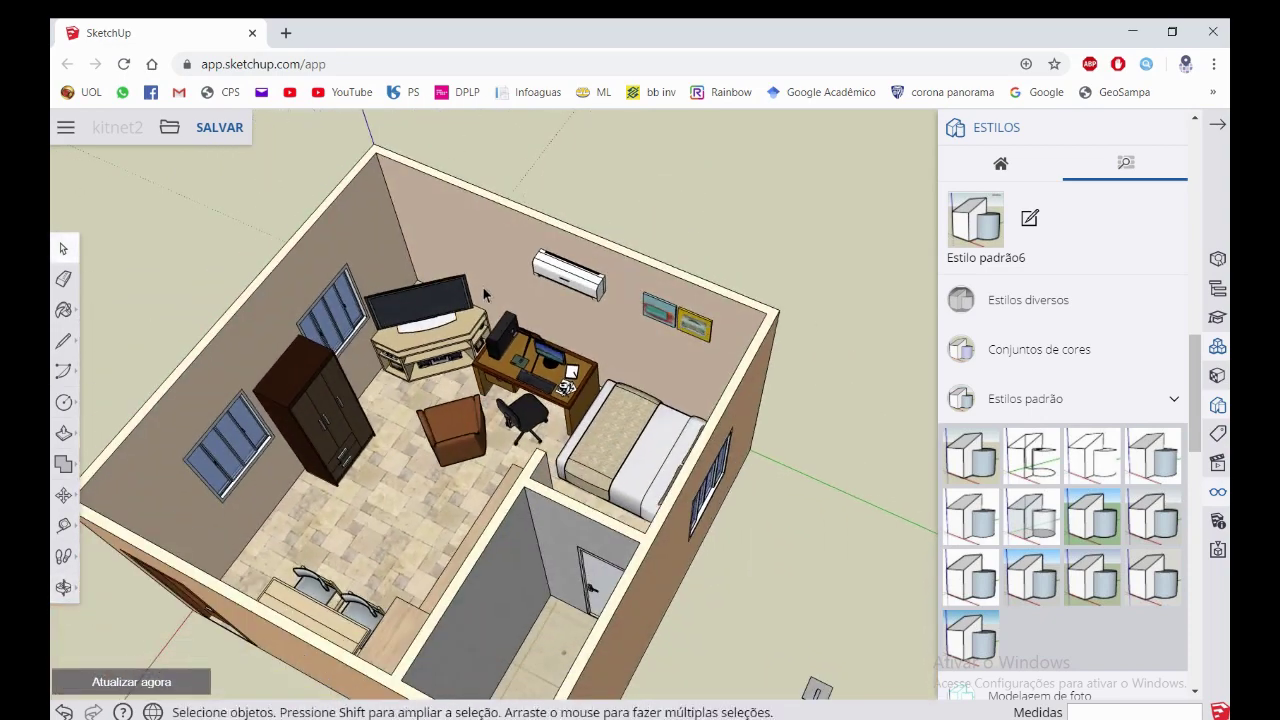
pyautogui.scroll(-2, 457, 480)
pyautogui.scroll(-1, 457, 480)
pyautogui.scroll(-1, 457, 480)
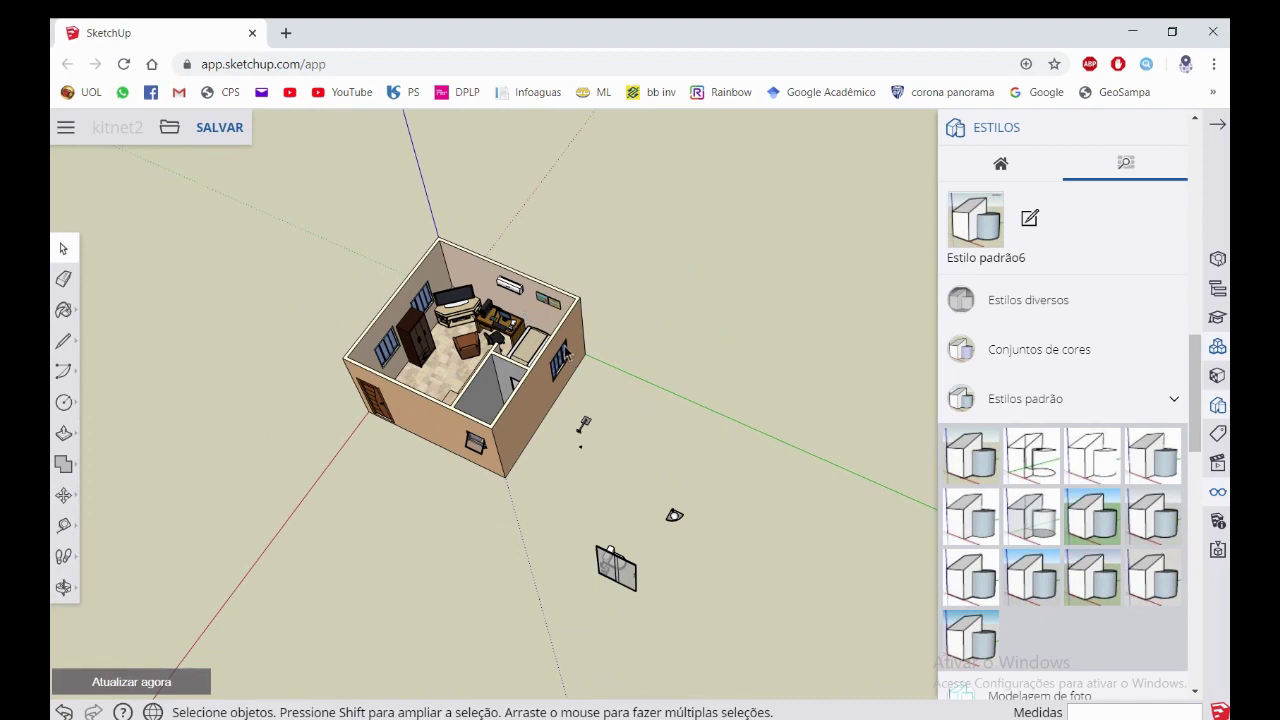
pyautogui.scroll(2, 528, 336)
pyautogui.scroll(2, 528, 336)
# Move the corner sink into the bathroom corner beside the door
pyautogui.moveTo(698, 503); pyautogui.dragTo(656, 405, button='middle')
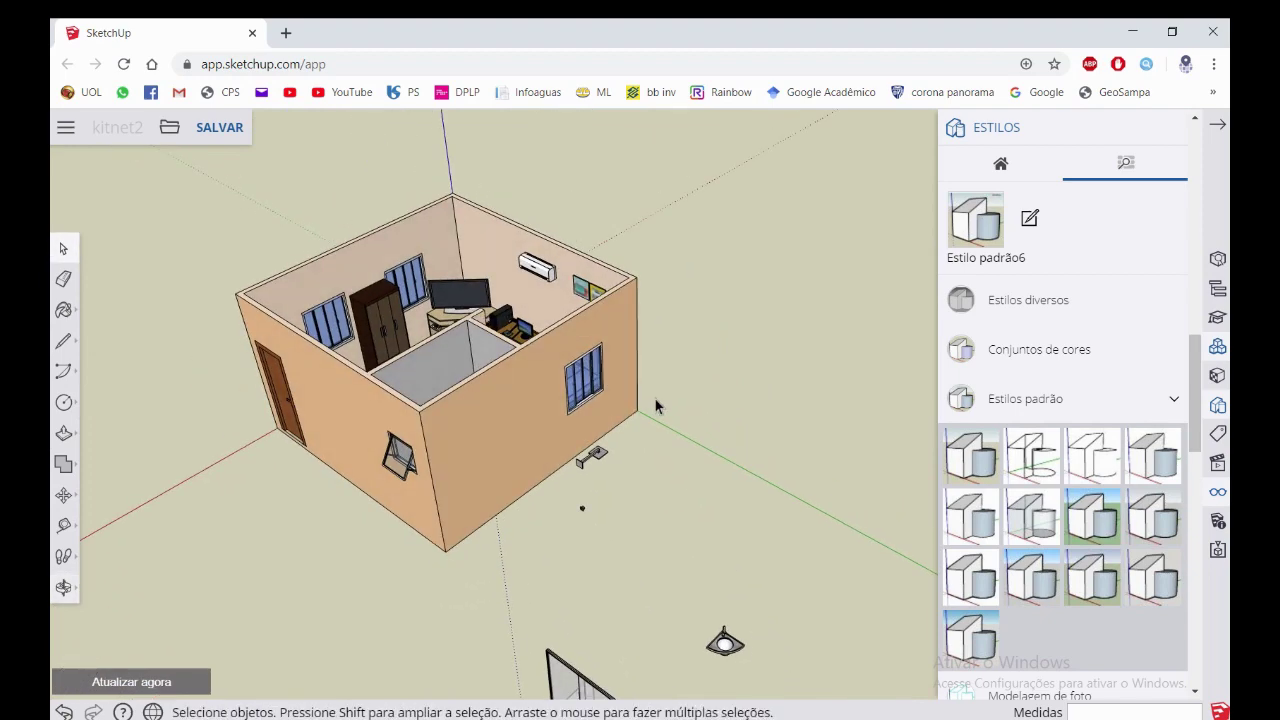
pyautogui.scroll(3, 725, 640)
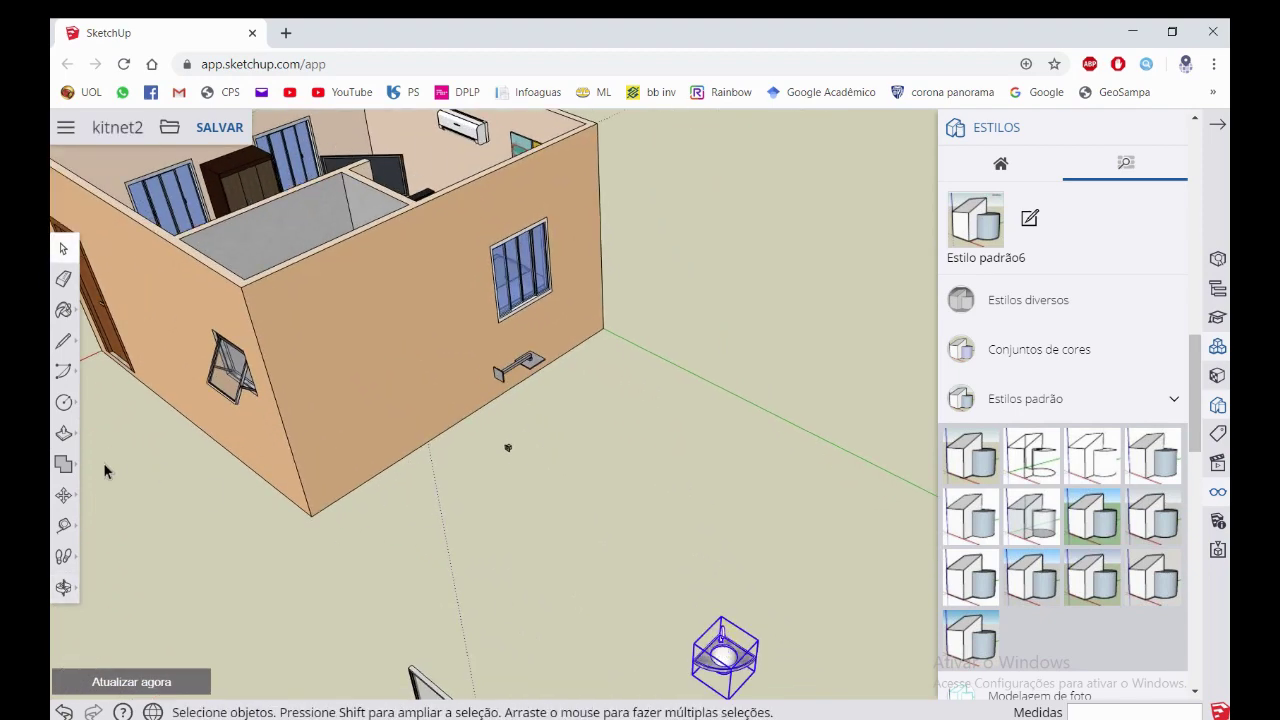
pyautogui.click(63, 495)
pyautogui.scroll(3, 757, 648)
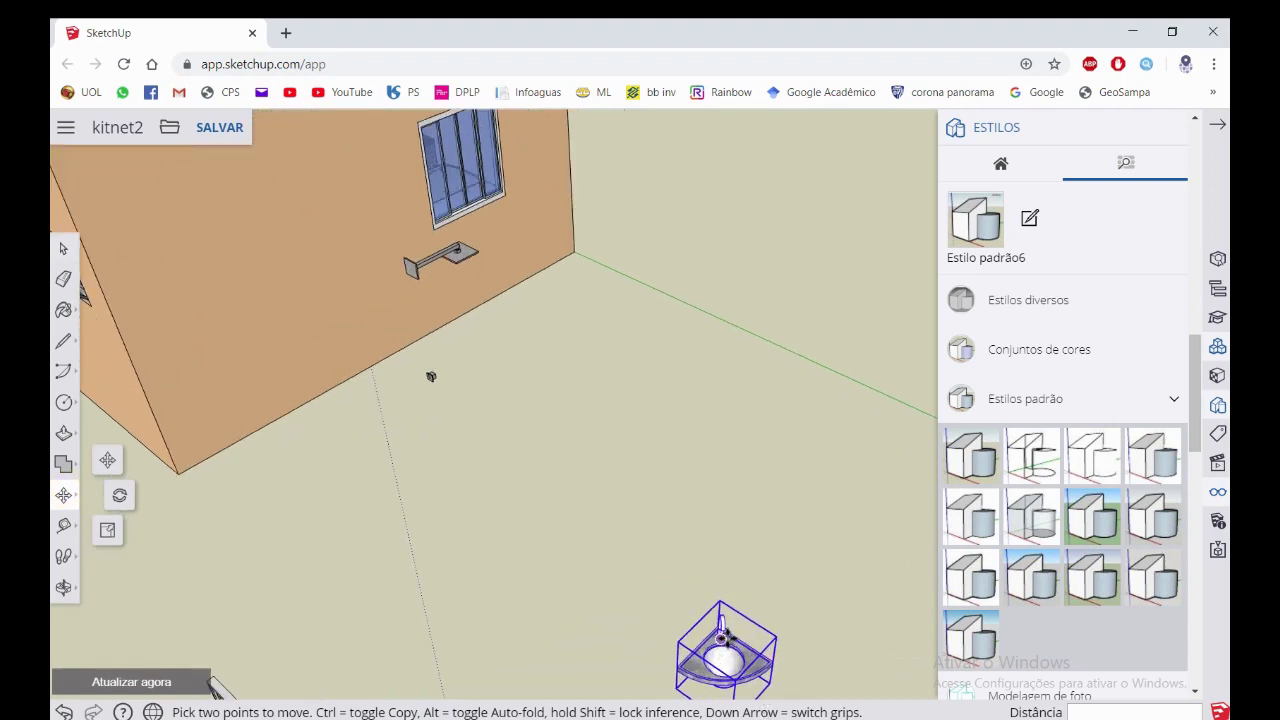
pyautogui.scroll(3, 740, 640)
pyautogui.moveTo(725, 635)
pyautogui.mouseDown(button='middle')
pyautogui.moveTo(914, 625)
pyautogui.moveTo(922, 550)
pyautogui.moveTo(889, 537)
pyautogui.moveTo(884, 520)
pyautogui.mouseUp(button='middle')
pyautogui.scroll(-5, 528, 457)
pyautogui.scroll(-3, 517, 446)
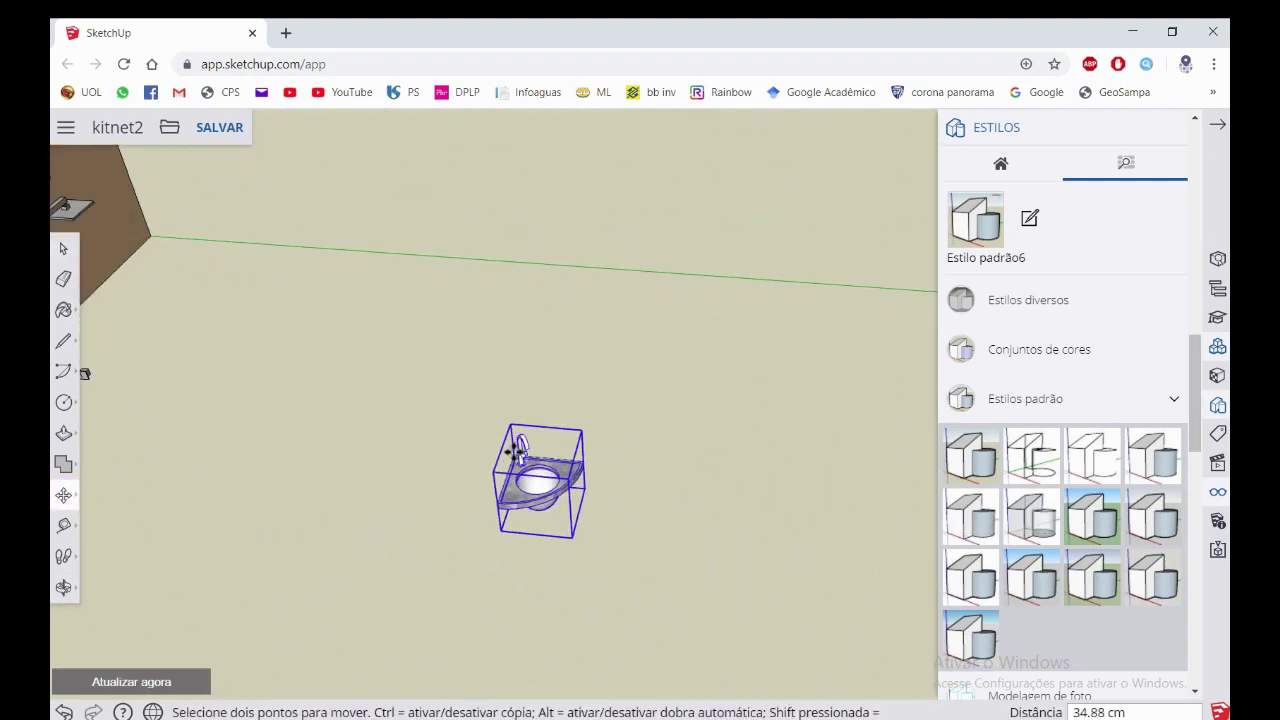
pyautogui.moveTo(517, 446)
pyautogui.mouseDown(button='middle')
pyautogui.moveTo(571, 426)
pyautogui.moveTo(447, 529)
pyautogui.moveTo(350, 320)
pyautogui.moveTo(391, 346)
pyautogui.mouseUp(button='middle')
pyautogui.click(447, 529)
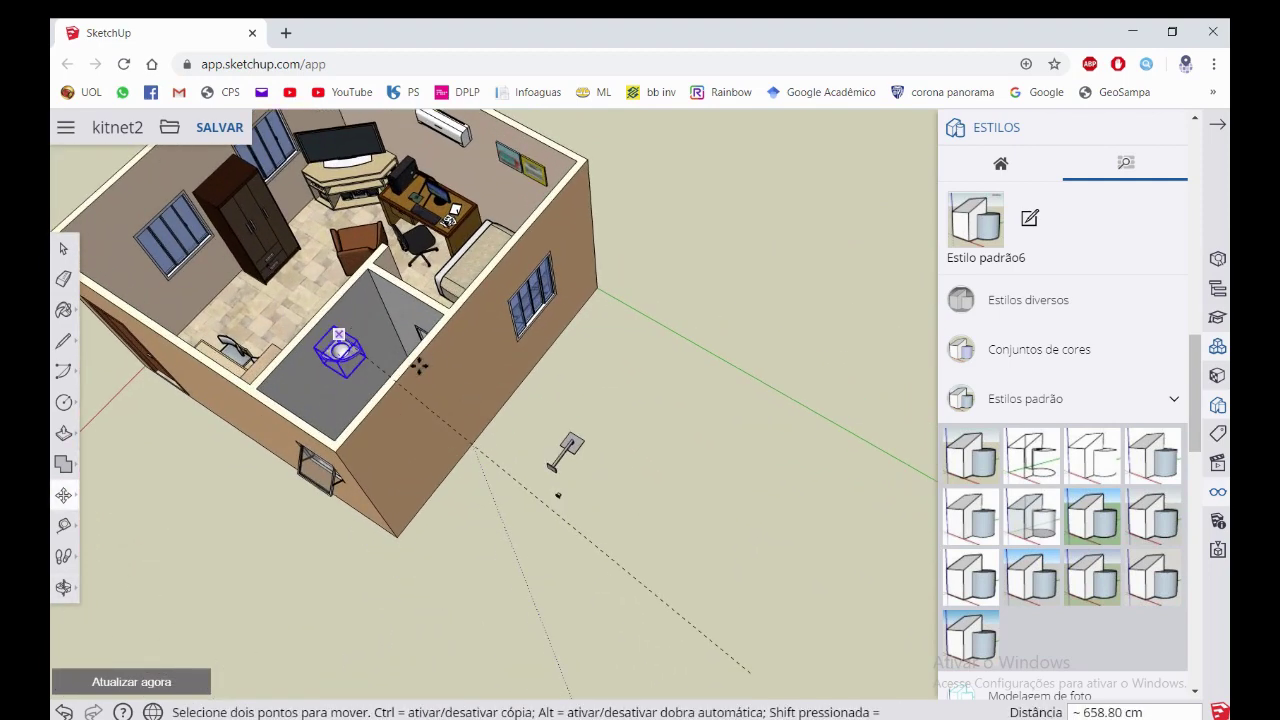
pyautogui.scroll(3, 420, 480)
pyautogui.scroll(3, 436, 465)
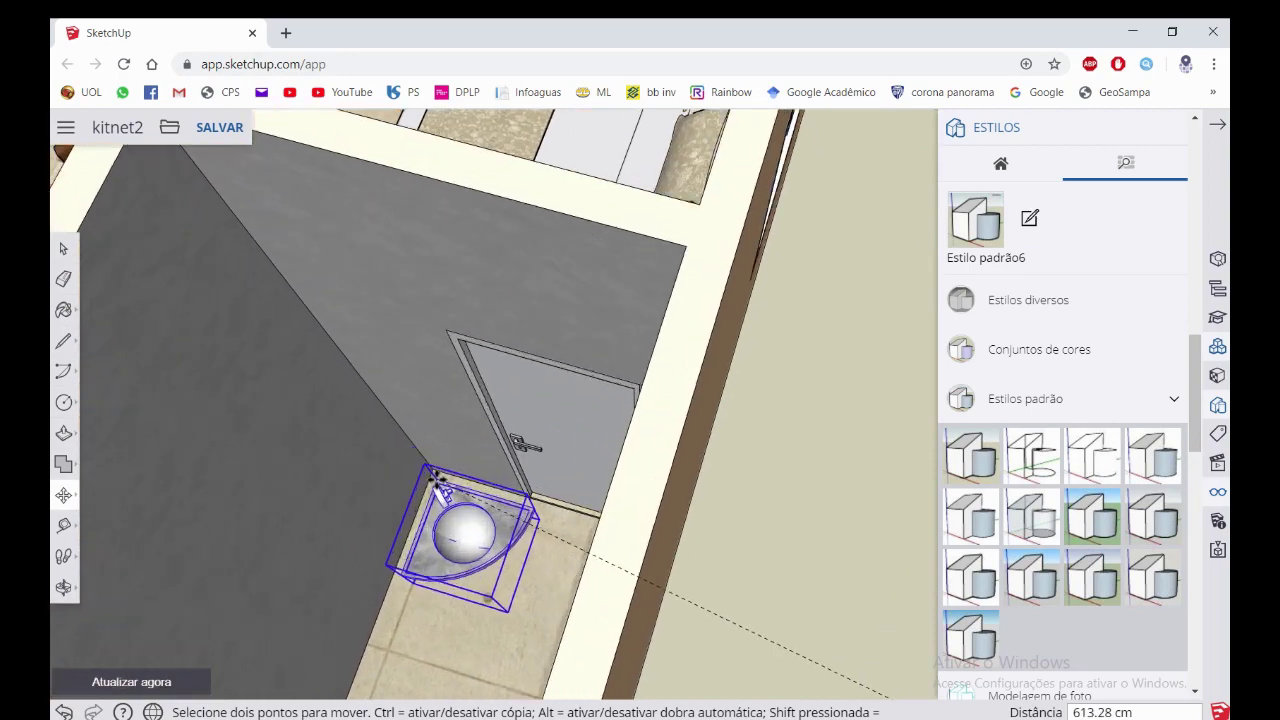
pyautogui.scroll(3, 436, 465)
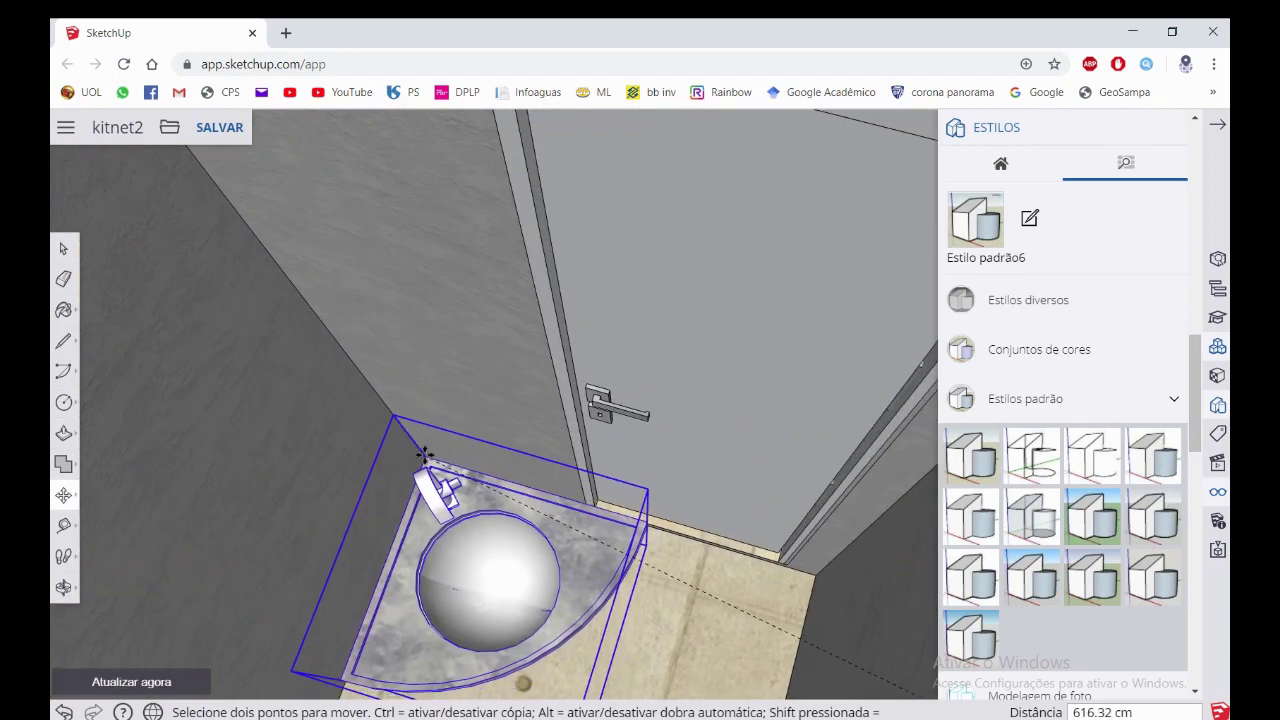
pyautogui.moveTo(425, 452)
pyautogui.mouseDown(button='middle')
pyautogui.moveTo(423, 523)
pyautogui.moveTo(423, 451)
pyautogui.mouseUp(button='middle')
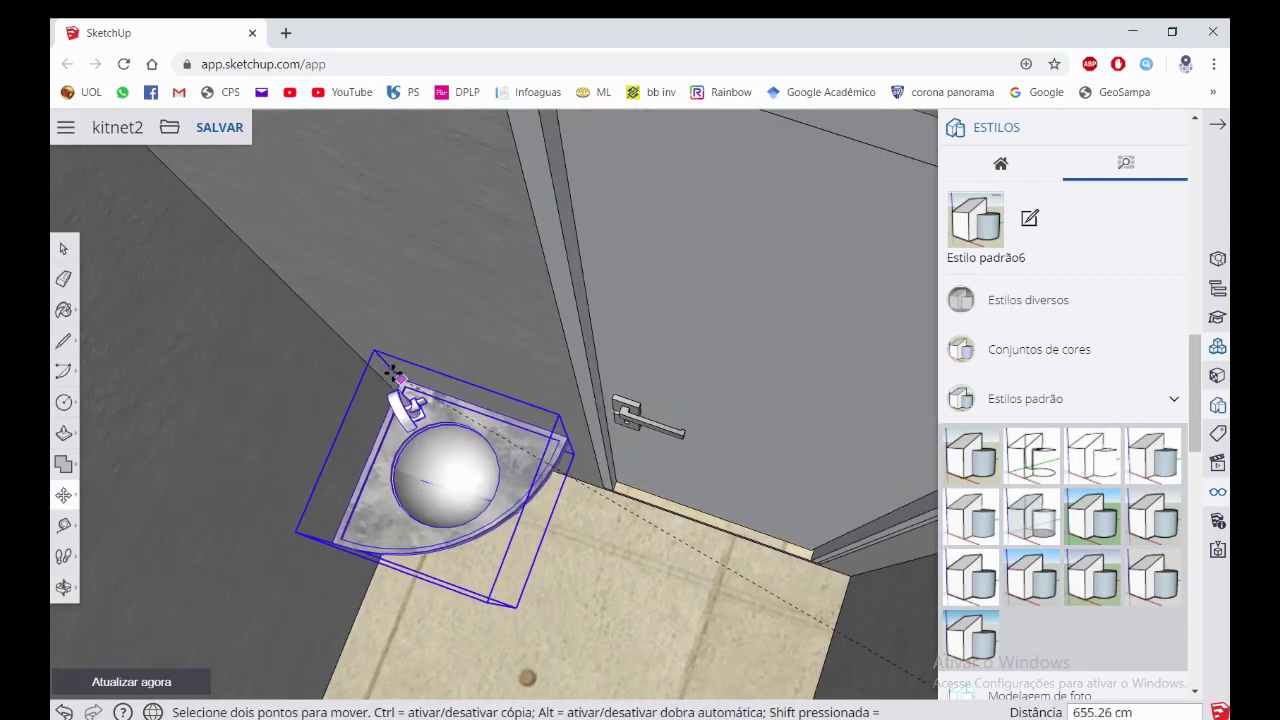
pyautogui.scroll(-2, 352, 347)
pyautogui.scroll(-2, 329, 323)
pyautogui.scroll(-3, 420, 363)
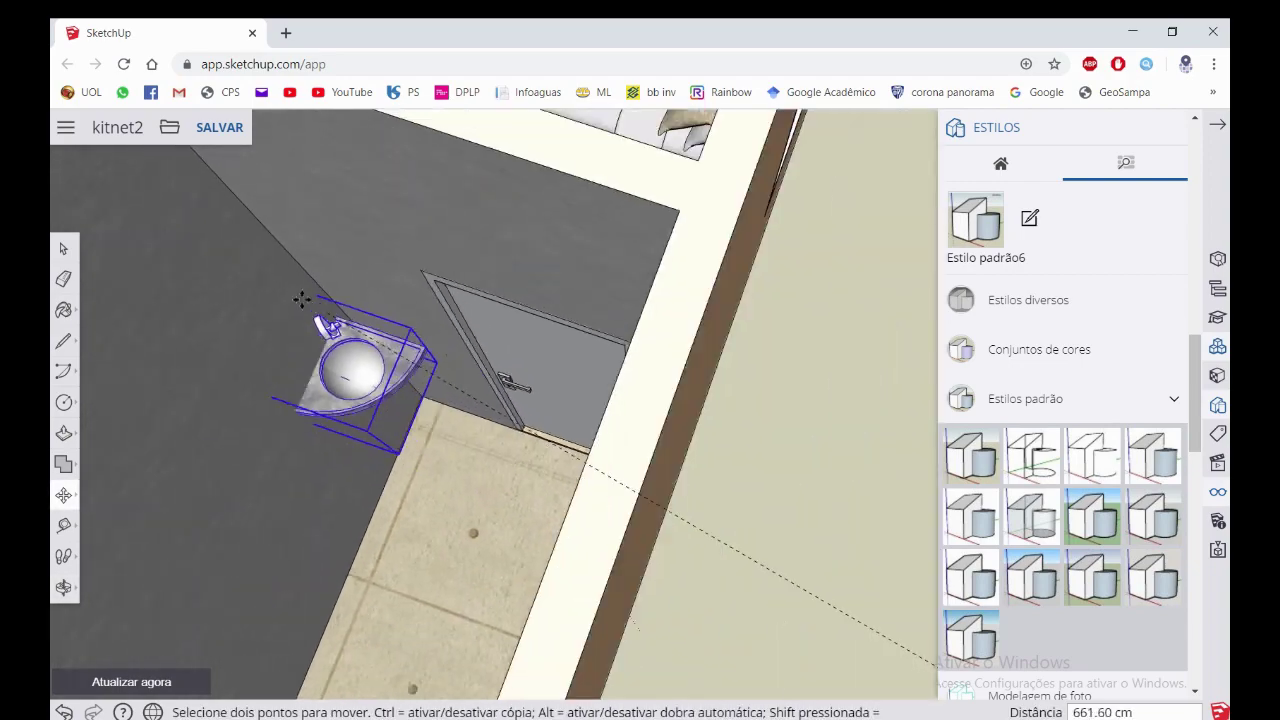
pyautogui.scroll(2, 678, 464)
pyautogui.scroll(3, 699, 465)
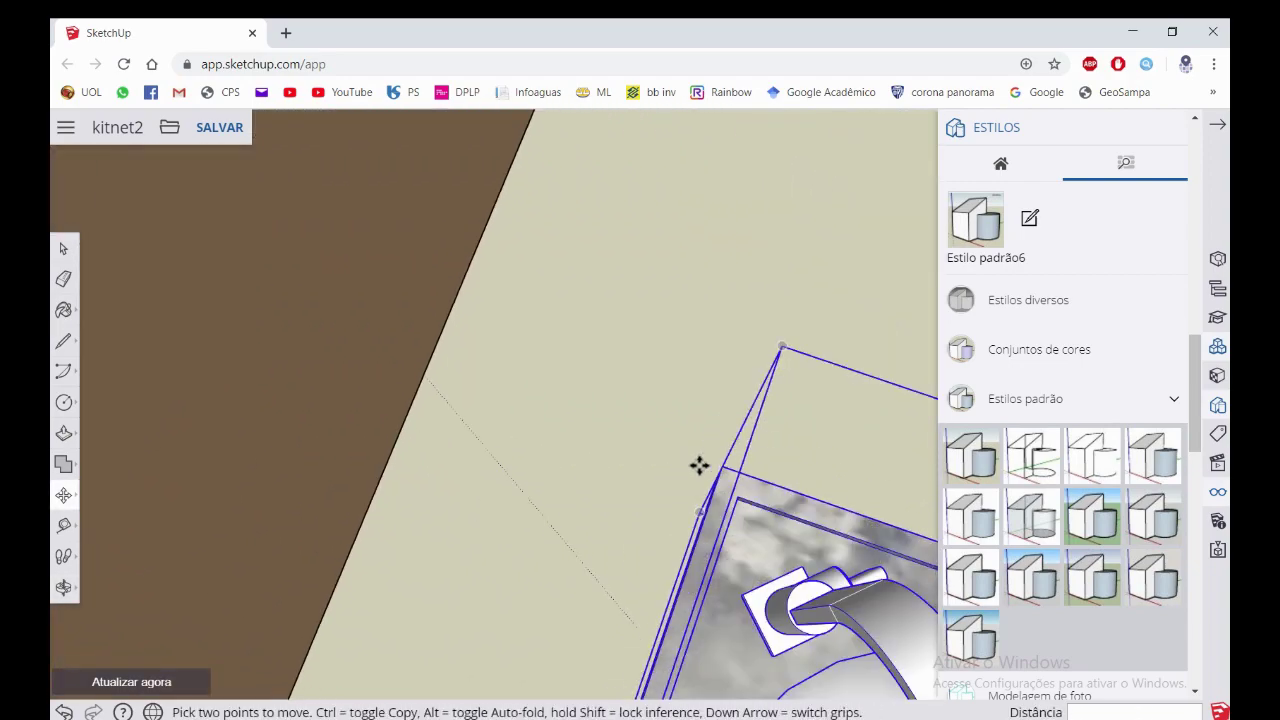
pyautogui.scroll(-2, 716, 460)
pyautogui.scroll(-2, 706, 464)
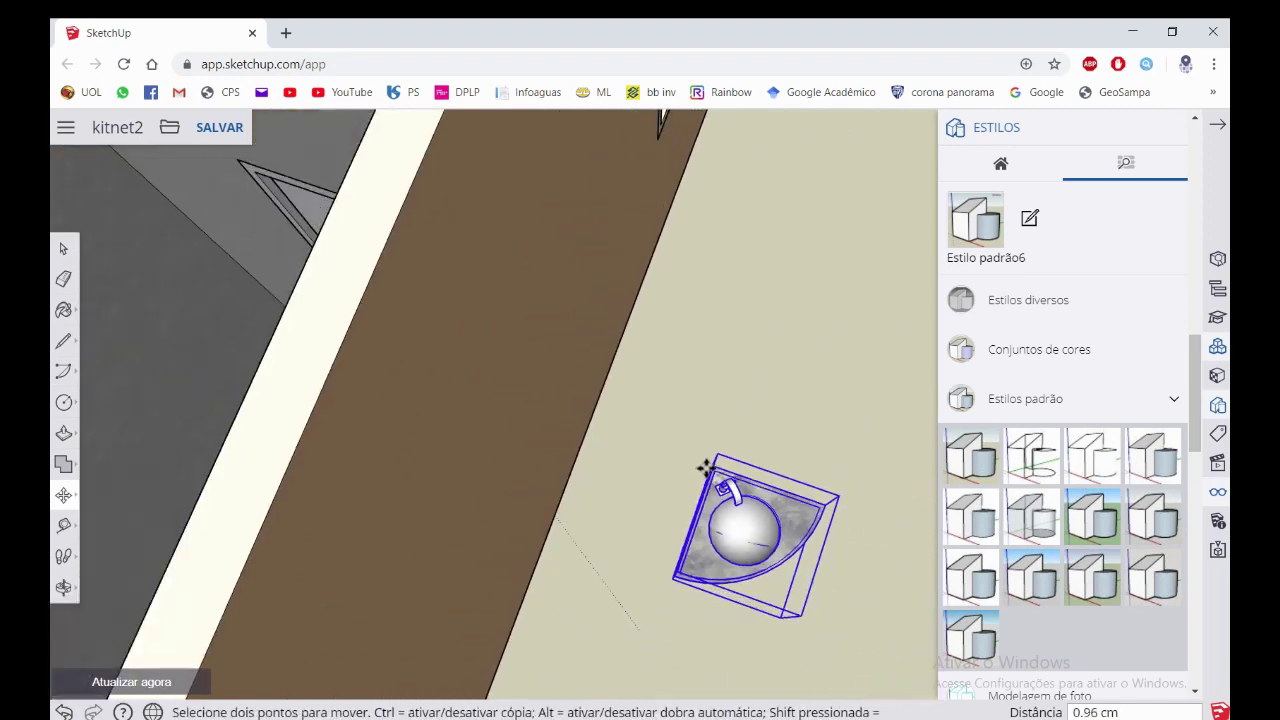
pyautogui.scroll(-2, 470, 392)
pyautogui.scroll(1, 420, 410)
pyautogui.scroll(2, 430, 400)
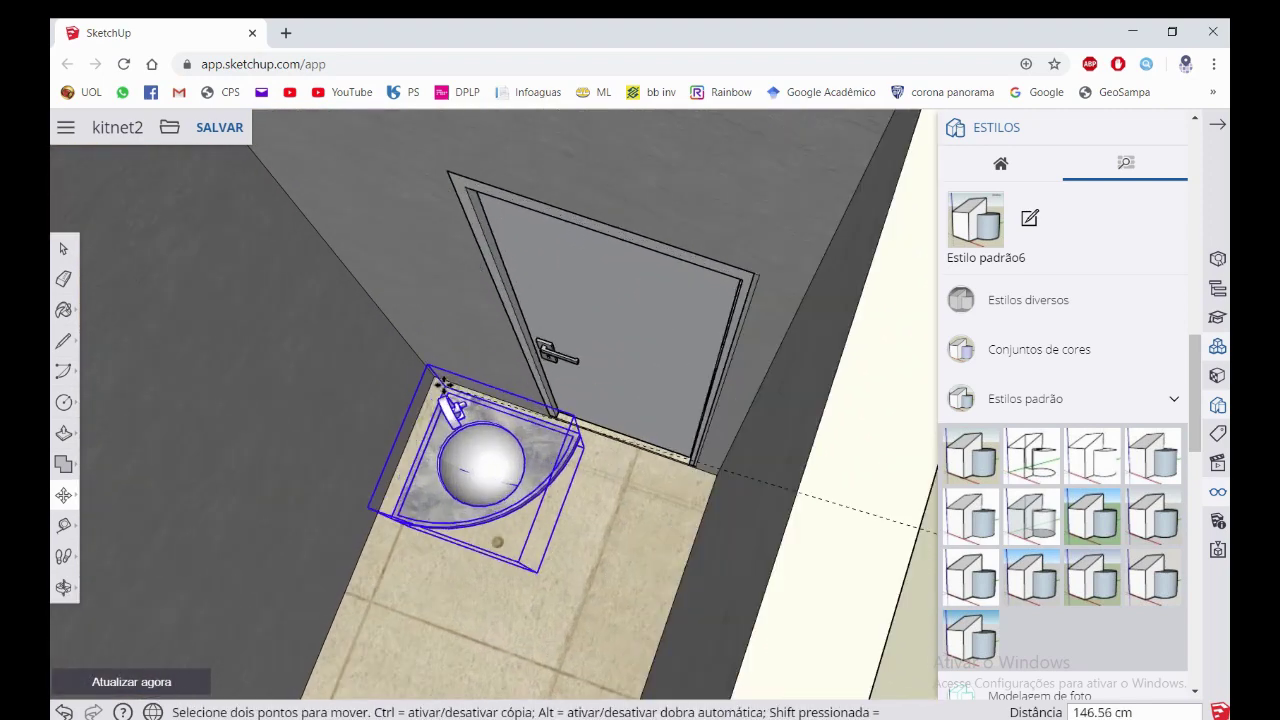
pyautogui.scroll(2, 440, 385)
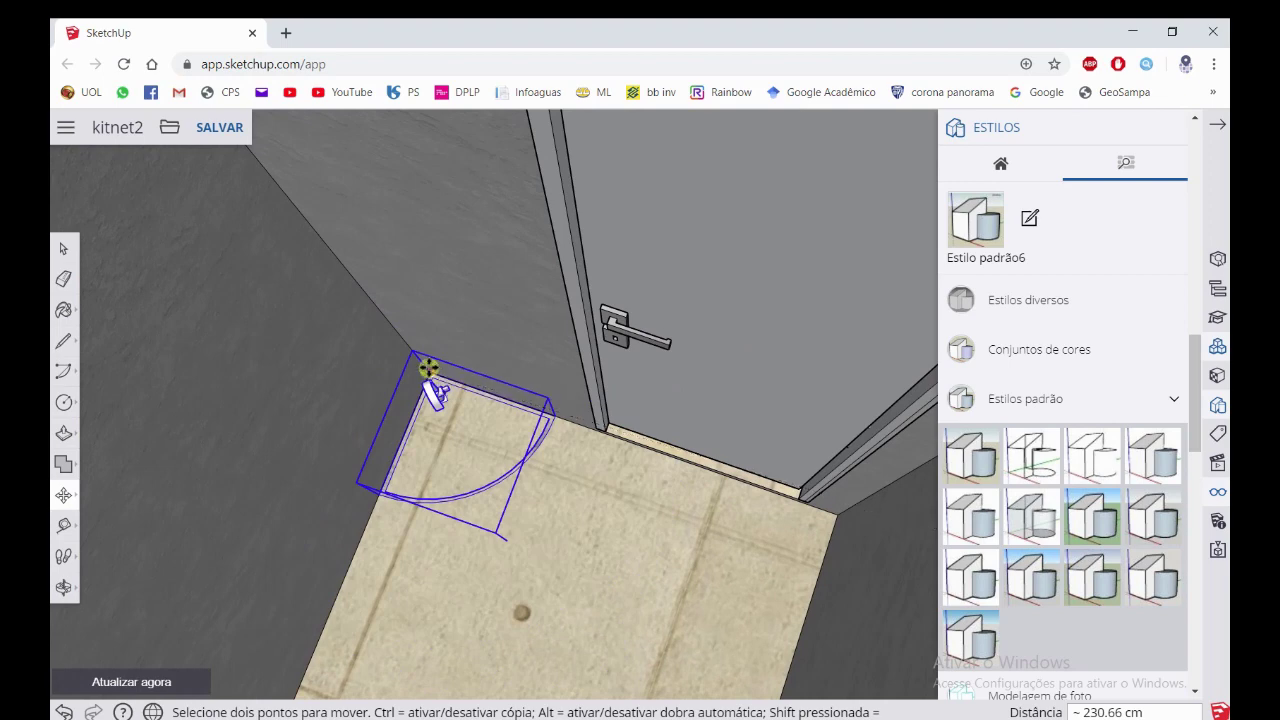
pyautogui.click(428, 368)
# Reposition the sink, entering a distance of 100 cm to lift it up the wall
pyautogui.scroll(-2, 440, 375)
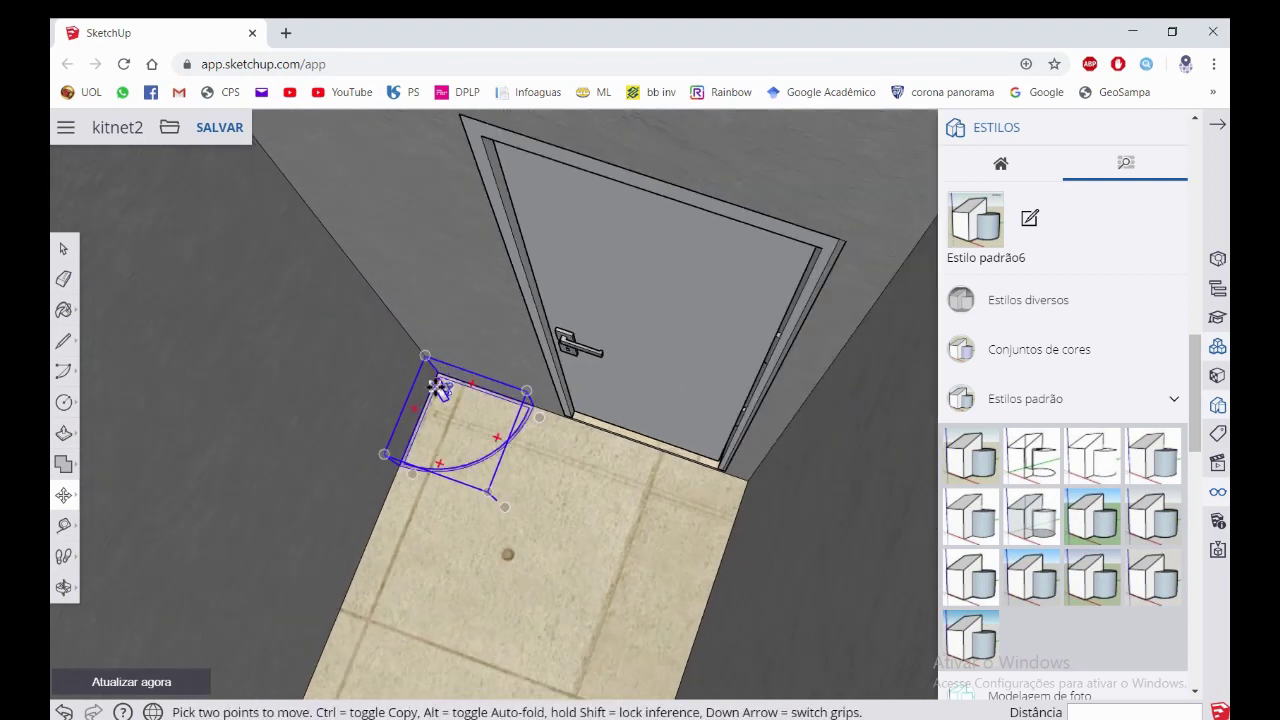
pyautogui.click(437, 377)
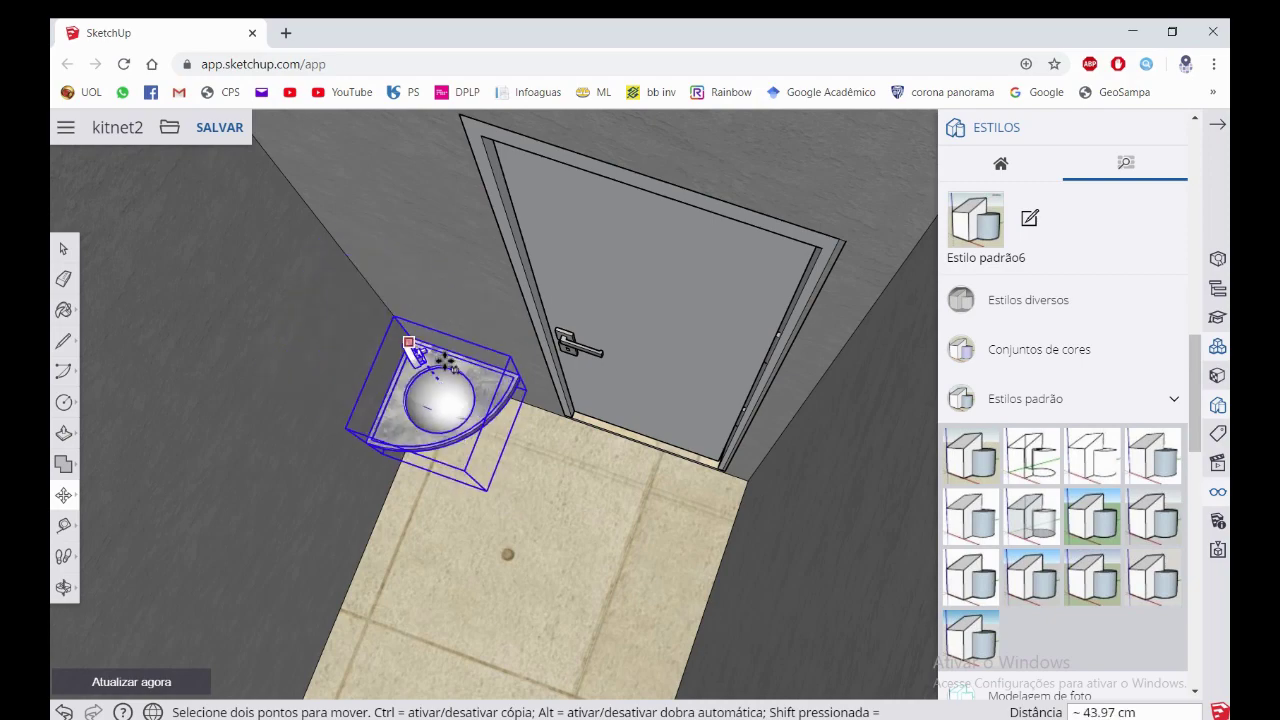
pyautogui.scroll(-3, 403, 306)
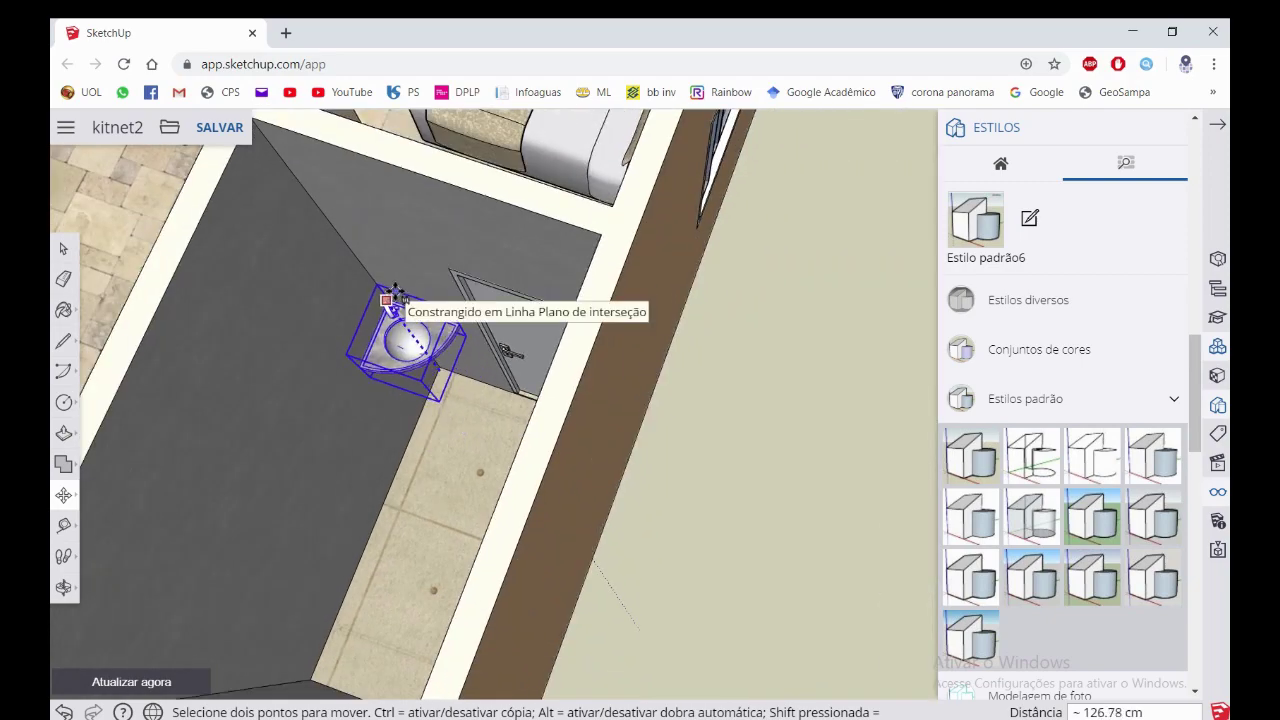
pyautogui.moveTo(397, 295); pyautogui.dragTo(460, 234, button='middle')
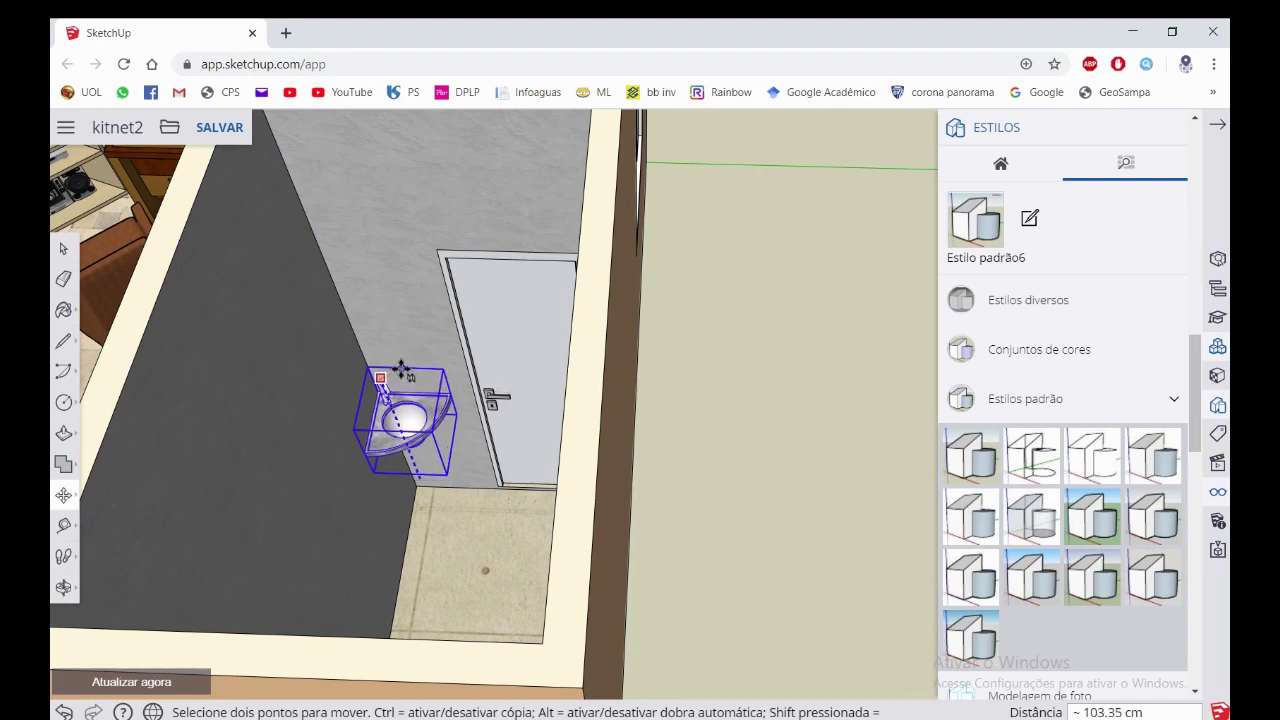
pyautogui.write('100')
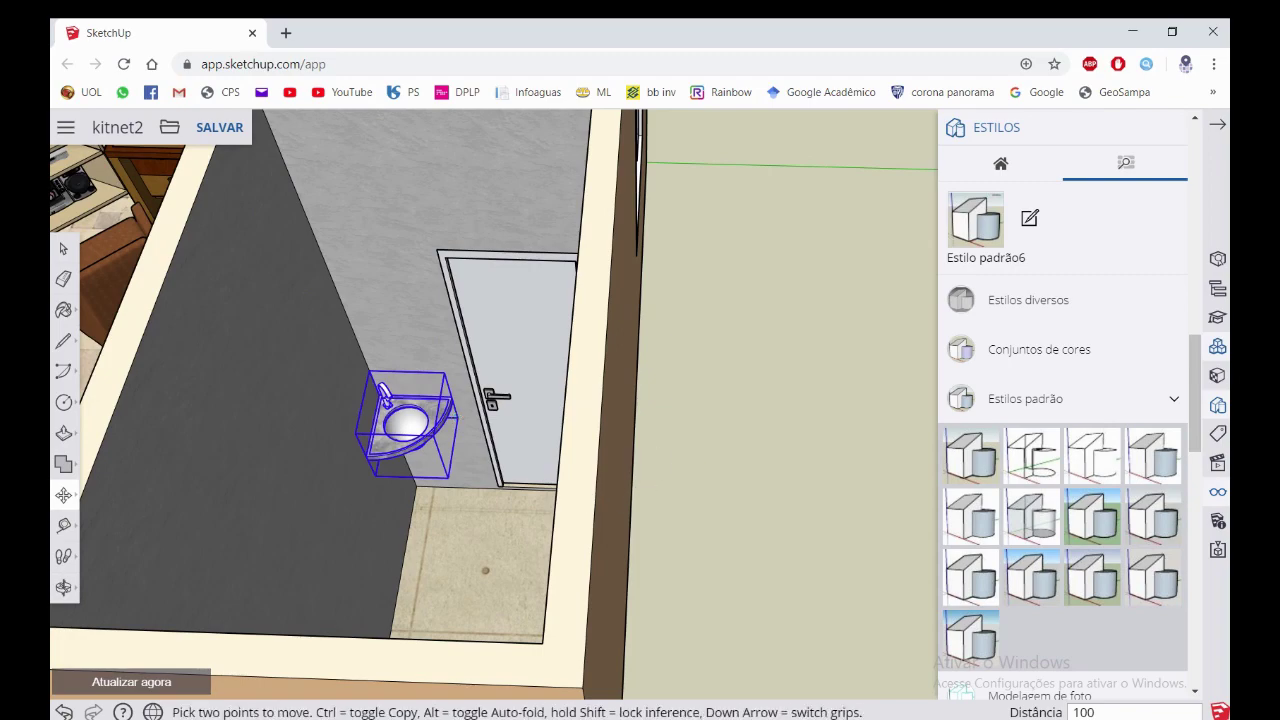
pyautogui.scroll(-3, 607, 423)
pyautogui.scroll(-3, 523, 463)
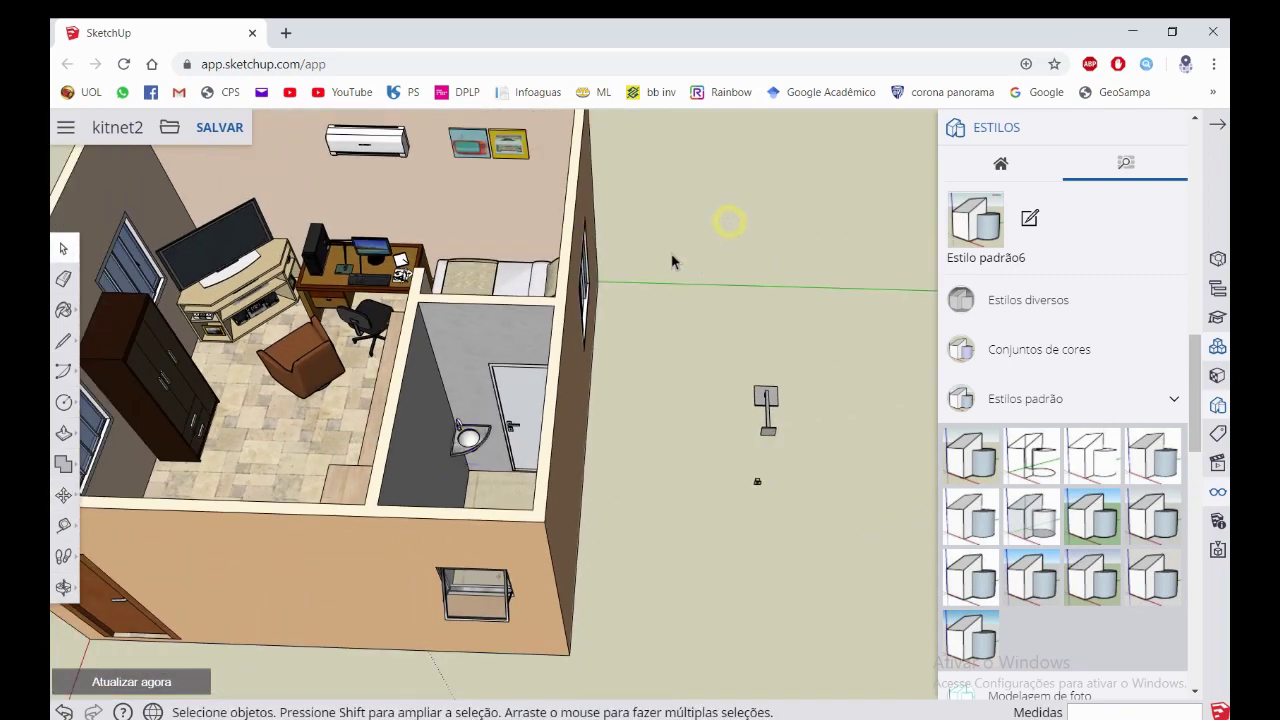
# Scale the corner sink up about 1.05× from its bottom corner grip
pyautogui.scroll(2, 560, 340)
pyautogui.scroll(4, 467, 414)
pyautogui.scroll(3, 419, 457)
pyautogui.moveTo(419, 457)
pyautogui.mouseDown(button='middle')
pyautogui.moveTo(407, 556)
pyautogui.moveTo(410, 513)
pyautogui.mouseUp(button='middle')
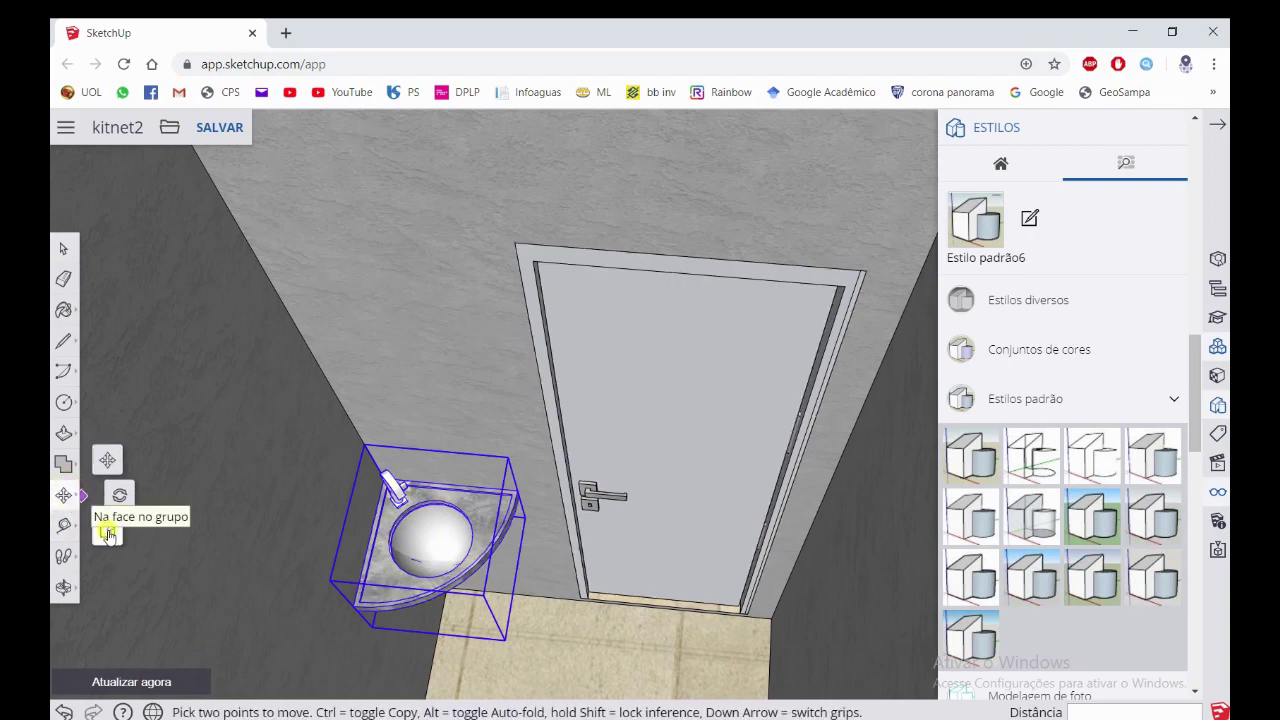
pyautogui.click(107, 530)
pyautogui.scroll(2, 390, 508)
pyautogui.scroll(-2, 421, 443)
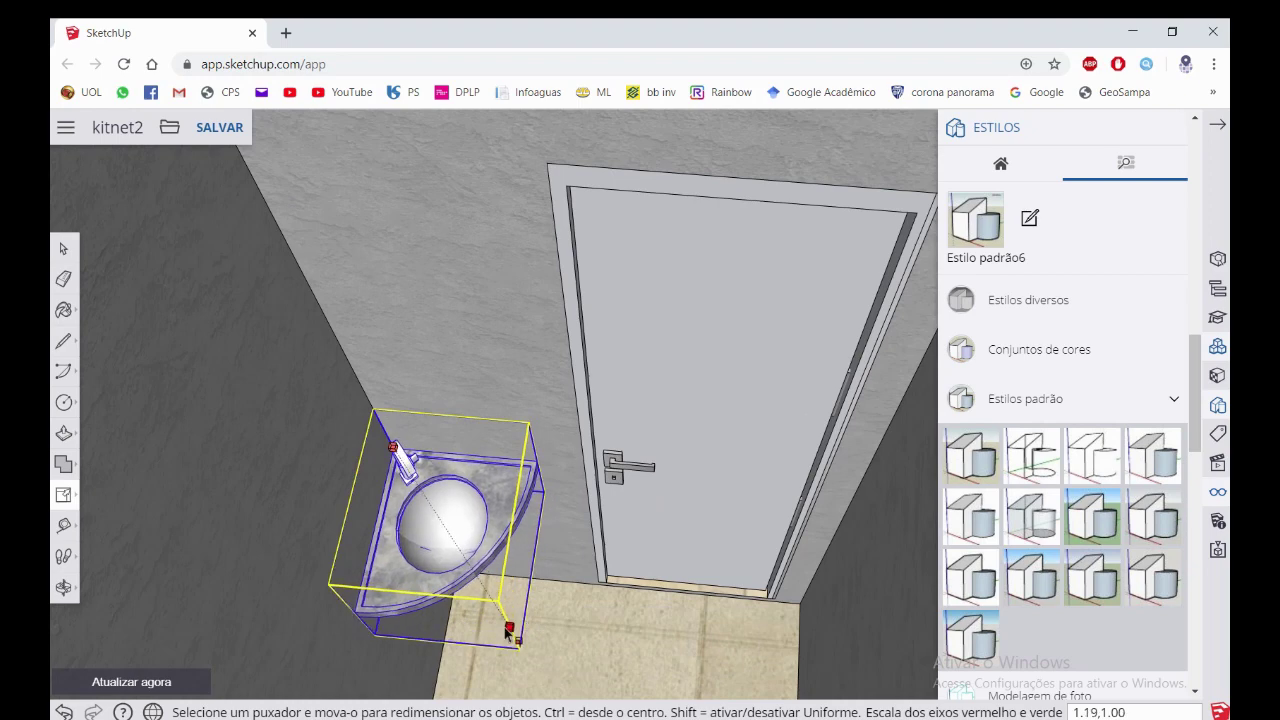
pyautogui.moveTo(522, 622); pyautogui.dragTo(540, 648)
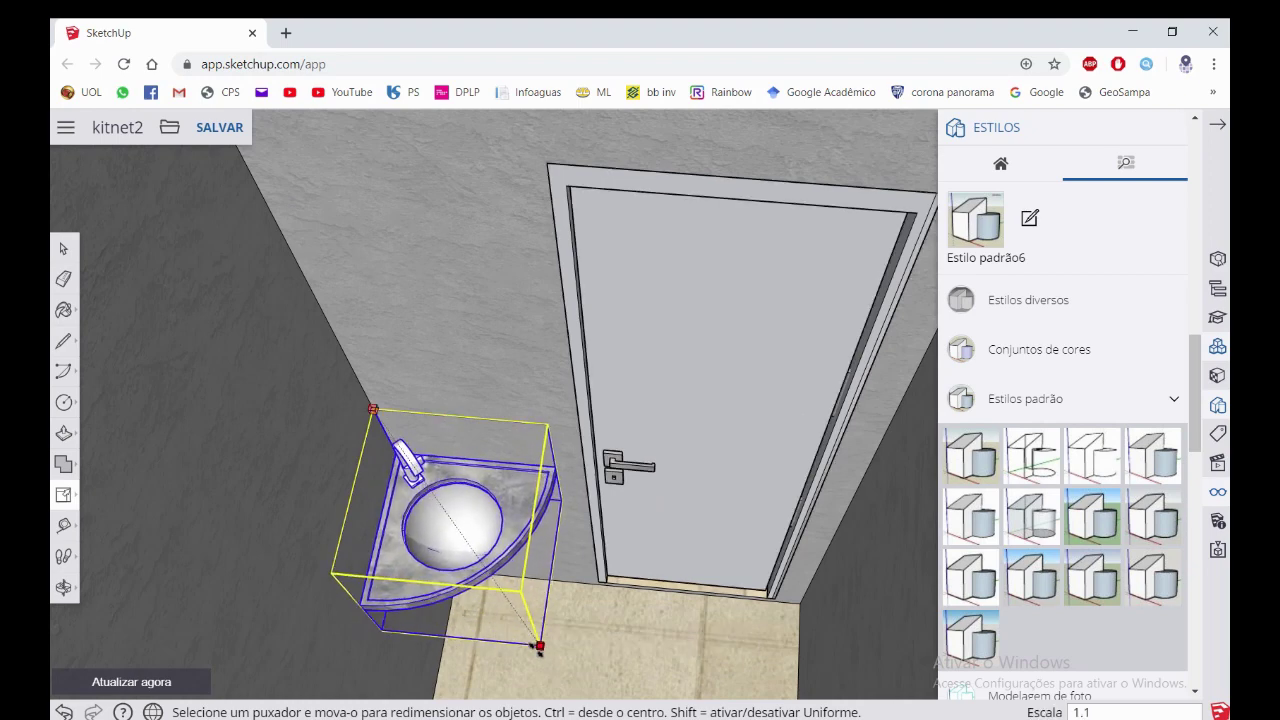
pyautogui.moveTo(540, 648); pyautogui.dragTo(546, 663)
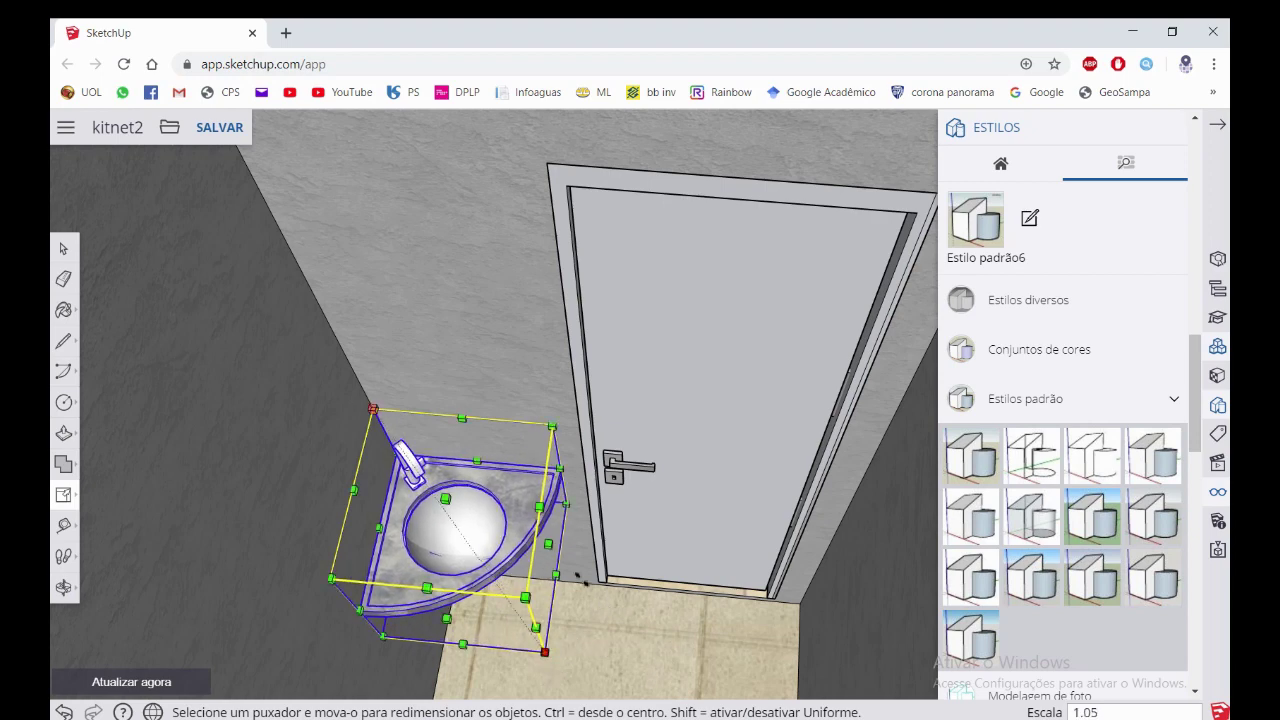
pyautogui.scroll(-2, 422, 432)
pyautogui.scroll(-2, 422, 432)
pyautogui.press('space')
pyautogui.scroll(-2, 422, 432)
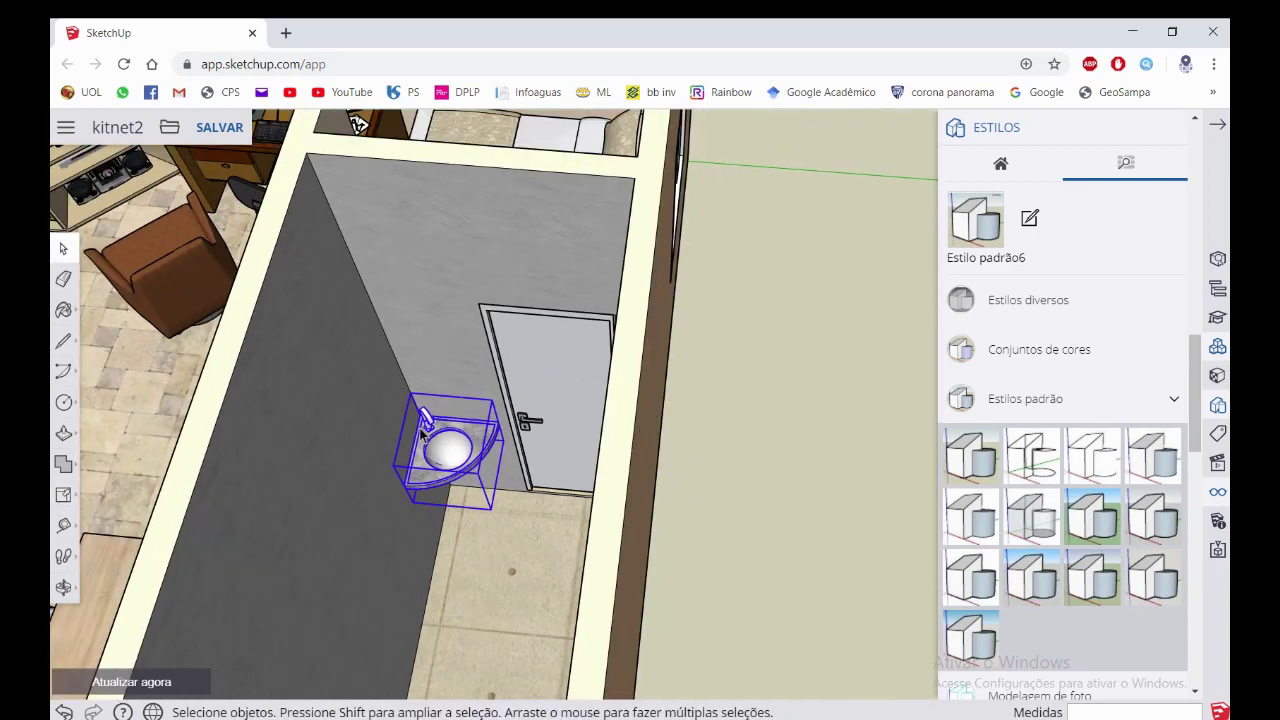
pyautogui.scroll(-2, 422, 432)
pyautogui.moveTo(651, 494)
pyautogui.mouseDown(button='middle')
pyautogui.moveTo(508, 531)
pyautogui.moveTo(463, 523)
pyautogui.mouseUp(button='middle')
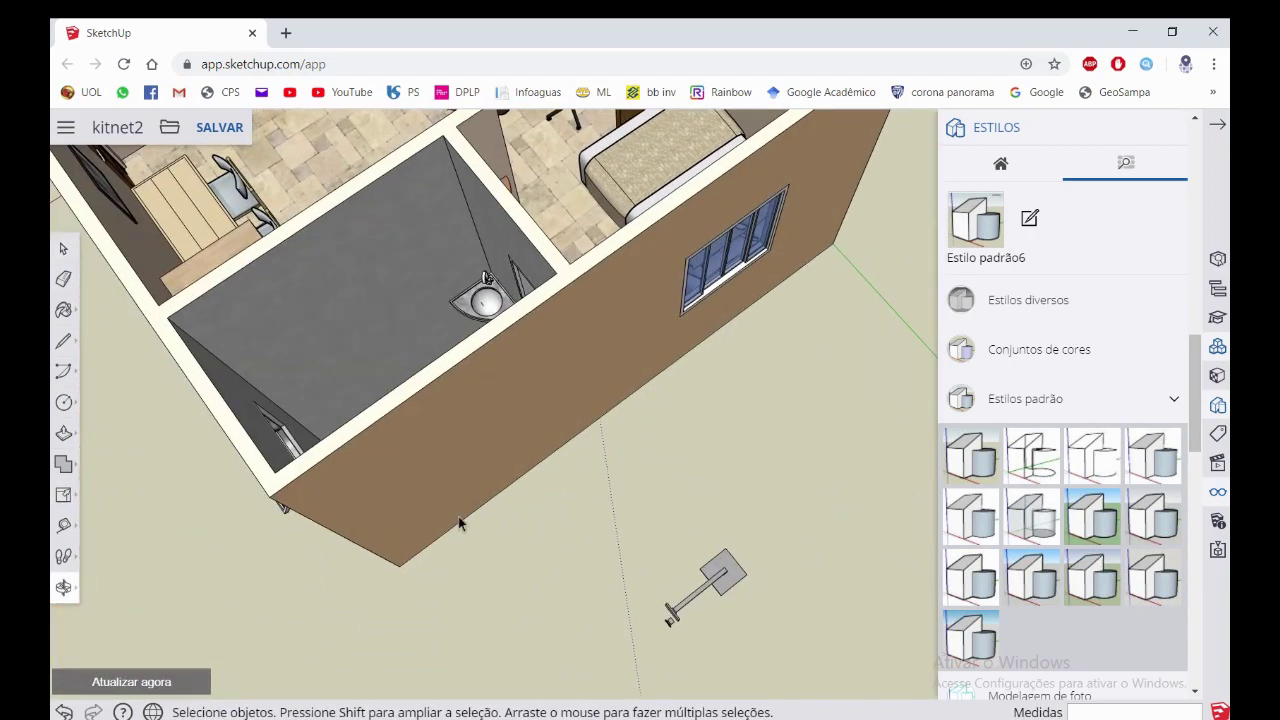
pyautogui.scroll(-2, 463, 523)
pyautogui.moveTo(571, 457)
pyautogui.mouseDown(button='middle')
pyautogui.moveTo(585, 460)
pyautogui.moveTo(337, 383)
pyautogui.mouseUp(button='middle')
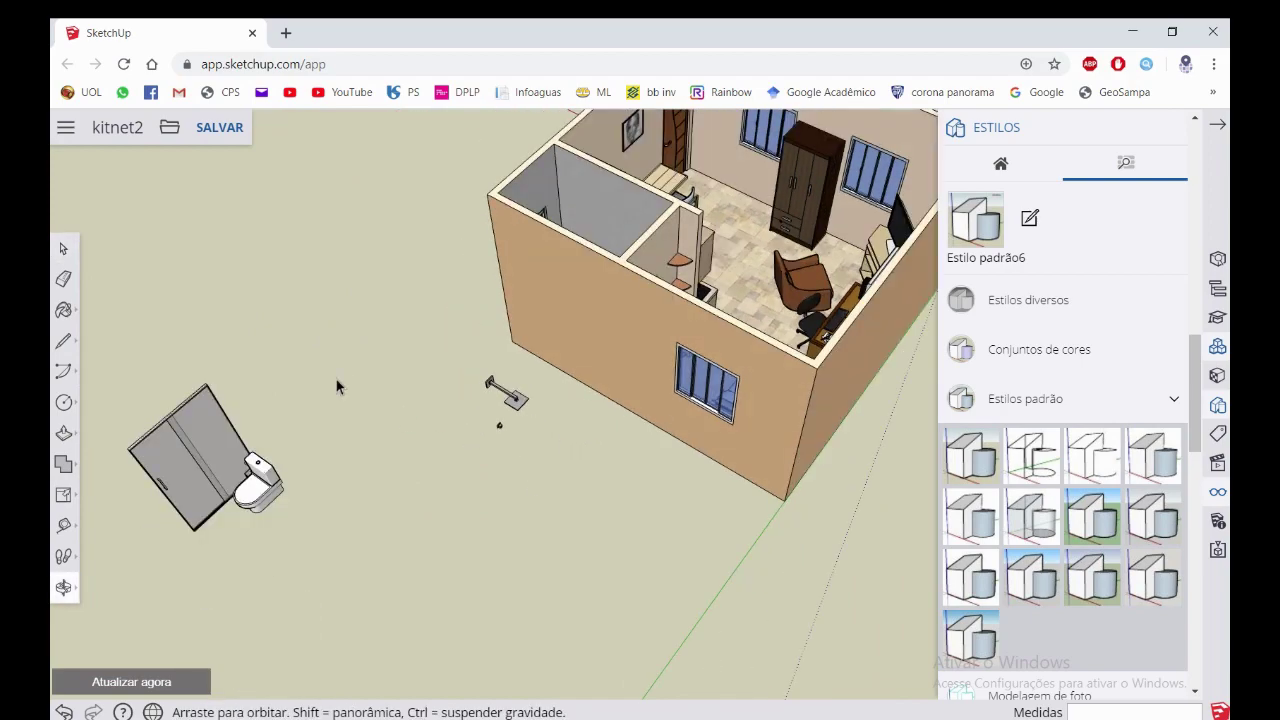
pyautogui.scroll(5, 507, 378)
pyautogui.scroll(-1, 507, 378)
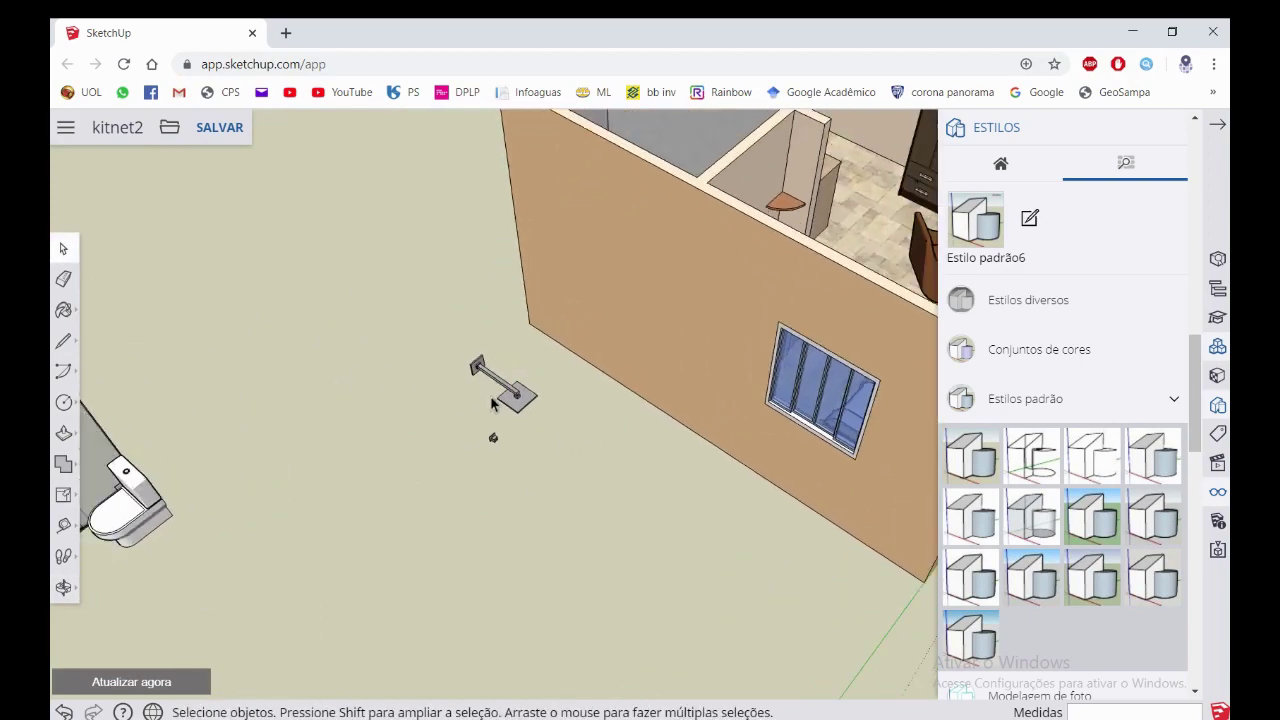
pyautogui.scroll(-2, 507, 378)
pyautogui.scroll(-2, 507, 378)
pyautogui.scroll(3, 628, 157)
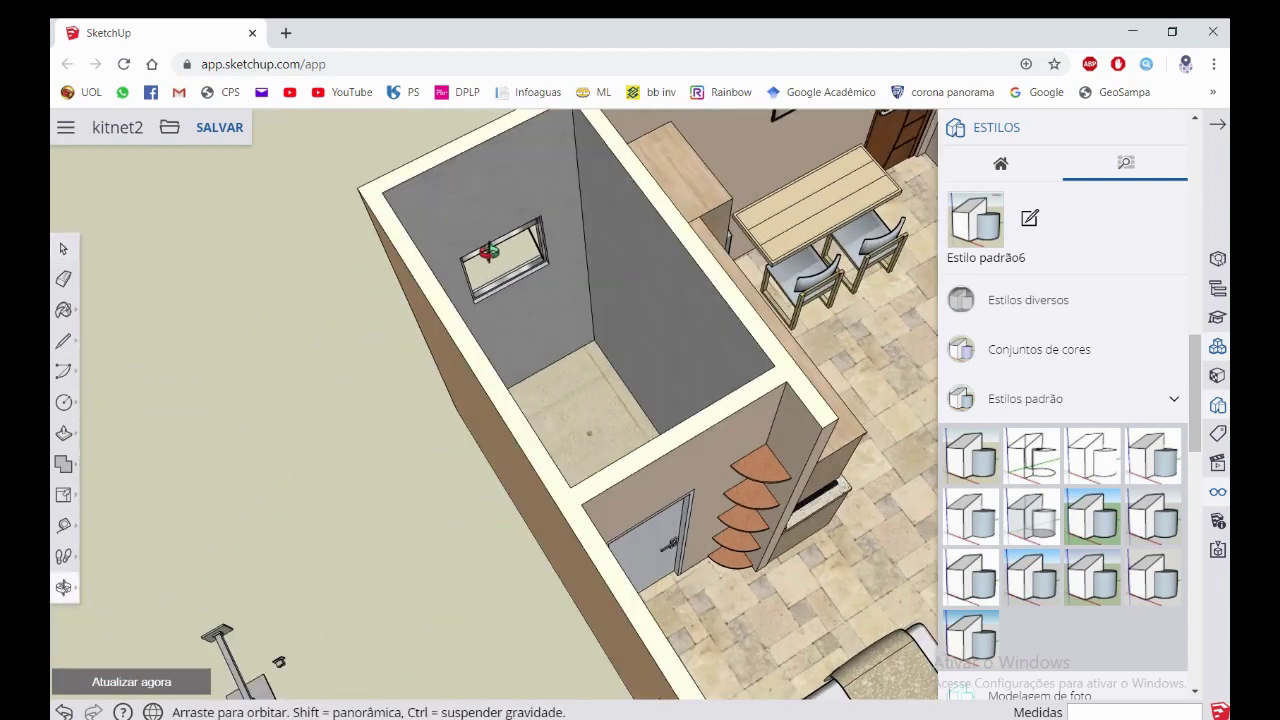
pyautogui.moveTo(628, 157)
pyautogui.mouseDown(button='middle')
pyautogui.moveTo(771, 345)
pyautogui.moveTo(651, 277)
pyautogui.mouseUp(button='middle')
pyautogui.scroll(-1, 771, 345)
pyautogui.scroll(2, 648, 273)
pyautogui.scroll(-1, 631, 264)
pyautogui.scroll(-1, 737, 286)
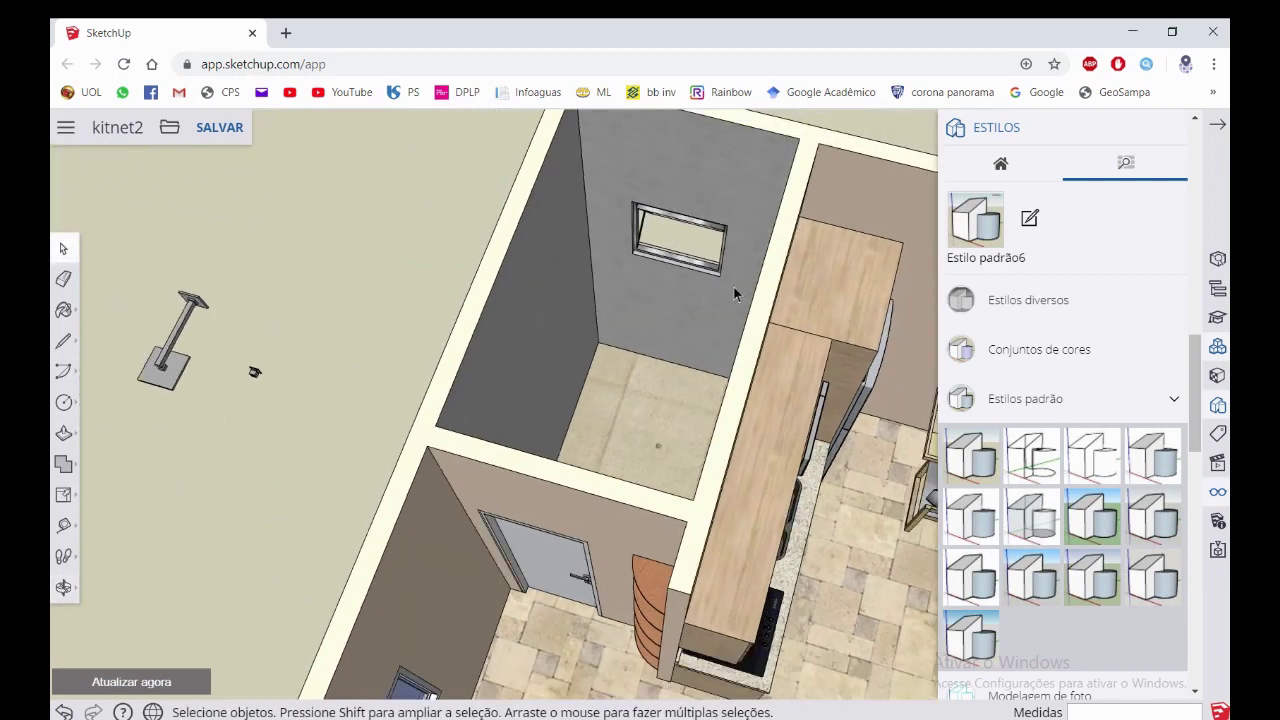
pyautogui.scroll(-1, 389, 332)
pyautogui.scroll(-1, 347, 357)
pyautogui.moveTo(347, 357); pyautogui.dragTo(602, 321, button='middle')
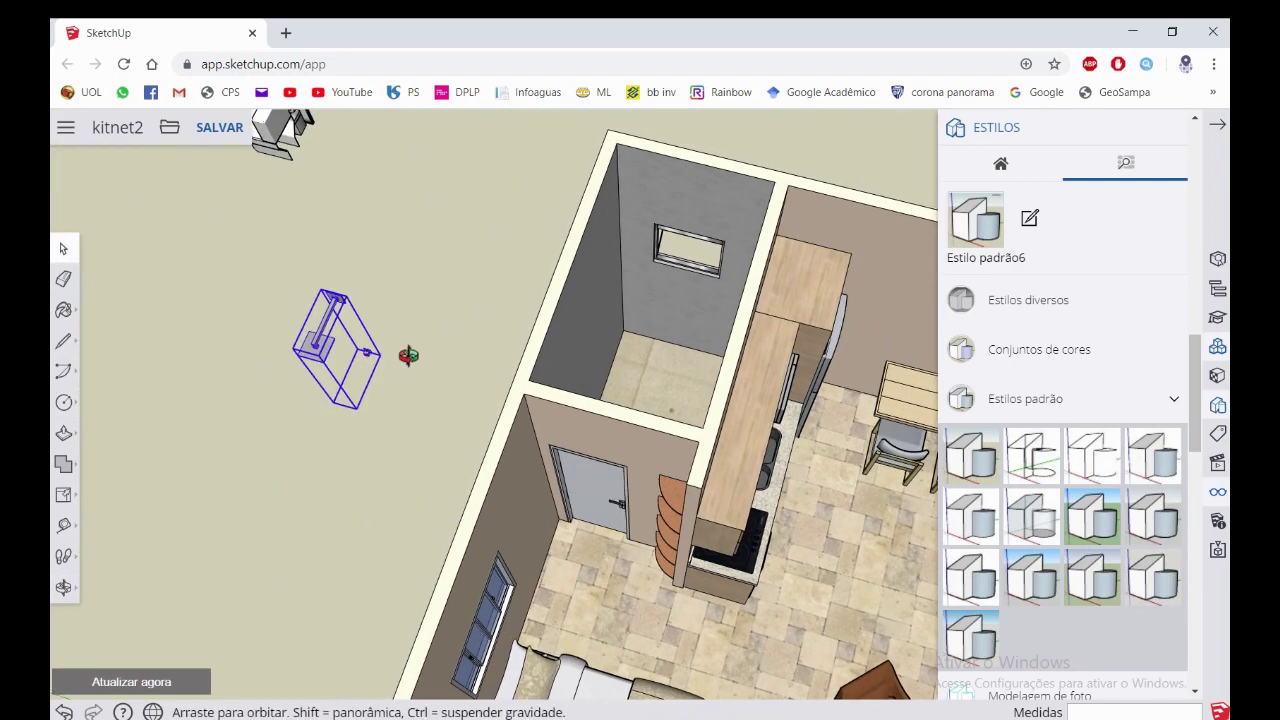
pyautogui.scroll(-2, 423, 318)
pyautogui.scroll(2, 215, 264)
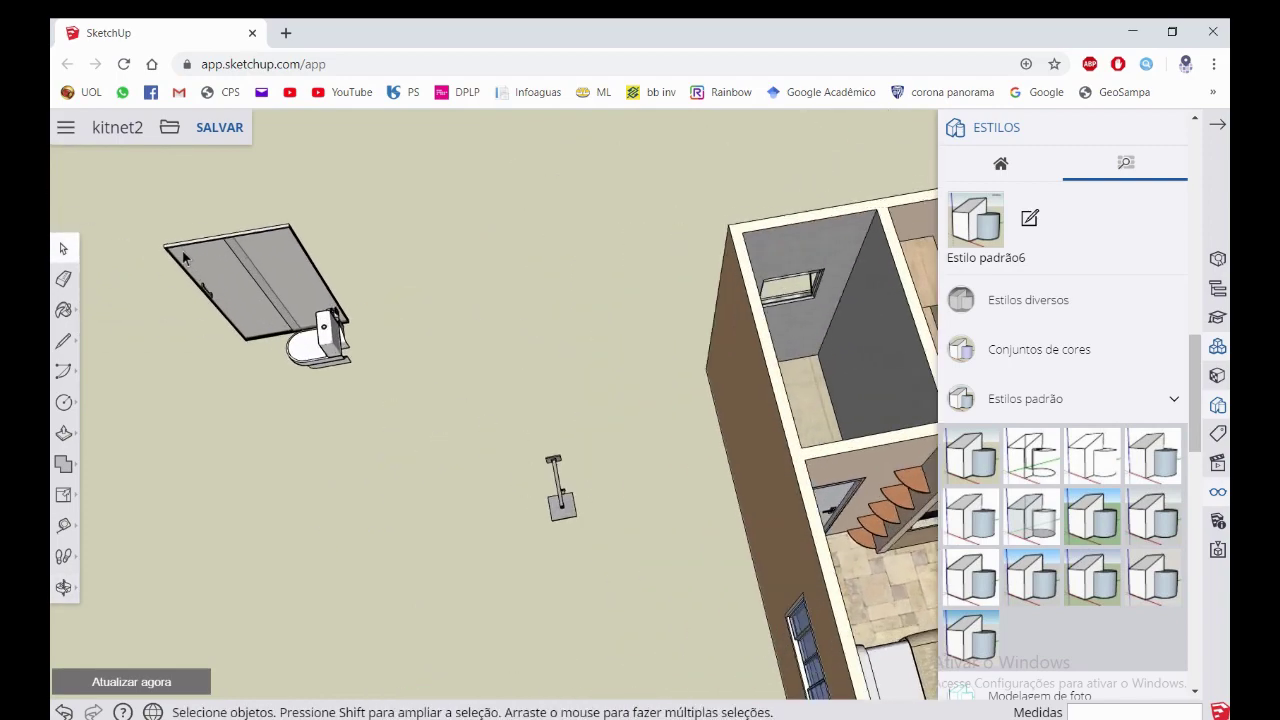
pyautogui.scroll(1, 194, 309)
pyautogui.scroll(-1, 280, 323)
pyautogui.scroll(-1, 267, 318)
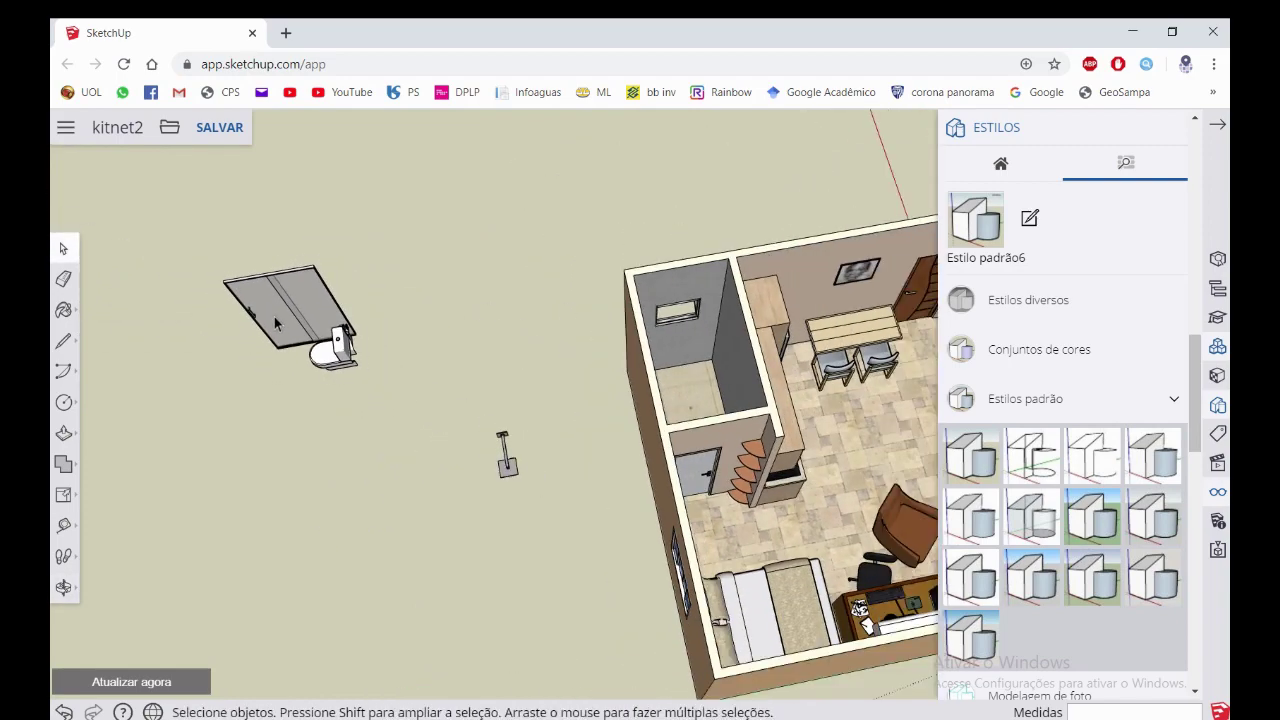
pyautogui.scroll(1, 512, 430)
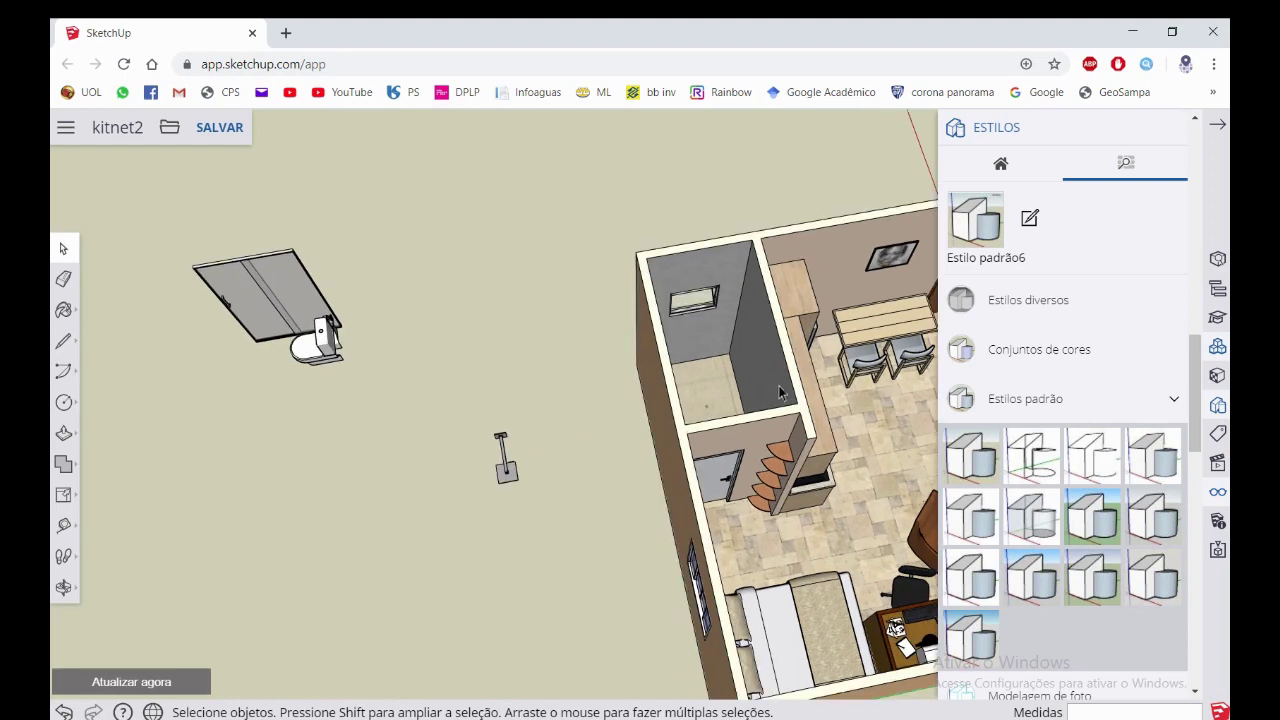
pyautogui.scroll(1, 510, 453)
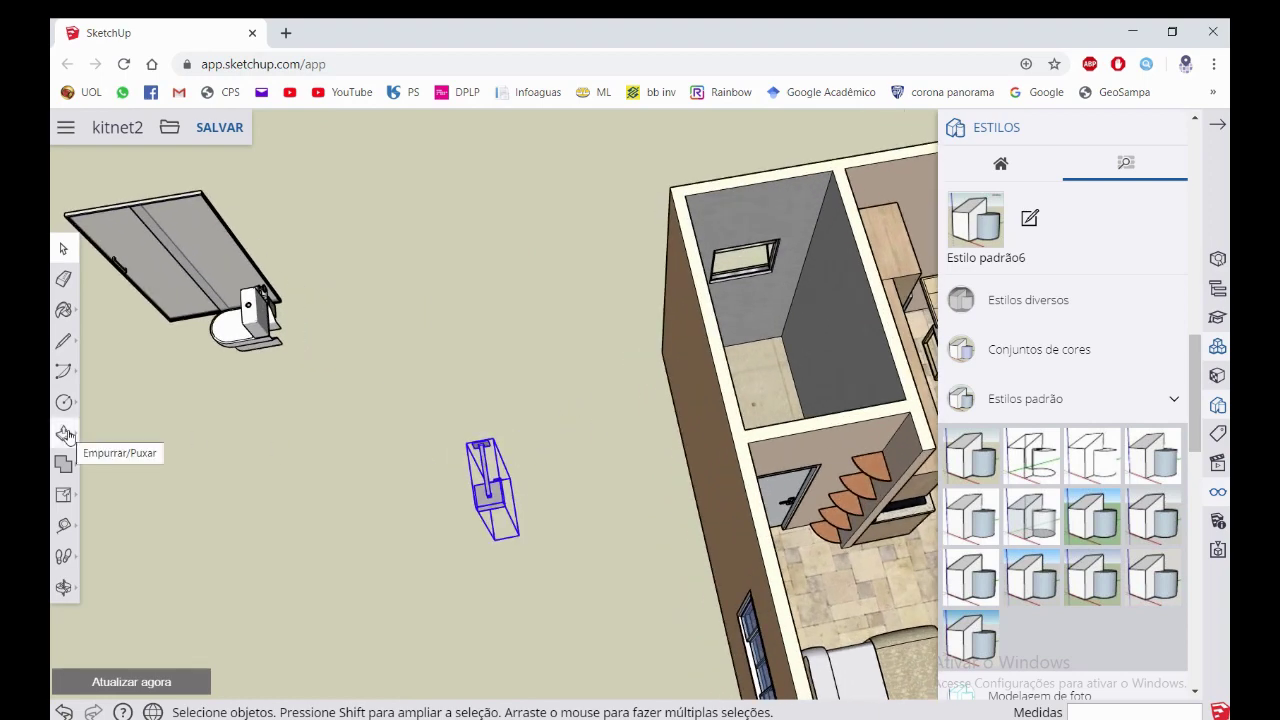
# Rotate the loose shower fixture 90 degrees
pyautogui.click(64, 494)
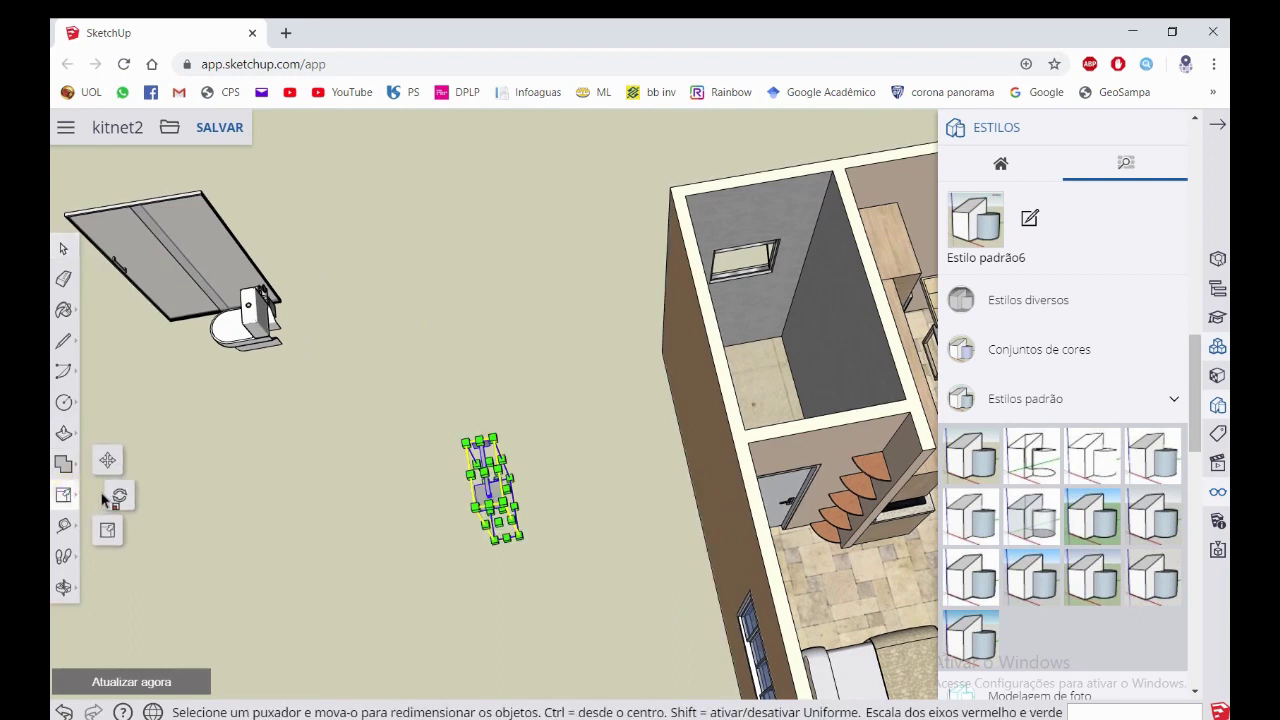
pyautogui.click(118, 494)
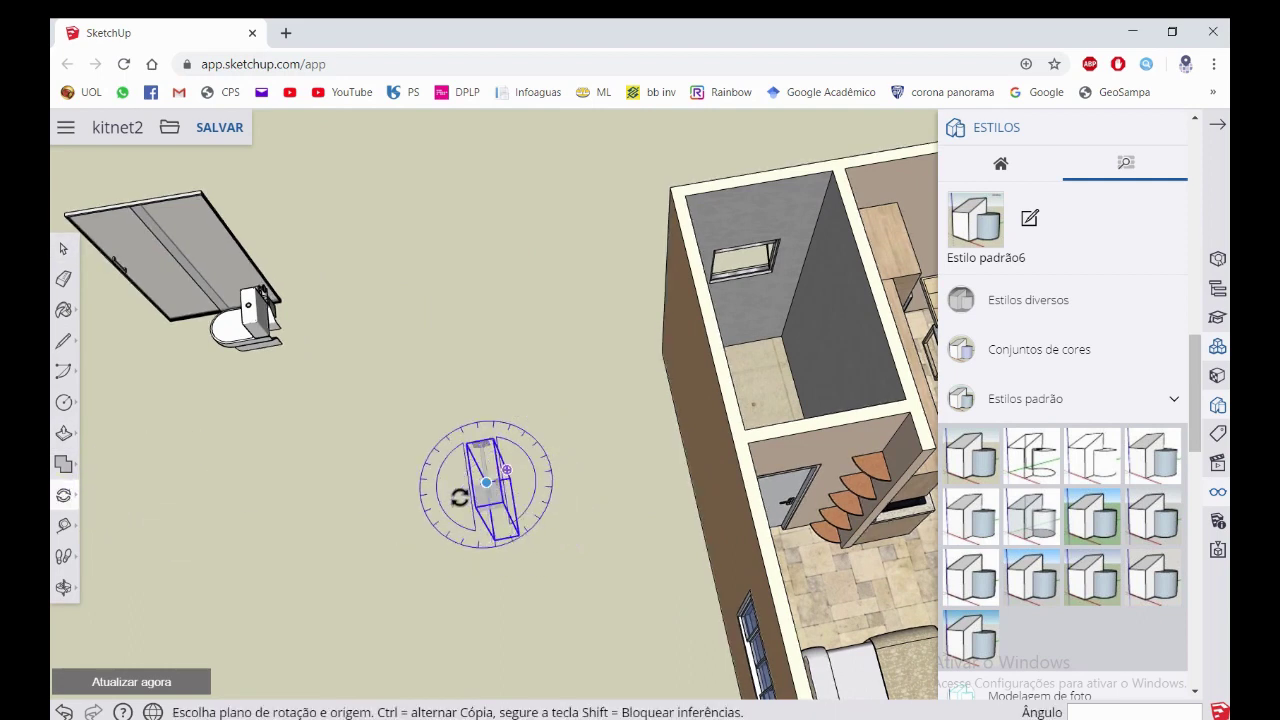
pyautogui.click(489, 443)
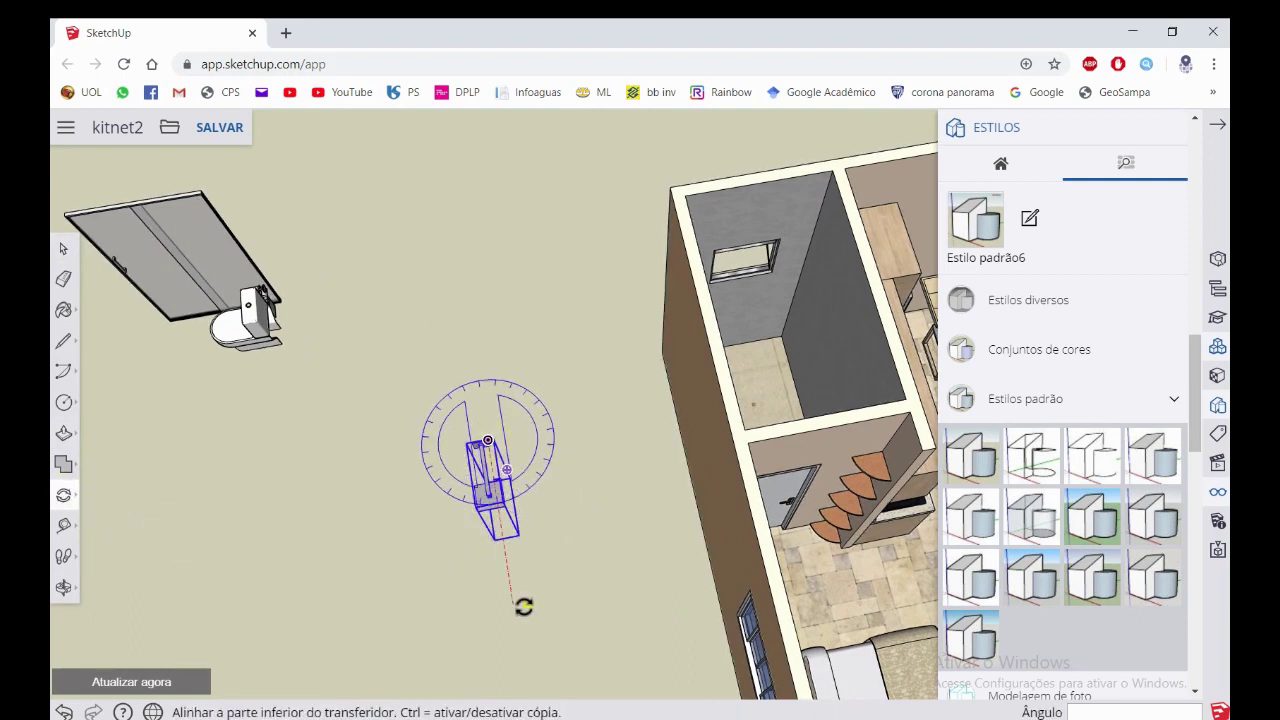
pyautogui.click(523, 606)
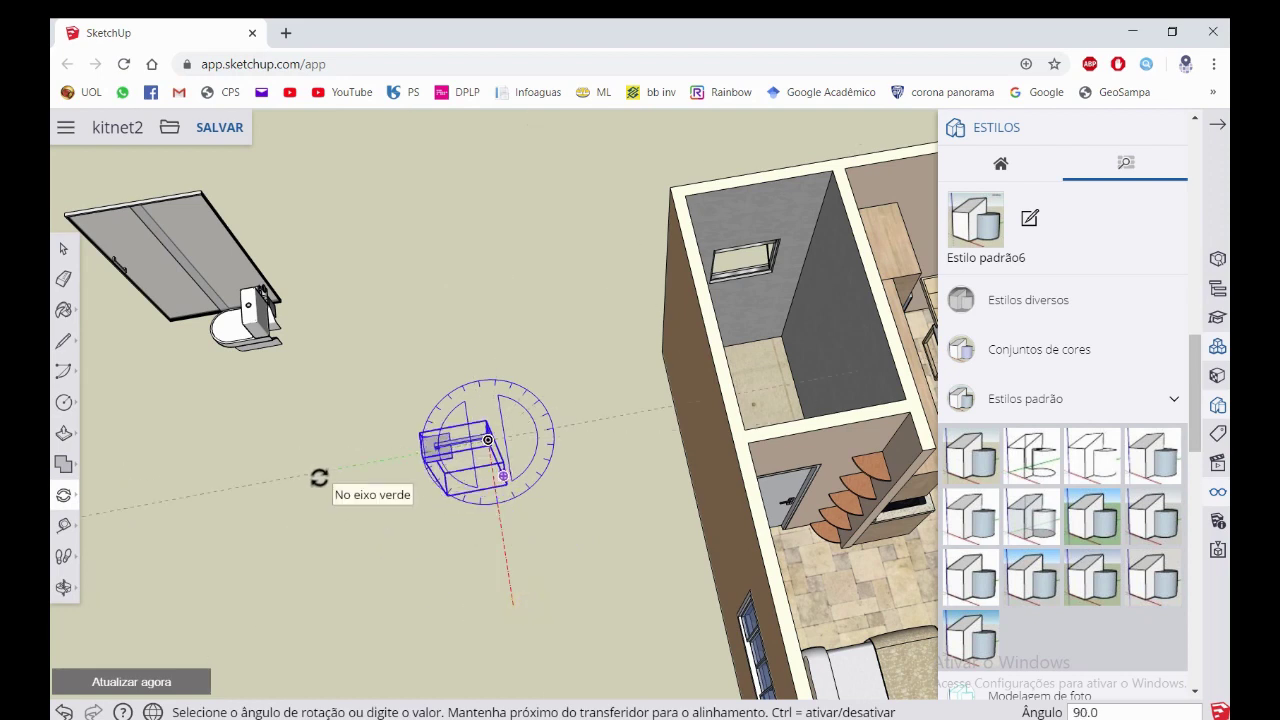
pyautogui.click(319, 478)
pyautogui.press('space')
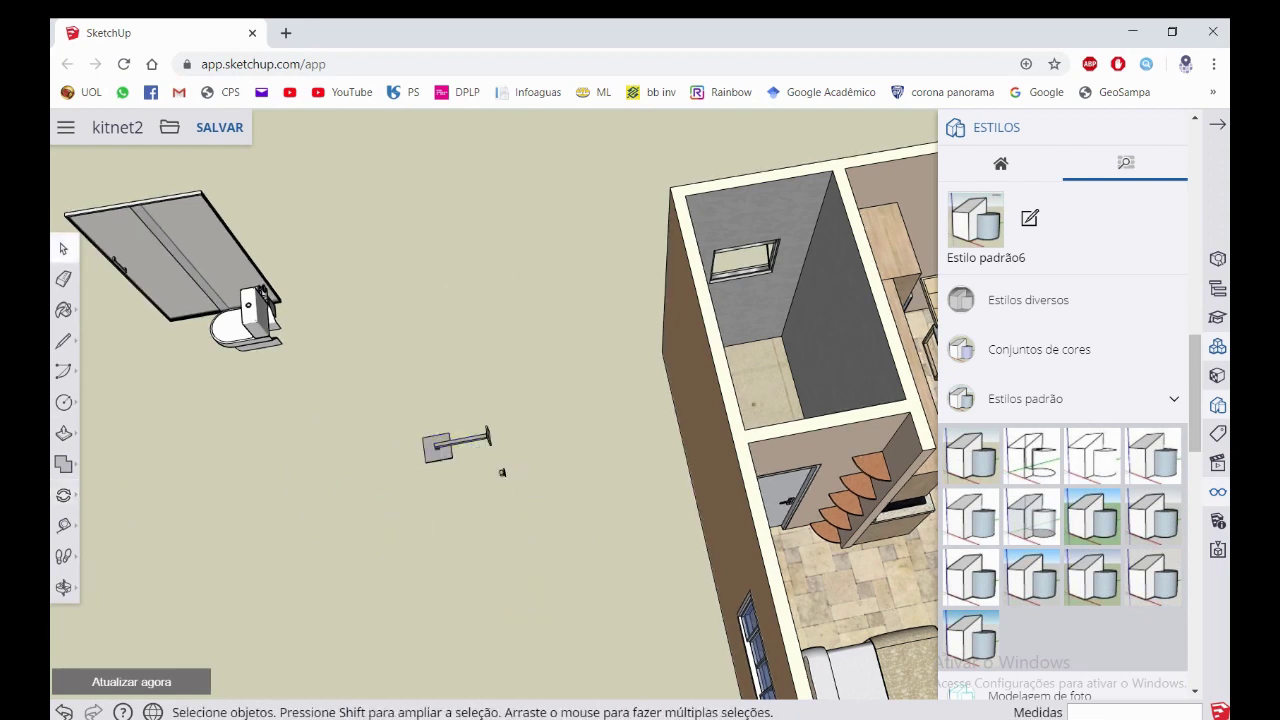
# Move the shower fixture from outside the house onto the bathroom floor
pyautogui.click(63, 495)
pyautogui.click(107, 459)
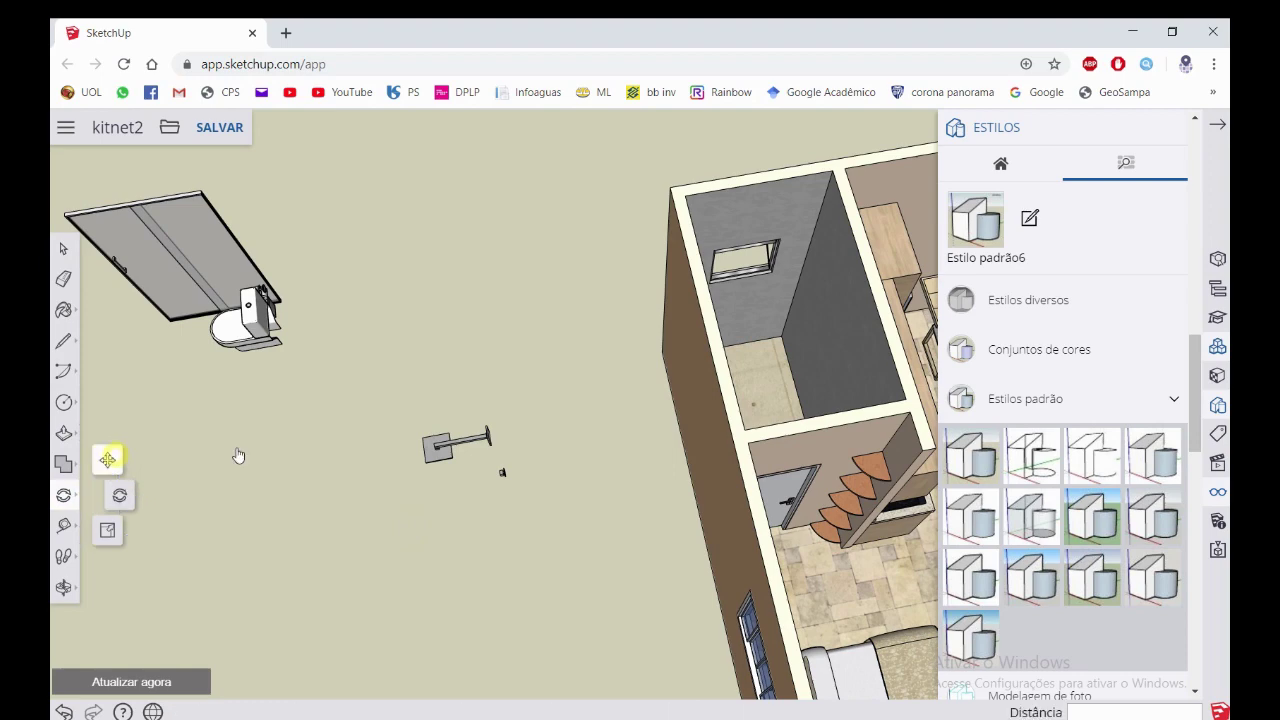
pyautogui.scroll(3, 473, 437)
pyautogui.scroll(3, 477, 443)
pyautogui.moveTo(477, 443); pyautogui.dragTo(766, 337, button='middle')
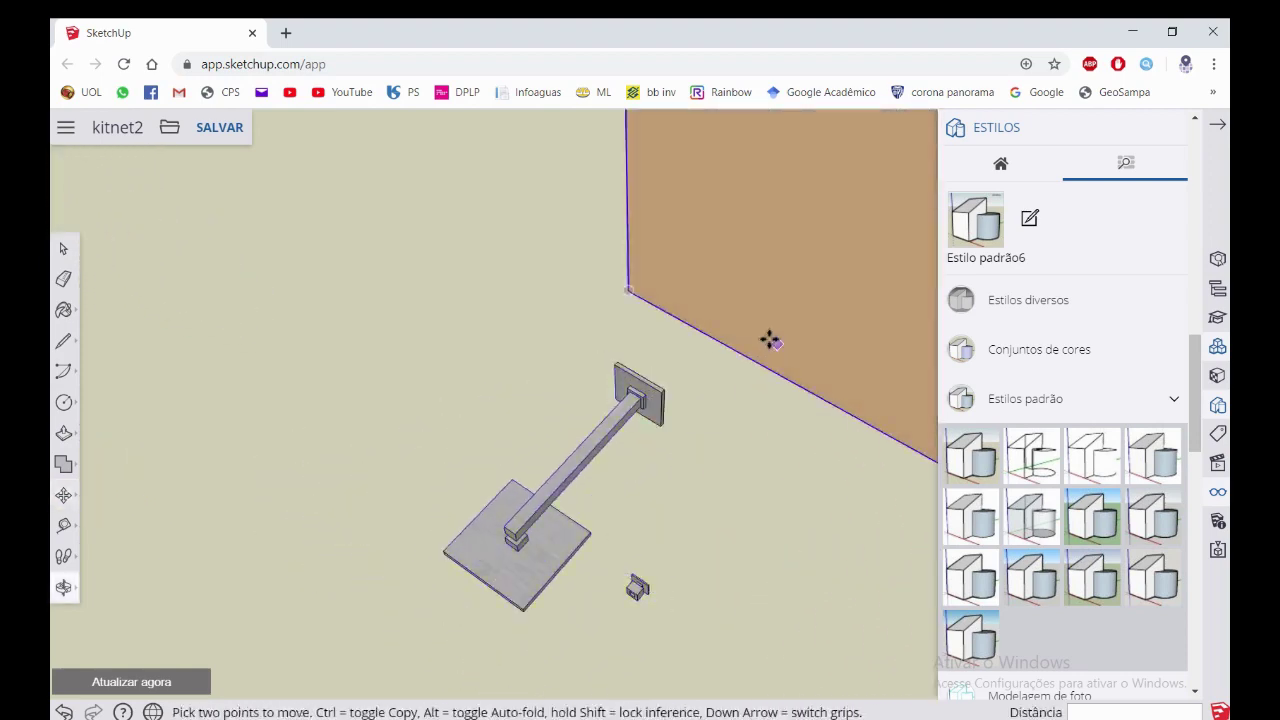
pyautogui.scroll(3, 619, 386)
pyautogui.scroll(-2, 619, 386)
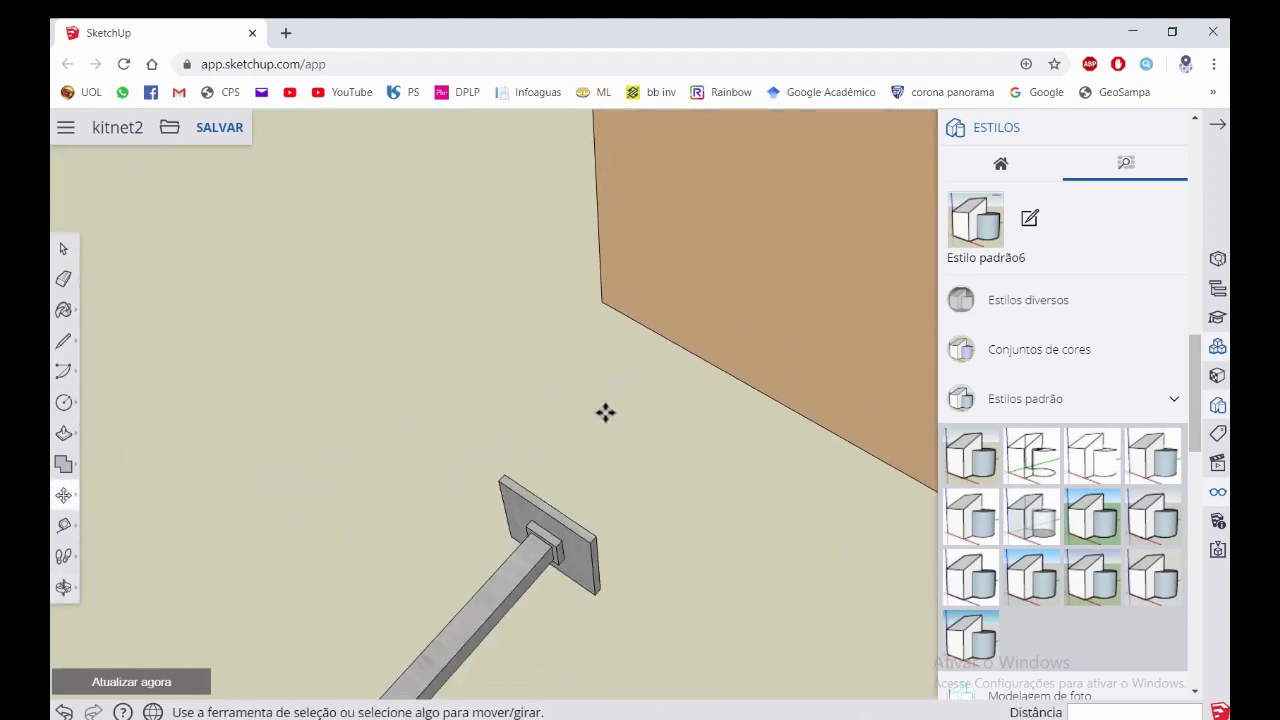
pyautogui.click(545, 503)
pyautogui.scroll(-2, 470, 490)
pyautogui.scroll(-2, 391, 471)
pyautogui.scroll(-2, 380, 486)
pyautogui.scroll(-2, 357, 471)
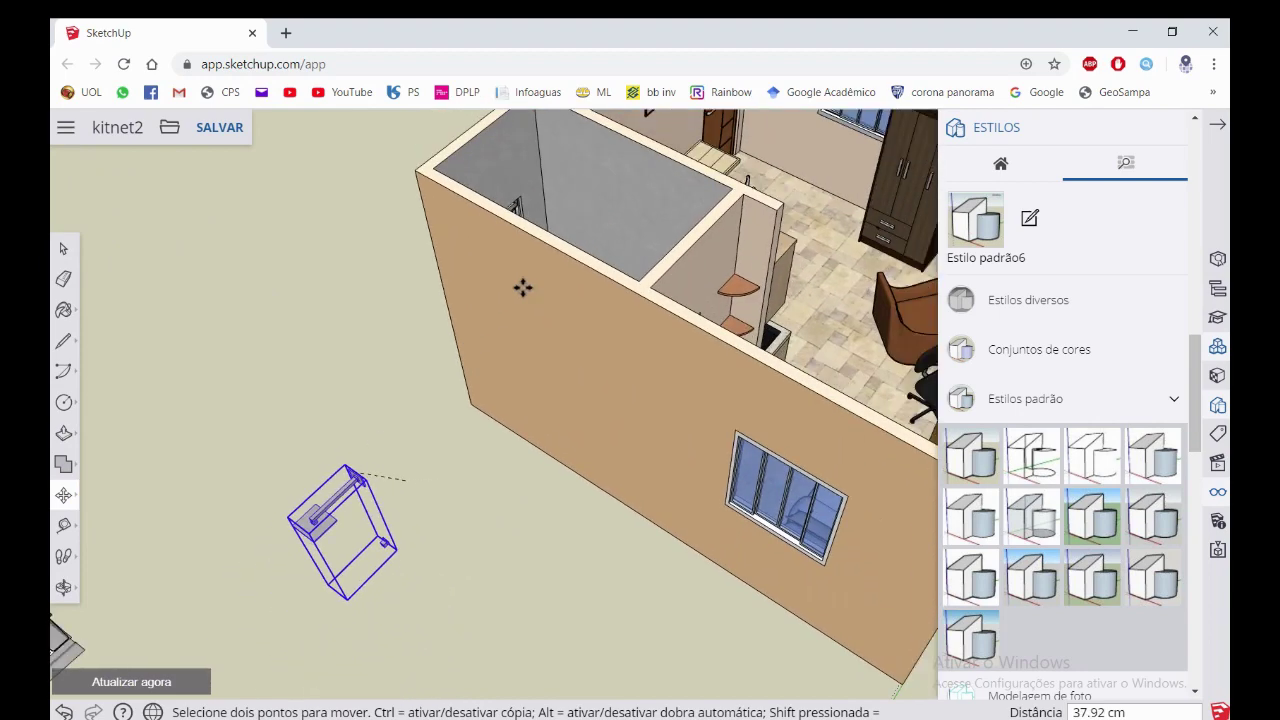
pyautogui.moveTo(522, 288)
pyautogui.mouseDown(button='middle')
pyautogui.moveTo(609, 246)
pyautogui.moveTo(540, 322)
pyautogui.mouseUp(button='middle')
pyautogui.scroll(3, 509, 357)
pyautogui.scroll(3, 516, 328)
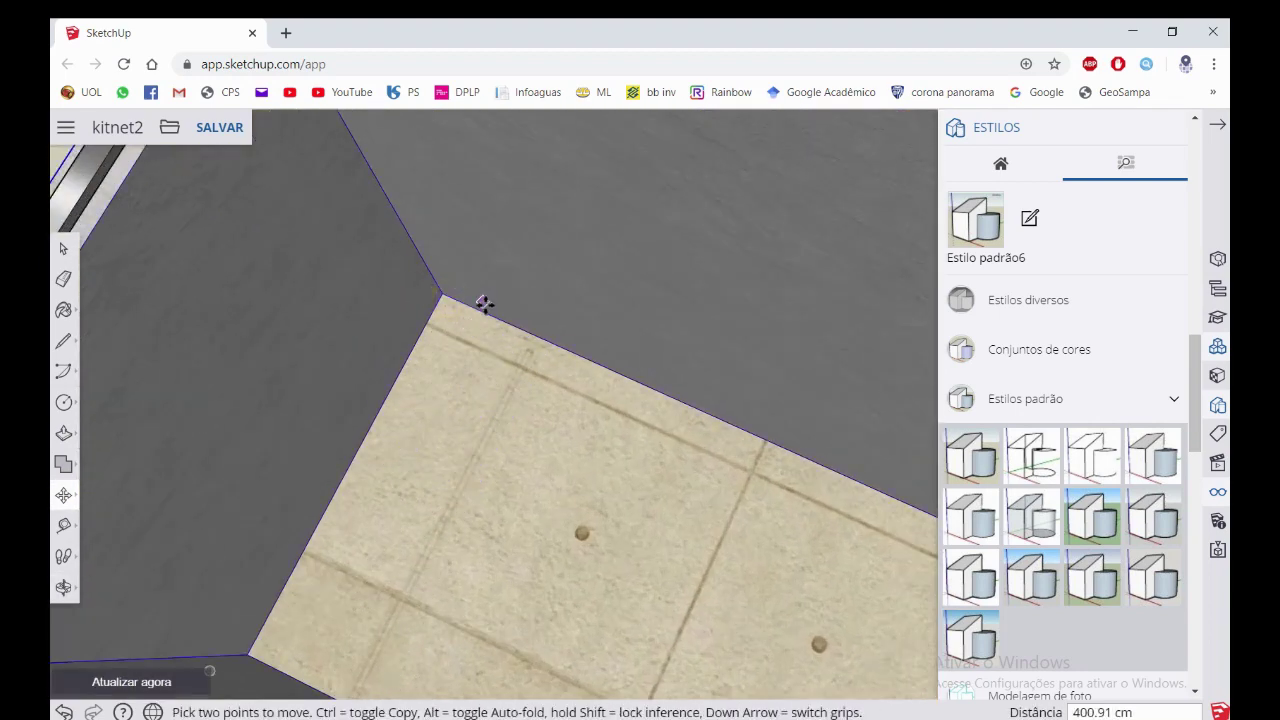
pyautogui.scroll(-2, 483, 303)
pyautogui.scroll(-2, 483, 300)
pyautogui.scroll(-2, 483, 300)
pyautogui.scroll(-2, 475, 298)
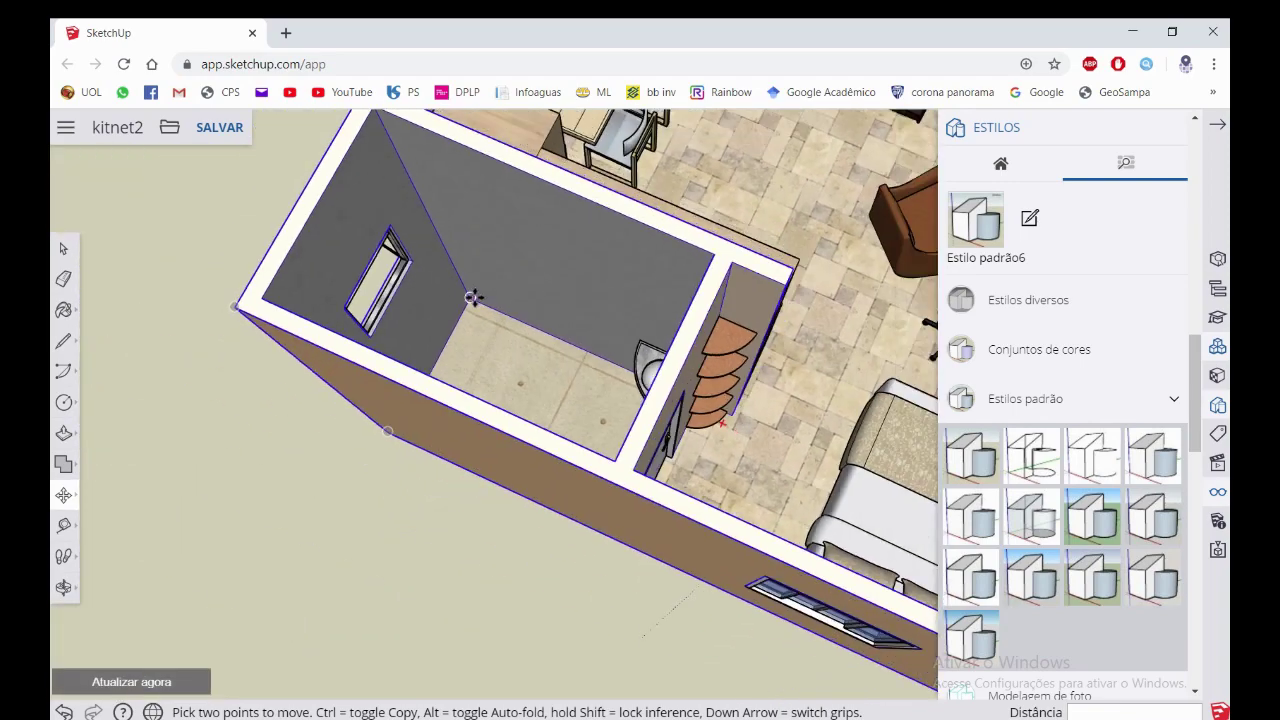
pyautogui.scroll(-2, 472, 297)
pyautogui.scroll(-2, 470, 296)
pyautogui.scroll(1, 468, 294)
pyautogui.scroll(3, 467, 293)
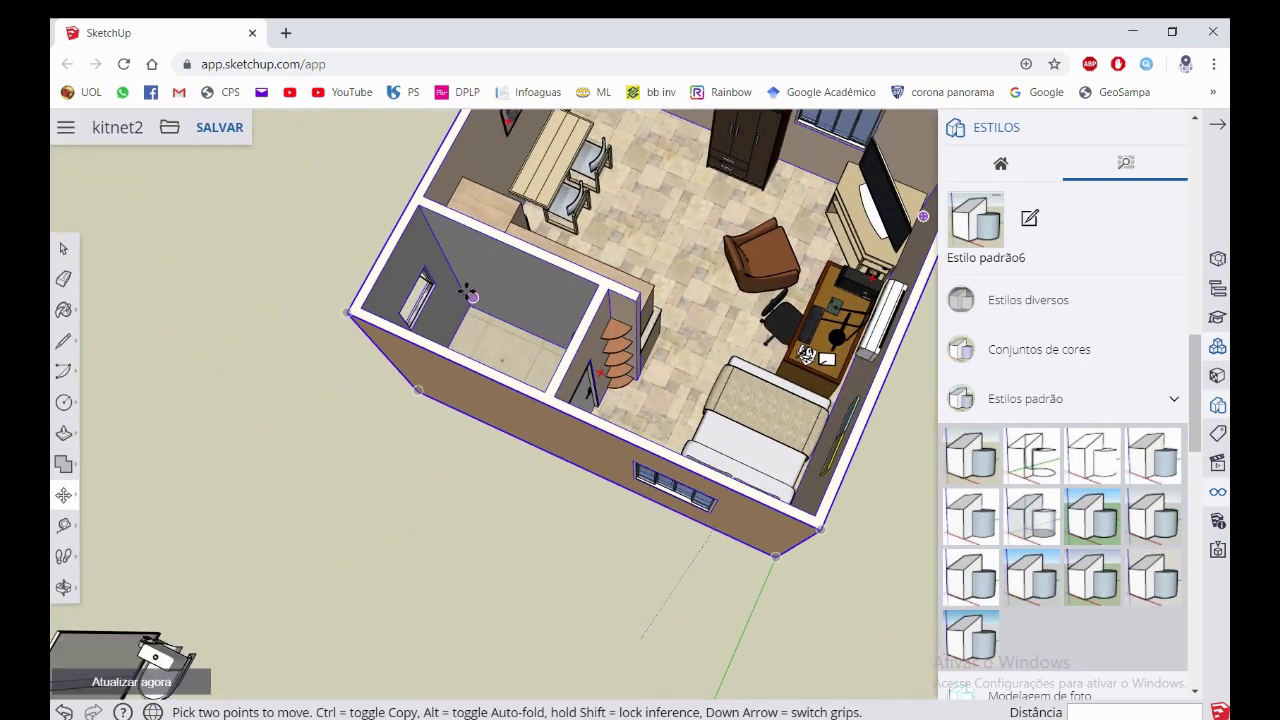
pyautogui.scroll(1, 400, 570)
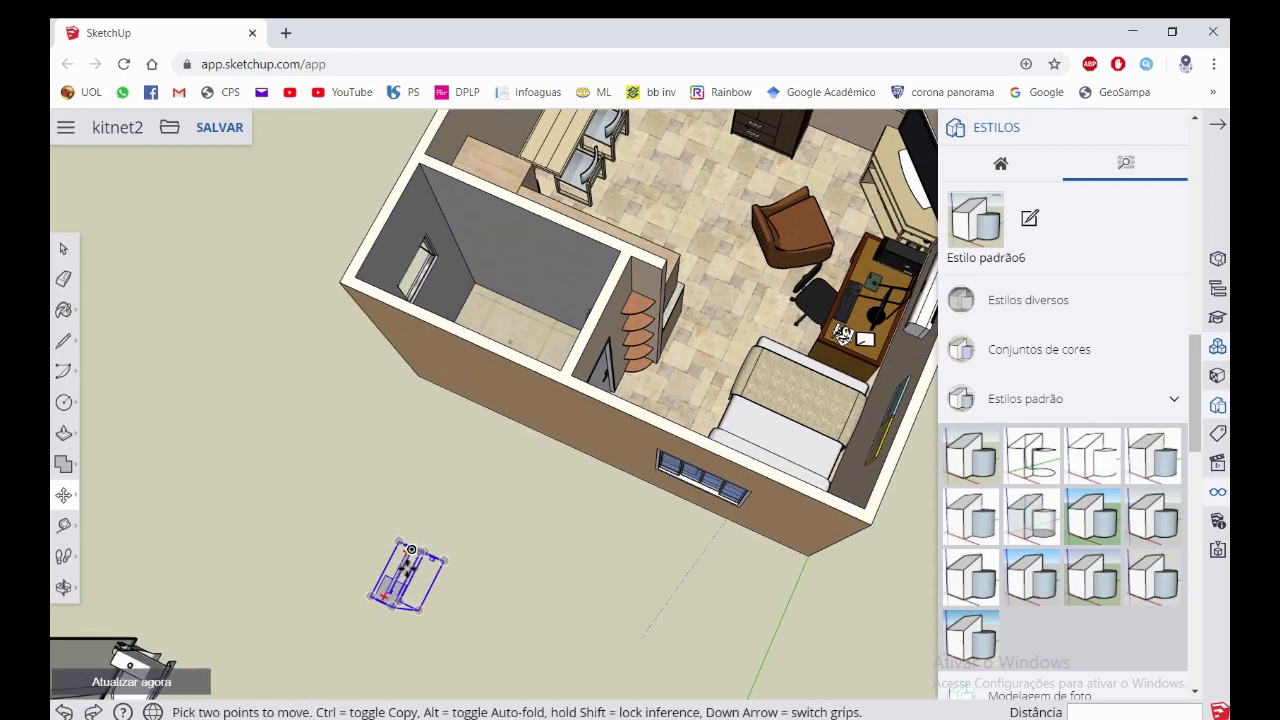
pyautogui.scroll(3, 400, 580)
pyautogui.scroll(2, 420, 520)
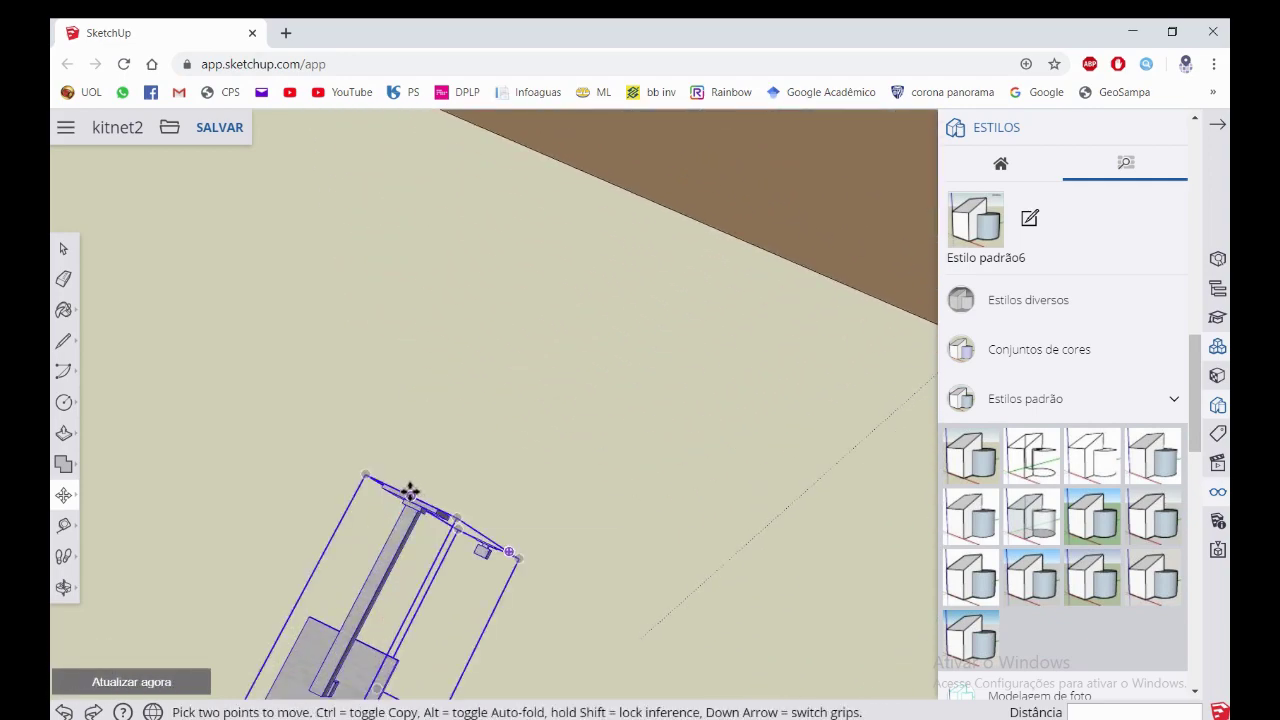
pyautogui.scroll(-1, 405, 505)
pyautogui.scroll(-3, 392, 540)
pyautogui.scroll(2, 475, 205)
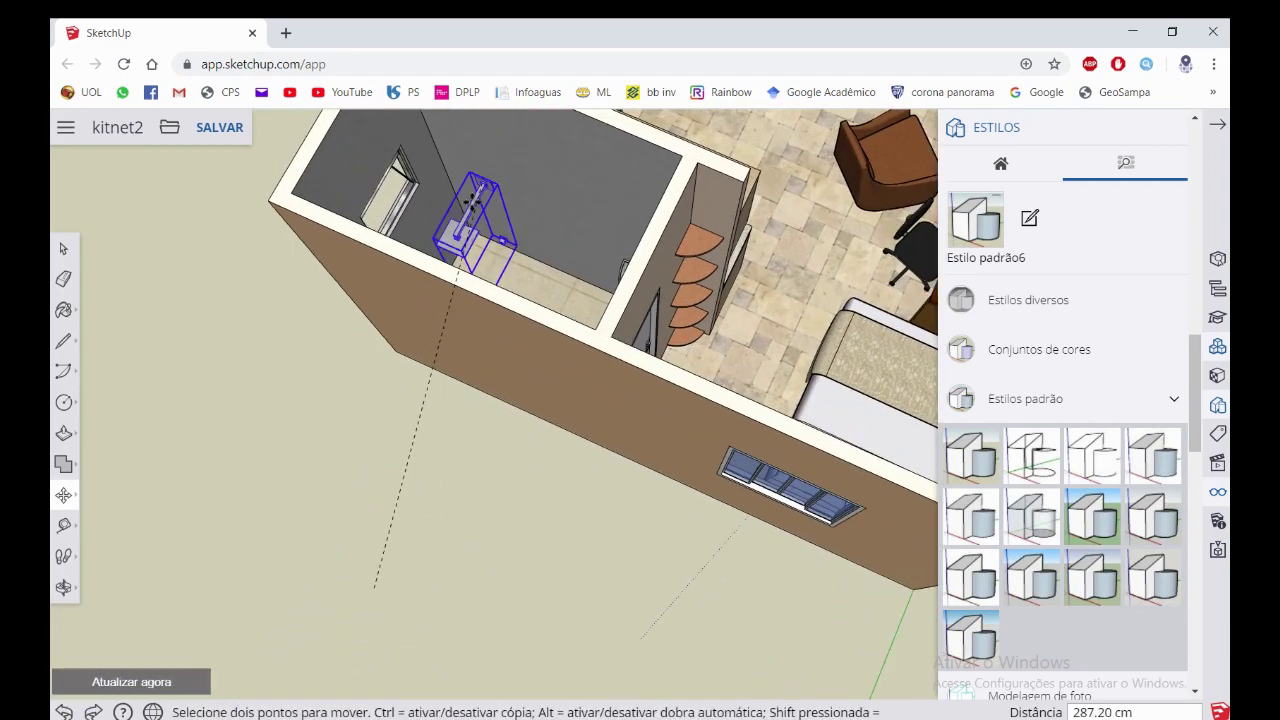
pyautogui.scroll(2, 475, 205)
pyautogui.scroll(2, 457, 229)
pyautogui.scroll(2, 500, 260)
pyautogui.scroll(1, 543, 286)
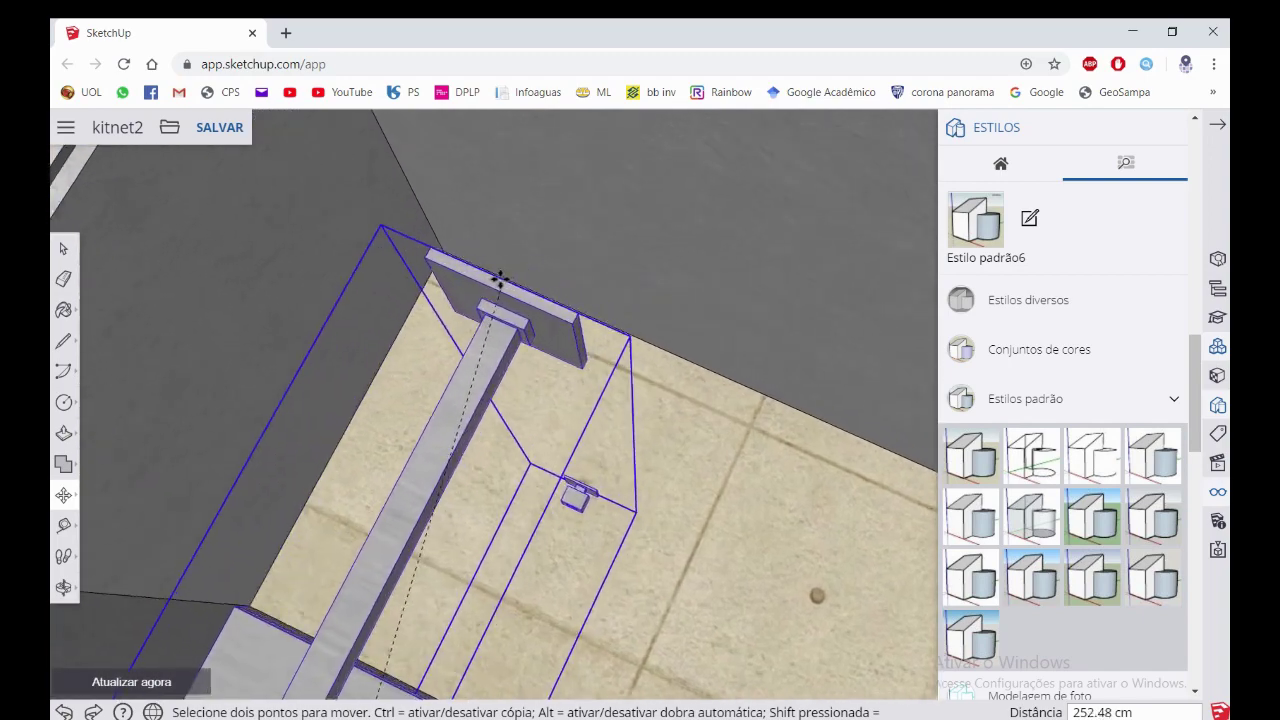
pyautogui.scroll(1, 443, 246)
pyautogui.scroll(-3, 434, 240)
pyautogui.scroll(1, 500, 225)
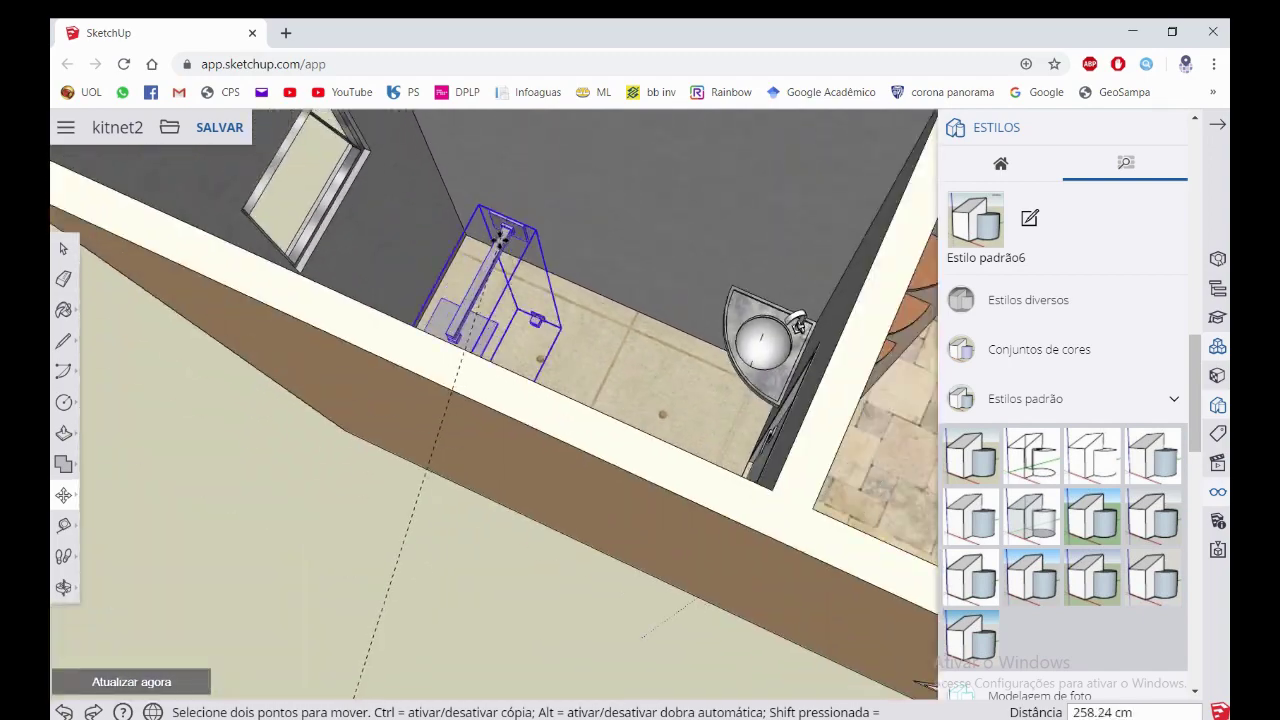
pyautogui.scroll(2, 500, 235)
pyautogui.scroll(2, 490, 235)
pyautogui.scroll(2, 471, 234)
pyautogui.scroll(1, 475, 200)
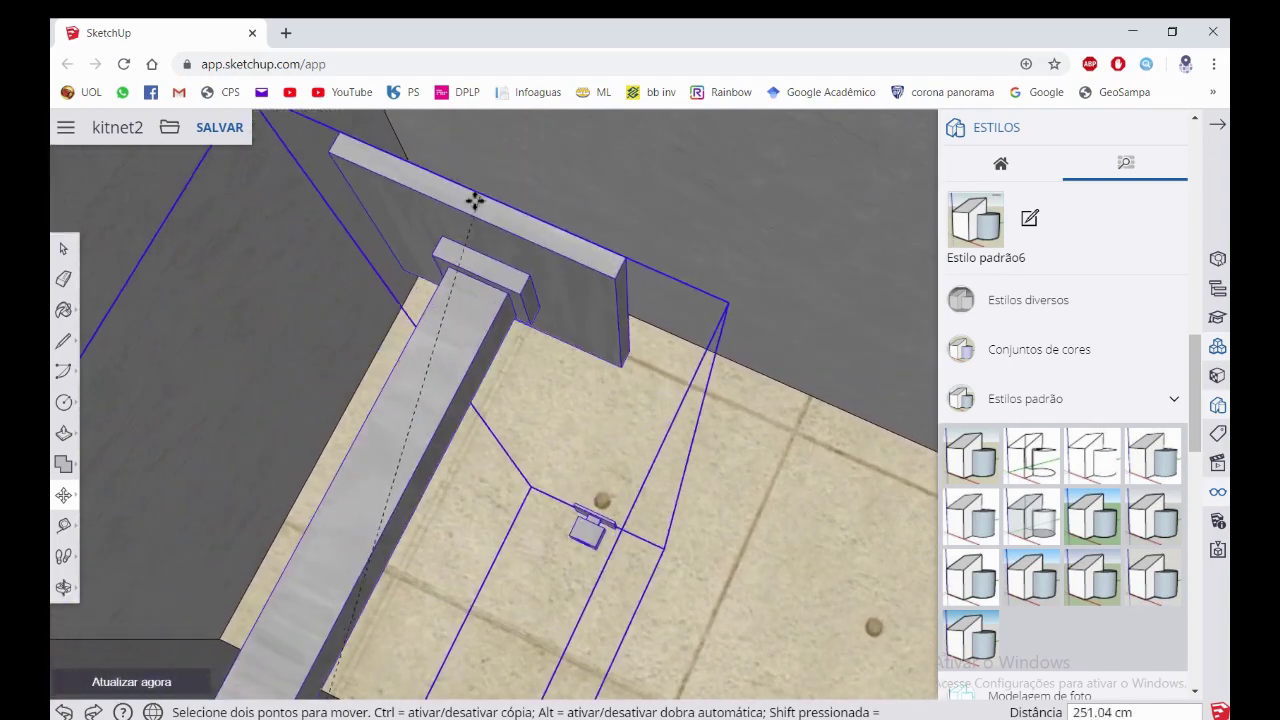
pyautogui.scroll(1, 470, 205)
pyautogui.scroll(1, 445, 217)
pyautogui.scroll(2, 455, 195)
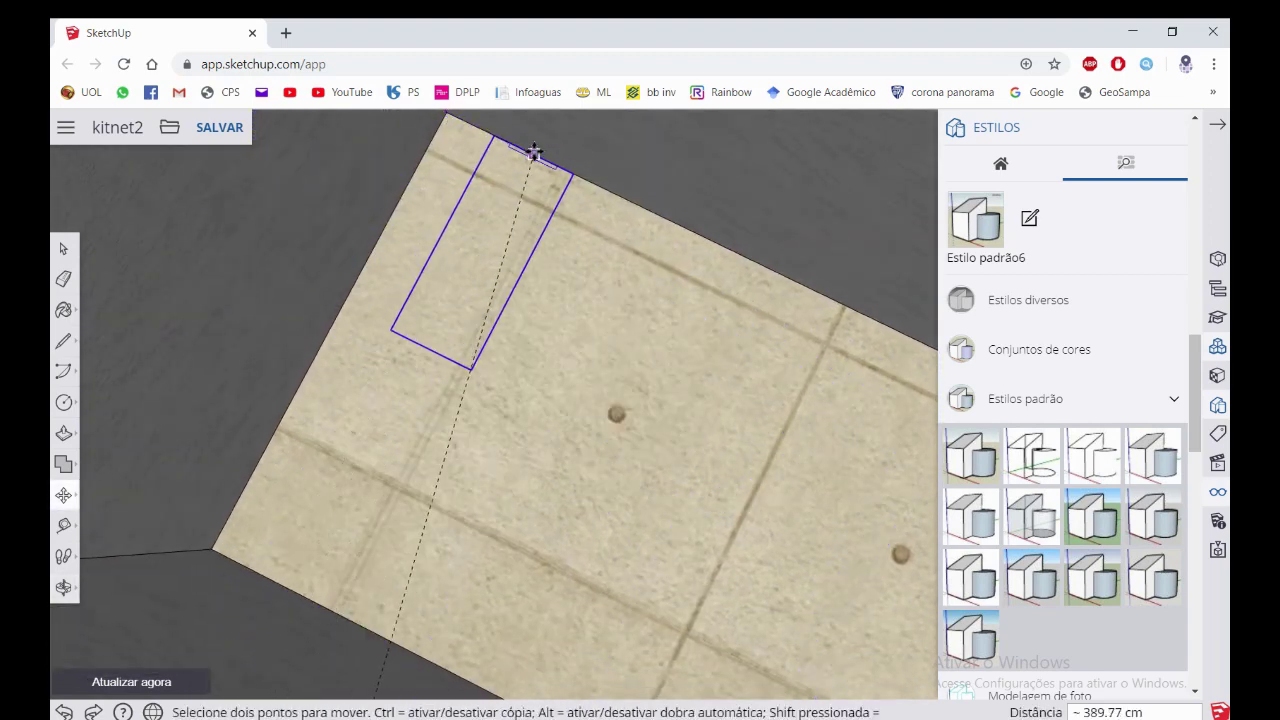
pyautogui.click(534, 152)
pyautogui.write('1')
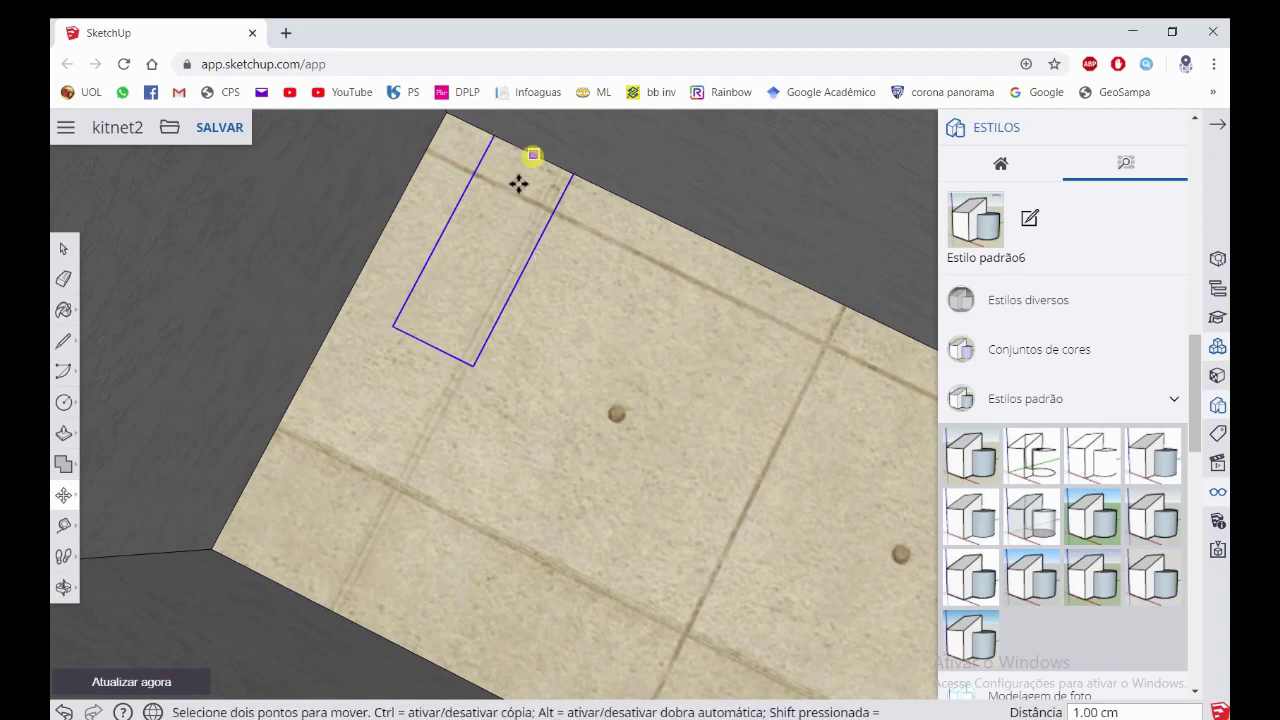
# Enter a move distance of about 2.3 units so the shower sits against the bathroom wall
pyautogui.scroll(-2, 520, 183)
pyautogui.scroll(-2, 528, 190)
pyautogui.scroll(-2, 530, 183)
pyautogui.scroll(-2, 514, 229)
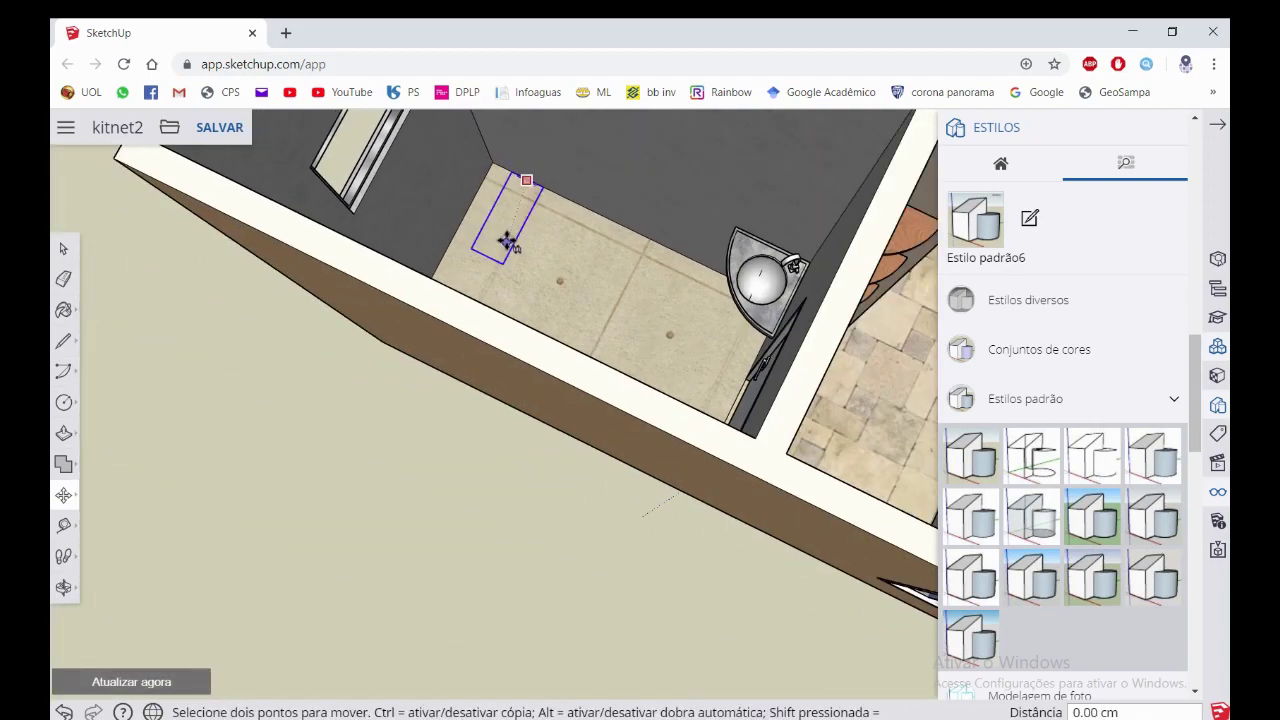
pyautogui.scroll(-2, 517, 171)
pyautogui.scroll(-1, 523, 240)
pyautogui.scroll(-1, 527, 158)
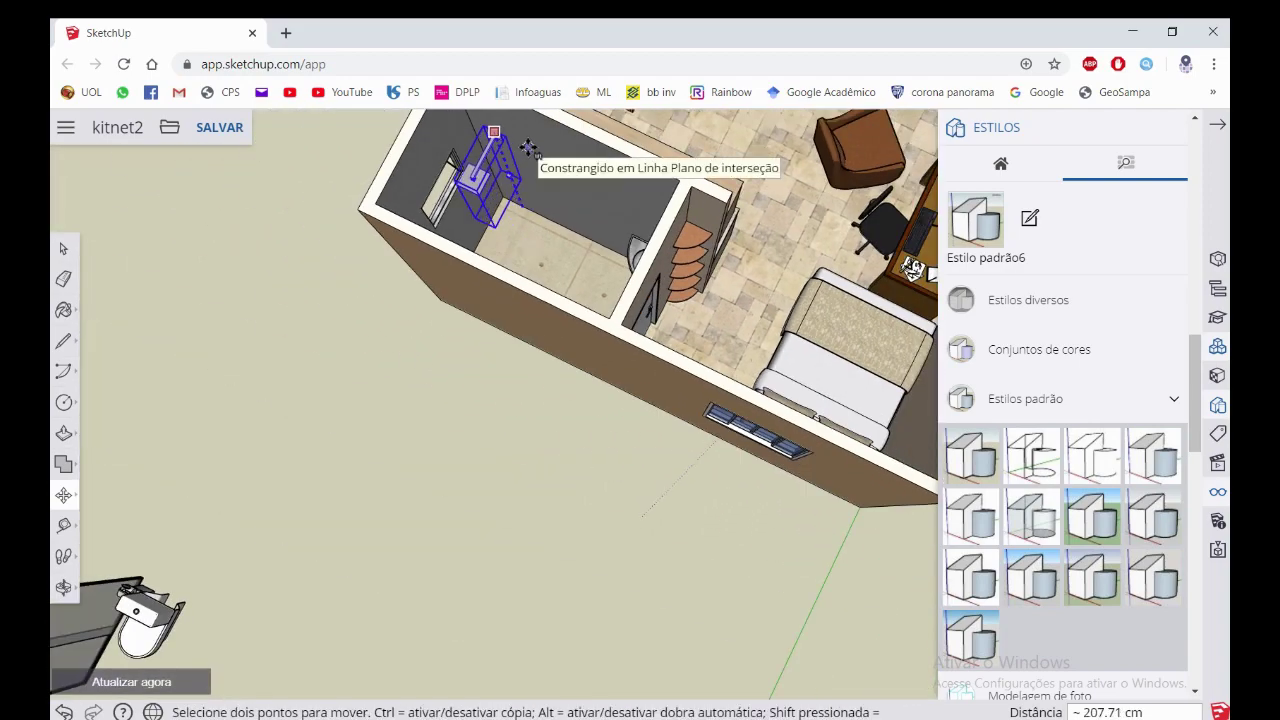
pyautogui.write('.3')
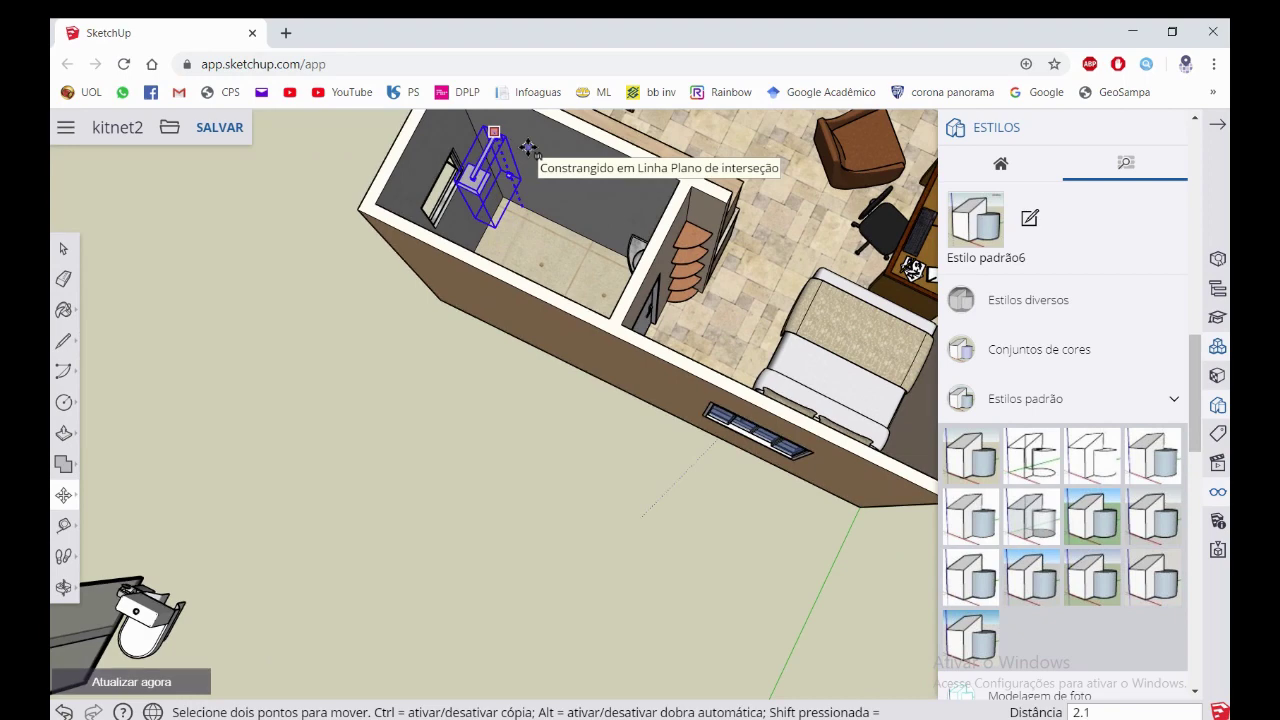
pyautogui.press('Return')
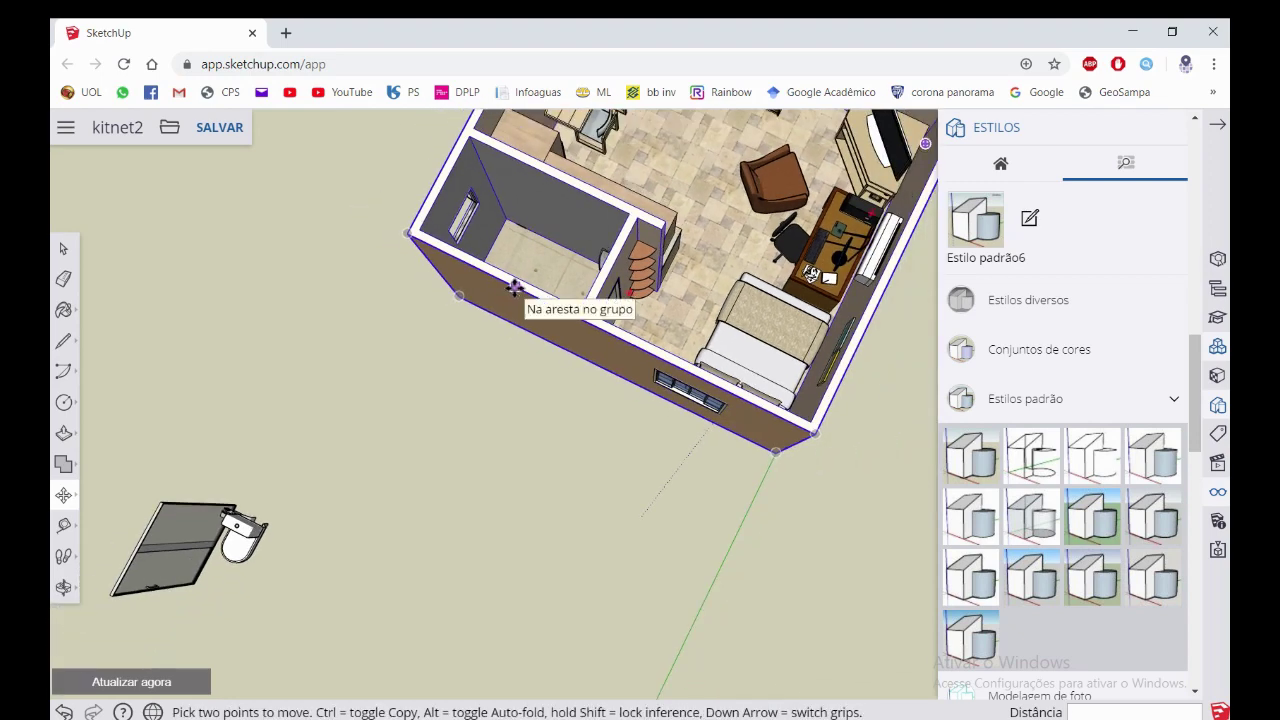
pyautogui.press('space')
# Snap the shower fixture's top corner to the bathroom wall edge
pyautogui.scroll(2, 522, 232)
pyautogui.scroll(2, 522, 232)
pyautogui.scroll(2, 522, 232)
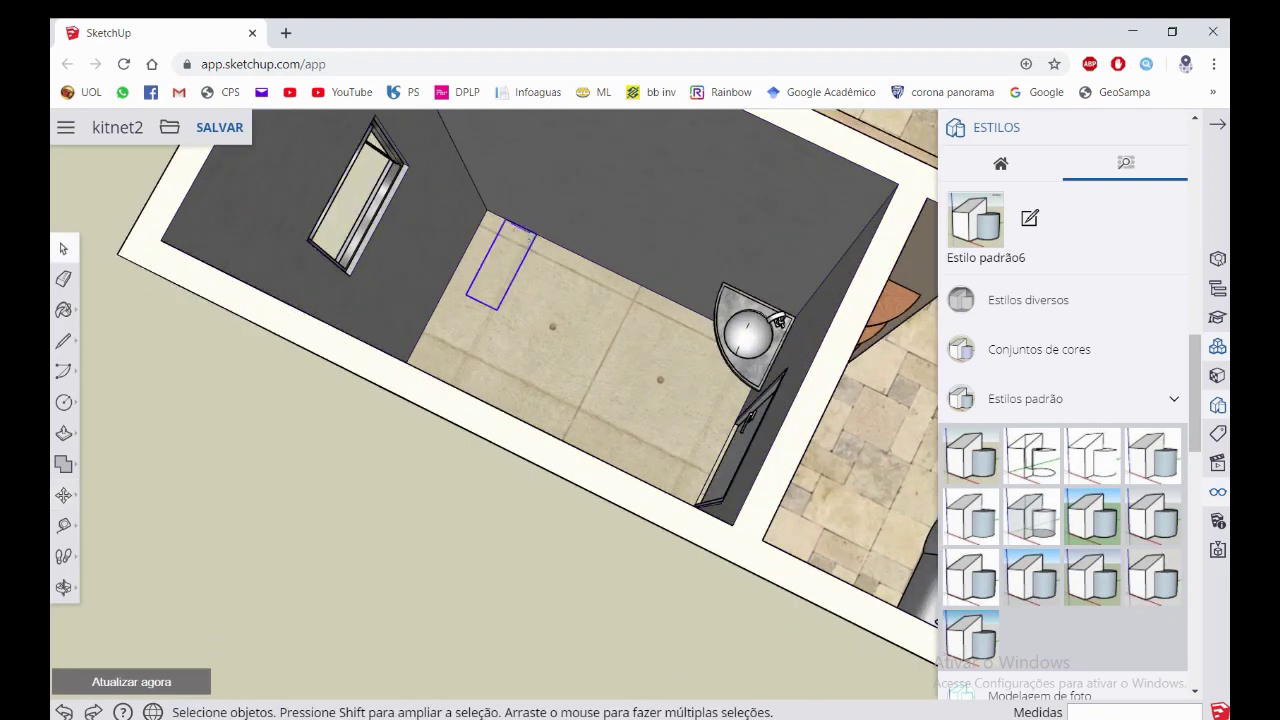
pyautogui.click(62, 503)
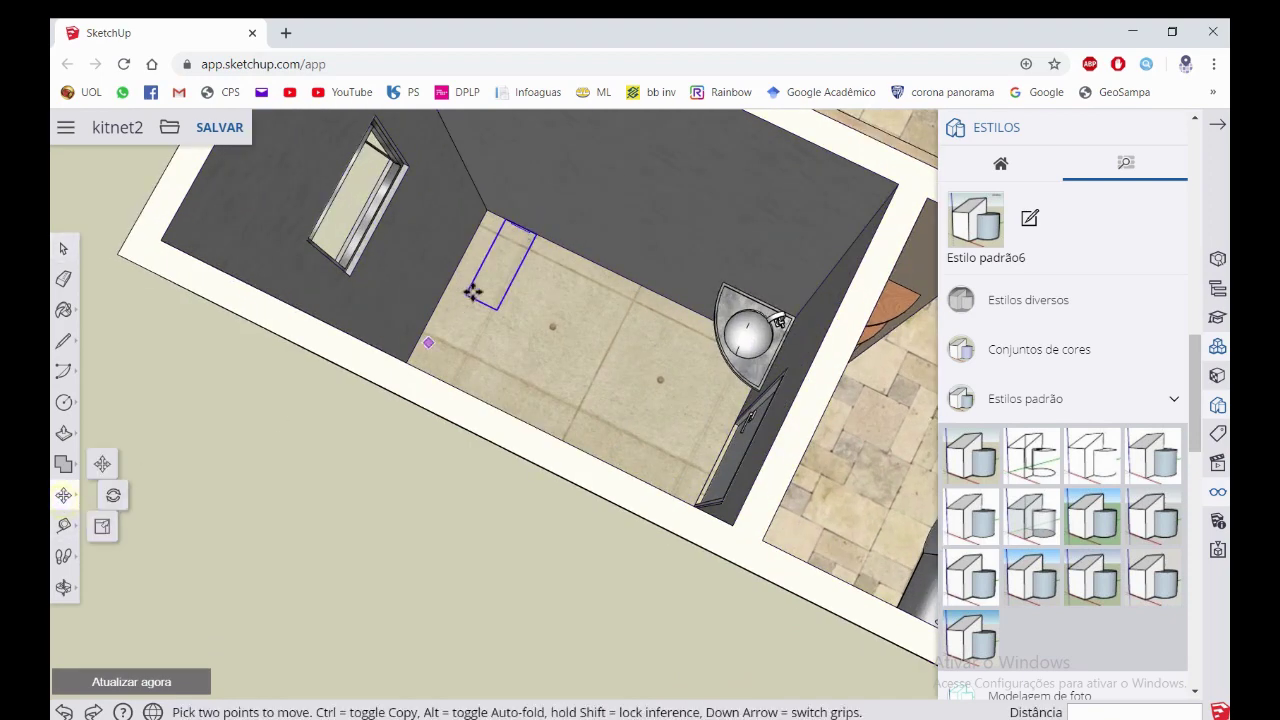
pyautogui.click(522, 230)
pyautogui.write('210')
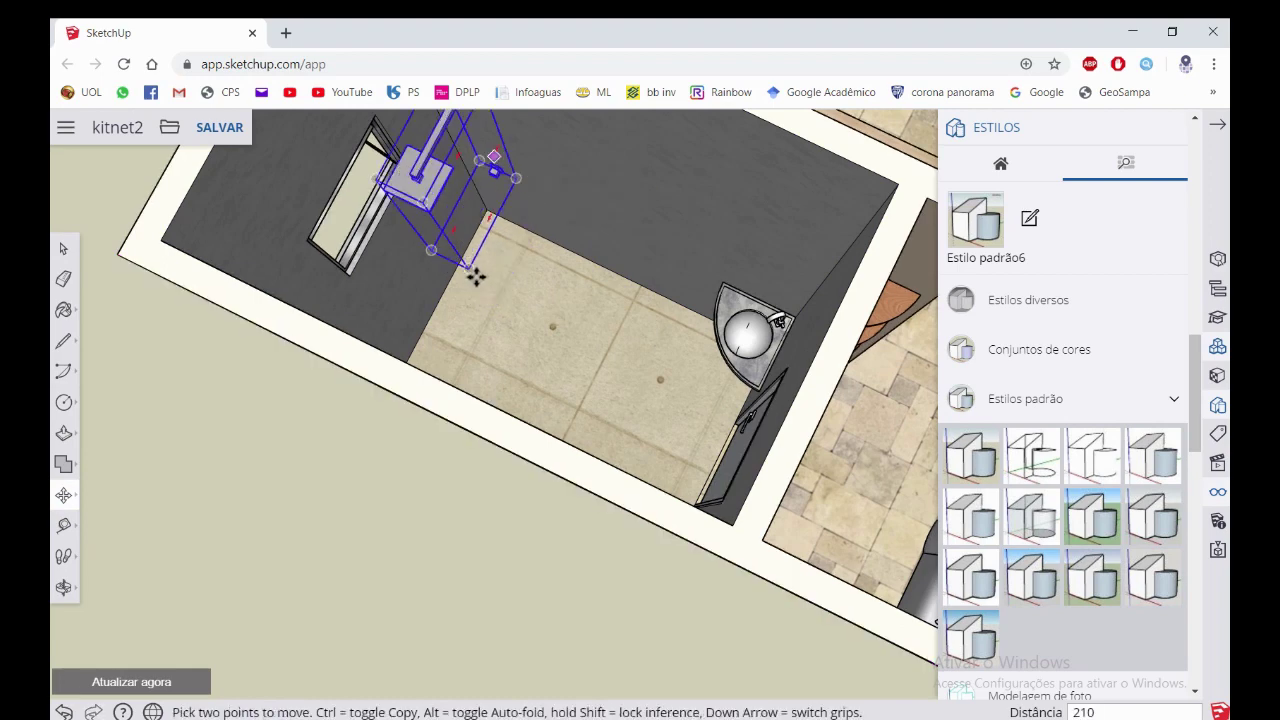
pyautogui.moveTo(471, 274)
pyautogui.mouseDown(button='middle')
pyautogui.moveTo(88, 680)
pyautogui.moveTo(440, 190)
pyautogui.mouseUp(button='middle')
pyautogui.scroll(3, 435, 180)
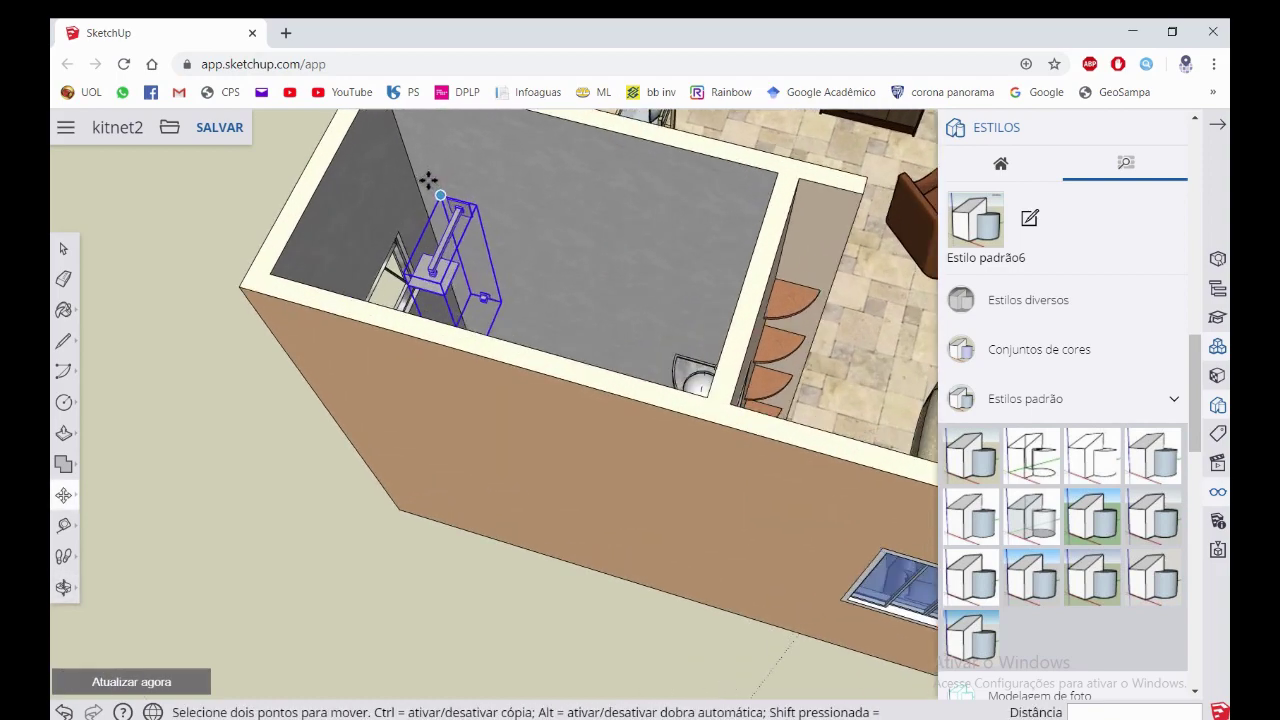
pyautogui.scroll(4, 430, 180)
pyautogui.scroll(3, 430, 180)
pyautogui.scroll(1, 470, 215)
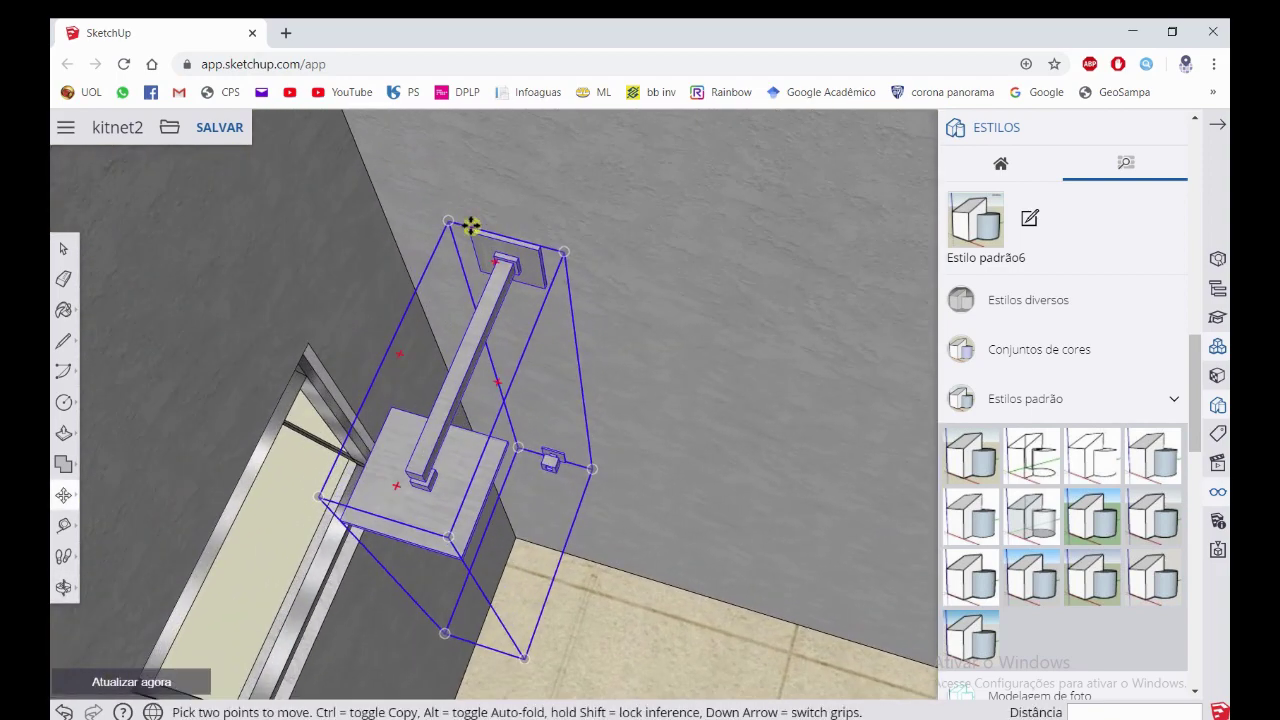
pyautogui.click(471, 226)
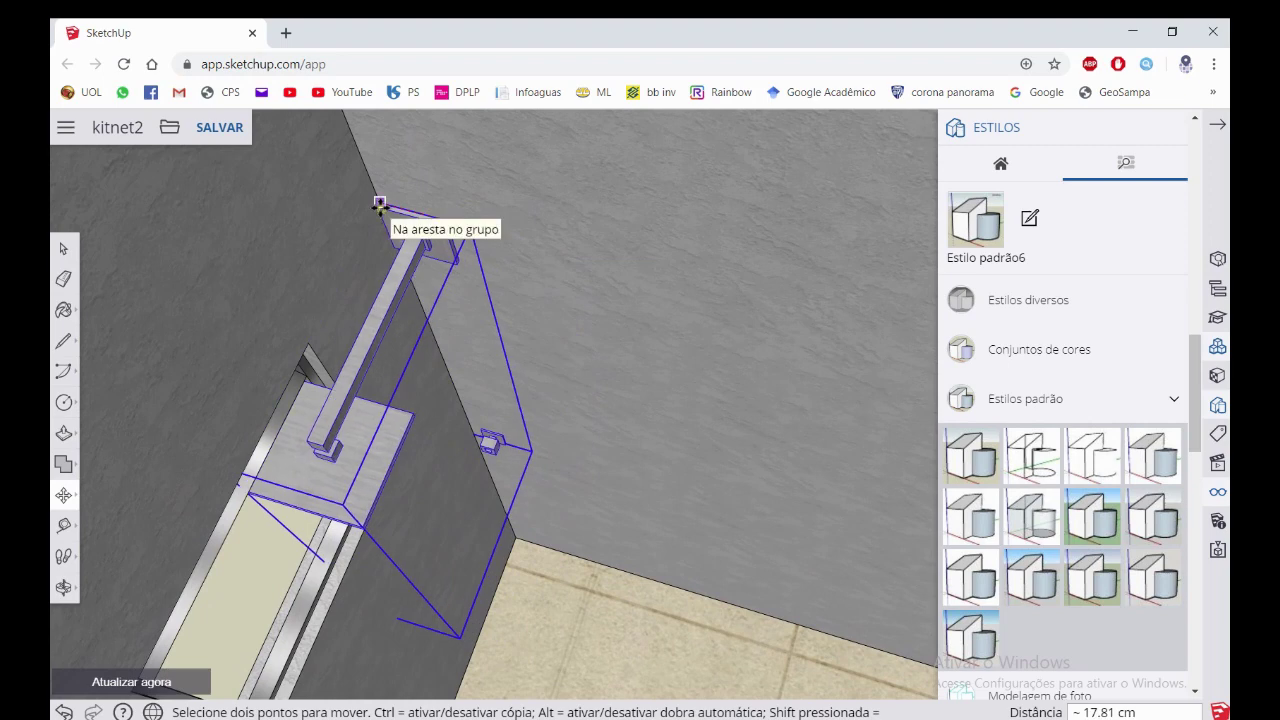
pyautogui.click(380, 203)
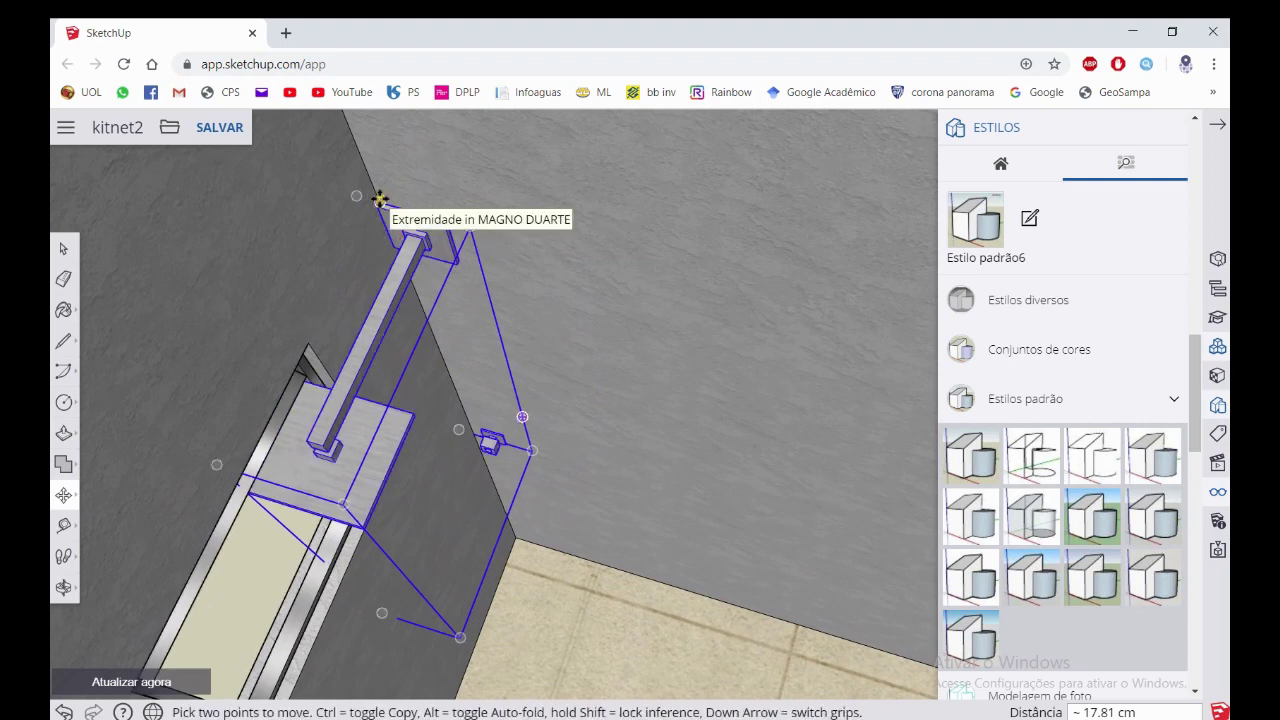
# Shift the shower a further 50 cm so it sits flush against the wall
pyautogui.click(380, 198)
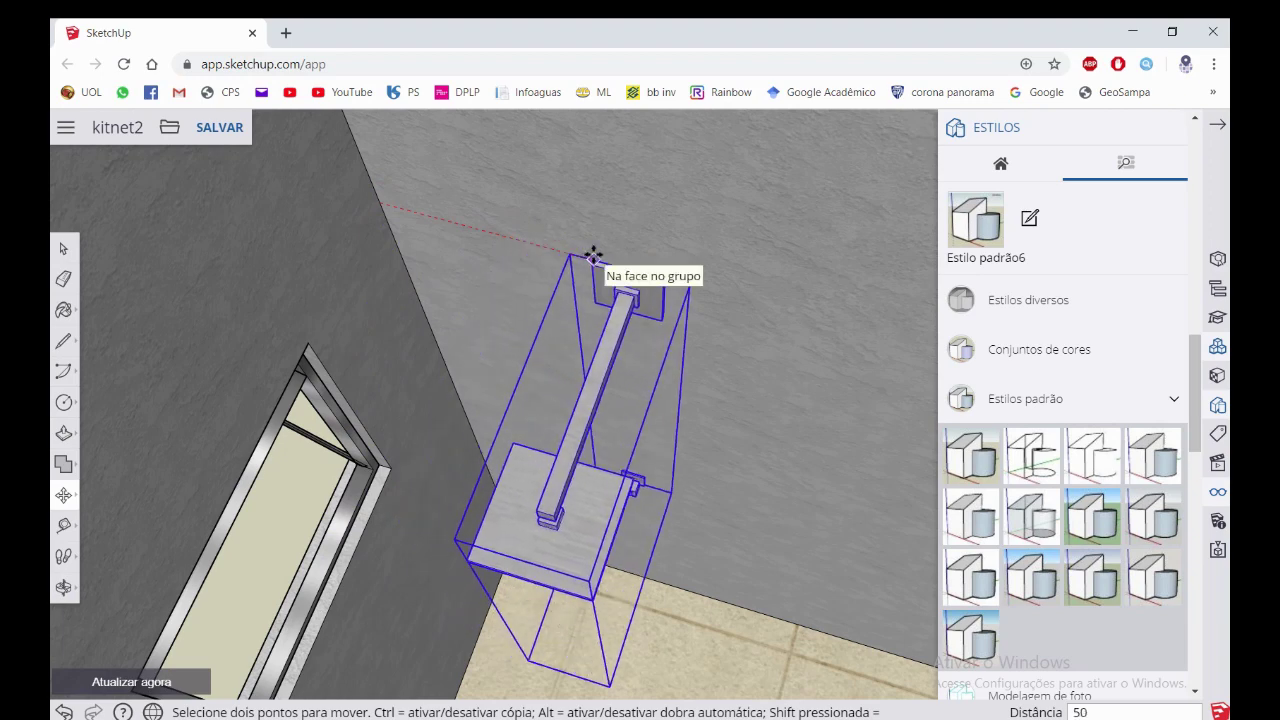
pyautogui.scroll(-2, 566, 263)
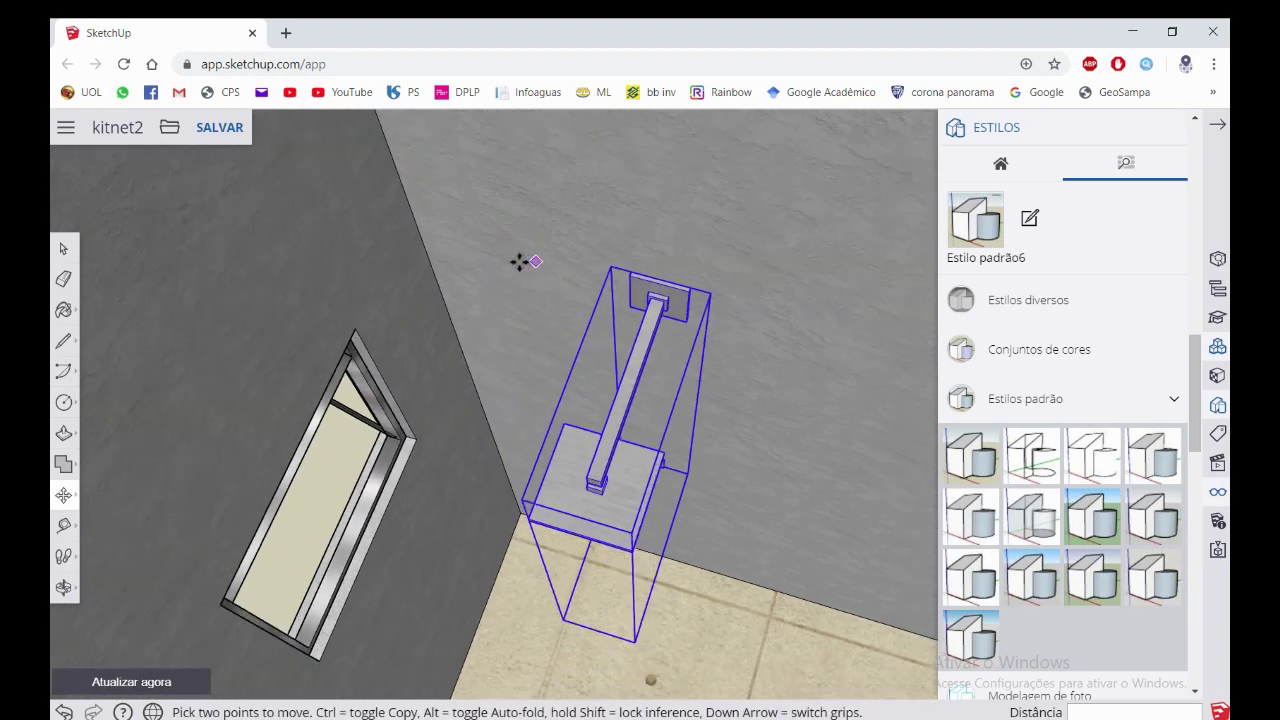
pyautogui.scroll(-3, 520, 263)
pyautogui.scroll(-2, 492, 254)
pyautogui.moveTo(486, 257)
pyautogui.mouseDown(button='middle')
pyautogui.moveTo(589, 377)
pyautogui.moveTo(620, 347)
pyautogui.mouseUp(button='middle')
pyautogui.scroll(2, 620, 347)
pyautogui.press('m')
pyautogui.scroll(2, 600, 380)
pyautogui.scroll(2, 560, 370)
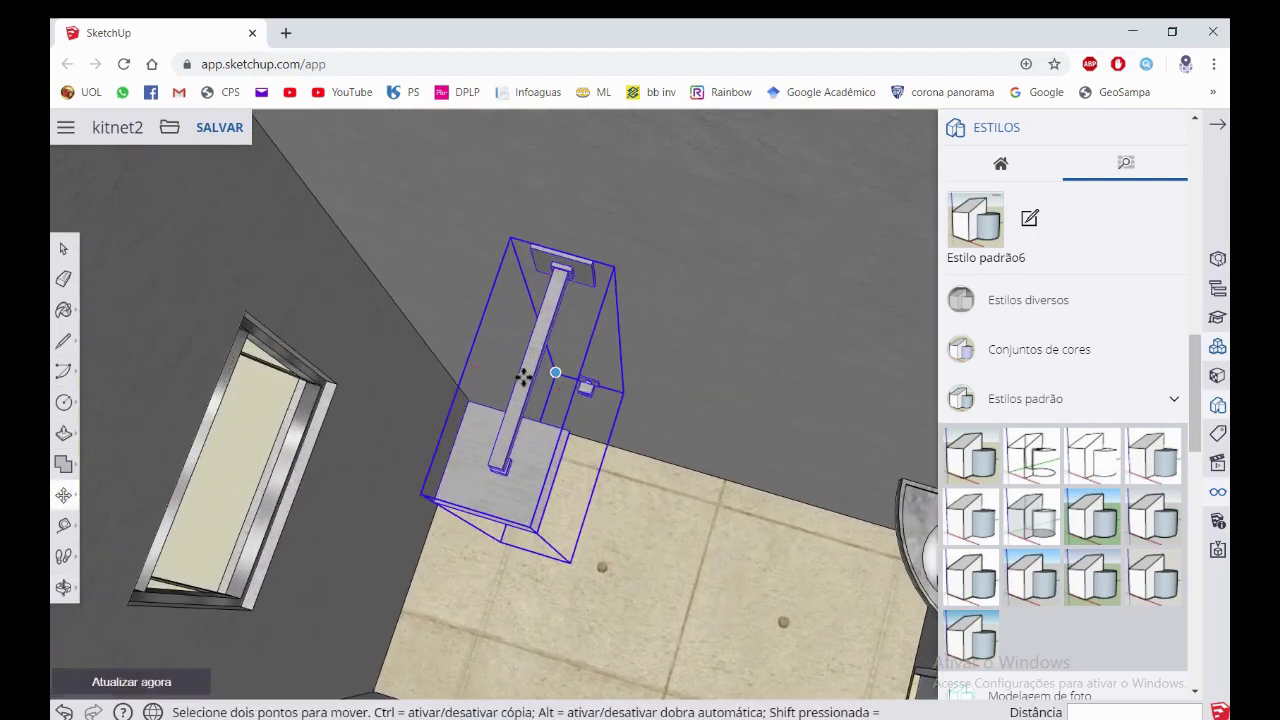
pyautogui.moveTo(253, 430); pyautogui.dragTo(530, 350, button='middle')
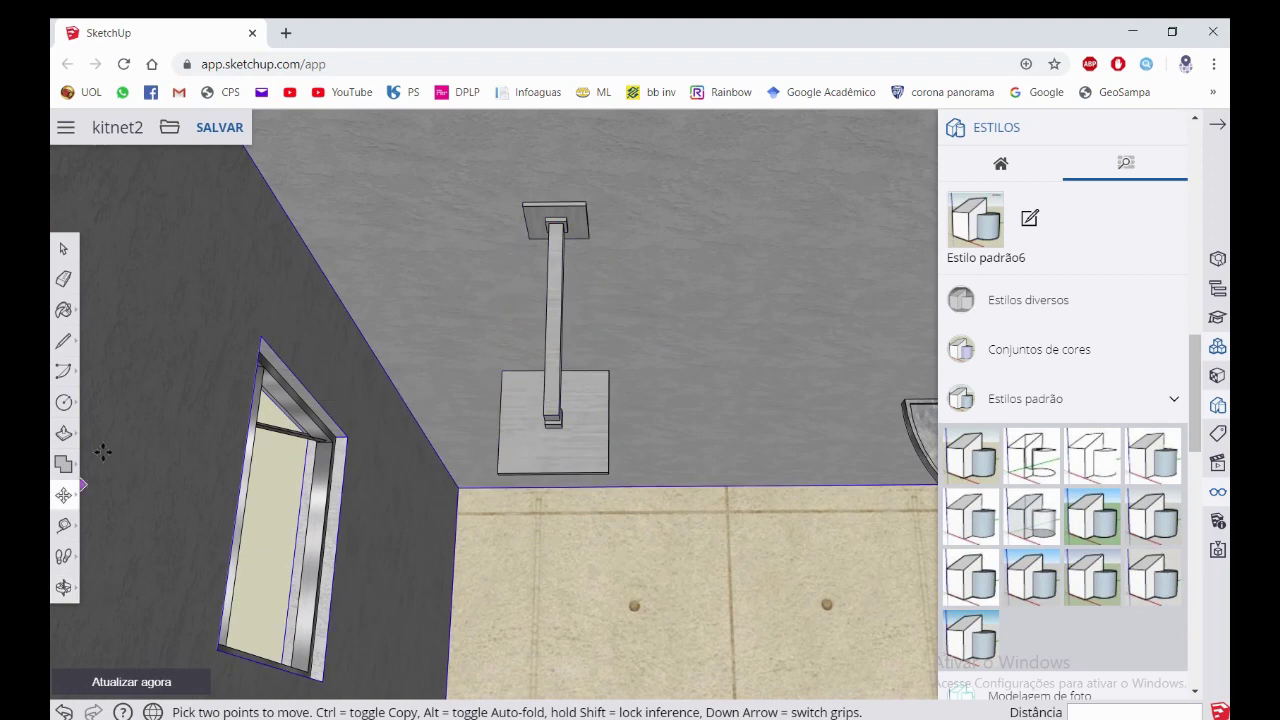
pyautogui.click(62, 497)
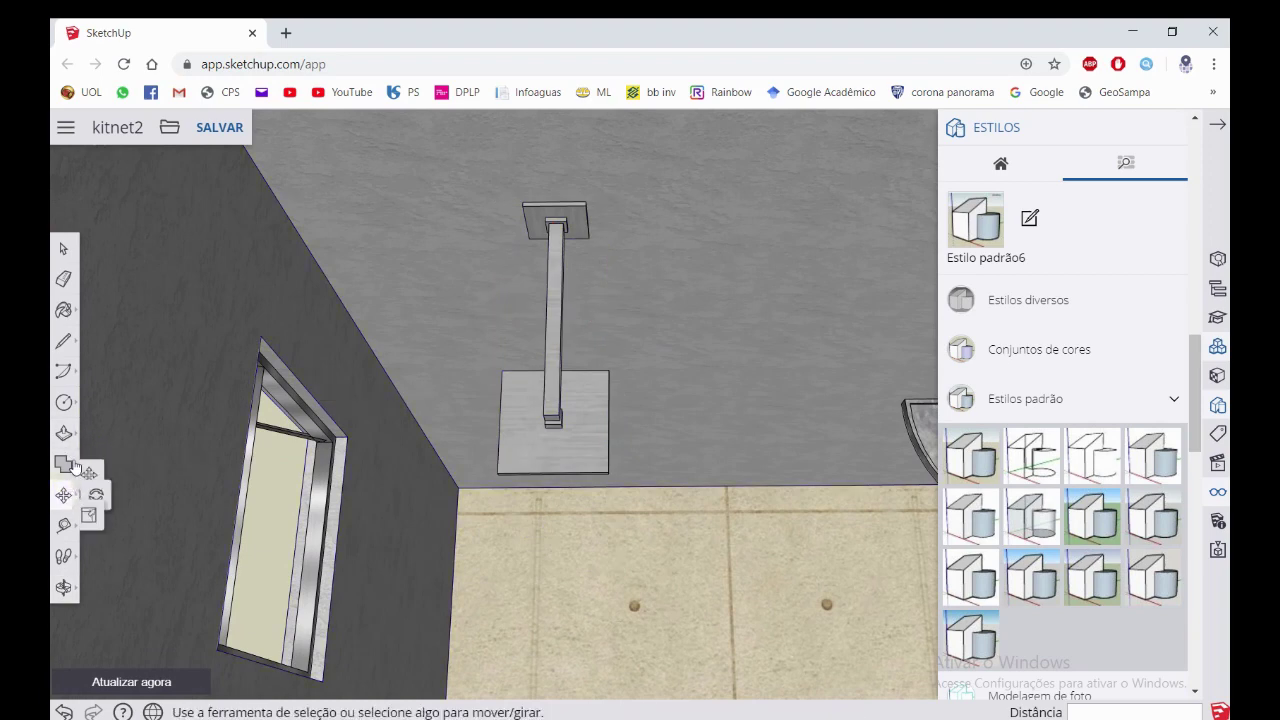
# Place a Tape Measure guide across the bathroom floor 90 cm from the side wall
pyautogui.click(64, 529)
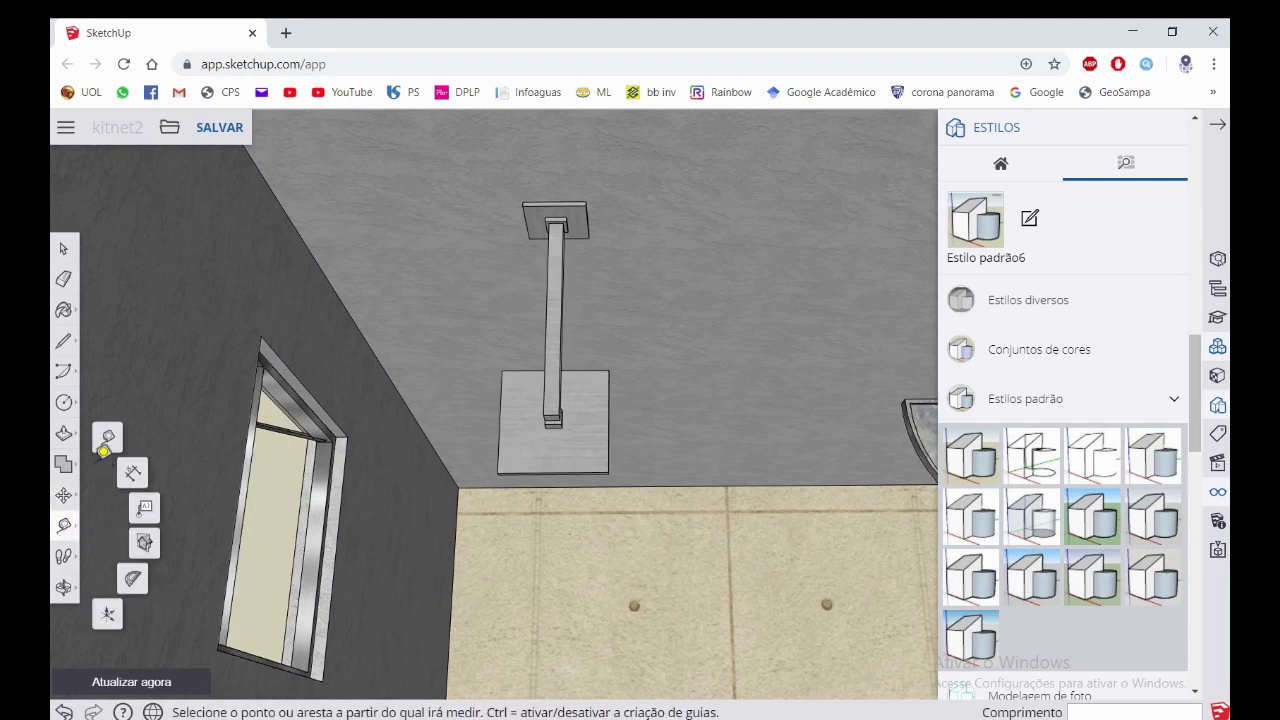
pyautogui.click(107, 437)
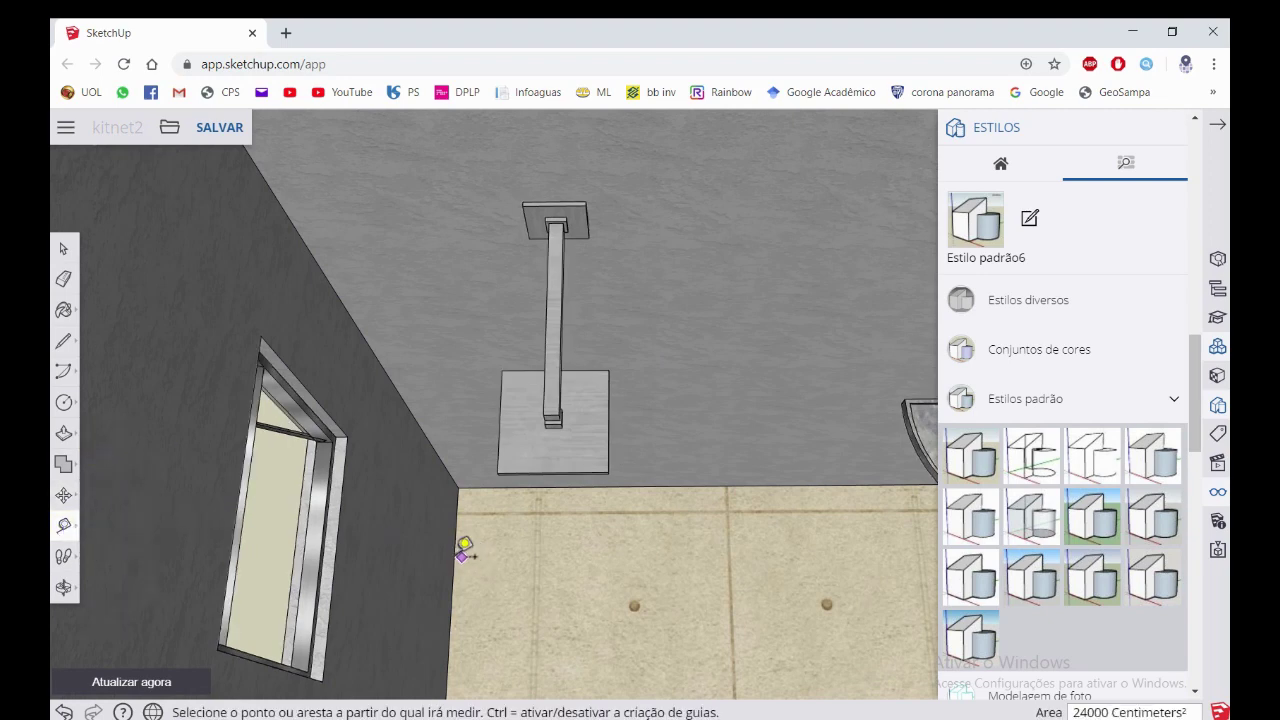
pyautogui.click(455, 554)
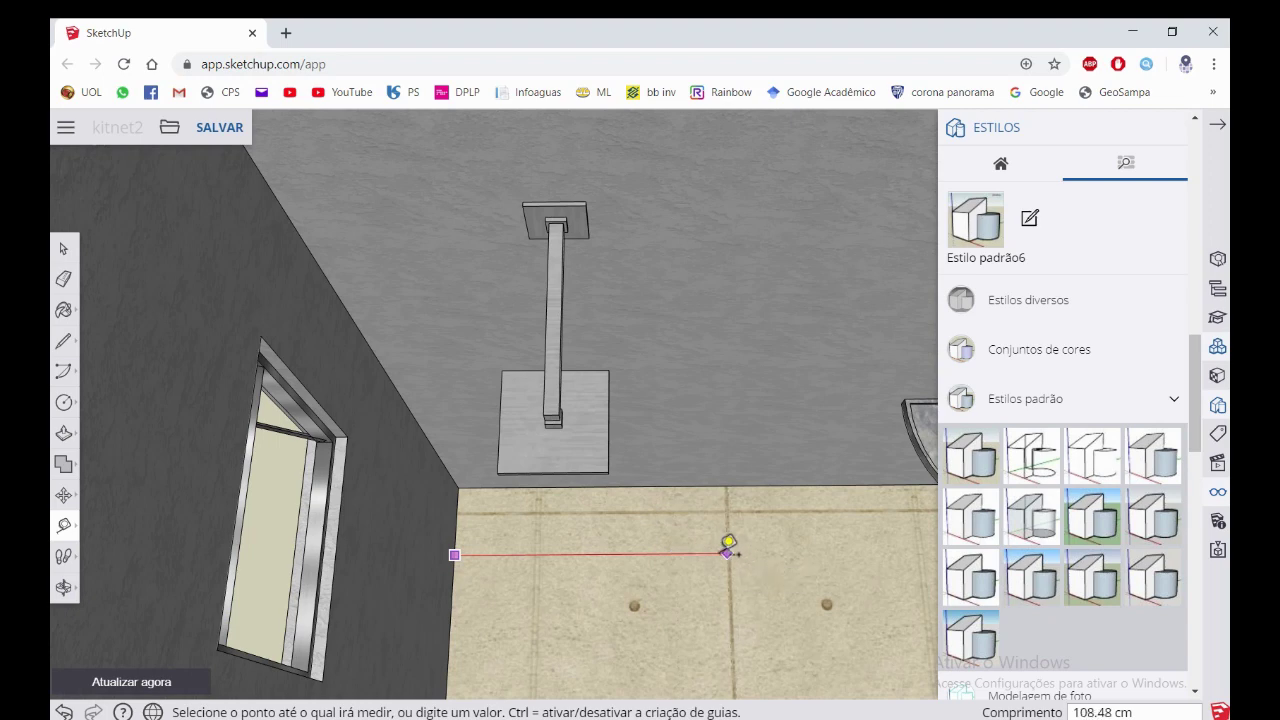
pyautogui.scroll(-3, 727, 548)
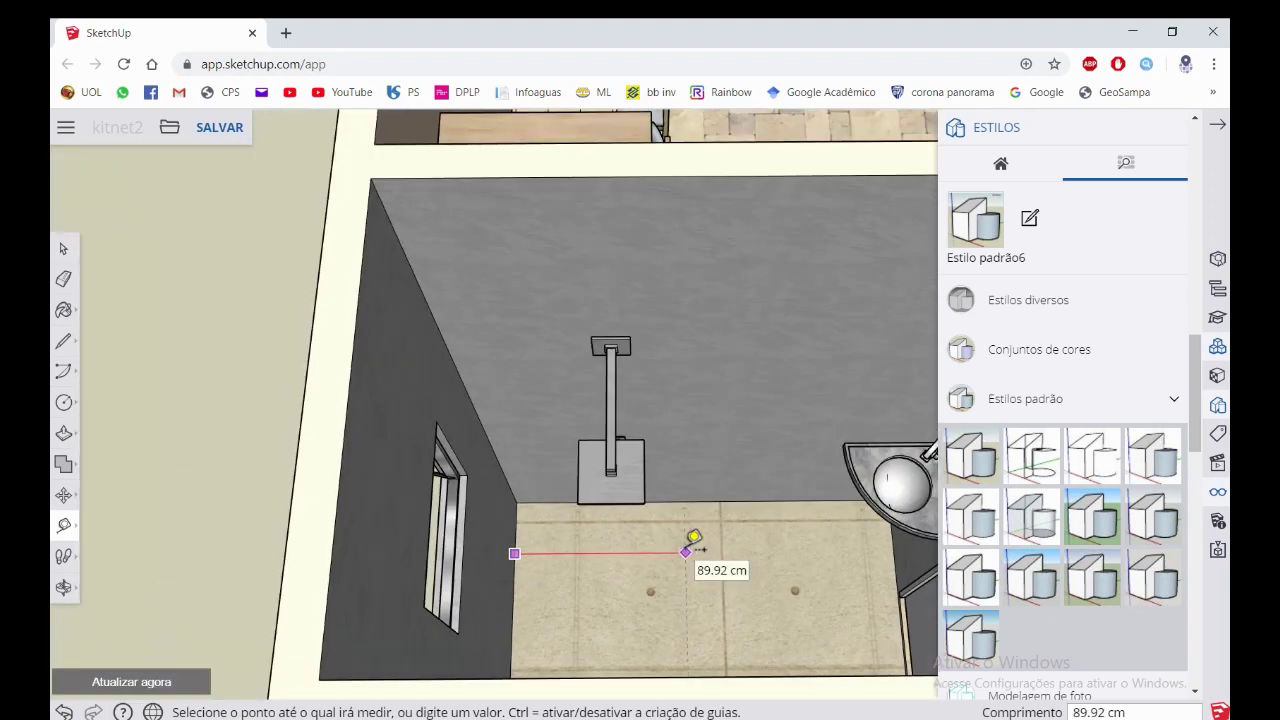
pyautogui.press('Return')
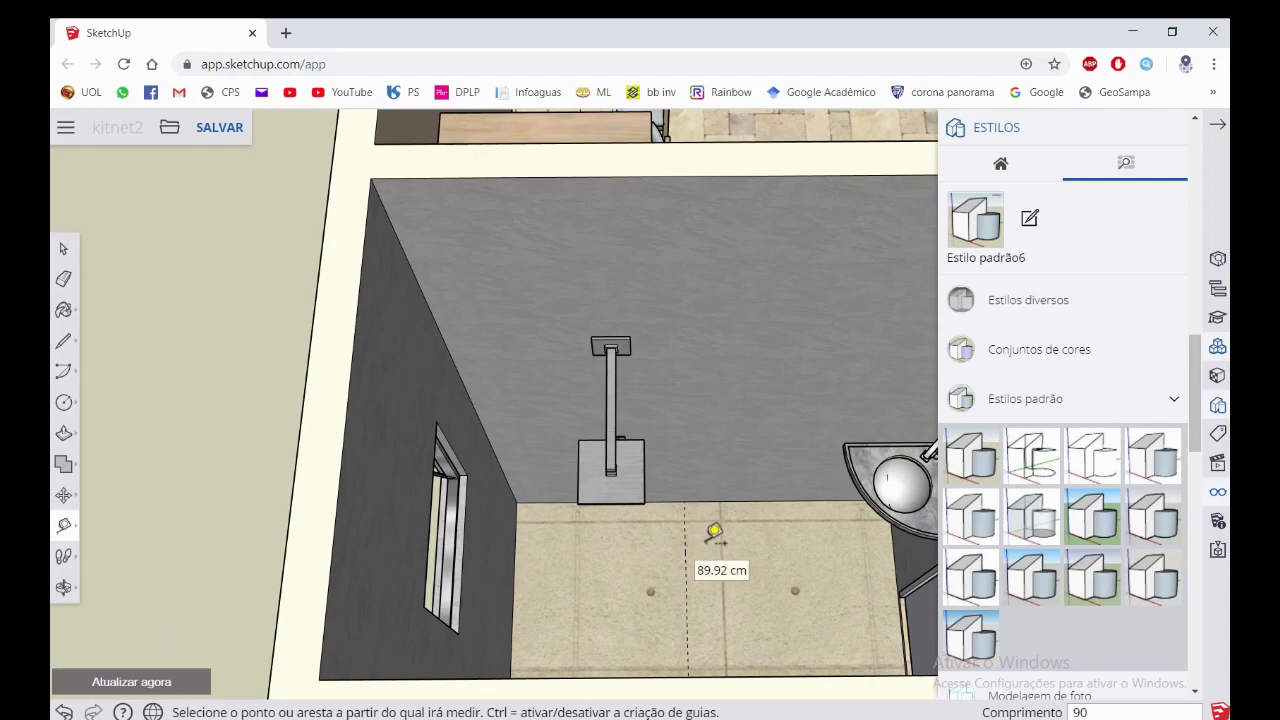
pyautogui.moveTo(715, 535)
pyautogui.mouseDown(button='middle')
pyautogui.moveTo(571, 480)
pyautogui.moveTo(558, 547)
pyautogui.moveTo(605, 491)
pyautogui.mouseUp(button='middle')
pyautogui.scroll(2, 606, 495)
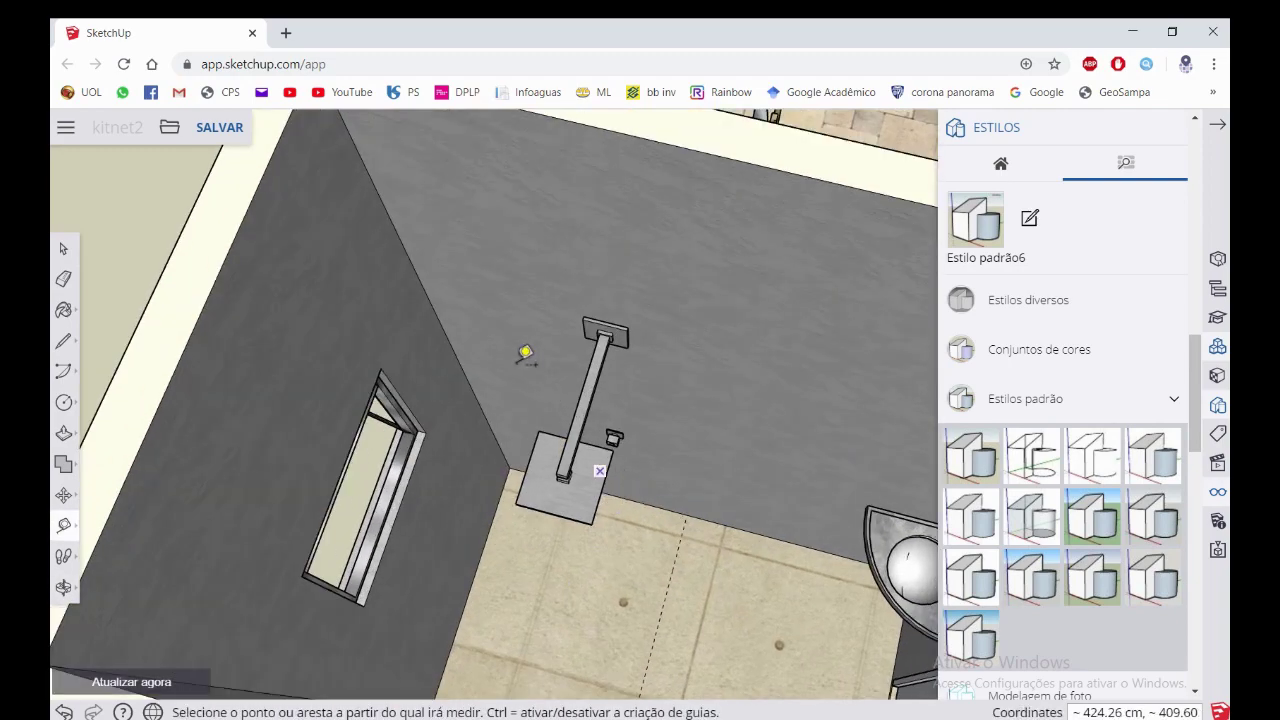
pyautogui.scroll(-1, 535, 430)
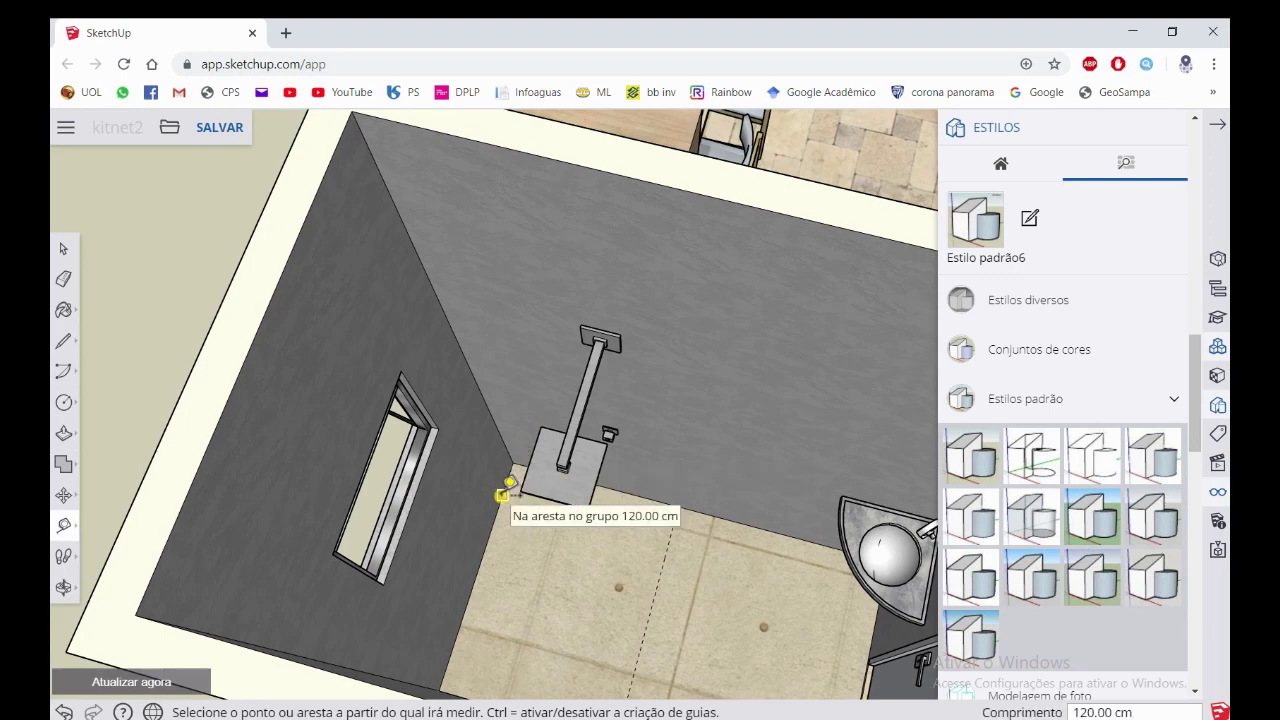
# Measure up the side wall from its floor corner to set shower-wall guides
pyautogui.click(502, 494)
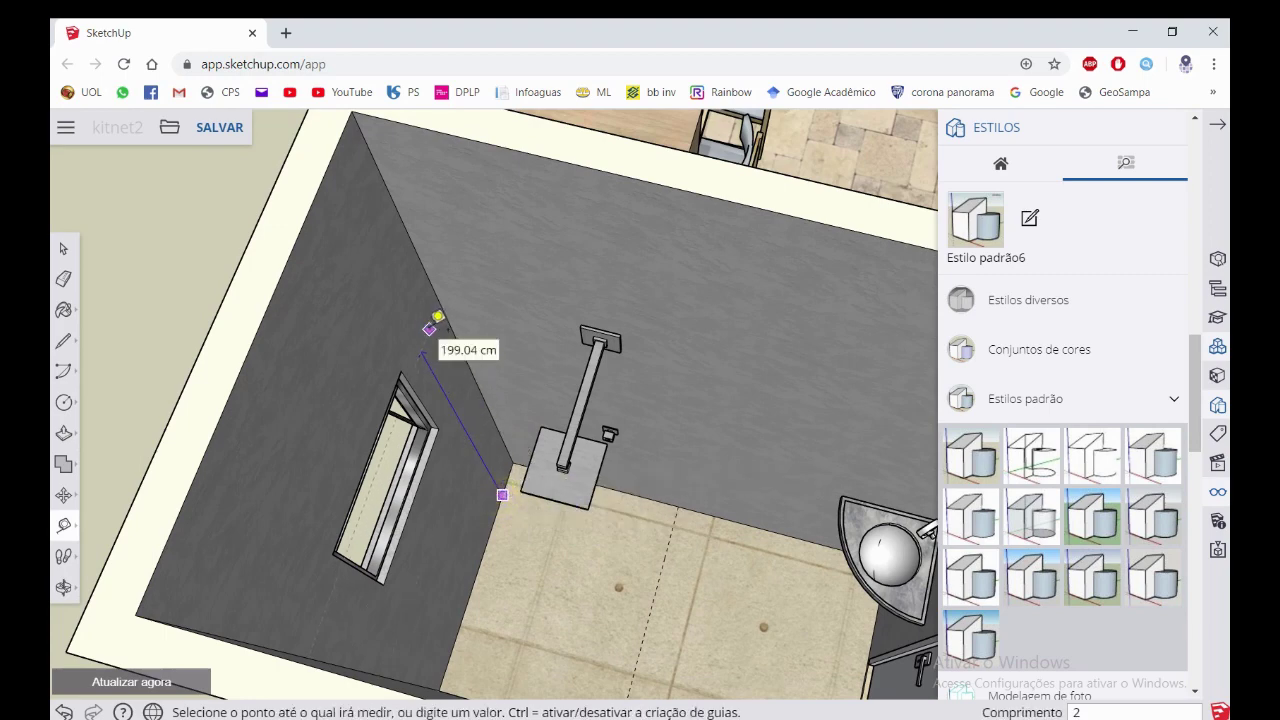
pyautogui.click(438, 316)
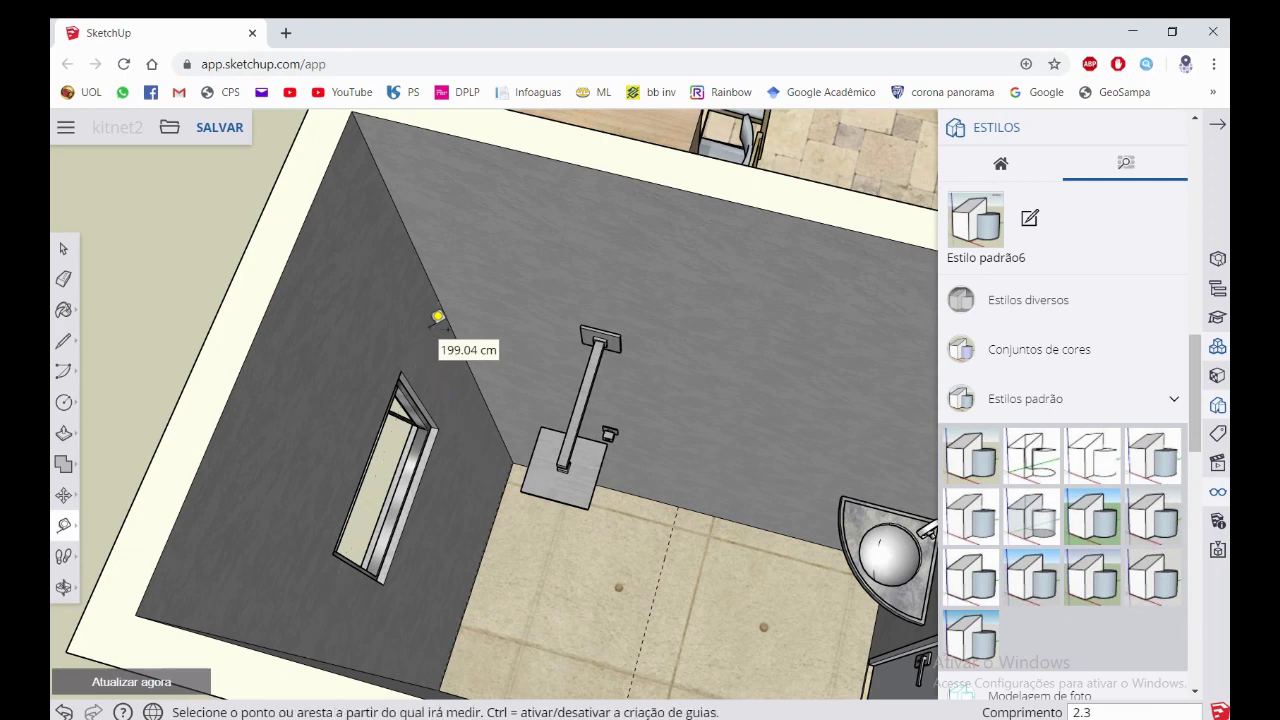
pyautogui.click(492, 523)
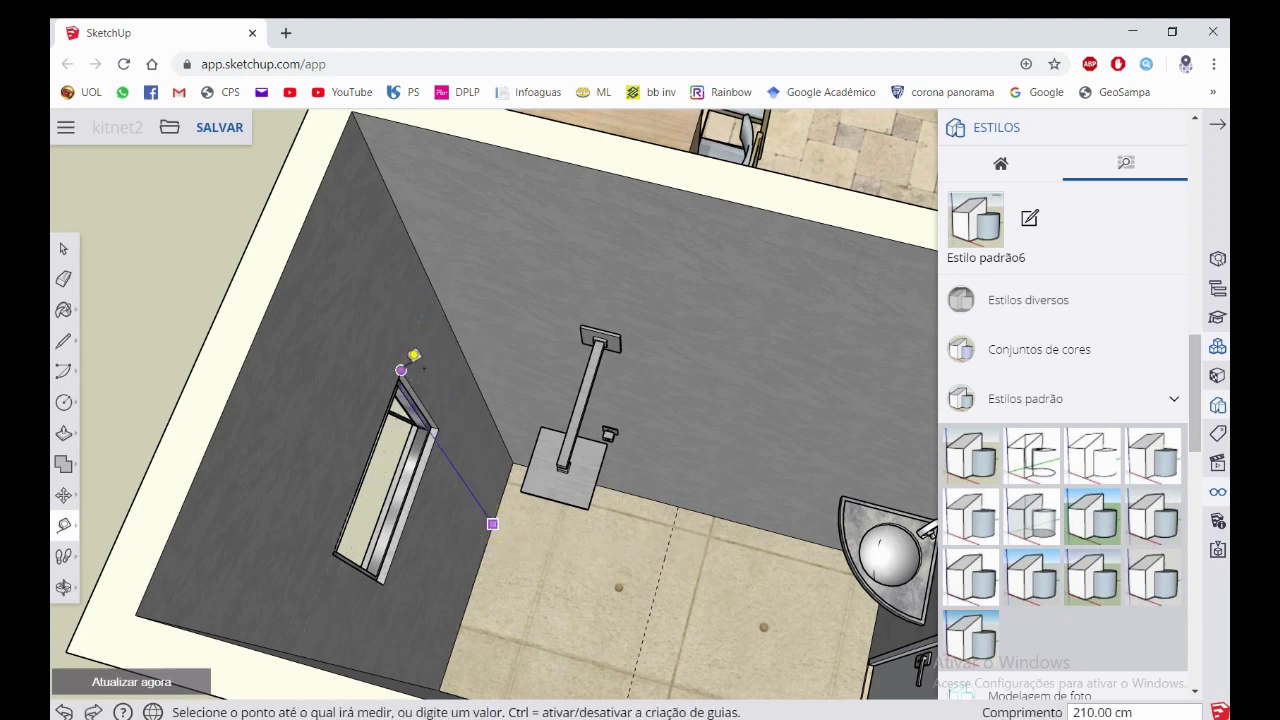
pyautogui.click(413, 355)
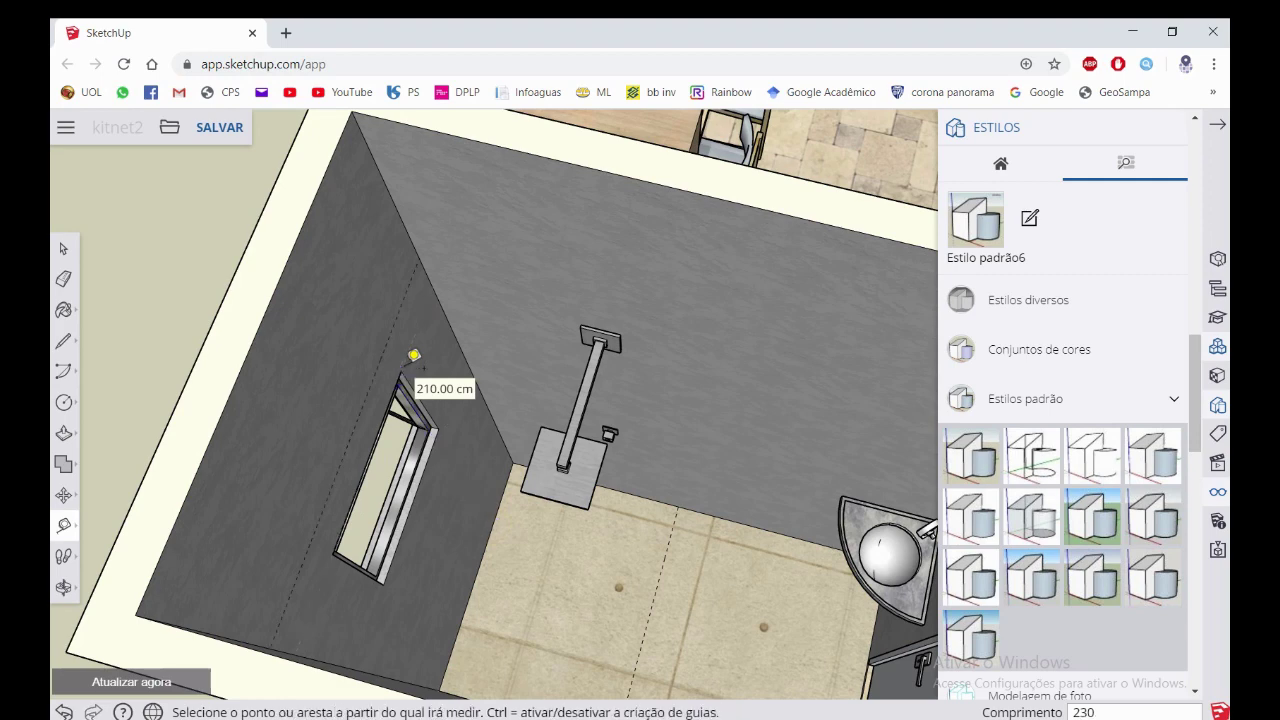
pyautogui.moveTo(437, 291); pyautogui.dragTo(466, 236, button='middle')
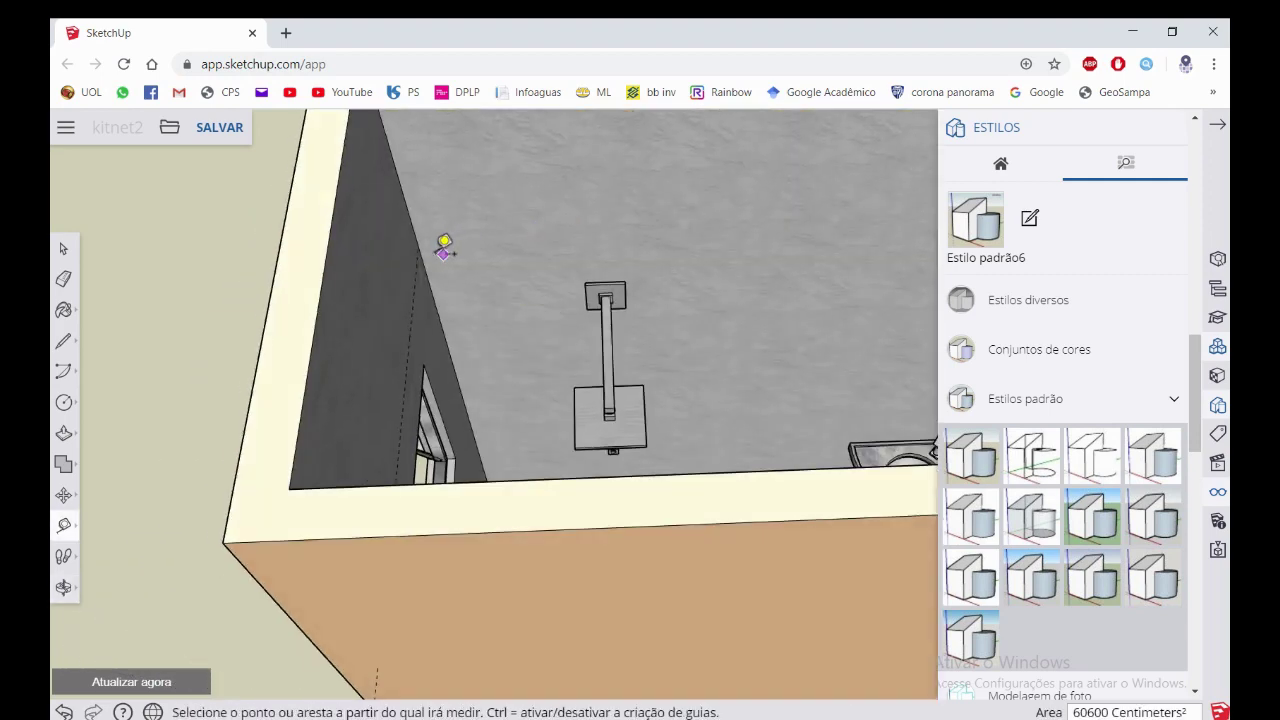
# Place a guide 40 cm from the back wall edge, then undo it
pyautogui.click(419, 246)
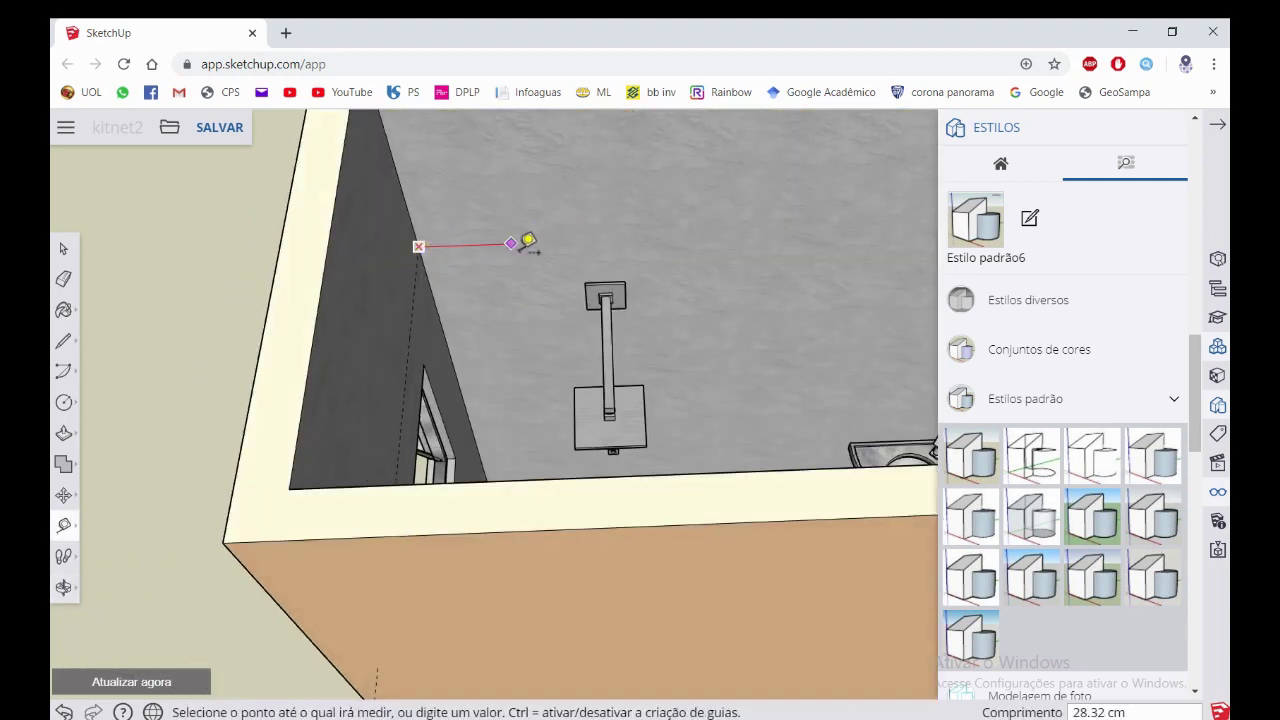
pyautogui.press('Escape')
pyautogui.click(424, 281)
pyautogui.write('40')
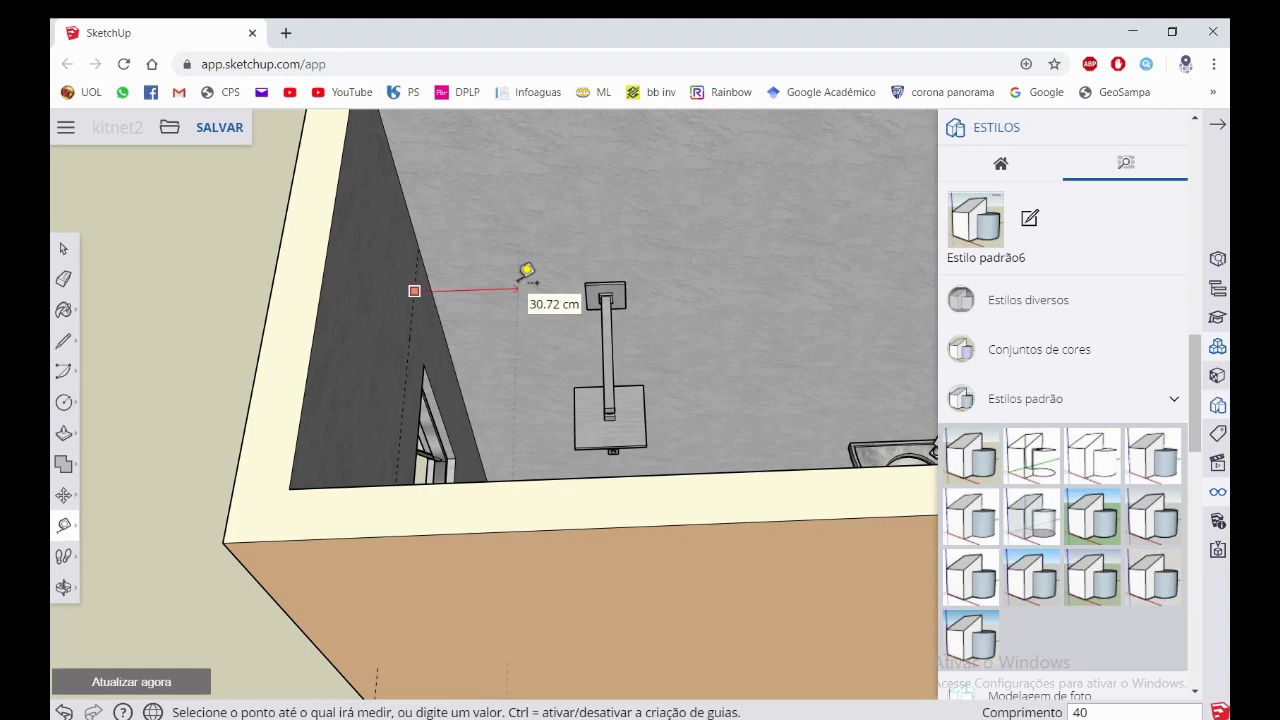
pyautogui.press('Return')
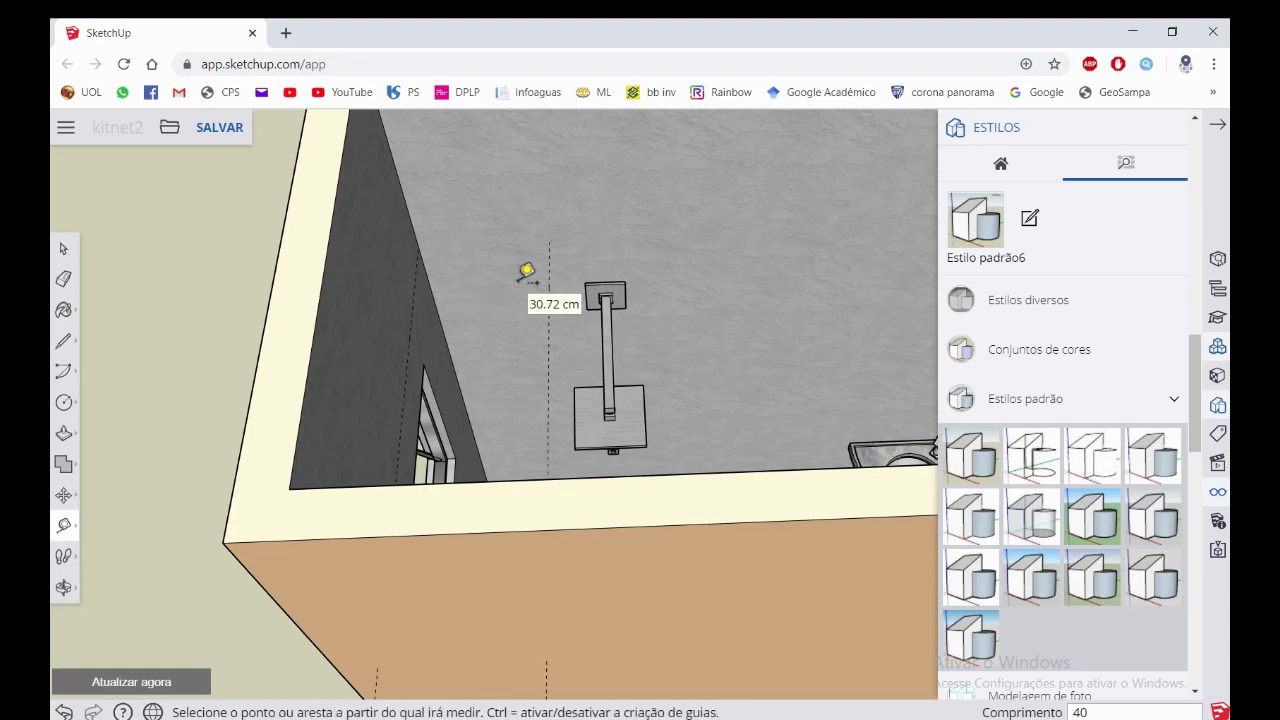
pyautogui.moveTo(535, 336); pyautogui.dragTo(483, 336, button='middle')
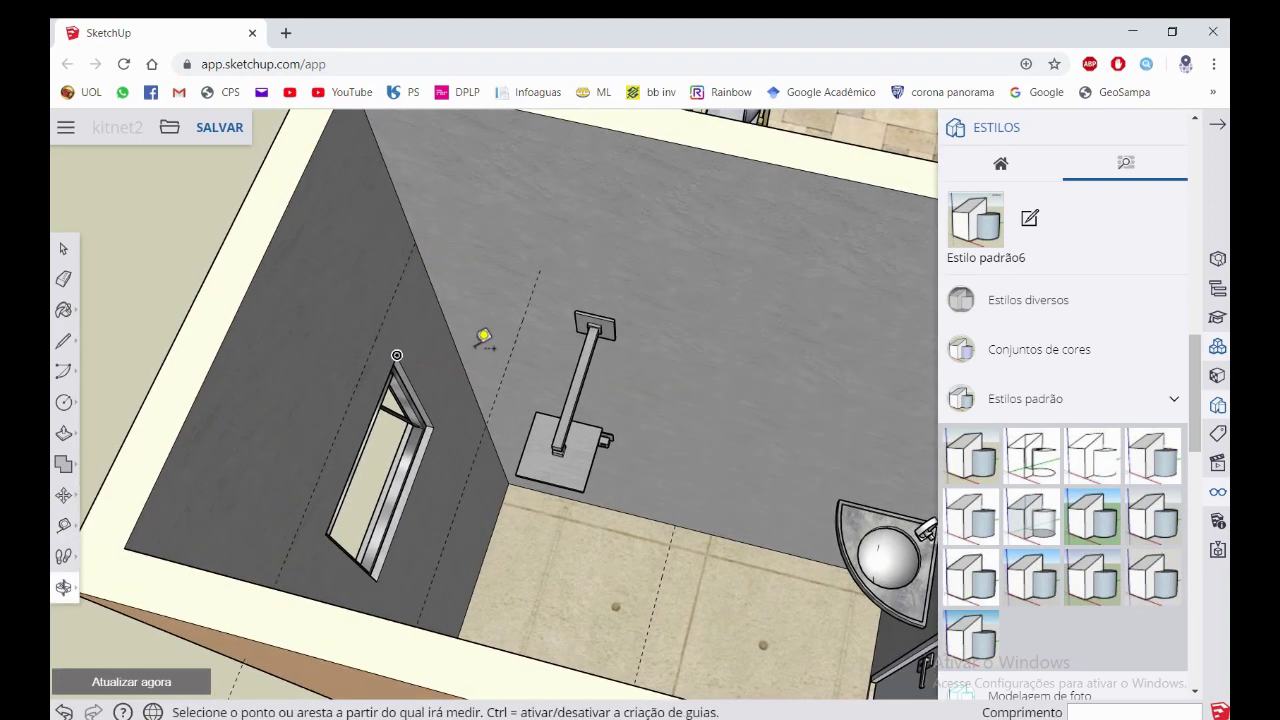
pyautogui.hotkey('ctrl', 'z')
# Place a guide 45 cm out from the wall edge beside the shower fixture
pyautogui.click(398, 284)
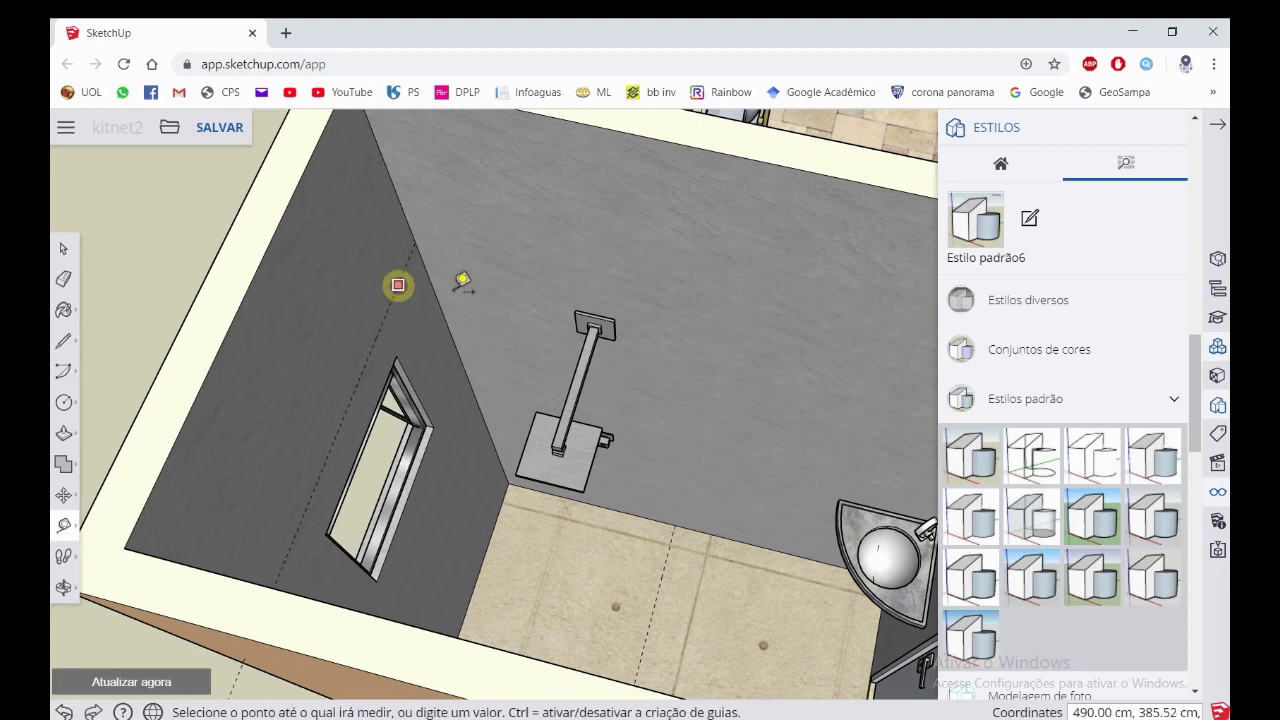
pyautogui.write('45')
pyautogui.press('Return')
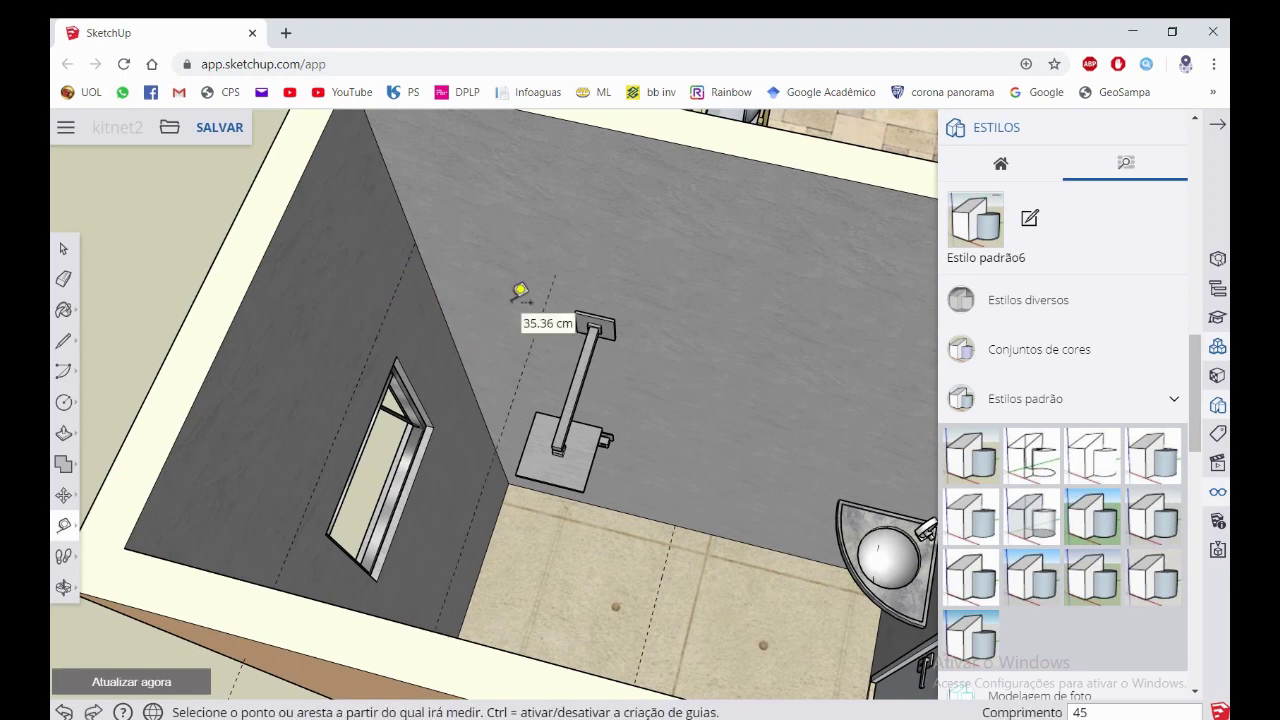
pyautogui.moveTo(643, 289)
pyautogui.mouseDown(button='middle')
pyautogui.moveTo(523, 128)
pyautogui.moveTo(459, 203)
pyautogui.moveTo(634, 131)
pyautogui.moveTo(614, 177)
pyautogui.moveTo(623, 217)
pyautogui.moveTo(685, 188)
pyautogui.moveTo(529, 209)
pyautogui.moveTo(591, 286)
pyautogui.moveTo(561, 292)
pyautogui.moveTo(570, 322)
pyautogui.mouseUp(button='middle')
# Move the shower group by its top corner about 23 cm to the guide-line intersection
pyautogui.scroll(-3, 561, 295)
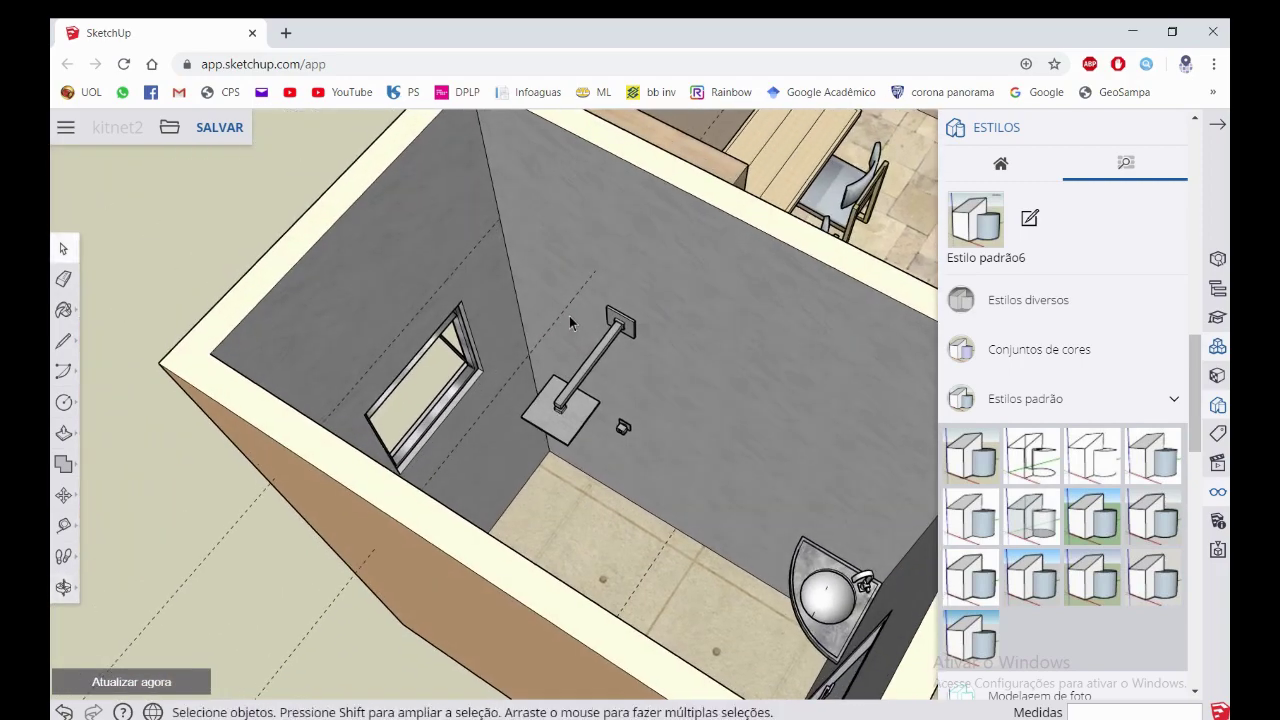
pyautogui.click(610, 338)
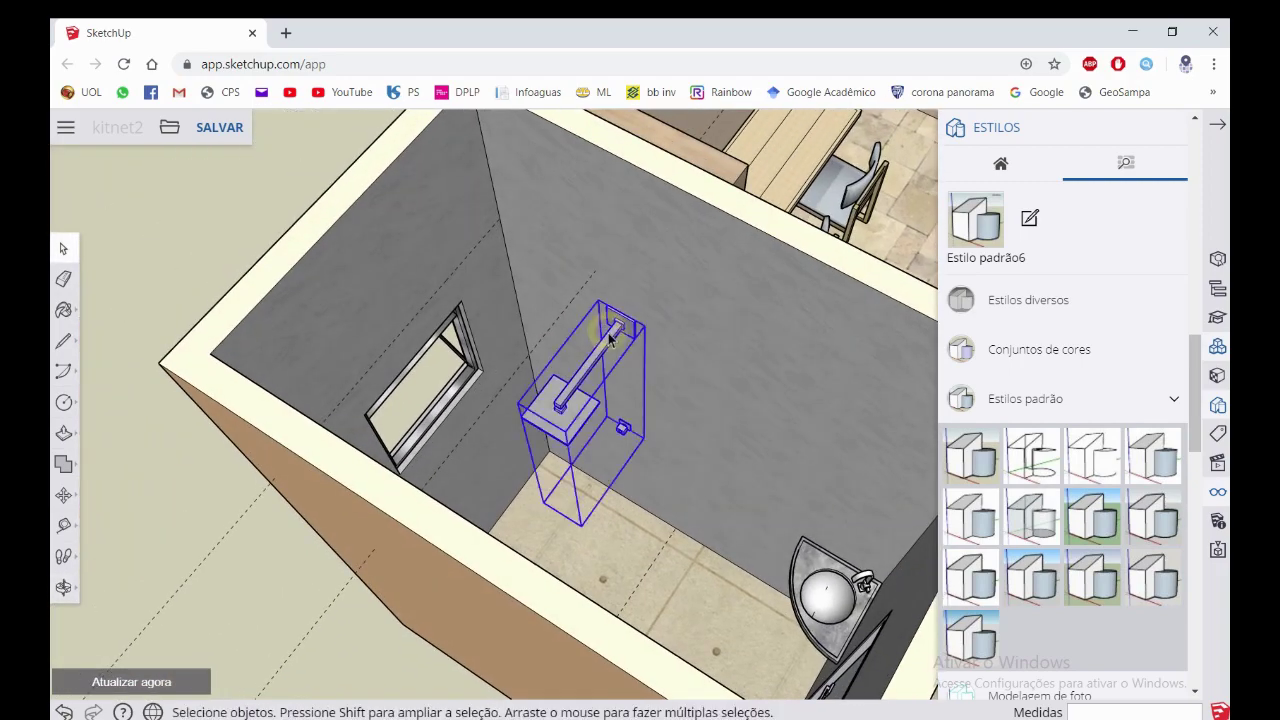
pyautogui.click(64, 496)
pyautogui.scroll(2, 620, 289)
pyautogui.scroll(2, 597, 303)
pyautogui.scroll(2, 588, 322)
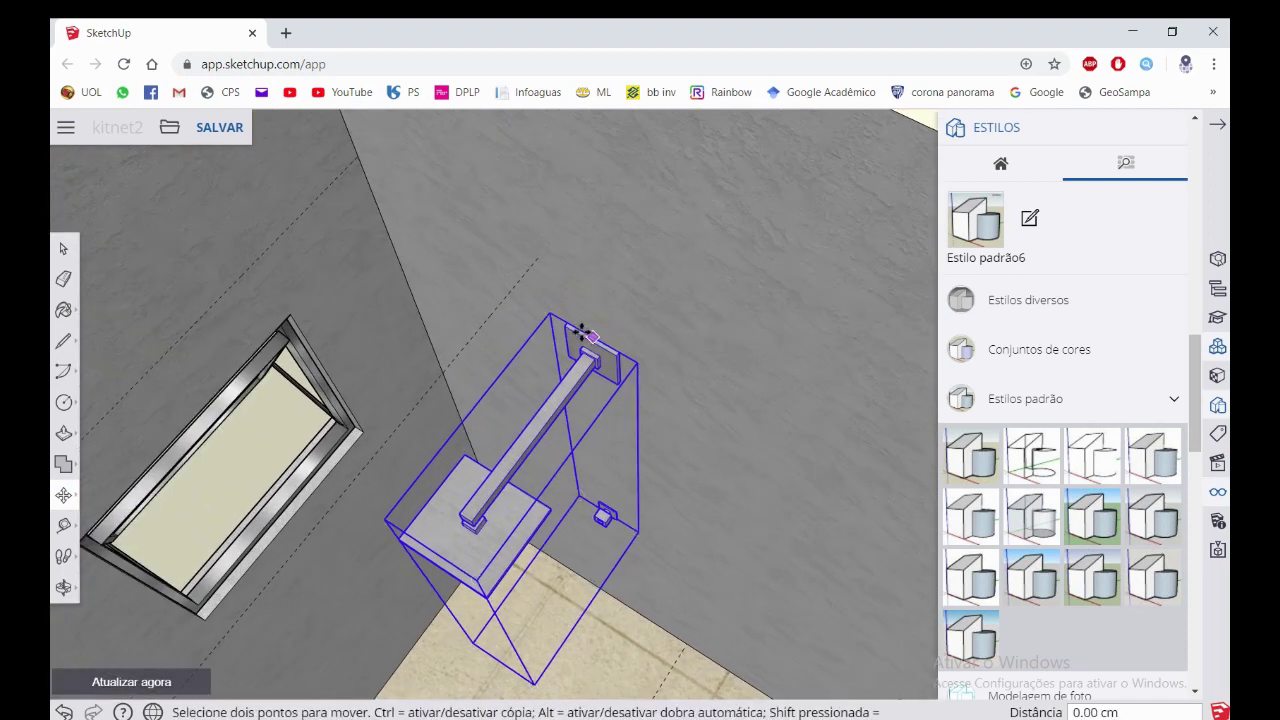
pyautogui.click(580, 334)
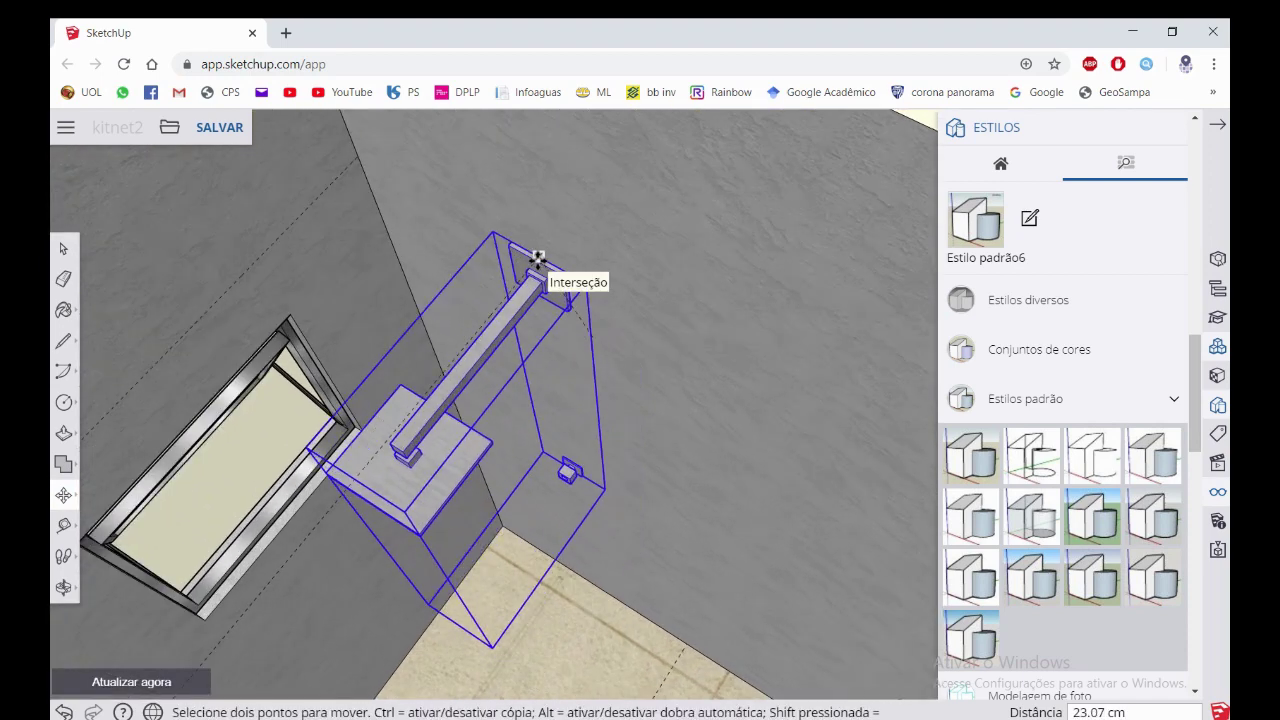
pyautogui.click(538, 259)
pyautogui.scroll(-2, 530, 275)
pyautogui.scroll(-2, 505, 330)
pyautogui.scroll(-2, 480, 400)
pyautogui.press('space')
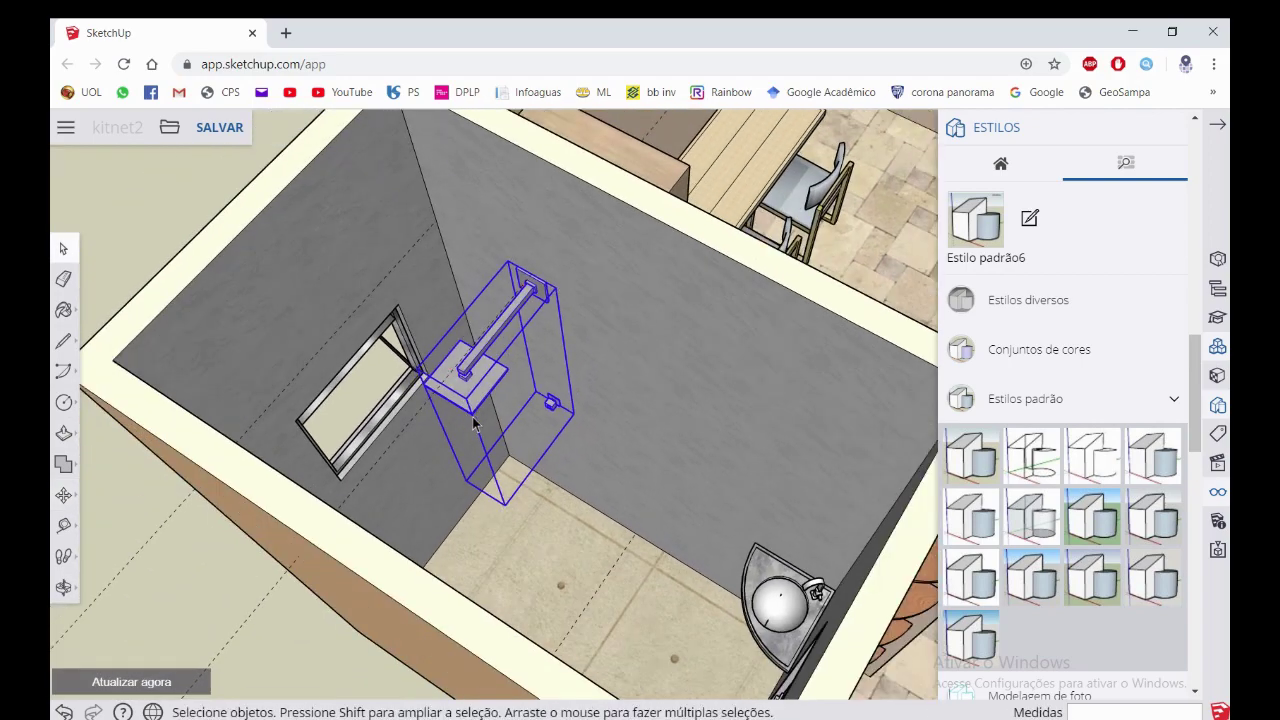
pyautogui.moveTo(476, 424)
pyautogui.mouseDown(button='middle')
pyautogui.moveTo(820, 243)
pyautogui.moveTo(512, 413)
pyautogui.mouseUp(button='middle')
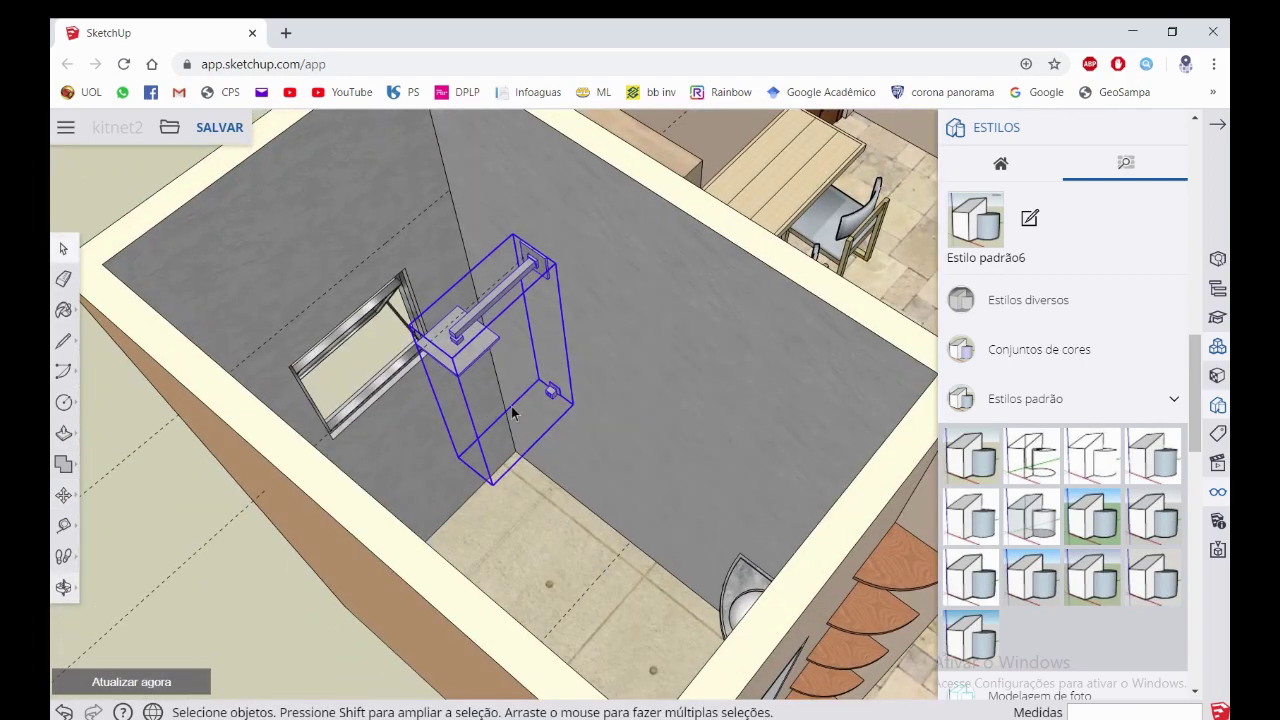
pyautogui.scroll(-3, 421, 378)
pyautogui.scroll(-2, 307, 473)
# Orbit around the house and select the shower box, toilet and sink together
pyautogui.press('o')
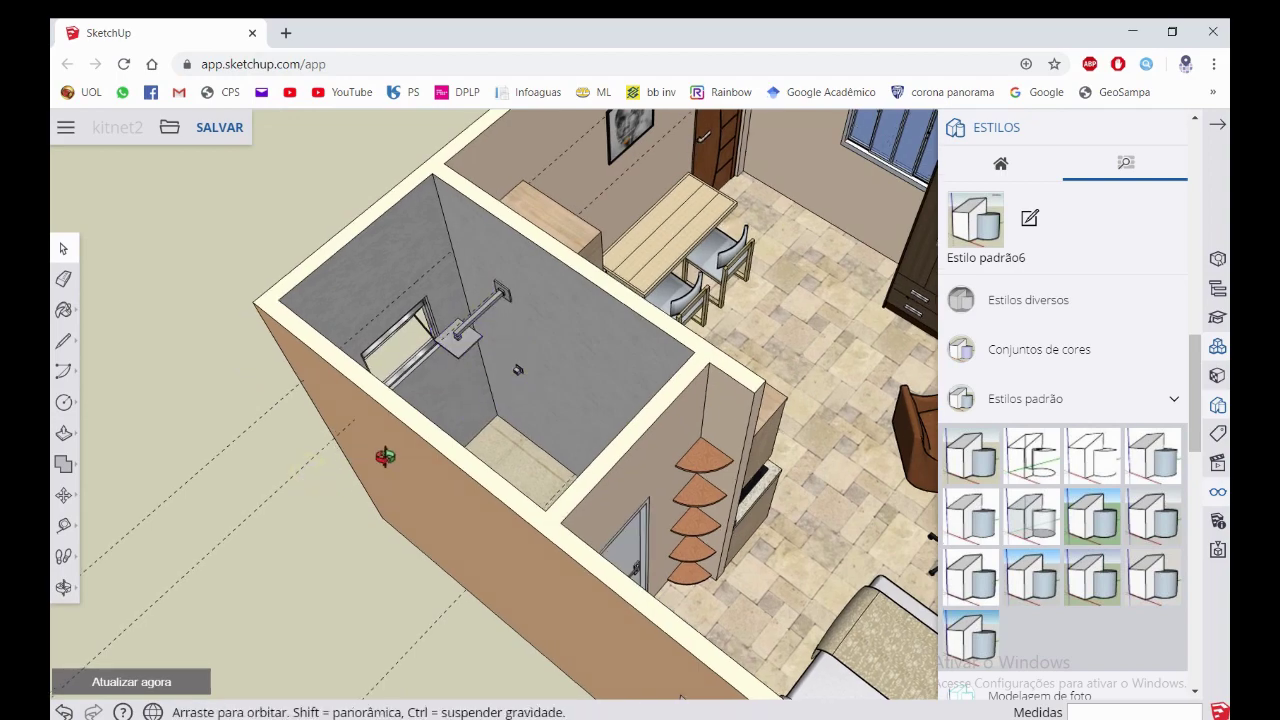
pyautogui.moveTo(307, 473)
pyautogui.mouseDown()
pyautogui.moveTo(732, 354)
pyautogui.moveTo(940, 263)
pyautogui.moveTo(580, 386)
pyautogui.mouseUp()
pyautogui.press('space')
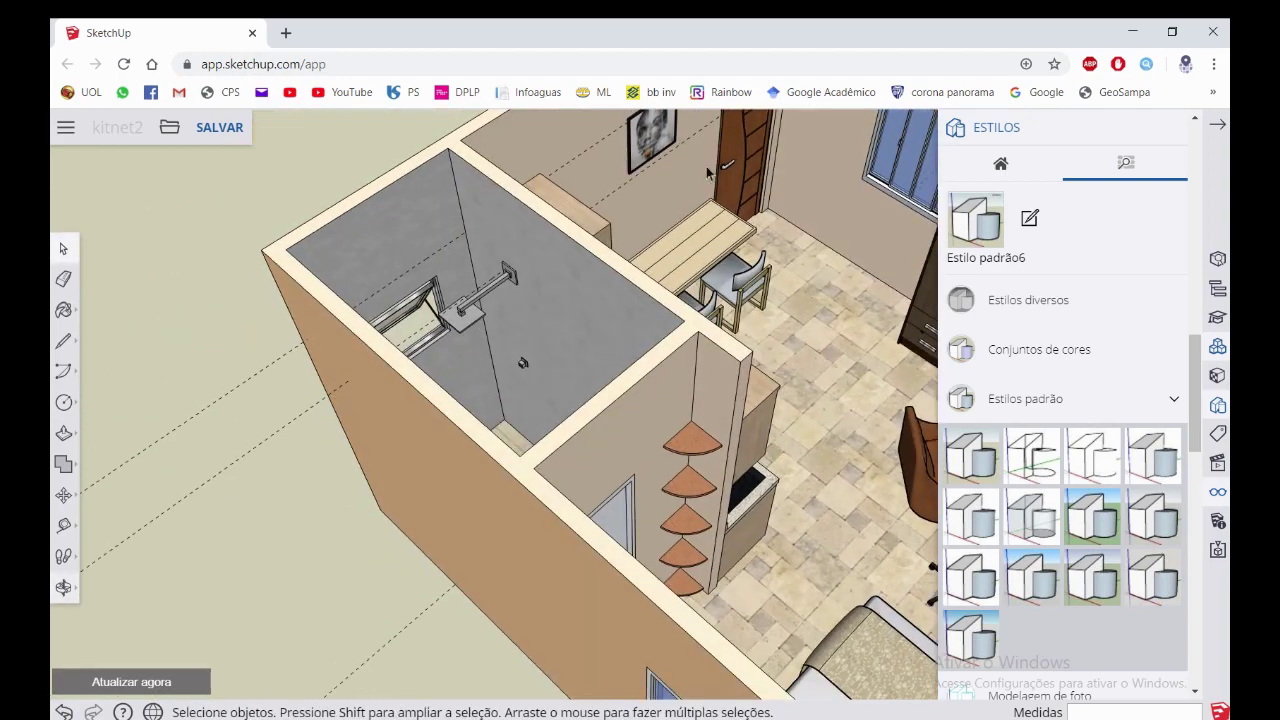
pyautogui.moveTo(480, 420); pyautogui.dragTo(381, 396, button='middle')
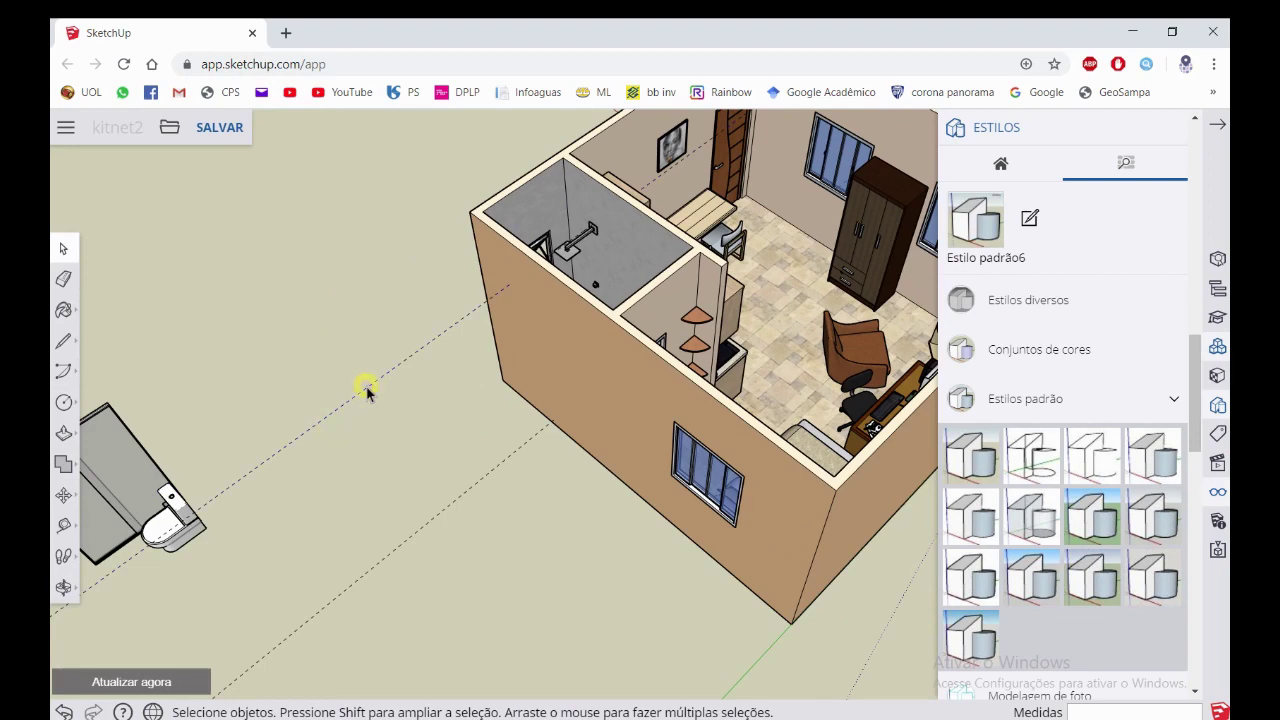
pyautogui.moveTo(415, 361)
pyautogui.mouseDown(button='middle')
pyautogui.moveTo(170, 456)
pyautogui.moveTo(237, 477)
pyautogui.mouseUp(button='middle')
pyautogui.click(63, 496)
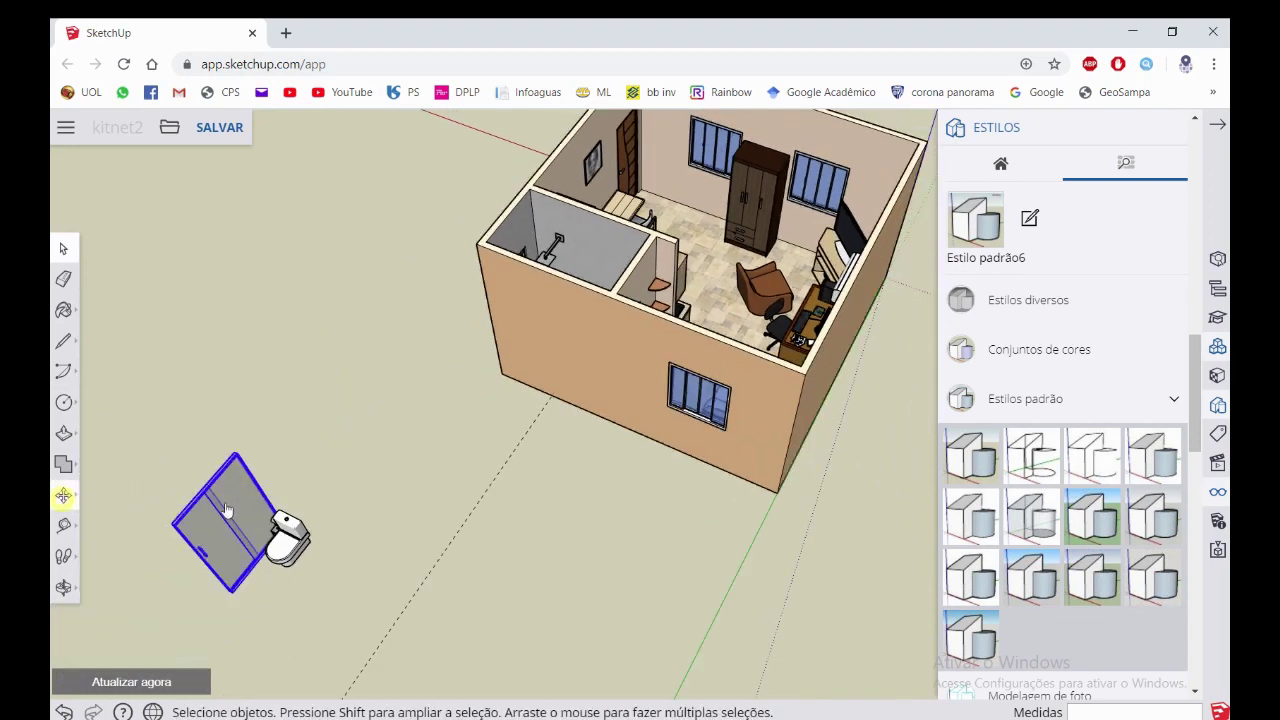
pyautogui.scroll(3, 260, 512)
pyautogui.scroll(3, 268, 512)
pyautogui.scroll(3, 276, 511)
pyautogui.moveTo(276, 511); pyautogui.dragTo(503, 571, button='middle')
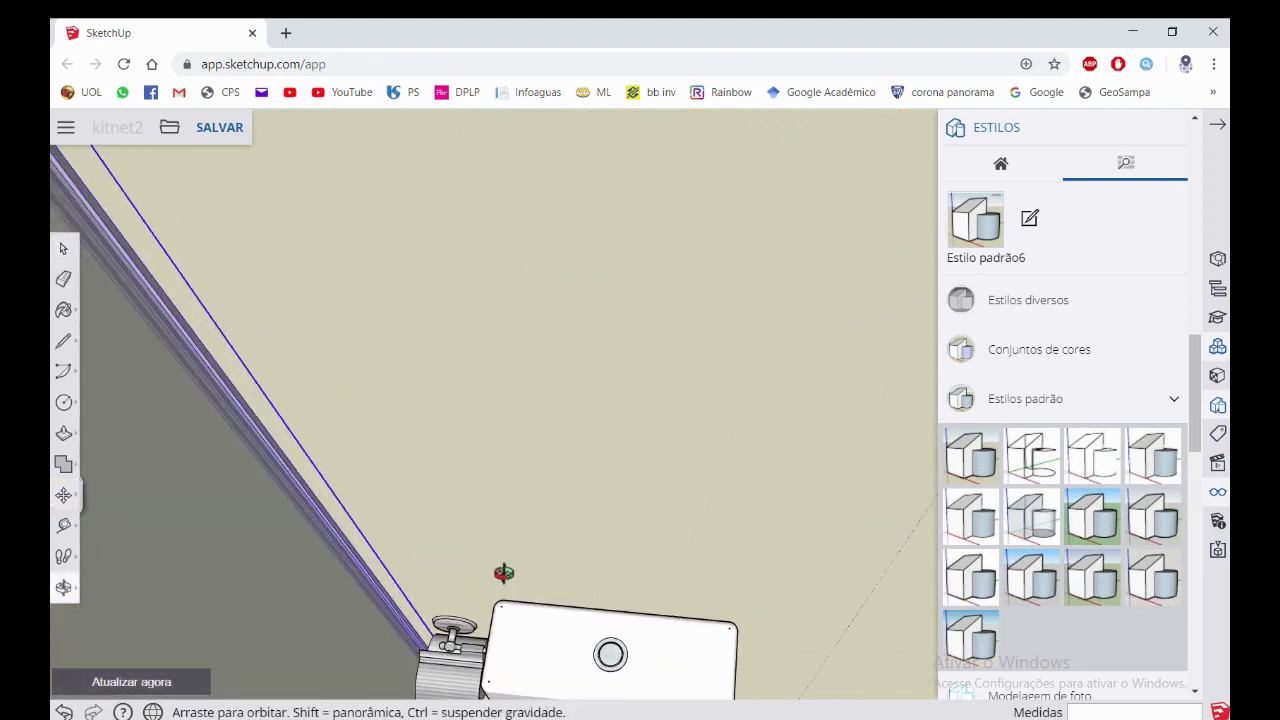
pyautogui.scroll(-5, 600, 420)
pyautogui.press('space')
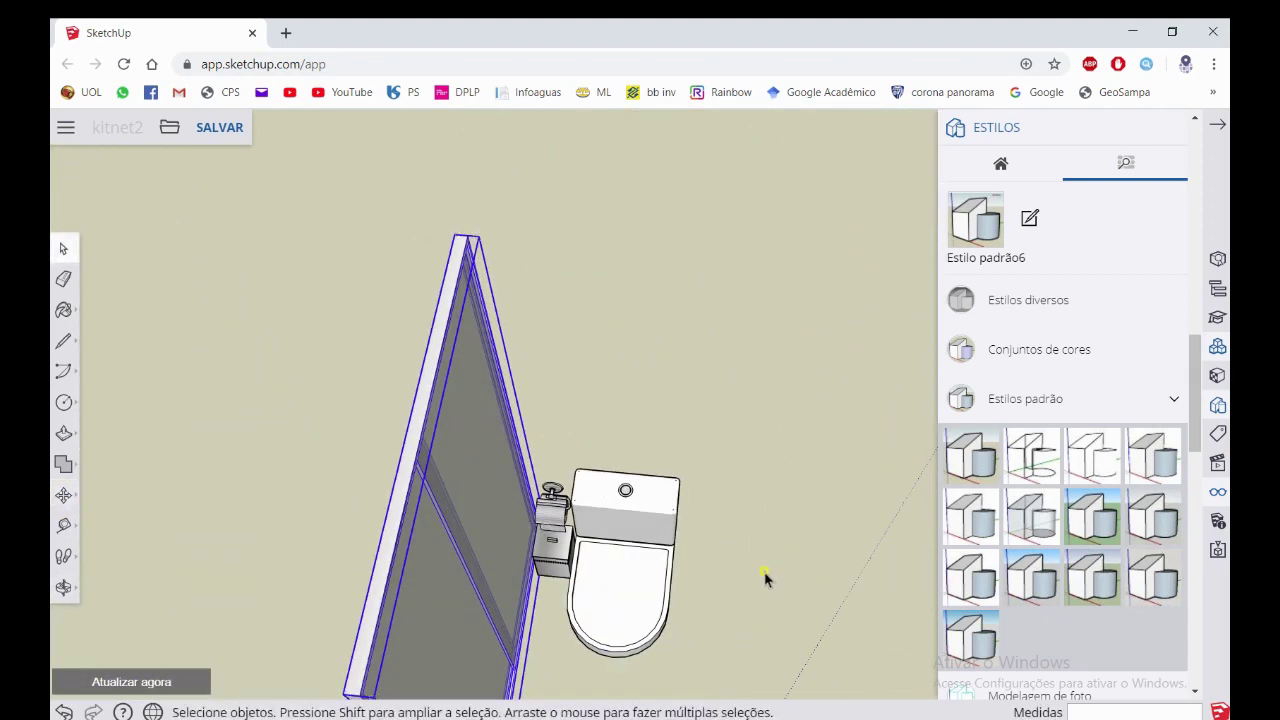
pyautogui.moveTo(469, 424); pyautogui.dragTo(468, 440)
# Start moving the selected fixtures from the shower panel corner as the base point
pyautogui.click(63, 494)
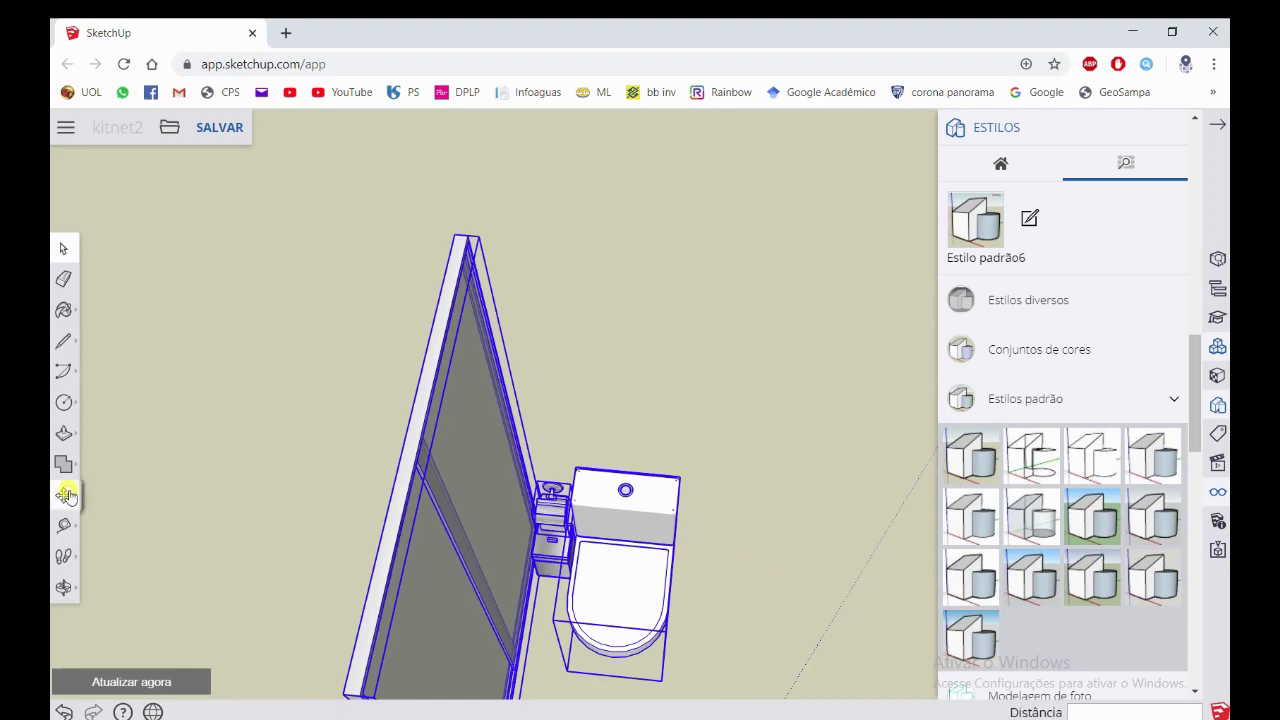
pyautogui.moveTo(274, 466)
pyautogui.mouseDown(button='middle')
pyautogui.moveTo(162, 590)
pyautogui.moveTo(356, 326)
pyautogui.mouseUp(button='middle')
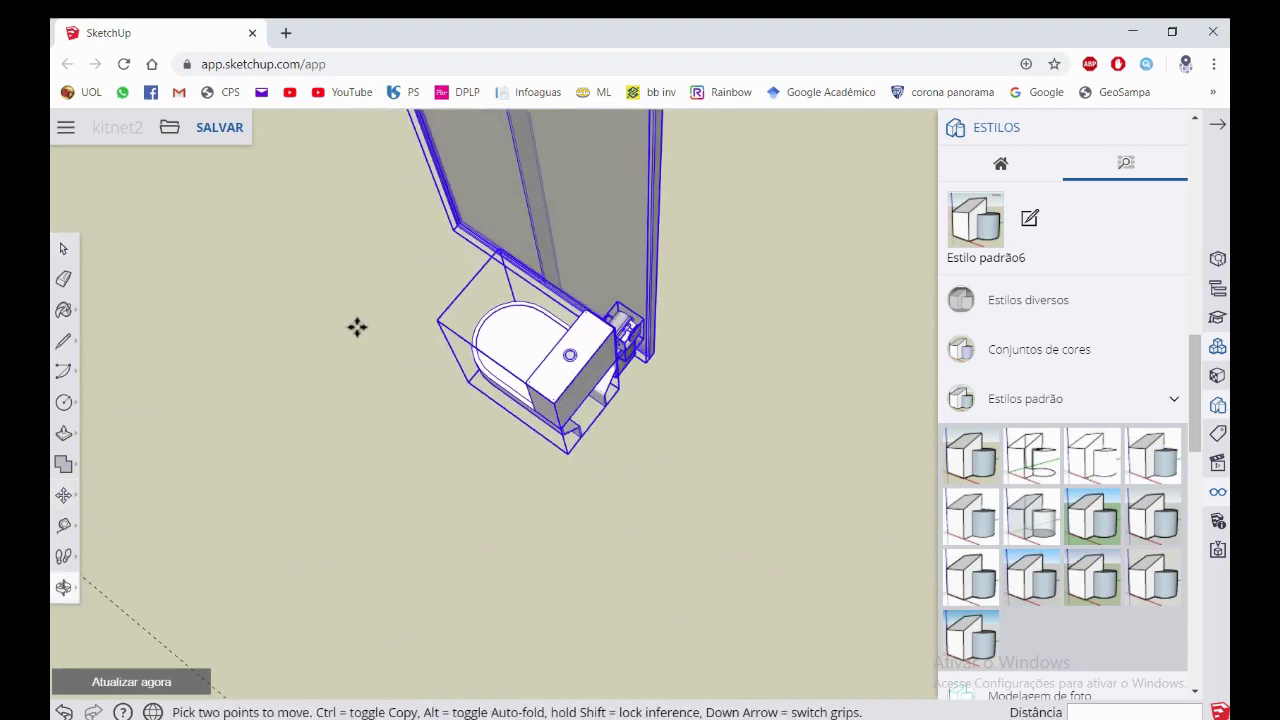
pyautogui.scroll(3, 731, 356)
pyautogui.scroll(3, 725, 356)
pyautogui.scroll(3, 690, 356)
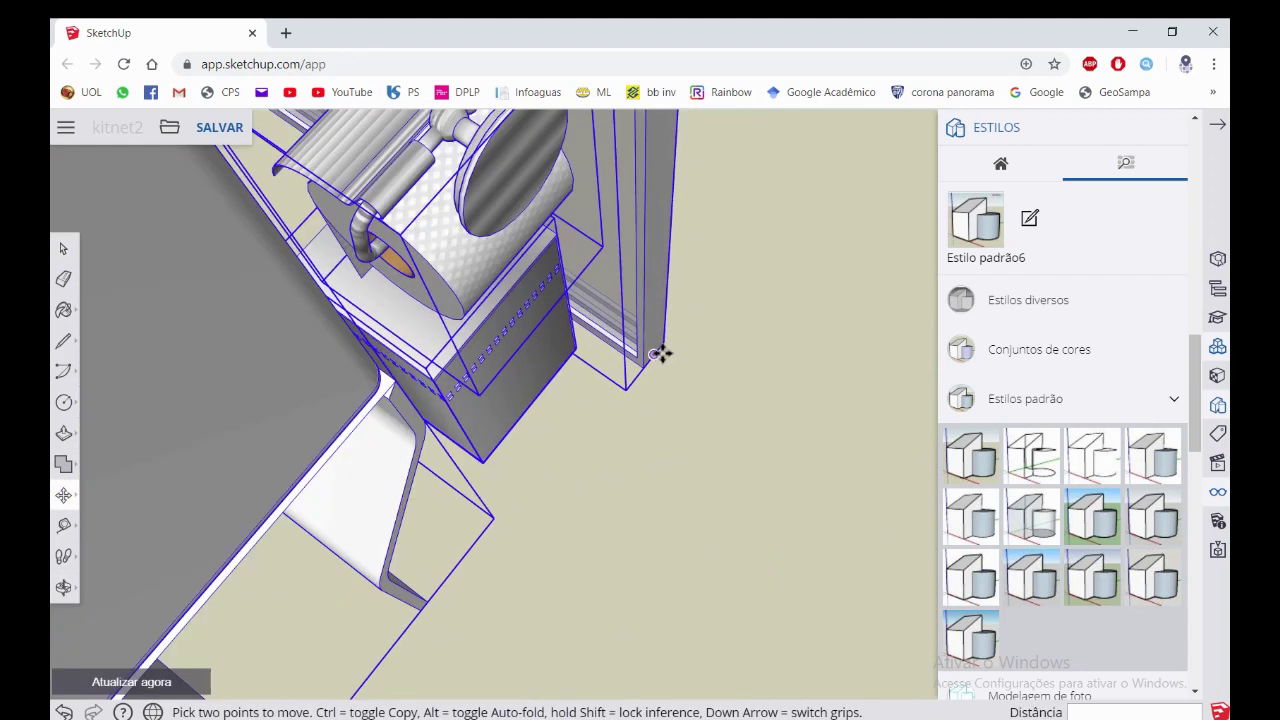
pyautogui.click(667, 344)
# Carry the fixtures about 580 cm into the bathroom corner beside the washbasin
pyautogui.scroll(-3, 572, 357)
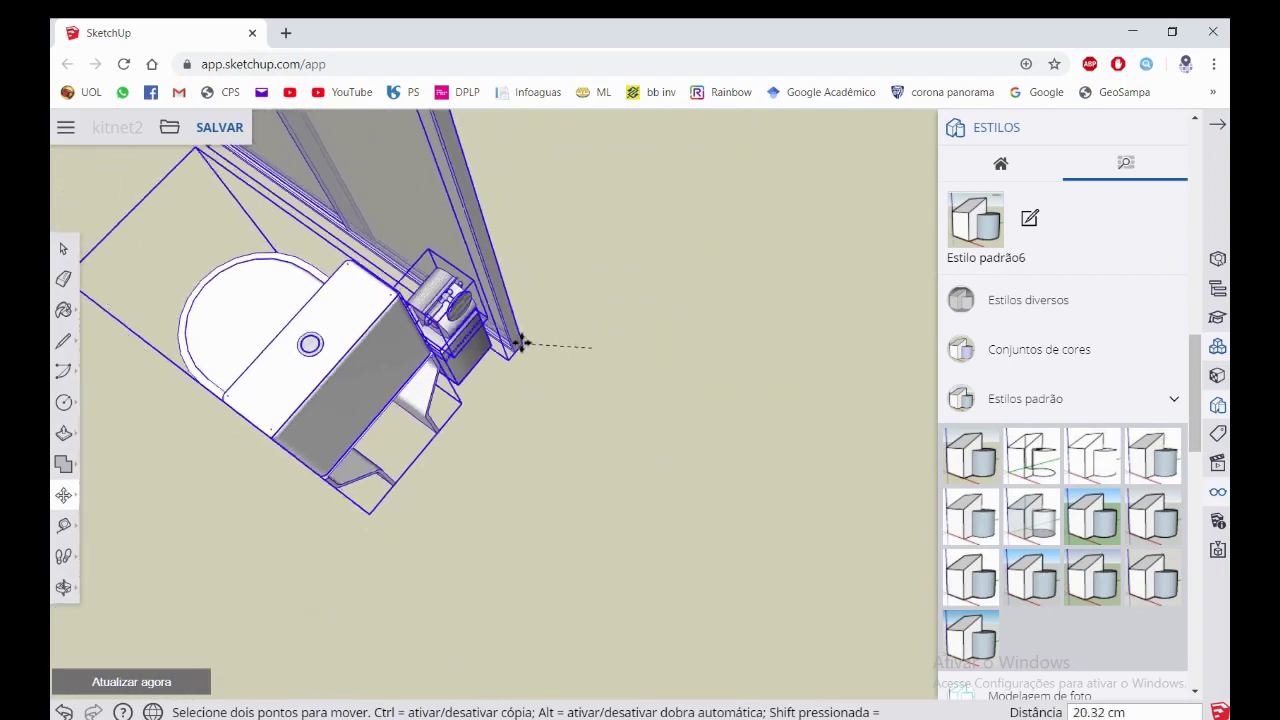
pyautogui.scroll(-3, 523, 343)
pyautogui.scroll(-3, 491, 343)
pyautogui.moveTo(471, 340); pyautogui.dragTo(486, 444, button='middle')
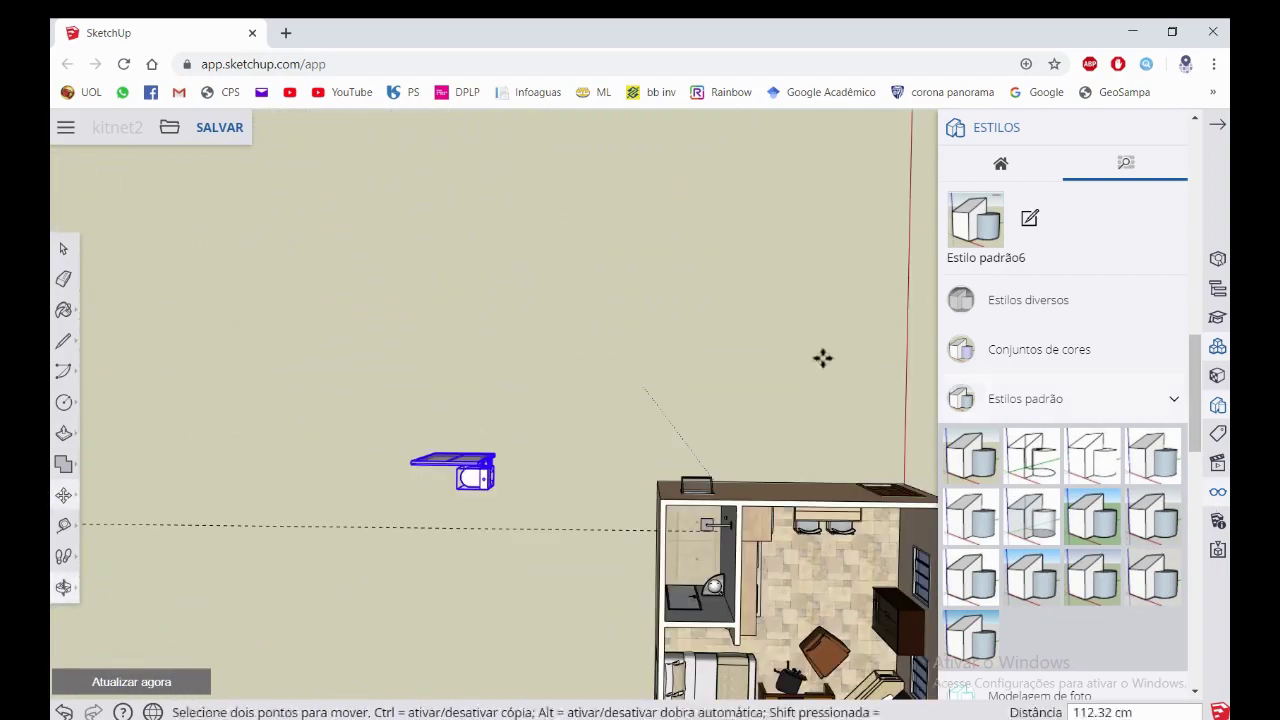
pyautogui.moveTo(823, 357)
pyautogui.mouseDown(button='middle')
pyautogui.moveTo(737, 366)
pyautogui.moveTo(610, 420)
pyautogui.mouseUp(button='middle')
pyautogui.moveTo(388, 575); pyautogui.dragTo(771, 531, button='middle')
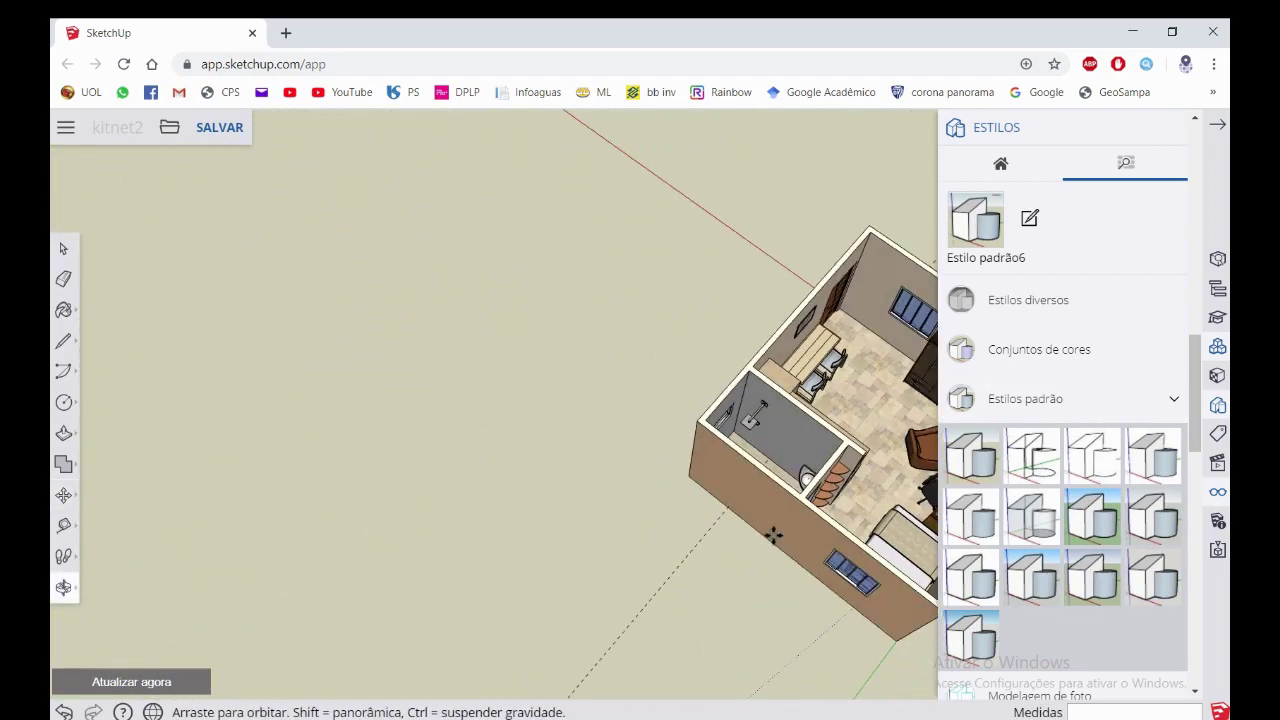
pyautogui.scroll(3, 790, 490)
pyautogui.scroll(3, 770, 470)
pyautogui.scroll(3, 755, 447)
pyautogui.scroll(3, 735, 452)
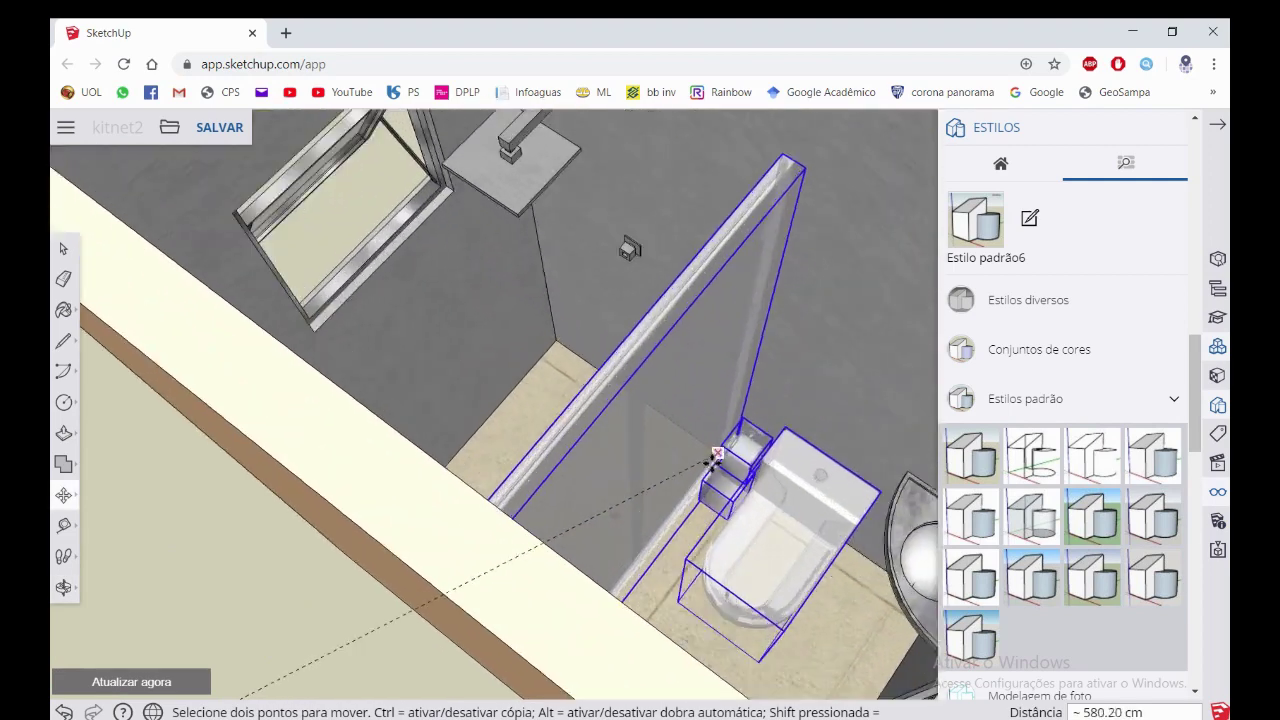
pyautogui.scroll(3, 660, 490)
pyautogui.scroll(2, 690, 480)
pyautogui.scroll(-2, 712, 455)
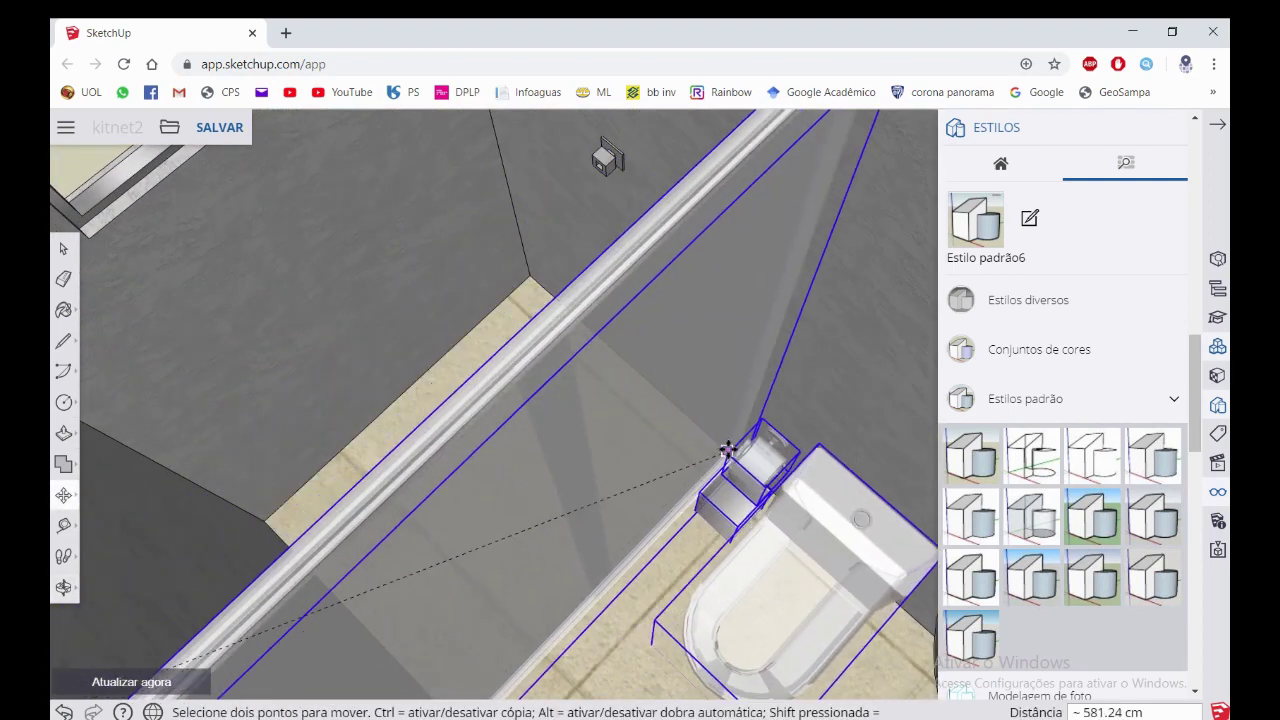
pyautogui.scroll(-2, 720, 446)
pyautogui.scroll(-2, 720, 446)
pyautogui.click(716, 442)
# Orbit and zoom around the shower and toilet, clearing the previous selection
pyautogui.scroll(-2, 643, 457)
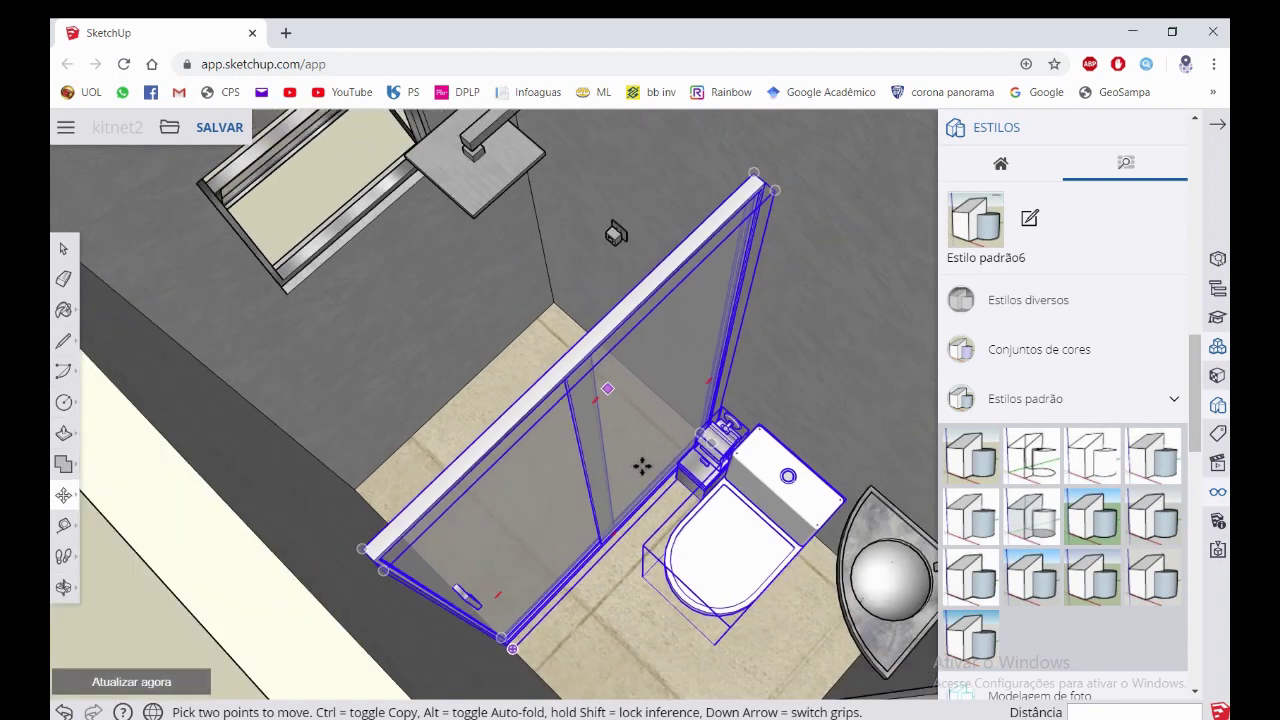
pyautogui.moveTo(643, 457)
pyautogui.mouseDown(button='middle')
pyautogui.moveTo(663, 468)
pyautogui.moveTo(650, 475)
pyautogui.mouseUp(button='middle')
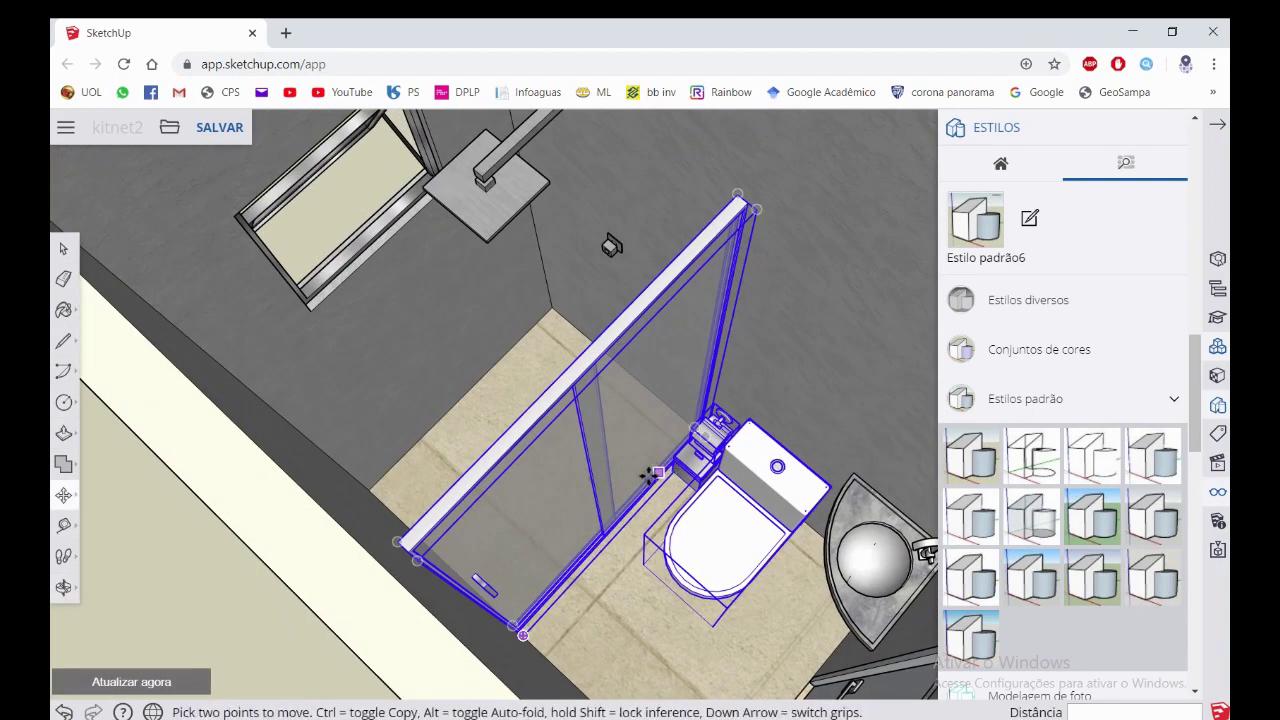
pyautogui.press('space')
pyautogui.moveTo(317, 551)
pyautogui.mouseDown(button='middle')
pyautogui.moveTo(257, 506)
pyautogui.moveTo(266, 591)
pyautogui.mouseUp(button='middle')
pyautogui.click(262, 600)
pyautogui.moveTo(405, 585)
pyautogui.mouseDown(button='middle')
pyautogui.moveTo(690, 540)
pyautogui.moveTo(600, 557)
pyautogui.moveTo(654, 563)
pyautogui.mouseUp(button='middle')
pyautogui.scroll(4, 654, 563)
pyautogui.scroll(3, 654, 563)
pyautogui.scroll(-3, 645, 500)
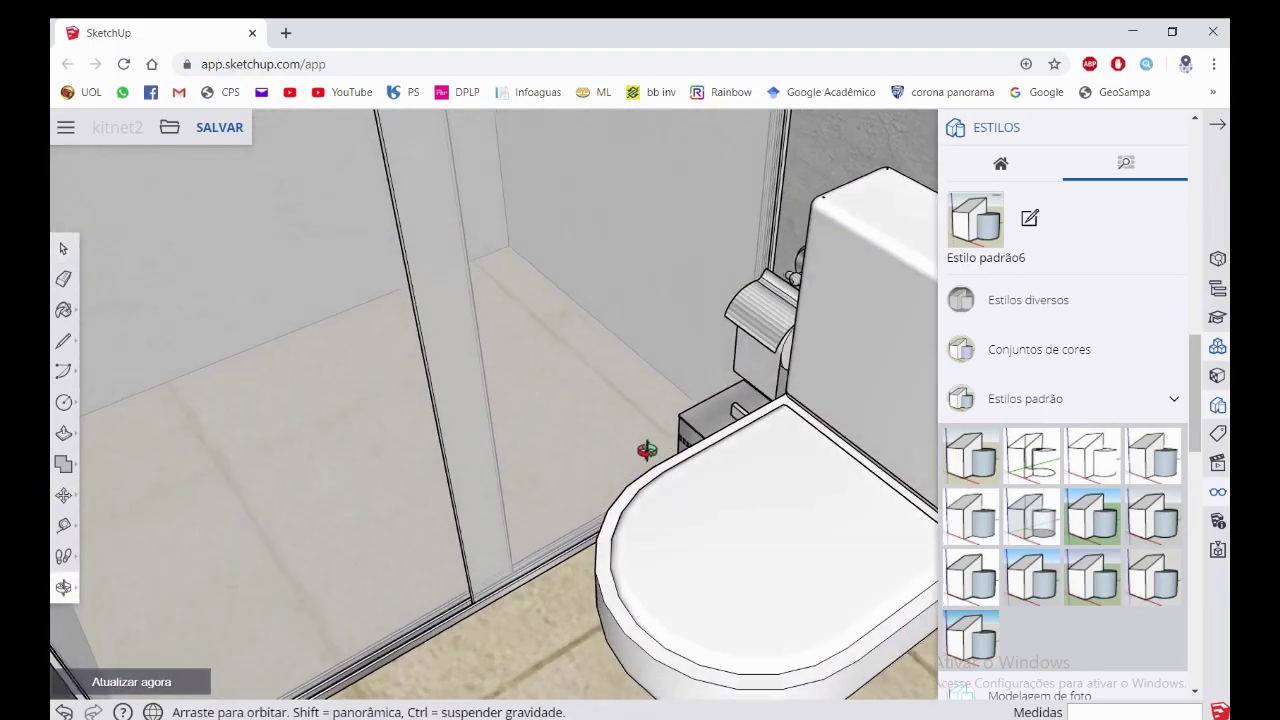
pyautogui.scroll(5, 634, 414)
pyautogui.scroll(-5, 700, 465)
pyautogui.scroll(5, 775, 514)
pyautogui.scroll(-3, 783, 514)
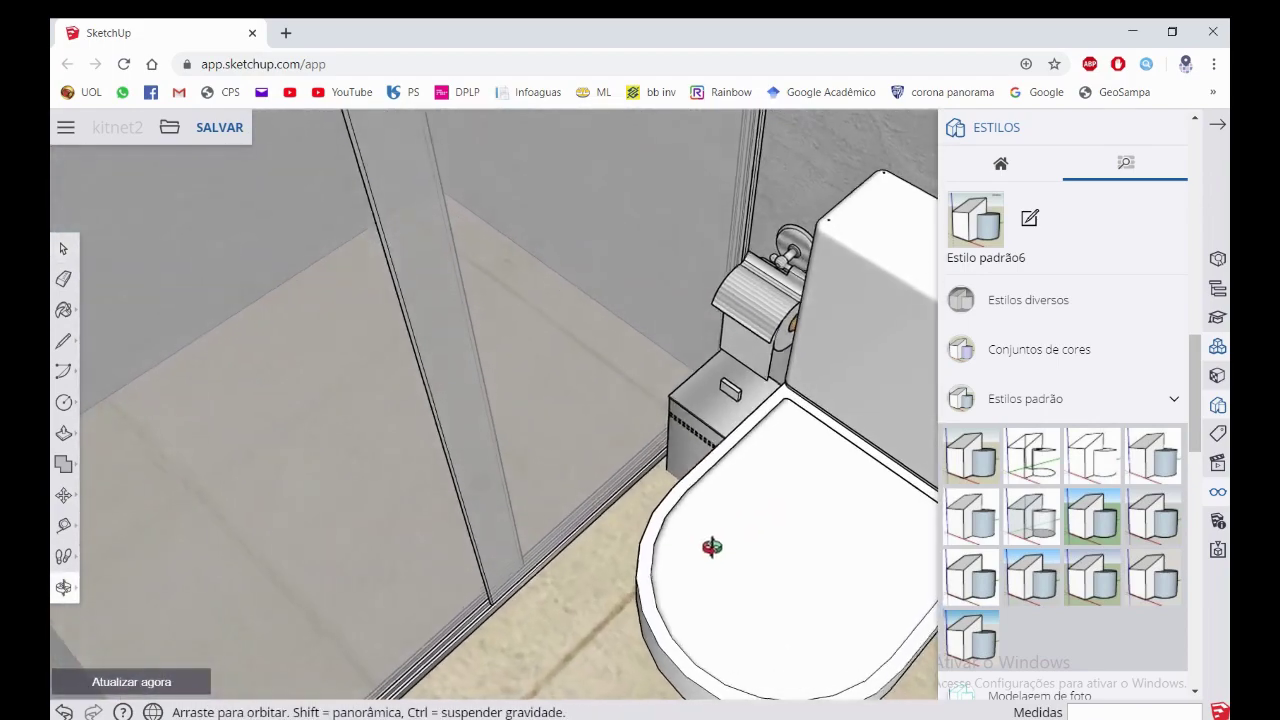
pyautogui.press('space')
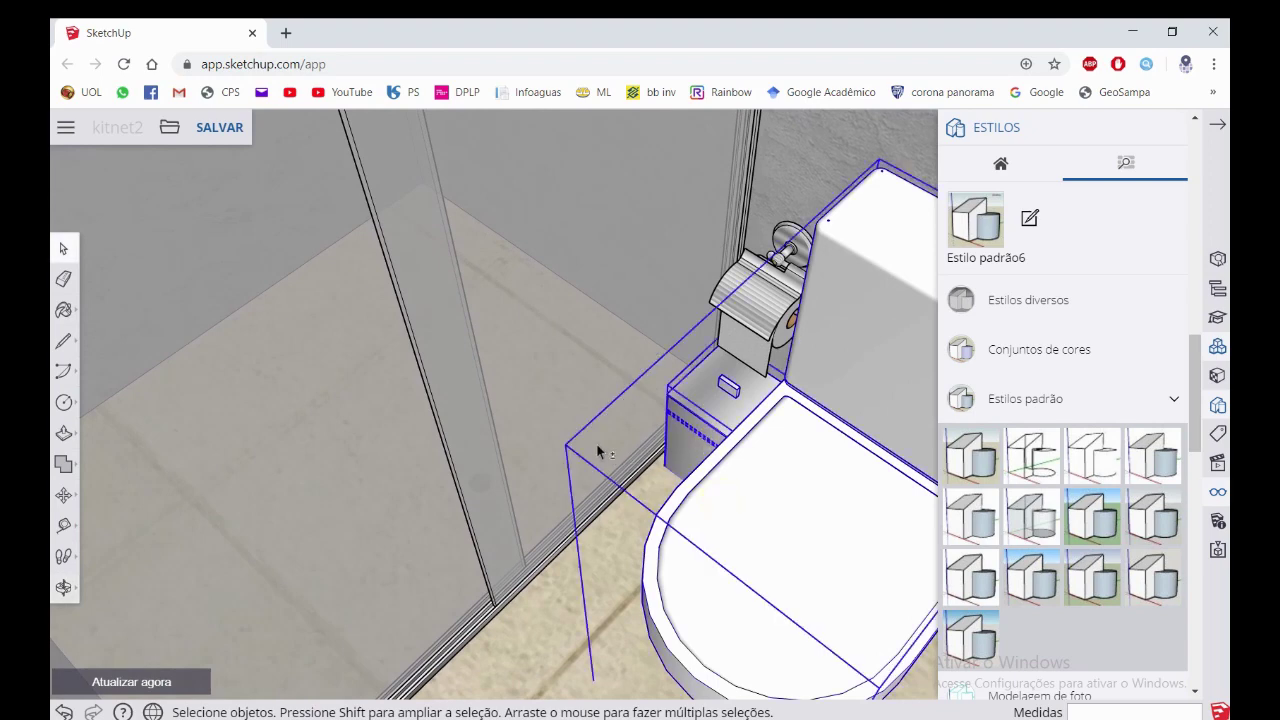
# Nudge the shower glass panels slightly to a new spot in the corner
pyautogui.click(559, 410)
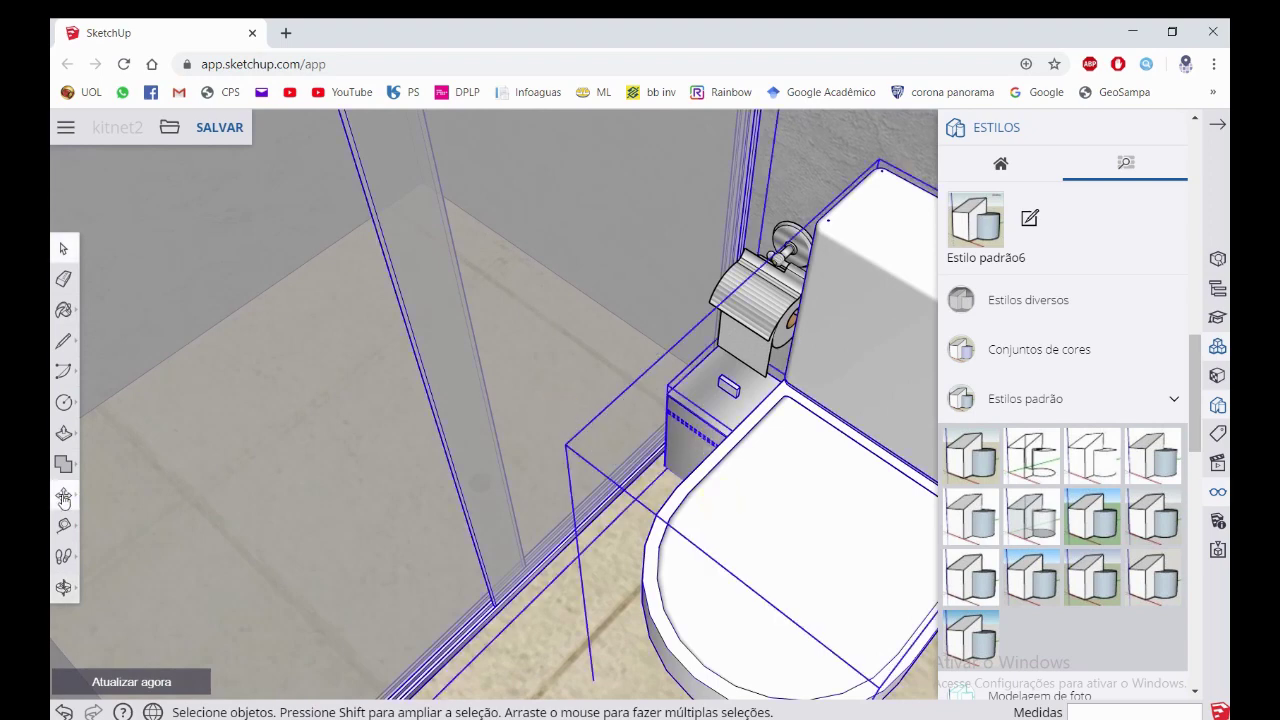
pyautogui.click(63, 497)
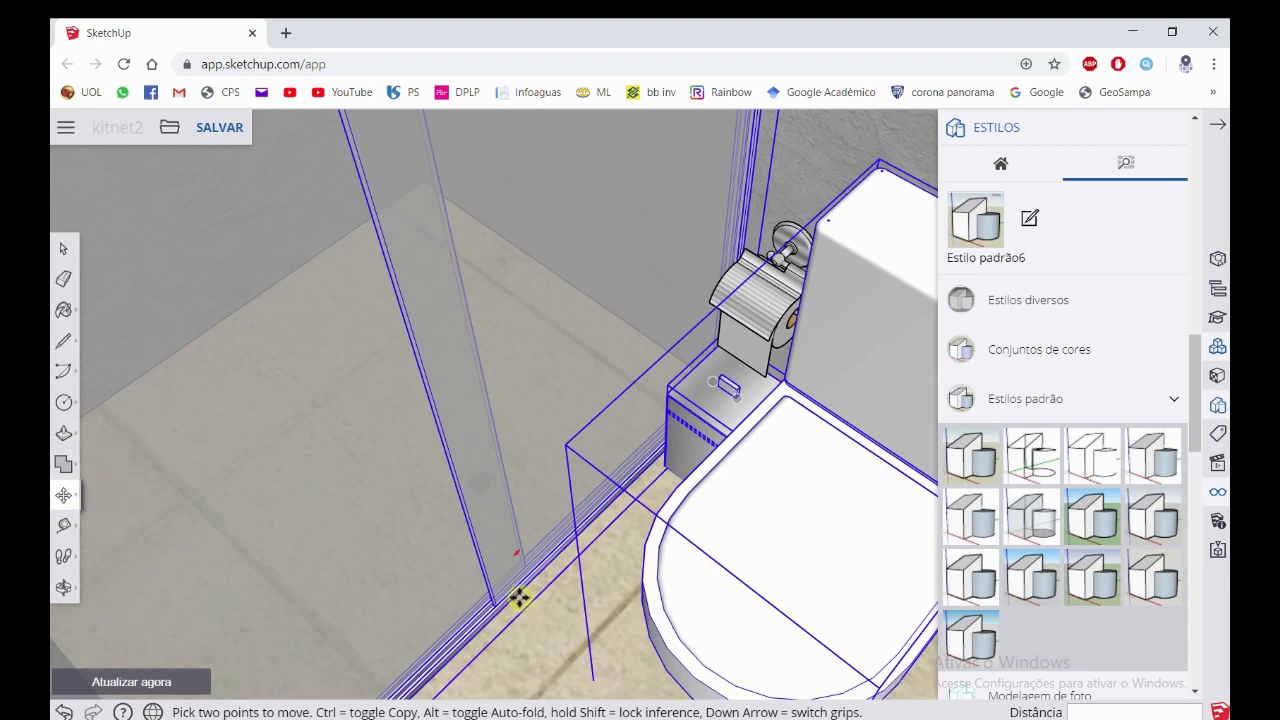
pyautogui.click(519, 597)
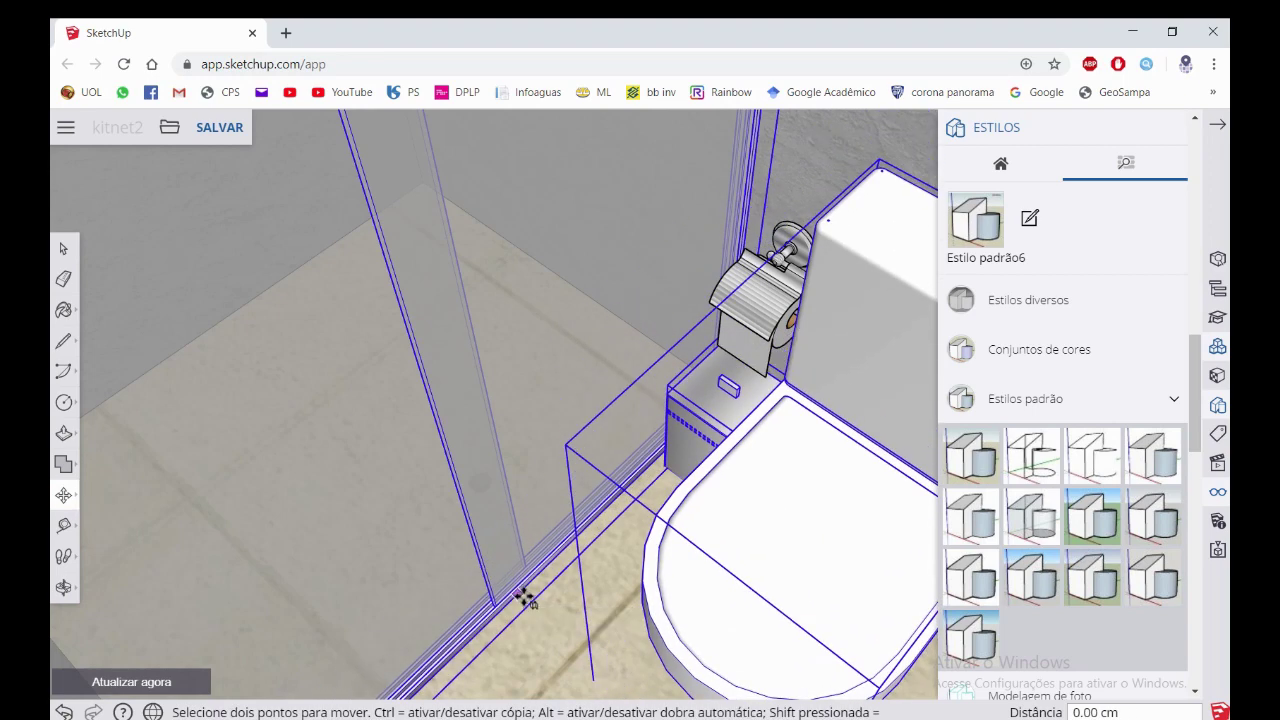
pyautogui.click(527, 588)
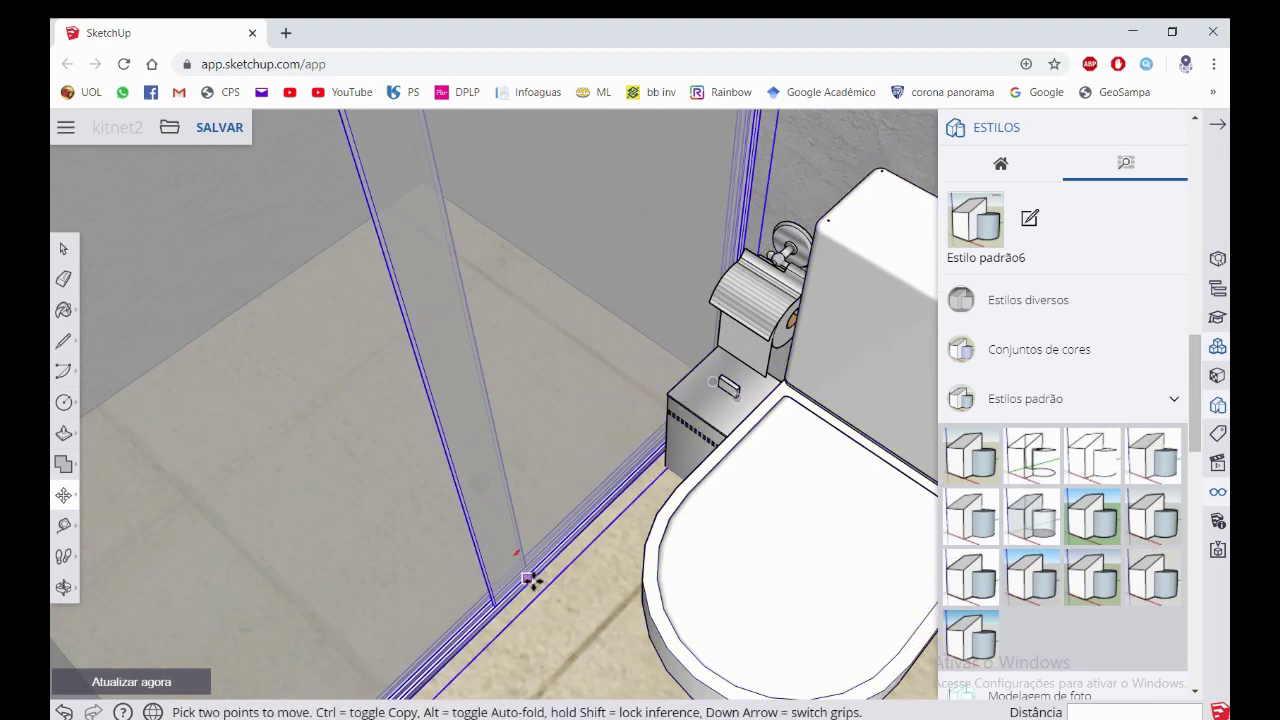
pyautogui.press('space')
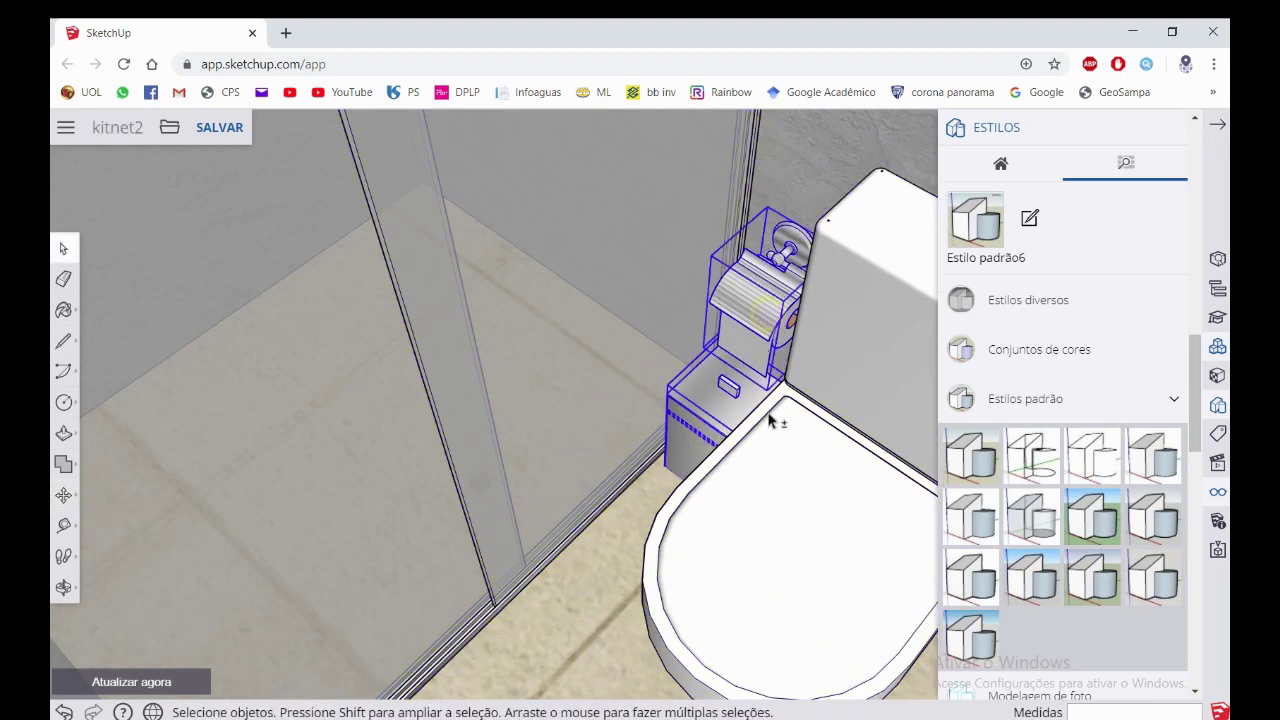
# Shift the toilet with its paper holder and bin about 3.52 cm beside the glass screen
pyautogui.keyDown('shift'); pyautogui.click(776, 521); pyautogui.keyUp('shift')
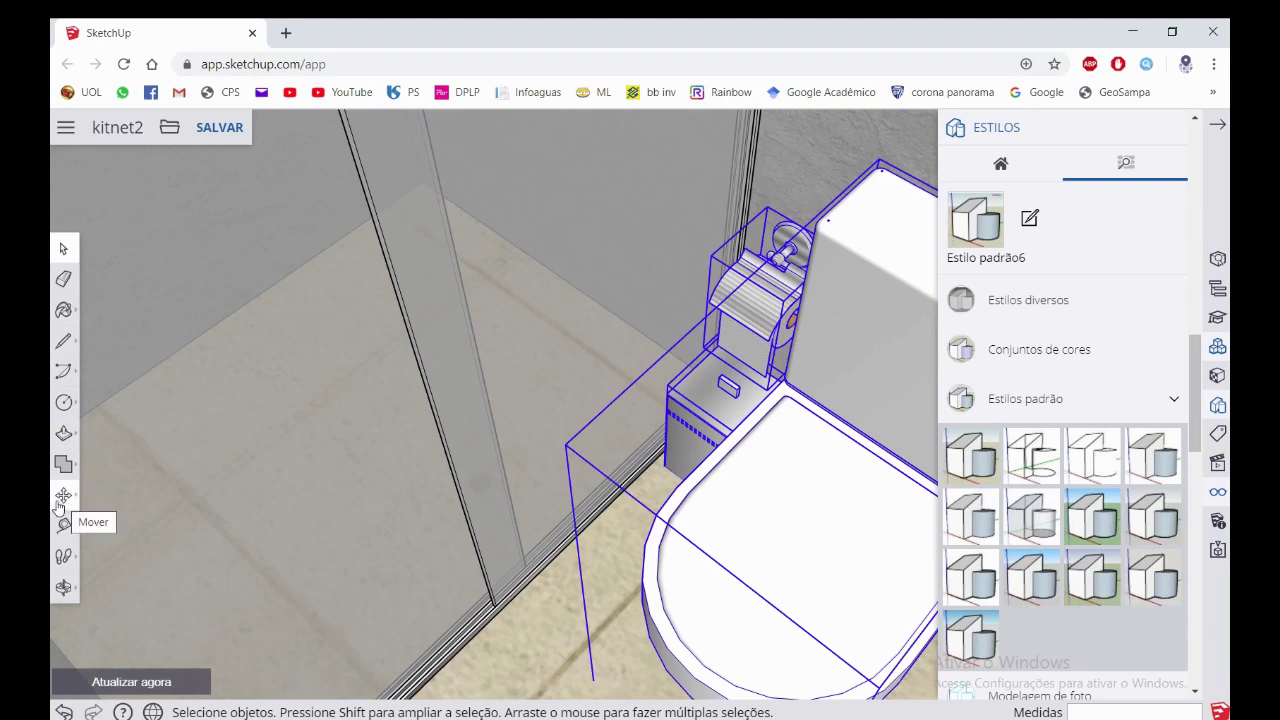
pyautogui.click(63, 496)
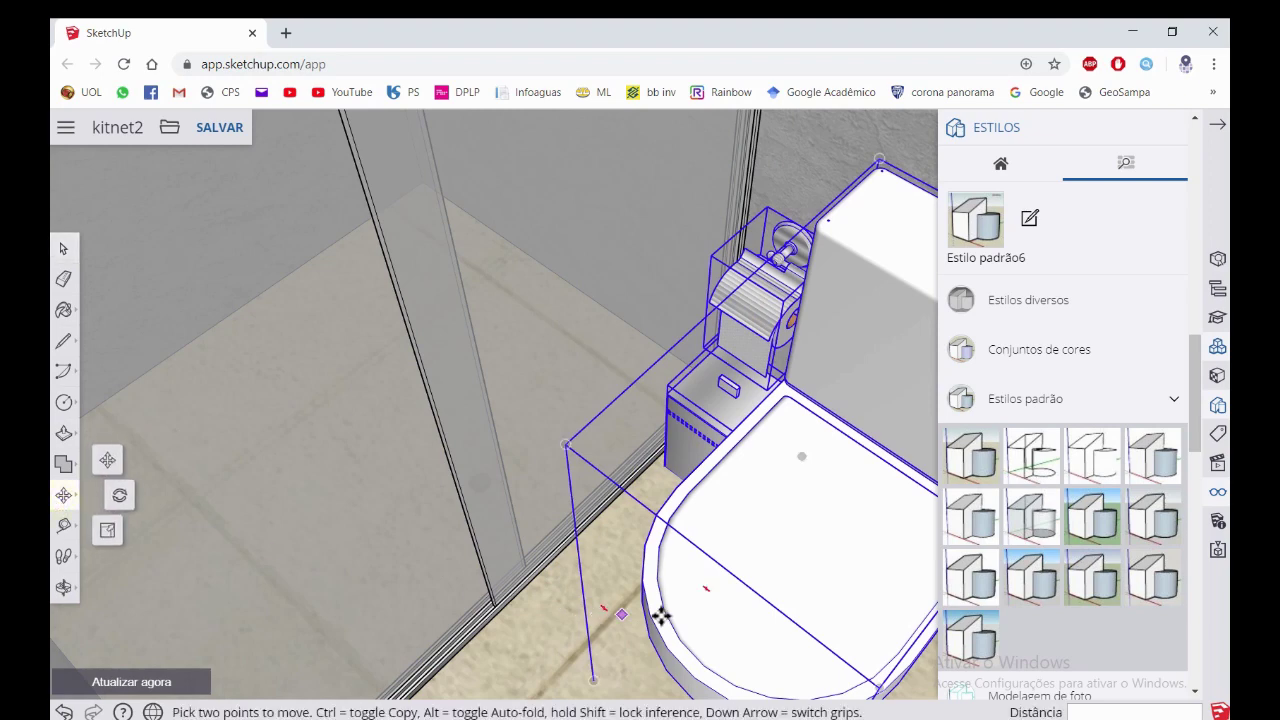
pyautogui.click(685, 610)
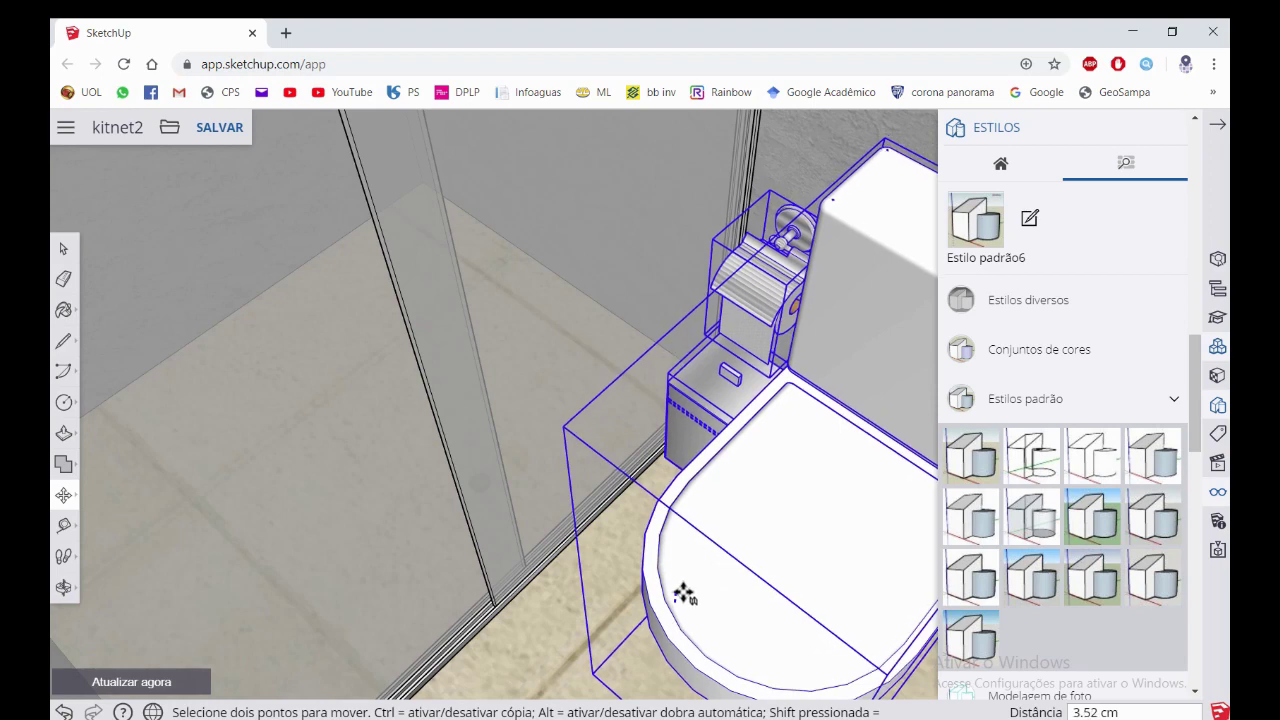
pyautogui.scroll(-3, 680, 600)
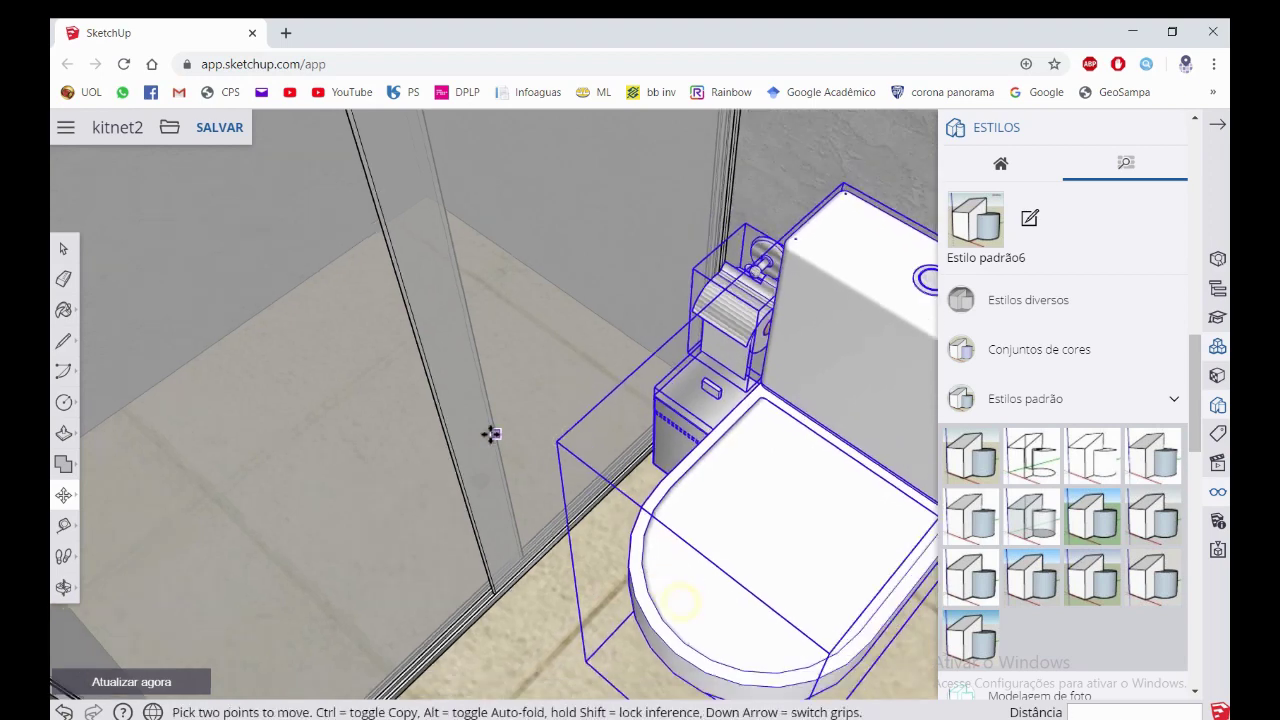
pyautogui.scroll(-2, 491, 543)
pyautogui.press('o')
pyautogui.moveTo(734, 532); pyautogui.dragTo(663, 471, button='middle')
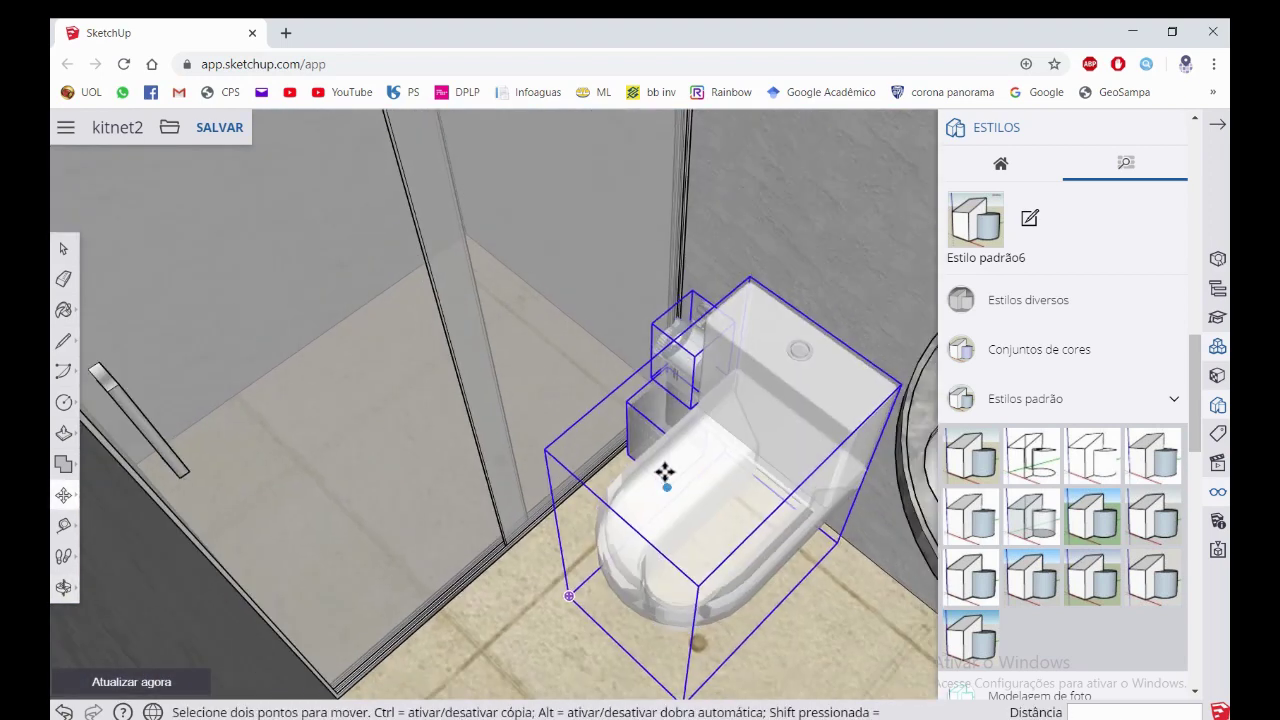
pyautogui.scroll(5, 614, 434)
pyautogui.press('space')
pyautogui.scroll(3, 623, 431)
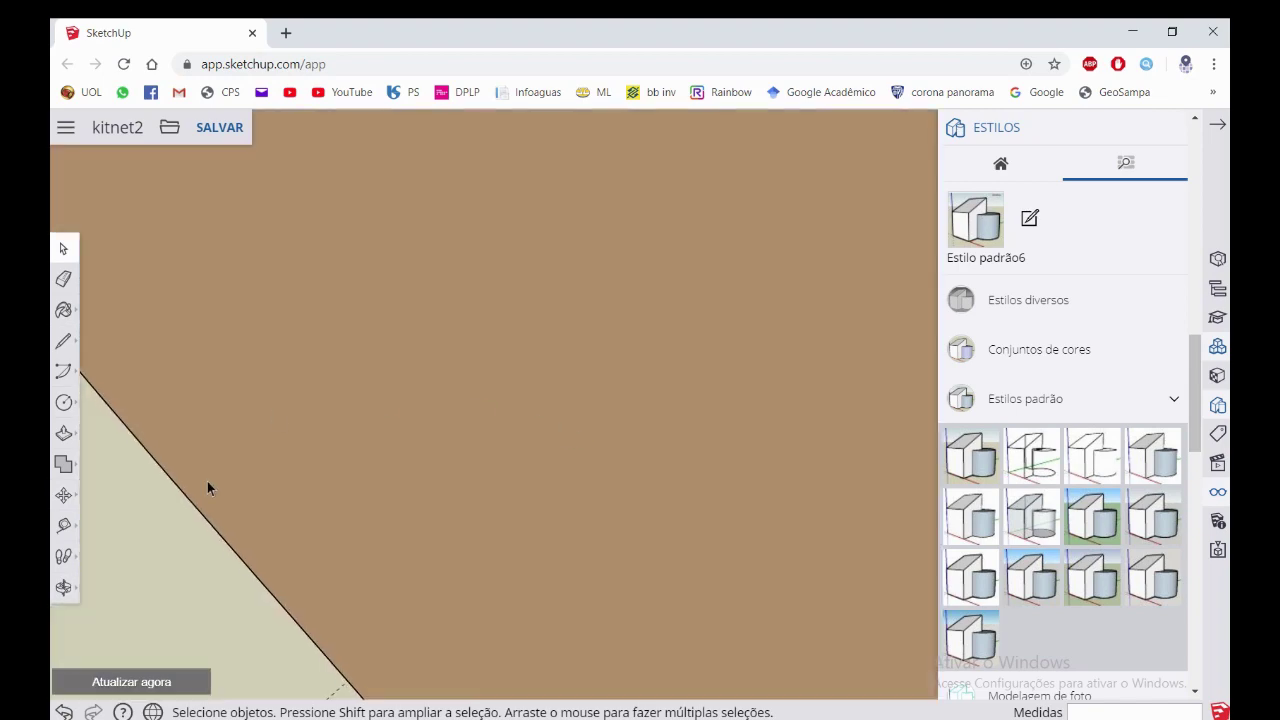
# Zoom Extents on the kitnet, then orbit to view kitchen, living area and bathroom from above
pyautogui.click(64, 584)
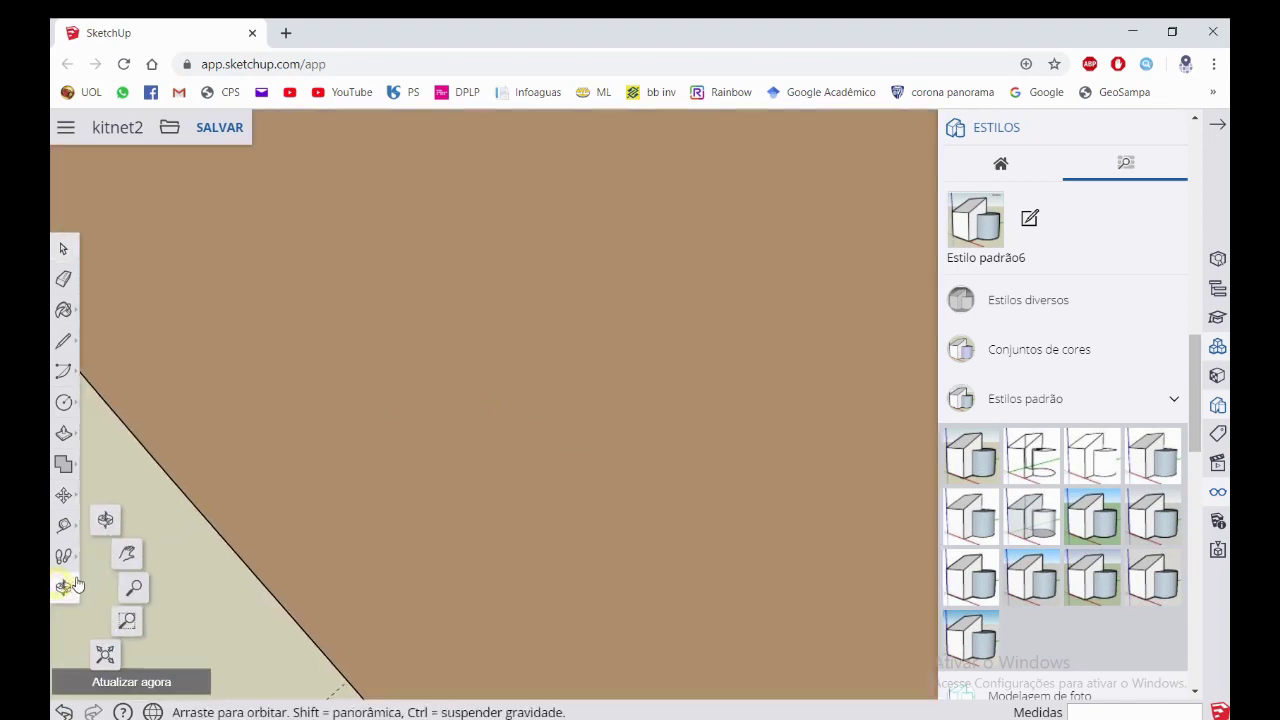
pyautogui.click(108, 660)
pyautogui.press('space')
pyautogui.scroll(-3, 391, 543)
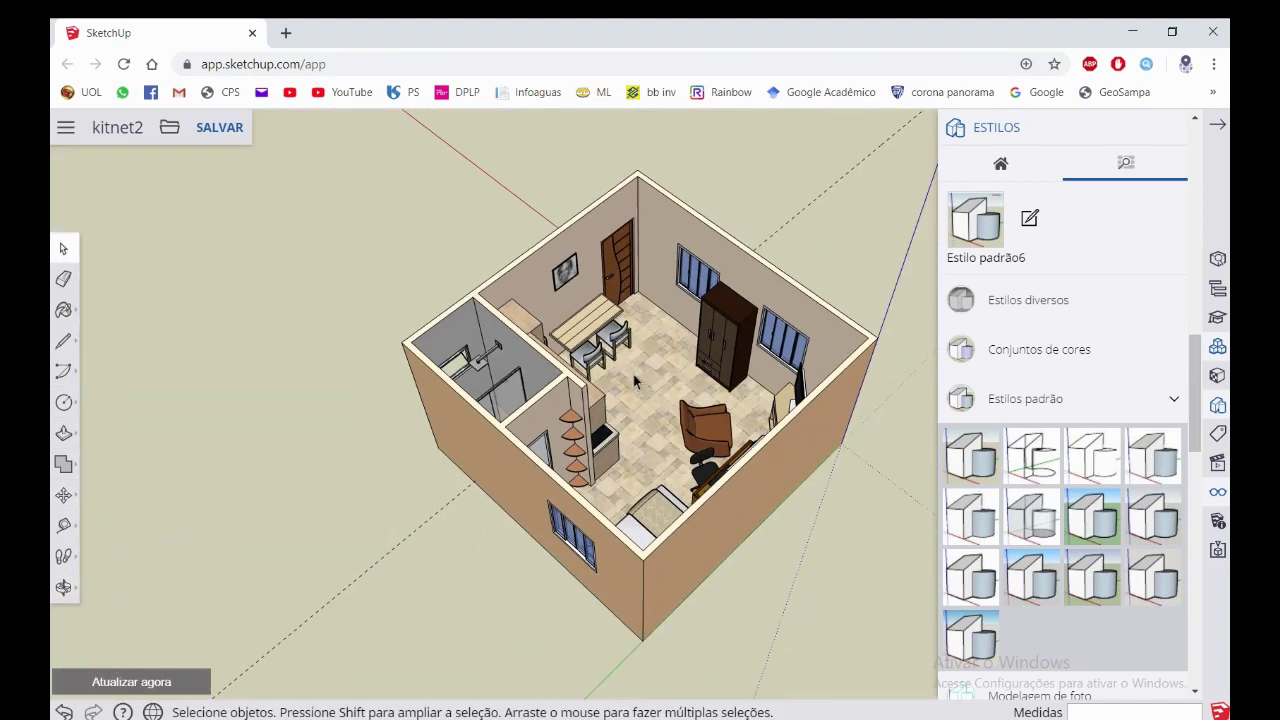
pyautogui.moveTo(391, 543); pyautogui.dragTo(396, 575, button='middle')
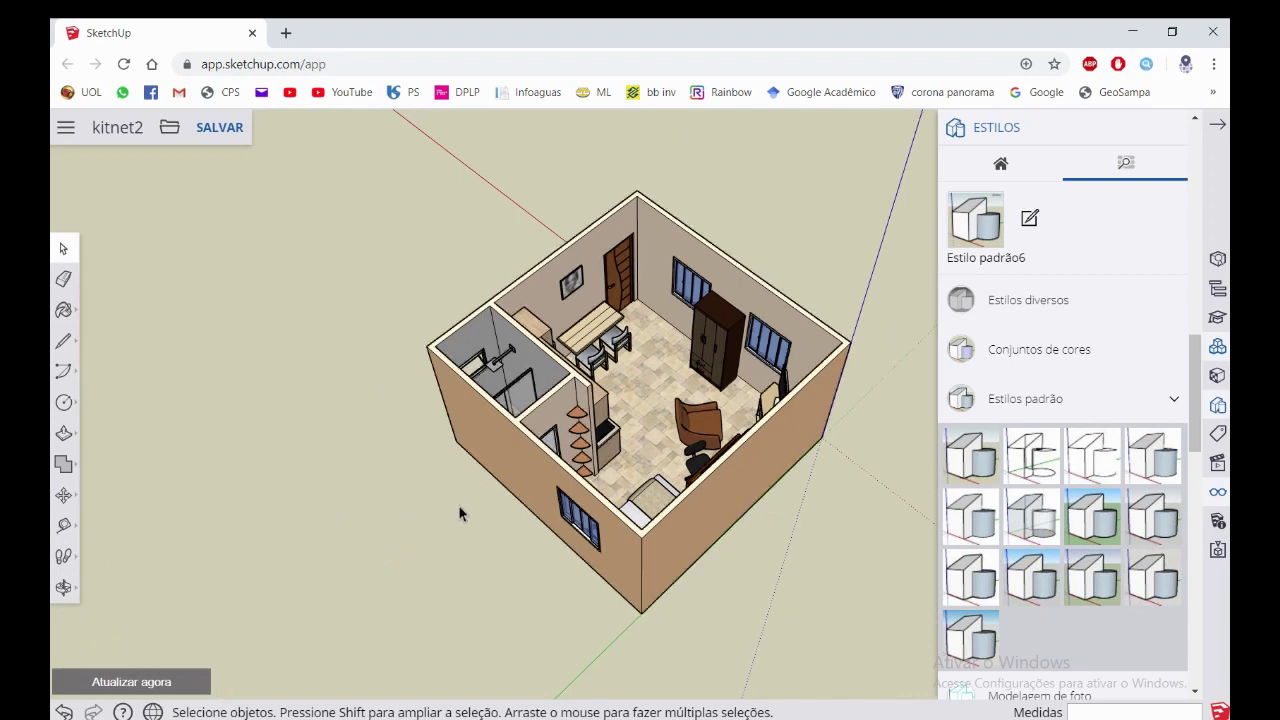
pyautogui.moveTo(402, 484)
pyautogui.mouseDown(button='middle')
pyautogui.moveTo(470, 463)
pyautogui.moveTo(263, 141)
pyautogui.mouseUp(button='middle')
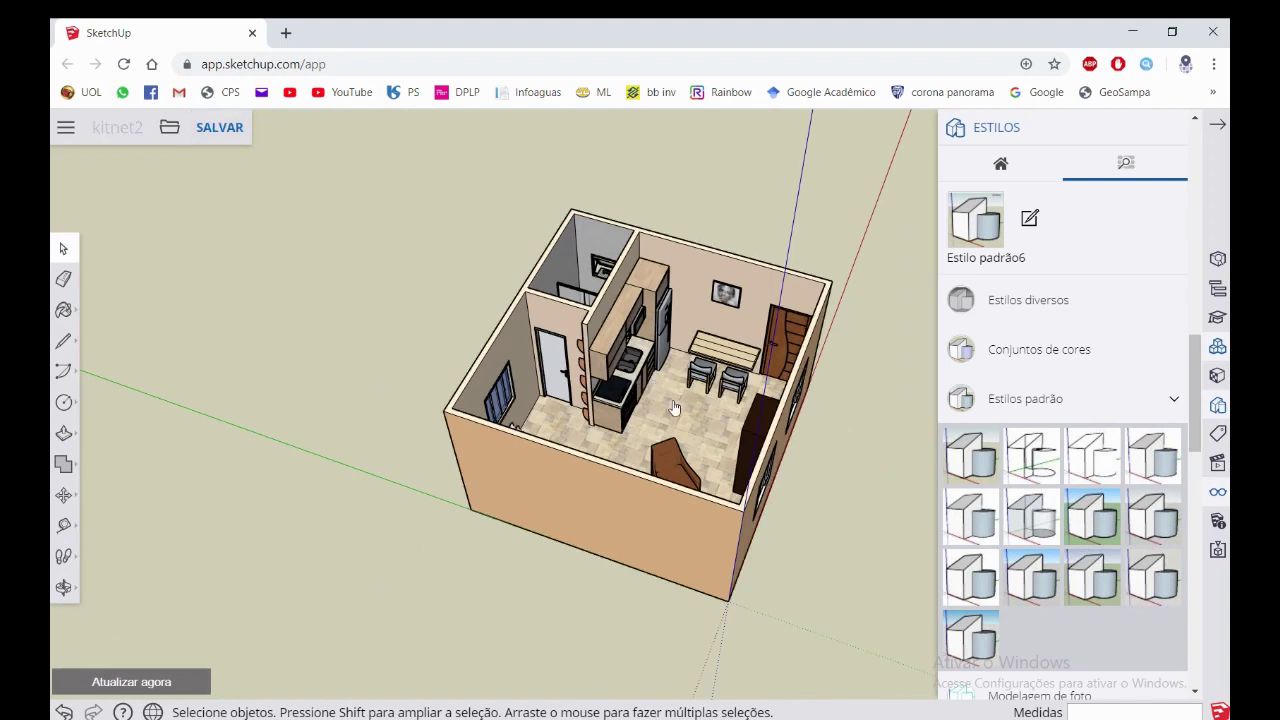
pyautogui.moveTo(674, 408); pyautogui.dragTo(694, 372, button='middle')
pyautogui.scroll(2, 694, 372)
pyautogui.scroll(3, 694, 372)
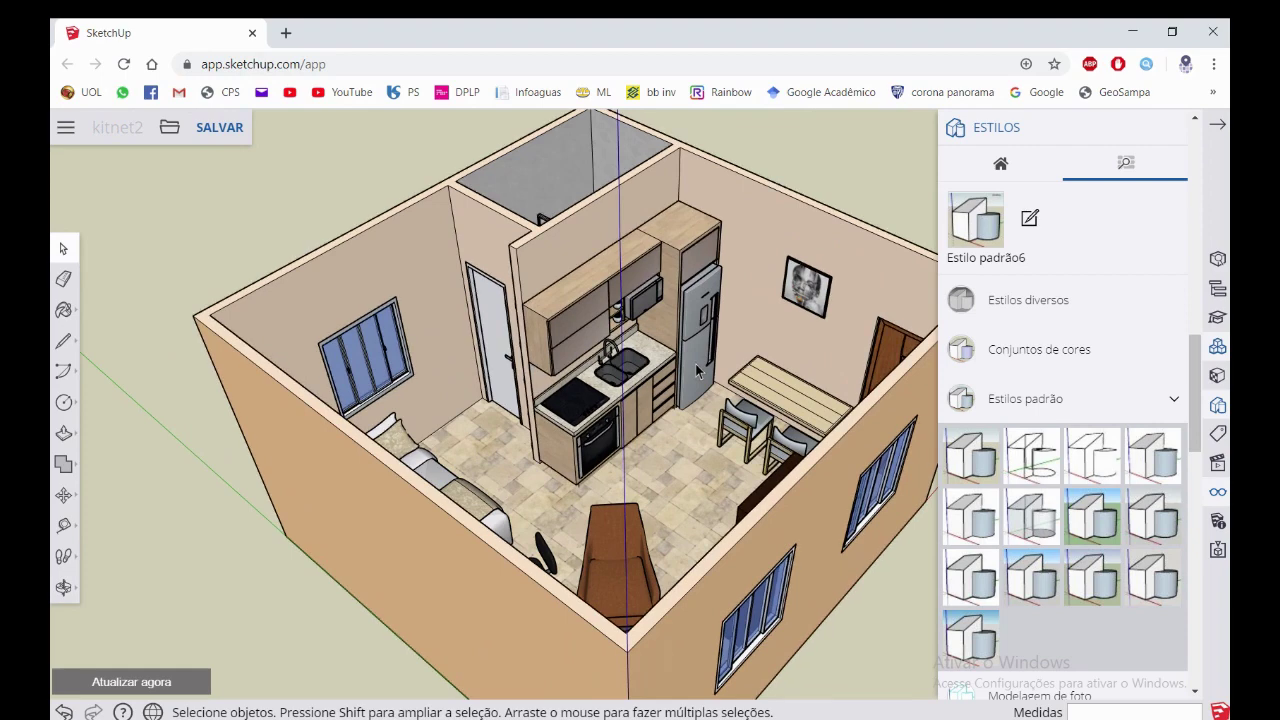
pyautogui.scroll(-3, 695, 363)
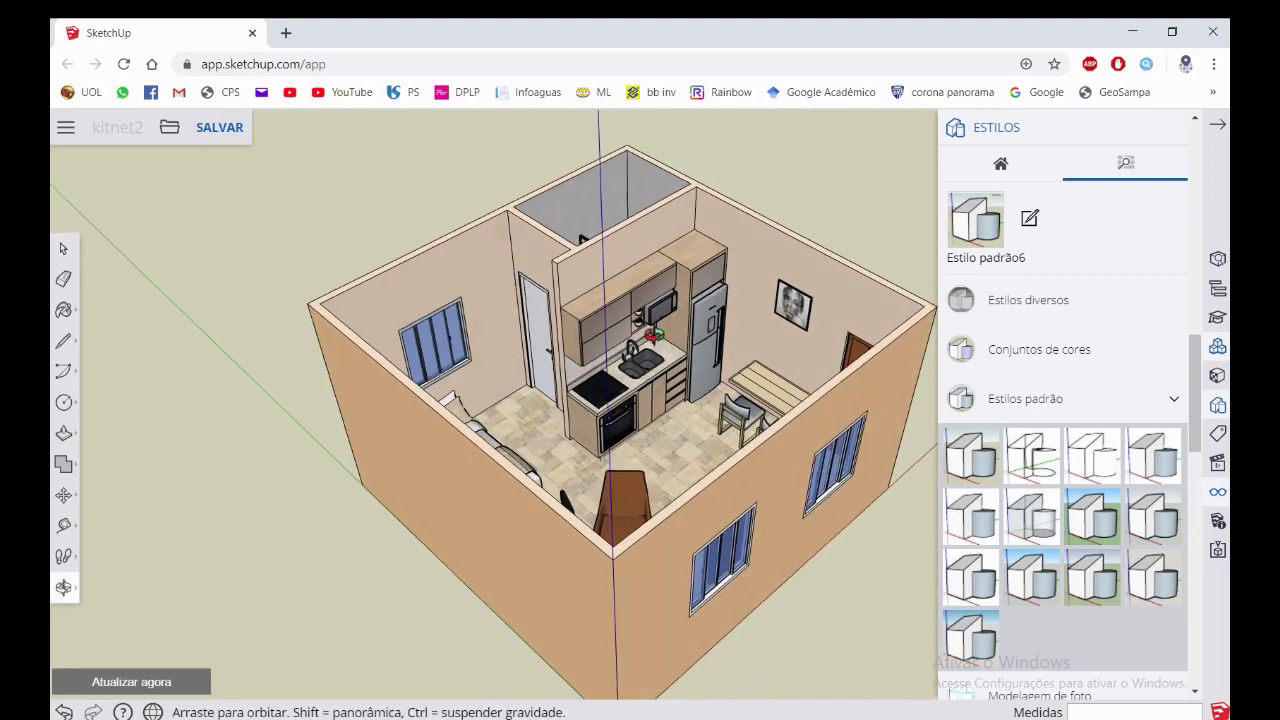